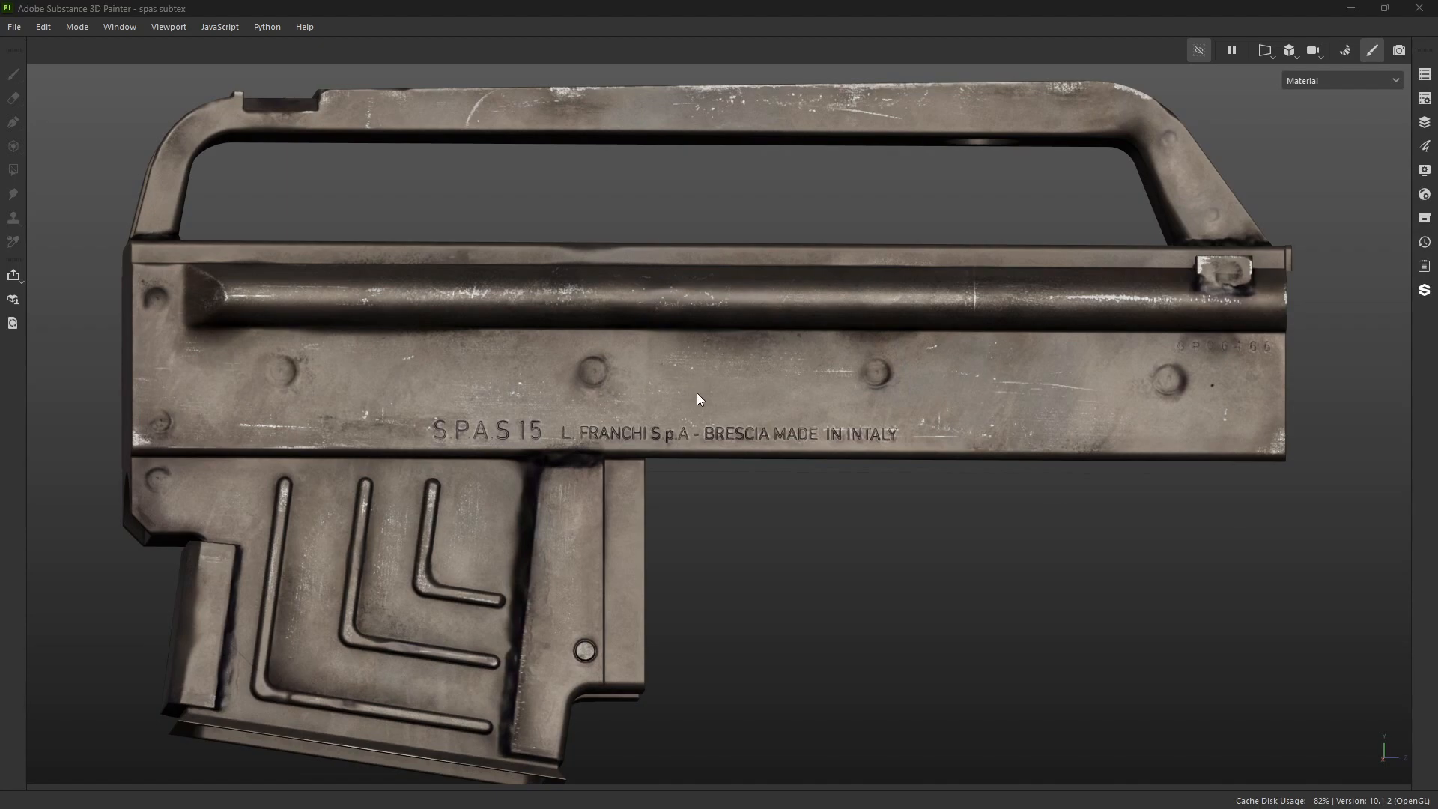
# - Examine the wear, scratches and dirt on the receiver's engraved side, carrying handle and magazine well from several angles
pyautogui.scroll(3, 698, 397)
pyautogui.scroll(-1, 701, 416)
pyautogui.keyDown('alt'); pyautogui.moveTo(696, 421); pyautogui.dragTo(640, 481); pyautogui.keyUp('alt')
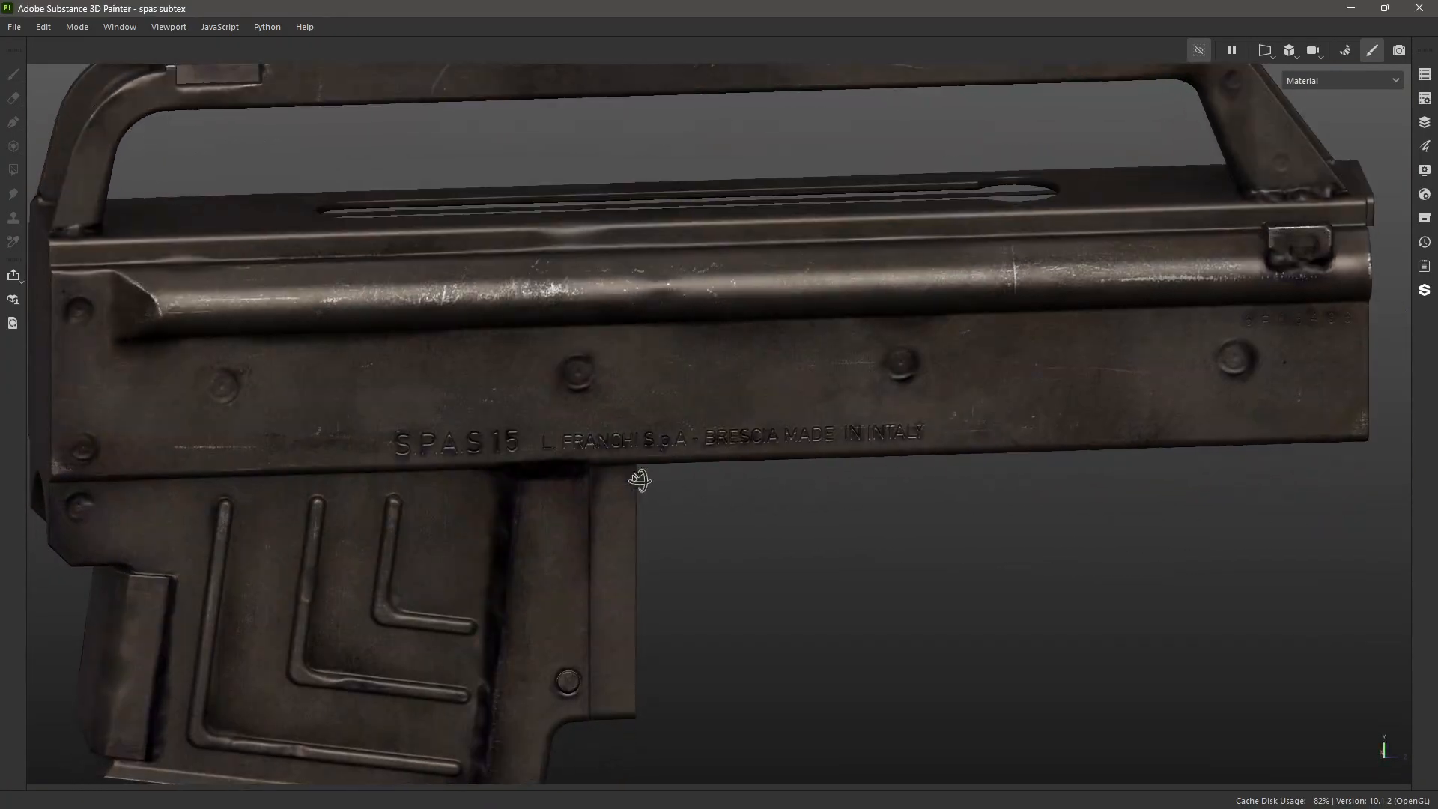
pyautogui.scroll(-2, 639, 480)
pyautogui.keyDown('alt'); pyautogui.moveTo(610, 433); pyautogui.dragTo(690, 481, button='middle'); pyautogui.keyUp('alt')
pyautogui.keyDown('alt'); pyautogui.keyDown('shift'); pyautogui.moveTo(690, 481); pyautogui.dragTo(639, 411); pyautogui.keyUp('shift'); pyautogui.keyUp('alt')
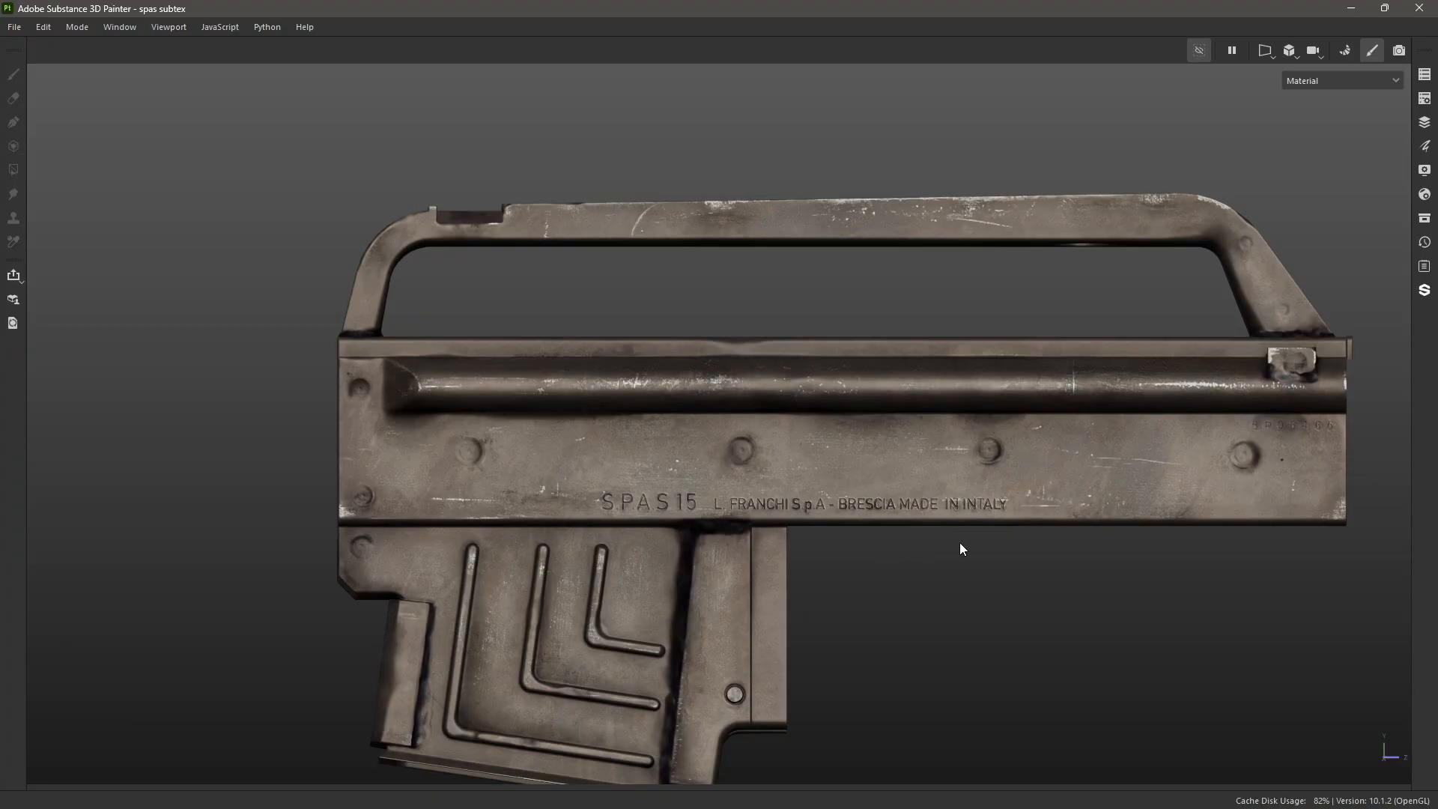
pyautogui.keyDown('alt'); pyautogui.moveTo(971, 541); pyautogui.dragTo(794, 546, button='middle'); pyautogui.keyUp('alt')
pyautogui.scroll(1, 780, 545)
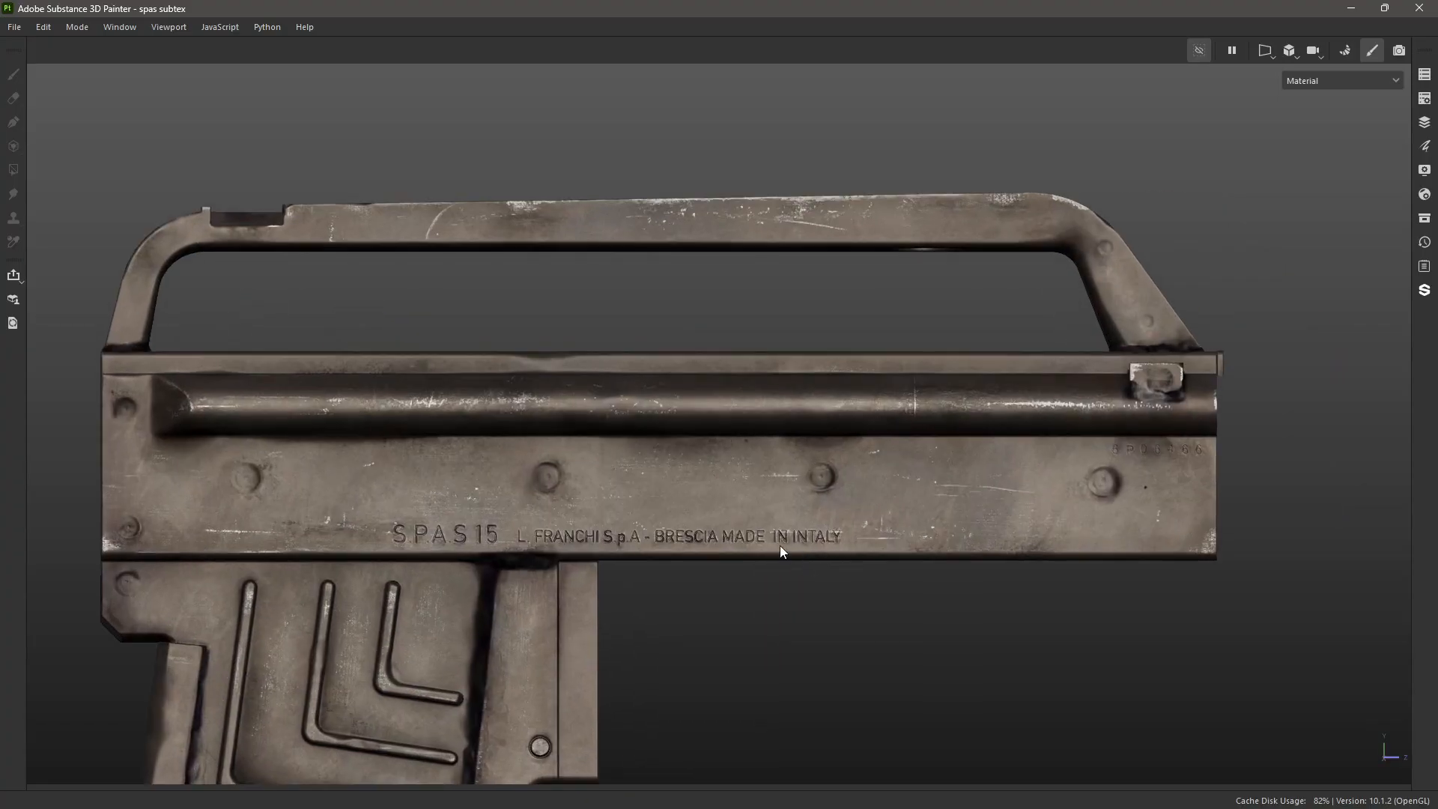
pyautogui.keyDown('alt'); pyautogui.moveTo(779, 545); pyautogui.dragTo(729, 564); pyautogui.keyUp('alt')
pyautogui.keyDown('alt'); pyautogui.moveTo(662, 548); pyautogui.dragTo(761, 483, button='middle'); pyautogui.keyUp('alt')
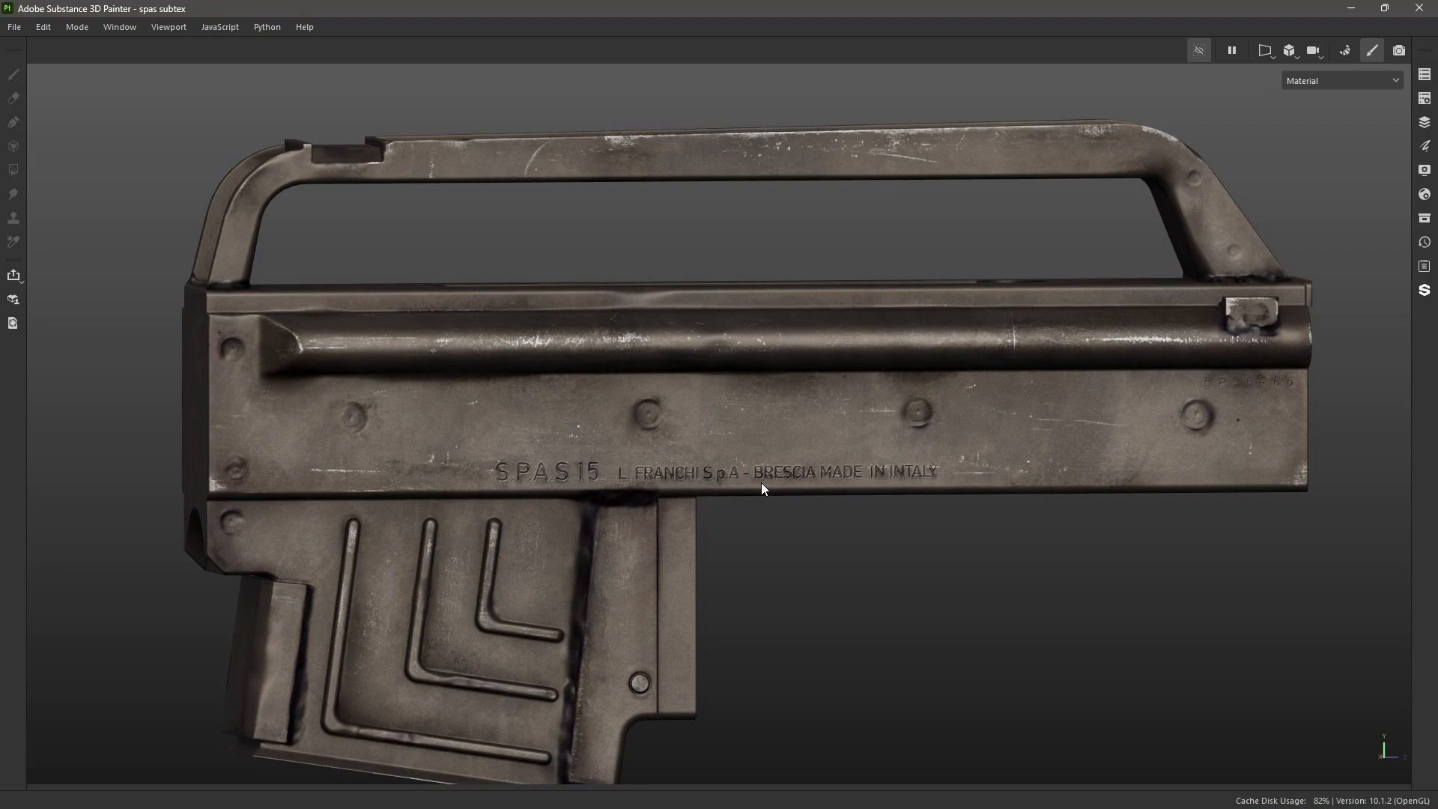
pyautogui.keyDown('alt'); pyautogui.moveTo(586, 467); pyautogui.dragTo(615, 413, button='middle'); pyautogui.keyUp('alt')
pyautogui.moveTo(612, 467)
pyautogui.keyDown('alt'); pyautogui.mouseDown()
pyautogui.moveTo(552, 397)
pyautogui.moveTo(604, 490)
pyautogui.mouseUp(); pyautogui.keyUp('alt')
pyautogui.keyDown('alt'); pyautogui.moveTo(526, 401); pyautogui.dragTo(601, 452, button='right'); pyautogui.keyUp('alt')
pyautogui.moveTo(601, 452)
pyautogui.keyDown('alt'); pyautogui.mouseDown()
pyautogui.moveTo(474, 391)
pyautogui.moveTo(593, 418)
pyautogui.moveTo(604, 442)
pyautogui.mouseUp(); pyautogui.keyUp('alt')
pyautogui.scroll(-3, 604, 442)
pyautogui.keyDown('alt'); pyautogui.moveTo(760, 471); pyautogui.dragTo(613, 437, button='middle'); pyautogui.keyUp('alt')
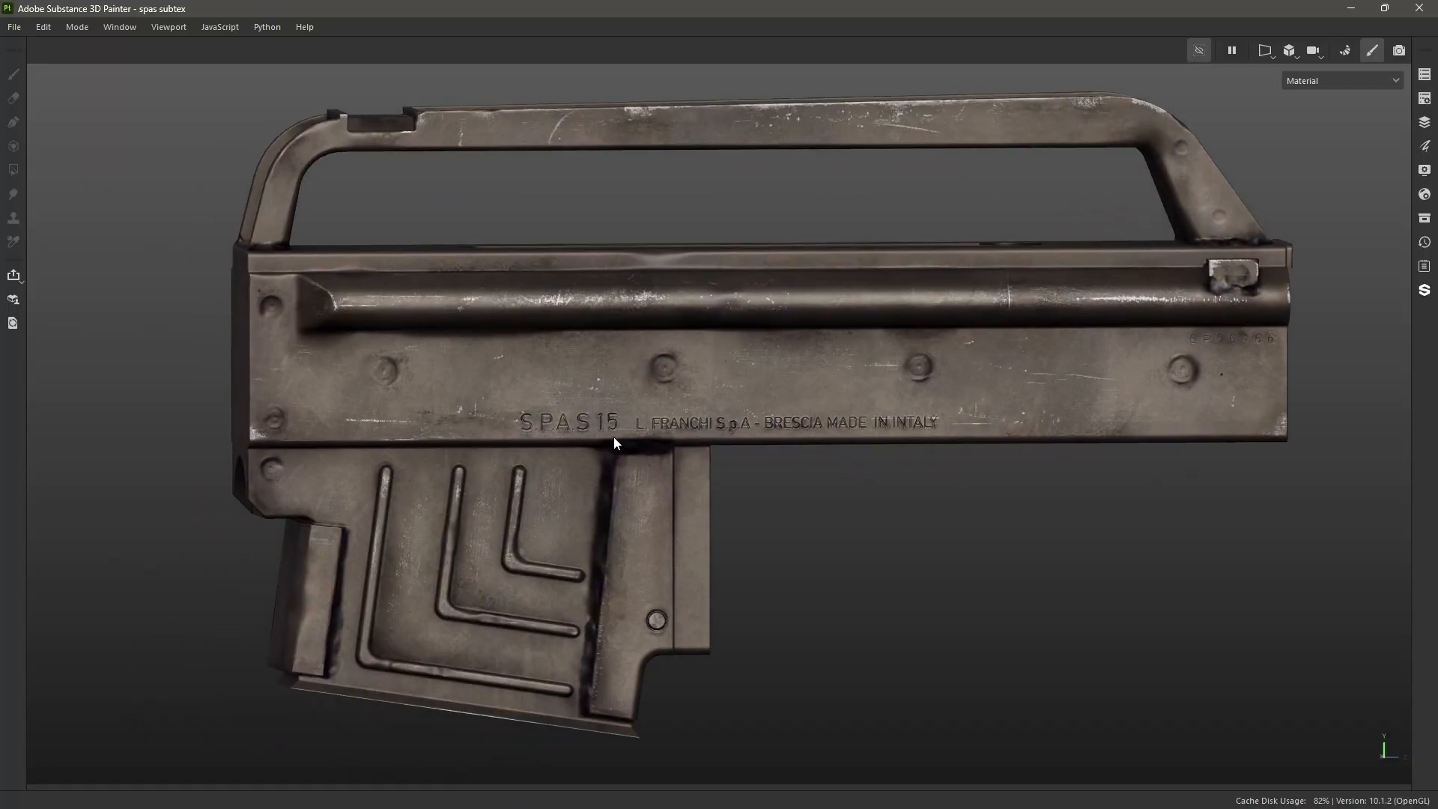
pyautogui.keyDown('alt'); pyautogui.moveTo(613, 437); pyautogui.dragTo(738, 443); pyautogui.keyUp('alt')
pyautogui.scroll(2, 601, 470)
pyautogui.keyDown('alt'); pyautogui.moveTo(738, 442); pyautogui.dragTo(581, 531, button='middle'); pyautogui.keyUp('alt')
pyautogui.scroll(-3, 594, 520)
pyautogui.keyDown('alt'); pyautogui.moveTo(593, 521); pyautogui.dragTo(566, 504); pyautogui.keyUp('alt')
pyautogui.scroll(3, 799, 491)
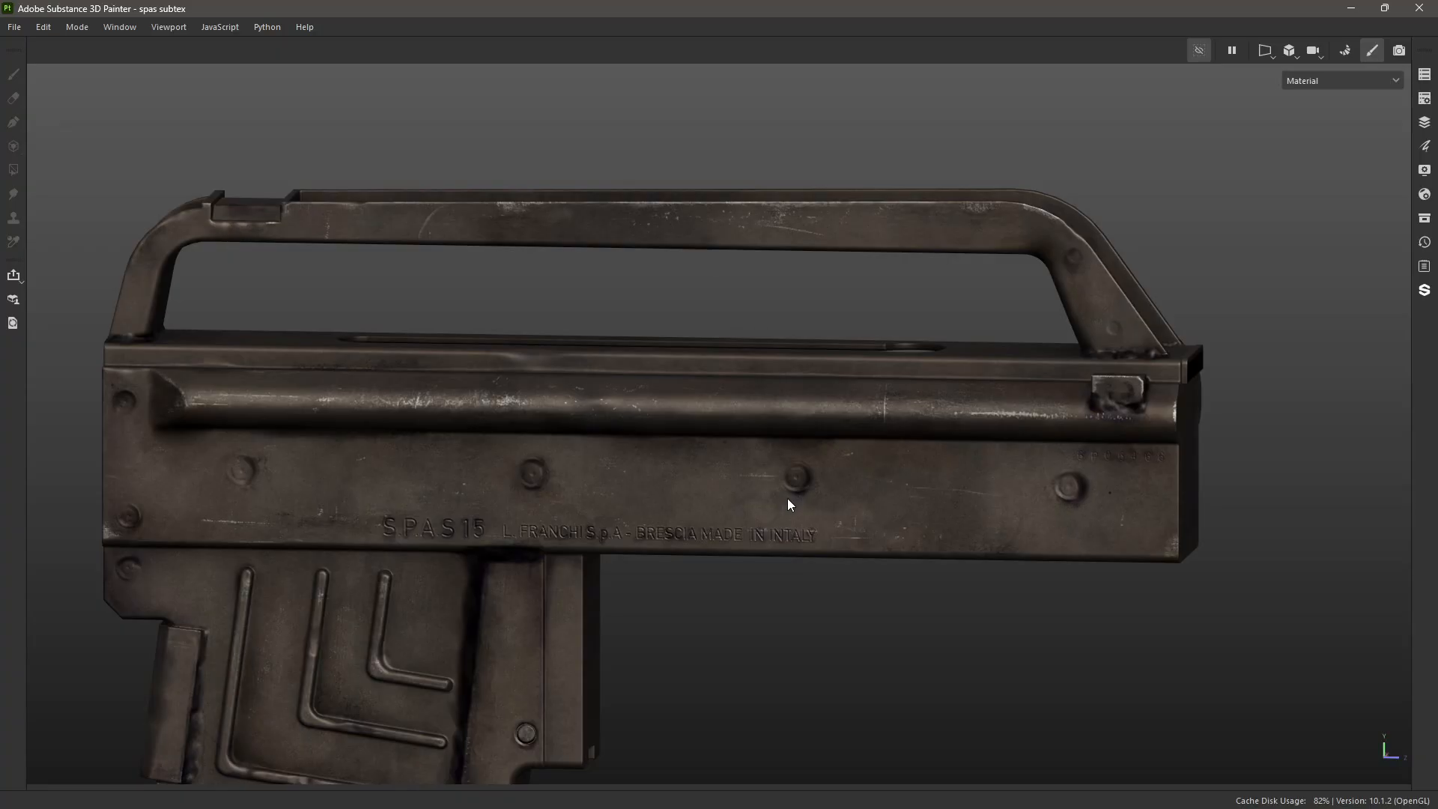
pyautogui.scroll(-2, 788, 497)
pyautogui.keyDown('alt'); pyautogui.moveTo(599, 555); pyautogui.dragTo(577, 531); pyautogui.keyUp('alt')
pyautogui.keyDown('alt'); pyautogui.moveTo(577, 531); pyautogui.dragTo(720, 530, button='middle'); pyautogui.keyUp('alt')
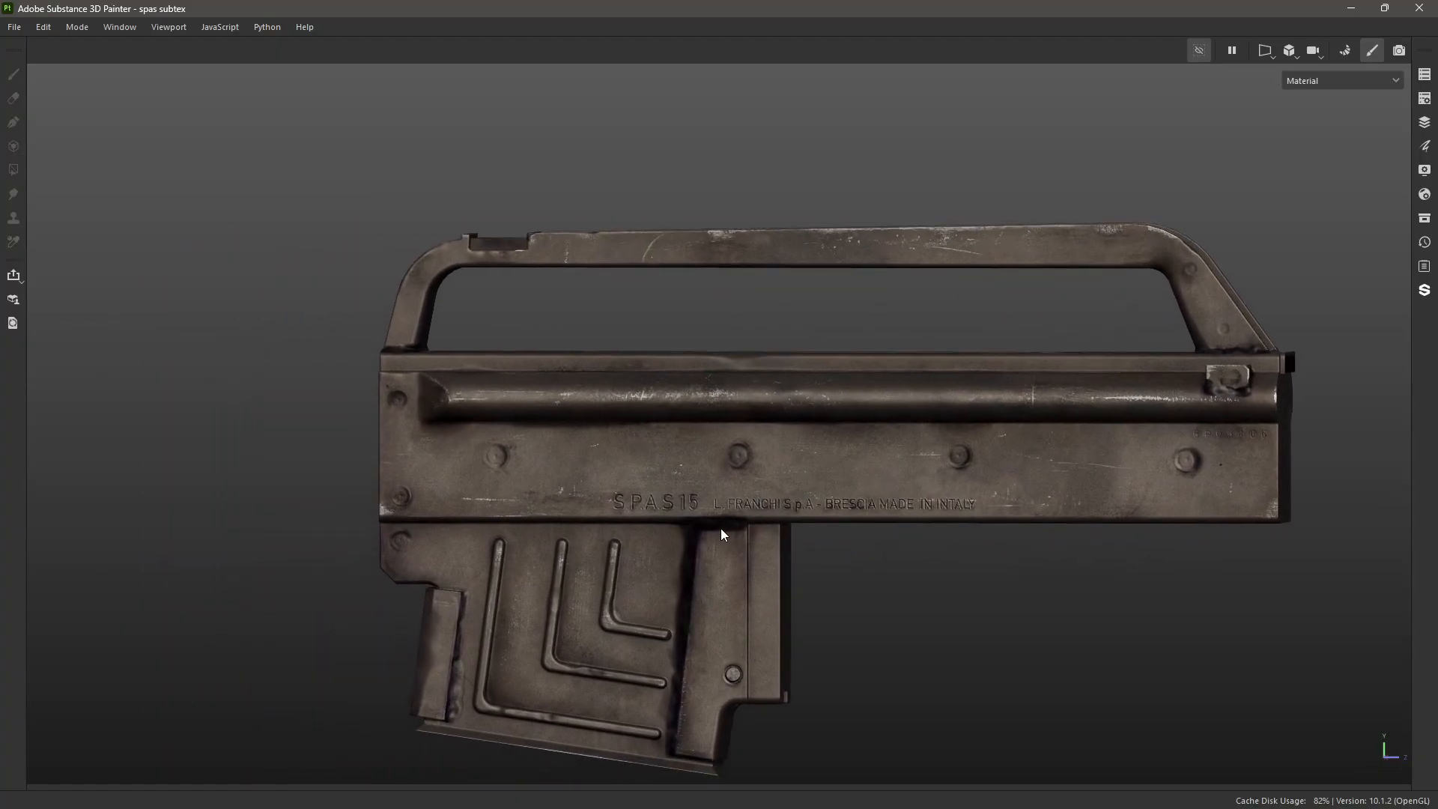
pyautogui.keyDown('alt'); pyautogui.moveTo(721, 529); pyautogui.dragTo(942, 540); pyautogui.keyUp('alt')
pyautogui.keyDown('alt'); pyautogui.moveTo(942, 537); pyautogui.dragTo(817, 529, button='middle'); pyautogui.keyUp('alt')
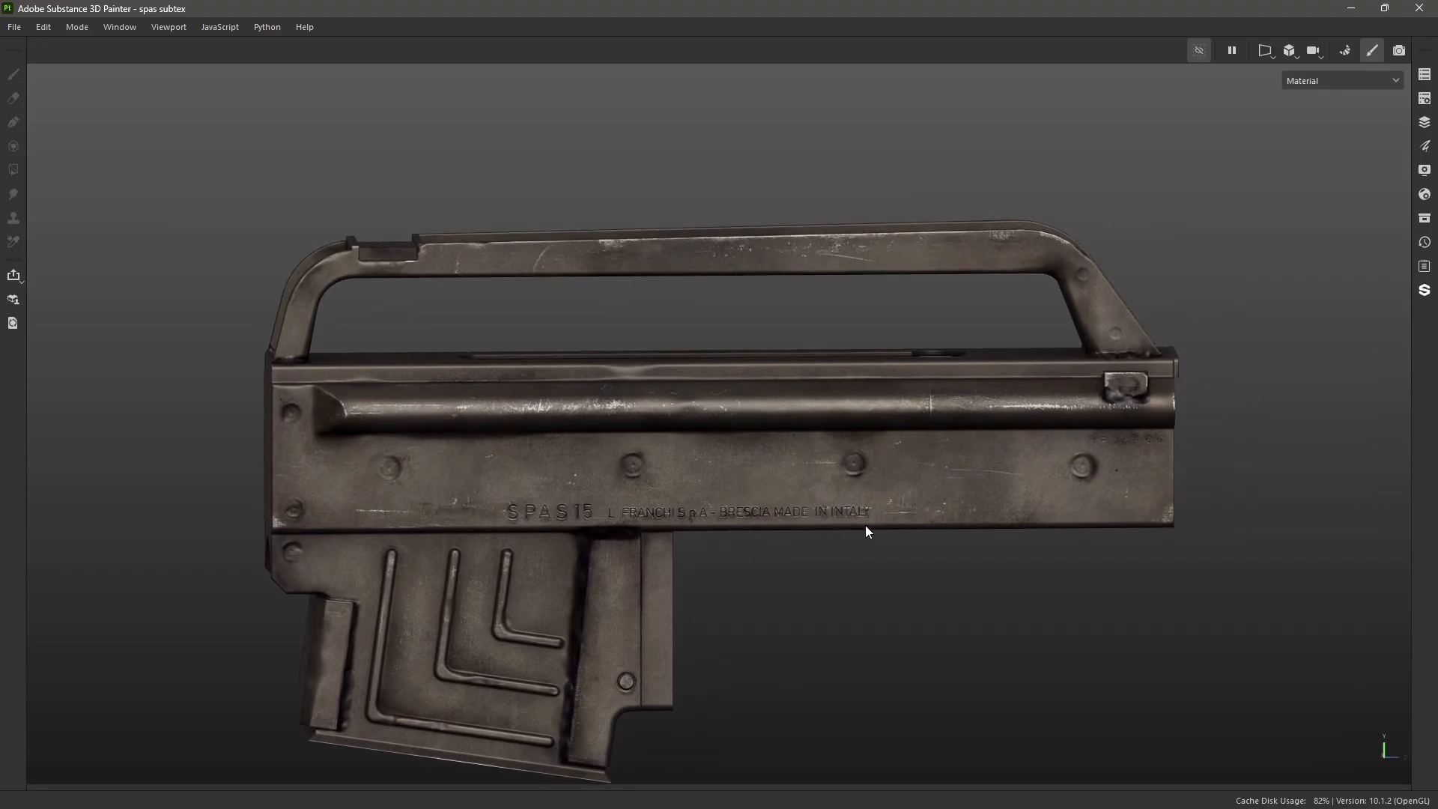
pyautogui.keyDown('alt'); pyautogui.moveTo(712, 581); pyautogui.dragTo(860, 587, button='middle'); pyautogui.keyUp('alt')
pyautogui.moveTo(860, 587)
pyautogui.keyDown('alt'); pyautogui.mouseDown()
pyautogui.moveTo(854, 501)
pyautogui.moveTo(848, 564)
pyautogui.mouseUp(); pyautogui.keyUp('alt')
pyautogui.scroll(1, 967, 540)
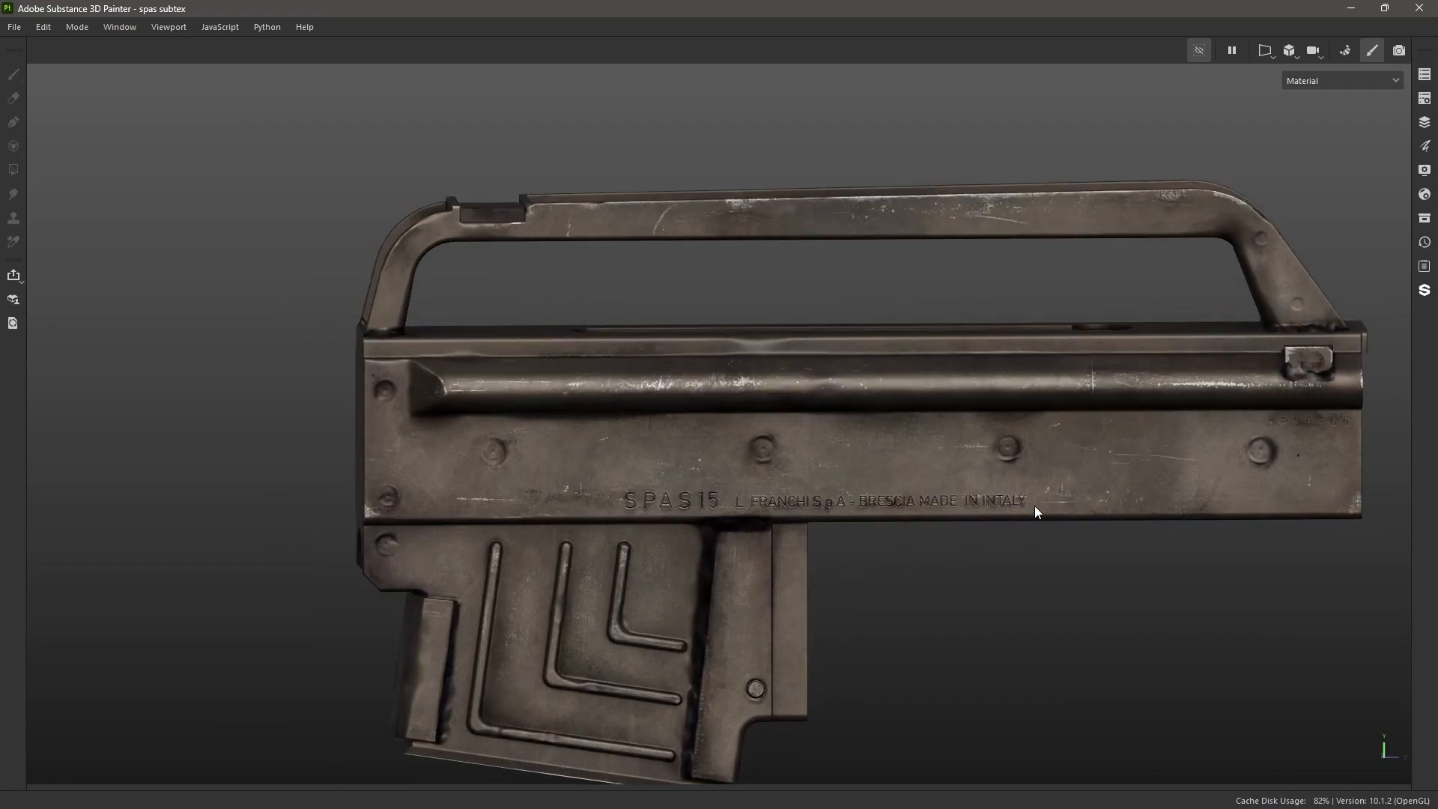
pyautogui.keyDown('alt'); pyautogui.moveTo(1035, 506); pyautogui.dragTo(854, 552, button='middle'); pyautogui.keyUp('alt')
pyautogui.scroll(2, 854, 552)
pyautogui.keyDown('alt'); pyautogui.moveTo(842, 536); pyautogui.dragTo(871, 473); pyautogui.keyUp('alt')
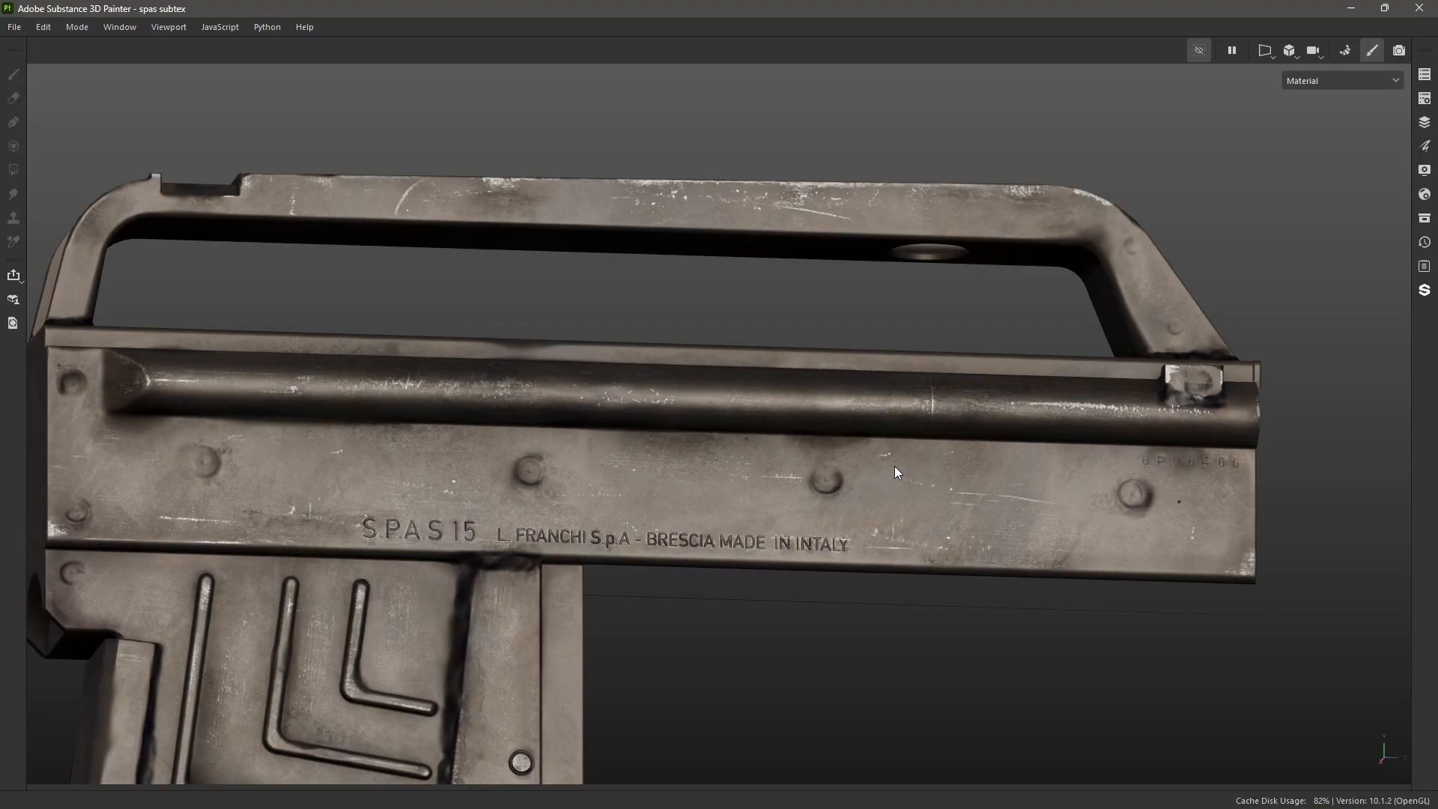
pyautogui.keyDown('alt'); pyautogui.moveTo(717, 641); pyautogui.dragTo(905, 505, button='middle'); pyautogui.keyUp('alt')
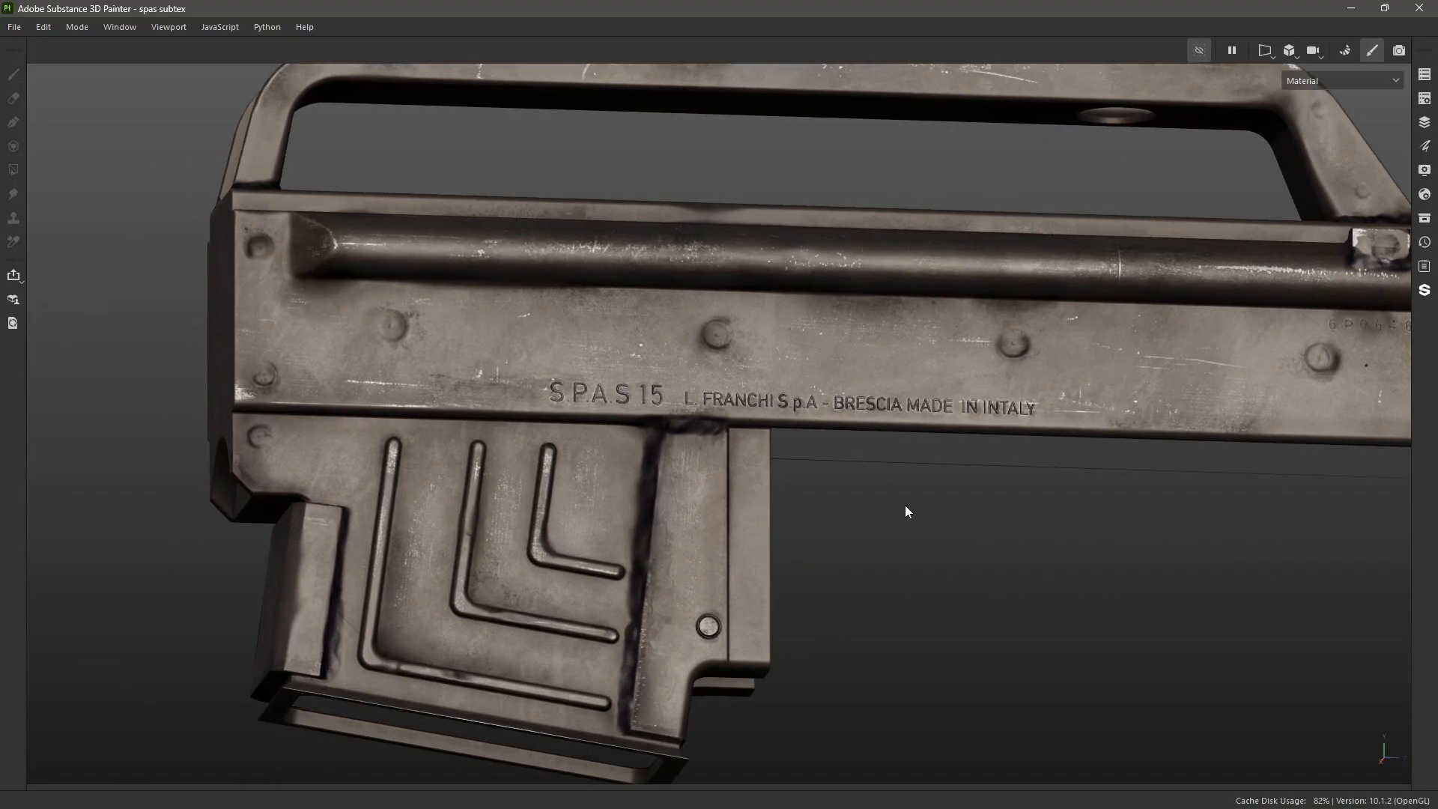
# - Examine the receiver's opposite side, including the metal wear around the rounded ejection port opening
pyautogui.scroll(-3, 884, 512)
pyautogui.keyDown('alt'); pyautogui.moveTo(867, 516); pyautogui.dragTo(1101, 498); pyautogui.keyUp('alt')
pyautogui.scroll(3, 864, 473)
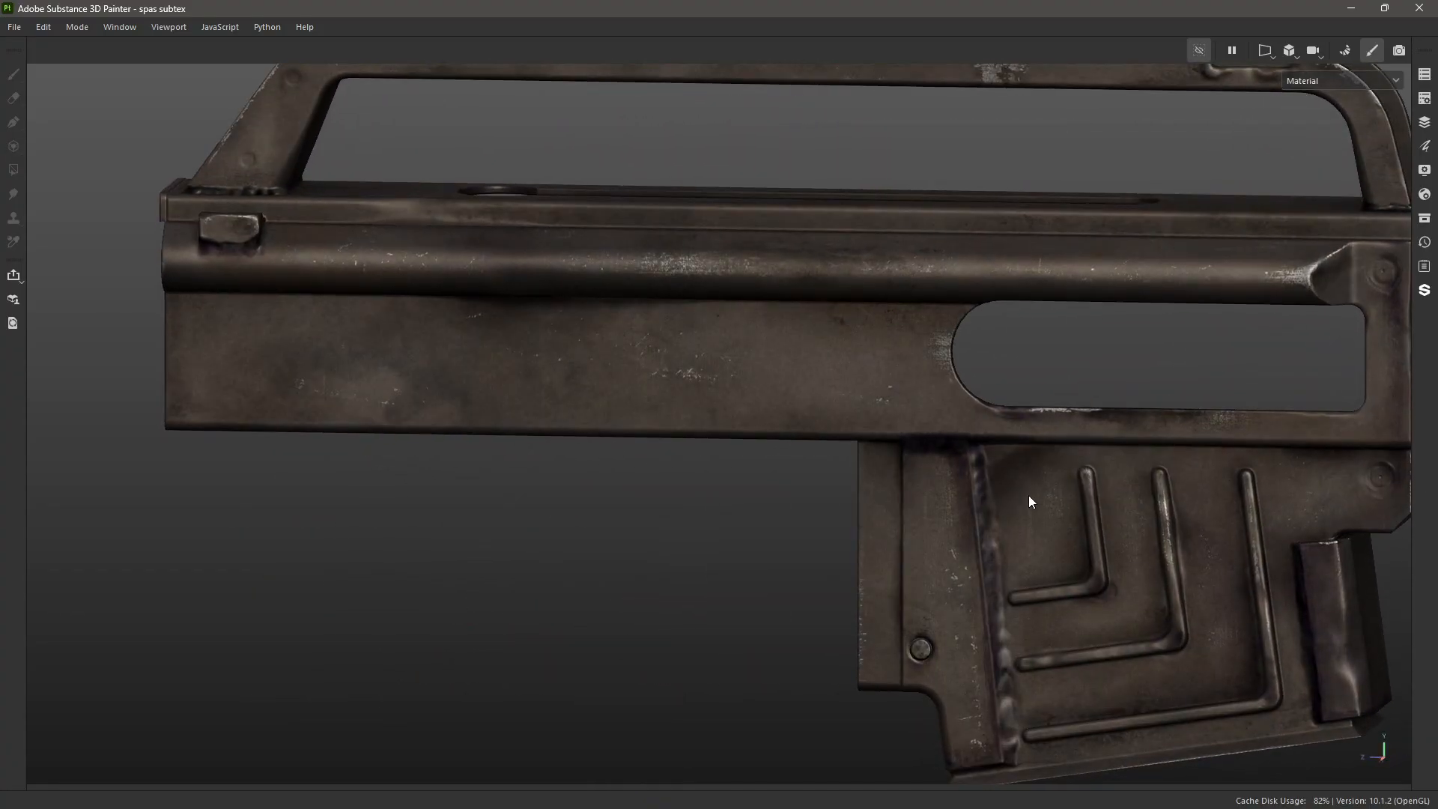
pyautogui.keyDown('alt'); pyautogui.moveTo(1034, 496); pyautogui.dragTo(838, 471, button='middle'); pyautogui.keyUp('alt')
pyautogui.scroll(-2, 816, 482)
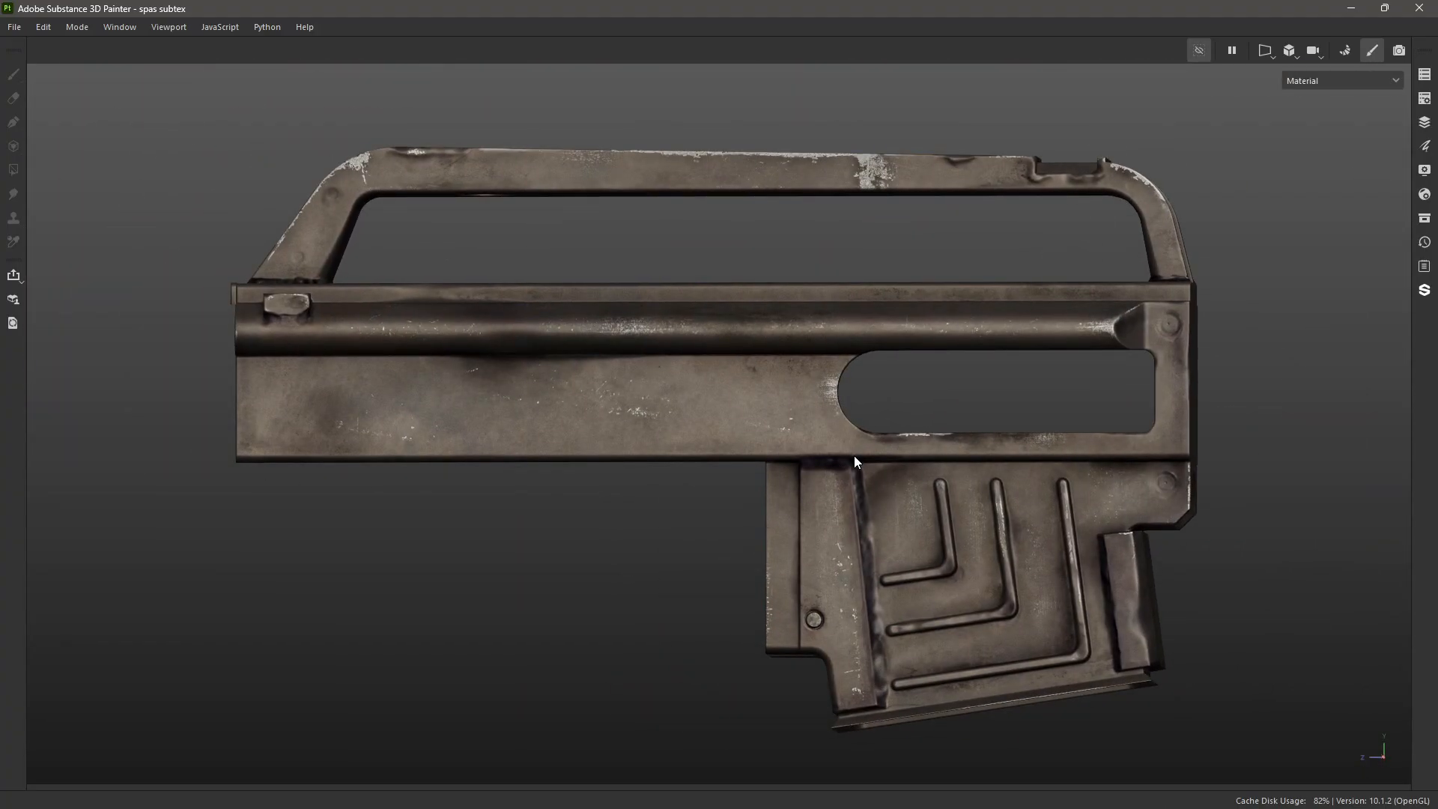
pyautogui.scroll(5, 860, 457)
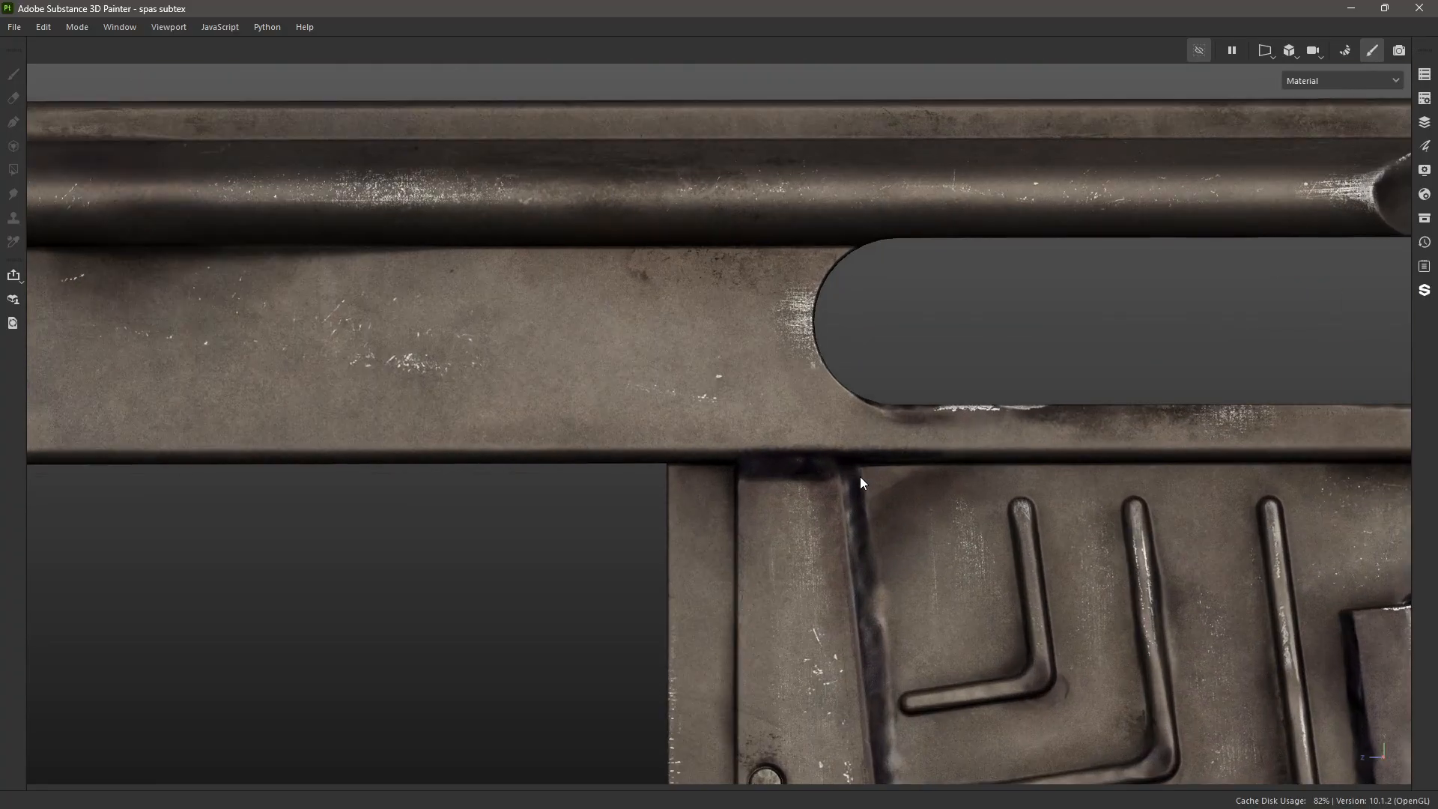
pyautogui.moveTo(860, 476)
pyautogui.keyDown('alt'); pyautogui.mouseDown()
pyautogui.moveTo(889, 449)
pyautogui.moveTo(866, 510)
pyautogui.moveTo(684, 472)
pyautogui.moveTo(714, 472)
pyautogui.mouseUp(); pyautogui.keyUp('alt')
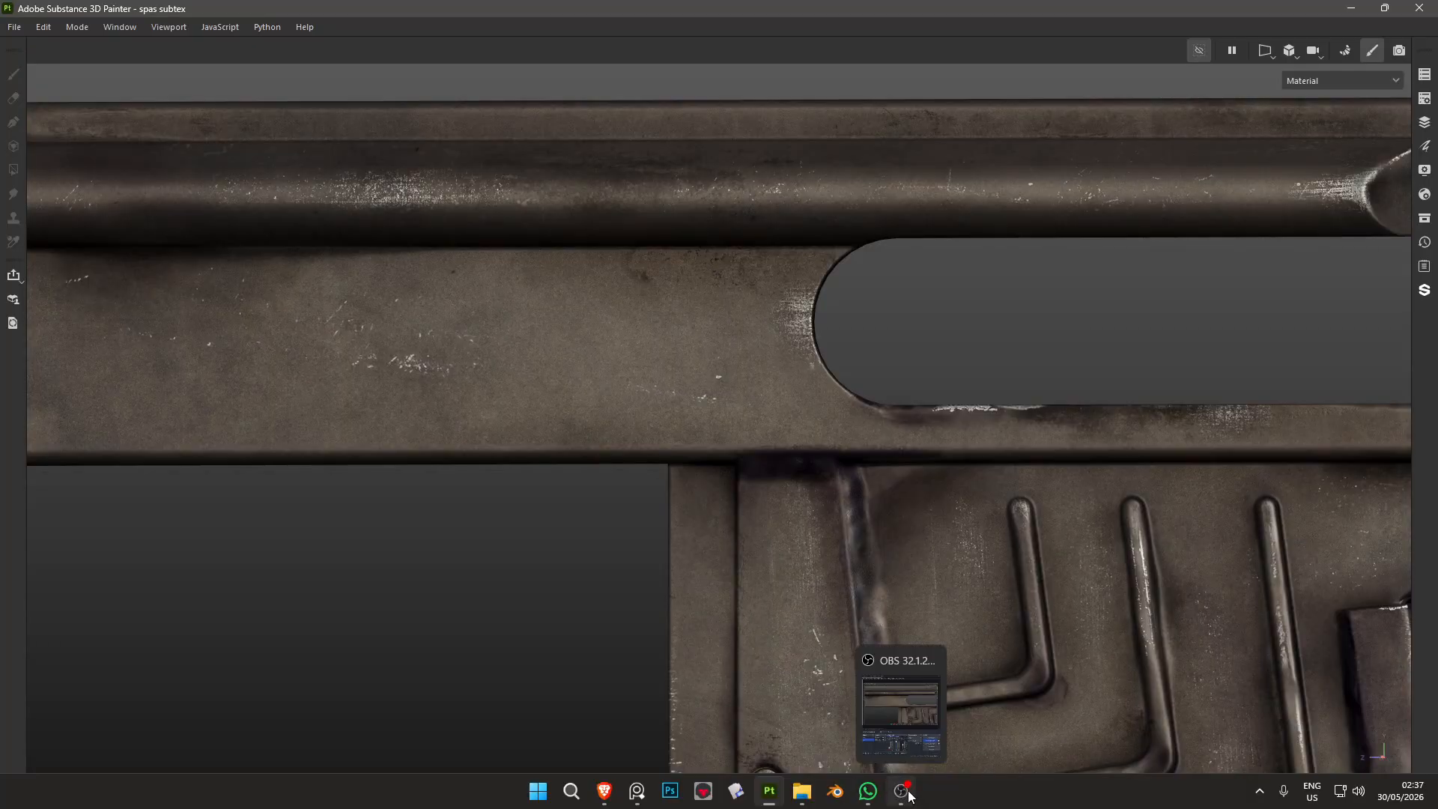
pyautogui.click(907, 794)
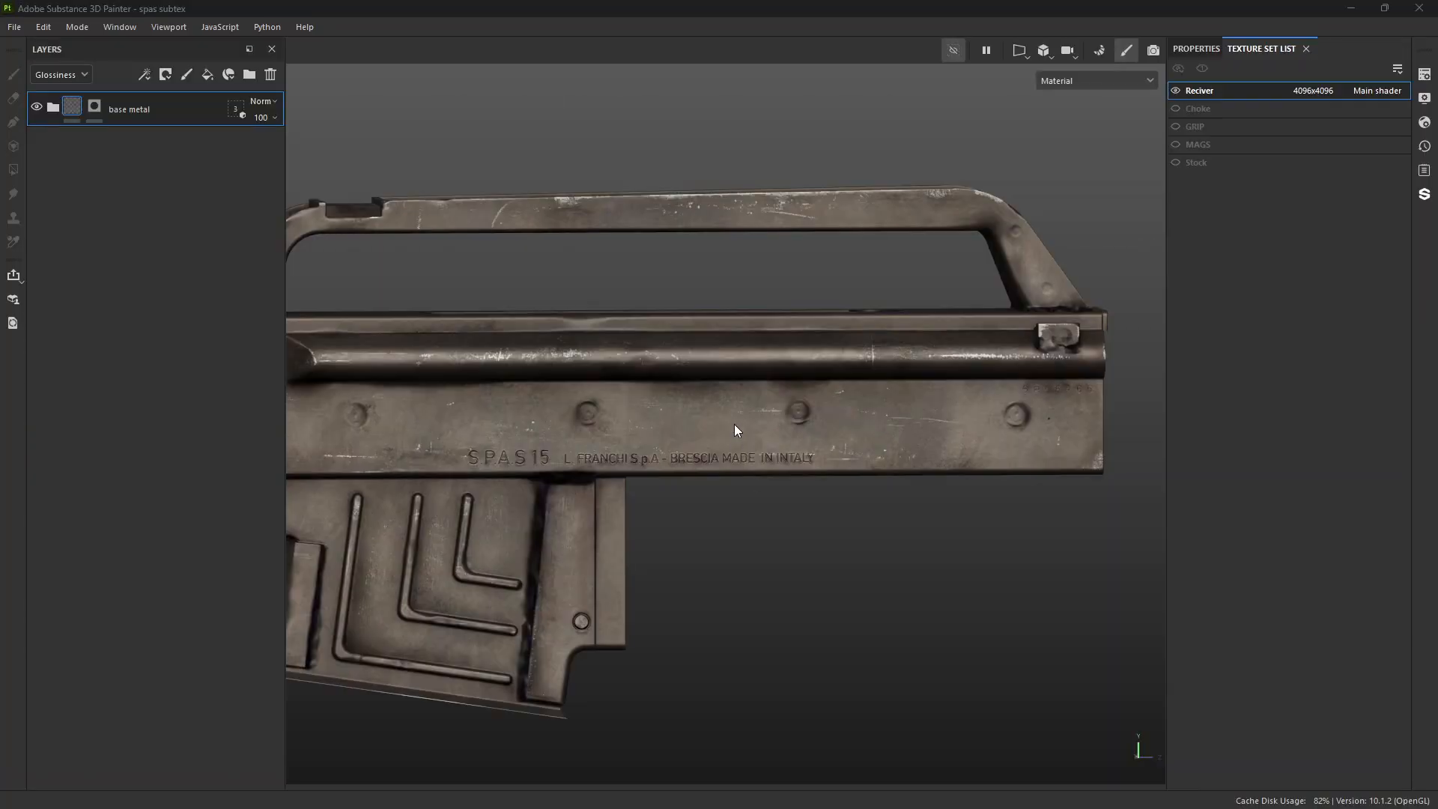
pyautogui.keyDown('alt'); pyautogui.moveTo(649, 348); pyautogui.dragTo(704, 390, button='middle'); pyautogui.keyUp('alt')
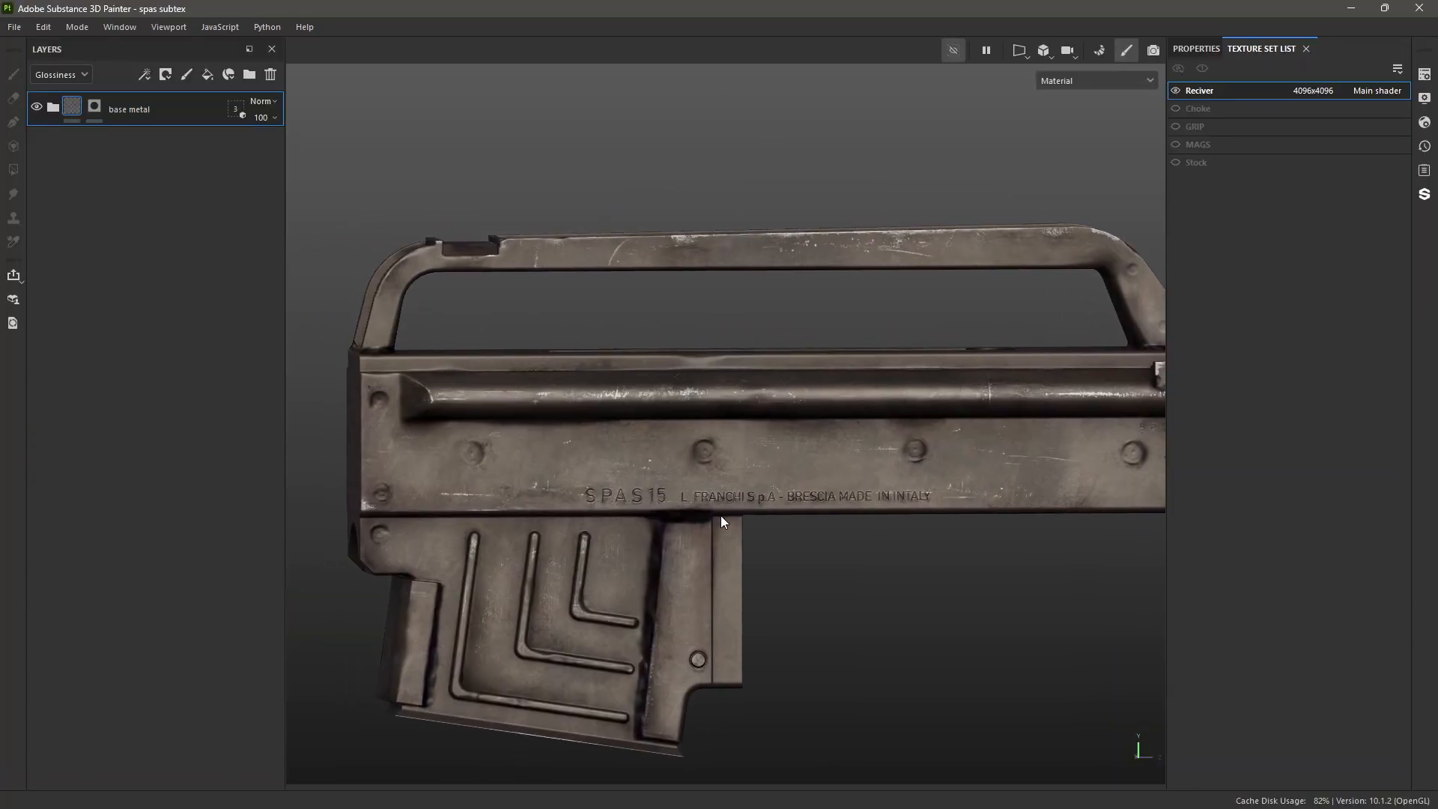
pyautogui.keyDown('alt'); pyautogui.moveTo(832, 549); pyautogui.dragTo(704, 485, button='middle'); pyautogui.keyUp('alt')
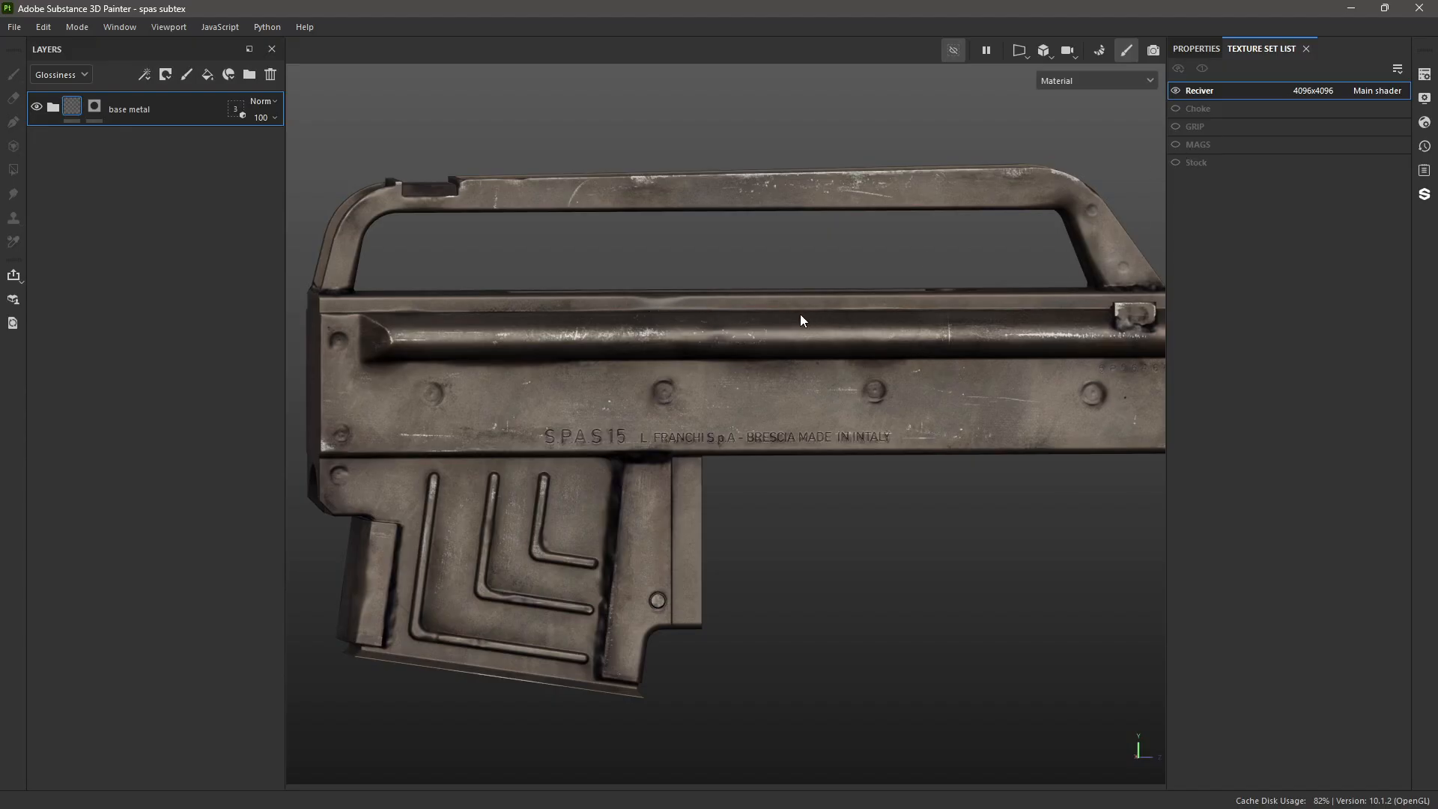
# - Inspect the surface detail around the SPAS 15 engraving and rivets up close with the interface panels hidden
pyautogui.keyDown('alt'); pyautogui.moveTo(747, 317); pyautogui.dragTo(578, 370, button='middle'); pyautogui.keyUp('alt')
pyautogui.scroll(2, 569, 412)
pyautogui.press('Tab')
pyautogui.scroll(3, 567, 440)
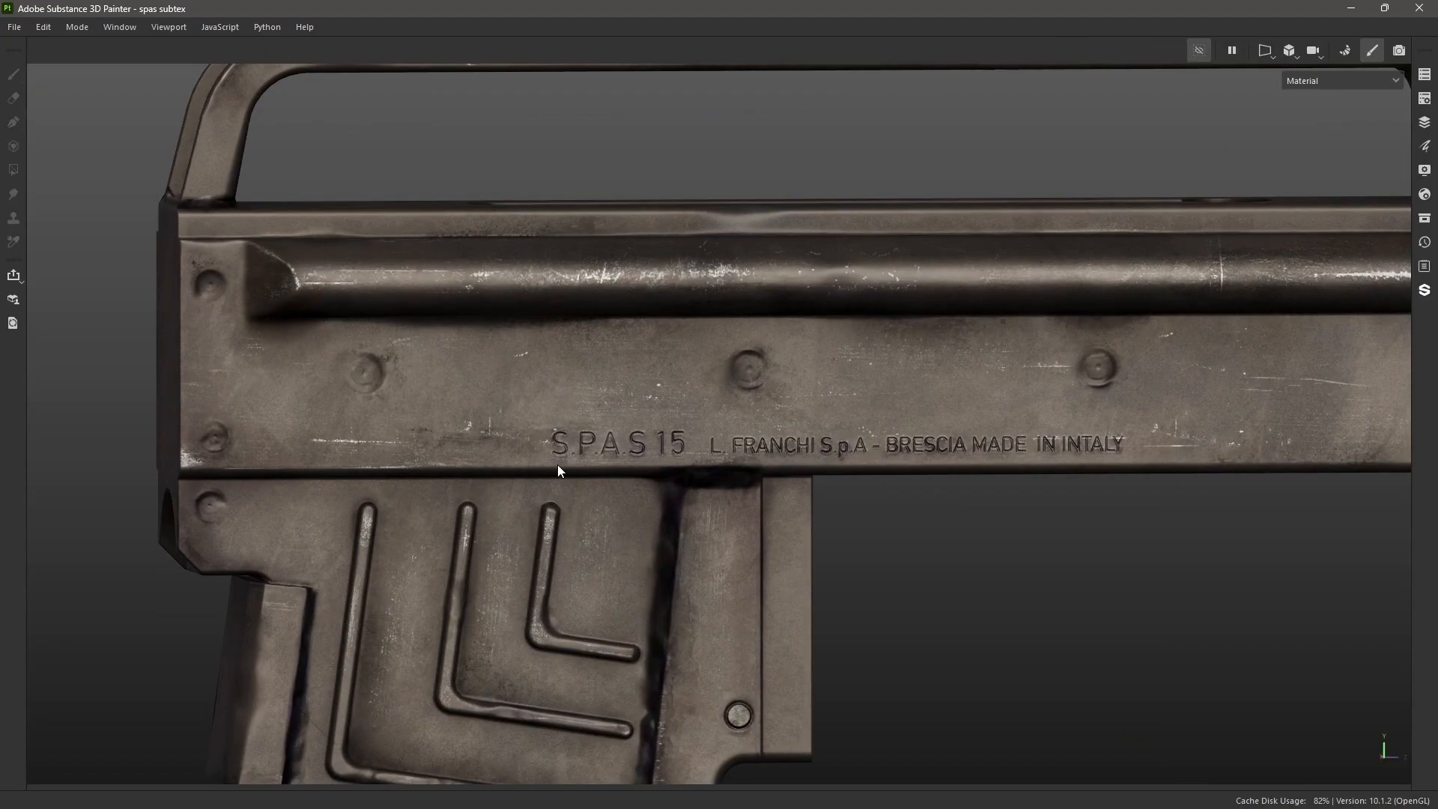
pyautogui.keyDown('alt'); pyautogui.moveTo(558, 464); pyautogui.dragTo(514, 478); pyautogui.keyUp('alt')
pyautogui.scroll(-3, 592, 460)
pyautogui.scroll(2, 595, 458)
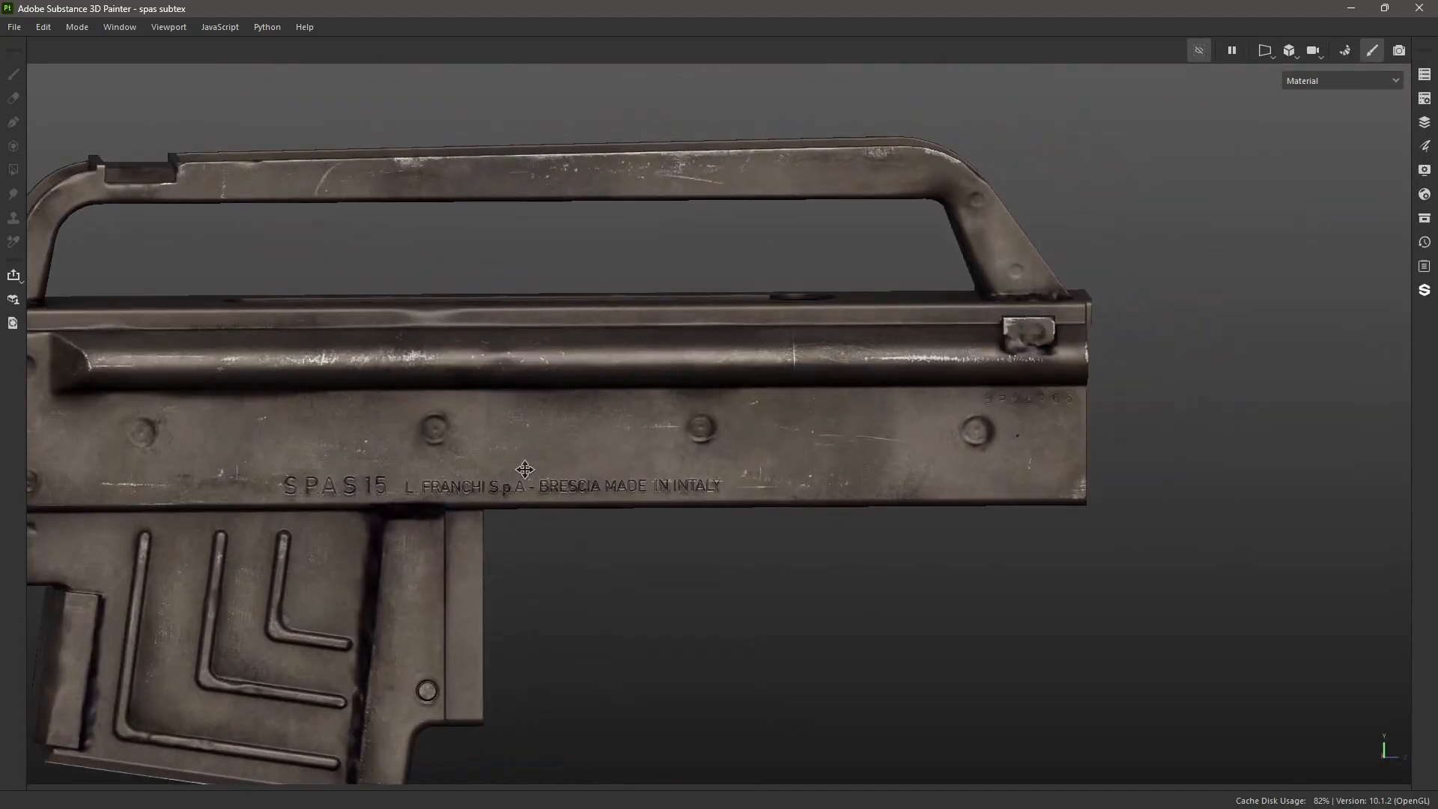
pyautogui.scroll(2, 578, 453)
pyautogui.press('Tab')
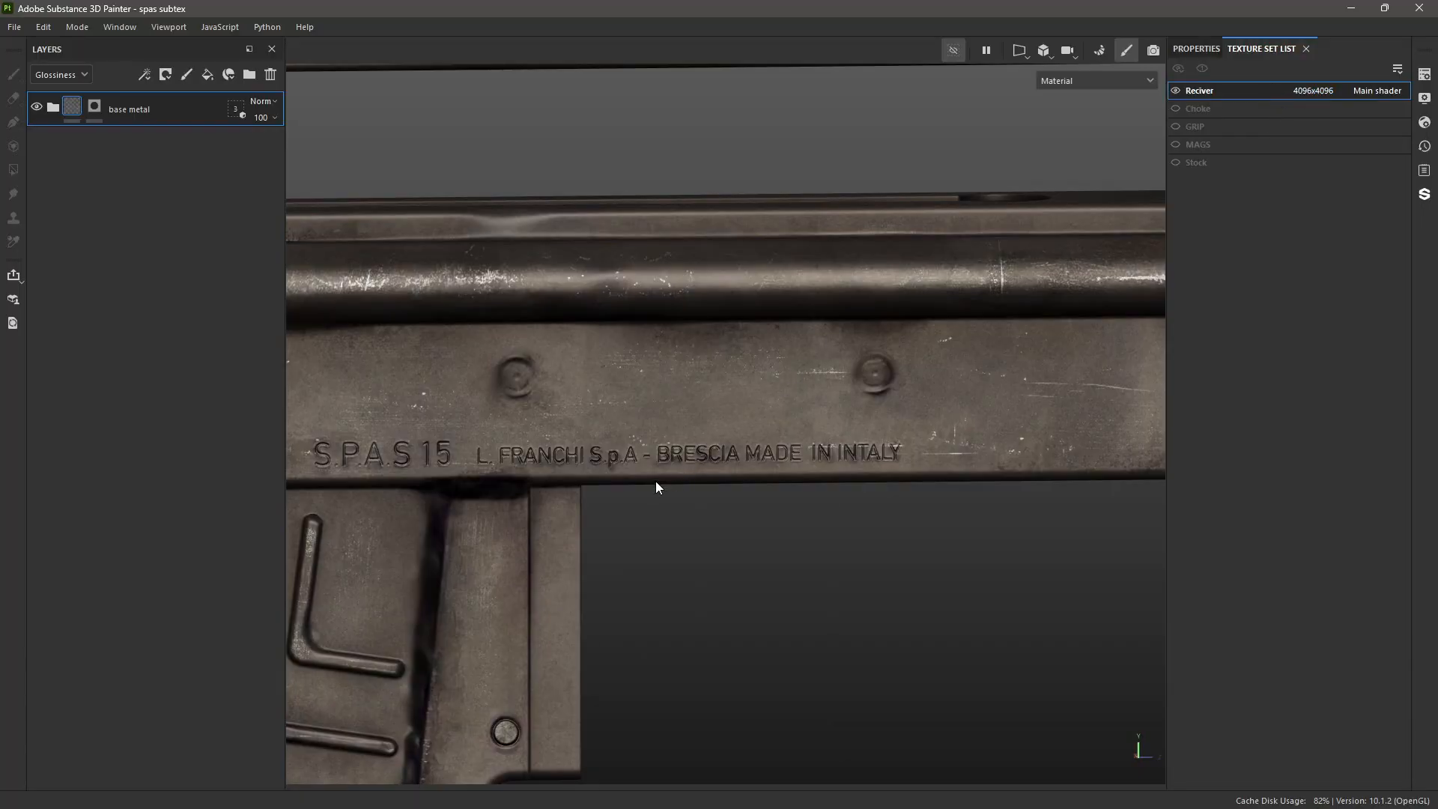
# - Review the whole receiver's base metal under changing light angles with the layer stack and texture sets shown
pyautogui.keyDown('alt'); pyautogui.moveTo(656, 487); pyautogui.dragTo(985, 314); pyautogui.keyUp('alt')
pyautogui.scroll(-2, 548, 546)
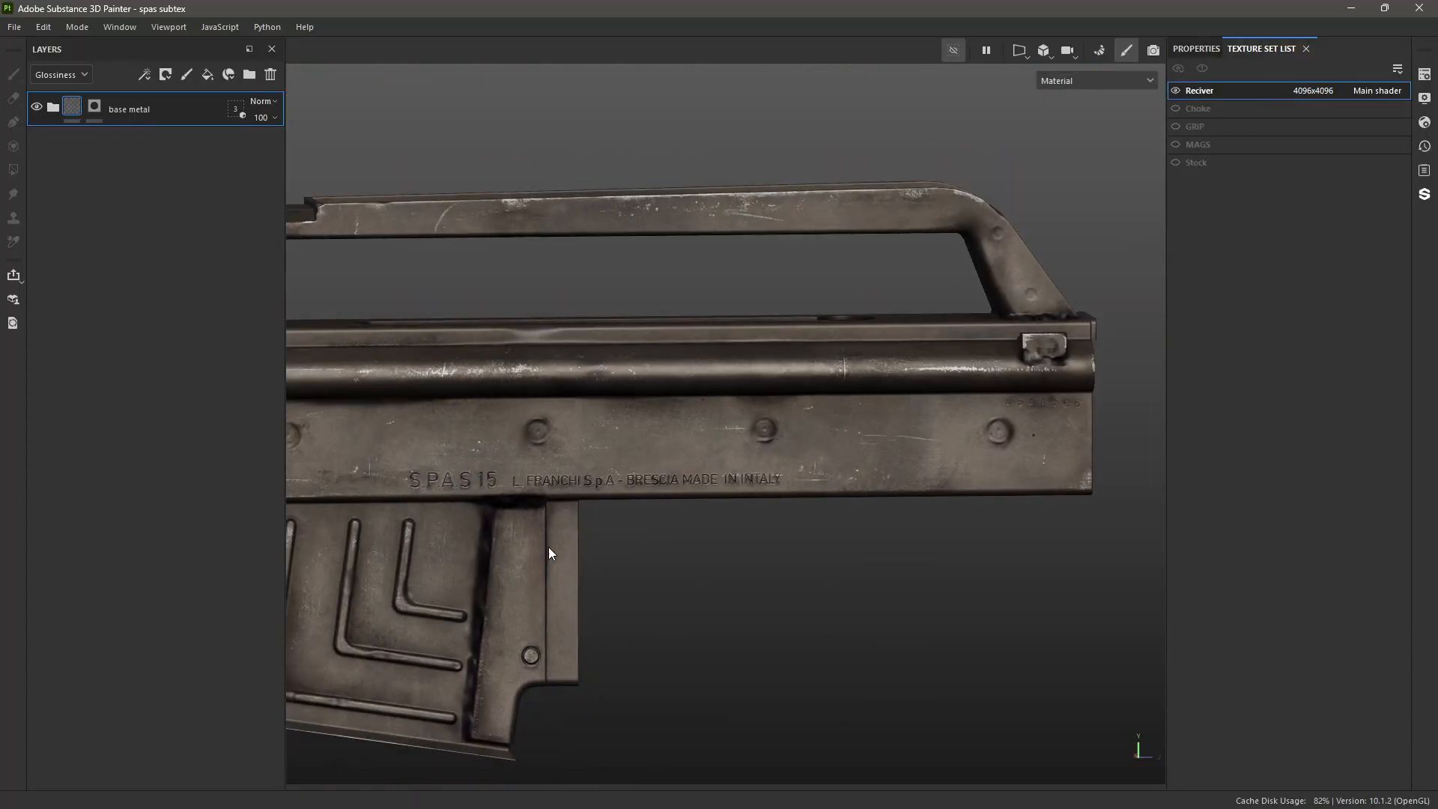
pyautogui.keyDown('alt'); pyautogui.moveTo(548, 547); pyautogui.dragTo(622, 548, button='middle'); pyautogui.keyUp('alt')
pyautogui.scroll(-2, 479, 487)
pyautogui.keyDown('alt'); pyautogui.moveTo(435, 505); pyautogui.dragTo(509, 511, button='middle'); pyautogui.keyUp('alt')
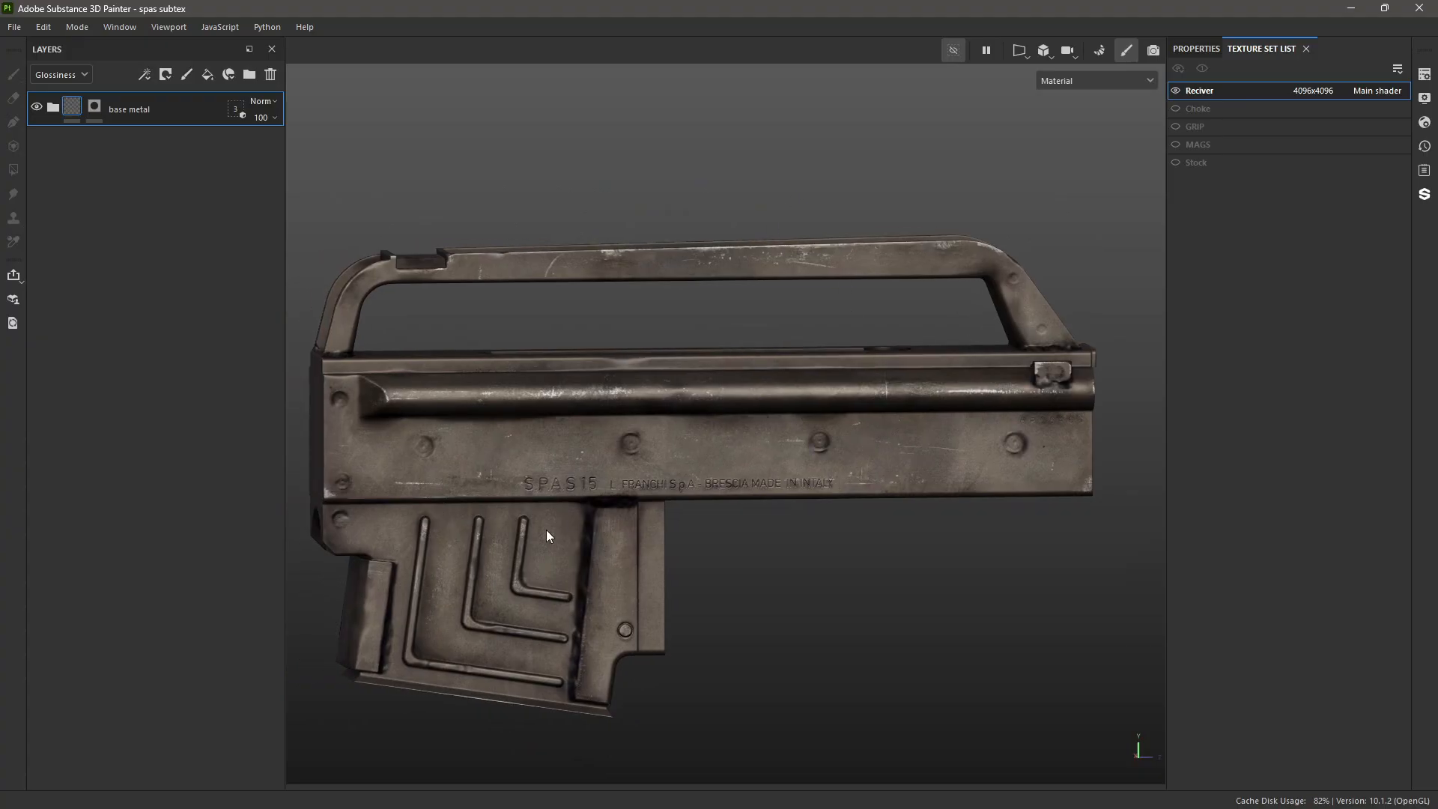
pyautogui.keyDown('alt'); pyautogui.moveTo(558, 460); pyautogui.dragTo(594, 468, button='middle'); pyautogui.keyUp('alt')
pyautogui.scroll(1, 597, 468)
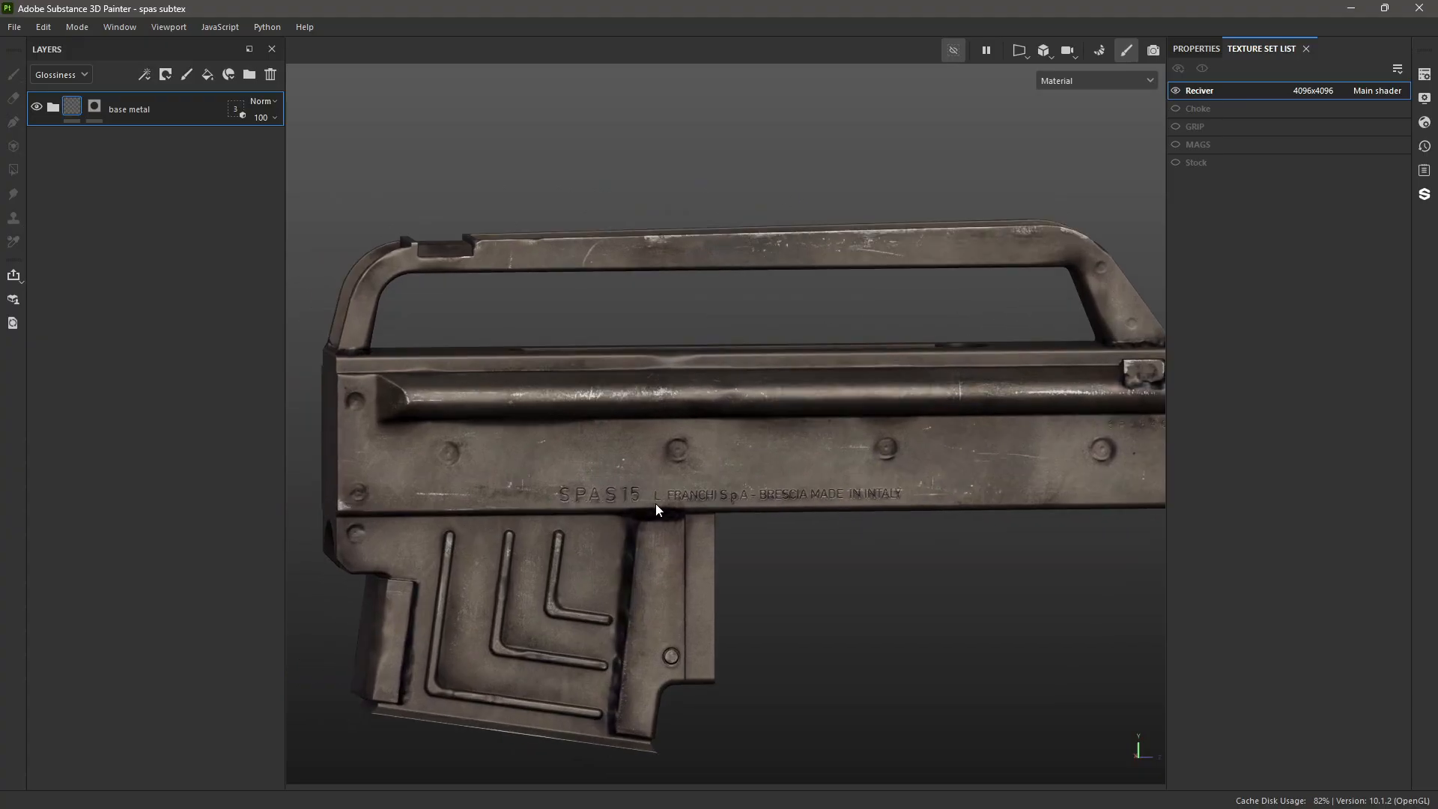
pyautogui.keyDown('alt'); pyautogui.moveTo(655, 503); pyautogui.dragTo(739, 489); pyautogui.keyUp('alt')
pyautogui.keyDown('alt'); pyautogui.moveTo(739, 490); pyautogui.dragTo(681, 486, button='middle'); pyautogui.keyUp('alt')
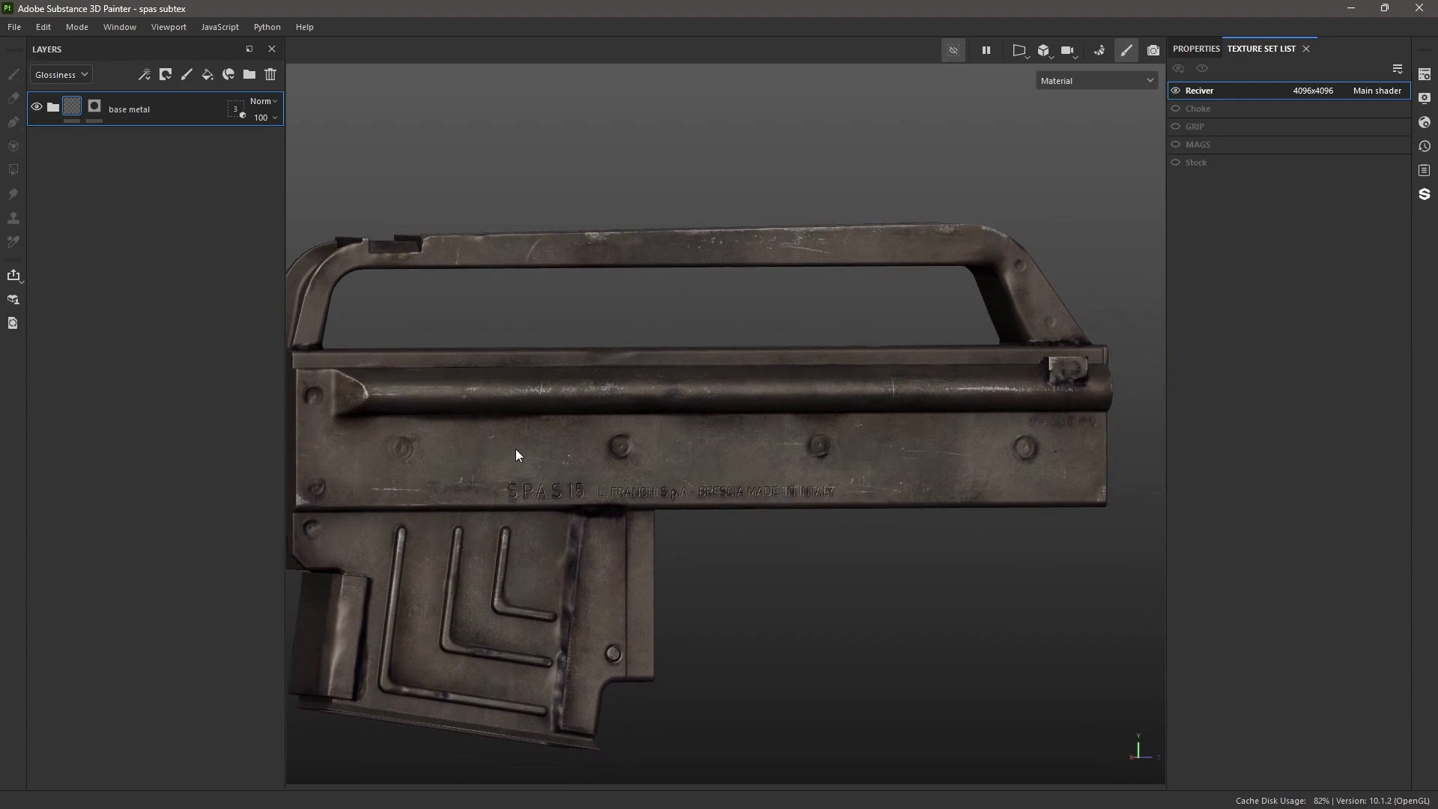
pyautogui.keyDown('alt'); pyautogui.moveTo(476, 462); pyautogui.dragTo(502, 451, button='middle'); pyautogui.keyUp('alt')
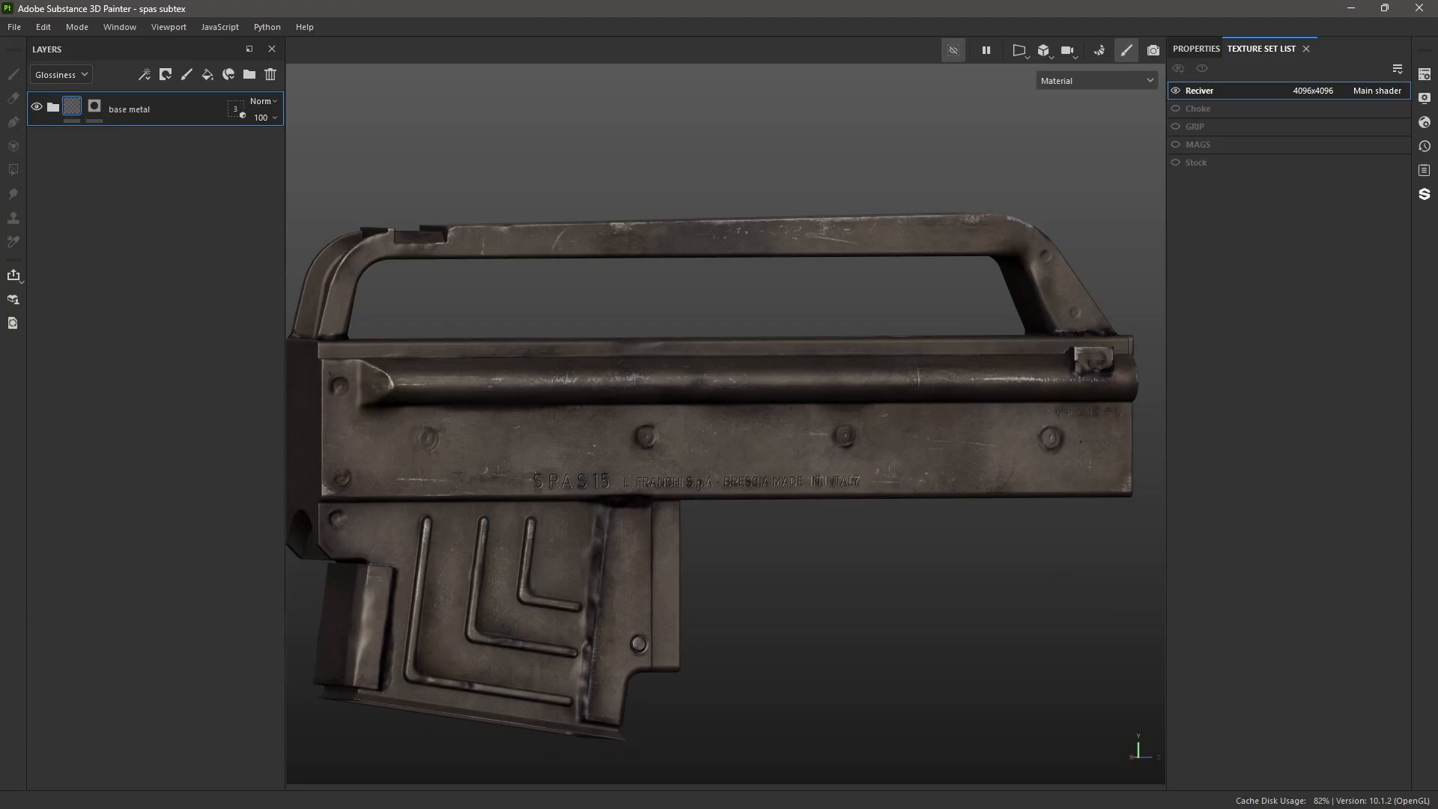
# - Switch to the spas 15 reference board and place its window beside the receiver model
pyautogui.click(649, 796)
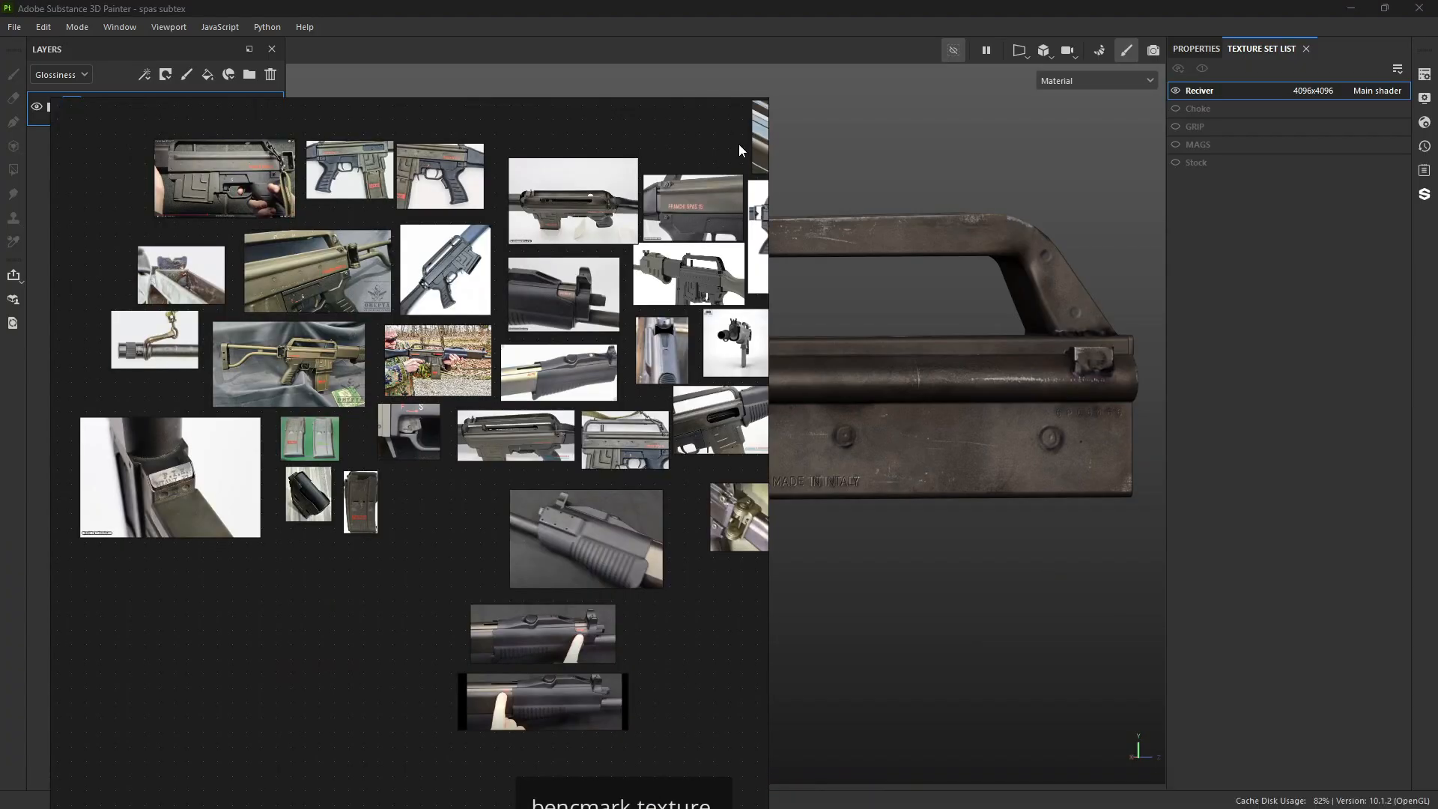
pyautogui.moveTo(589, 105); pyautogui.dragTo(1120, 111)
pyautogui.scroll(-6, 996, 473)
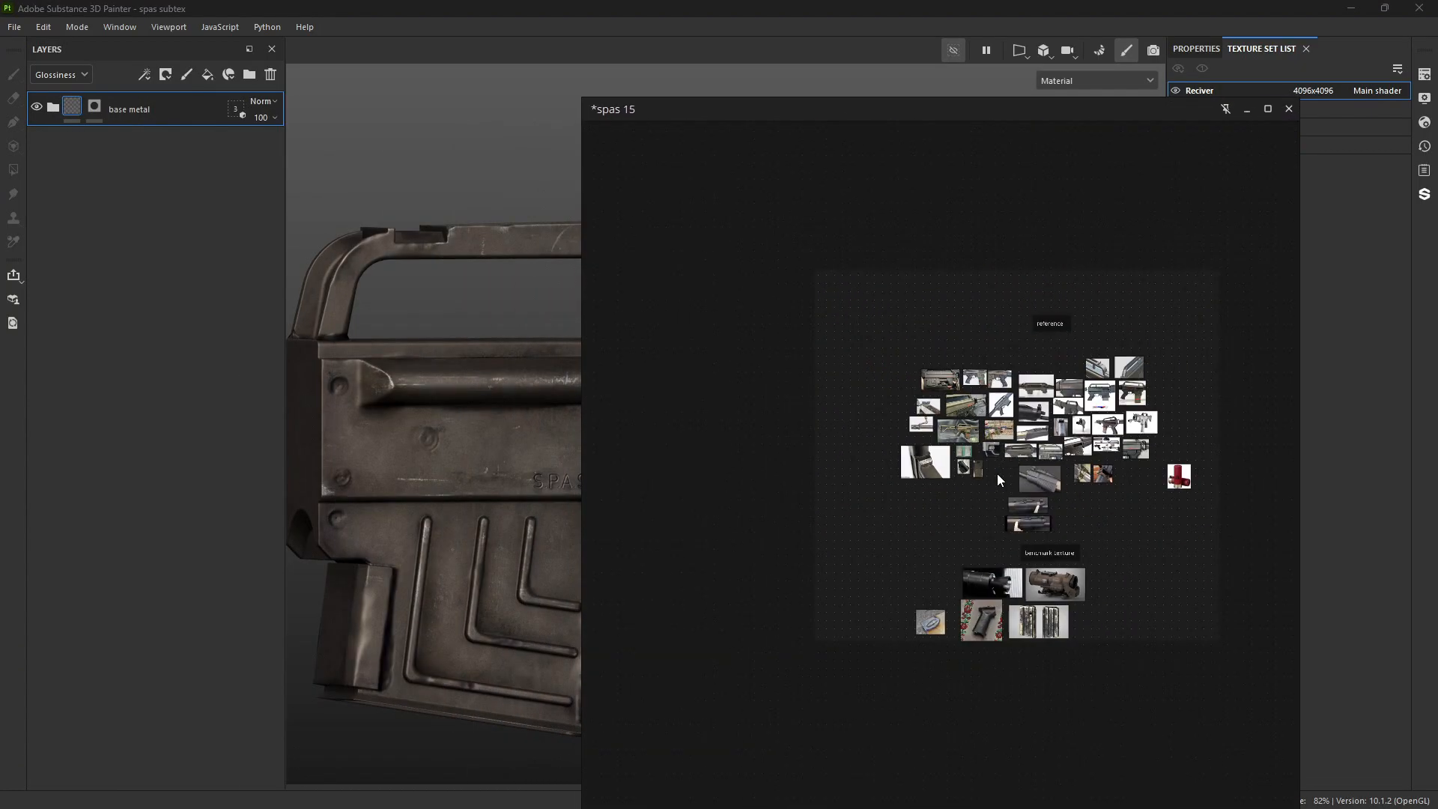
pyautogui.scroll(5, 933, 461)
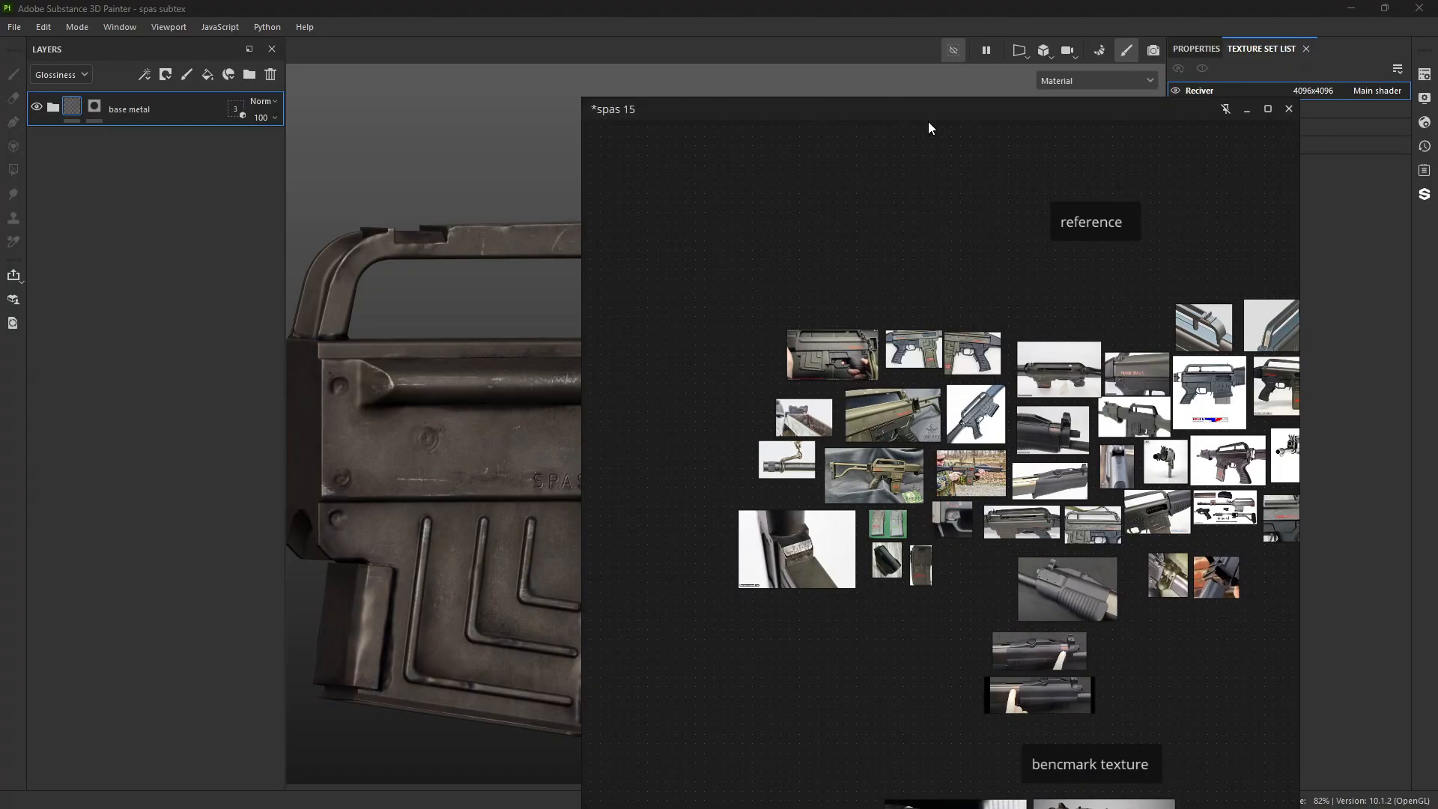
pyautogui.moveTo(931, 128)
pyautogui.mouseDown()
pyautogui.moveTo(1349, 145)
pyautogui.moveTo(1433, 173)
pyautogui.mouseUp()
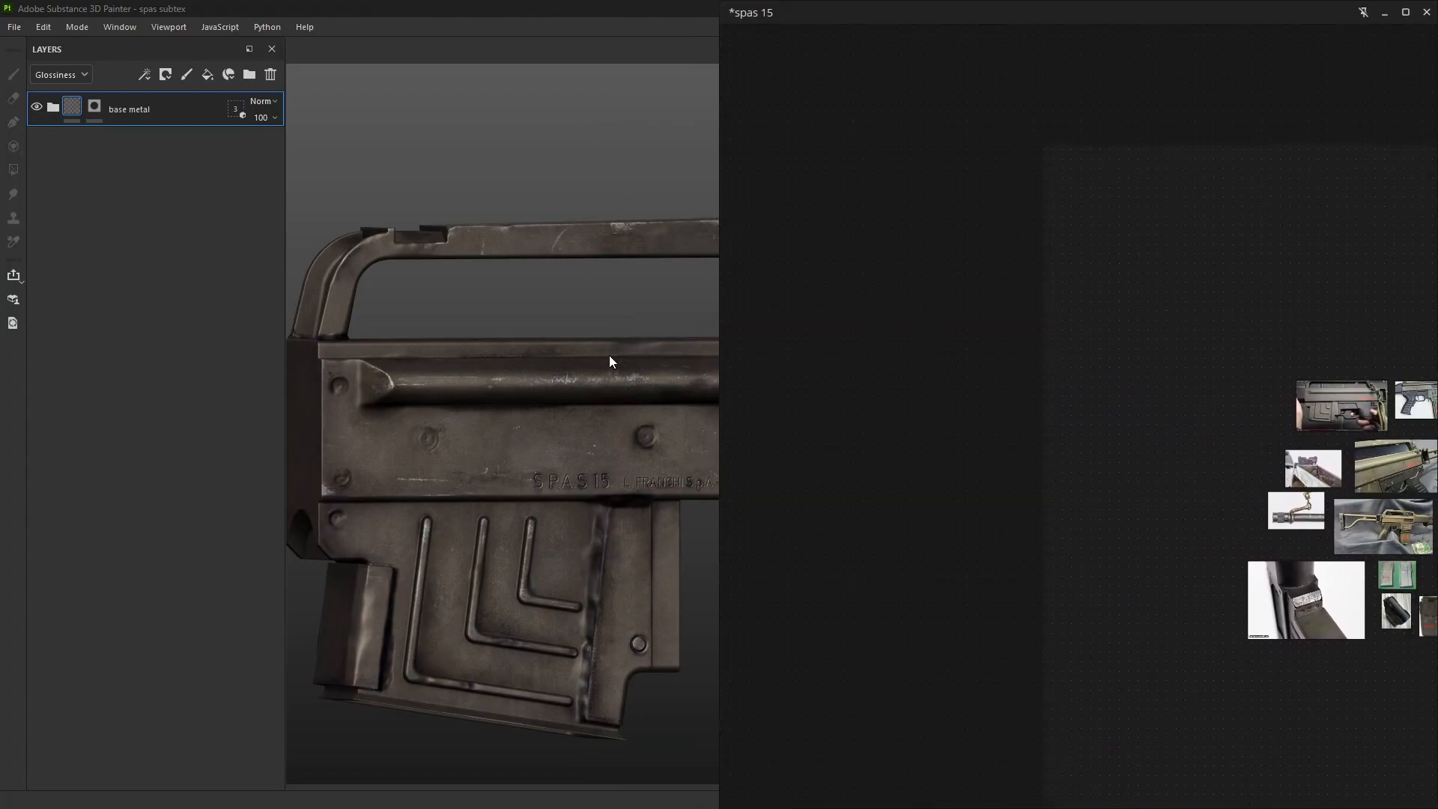
# - Hide the interface panels and reframe the receiver so its engraved side and magazine well show next to the reference board
pyautogui.moveTo(609, 355)
pyautogui.keyDown('alt'); pyautogui.mouseDown()
pyautogui.moveTo(621, 360)
pyautogui.moveTo(491, 354)
pyautogui.mouseUp(); pyautogui.keyUp('alt')
pyautogui.moveTo(491, 353)
pyautogui.keyDown('alt'); pyautogui.mouseDown(button='middle')
pyautogui.moveTo(578, 348)
pyautogui.moveTo(467, 371)
pyautogui.mouseUp(button='middle'); pyautogui.keyUp('alt')
pyautogui.press('Tab')
# - Examine the SPAS 15 reference photos for the receiver's and magazine's finish, colour and wear beside the textured model
pyautogui.scroll(4, 1263, 473)
pyautogui.moveTo(1323, 481); pyautogui.dragTo(921, 469, button='middle')
pyautogui.moveTo(952, 330)
pyautogui.mouseDown(button='middle')
pyautogui.moveTo(831, 313)
pyautogui.moveTo(831, 366)
pyautogui.mouseUp(button='middle')
pyautogui.scroll(2, 283, 386)
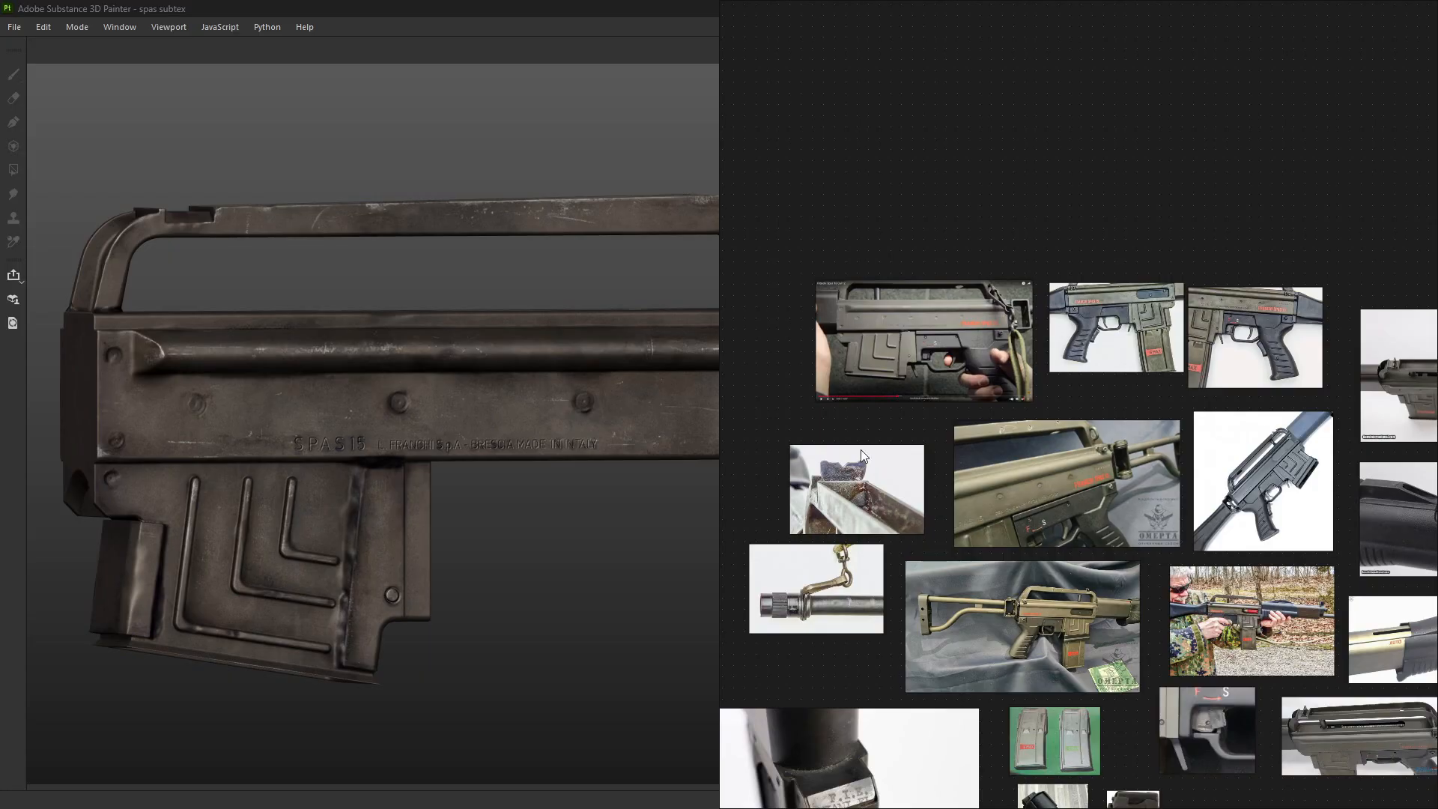
pyautogui.scroll(5, 1039, 357)
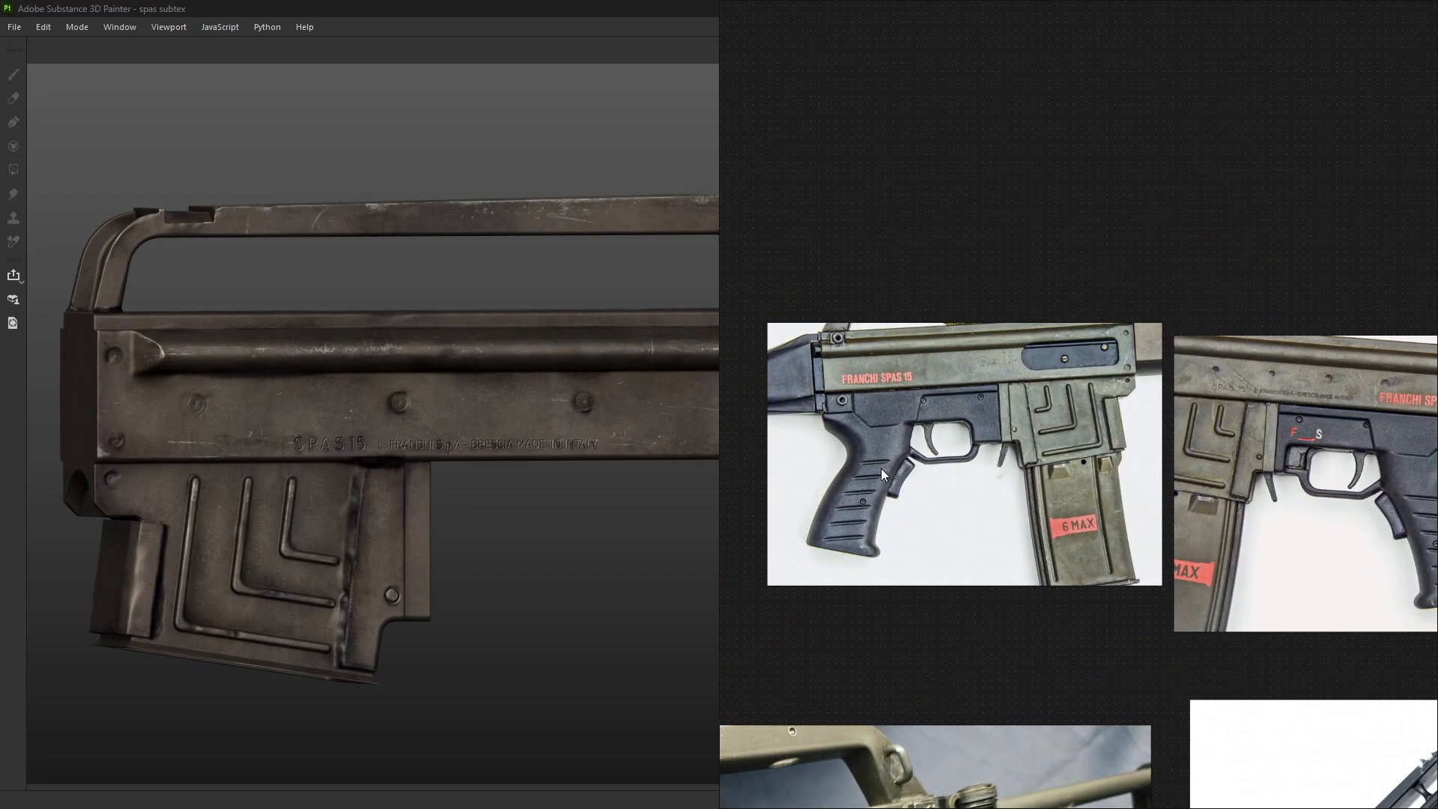
pyautogui.scroll(-4, 881, 469)
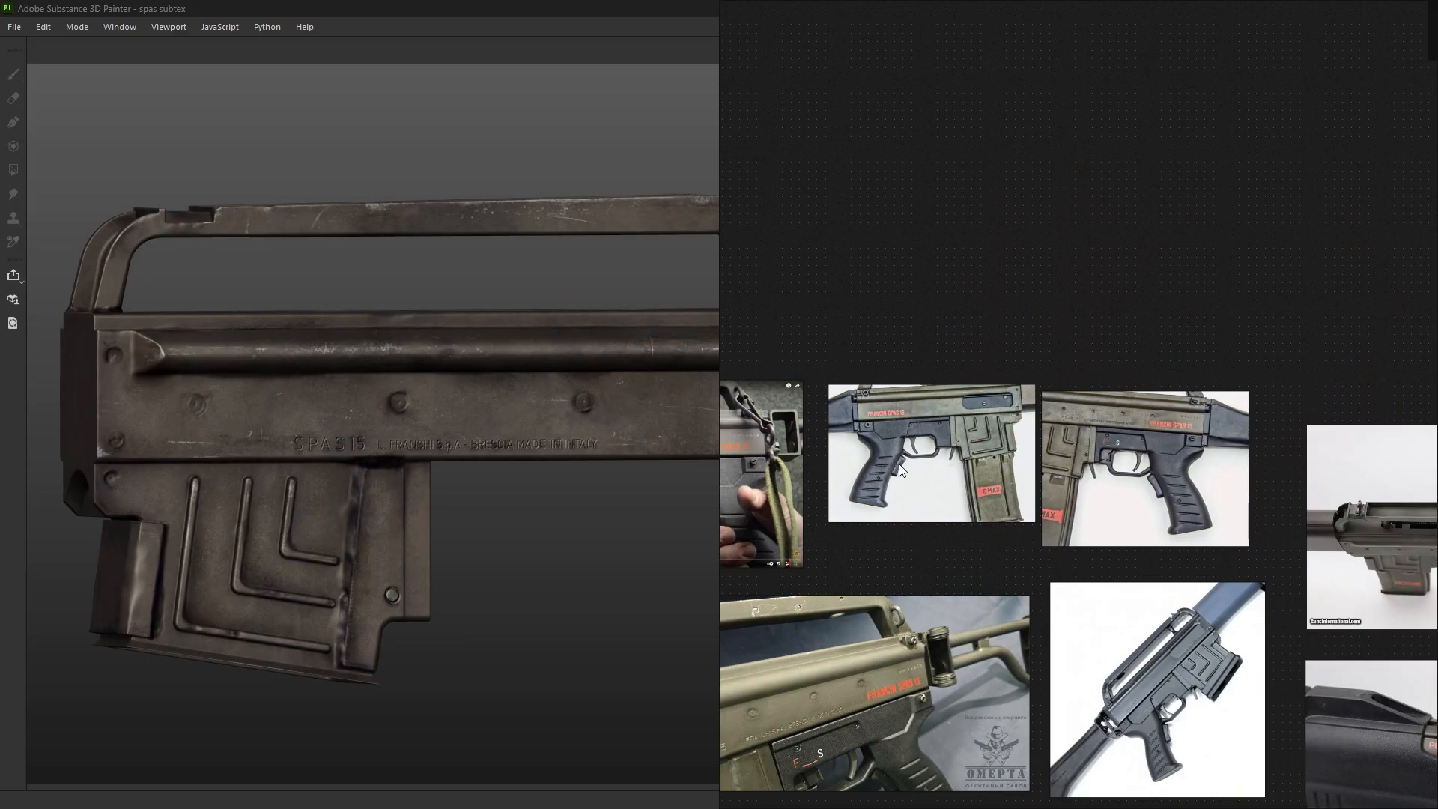
pyautogui.scroll(-2, 899, 464)
pyautogui.scroll(5, 899, 511)
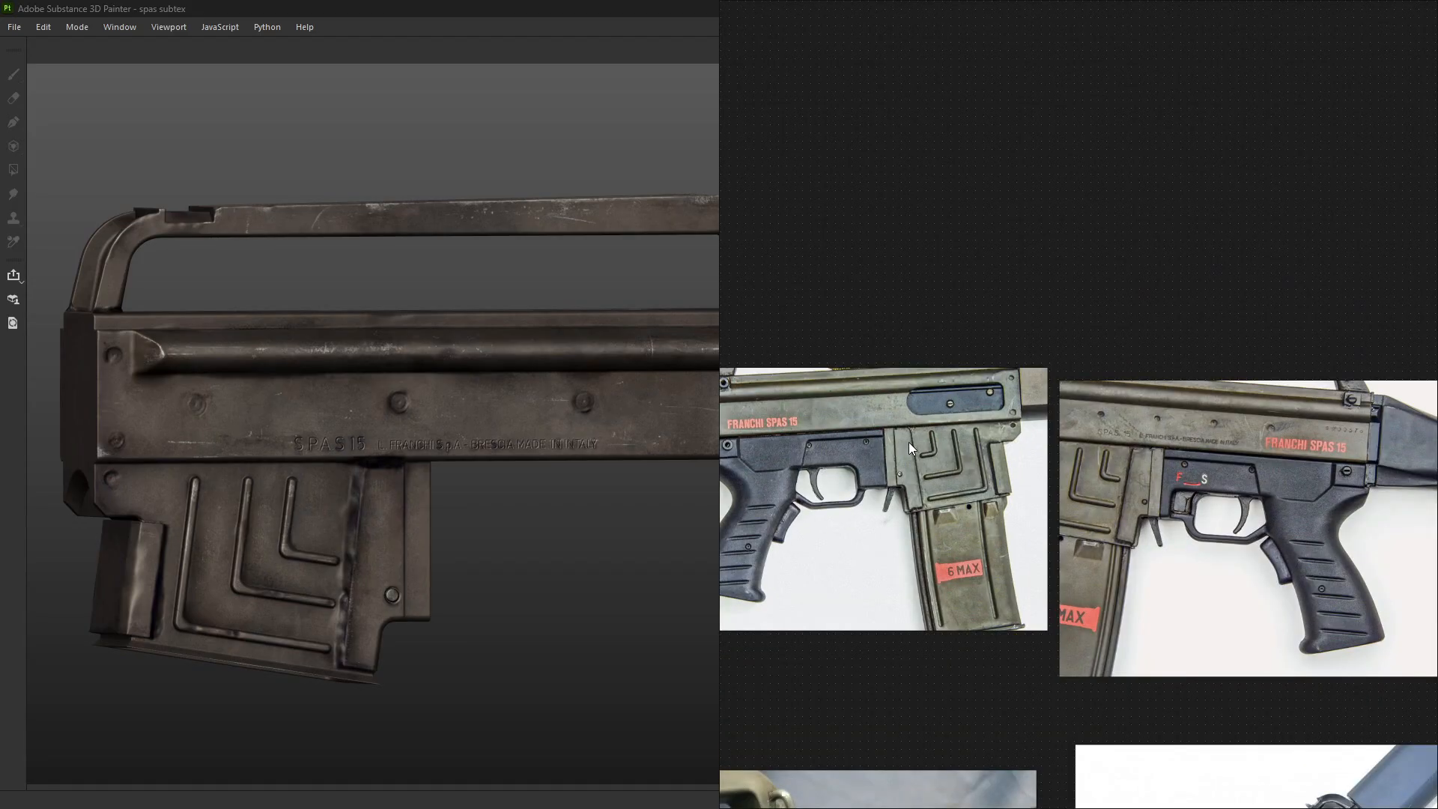
pyautogui.scroll(-8, 849, 521)
pyautogui.moveTo(860, 544); pyautogui.dragTo(1086, 447, button='middle')
pyautogui.scroll(2, 1052, 473)
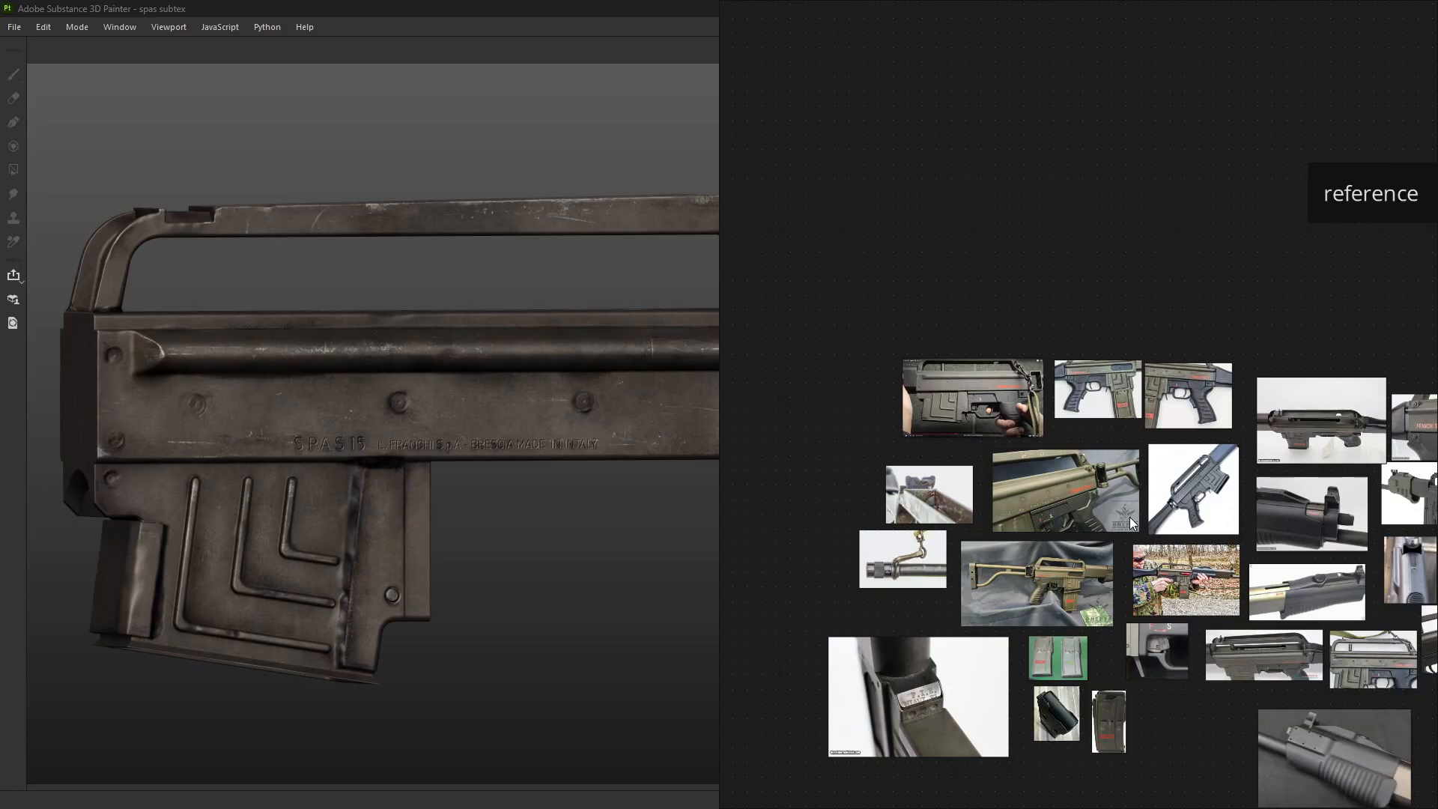
# - Examine the photo of the hand-held SPAS 15 for its receiver finish, rivets and magazine well next to the textured model
pyautogui.scroll(-3, 1166, 637)
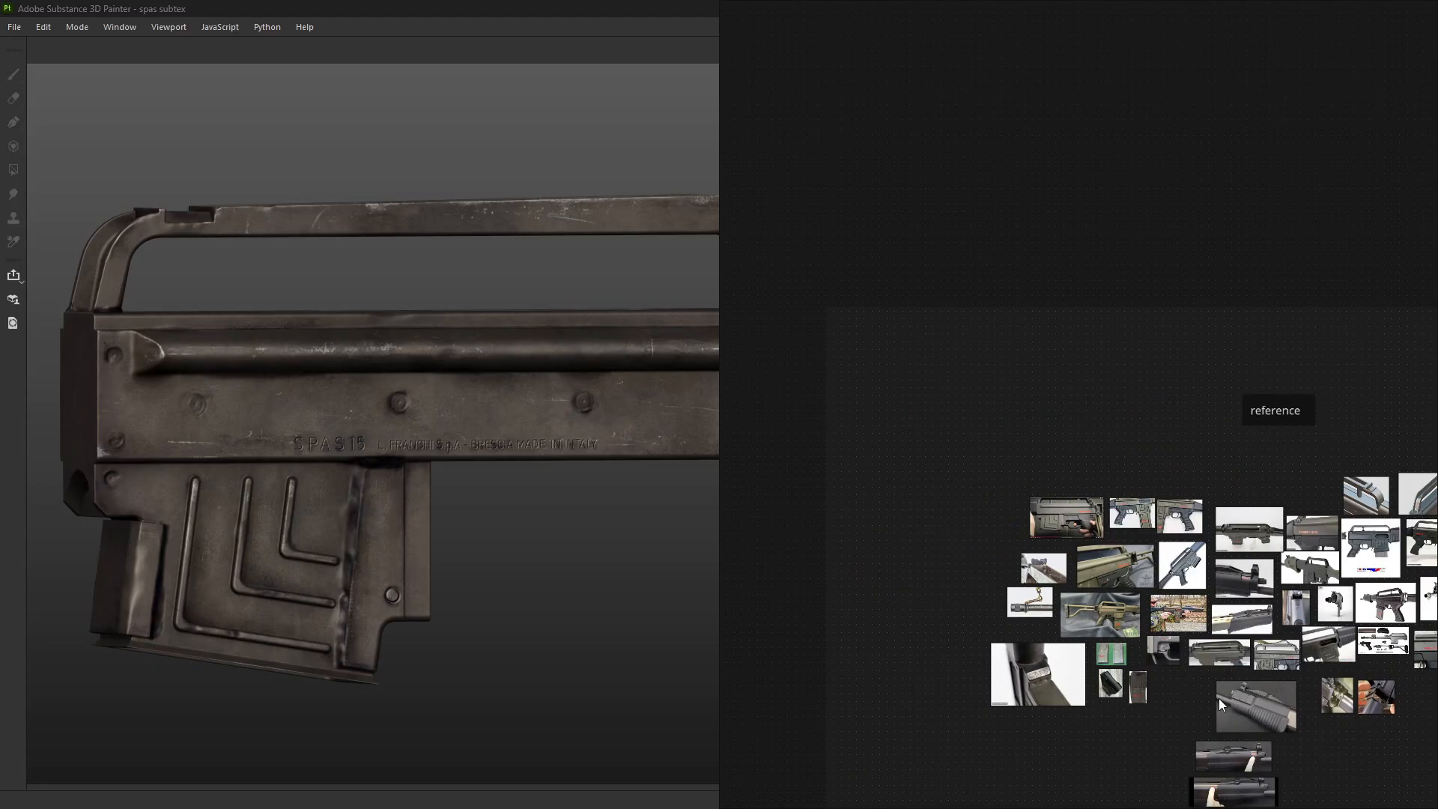
pyautogui.moveTo(1220, 698); pyautogui.dragTo(1004, 510, button='middle')
pyautogui.moveTo(892, 475); pyautogui.dragTo(1015, 504, button='middle')
pyautogui.scroll(5, 1079, 413)
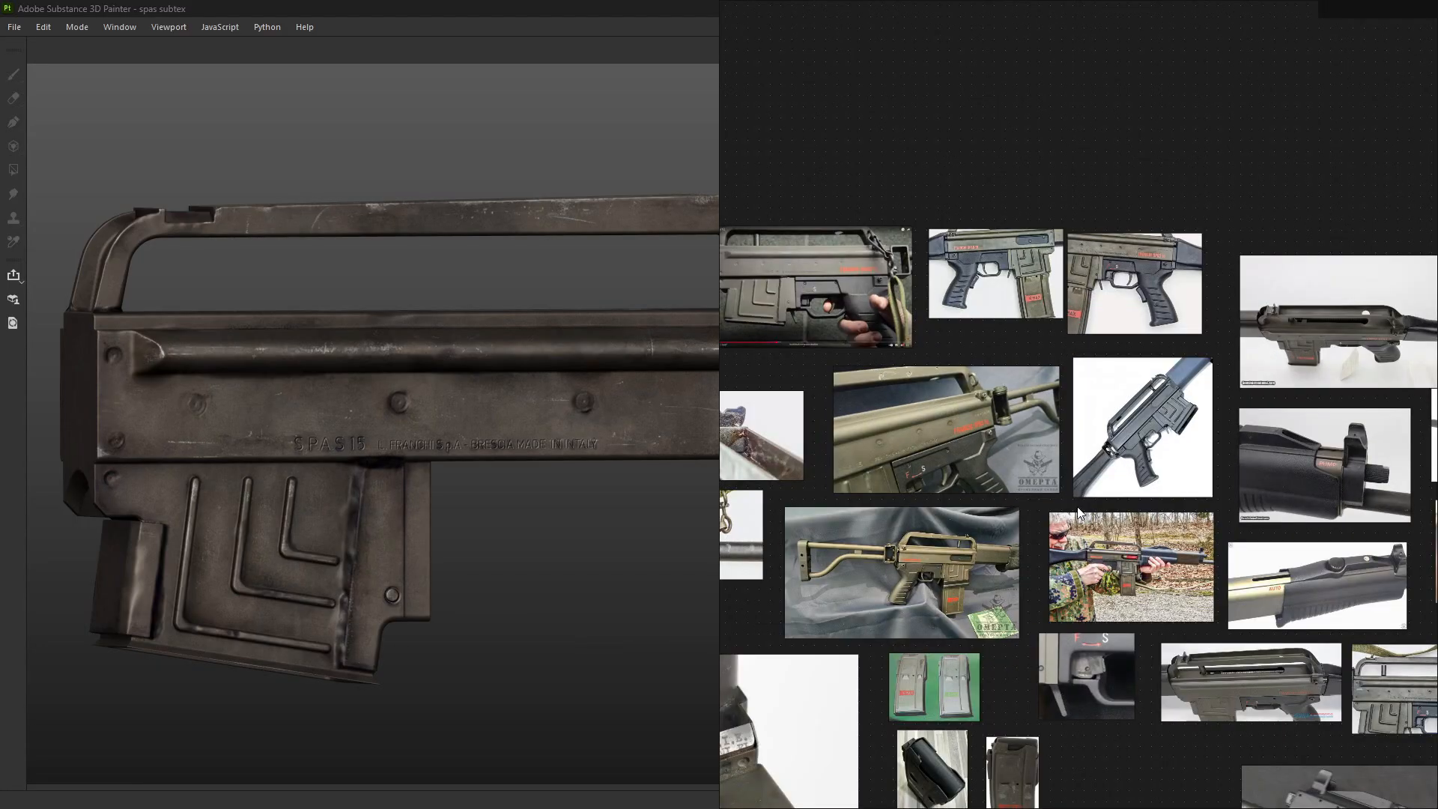
pyautogui.scroll(-3, 1067, 535)
pyautogui.moveTo(1149, 591); pyautogui.dragTo(988, 519, button='middle')
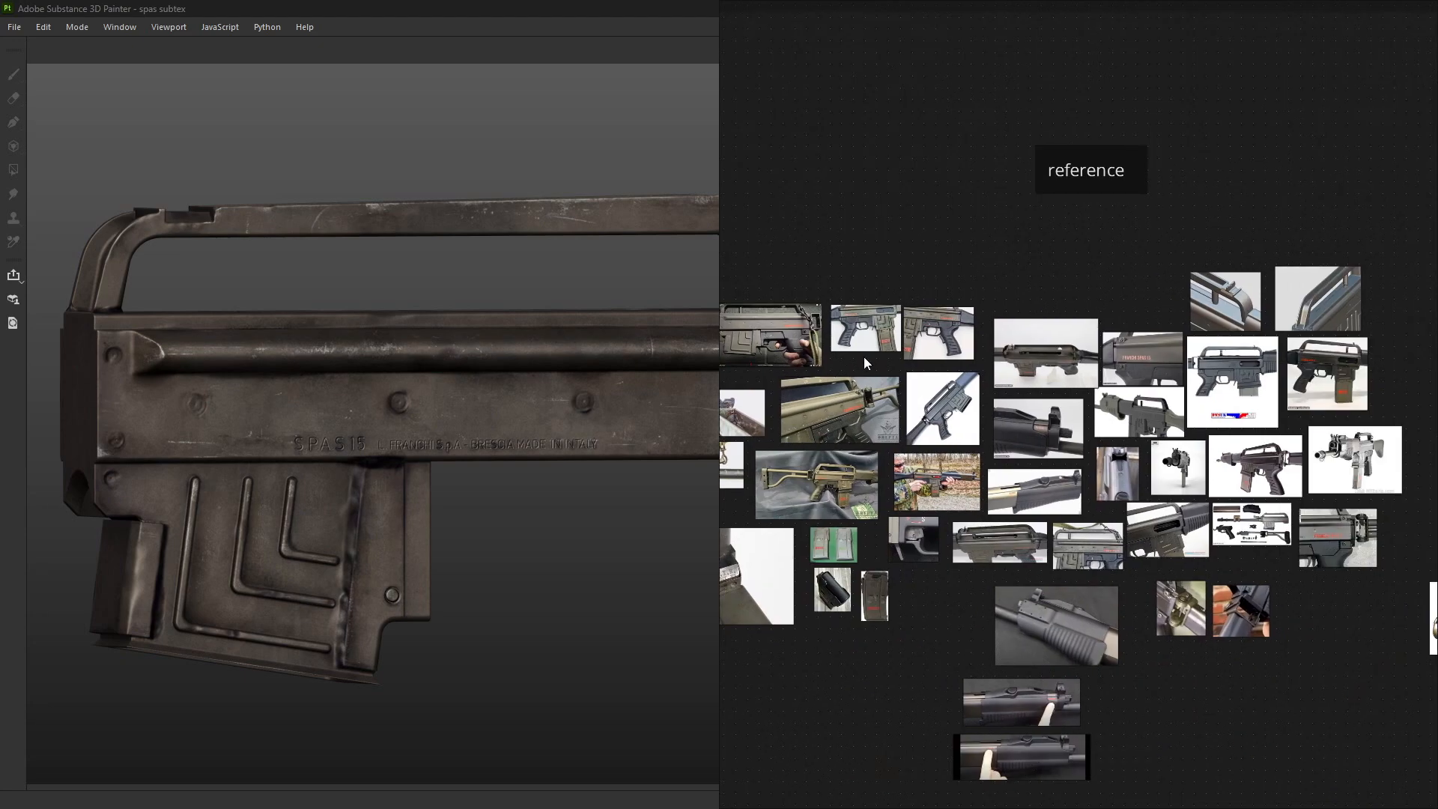
pyautogui.scroll(3, 865, 358)
pyautogui.moveTo(856, 321); pyautogui.dragTo(1012, 322, button='middle')
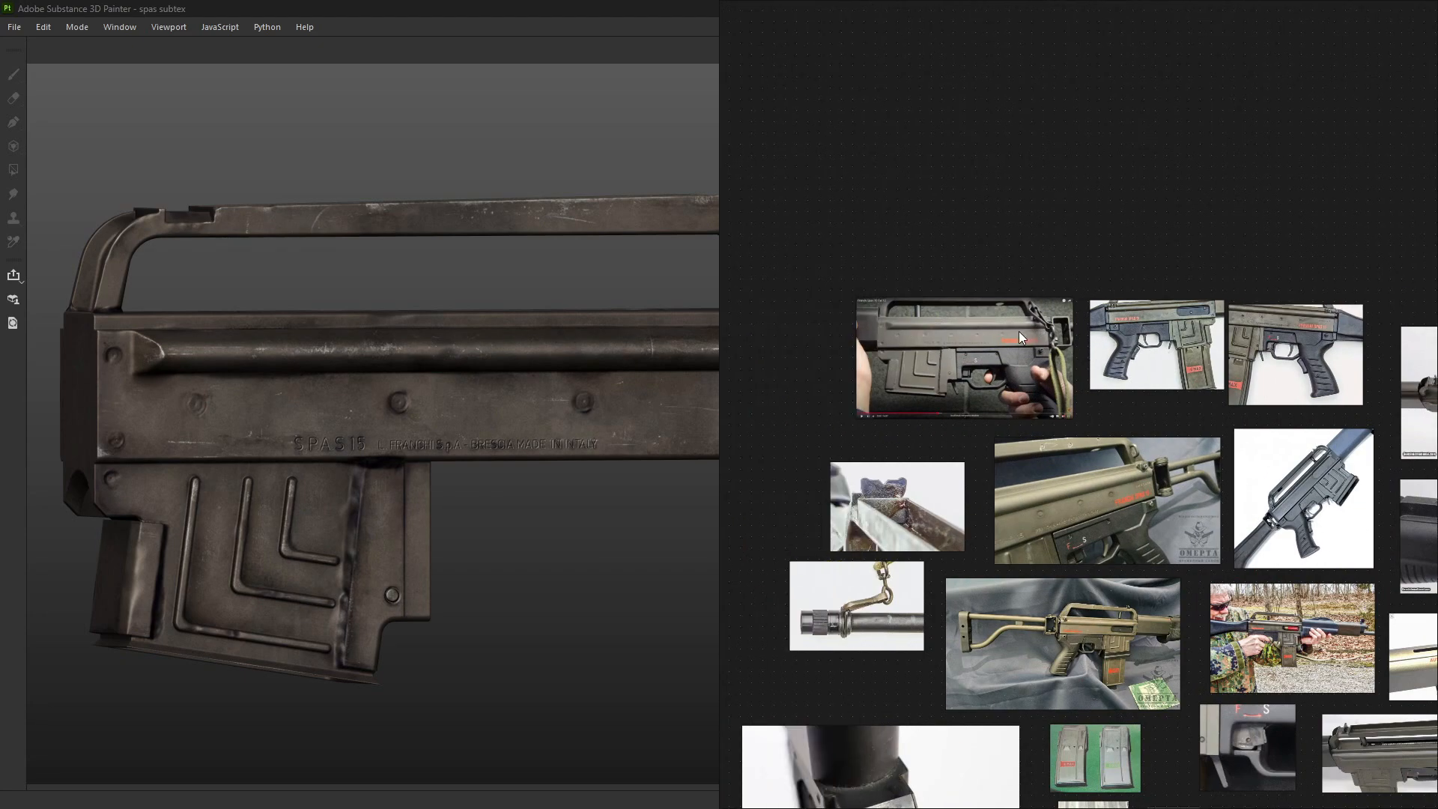
pyautogui.scroll(3, 1018, 347)
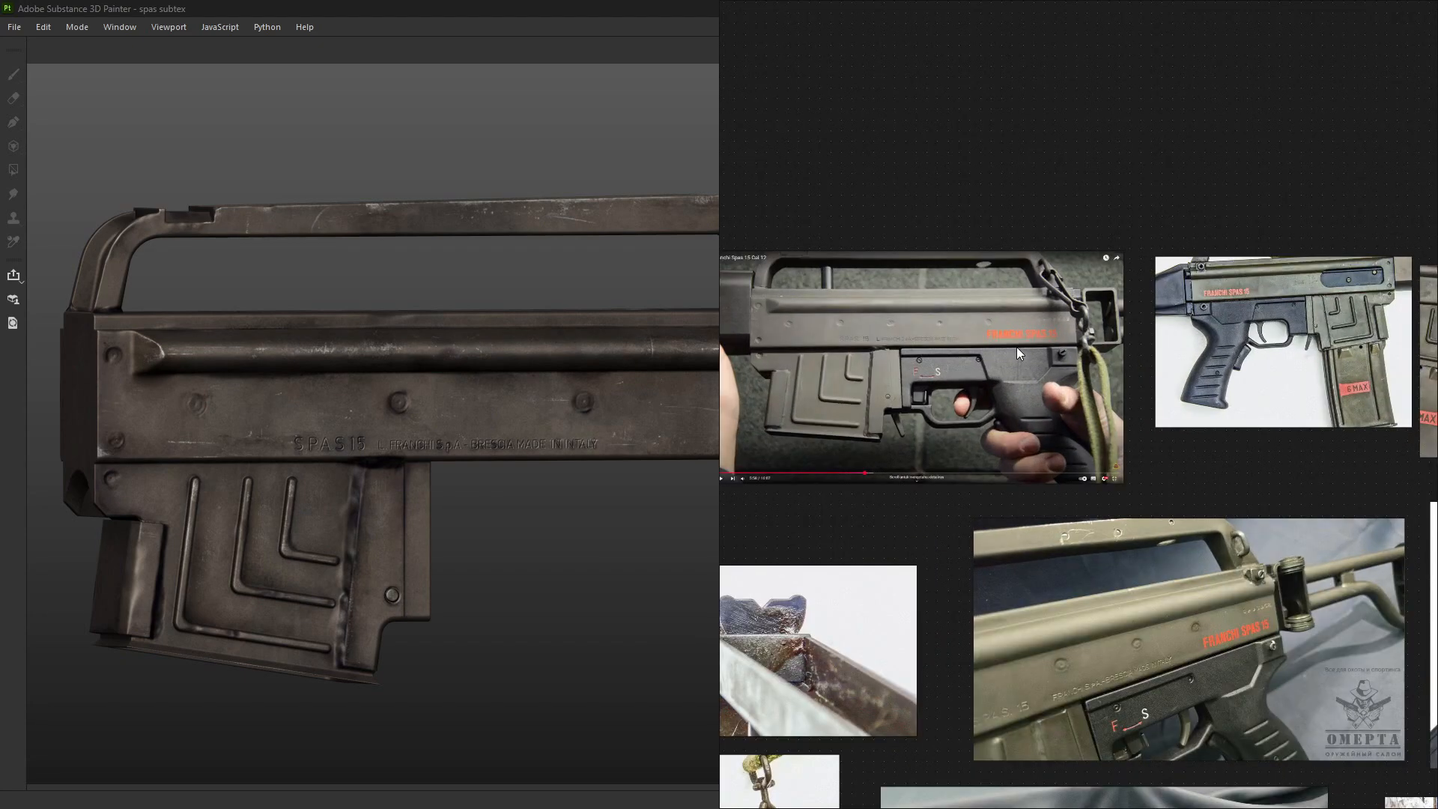
pyautogui.scroll(3, 1015, 347)
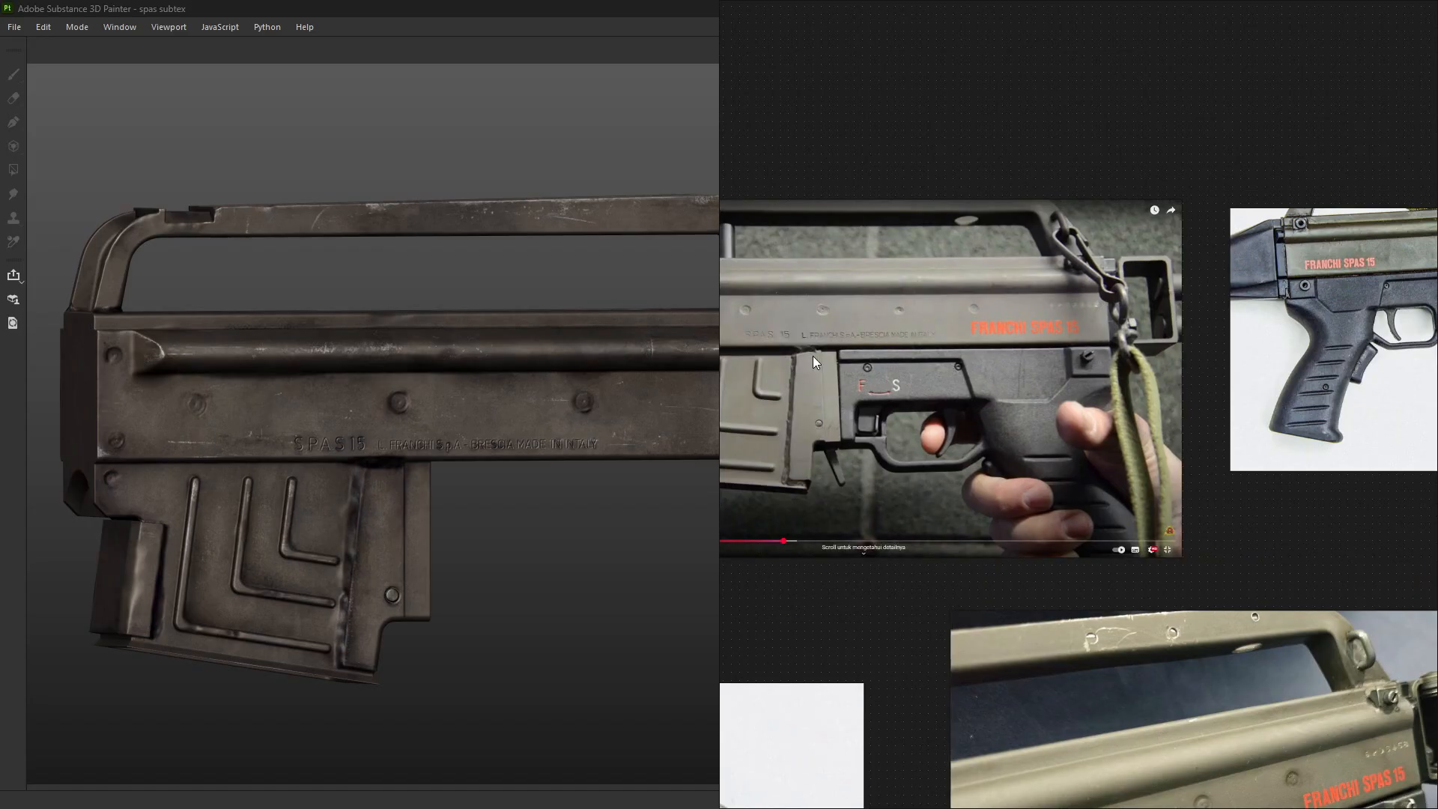
pyautogui.moveTo(854, 372); pyautogui.dragTo(1013, 364, button='middle')
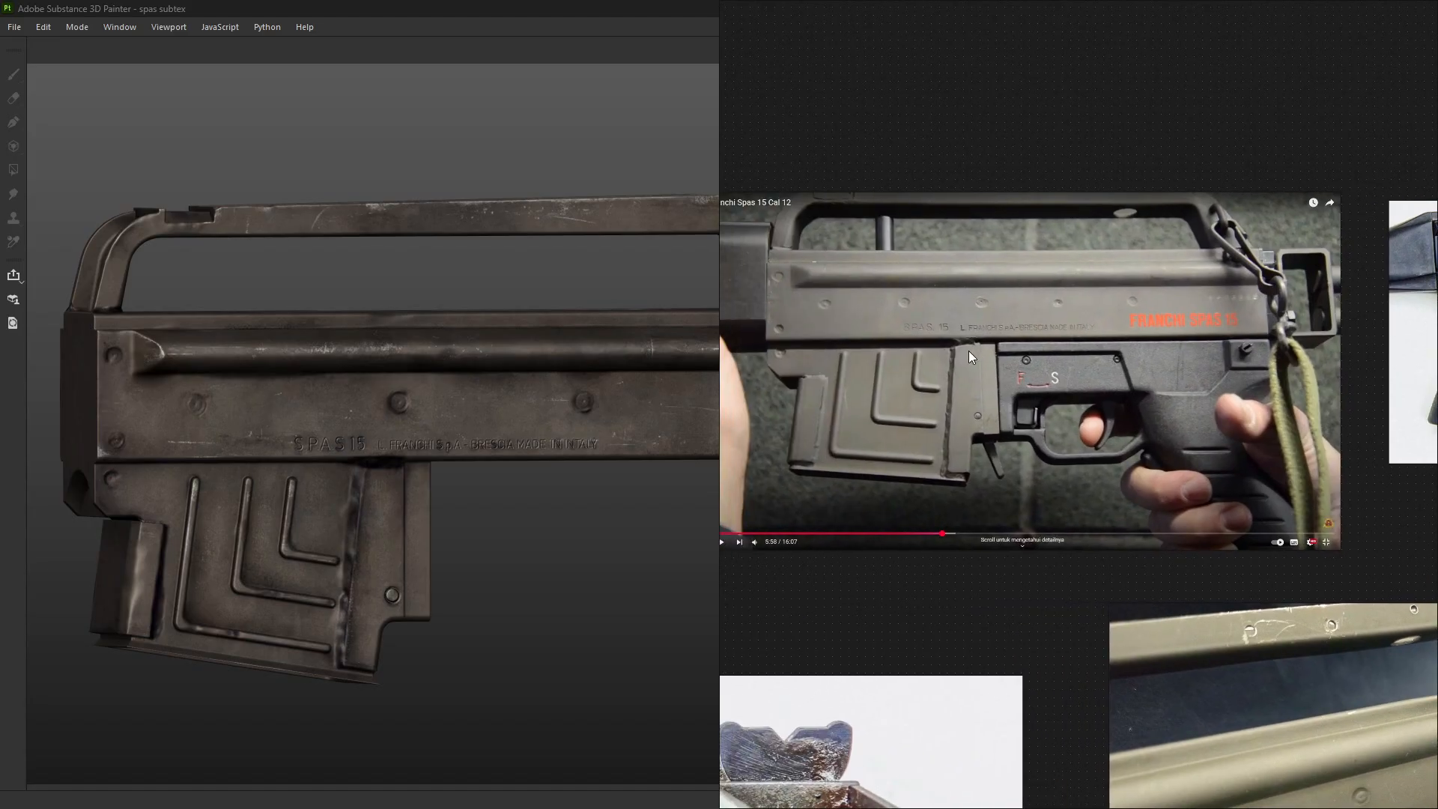
# - Examine the white-background close-ups of the green receiver and magazine, and survey the other SPAS 15 photos on the board
pyautogui.scroll(-2, 968, 350)
pyautogui.moveTo(1264, 340); pyautogui.dragTo(1171, 335, button='middle')
pyautogui.scroll(3, 1071, 375)
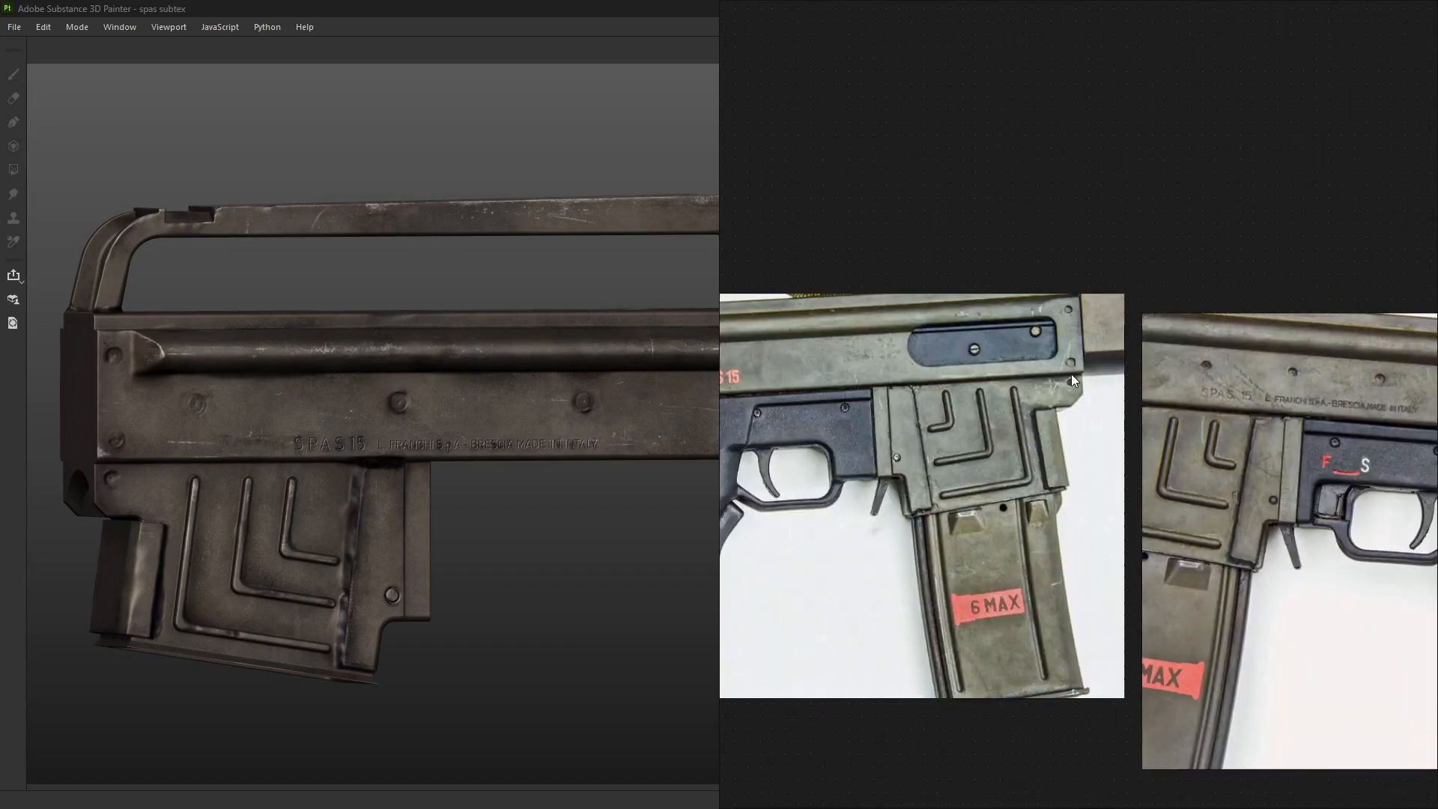
pyautogui.moveTo(1071, 375); pyautogui.dragTo(946, 349, button='middle')
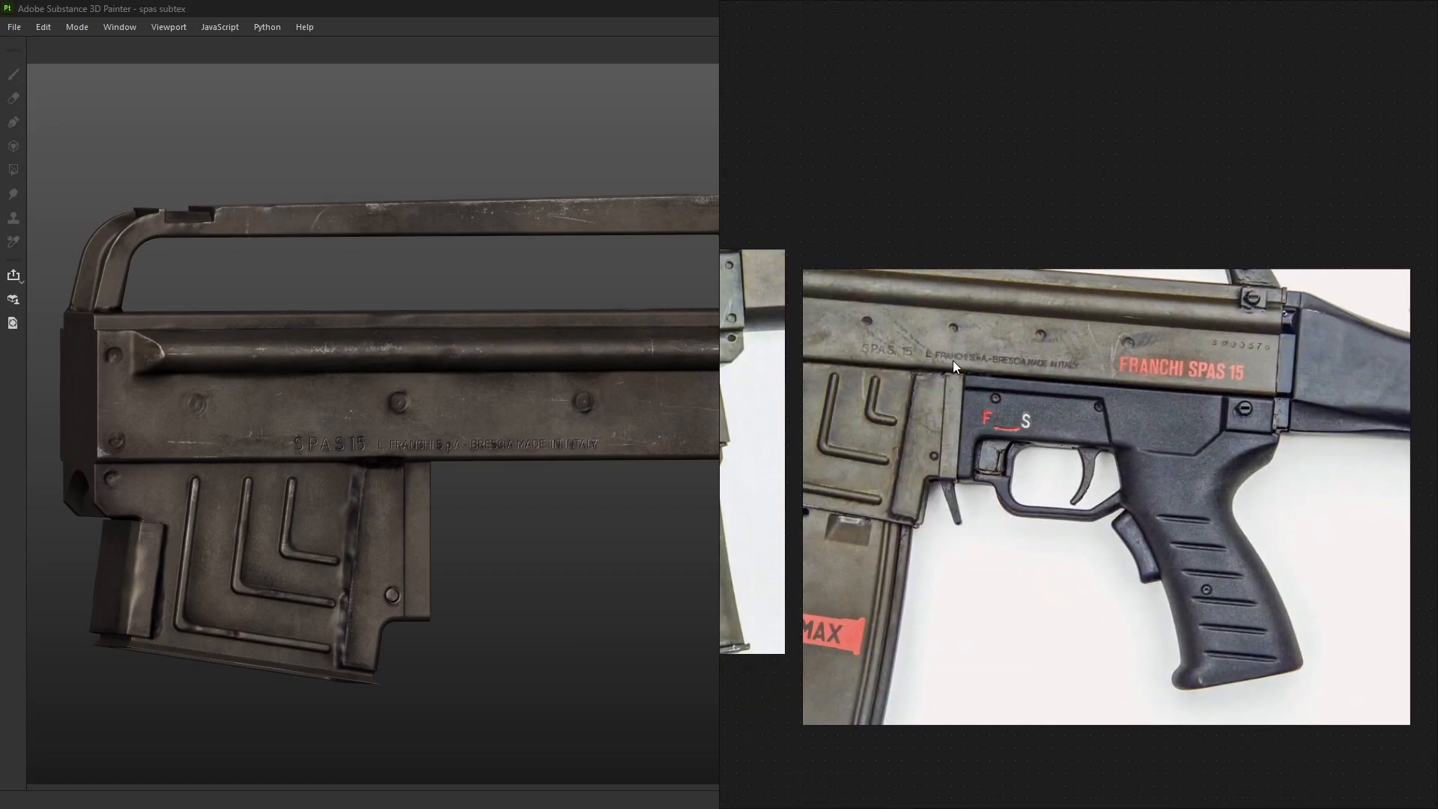
pyautogui.scroll(-7, 969, 367)
pyautogui.moveTo(851, 523); pyautogui.dragTo(1026, 469, button='middle')
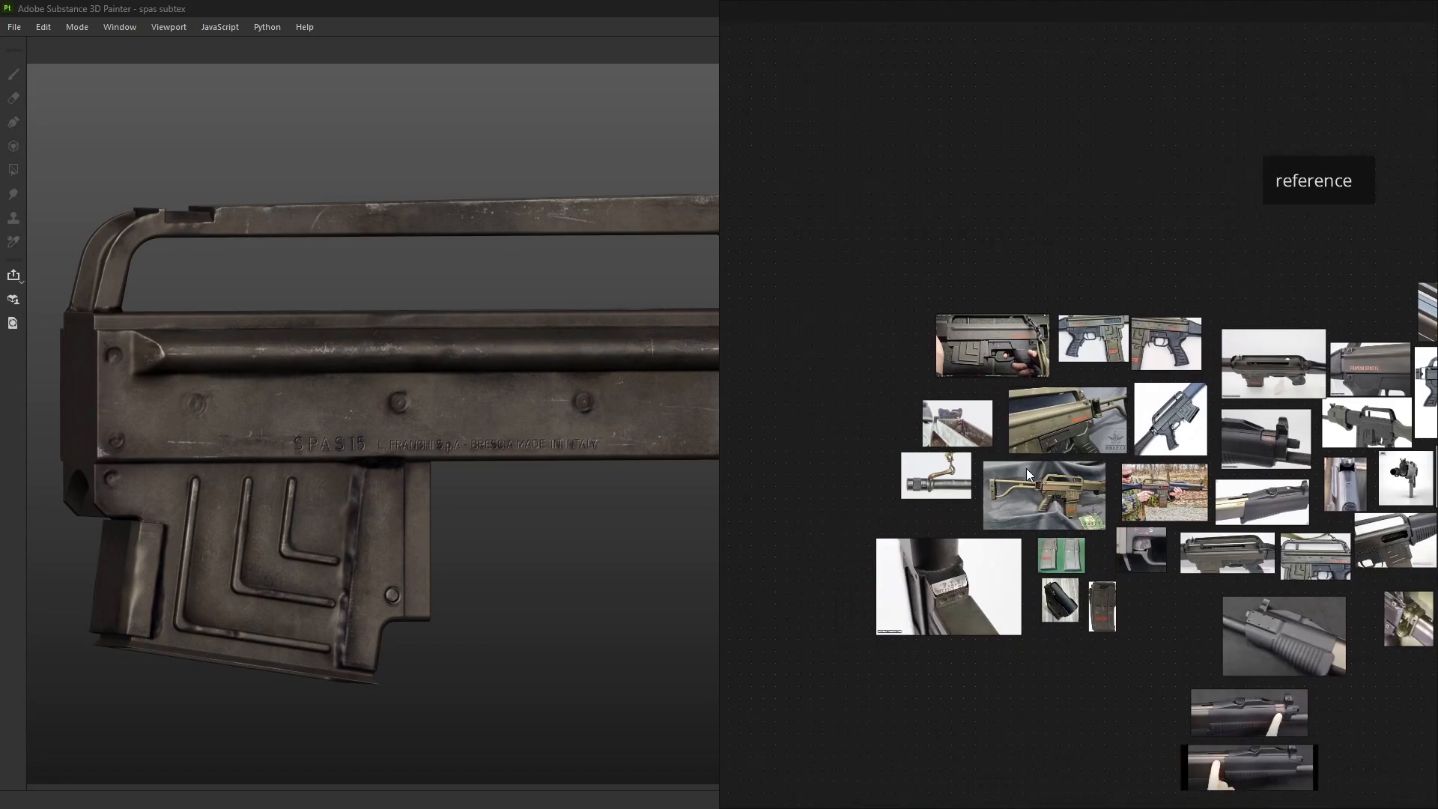
pyautogui.scroll(5, 1287, 520)
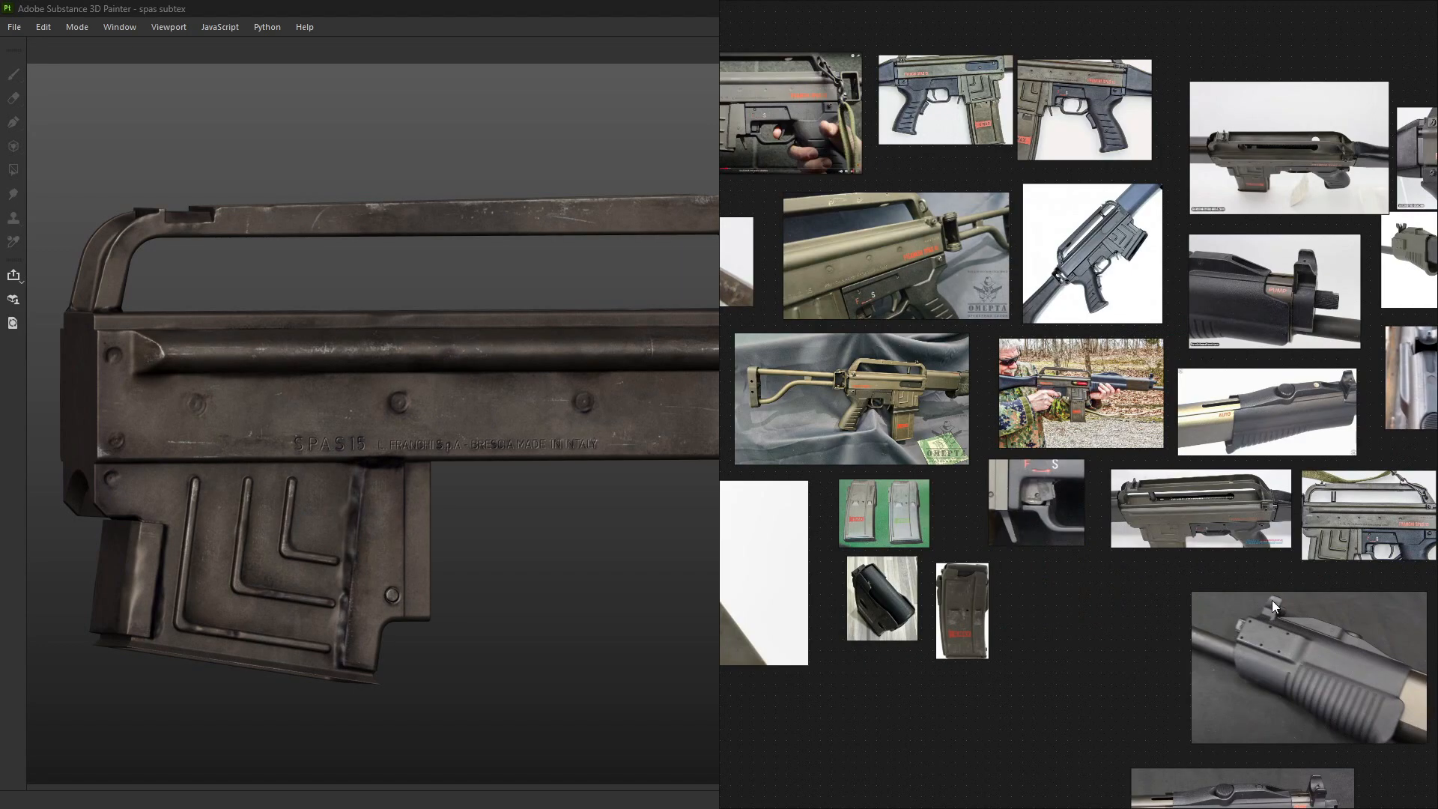
pyautogui.scroll(-3, 1125, 510)
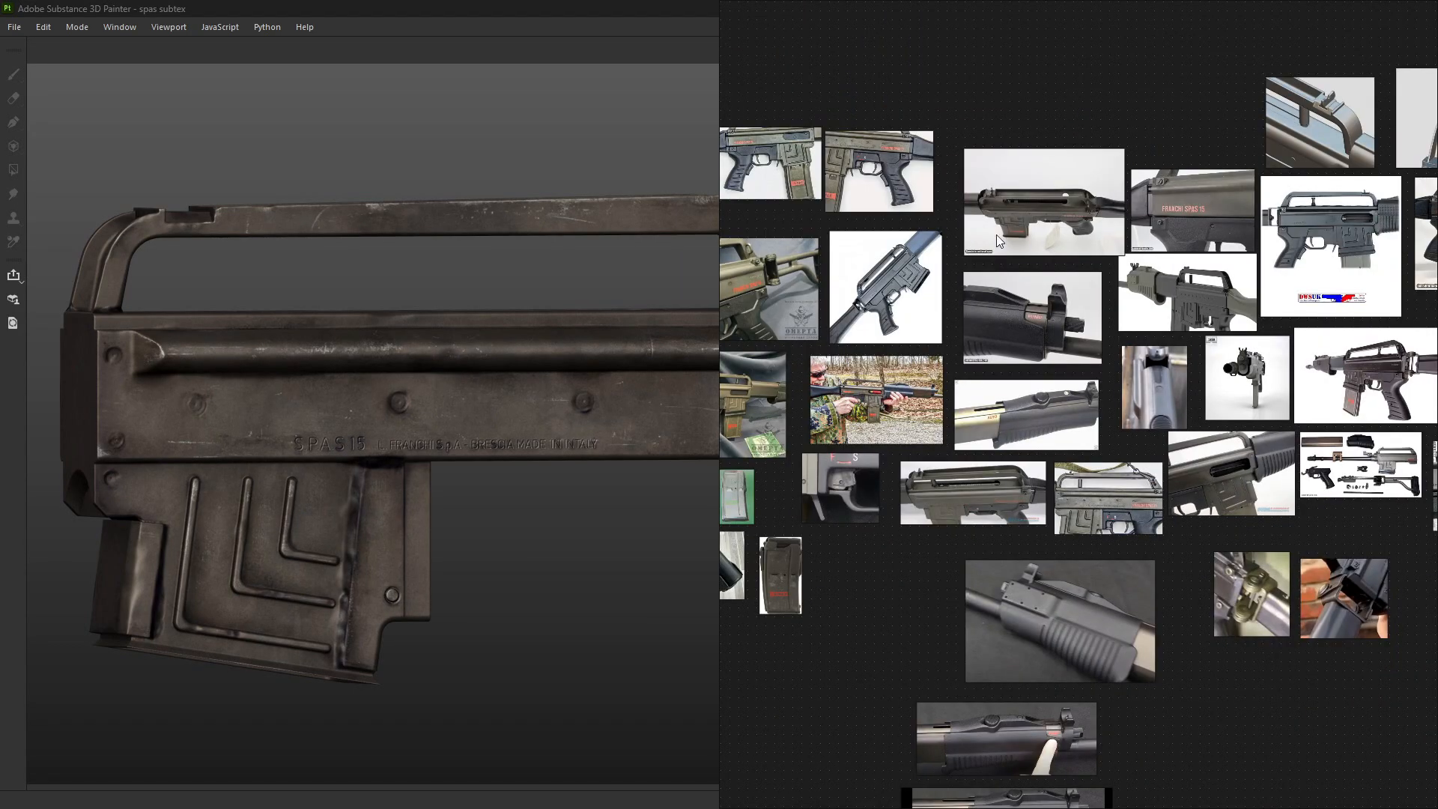
pyautogui.moveTo(964, 268); pyautogui.dragTo(1052, 337, button='middle')
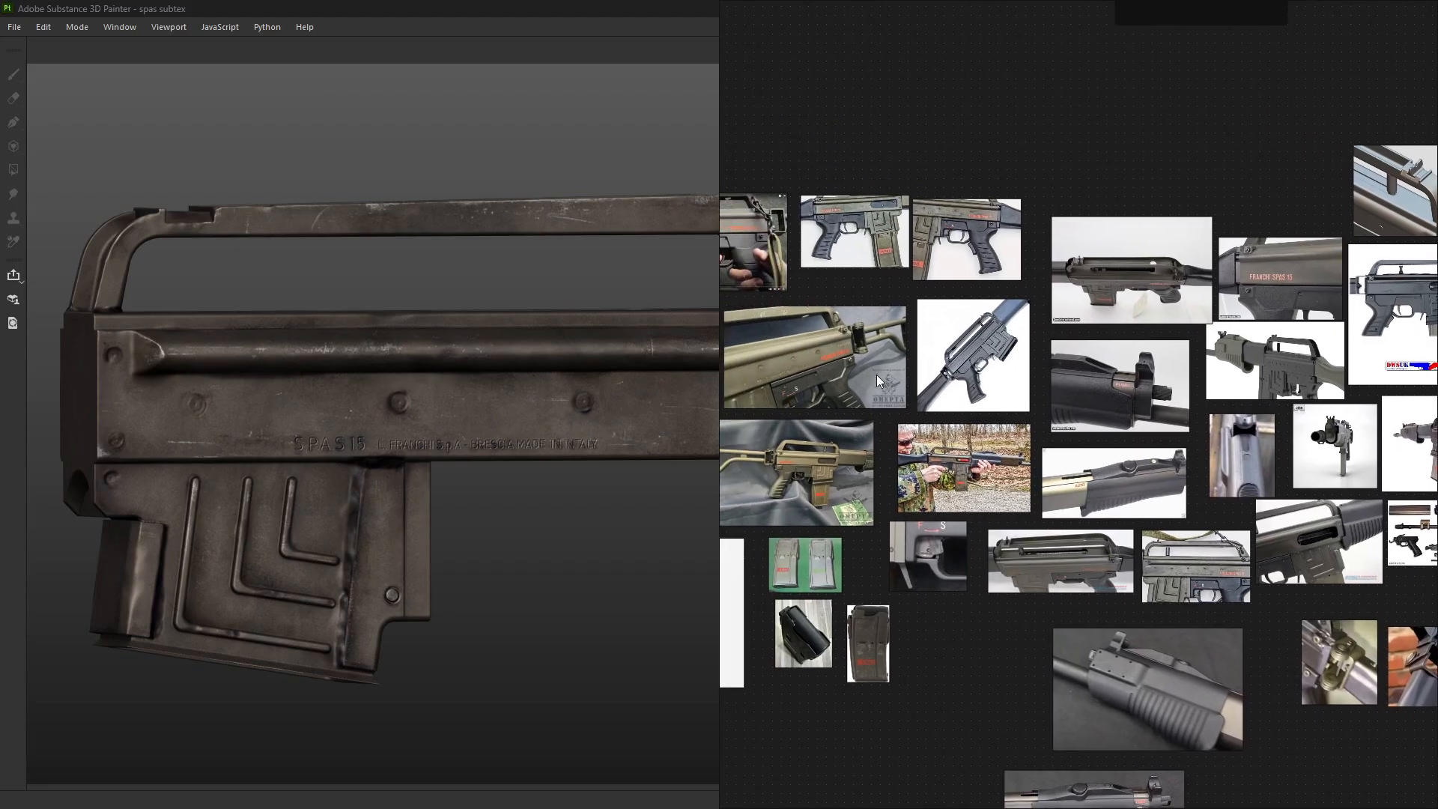
pyautogui.moveTo(788, 375); pyautogui.dragTo(991, 389, button='middle')
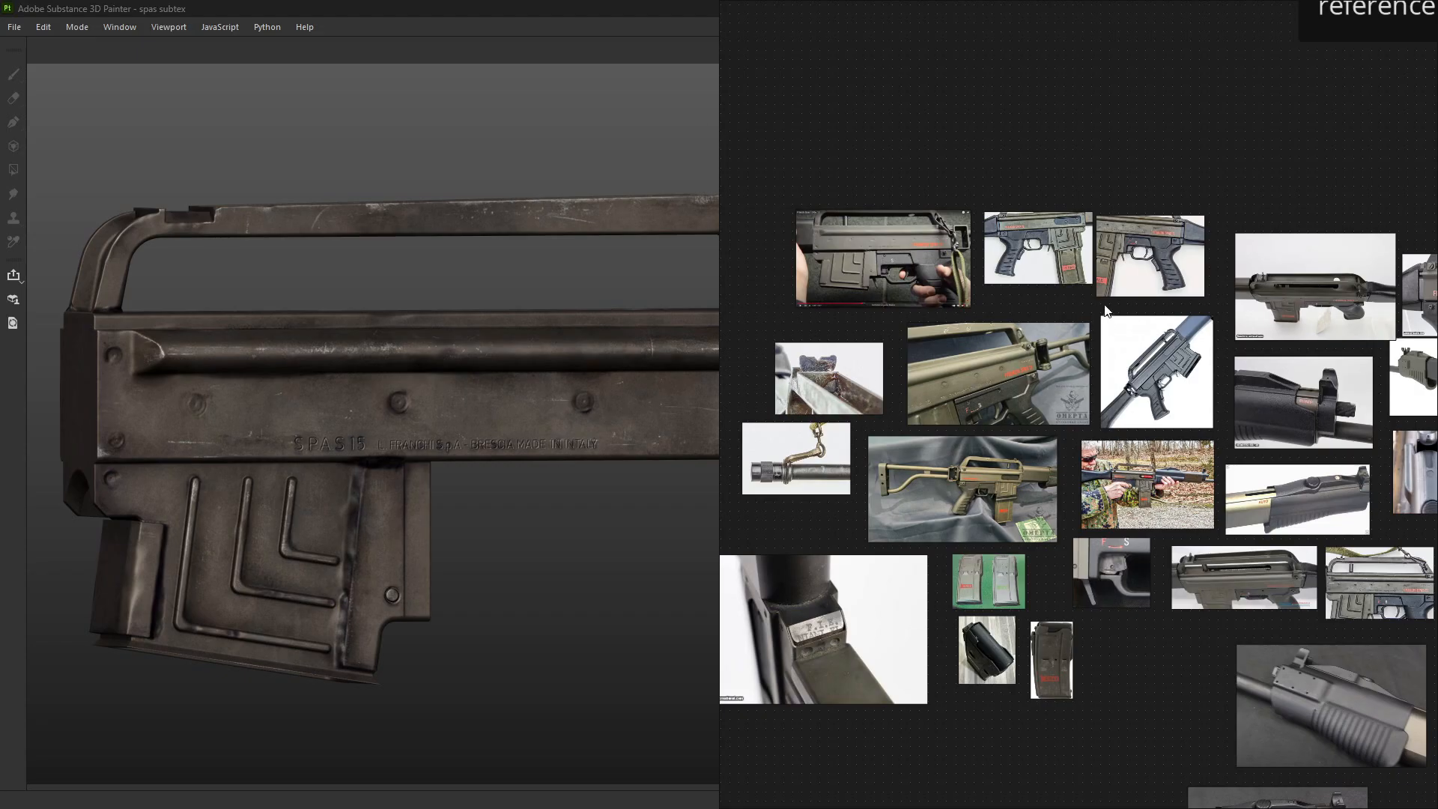
# - Inspect the textured receiver's engraved inscription, rivets and carry-handle edge wear up close from a slightly raised angle
pyautogui.scroll(2, 438, 378)
pyautogui.scroll(-3, 442, 412)
pyautogui.keyDown('alt'); pyautogui.moveTo(556, 436); pyautogui.dragTo(465, 457, button='middle'); pyautogui.keyUp('alt')
pyautogui.scroll(3, 465, 459)
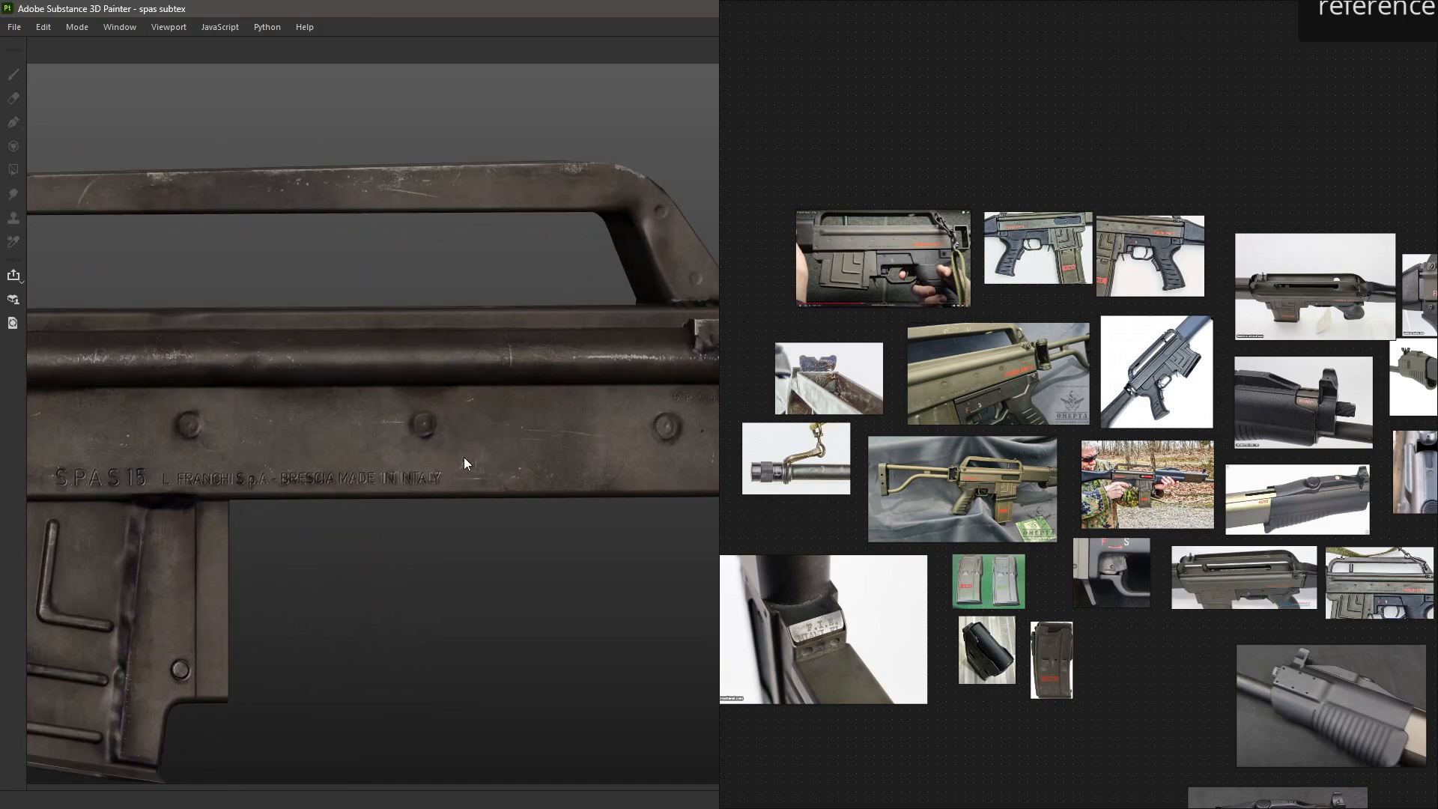
pyautogui.moveTo(465, 460)
pyautogui.keyDown('alt'); pyautogui.mouseDown()
pyautogui.moveTo(389, 440)
pyautogui.moveTo(398, 474)
pyautogui.mouseUp(); pyautogui.keyUp('alt')
pyautogui.keyDown('alt'); pyautogui.moveTo(268, 476); pyautogui.dragTo(357, 505, button='middle'); pyautogui.keyUp('alt')
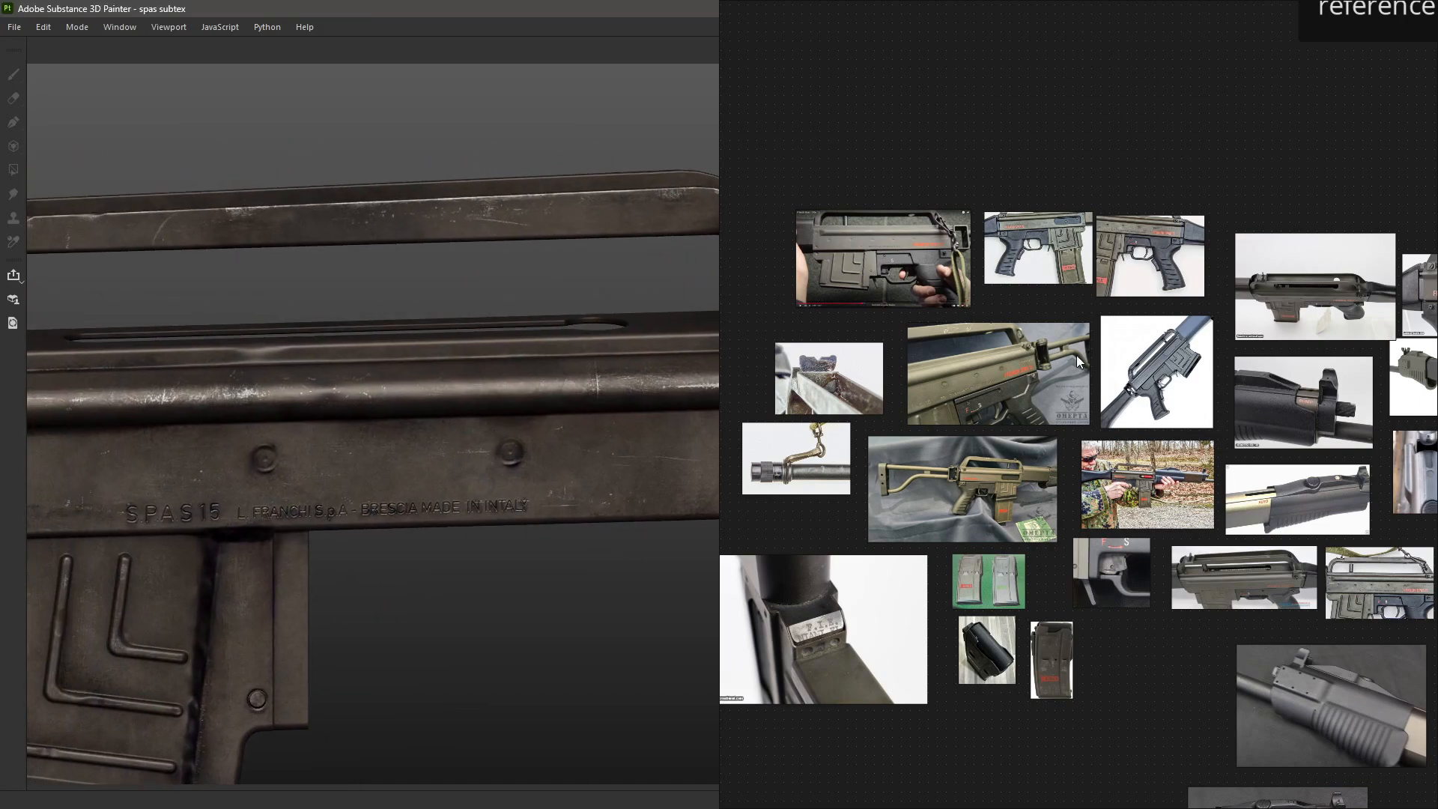
# - Copy the reference photo of the SPAS 15 with the green sling and paste it onto an empty area above the other photos
pyautogui.moveTo(1244, 439); pyautogui.dragTo(1041, 385, button='middle')
pyautogui.scroll(6, 1220, 531)
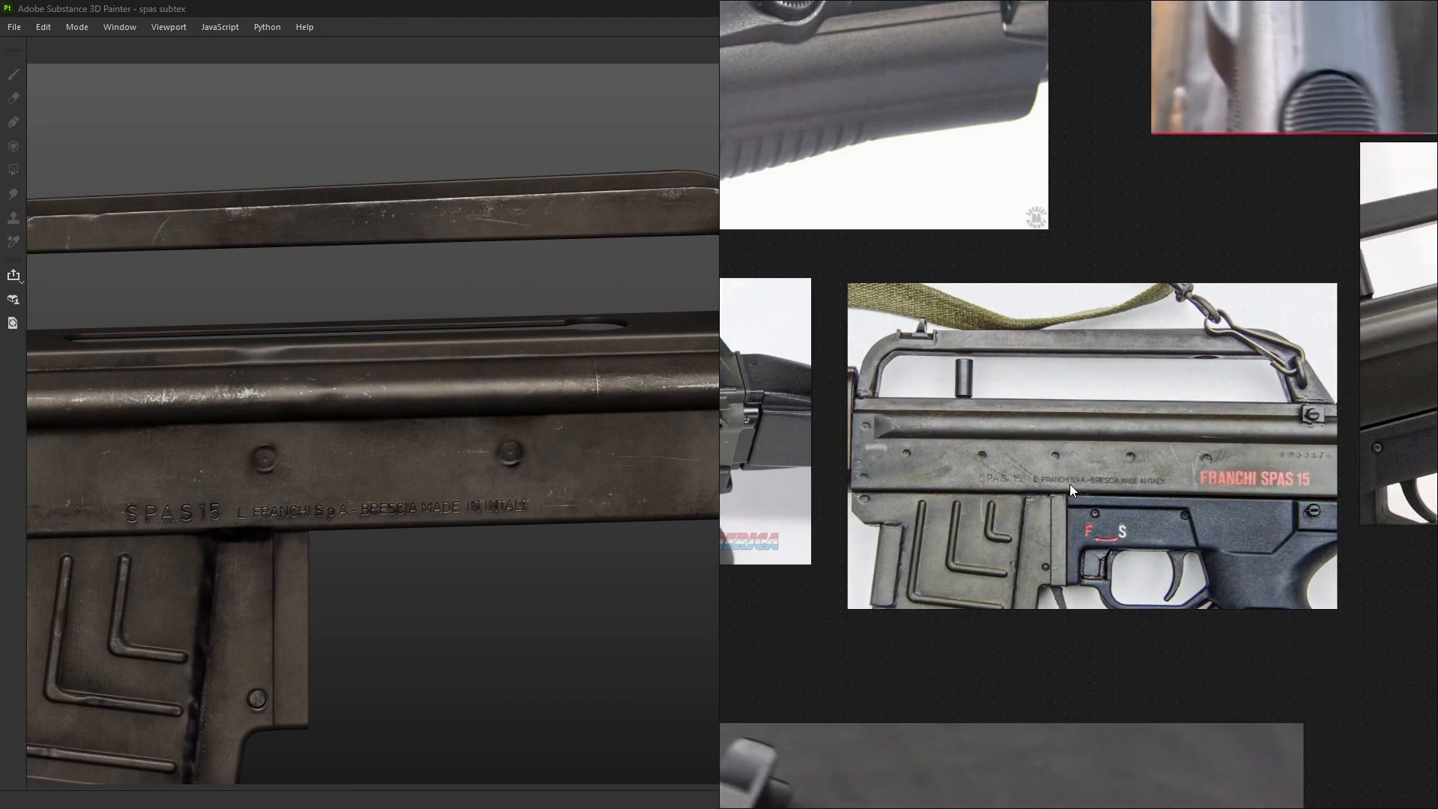
pyautogui.click(1071, 484)
pyautogui.hotkey('ctrl', 'c')
pyautogui.scroll(-9, 1071, 484)
pyautogui.moveTo(752, 134); pyautogui.dragTo(1003, 442, button='middle')
pyautogui.scroll(2, 1002, 442)
pyautogui.hotkey('ctrl', 'v')
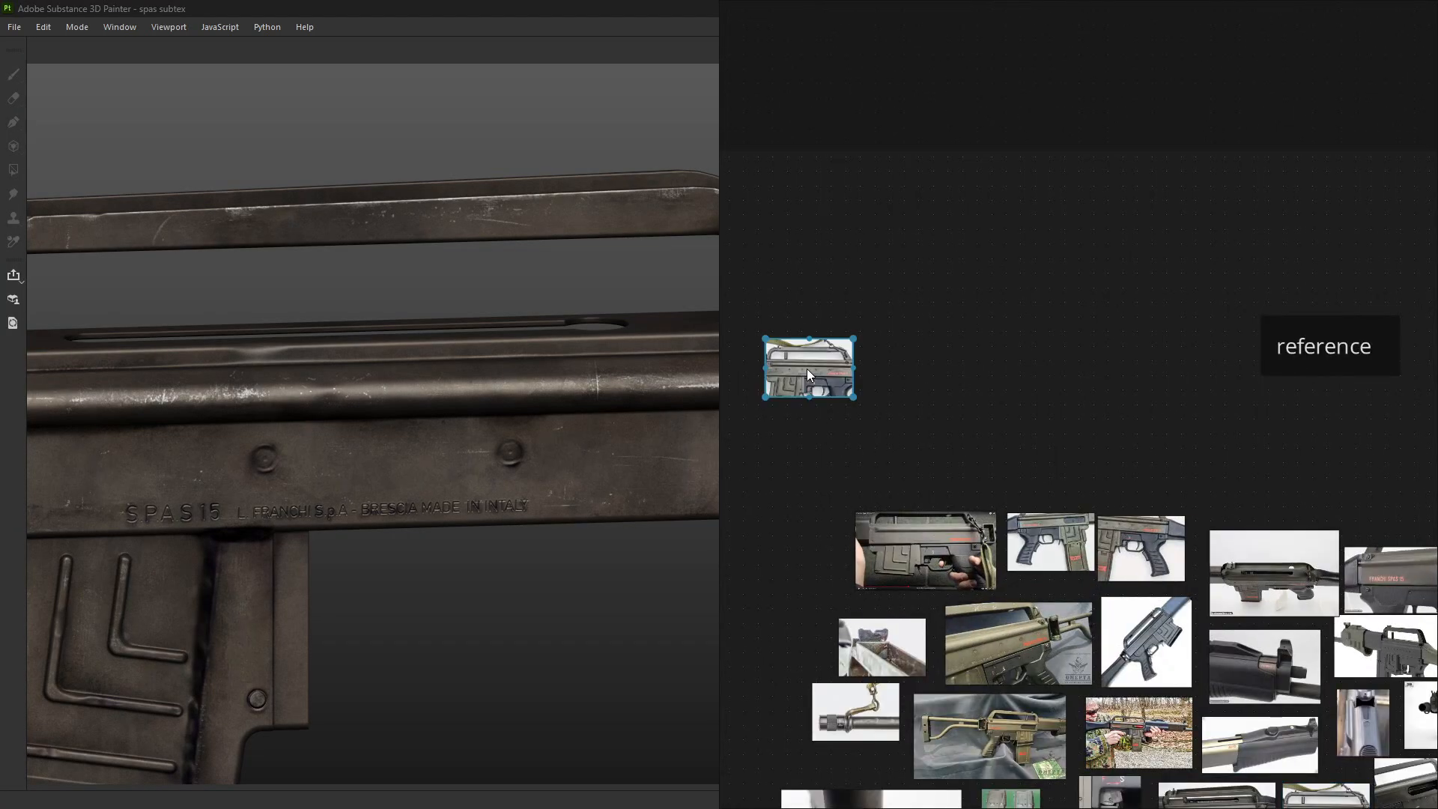
# - Frame the pasted photo alone beside the receiver model in a matching side view and compare their surface wear
pyautogui.moveTo(809, 372); pyautogui.dragTo(1054, 385, button='middle')
pyautogui.scroll(3, 1053, 385)
pyautogui.scroll(4, 1077, 357)
pyautogui.scroll(-4, 887, 442)
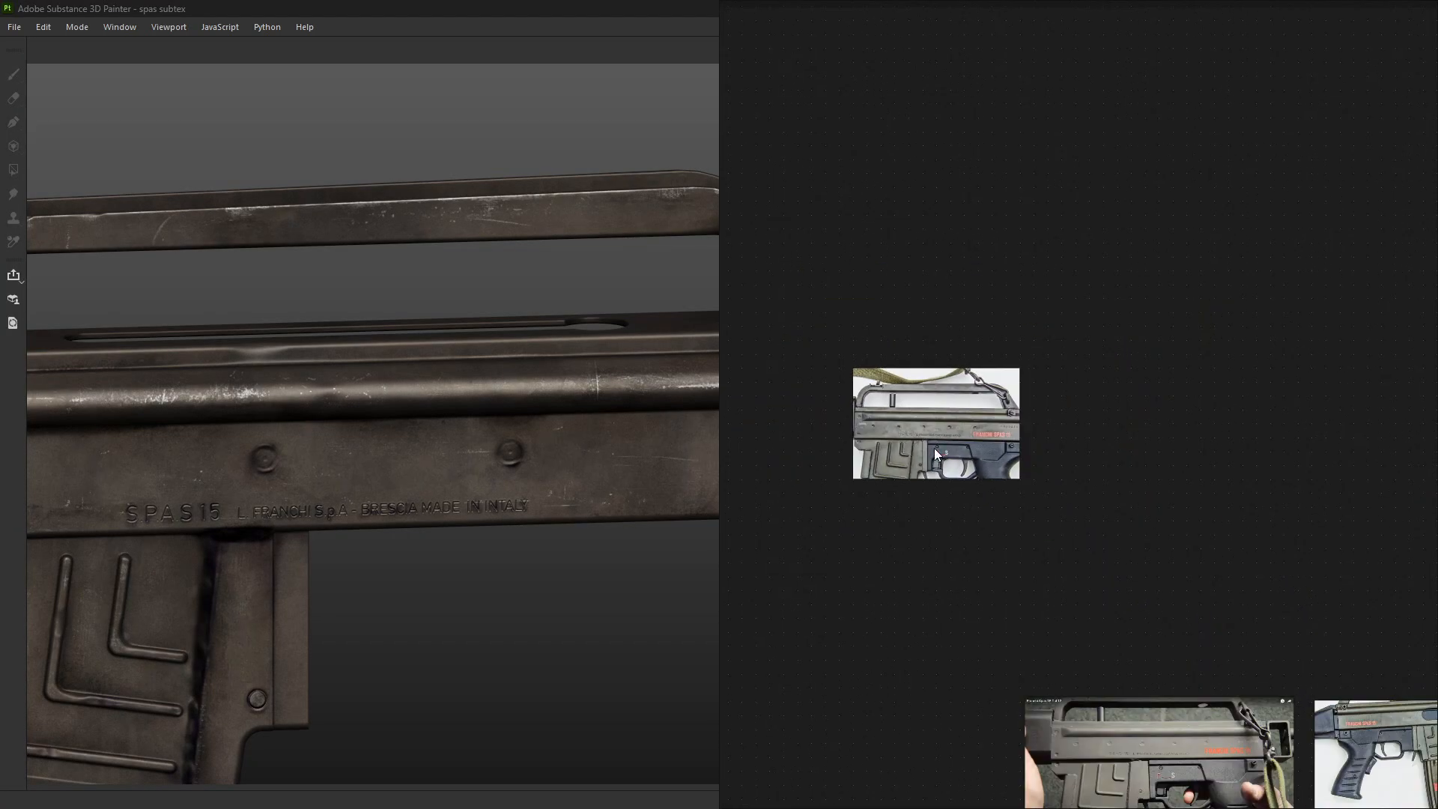
pyautogui.scroll(7, 974, 449)
pyautogui.scroll(-2, 1076, 527)
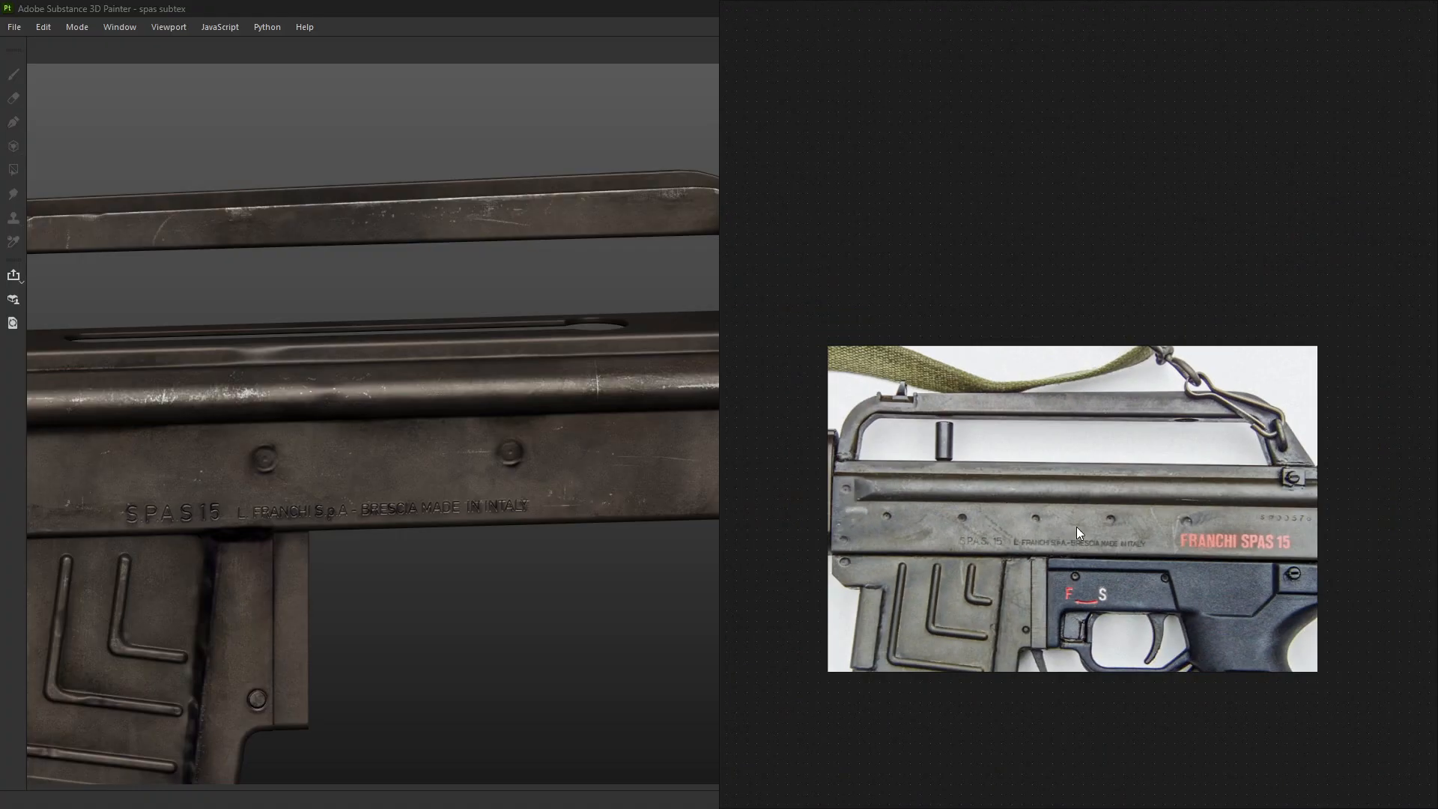
pyautogui.moveTo(1071, 573); pyautogui.dragTo(1086, 479)
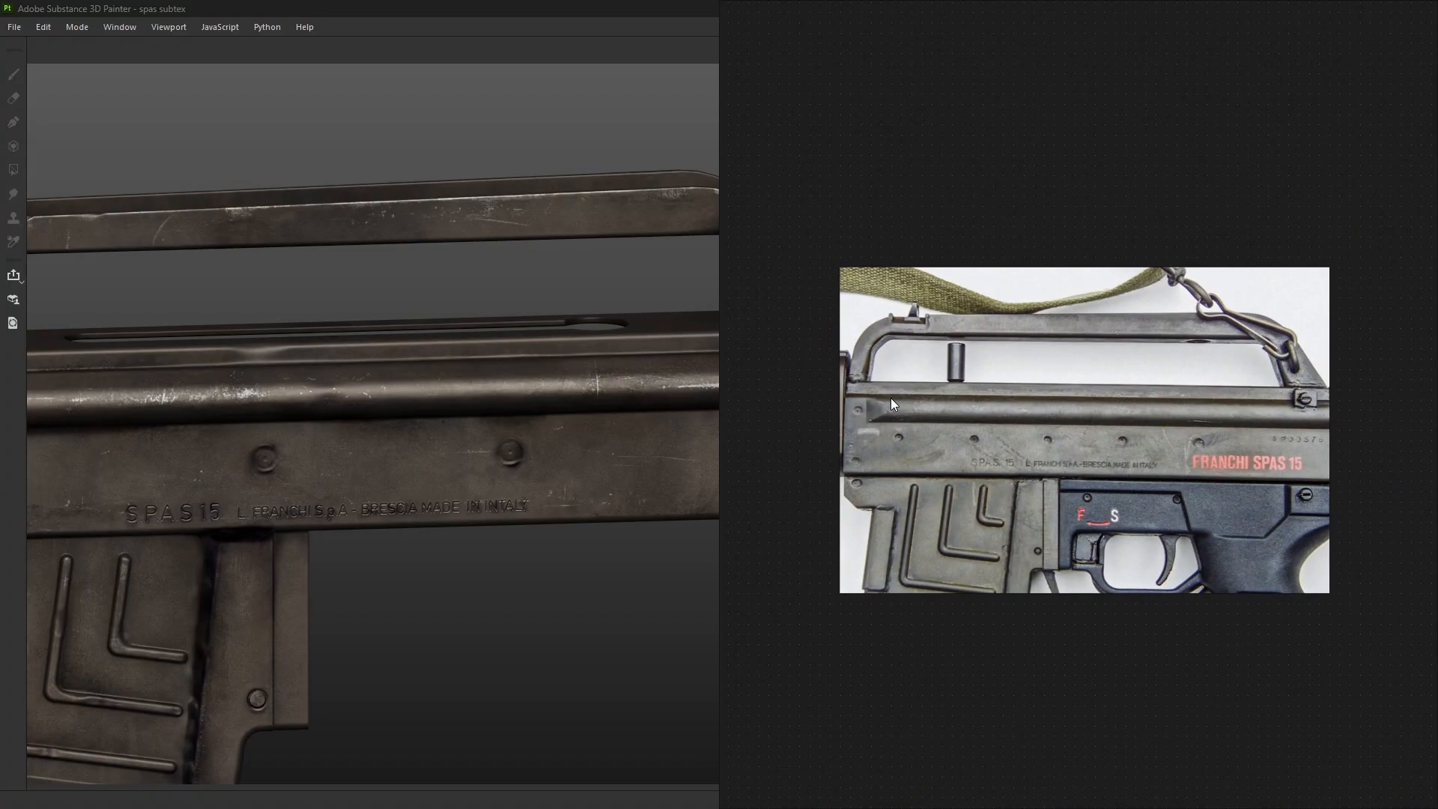
pyautogui.scroll(-5, 403, 439)
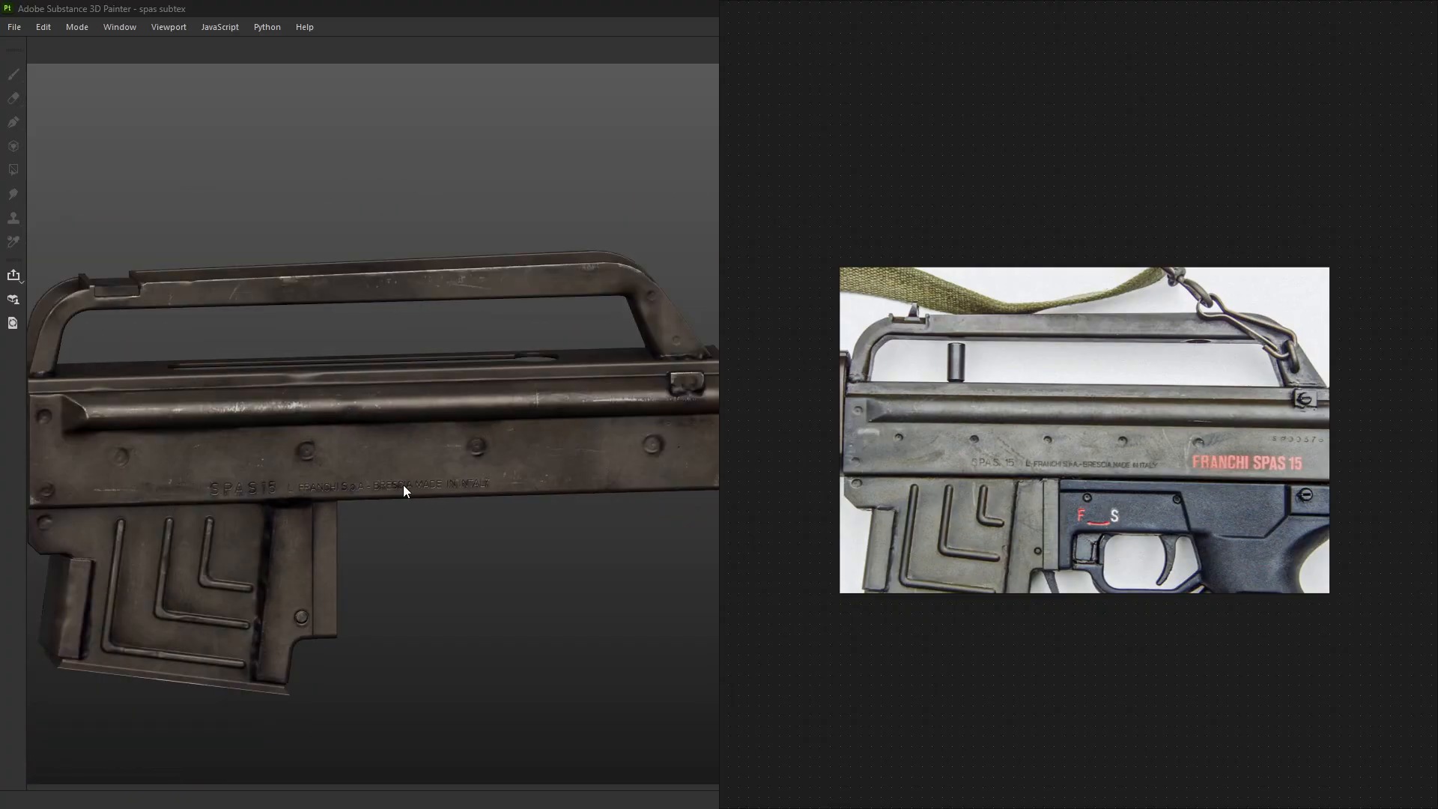
pyautogui.keyDown('alt'); pyautogui.moveTo(358, 451); pyautogui.dragTo(369, 457); pyautogui.keyUp('alt')
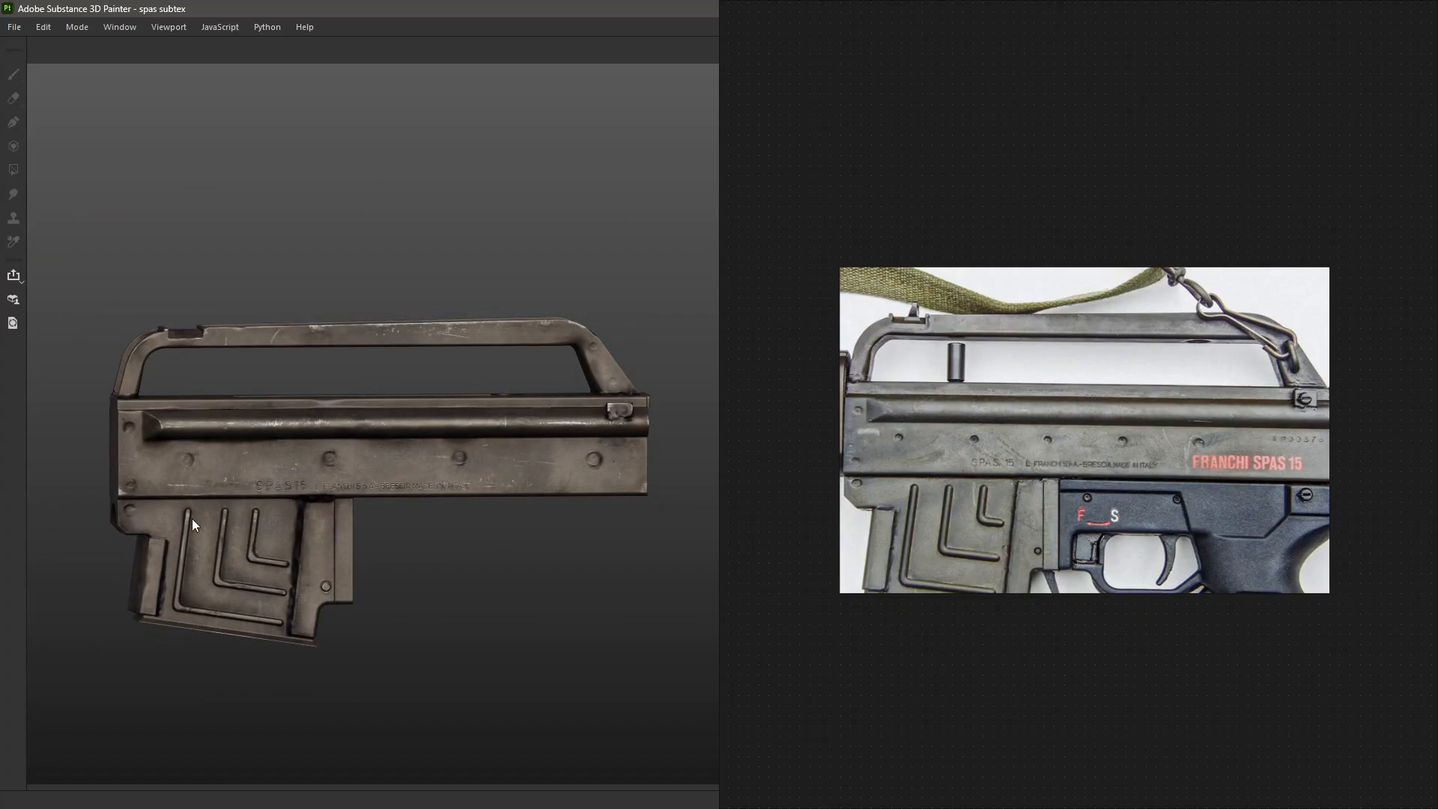
pyautogui.scroll(5, 252, 539)
pyautogui.scroll(5, 959, 421)
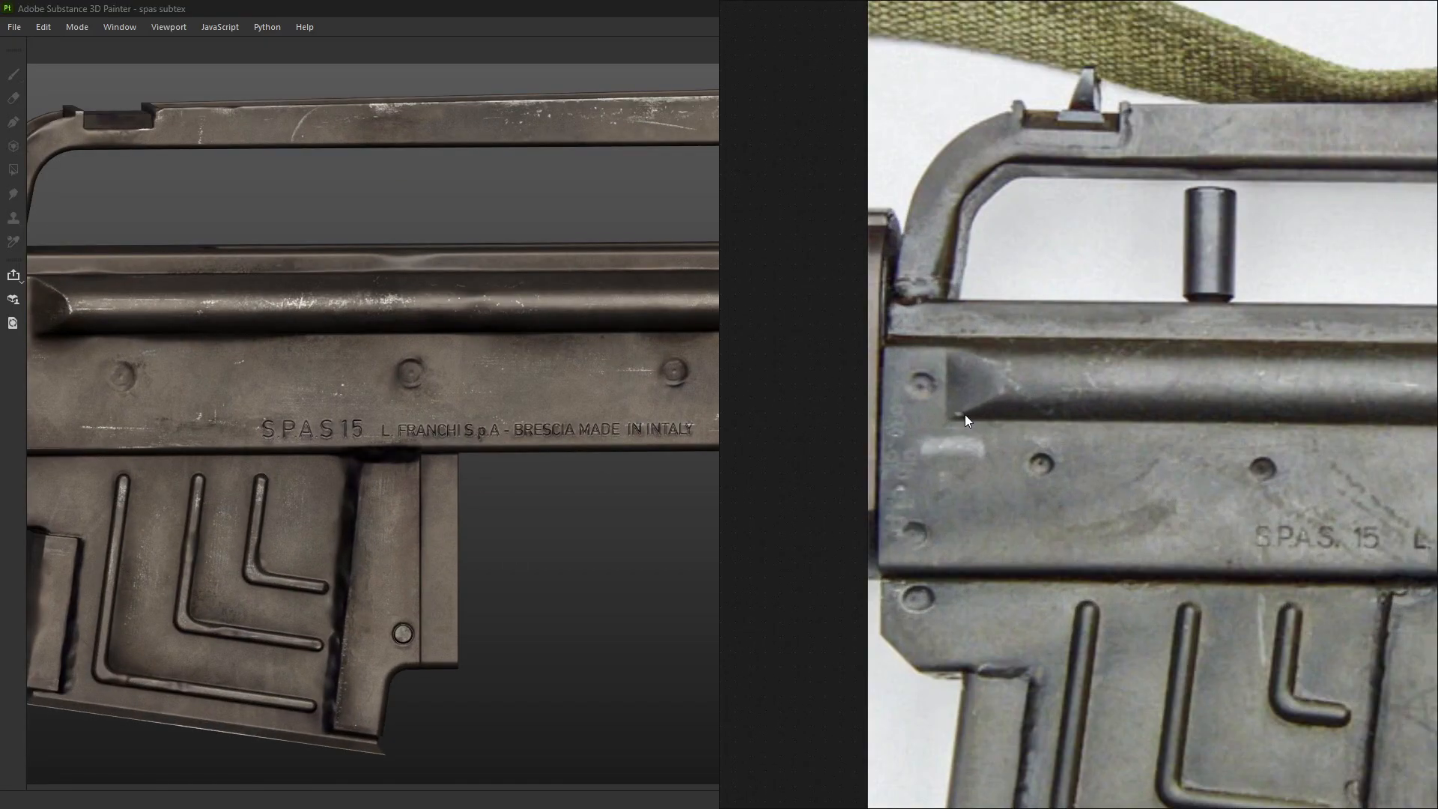
# - Turn on drawing for the reference board and circle the receiver's front end and upper magazine well in blue
pyautogui.rightClick(965, 415)
pyautogui.click(996, 203)
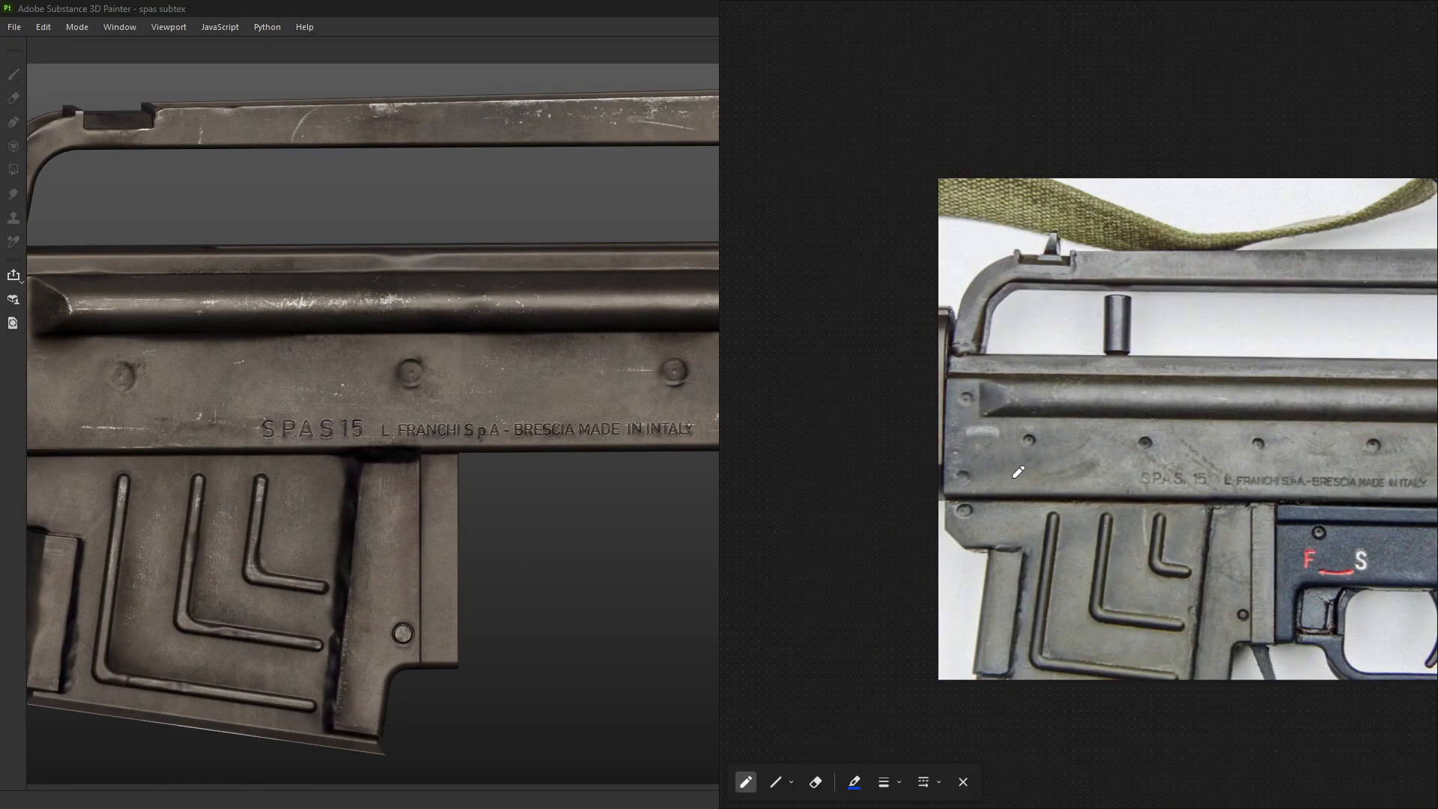
pyautogui.scroll(-3, 271, 443)
pyautogui.scroll(3, 1116, 419)
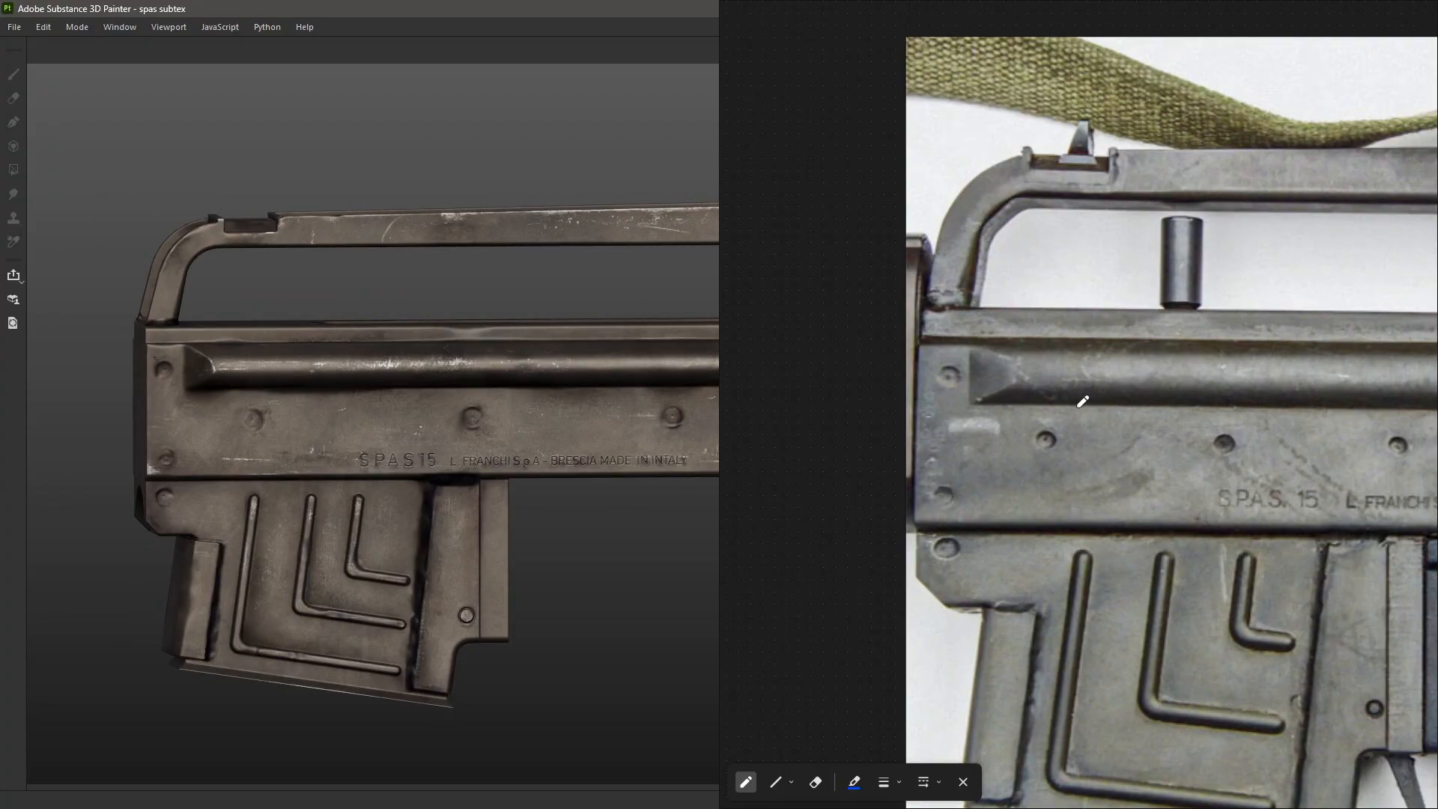
pyautogui.moveTo(933, 323)
pyautogui.mouseDown()
pyautogui.moveTo(1222, 483)
pyautogui.moveTo(932, 327)
pyautogui.mouseUp()
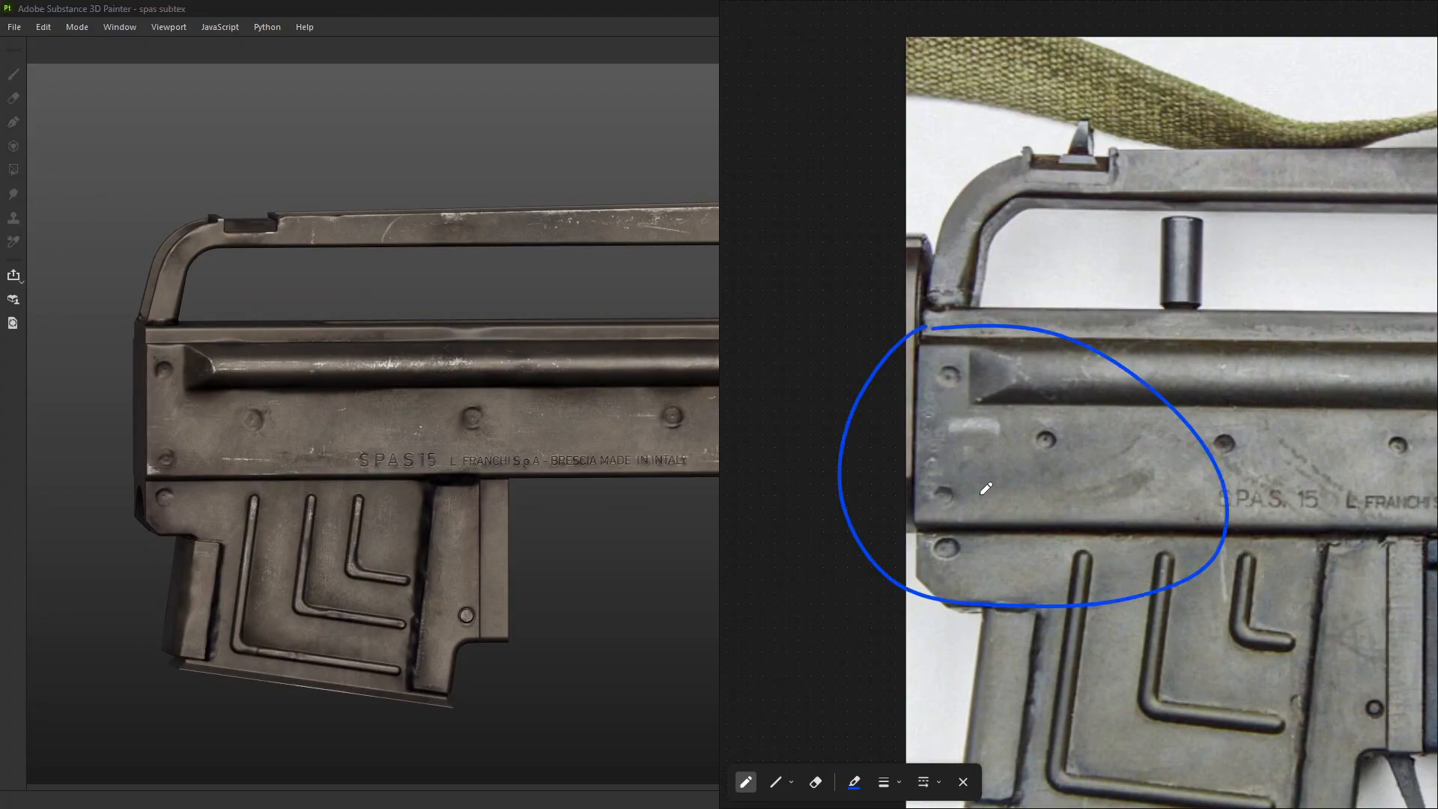
# - Circle the joint where the carry handle's front leg meets the receiver on the reference photo
pyautogui.moveTo(1041, 608); pyautogui.dragTo(997, 370, button='middle')
pyautogui.moveTo(941, 148); pyautogui.dragTo(952, 411, button='middle')
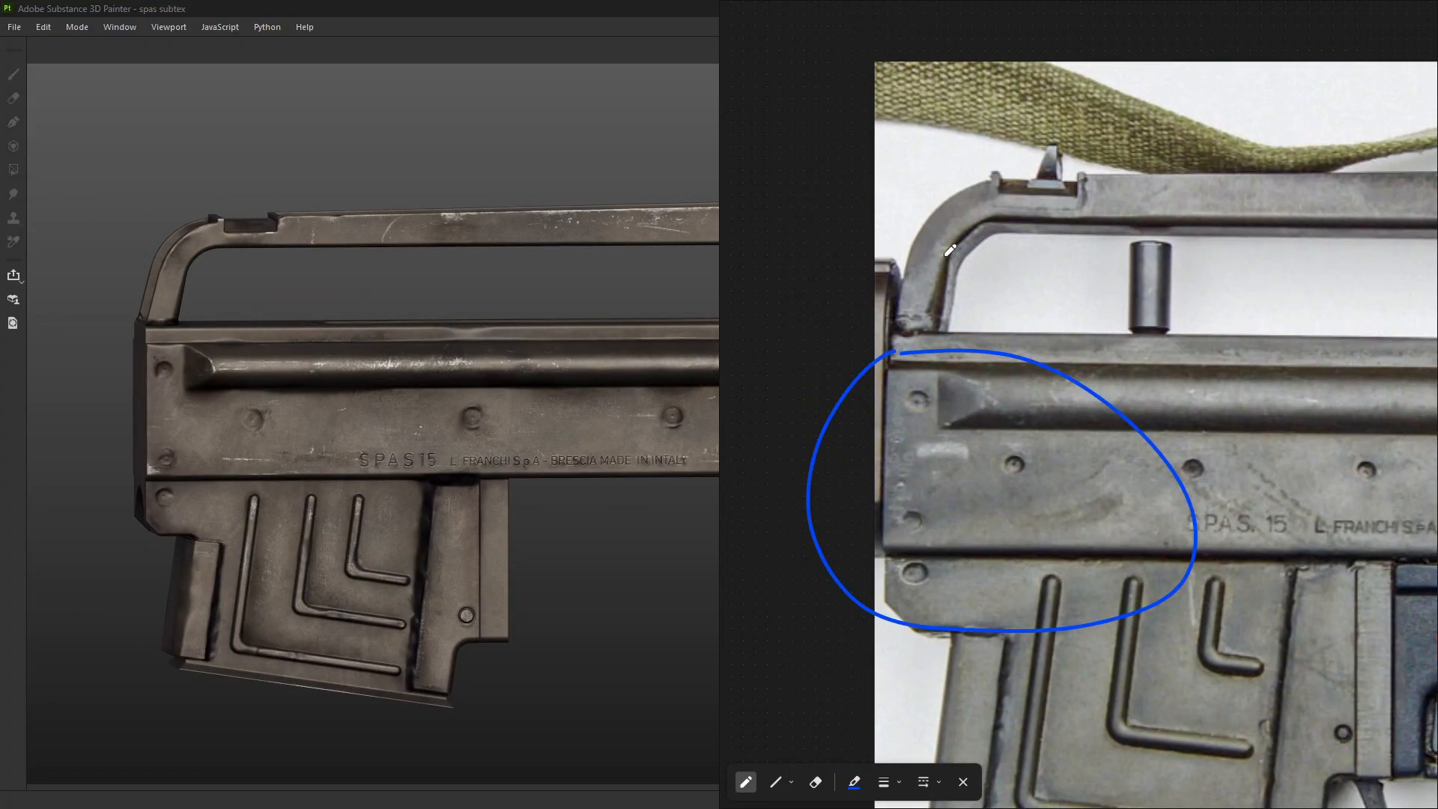
pyautogui.moveTo(946, 256); pyautogui.dragTo(964, 274)
pyautogui.scroll(-3, 1129, 397)
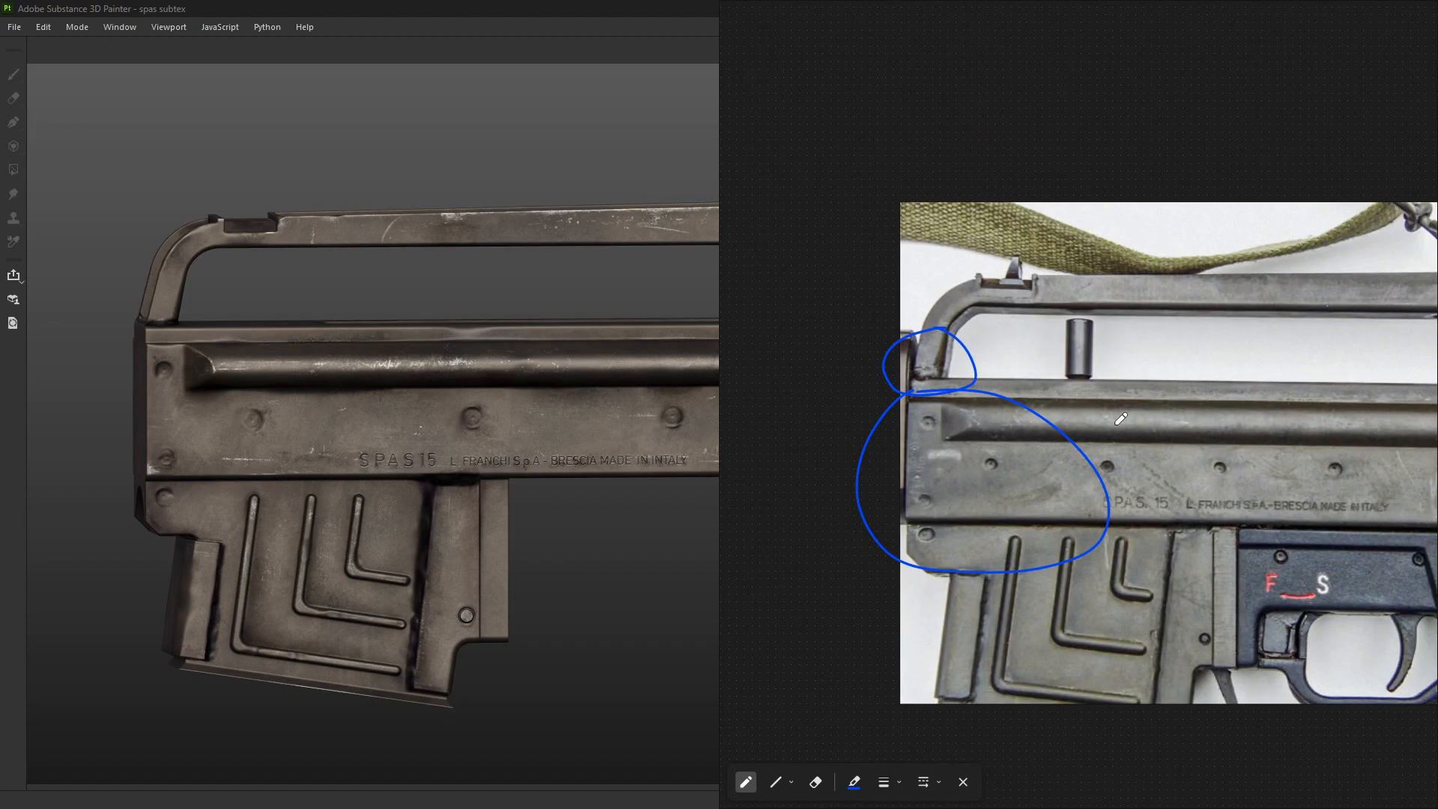
# - Circle the receiver's side surface between the engraved inscription and the red FRANCHI SPAS 15 marking on the photo
pyautogui.moveTo(1391, 412); pyautogui.dragTo(1152, 403, button='middle')
pyautogui.moveTo(1120, 480); pyautogui.dragTo(950, 421, button='middle')
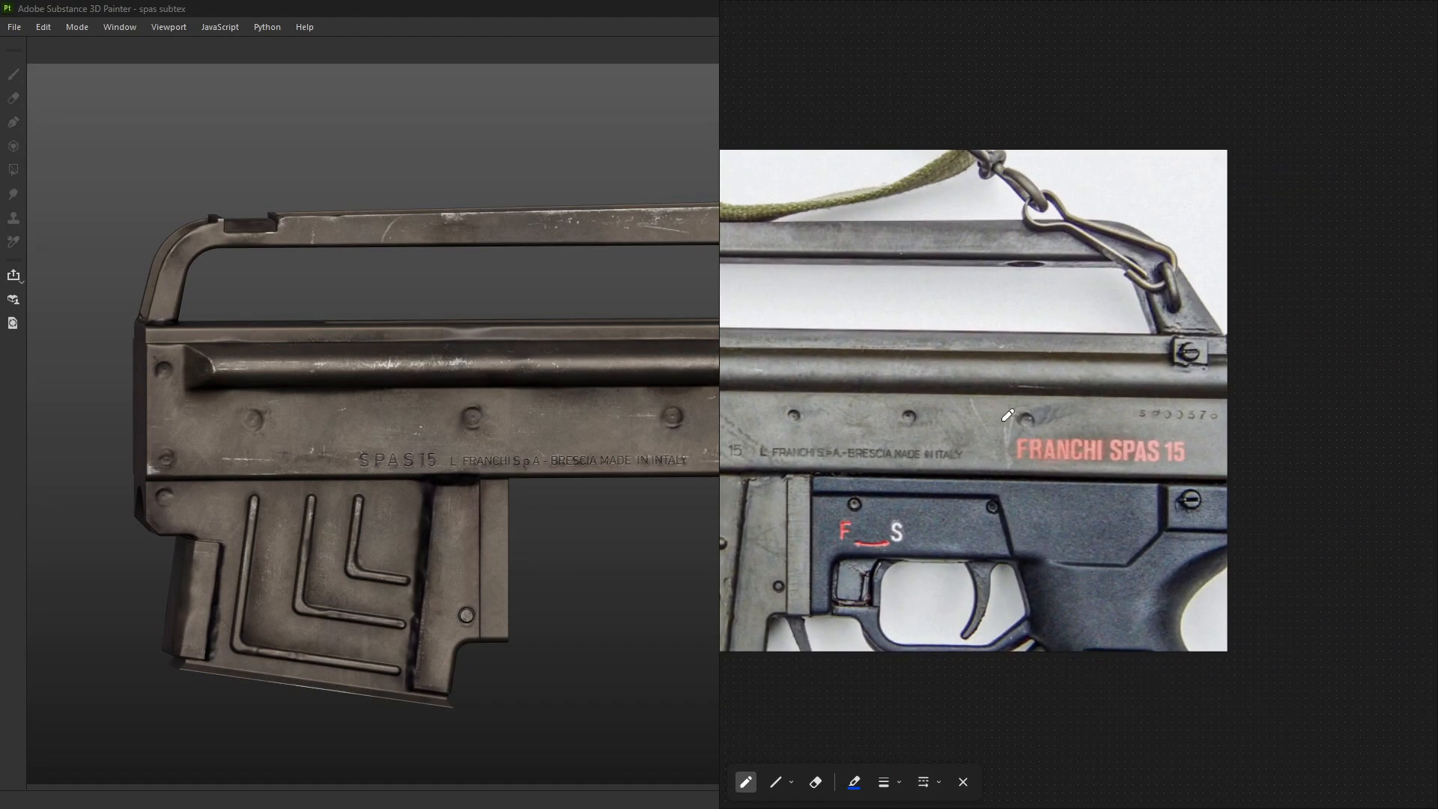
pyautogui.moveTo(964, 376)
pyautogui.mouseDown()
pyautogui.moveTo(867, 384)
pyautogui.moveTo(1049, 367)
pyautogui.moveTo(939, 377)
pyautogui.mouseUp()
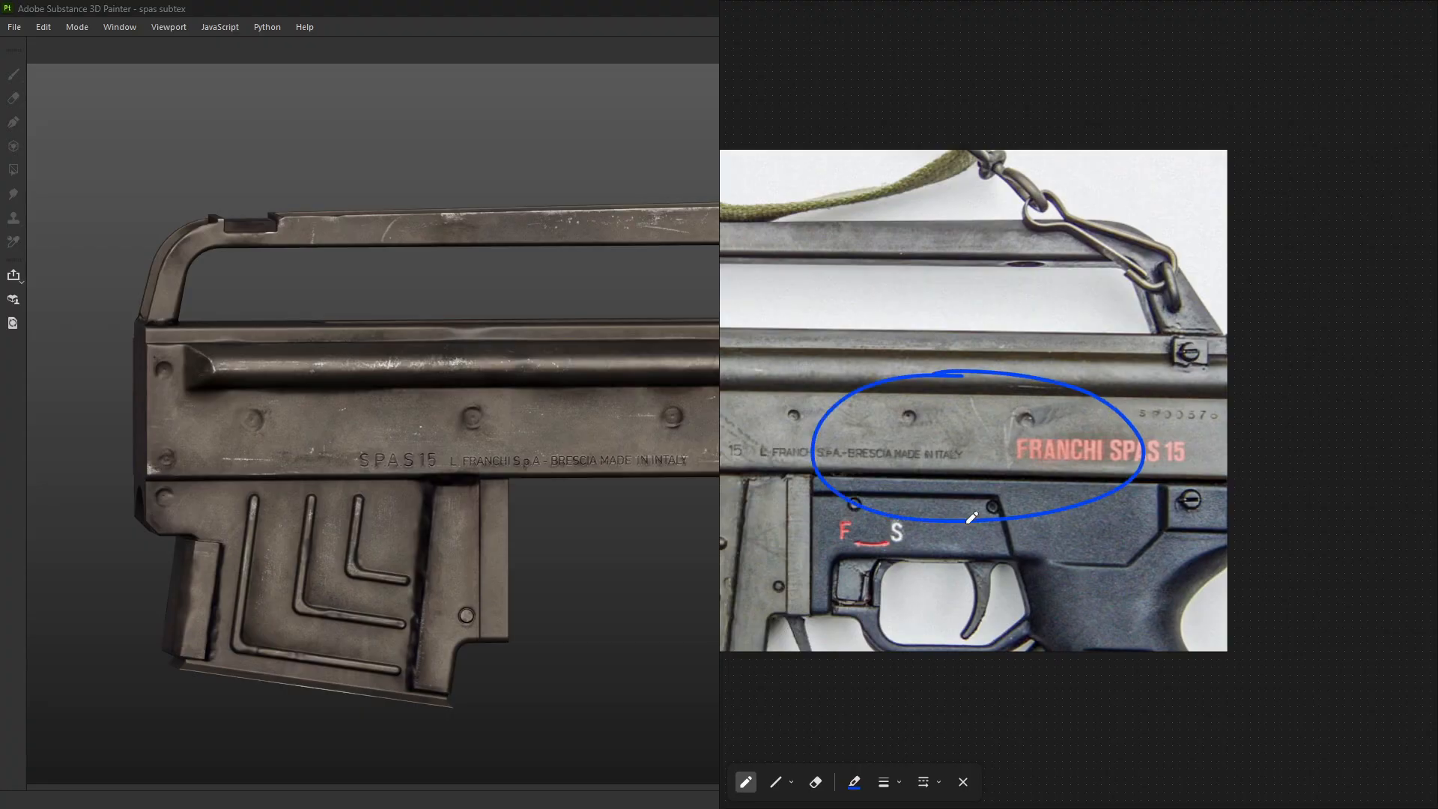
pyautogui.scroll(-2, 971, 509)
pyautogui.moveTo(971, 479); pyautogui.dragTo(980, 462, button='middle')
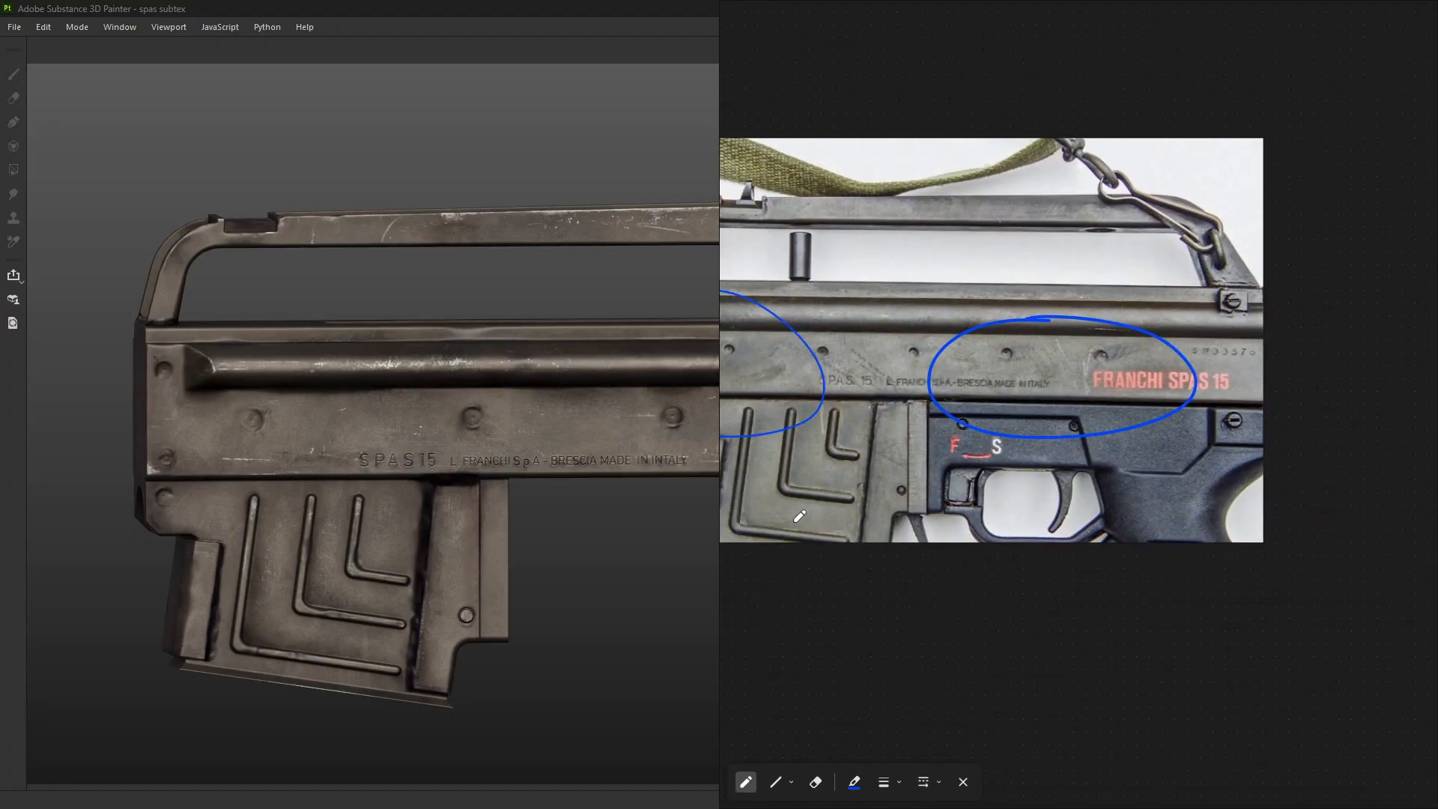
# - Circle the worn lower end of the magazine well's front rib on the reference photo
pyautogui.moveTo(795, 521); pyautogui.dragTo(965, 510, button='middle')
pyautogui.scroll(3, 971, 499)
pyautogui.scroll(3, 869, 498)
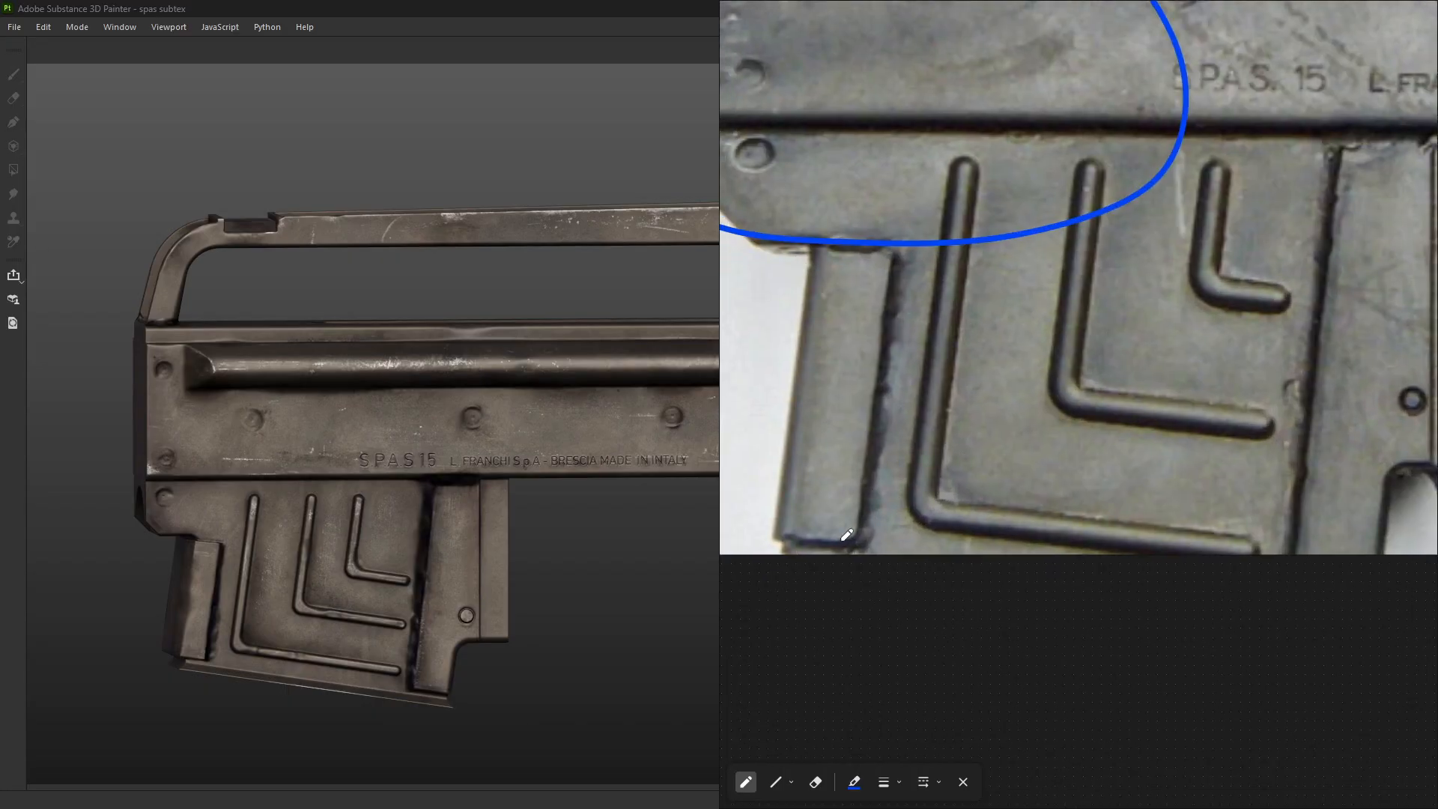
pyautogui.moveTo(794, 509)
pyautogui.mouseDown()
pyautogui.moveTo(828, 496)
pyautogui.moveTo(808, 497)
pyautogui.mouseUp()
pyautogui.scroll(-4, 888, 452)
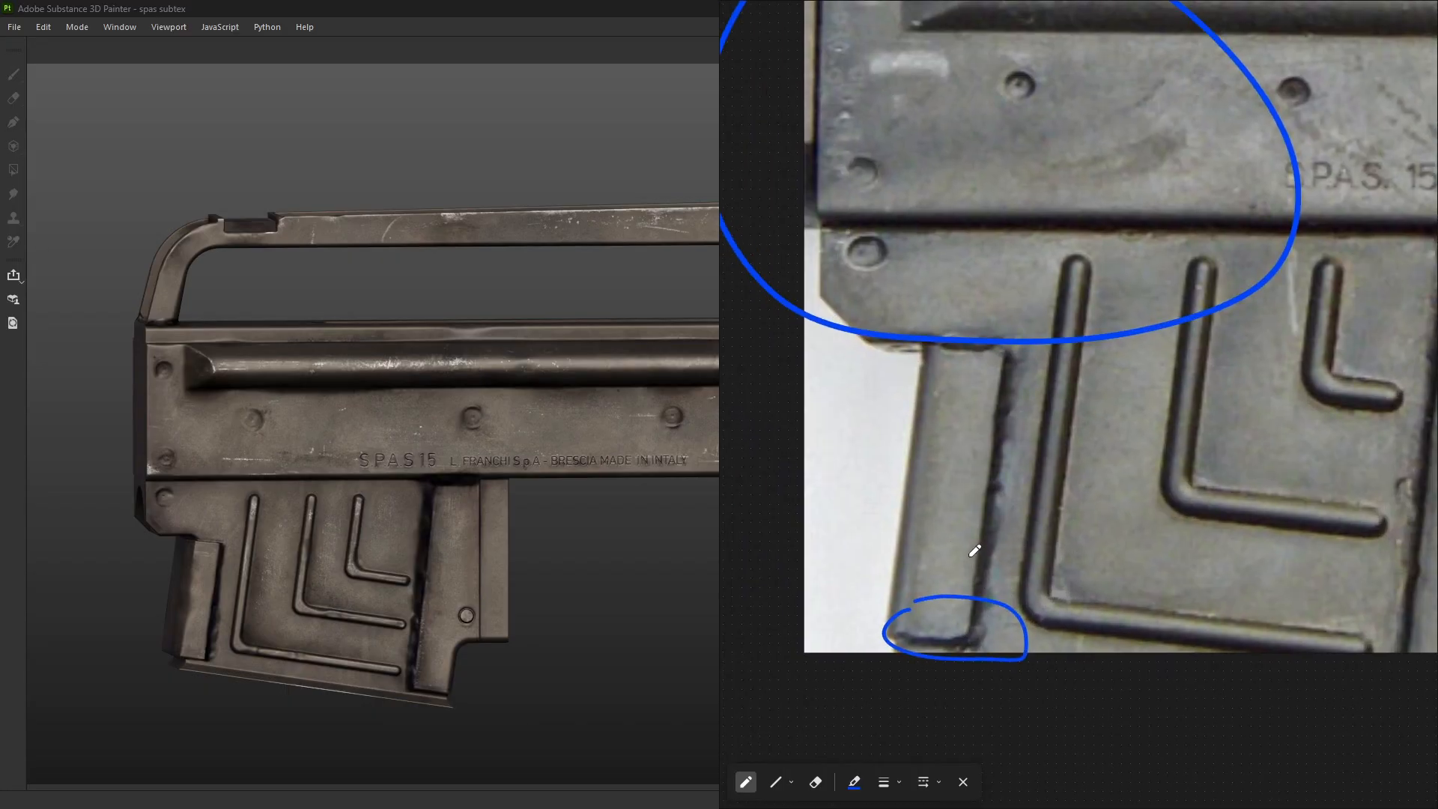
pyautogui.moveTo(1006, 388); pyautogui.dragTo(890, 460, button='middle')
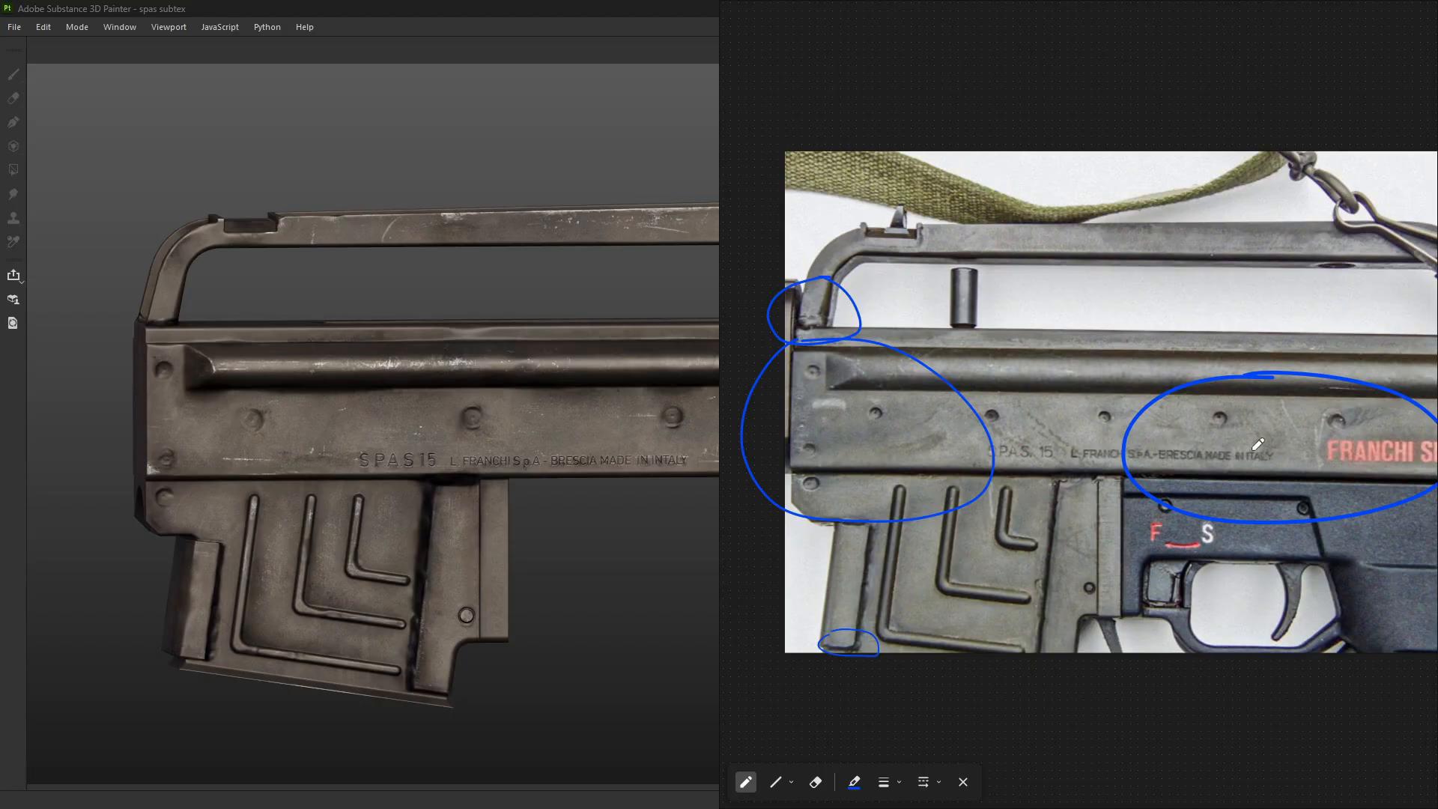
# - Compare the inscription and magazine well surfaces on the reference photo with the same areas of the textured receiver model
pyautogui.hscroll(3, 1258, 443)
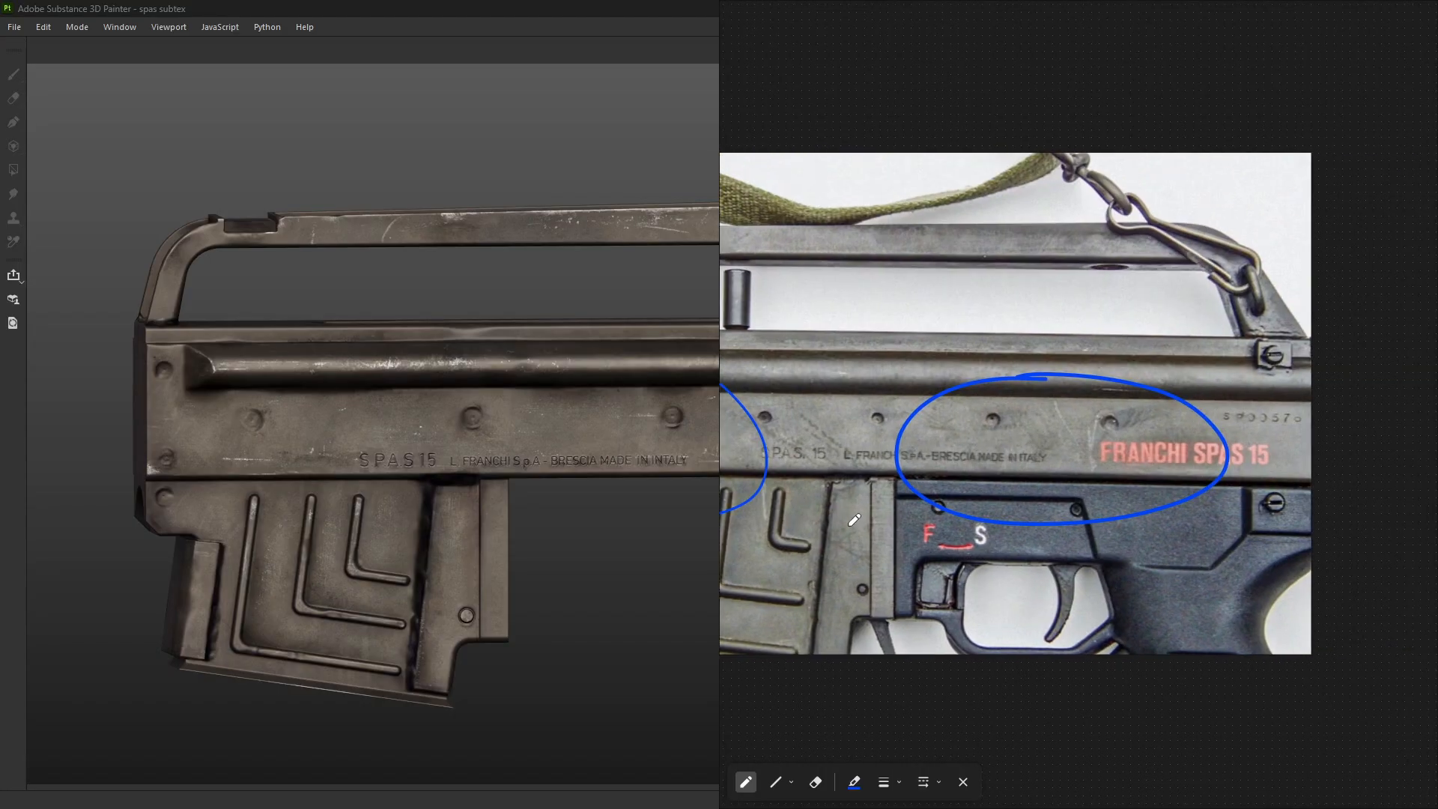
pyautogui.scroll(2, 861, 514)
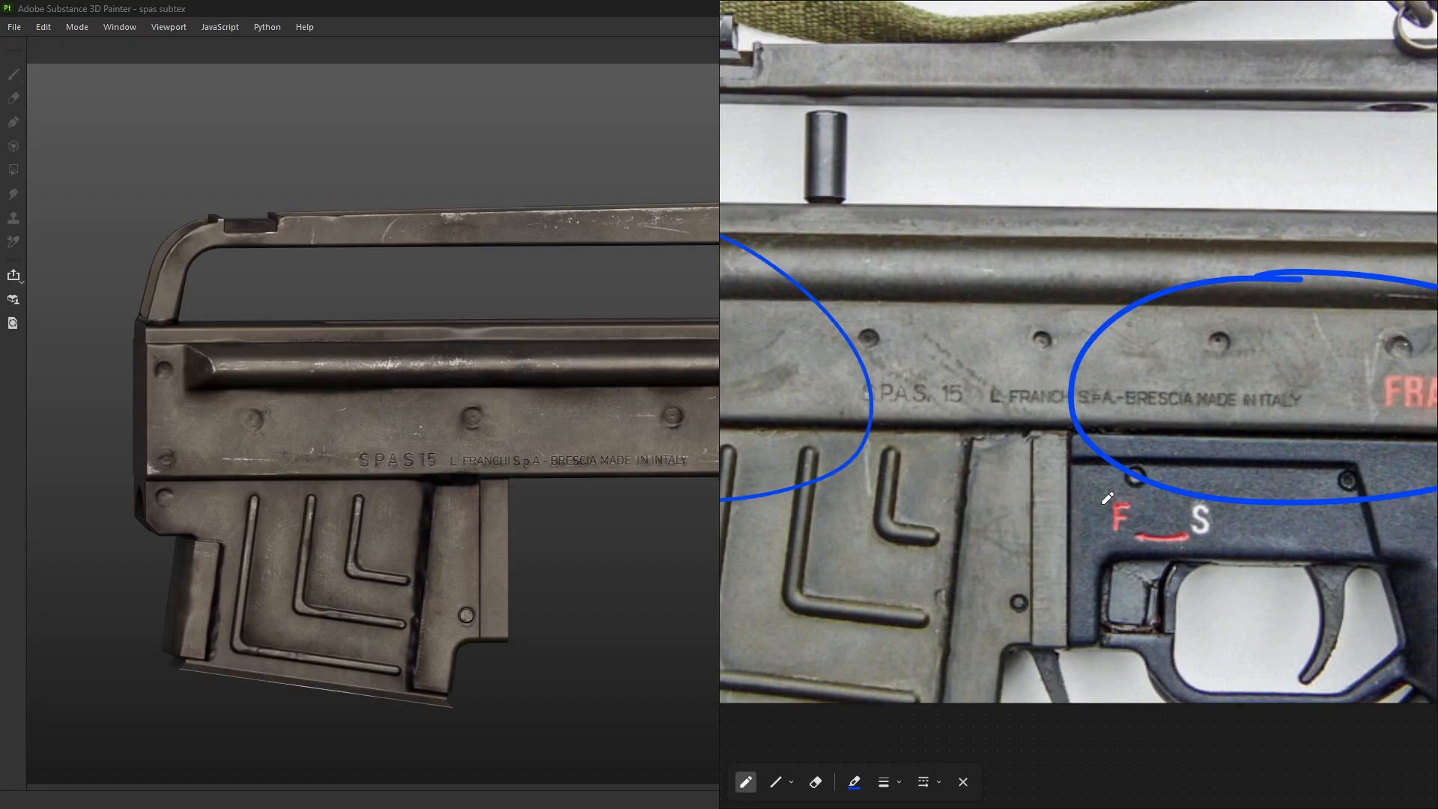
pyautogui.moveTo(981, 471); pyautogui.dragTo(983, 391, button='middle')
pyautogui.scroll(3, 983, 392)
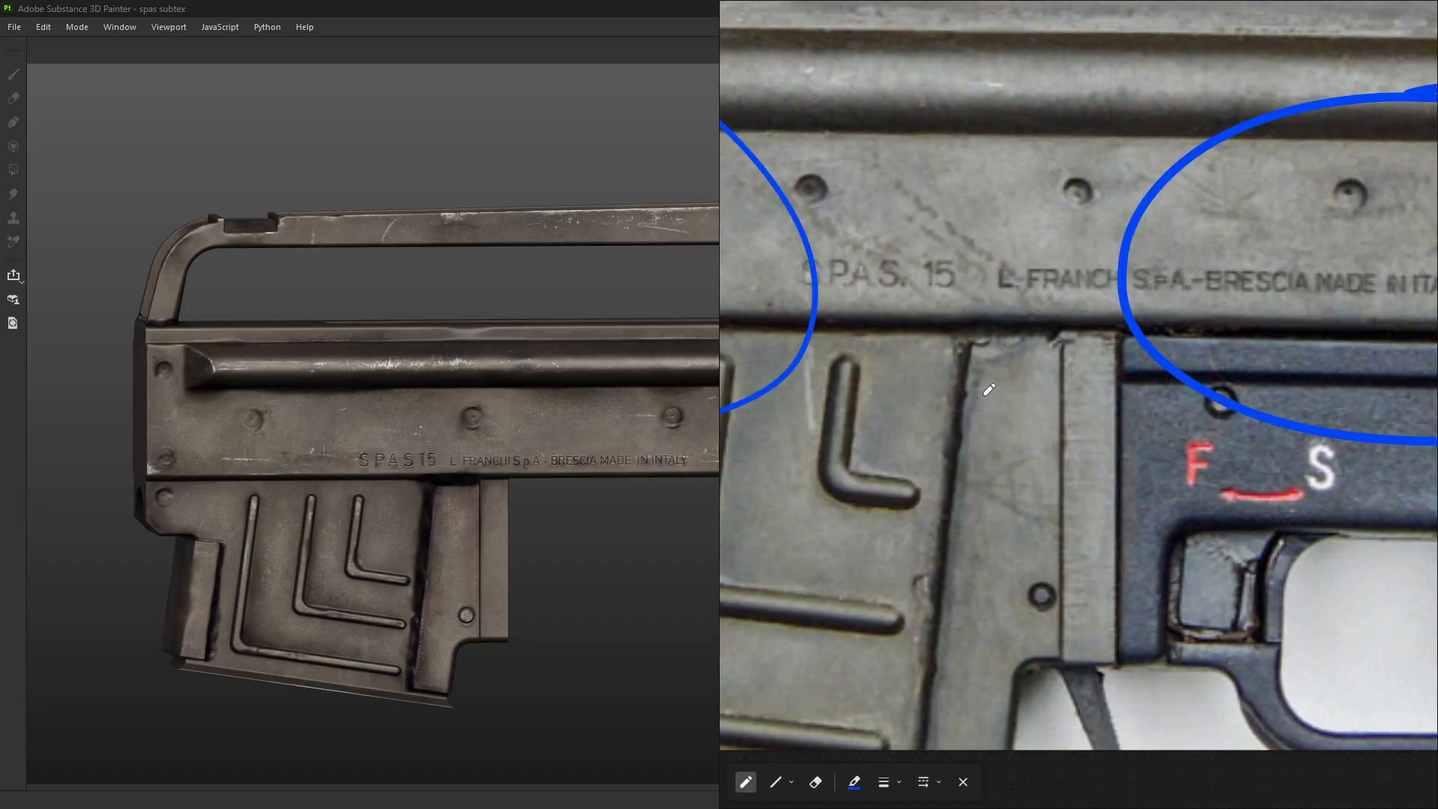
pyautogui.scroll(-6, 988, 385)
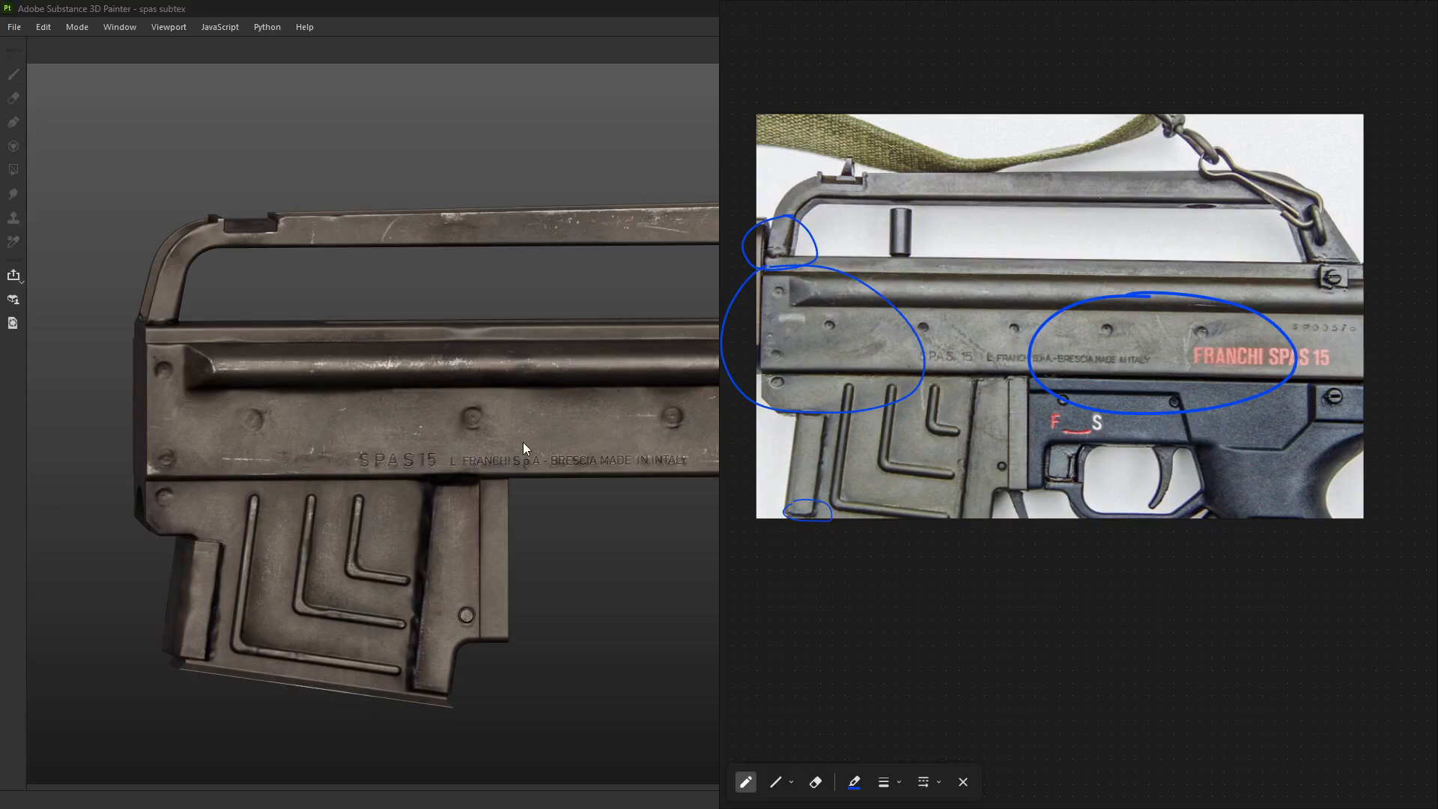
pyautogui.scroll(1, 500, 443)
pyautogui.scroll(-3, 508, 444)
pyautogui.keyDown('alt'); pyautogui.moveTo(508, 443); pyautogui.dragTo(435, 469, button='middle'); pyautogui.keyUp('alt')
pyautogui.scroll(1, 434, 469)
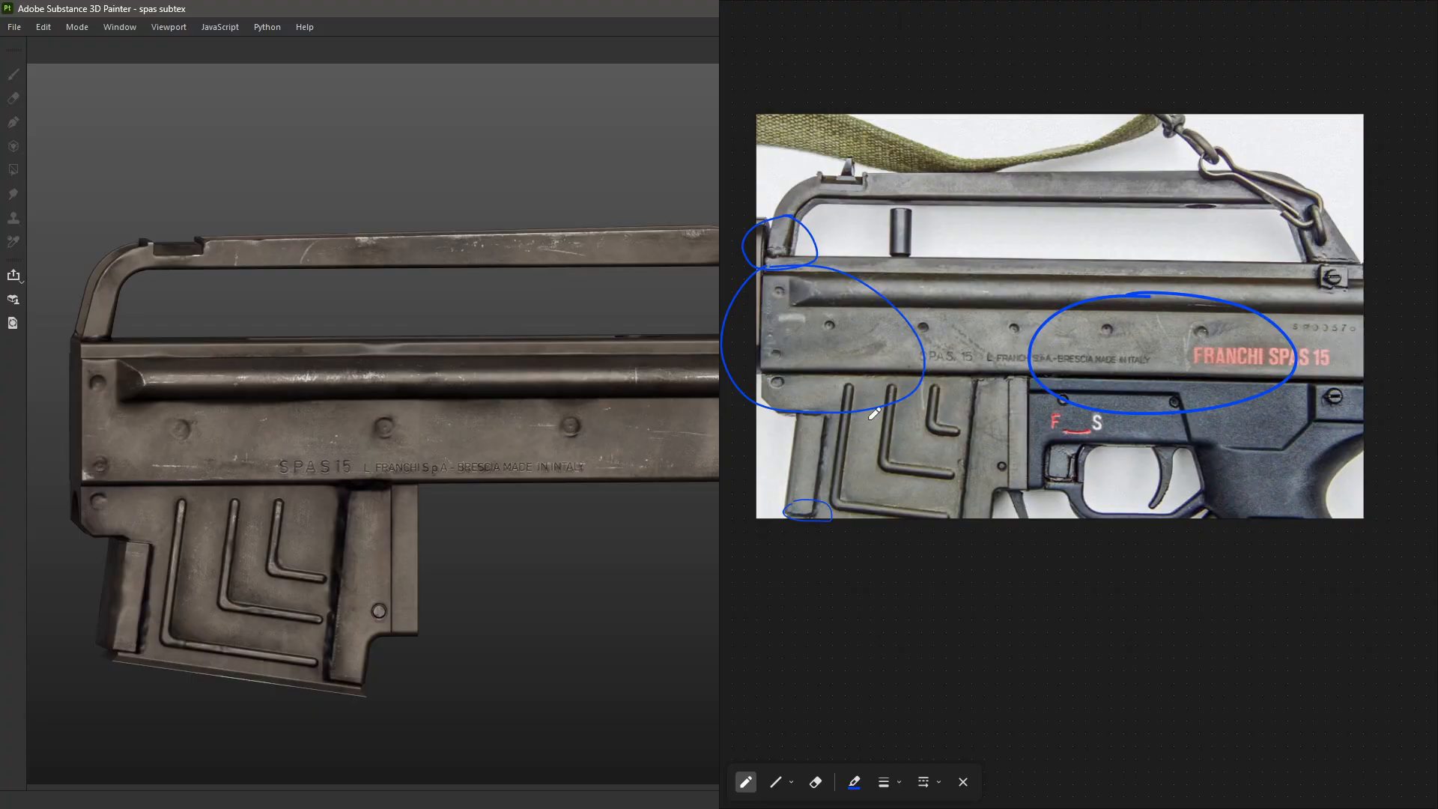
pyautogui.scroll(-5, 1039, 405)
pyautogui.moveTo(1026, 373); pyautogui.dragTo(905, 409, button='middle')
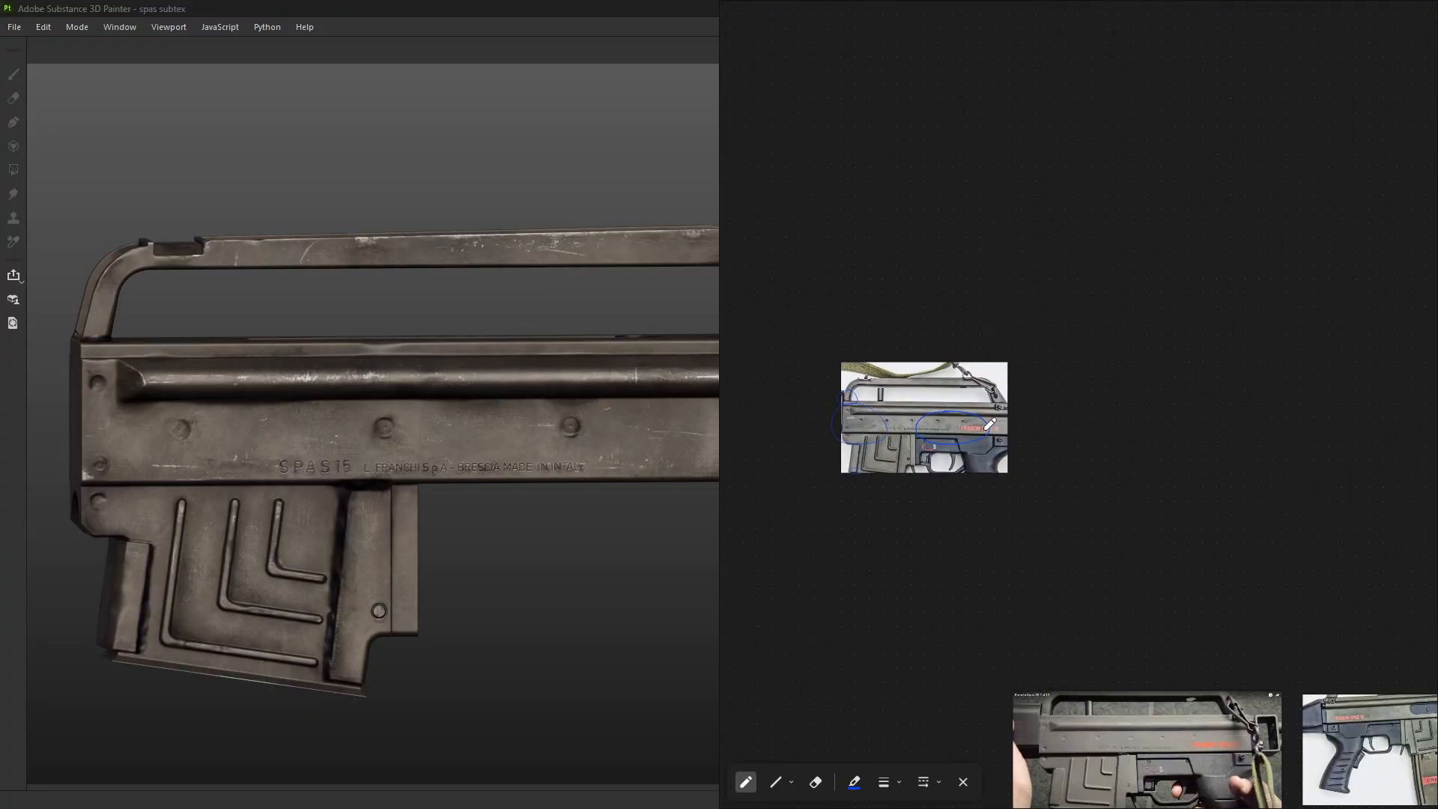
pyautogui.scroll(4, 1041, 414)
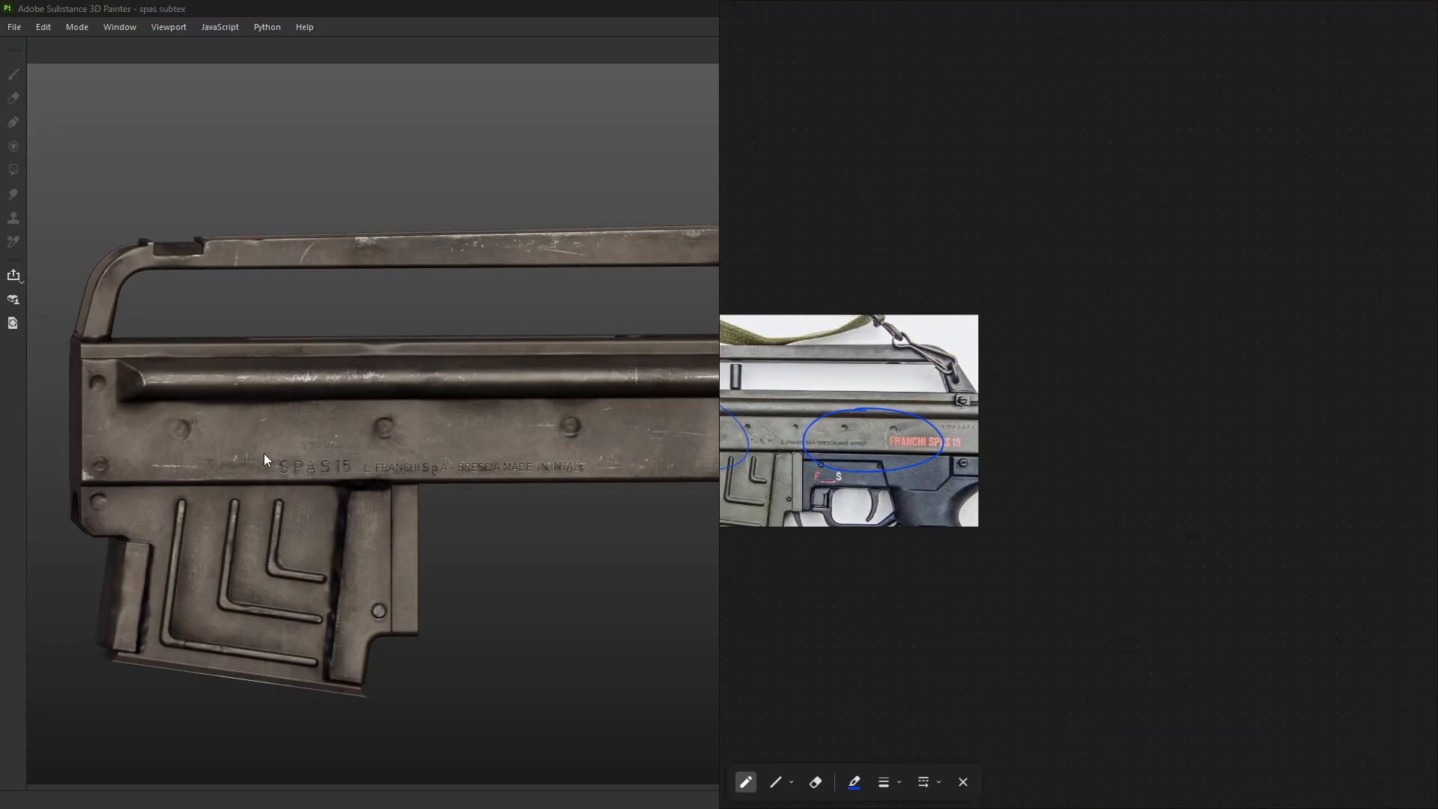
pyautogui.scroll(2, 236, 426)
pyautogui.scroll(-1, 1056, 437)
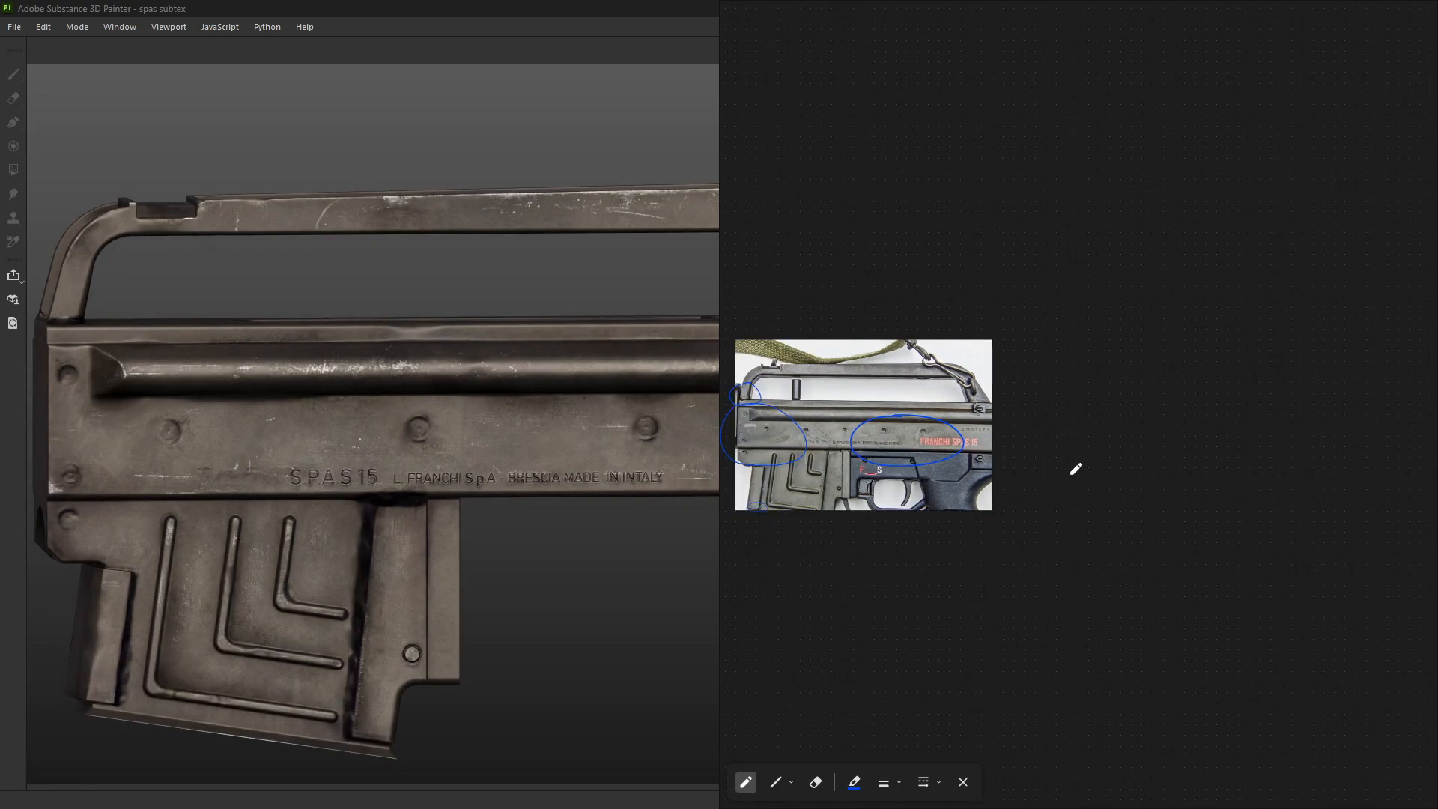
# - Handwrite the word "Galvanis" in blue on the empty board area beside the circled reference photo
pyautogui.moveTo(1075, 471); pyautogui.dragTo(947, 472, button='middle')
pyautogui.scroll(3, 947, 472)
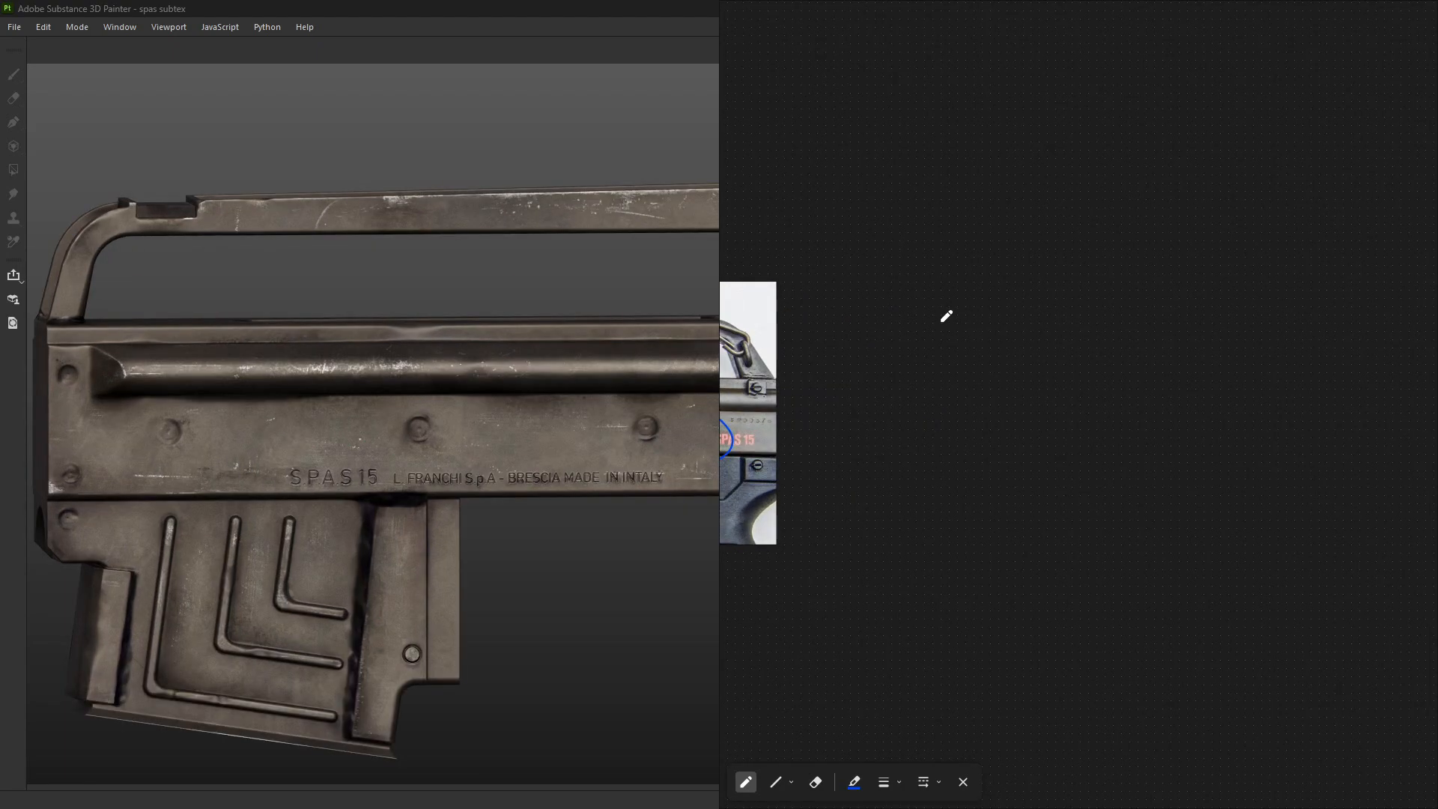
pyautogui.moveTo(904, 341); pyautogui.dragTo(907, 377)
pyautogui.moveTo(899, 330)
pyautogui.mouseDown()
pyautogui.moveTo(834, 408)
pyautogui.moveTo(880, 406)
pyautogui.moveTo(900, 426)
pyautogui.mouseUp()
pyautogui.moveTo(911, 374)
pyautogui.mouseDown()
pyautogui.moveTo(930, 419)
pyautogui.moveTo(935, 405)
pyautogui.moveTo(1010, 420)
pyautogui.moveTo(1023, 382)
pyautogui.moveTo(1073, 432)
pyautogui.moveTo(1119, 404)
pyautogui.moveTo(1121, 445)
pyautogui.mouseUp()
pyautogui.moveTo(1140, 397)
pyautogui.mouseDown()
pyautogui.moveTo(1142, 430)
pyautogui.moveTo(1183, 448)
pyautogui.mouseUp()
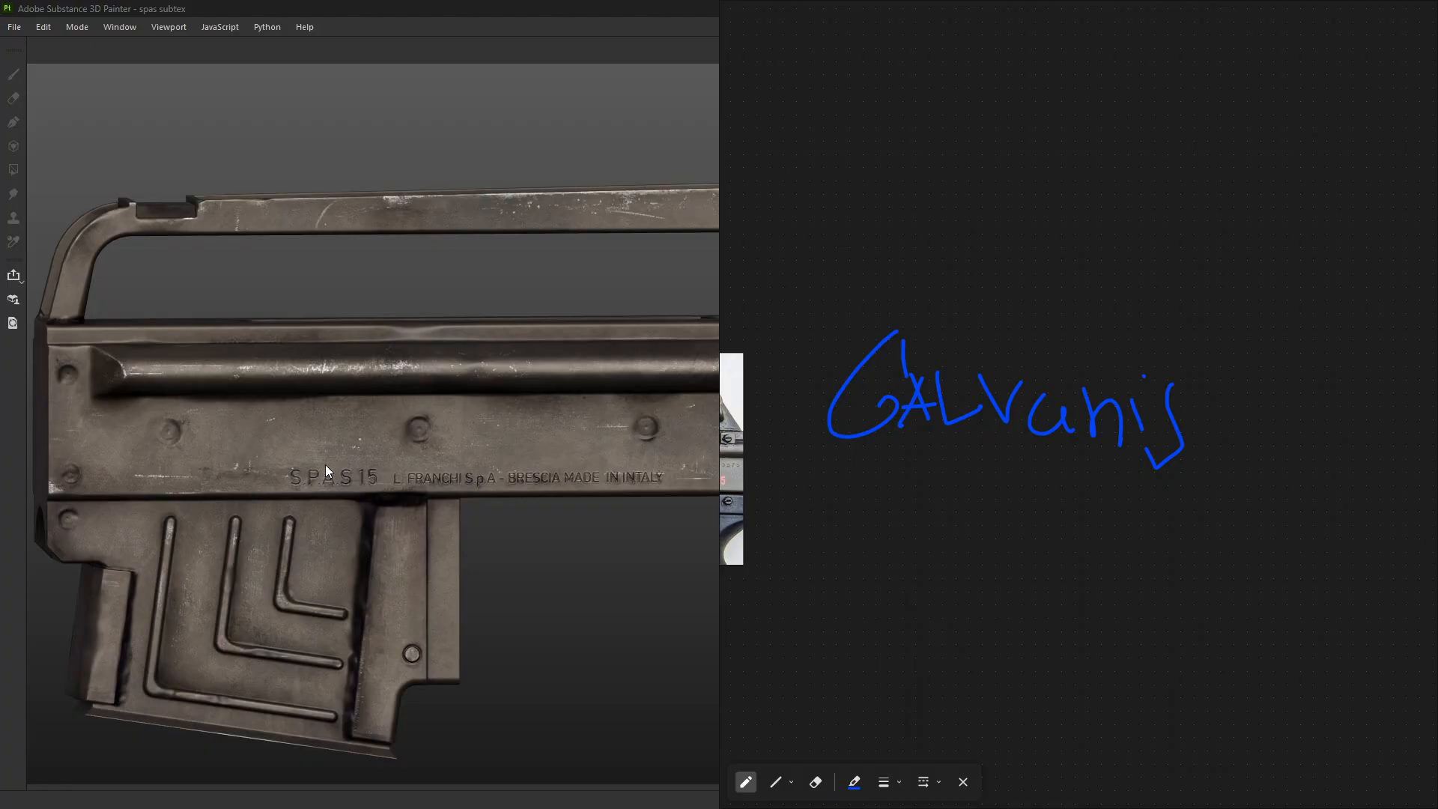
# - Examine the scratches and surface wear around the round dimple and S.P.A.S 15 engraving on the receiver model
pyautogui.scroll(-3, 325, 464)
pyautogui.scroll(3, 159, 505)
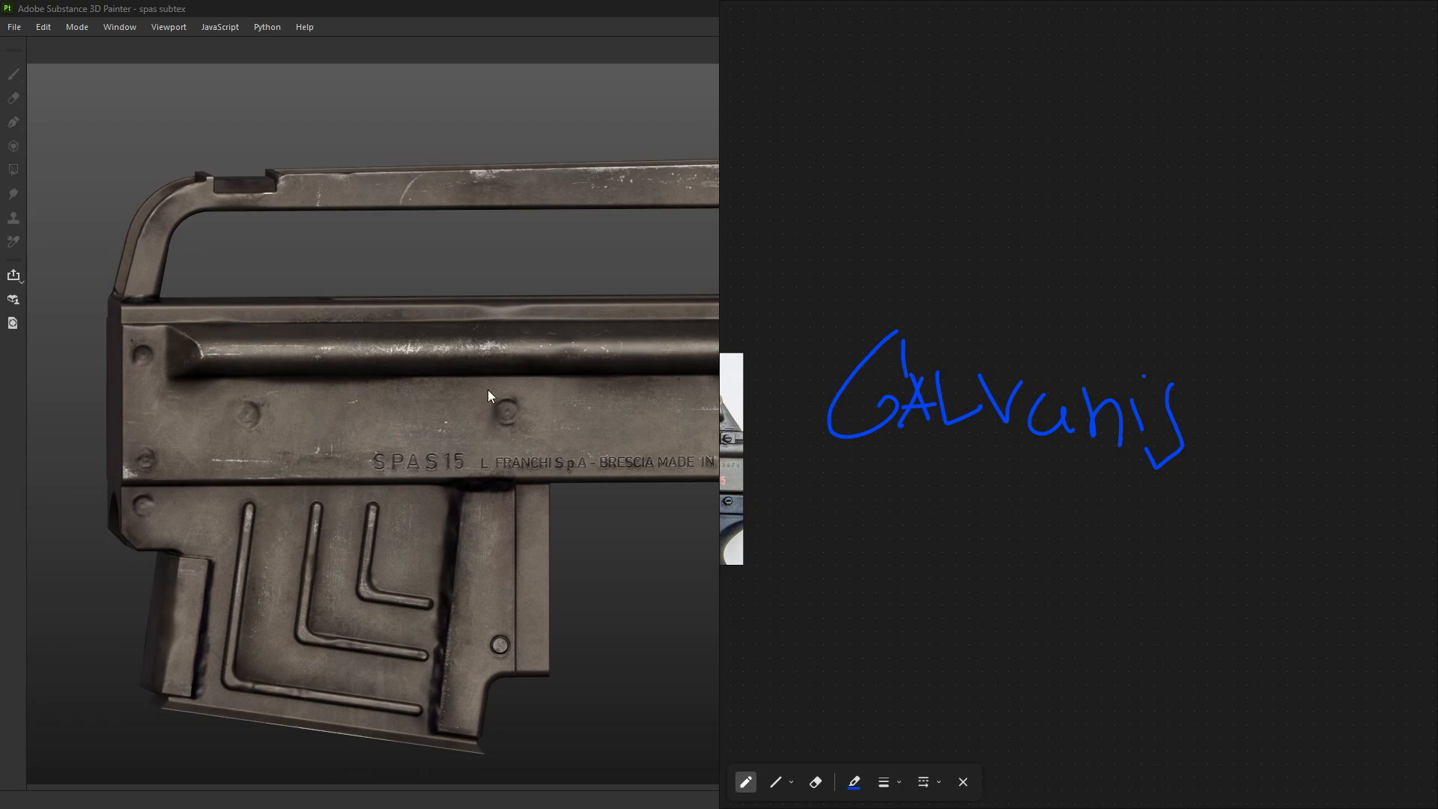
pyautogui.keyDown('ctrl'); pyautogui.scroll(-5, 950, 430); pyautogui.keyUp('ctrl')
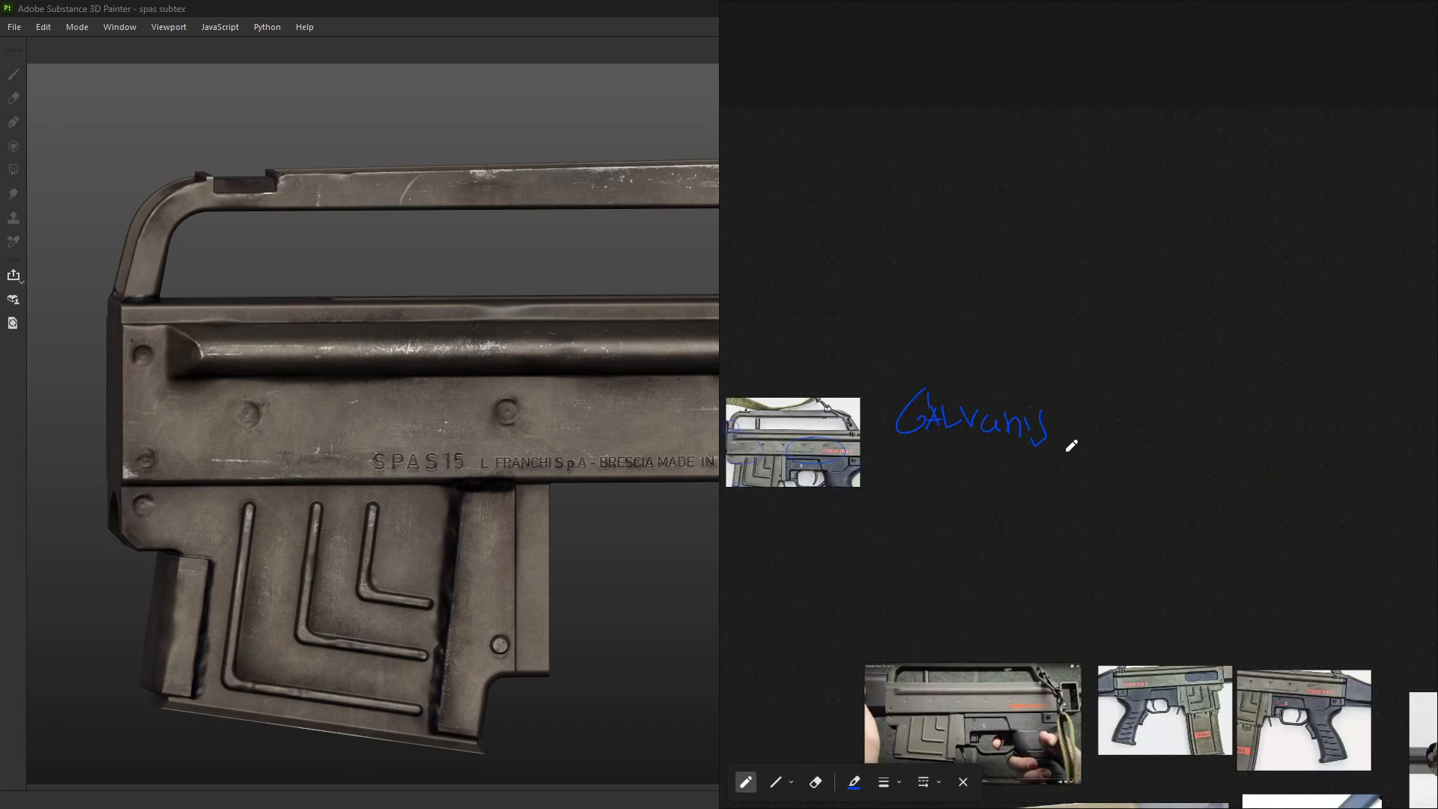
pyautogui.moveTo(1047, 460); pyautogui.dragTo(928, 489, button='middle')
pyautogui.scroll(3, 280, 498)
pyautogui.scroll(5, 265, 416)
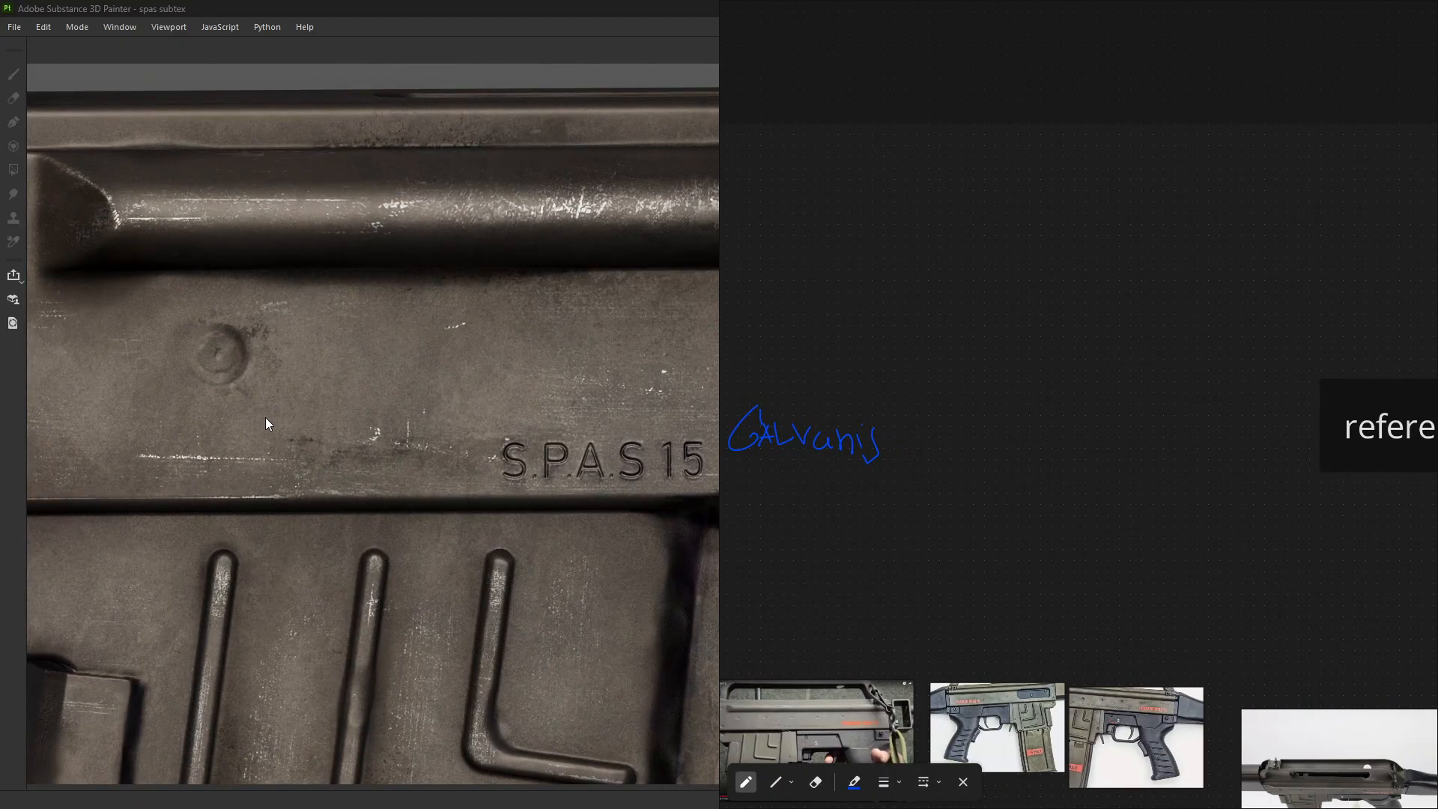
pyautogui.moveTo(743, 494); pyautogui.dragTo(939, 437, button='middle')
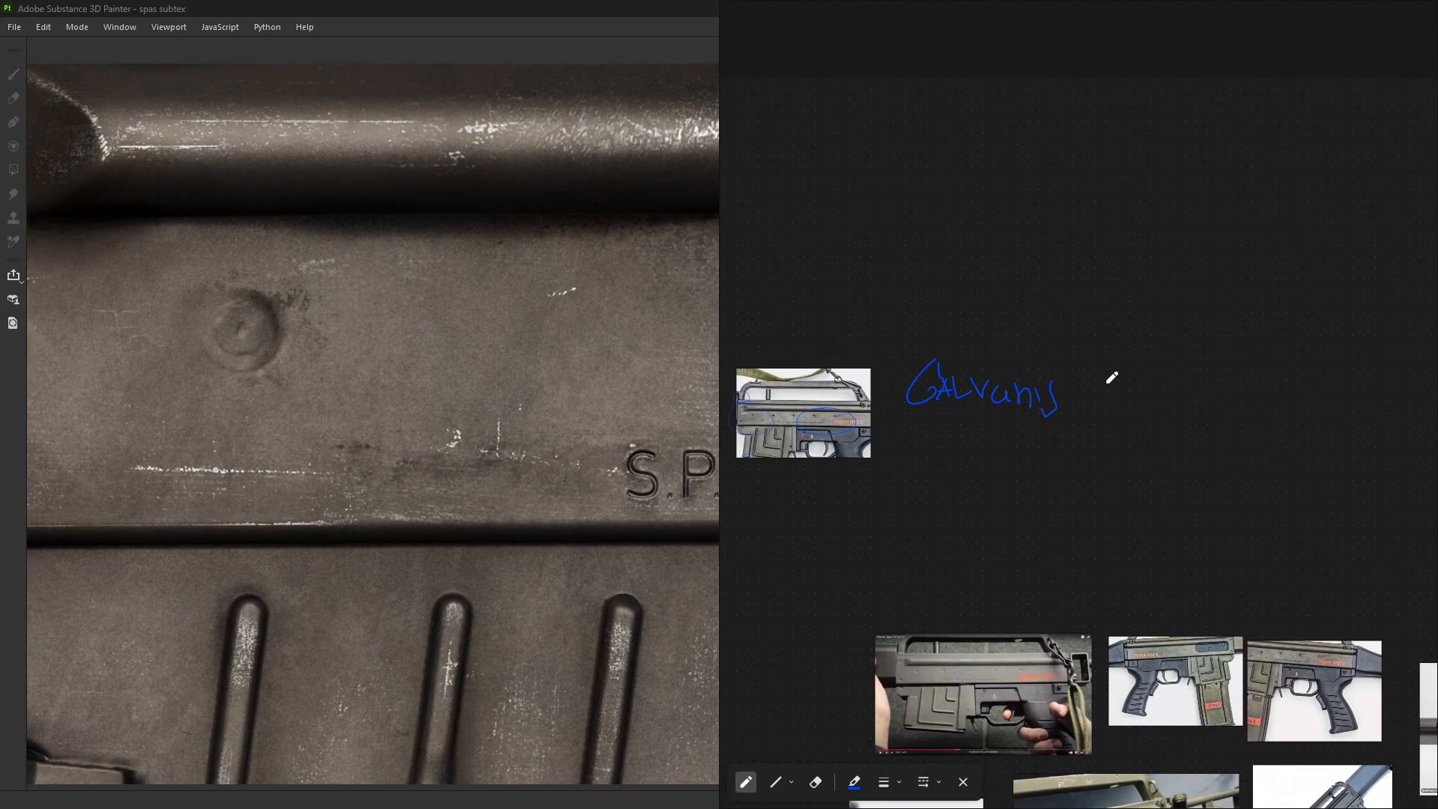
# - Draw a large blue triangle freehand on the empty board area beyond the handwritten "Galvanis" note
pyautogui.moveTo(1112, 378); pyautogui.dragTo(912, 416, button='middle')
pyautogui.moveTo(993, 346); pyautogui.dragTo(879, 541)
pyautogui.moveTo(1005, 350); pyautogui.dragTo(1070, 554)
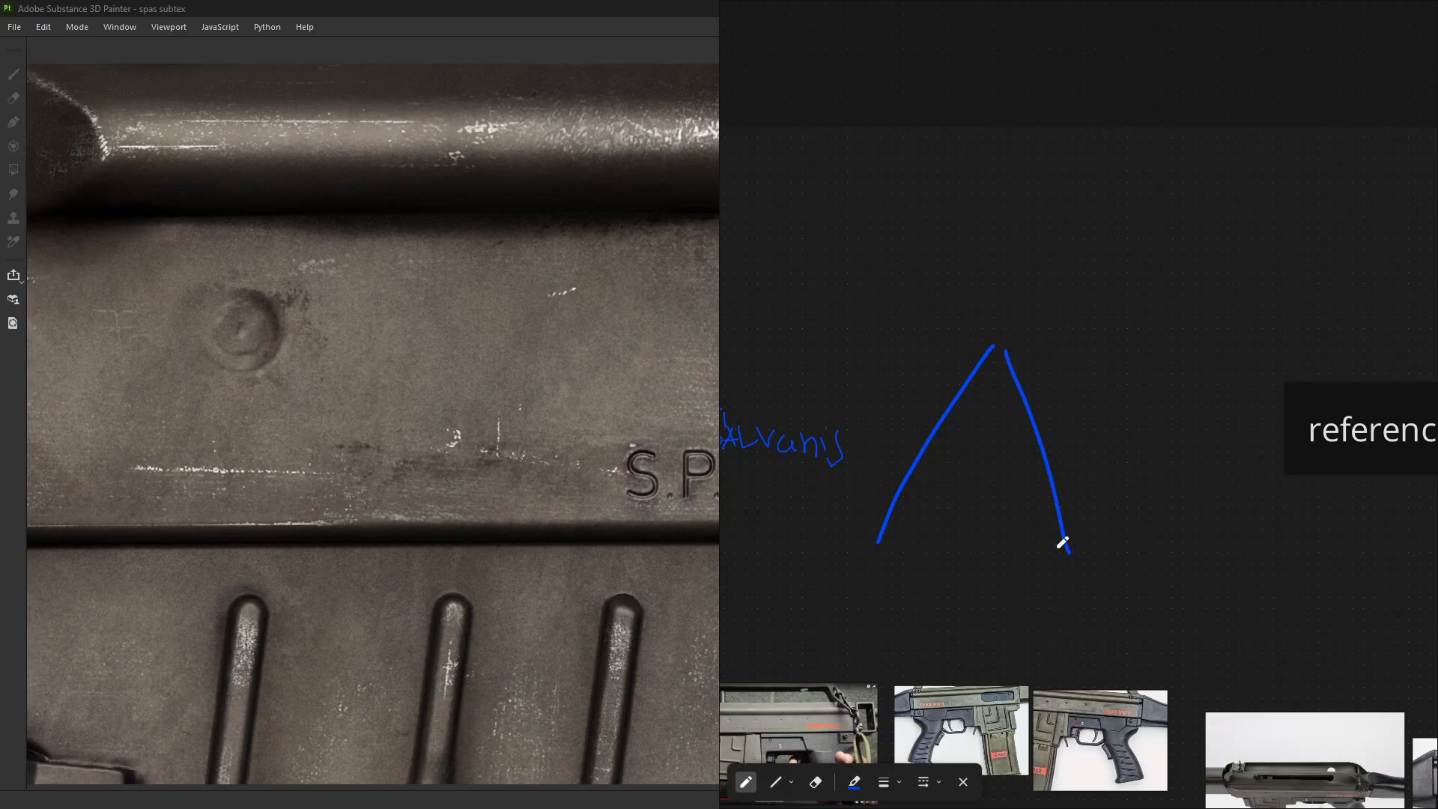
pyautogui.moveTo(865, 548); pyautogui.dragTo(1097, 536)
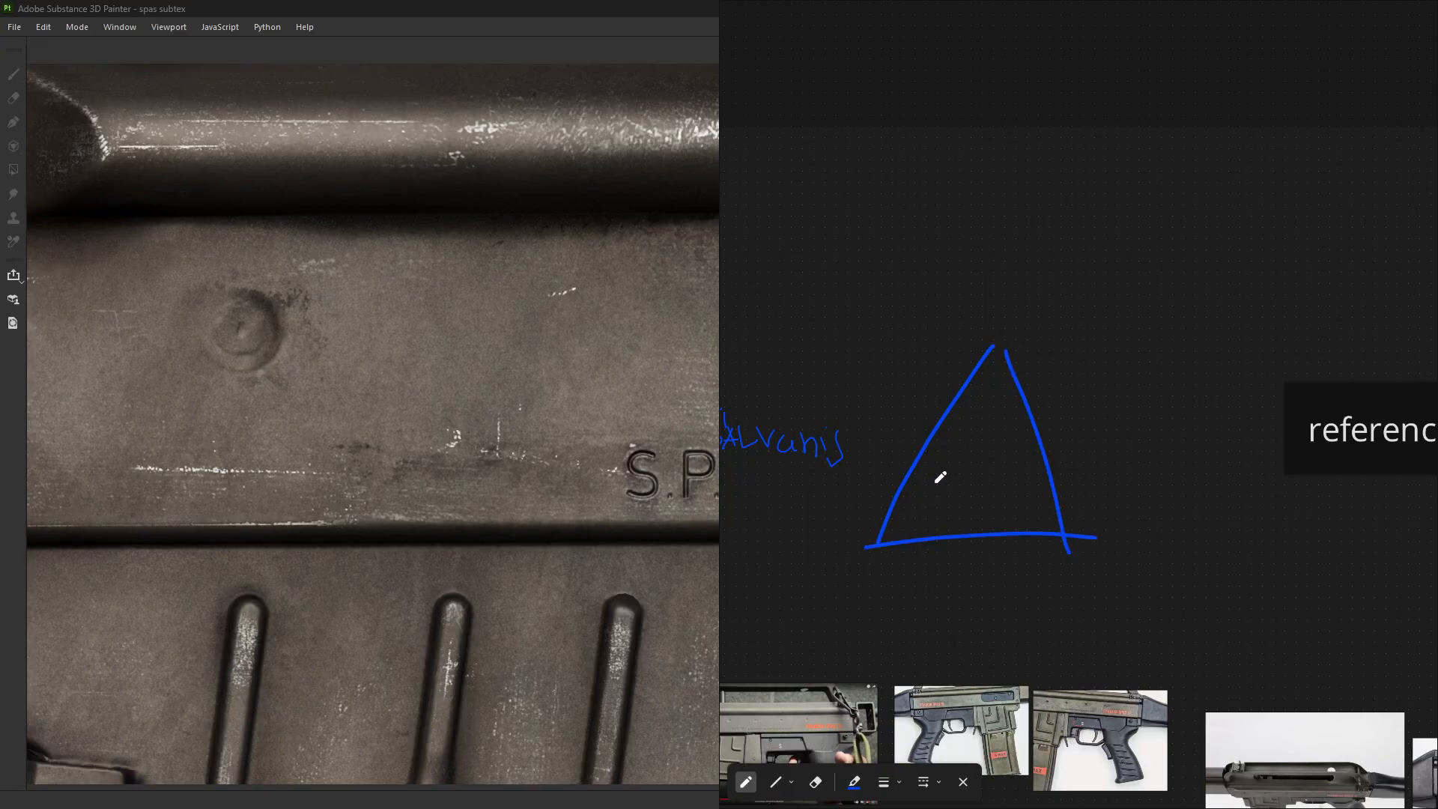
# - Divide the triangle into stacked levels with five roughly horizontal blue lines, working from the base towards the tip
pyautogui.scroll(-3, 430, 390)
pyautogui.scroll(3, 973, 508)
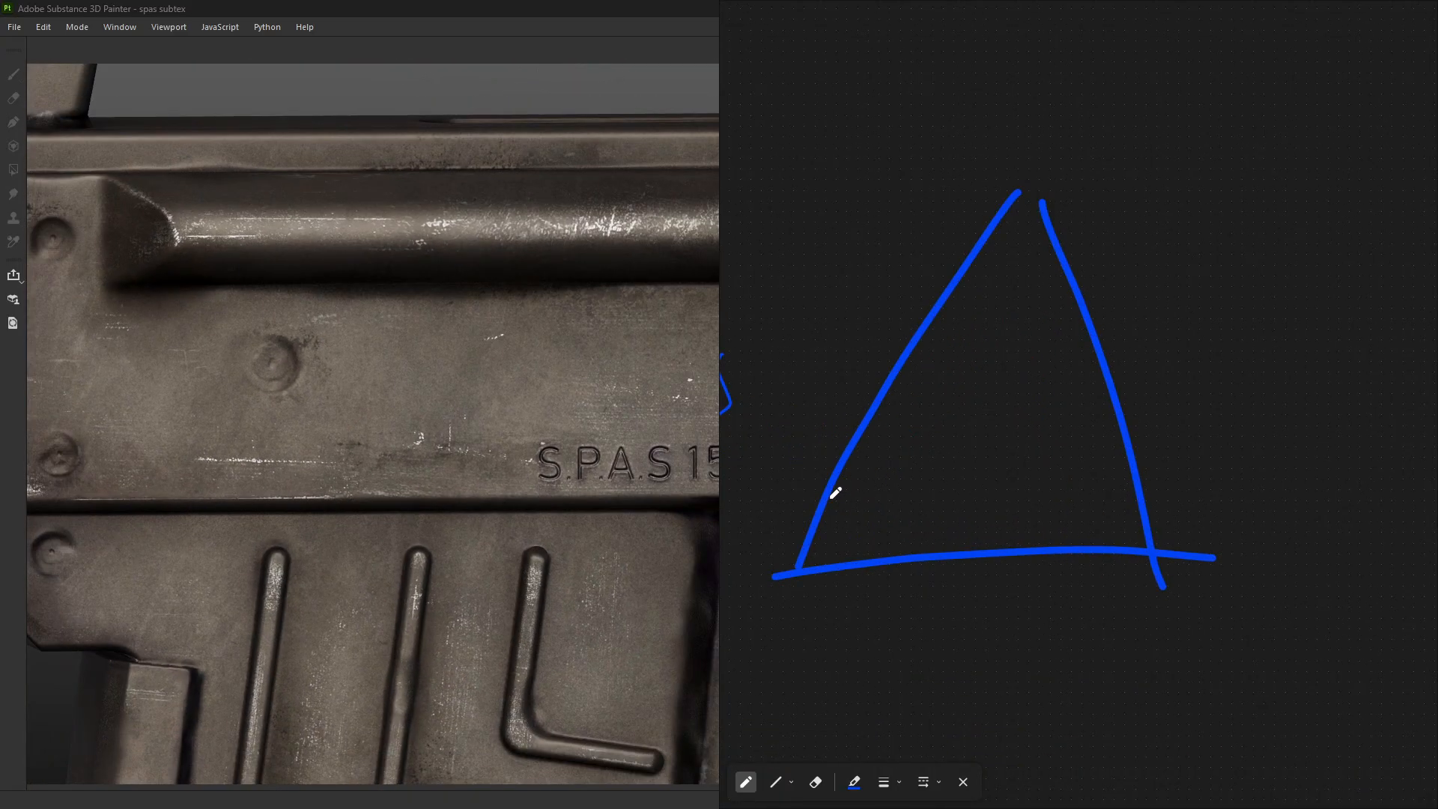
pyautogui.moveTo(833, 496); pyautogui.dragTo(1189, 478)
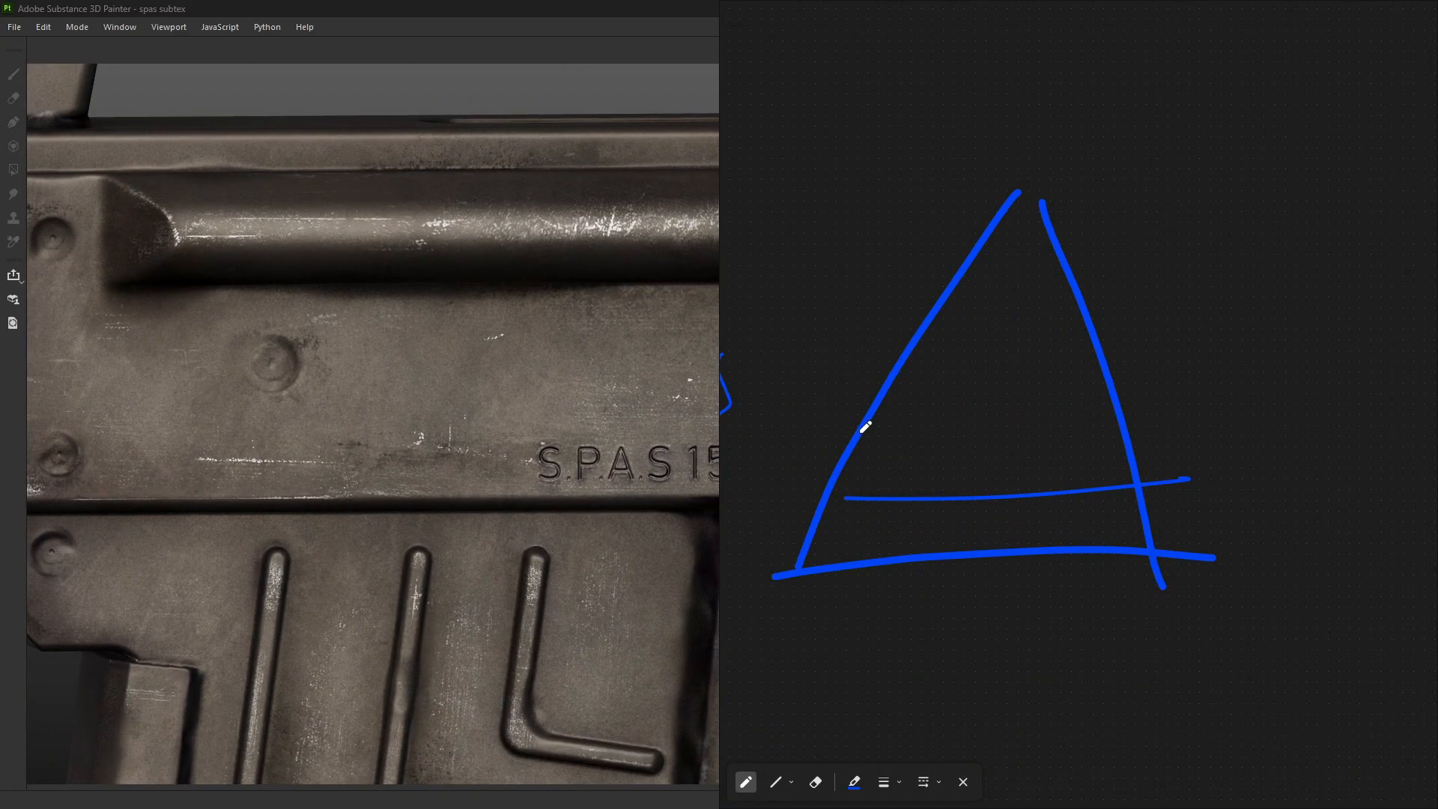
pyautogui.moveTo(862, 431); pyautogui.dragTo(1118, 427)
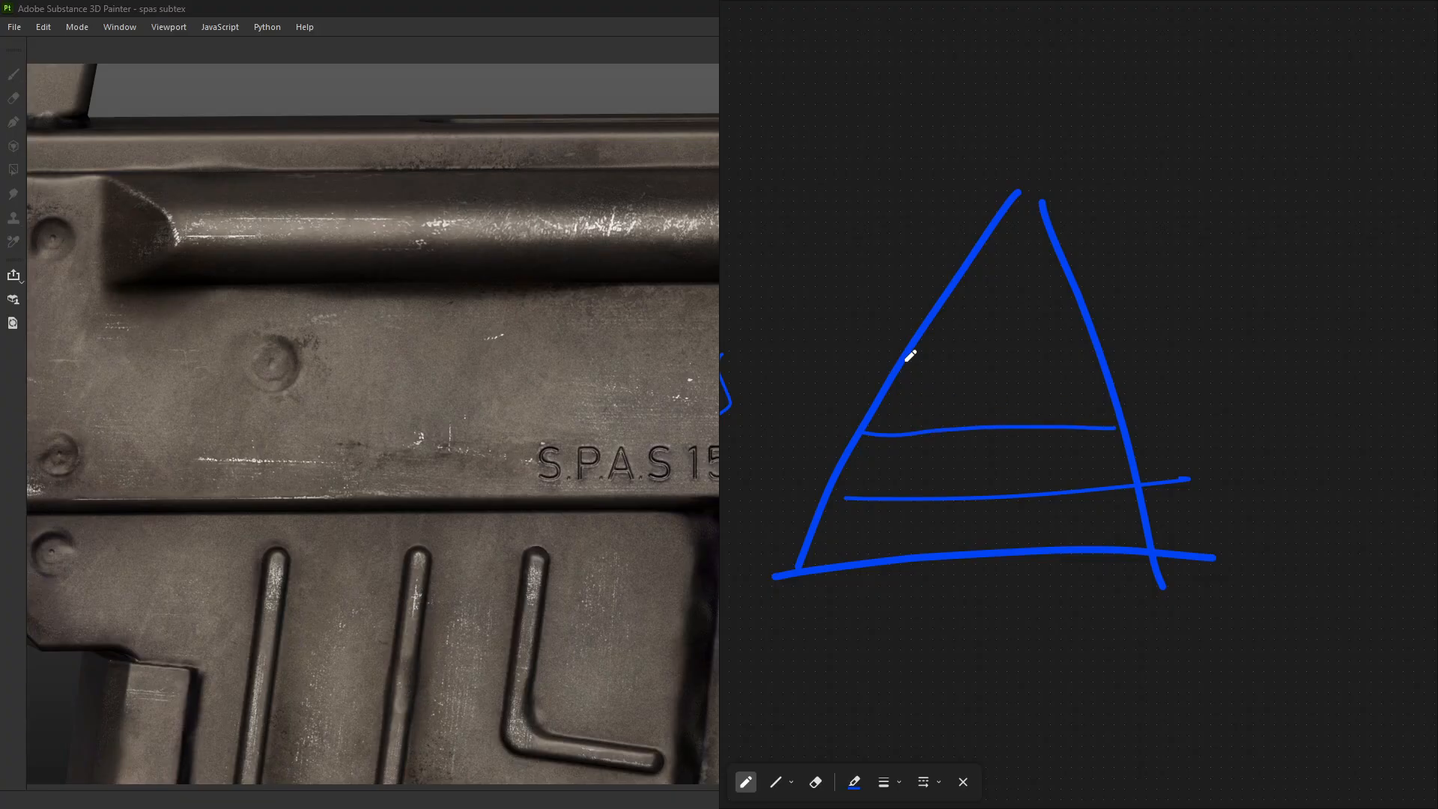
pyautogui.moveTo(901, 362); pyautogui.dragTo(1108, 359)
pyautogui.moveTo(979, 320); pyautogui.dragTo(968, 376, button='middle')
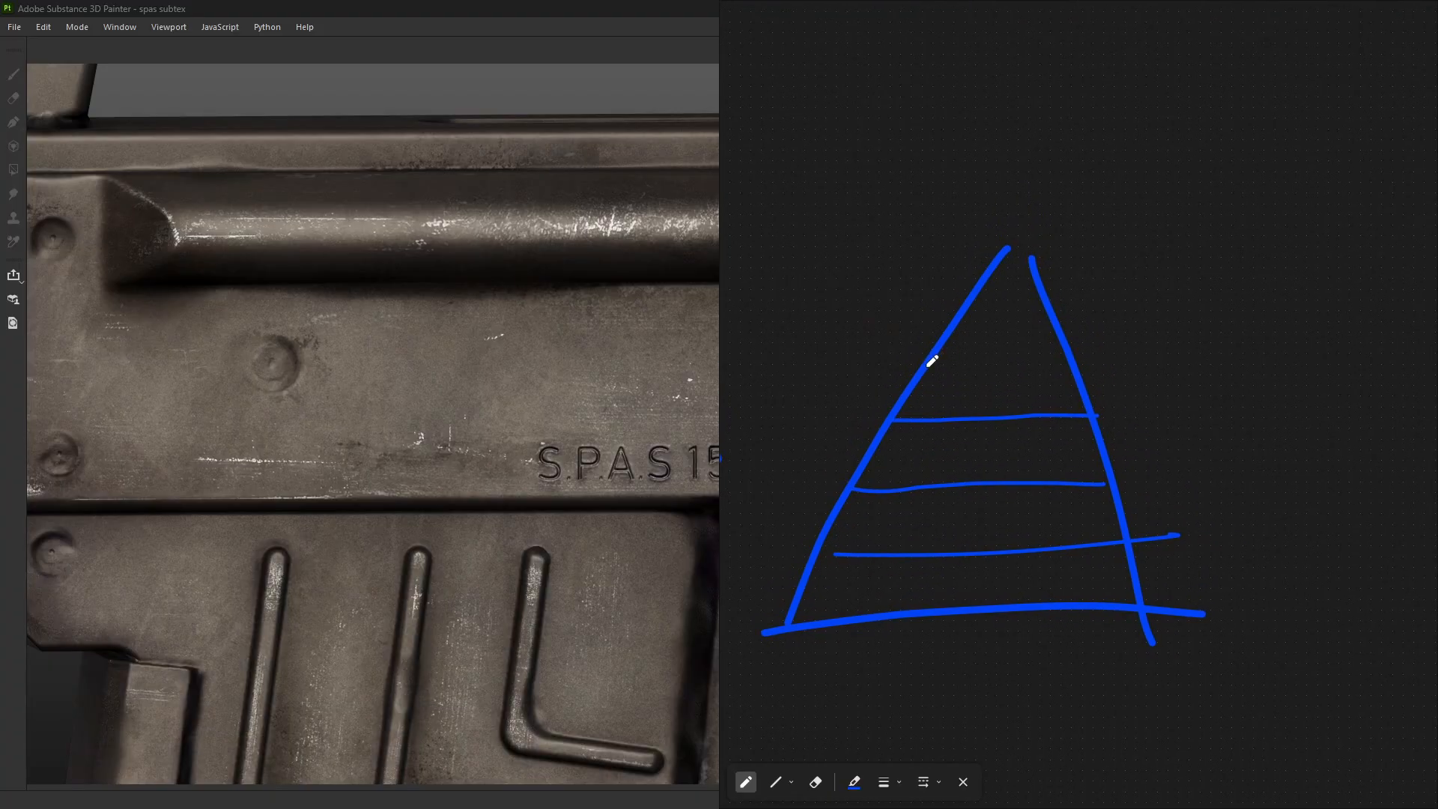
pyautogui.keyDown('ctrl'); pyautogui.scroll(2, 936, 367); pyautogui.keyUp('ctrl')
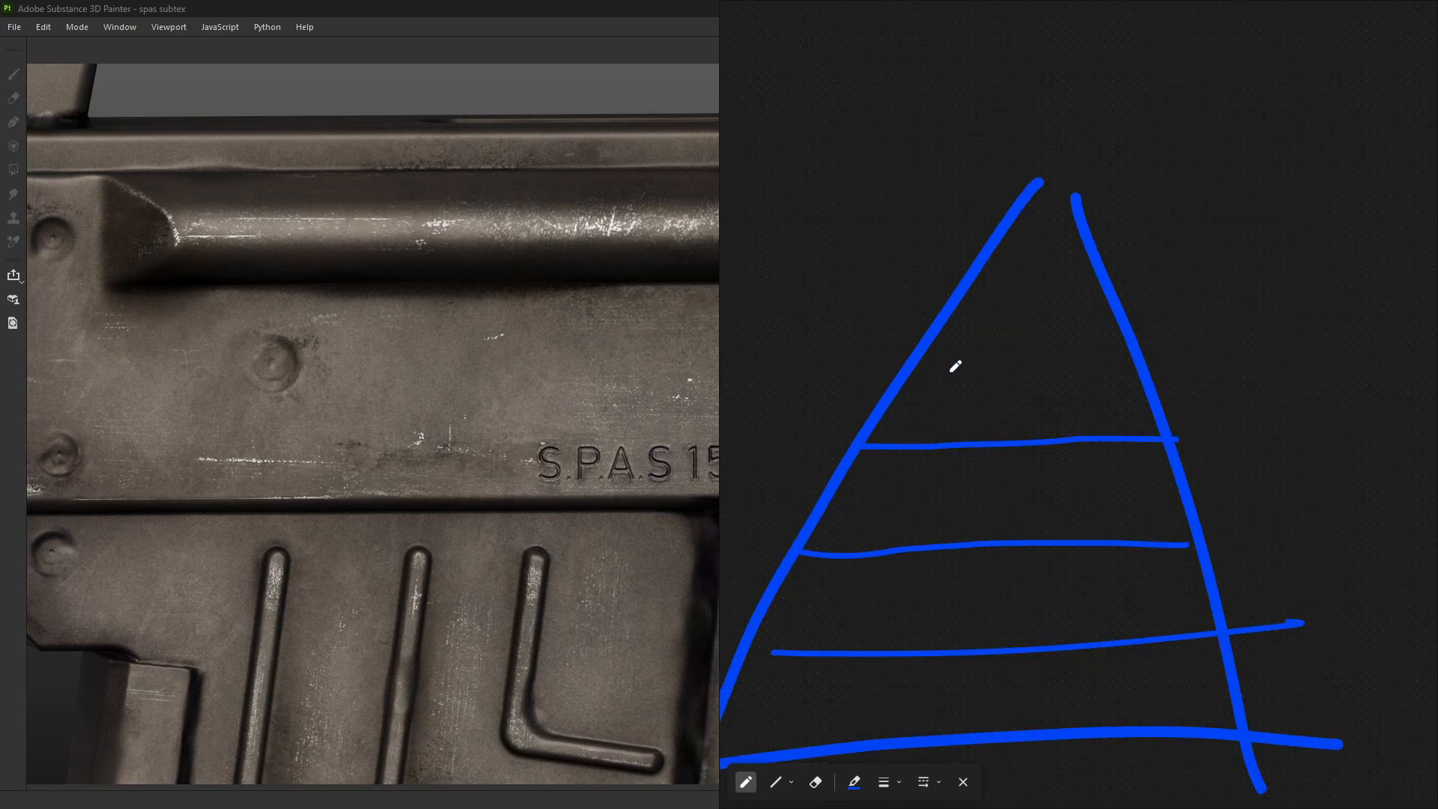
pyautogui.moveTo(925, 351); pyautogui.dragTo(1137, 344)
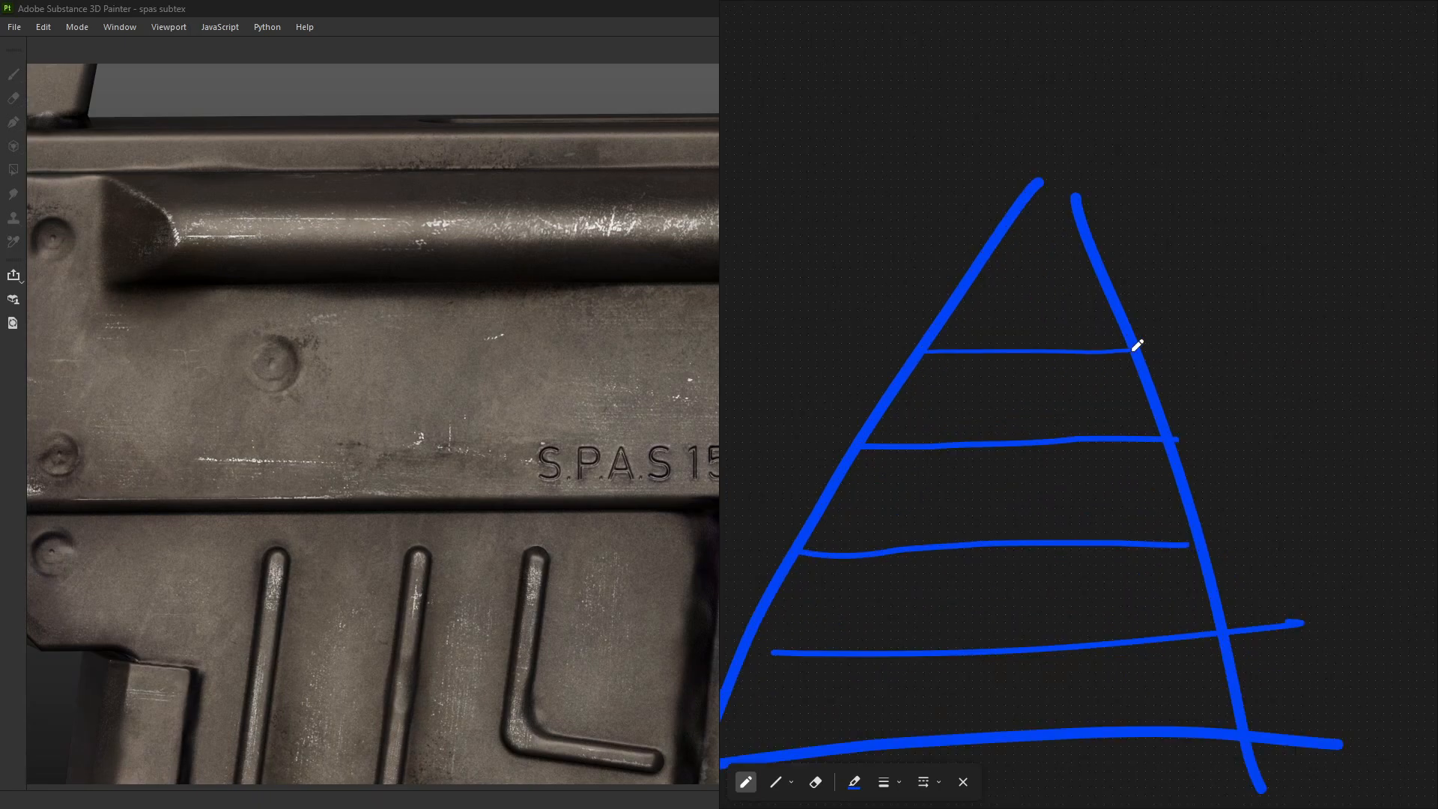
pyautogui.moveTo(962, 280); pyautogui.dragTo(1120, 280)
# - Label the pyramid's three lowest levels with handwritten initials beside its sloping side, using "D" for the third level
pyautogui.moveTo(1152, 617)
pyautogui.mouseDown(button='middle')
pyautogui.moveTo(1104, 446)
pyautogui.moveTo(959, 451)
pyautogui.mouseUp(button='middle')
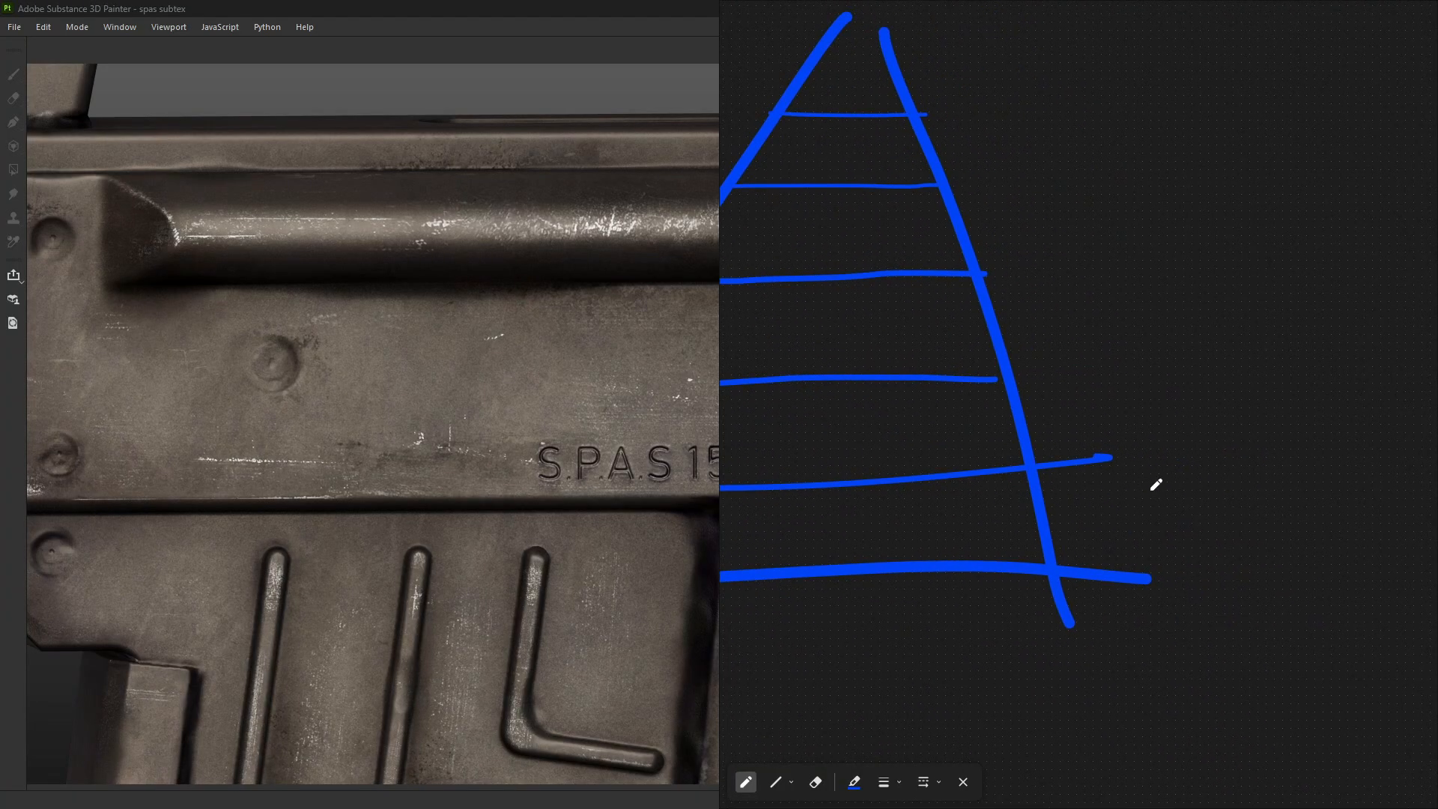
pyautogui.moveTo(1134, 477)
pyautogui.mouseDown()
pyautogui.moveTo(1138, 518)
pyautogui.moveTo(1113, 532)
pyautogui.mouseUp()
pyautogui.moveTo(1037, 417); pyautogui.dragTo(1057, 439, button='middle')
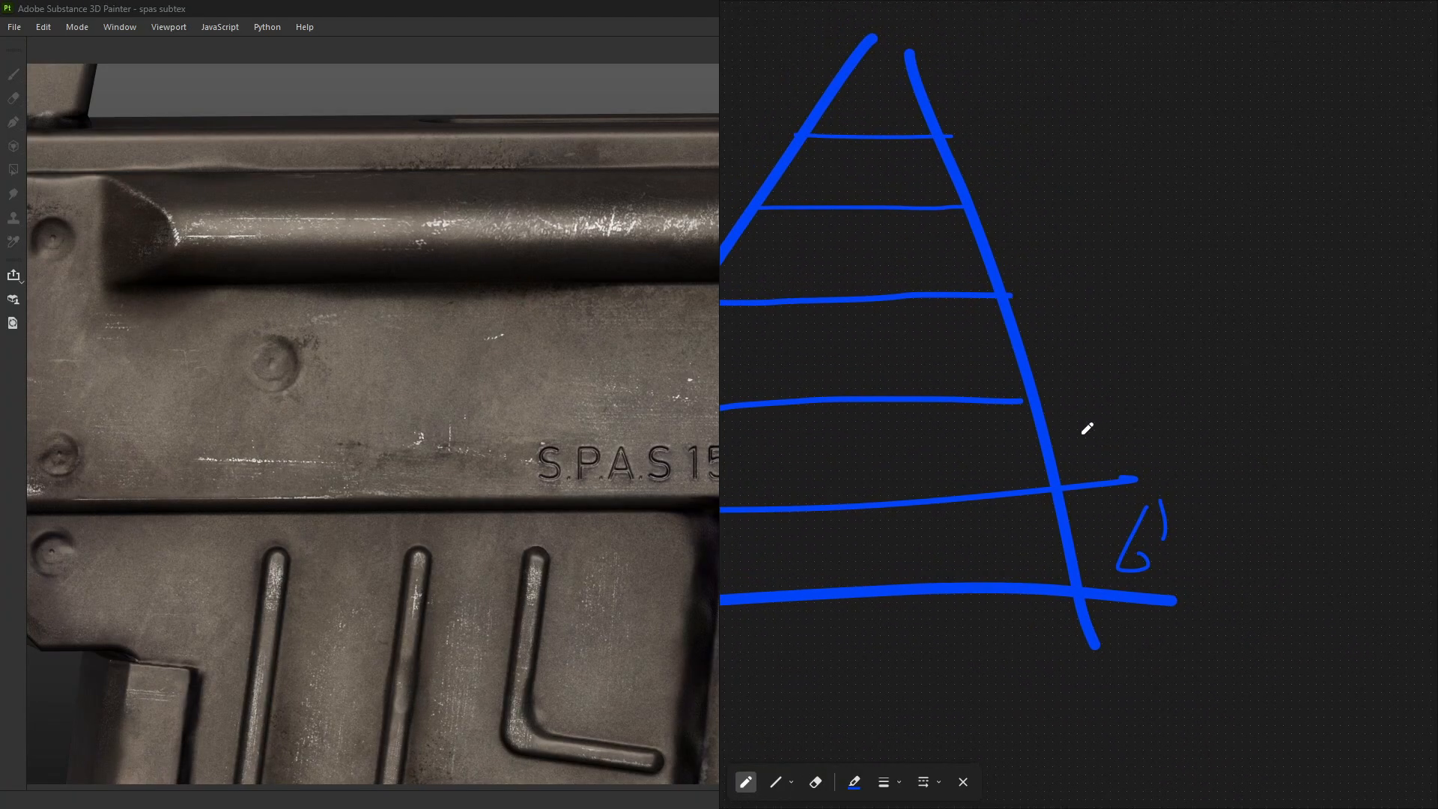
pyautogui.scroll(-1, 1078, 433)
pyautogui.moveTo(1072, 418)
pyautogui.mouseDown()
pyautogui.moveTo(1085, 477)
pyautogui.moveTo(1091, 463)
pyautogui.mouseUp()
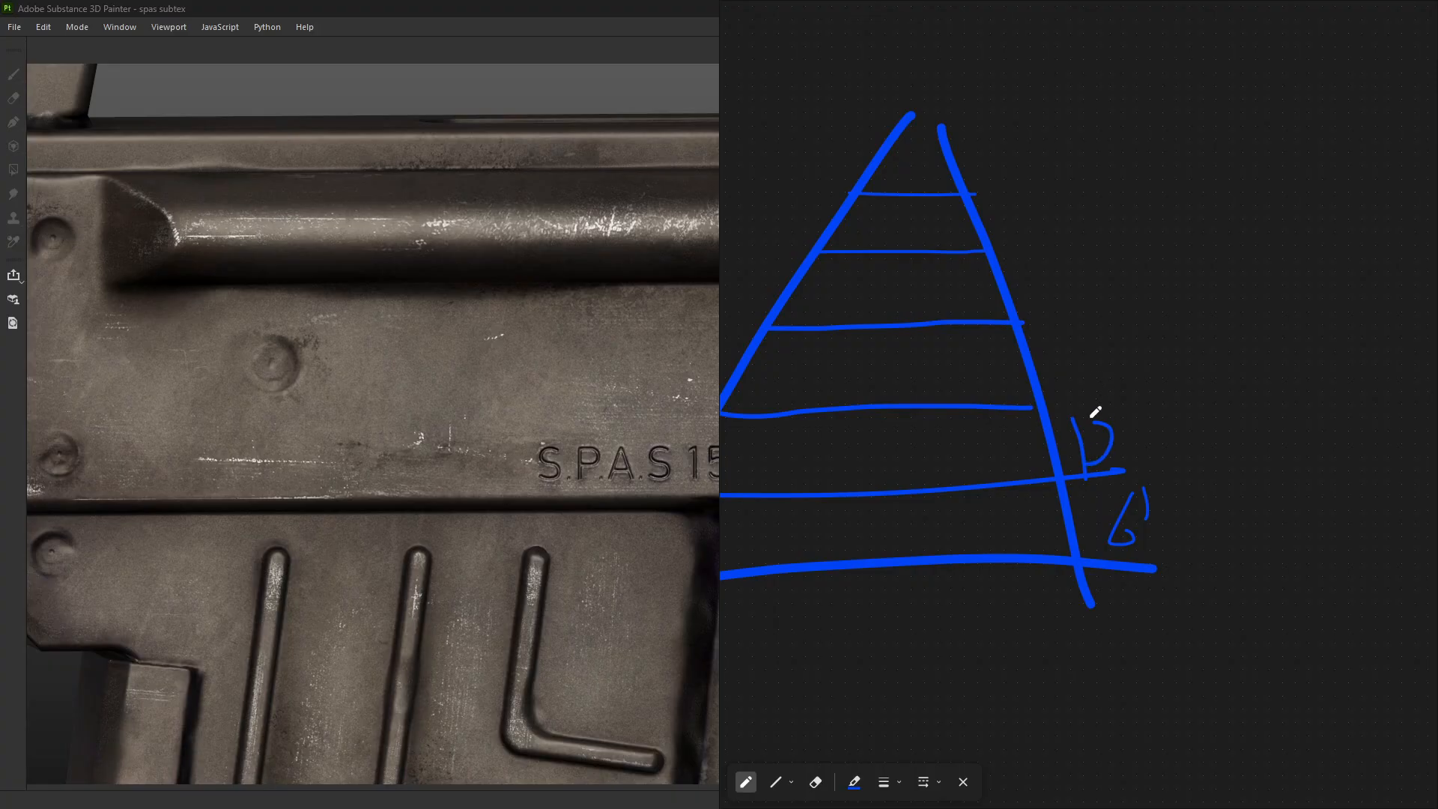
pyautogui.scroll(3, 1086, 416)
pyautogui.moveTo(1009, 279); pyautogui.dragTo(1107, 436, button='middle')
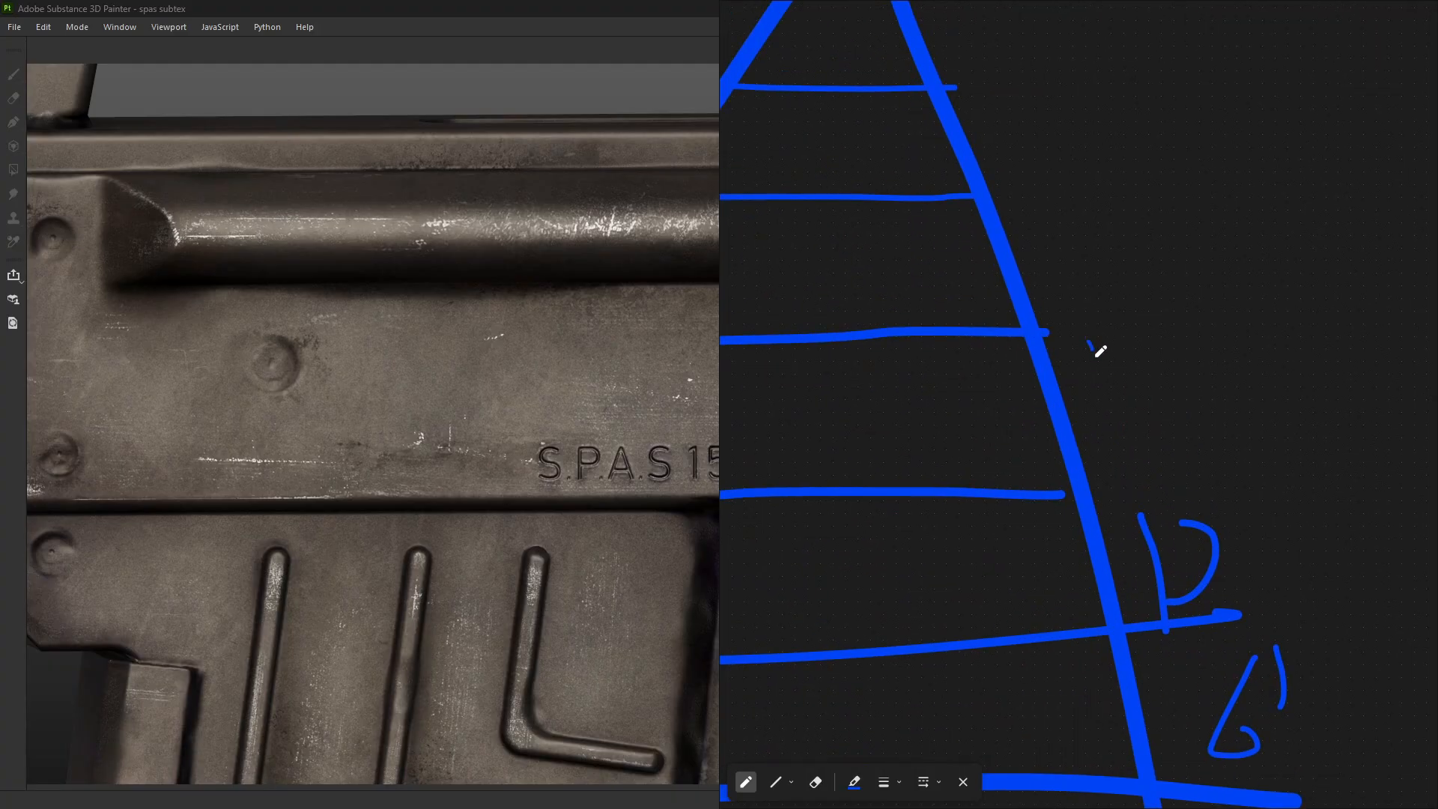
pyautogui.moveTo(1090, 342)
pyautogui.mouseDown()
pyautogui.moveTo(1110, 424)
pyautogui.moveTo(1175, 383)
pyautogui.moveTo(1121, 424)
pyautogui.mouseUp()
# - Handwrite the label "Dust" beside the fourth level of the pyramid
pyautogui.moveTo(1074, 323); pyautogui.dragTo(1101, 392, button='middle')
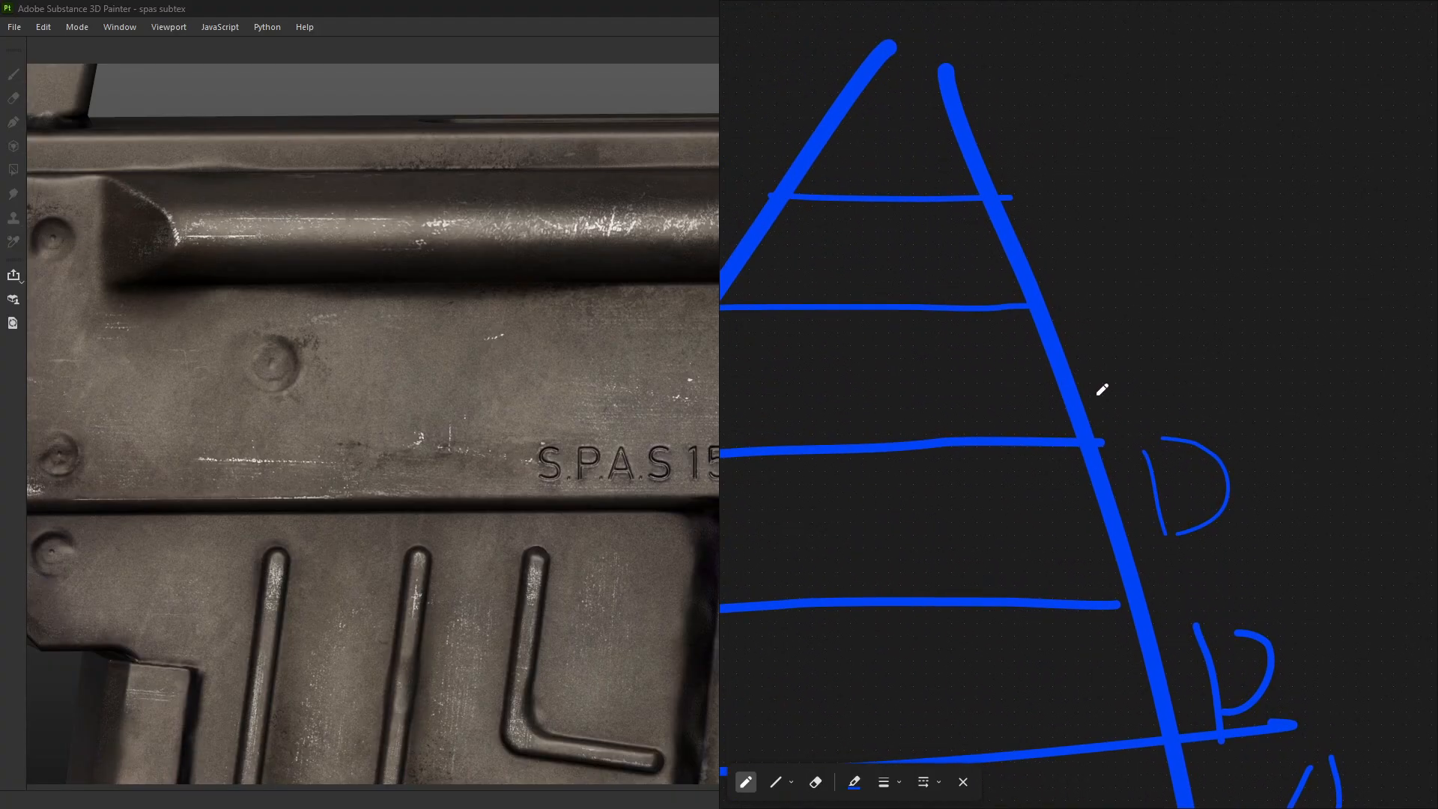
pyautogui.moveTo(1115, 306); pyautogui.dragTo(1141, 390)
pyautogui.moveTo(1147, 304)
pyautogui.mouseDown()
pyautogui.moveTo(1193, 330)
pyautogui.moveTo(1151, 391)
pyautogui.mouseUp()
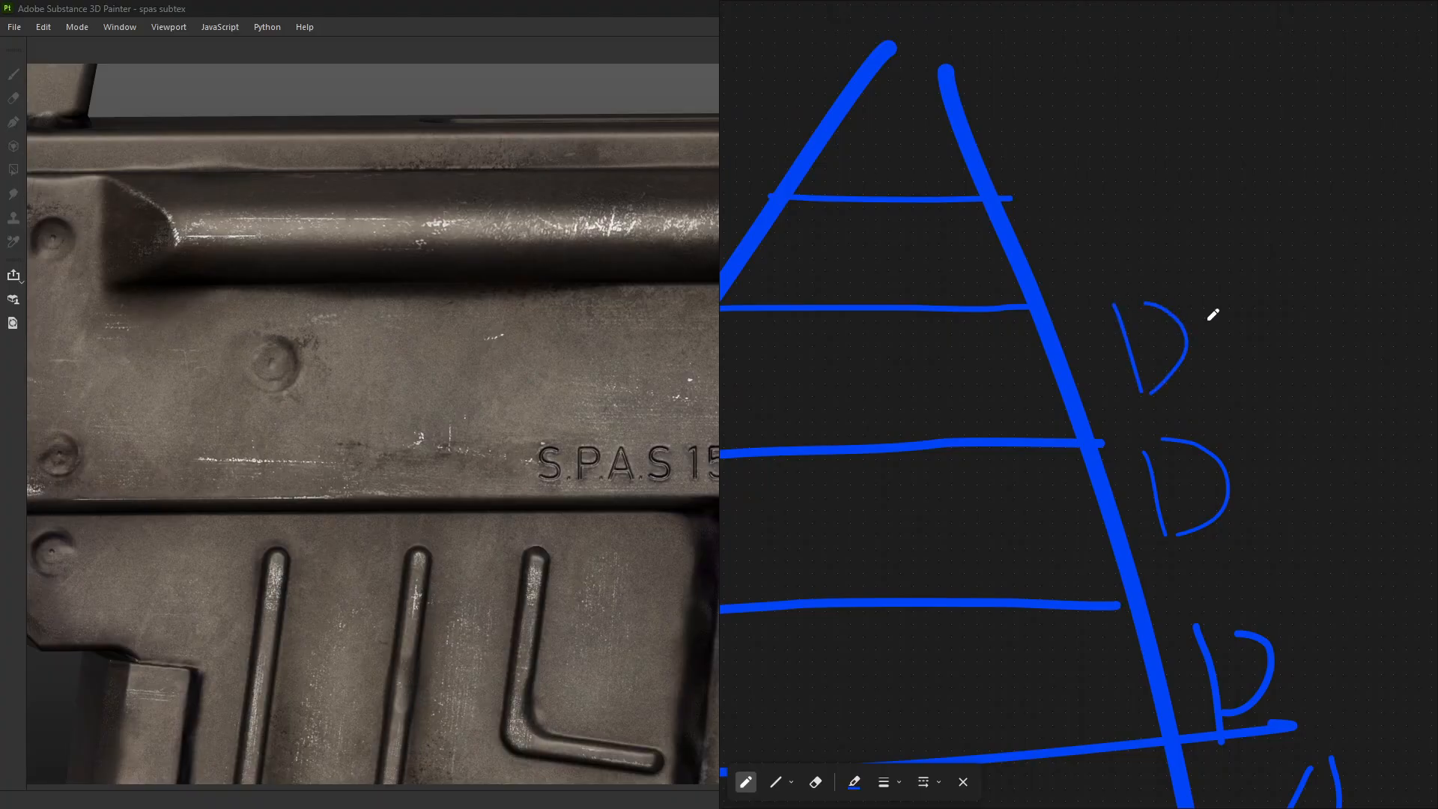
pyautogui.moveTo(1210, 315)
pyautogui.mouseDown()
pyautogui.moveTo(1228, 367)
pyautogui.moveTo(1268, 365)
pyautogui.mouseUp()
pyautogui.moveTo(1303, 315); pyautogui.dragTo(1278, 388)
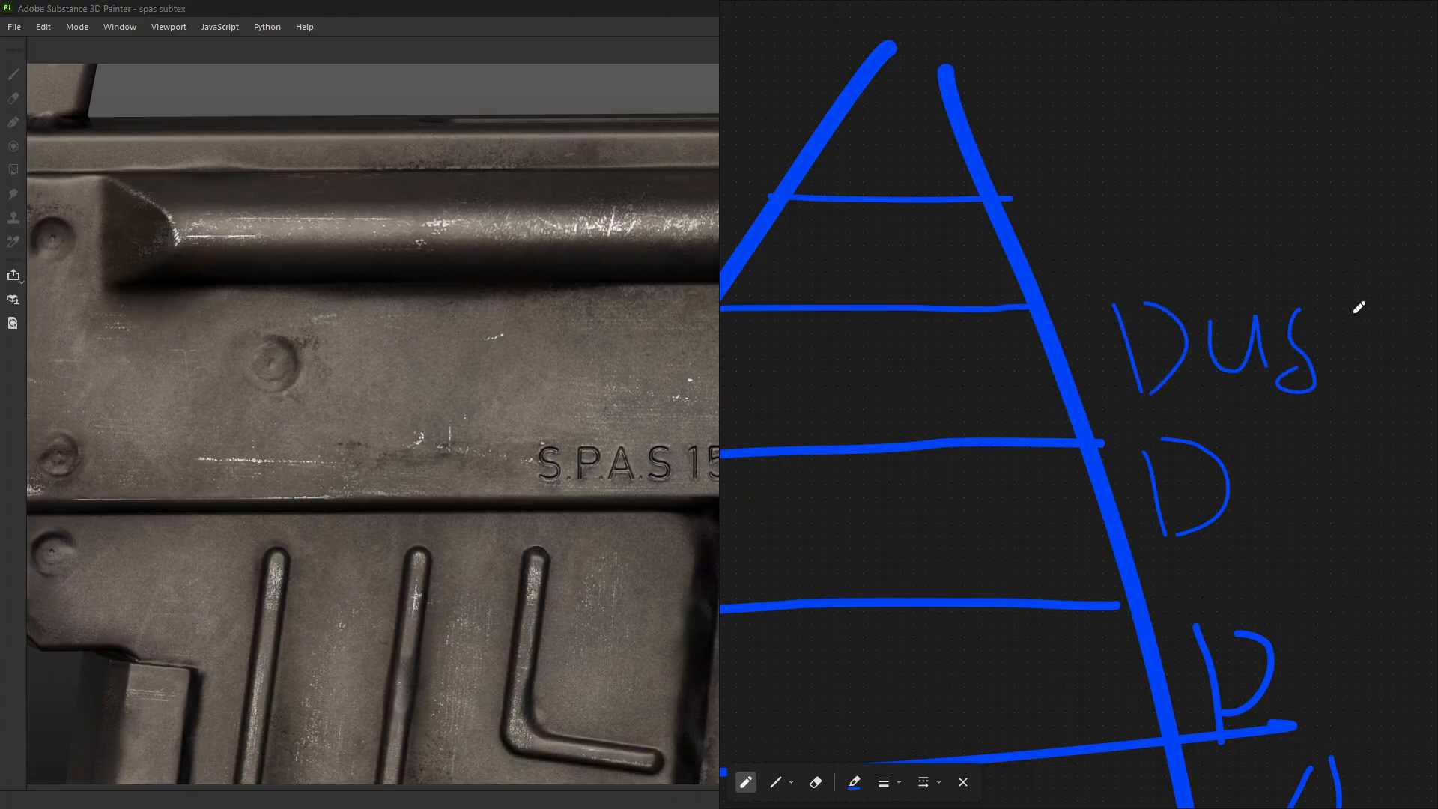
pyautogui.moveTo(1349, 312)
pyautogui.mouseDown()
pyautogui.moveTo(1369, 377)
pyautogui.moveTo(1391, 346)
pyautogui.mouseUp()
# - Handwrite the label "Stain" beside the fifth level of the pyramid, just above the Dust label
pyautogui.moveTo(1137, 304); pyautogui.dragTo(1107, 397, button='middle')
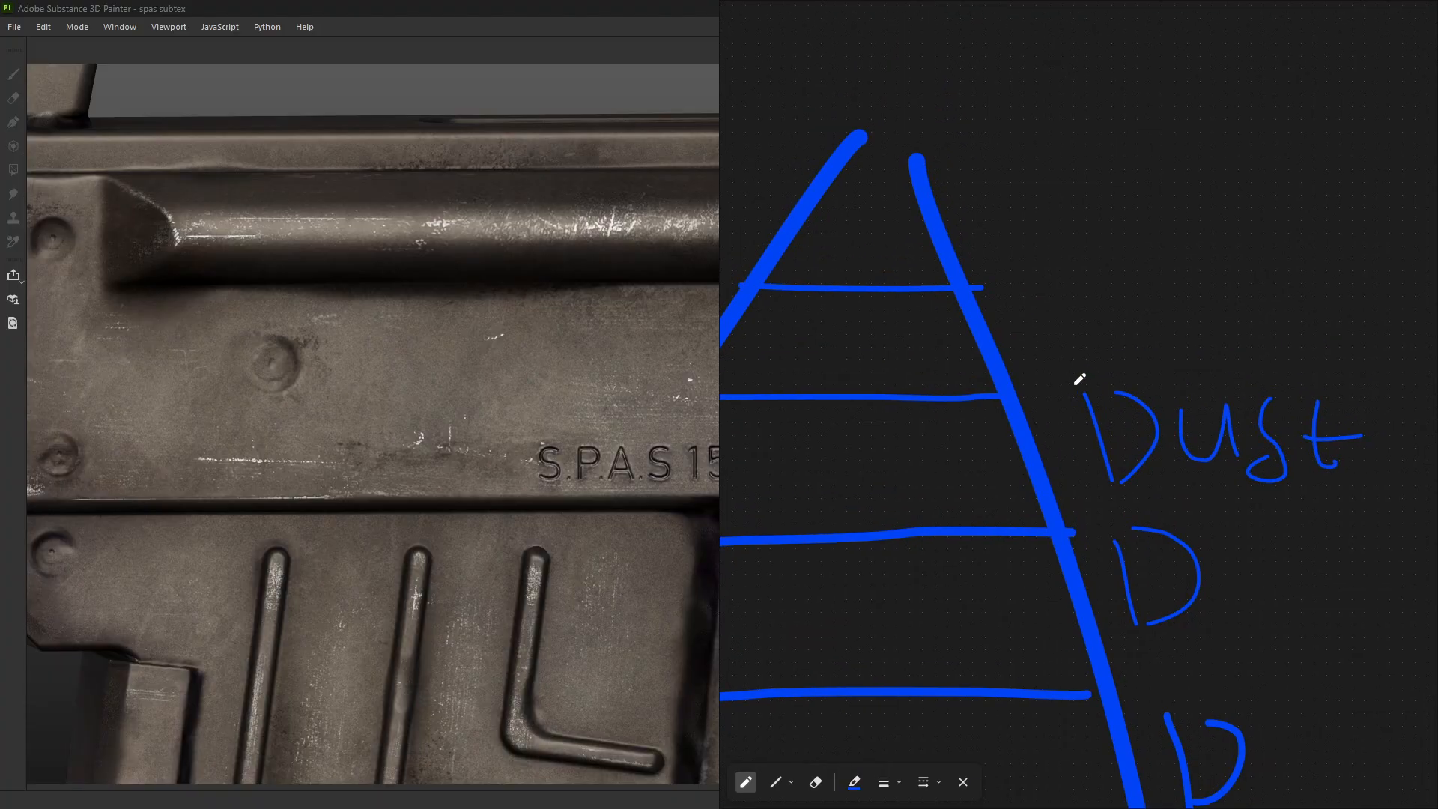
pyautogui.scroll(-2, 1075, 384)
pyautogui.moveTo(1053, 359); pyautogui.dragTo(1100, 343, button='middle')
pyautogui.scroll(1, 1086, 296)
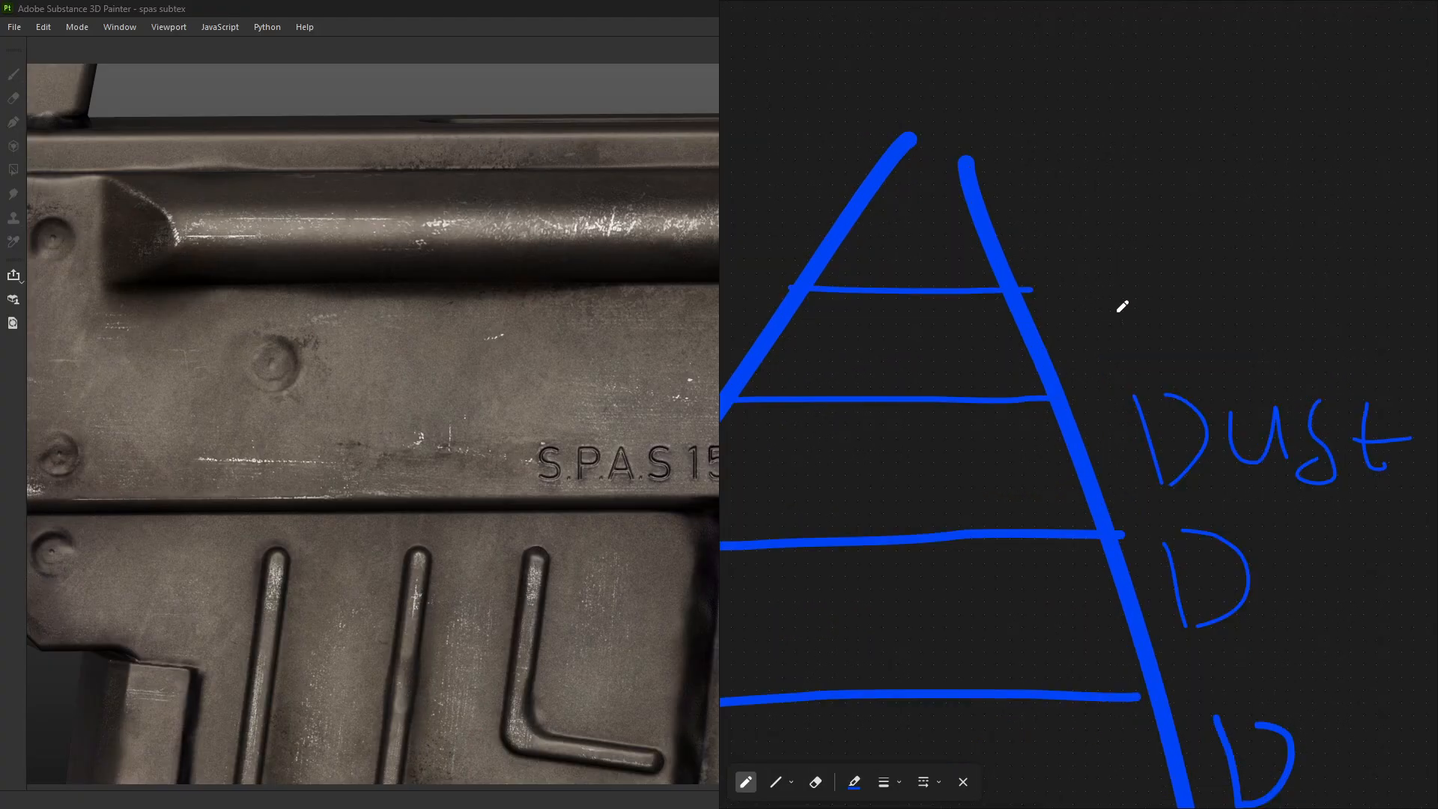
pyautogui.moveTo(1116, 306)
pyautogui.mouseDown()
pyautogui.moveTo(1080, 369)
pyautogui.moveTo(1145, 365)
pyautogui.moveTo(1148, 334)
pyautogui.moveTo(1211, 364)
pyautogui.moveTo(1277, 360)
pyautogui.mouseUp()
pyautogui.scroll(-5, 1236, 359)
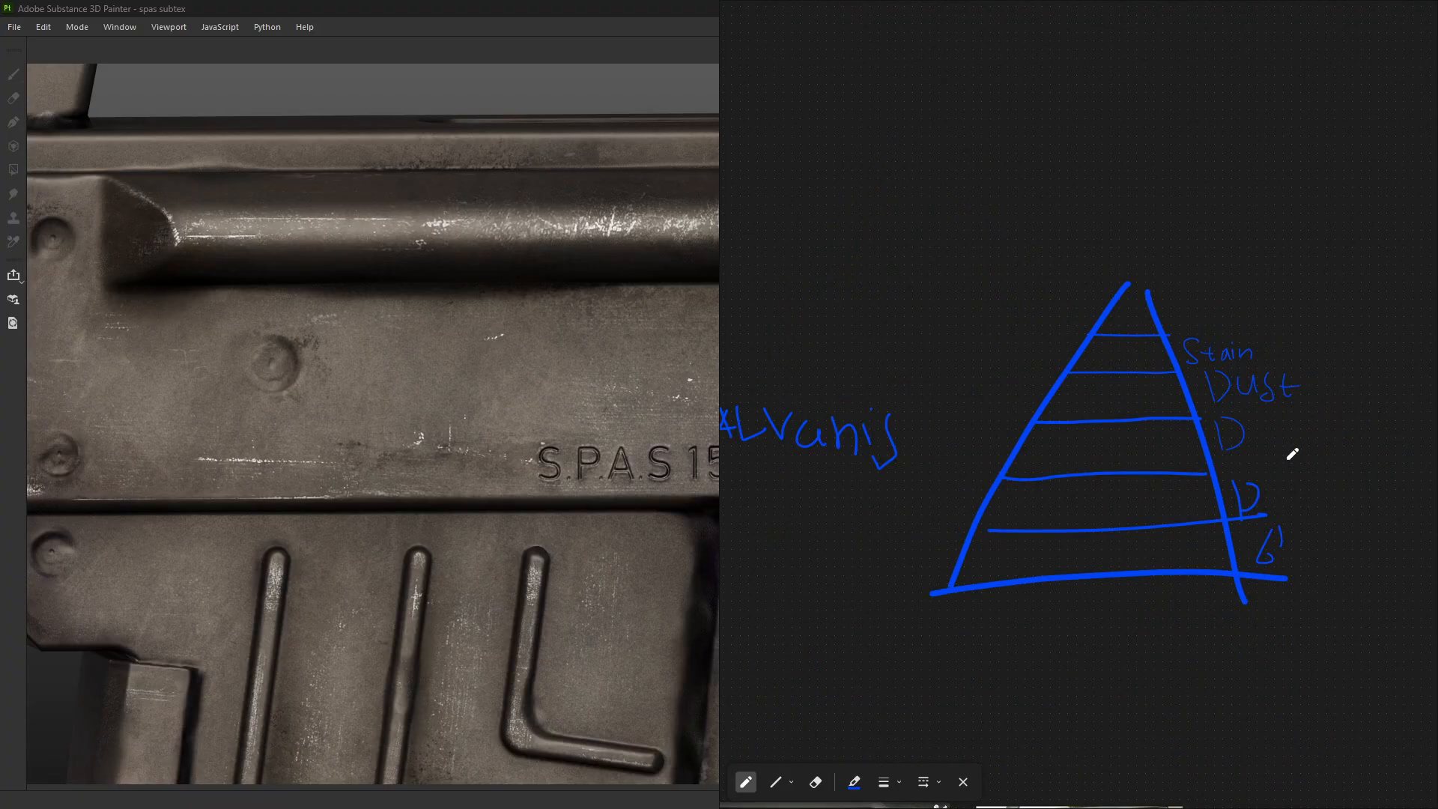
pyautogui.moveTo(1151, 538); pyautogui.dragTo(1077, 524, button='middle')
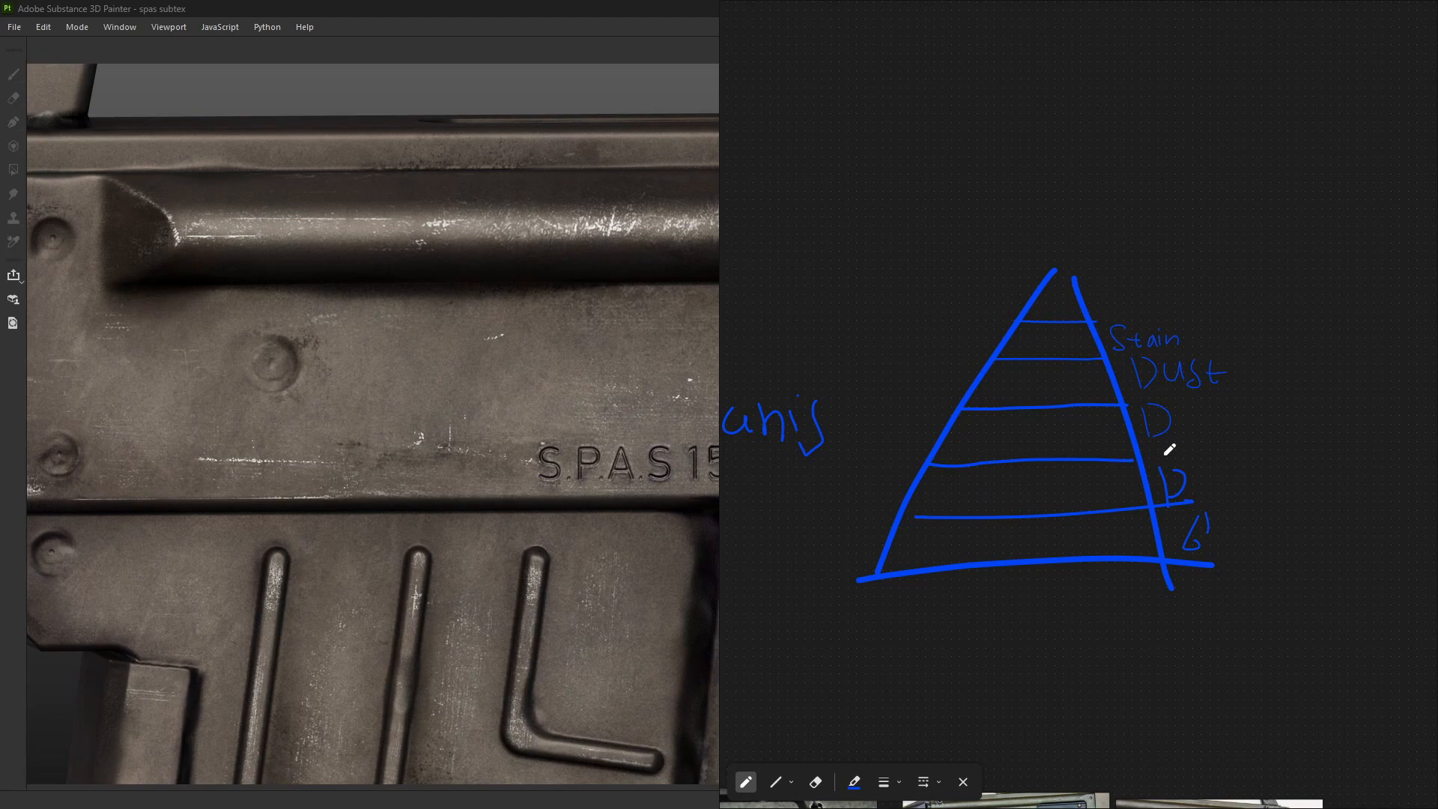
# - Switch to the full-size Substance 3D Painter window and bring back the layer stack and texture set list around the receiver
pyautogui.click(1386, 10)
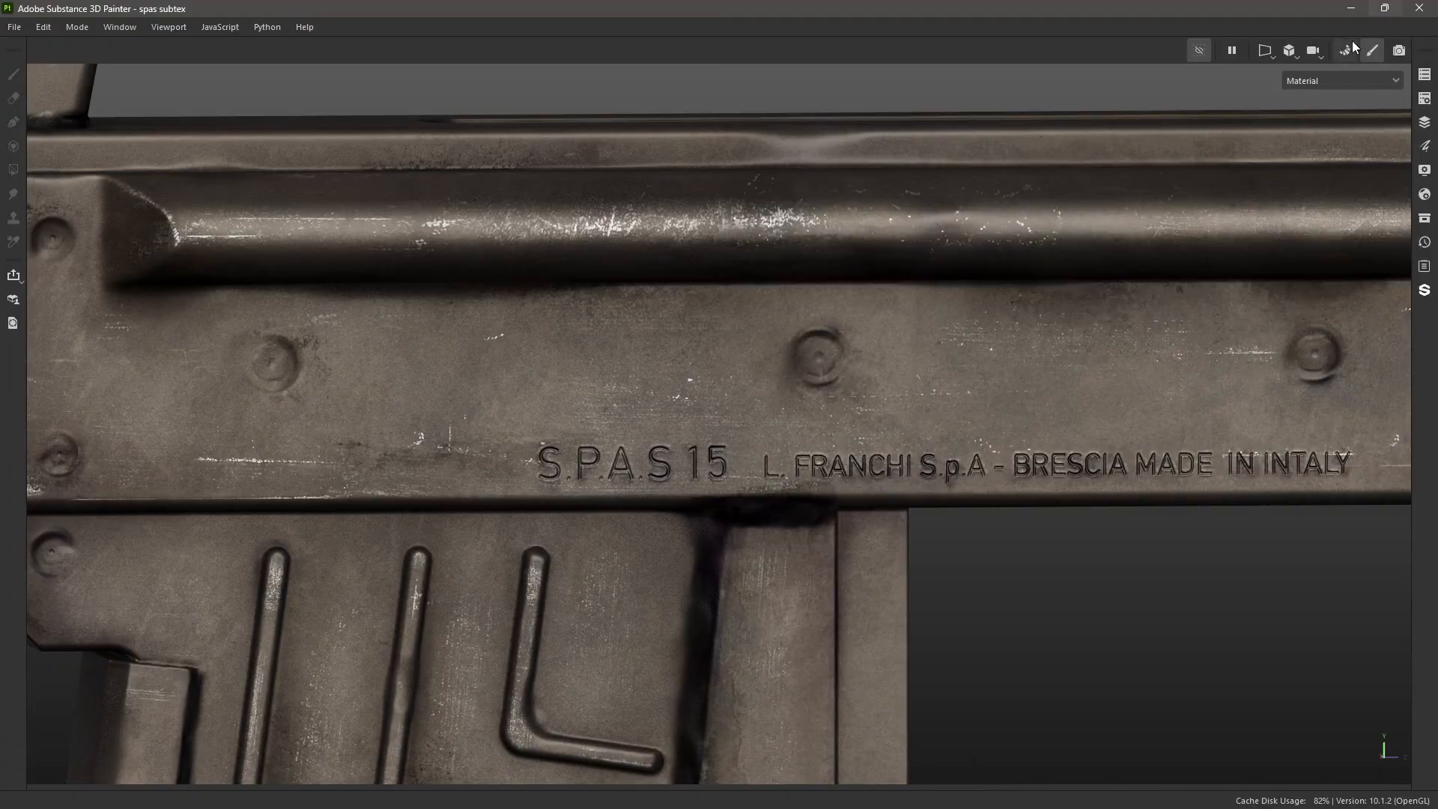
pyautogui.scroll(-3, 576, 516)
pyautogui.moveTo(569, 527)
pyautogui.keyDown('alt'); pyautogui.mouseDown(button='middle')
pyautogui.moveTo(525, 469)
pyautogui.moveTo(636, 452)
pyautogui.moveTo(676, 392)
pyautogui.mouseUp(button='middle'); pyautogui.keyUp('alt')
pyautogui.press('Tab')
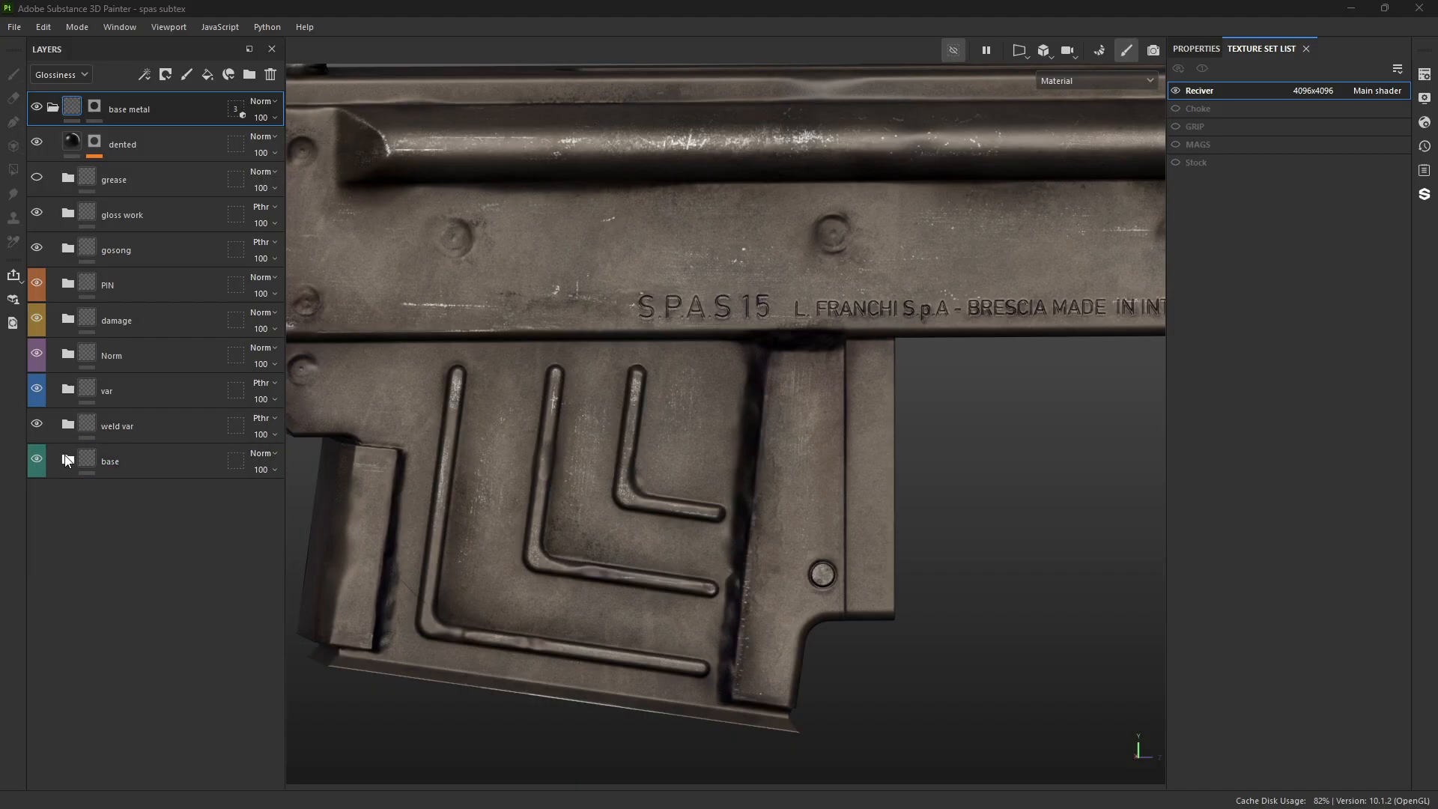
# - Expand the base folder, look through its layers down to the bottom base fill, and collapse the folder again
pyautogui.click(150, 460)
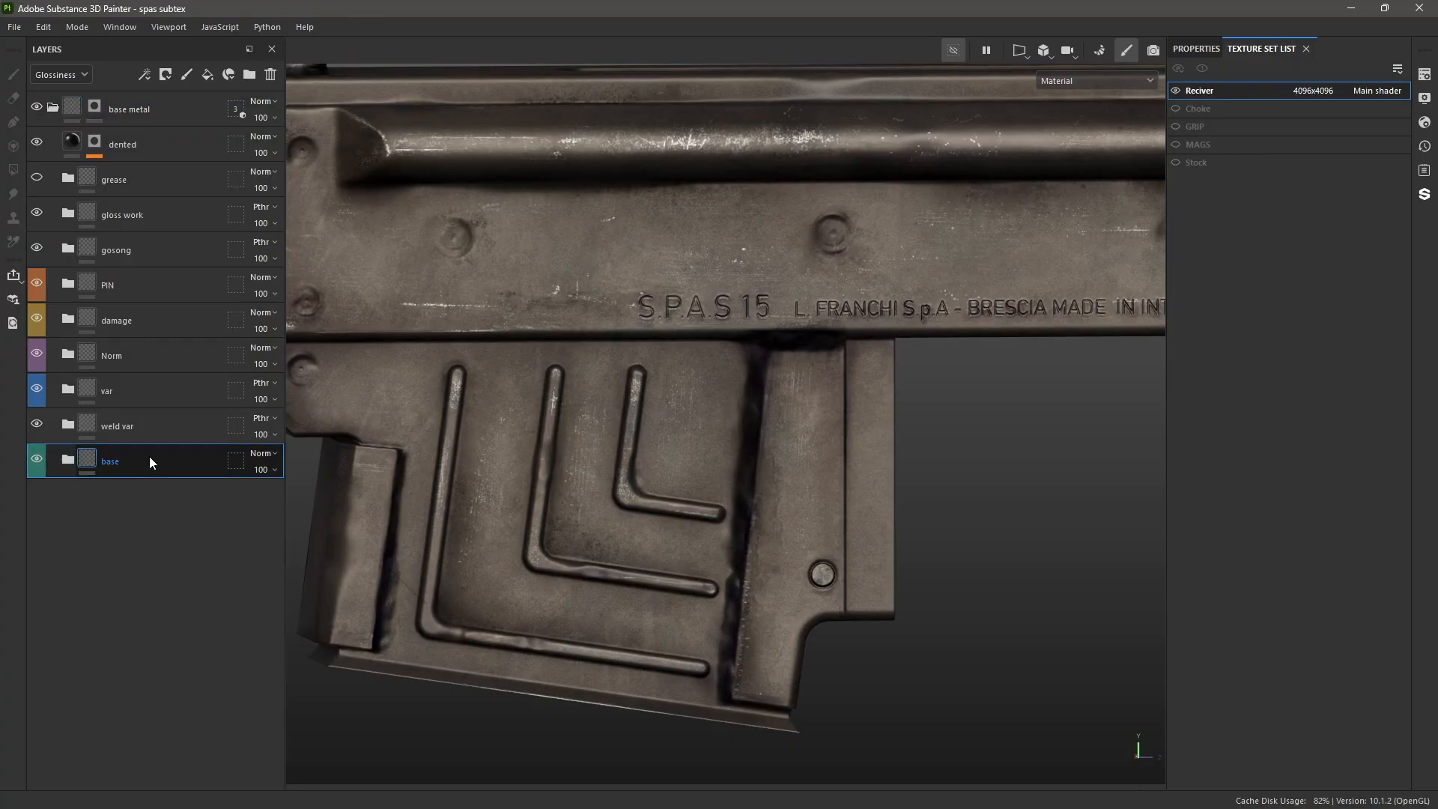
pyautogui.click(153, 391)
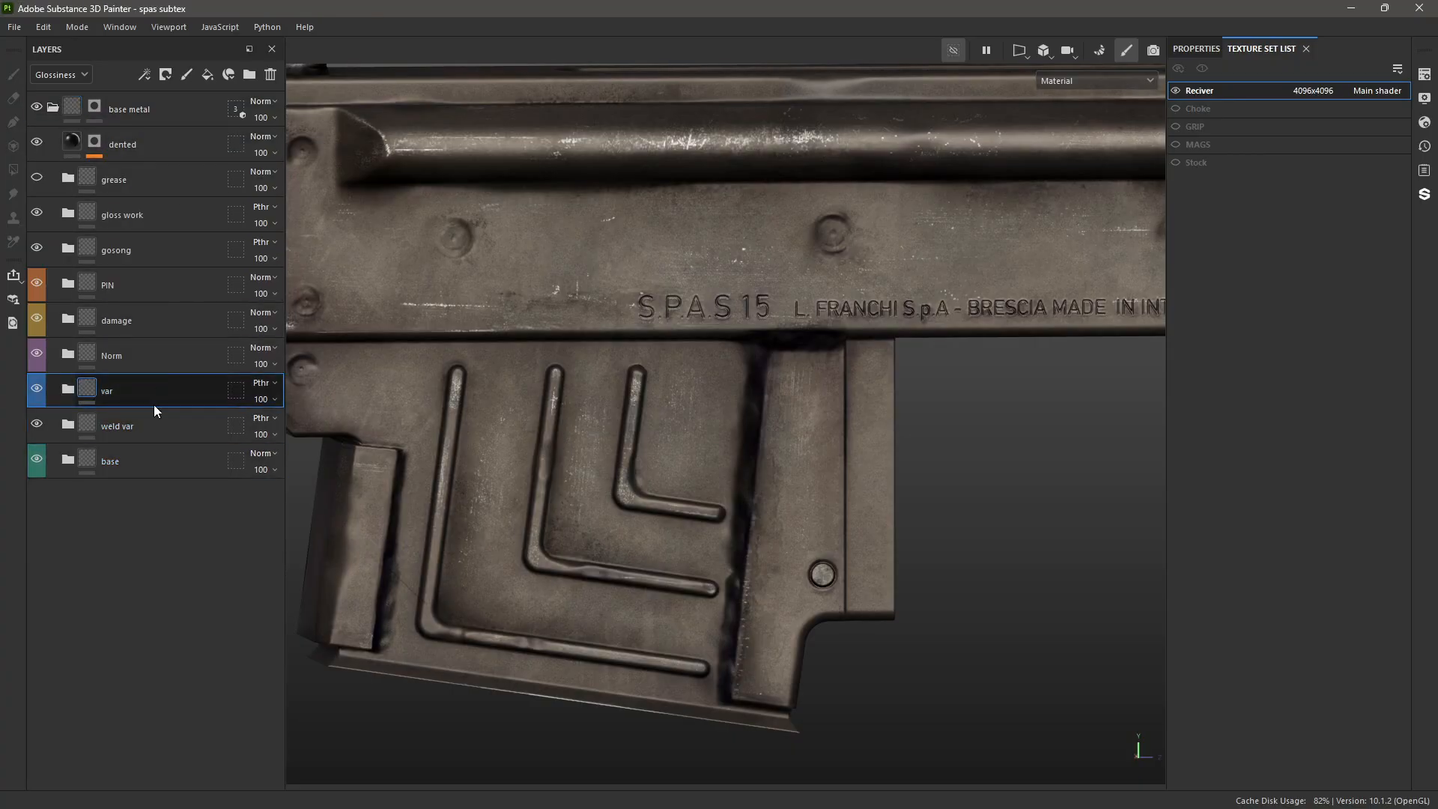
pyautogui.click(145, 461)
pyautogui.click(69, 459)
pyautogui.scroll(-2, 114, 645)
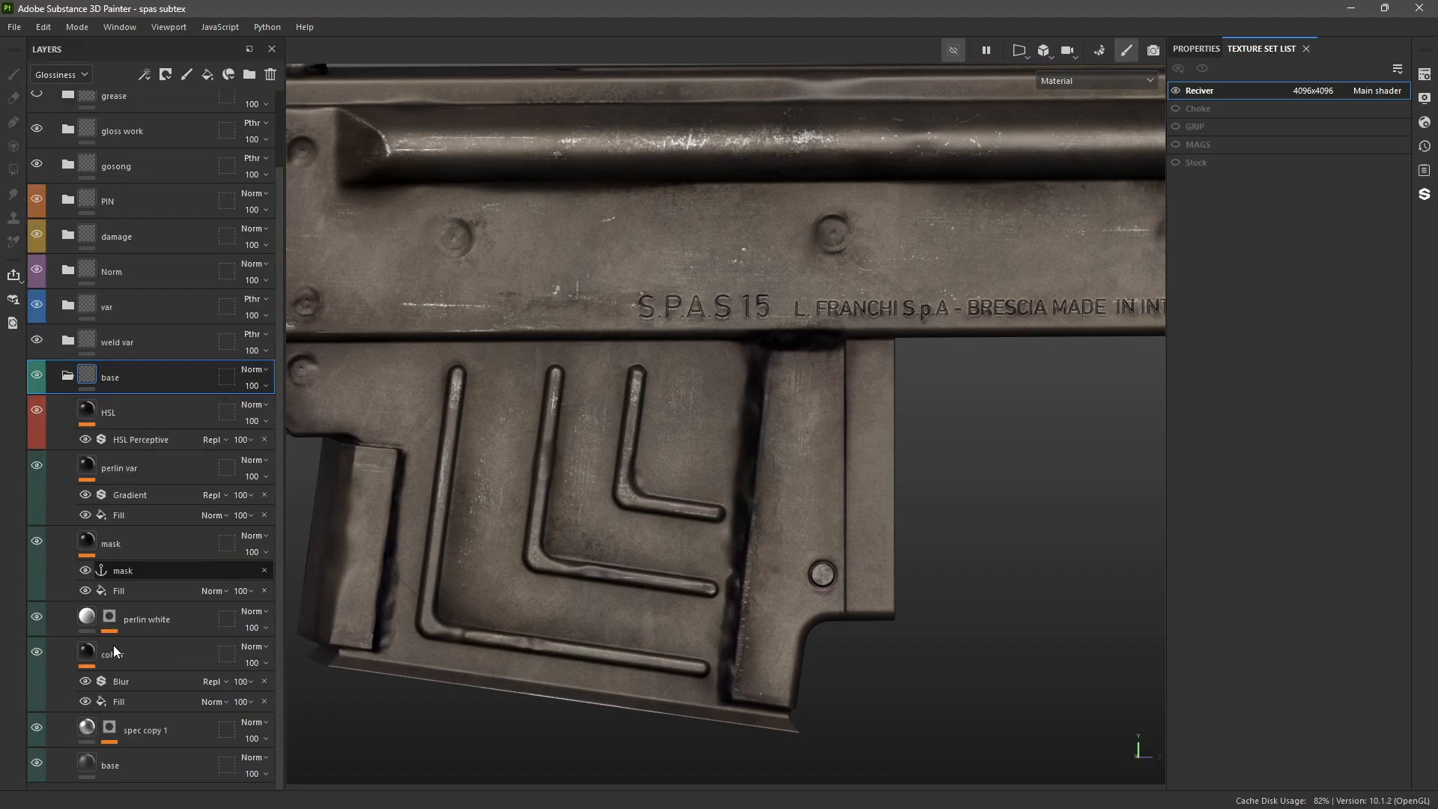
pyautogui.scroll(-5, 635, 501)
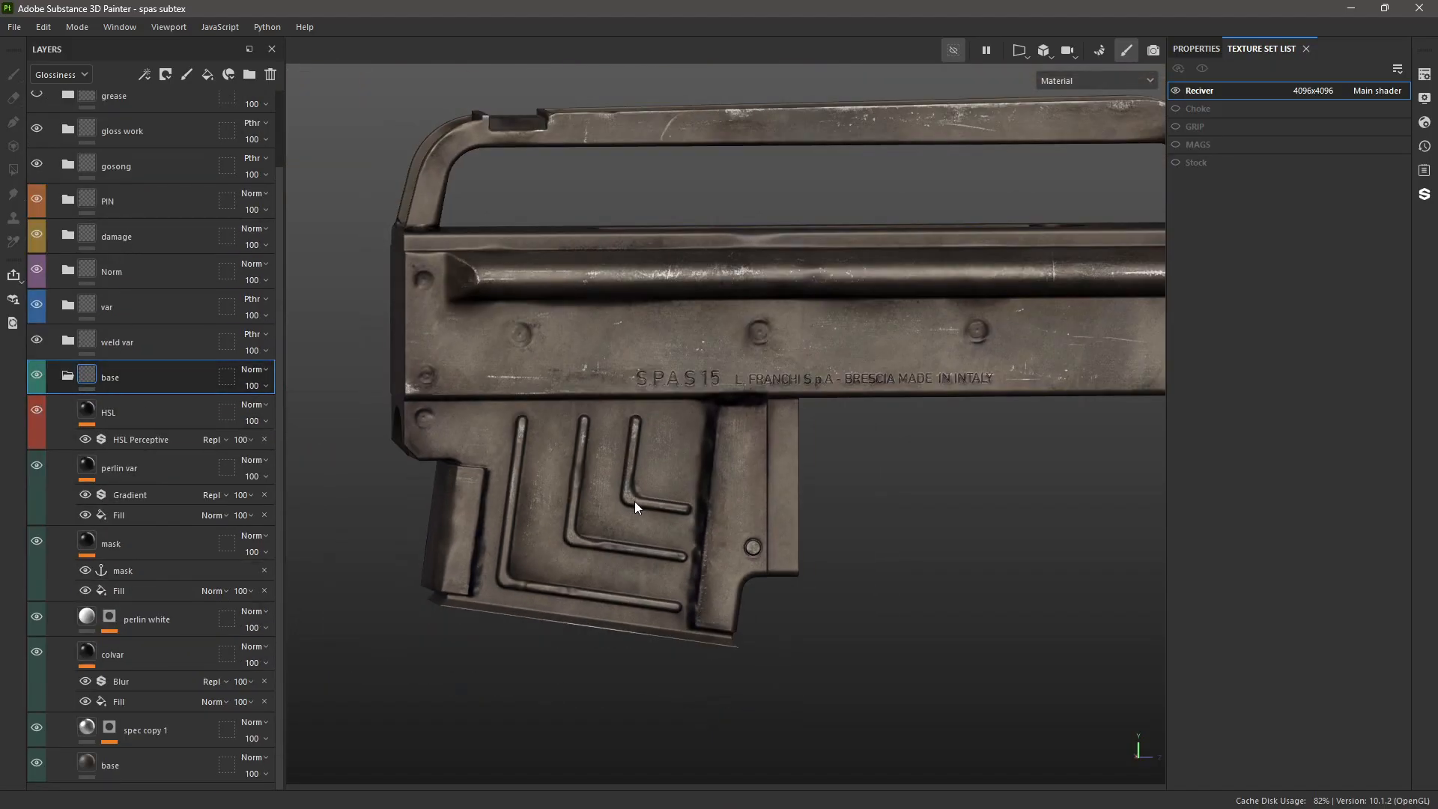
pyautogui.keyDown('alt'); pyautogui.moveTo(396, 499); pyautogui.dragTo(482, 497, button='middle'); pyautogui.keyUp('alt')
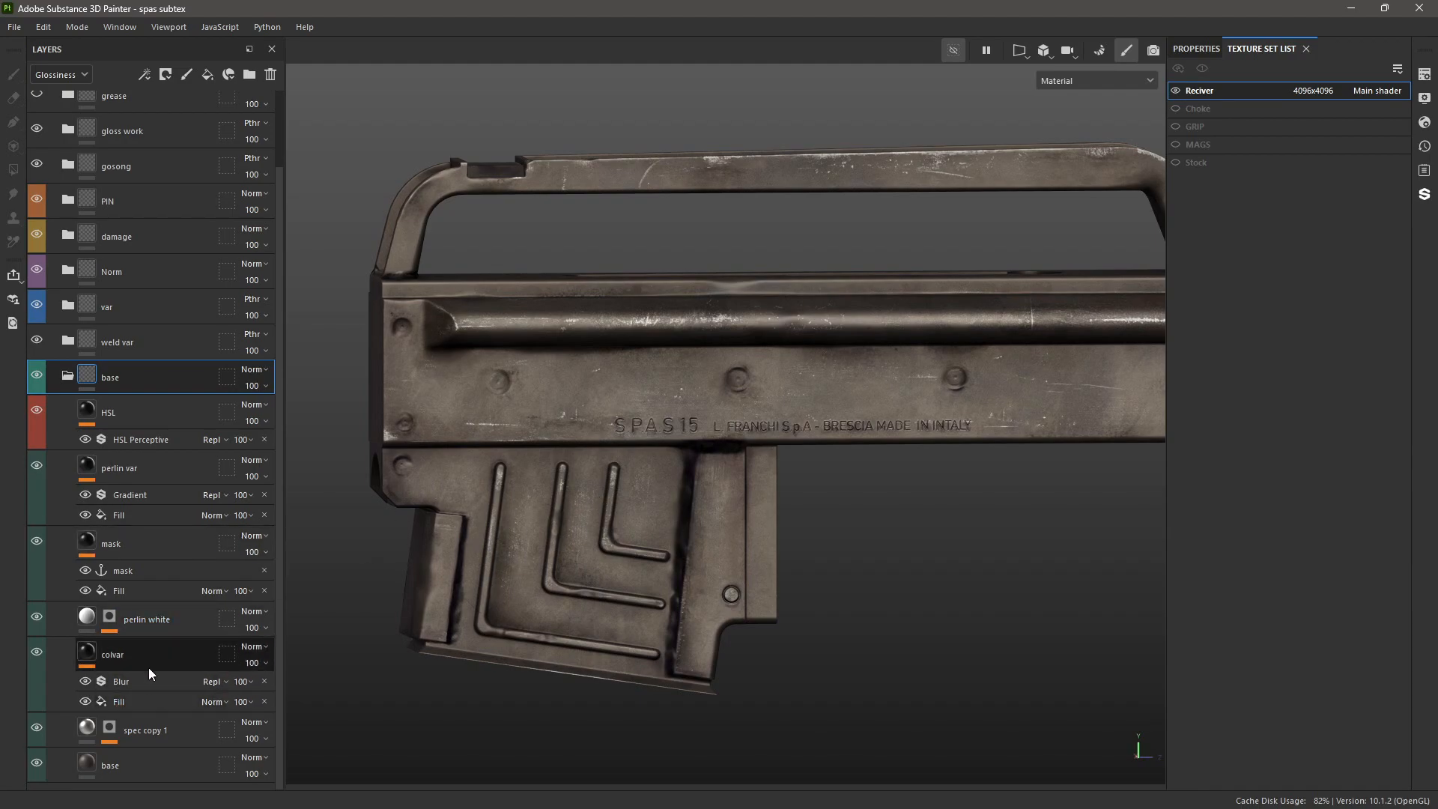
pyautogui.click(153, 759)
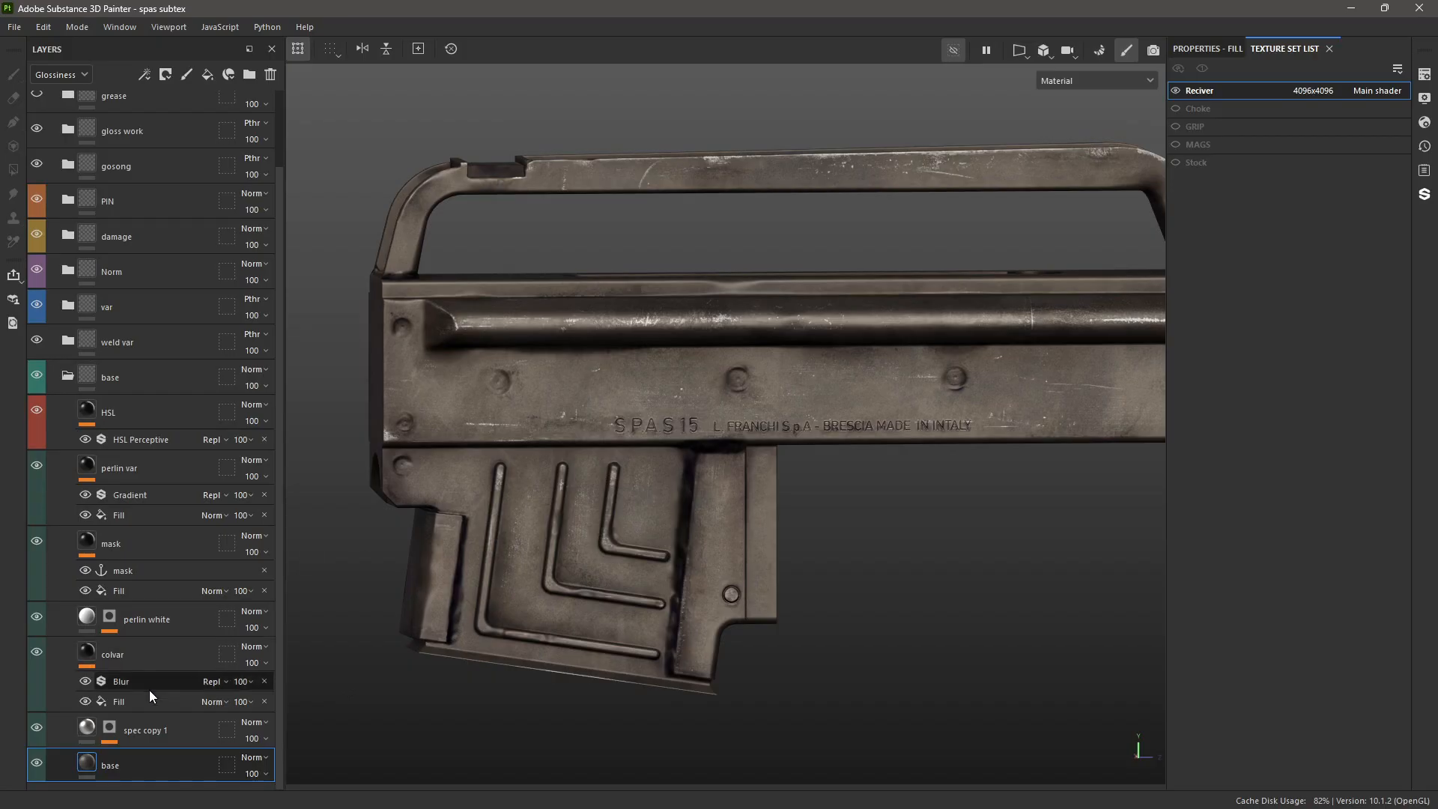
pyautogui.click(69, 376)
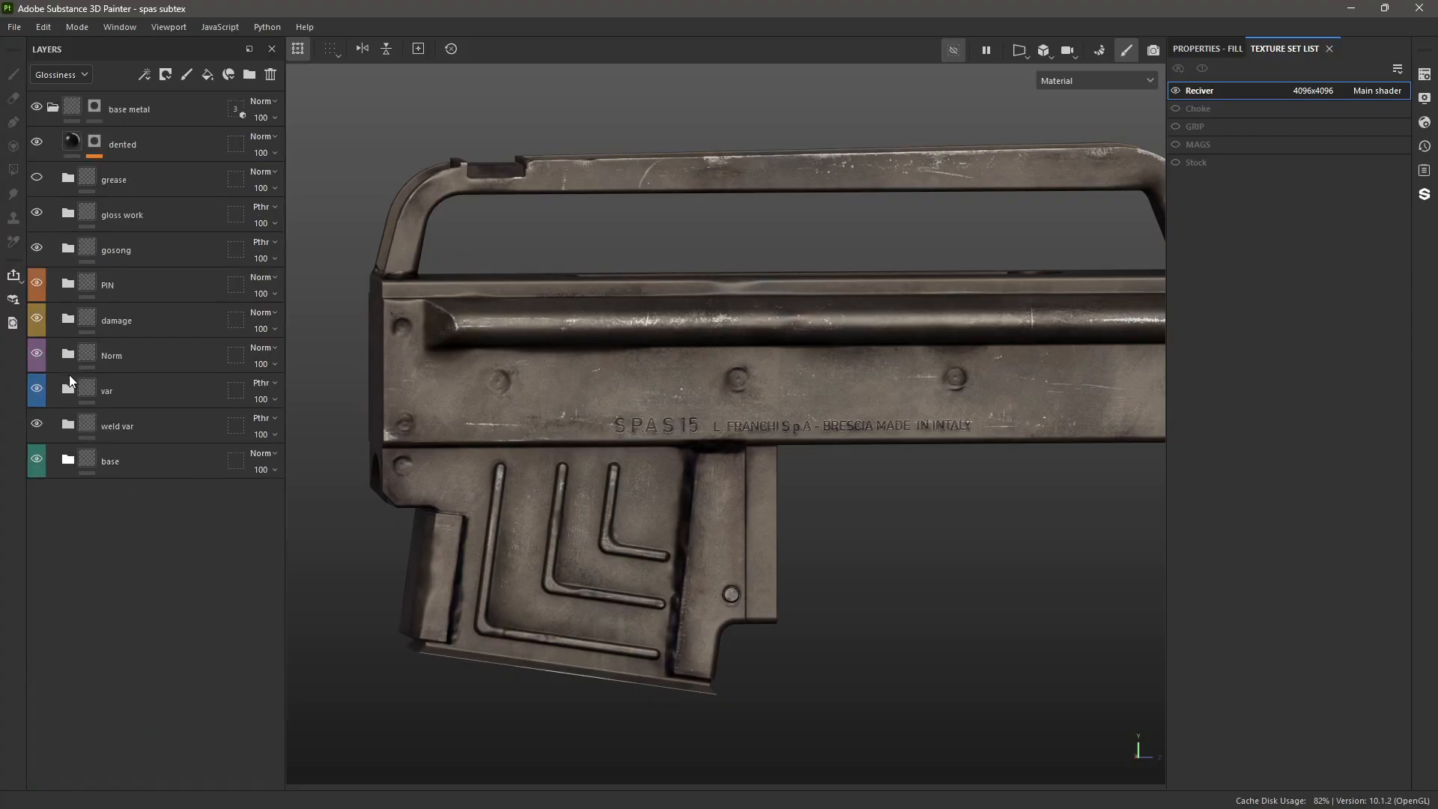
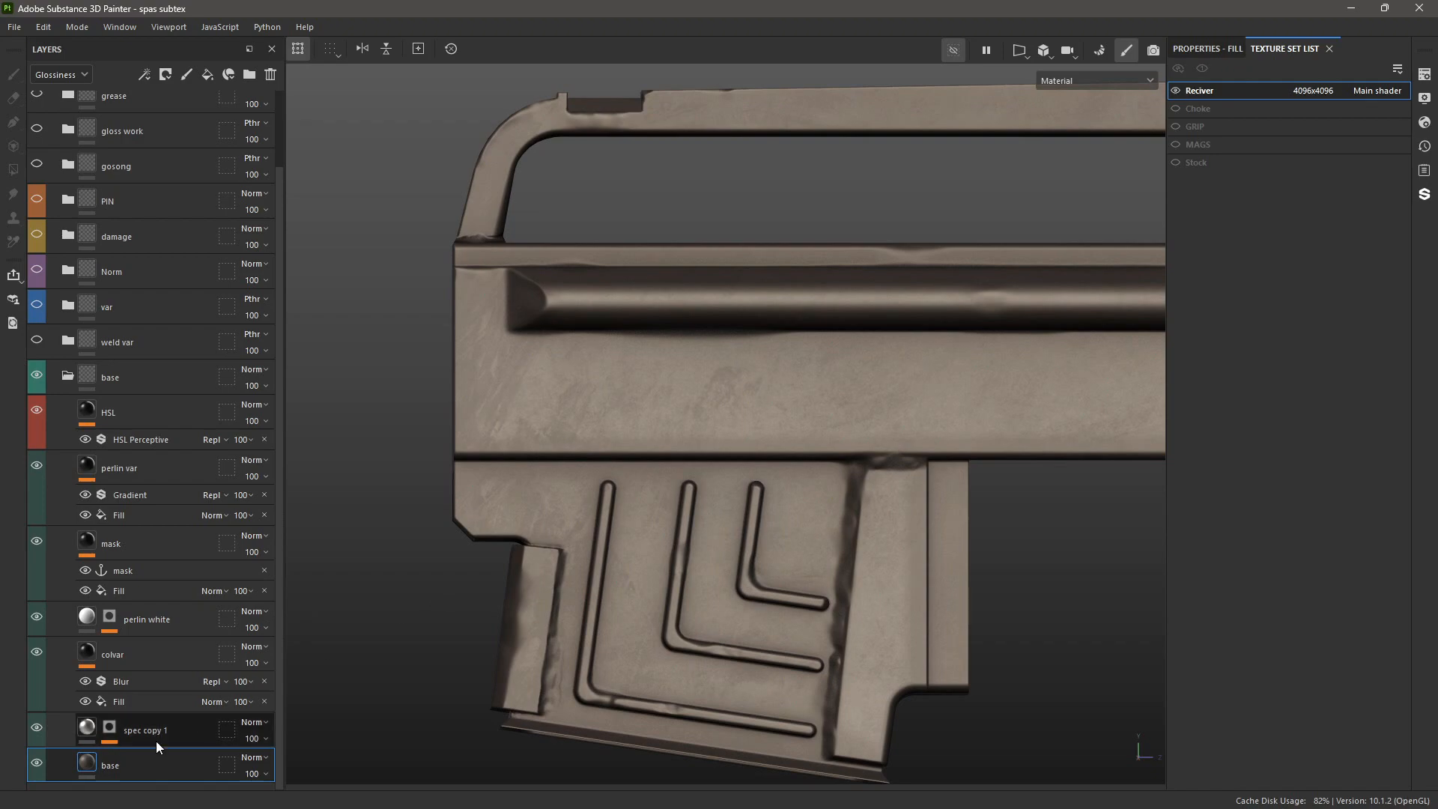
# - Display the base layer's fill properties and set the layer stack's channel view to Diffuse
pyautogui.click(1198, 48)
pyautogui.click(60, 74)
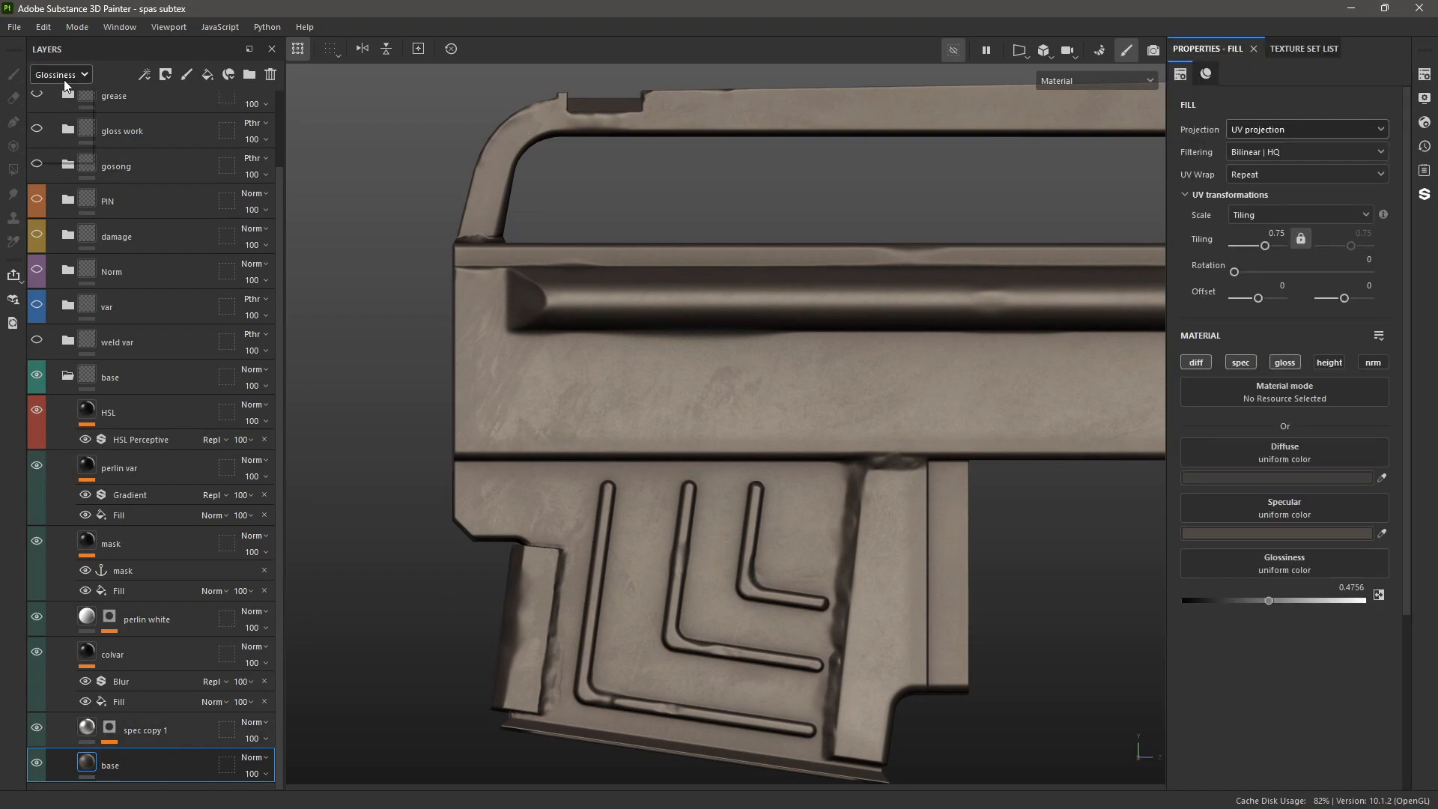
pyautogui.click(53, 95)
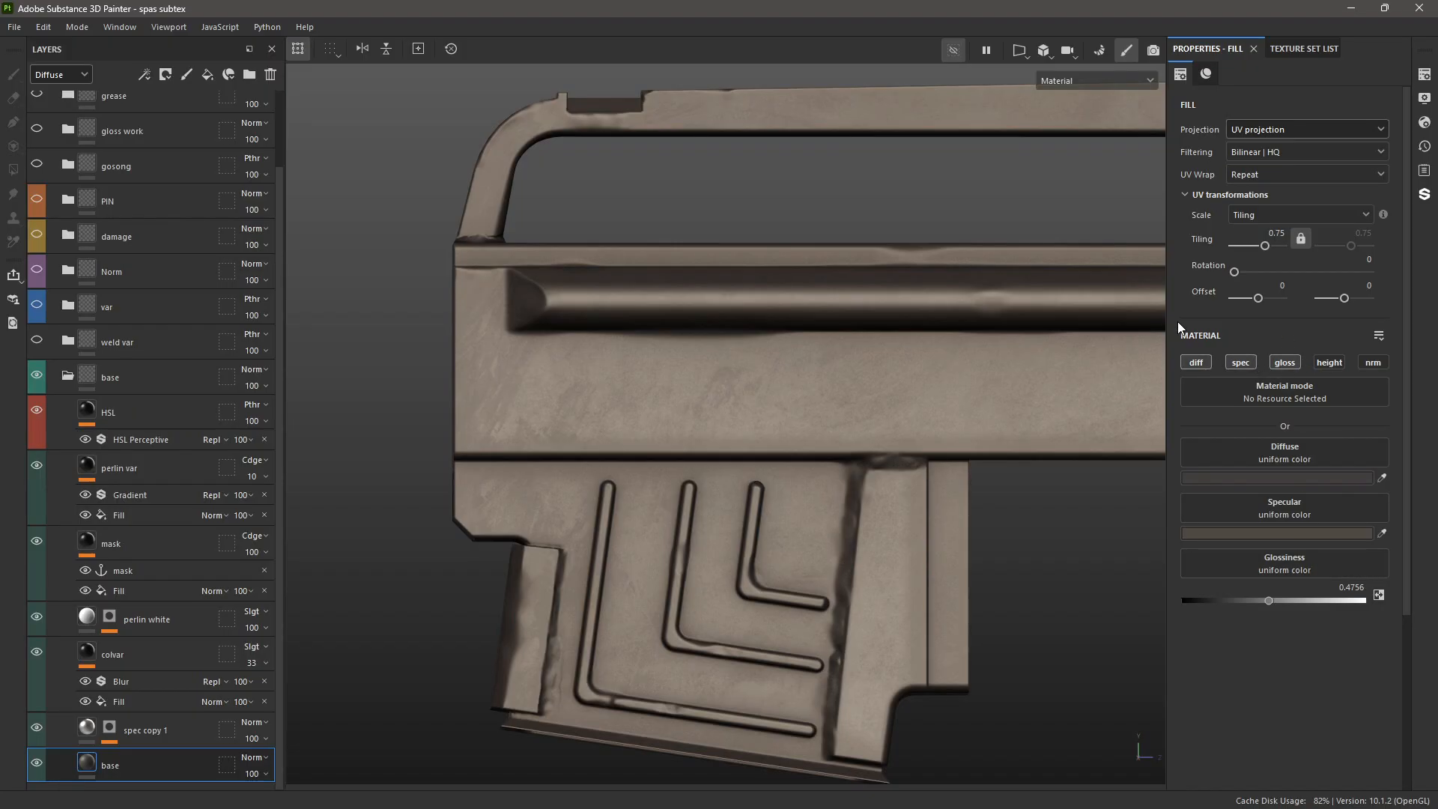
# - Check the pbr-spec-gloss shader in the shader settings, view the available shaders, and close the settings without changing anything
pyautogui.click(1424, 123)
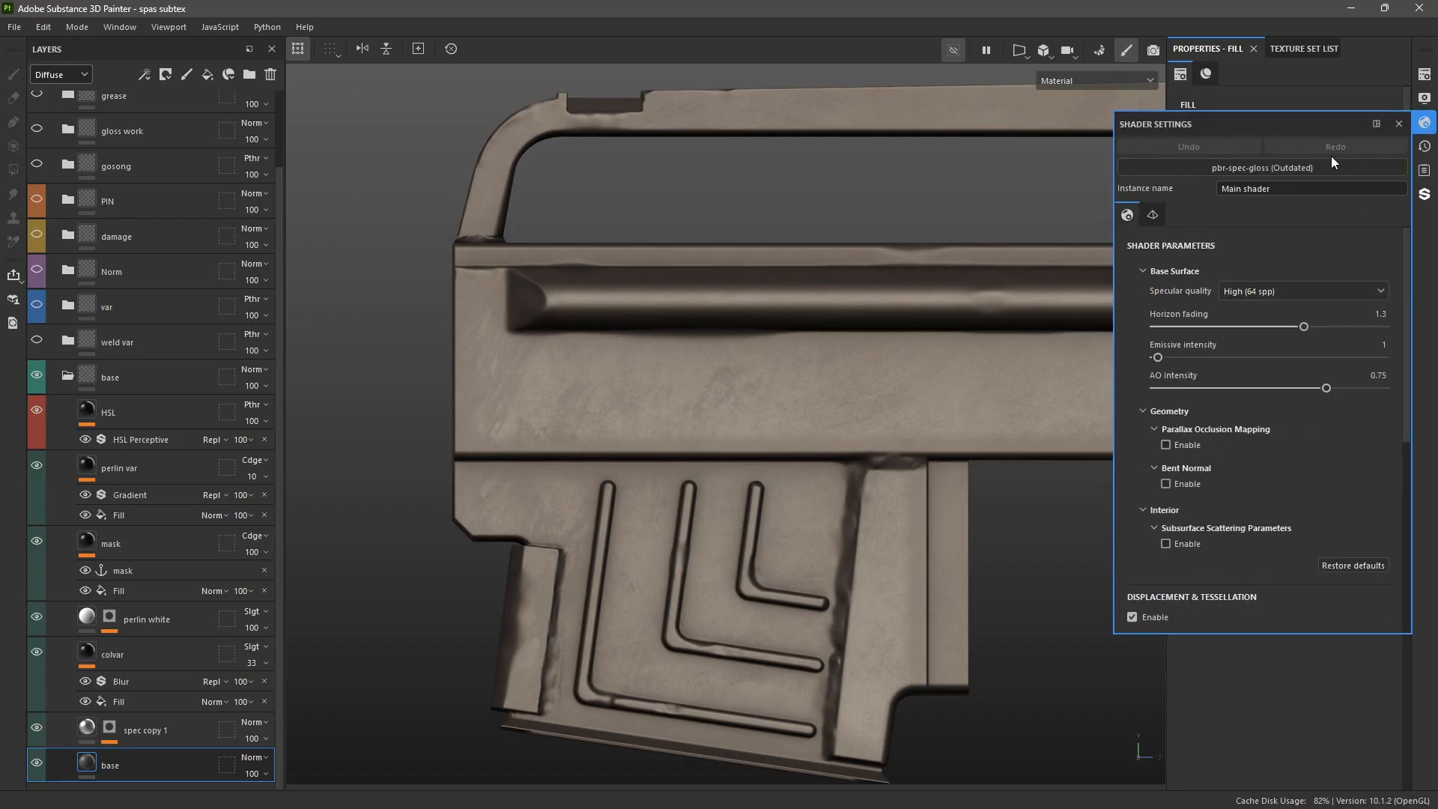
pyautogui.click(1269, 167)
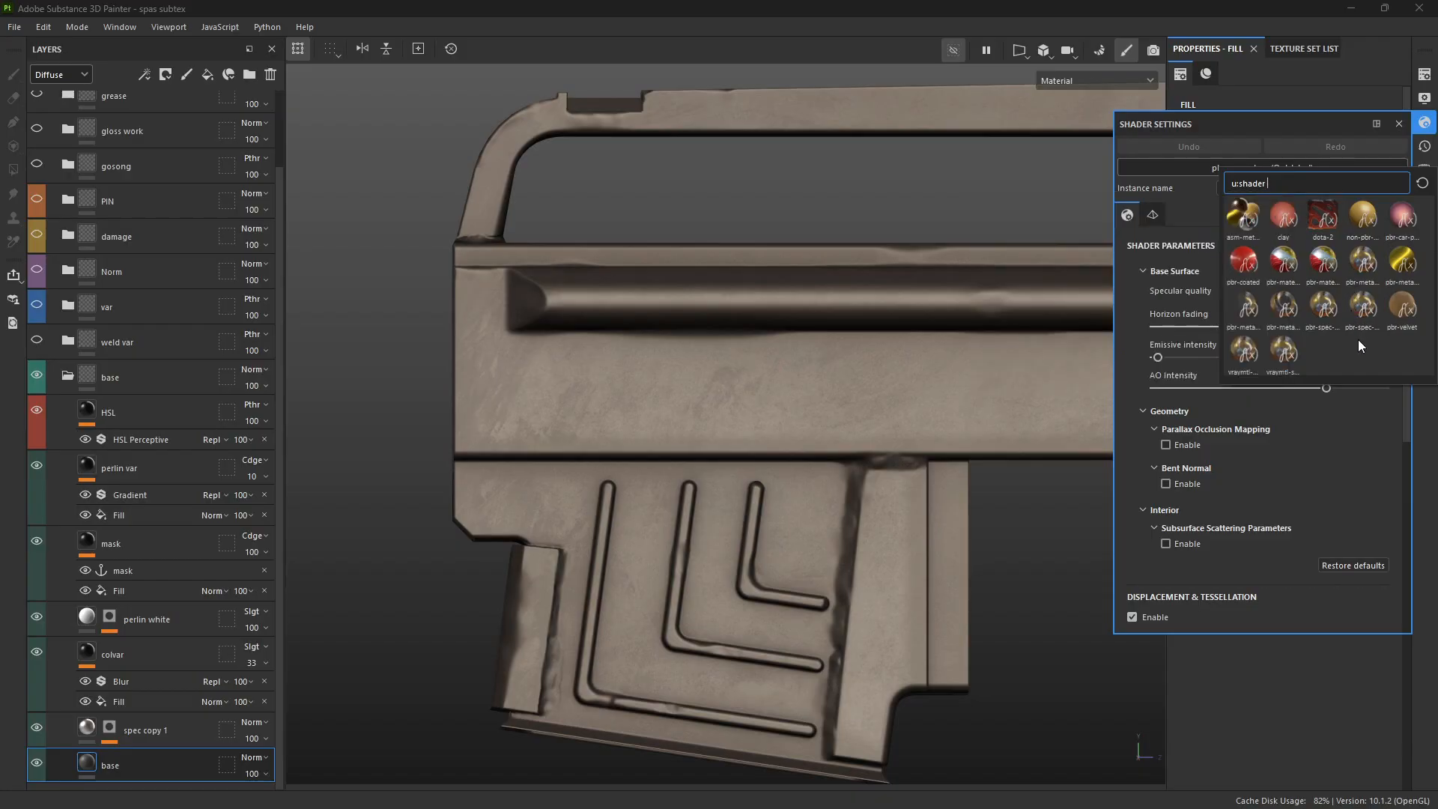
pyautogui.click(1256, 696)
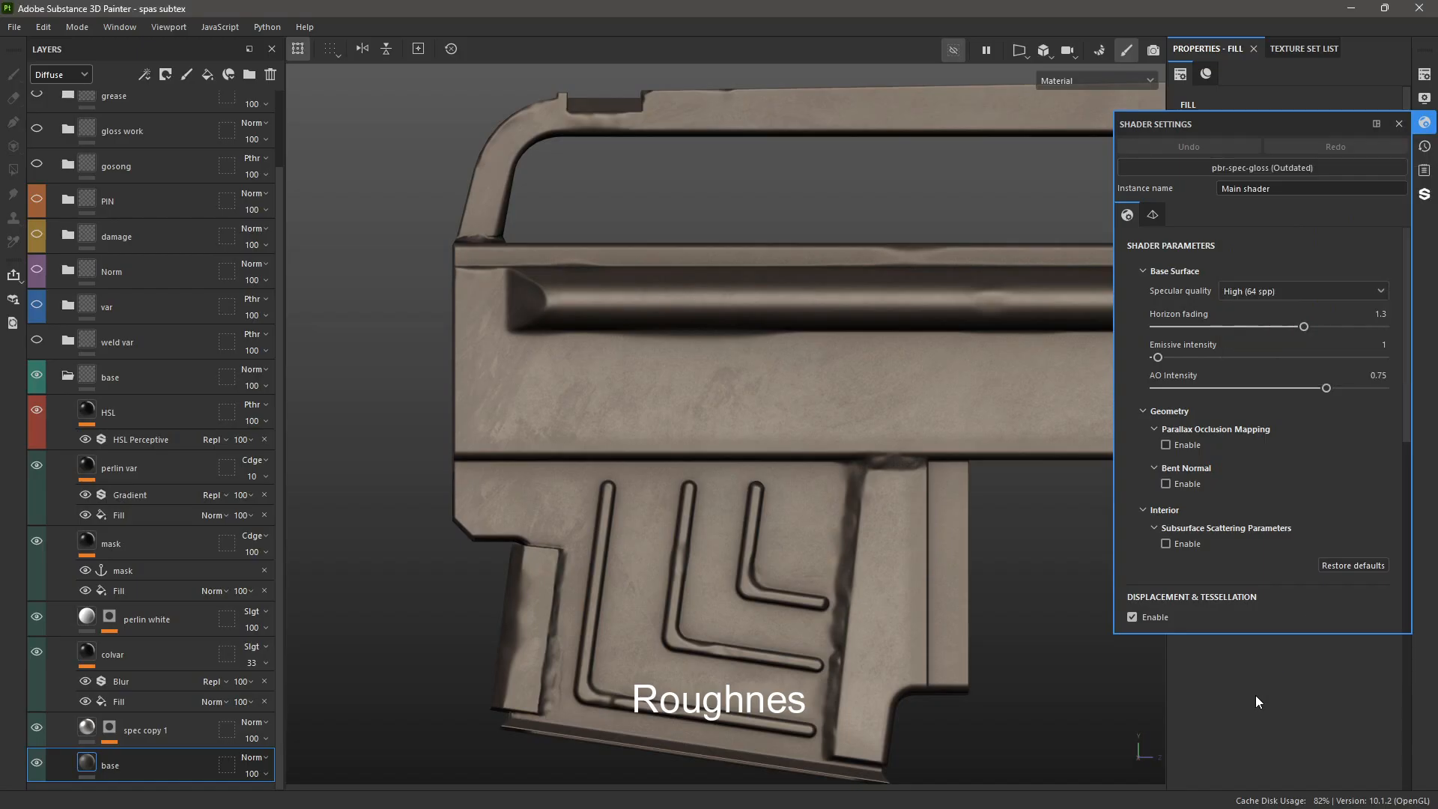
pyautogui.click(1399, 123)
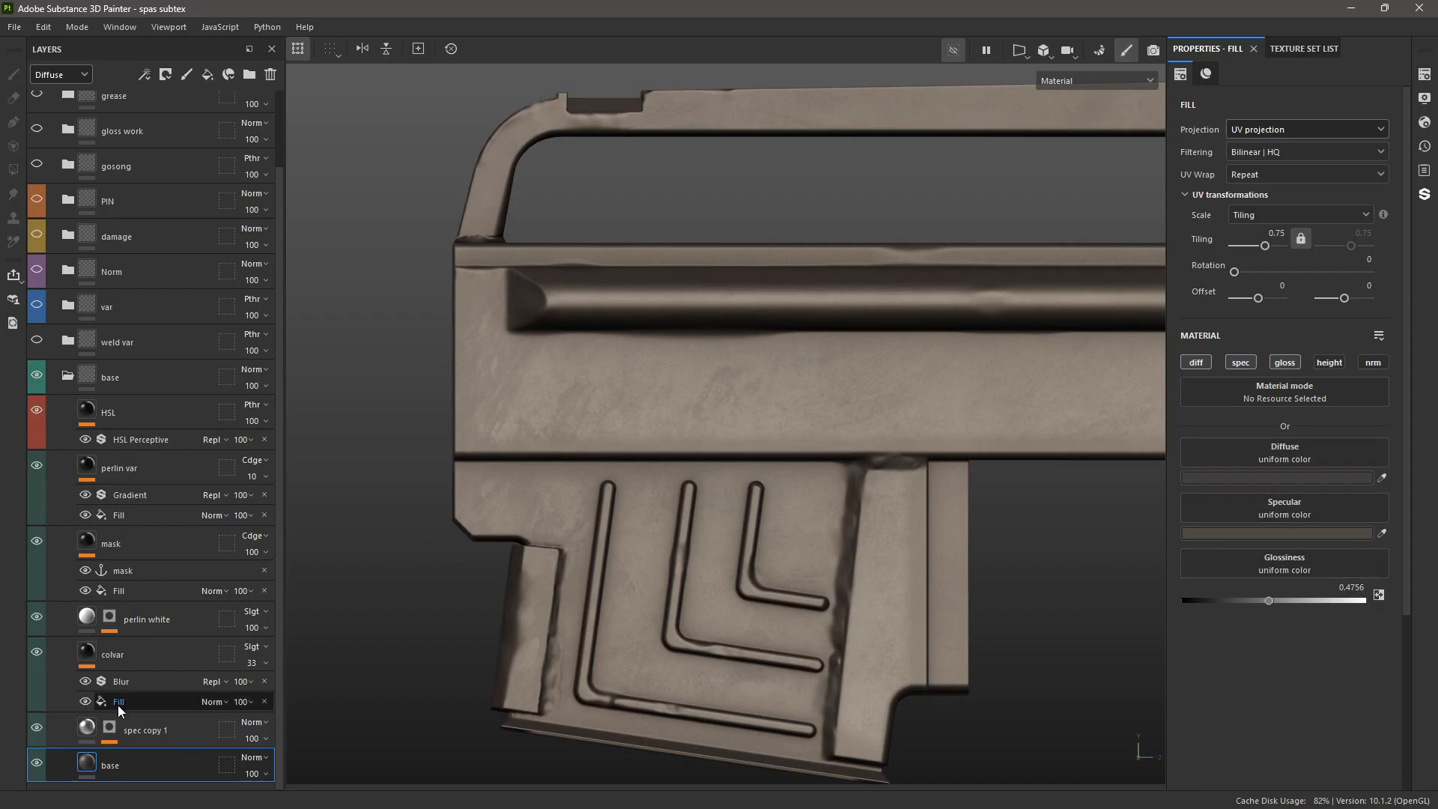
# - Compare the receiver's Specular and Glossiness channels in the viewport, ending on Glossiness
pyautogui.scroll(-4, 739, 524)
pyautogui.scroll(5, 780, 528)
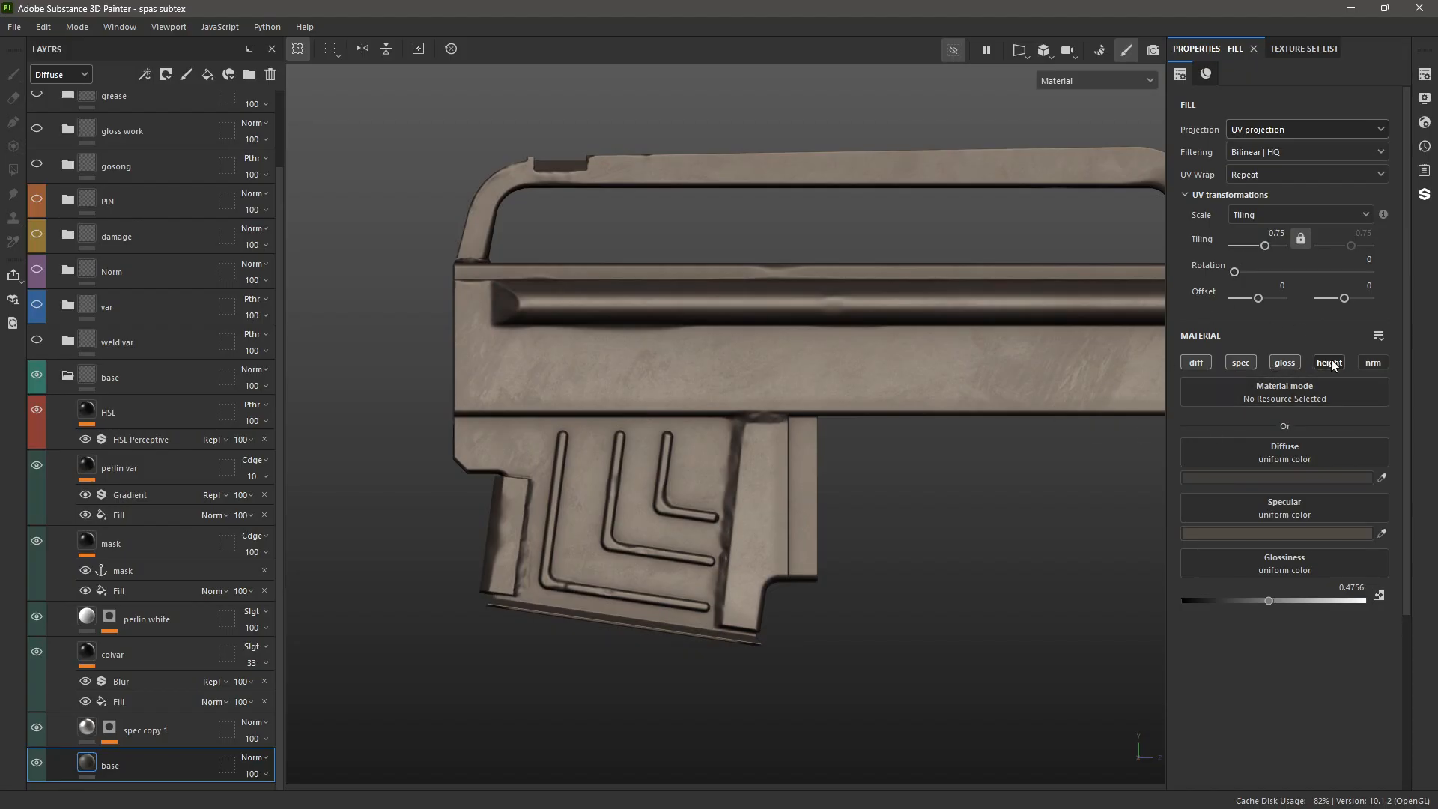
pyautogui.scroll(2, 796, 438)
pyautogui.press('c')
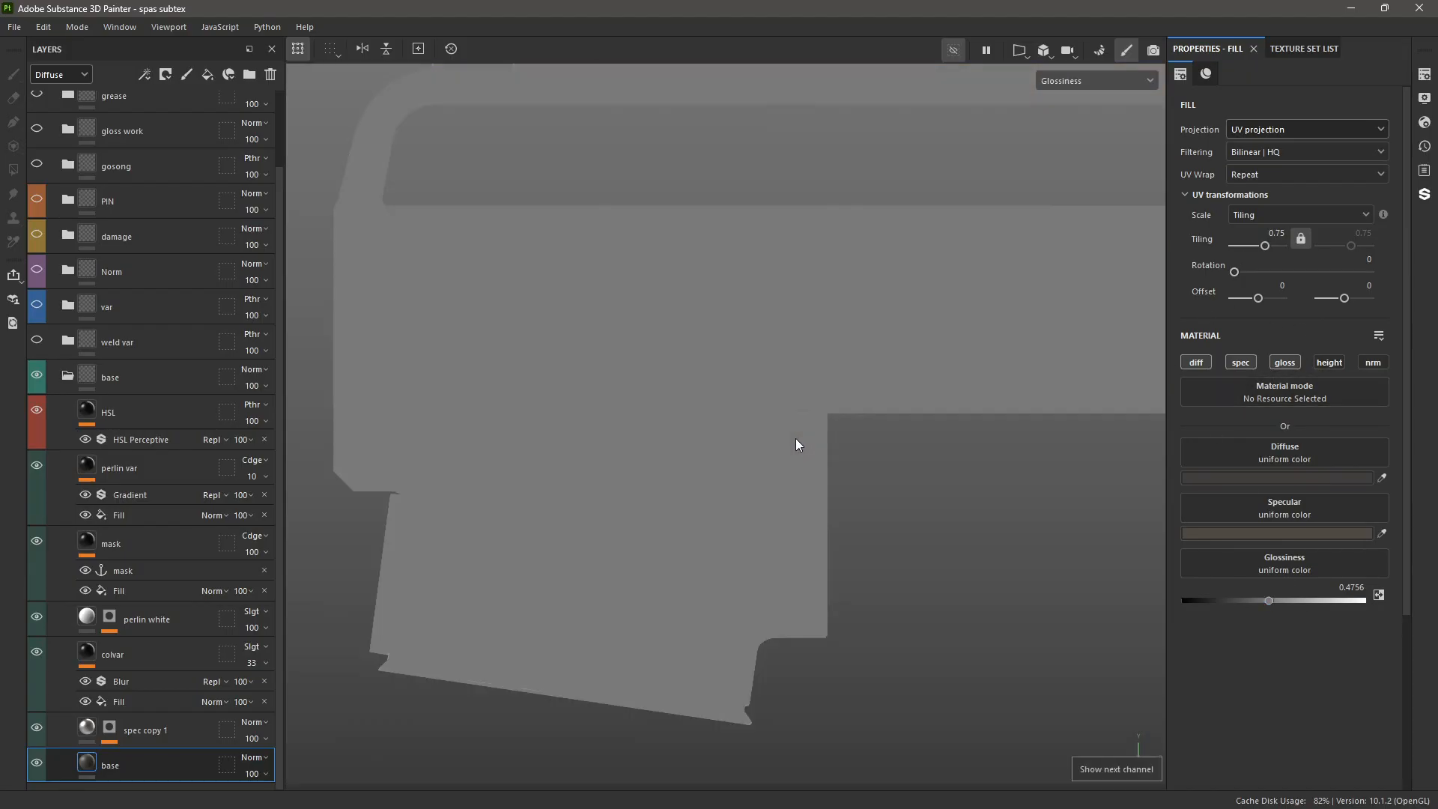
pyautogui.hotkey('shift', 'c')
pyautogui.press('c')
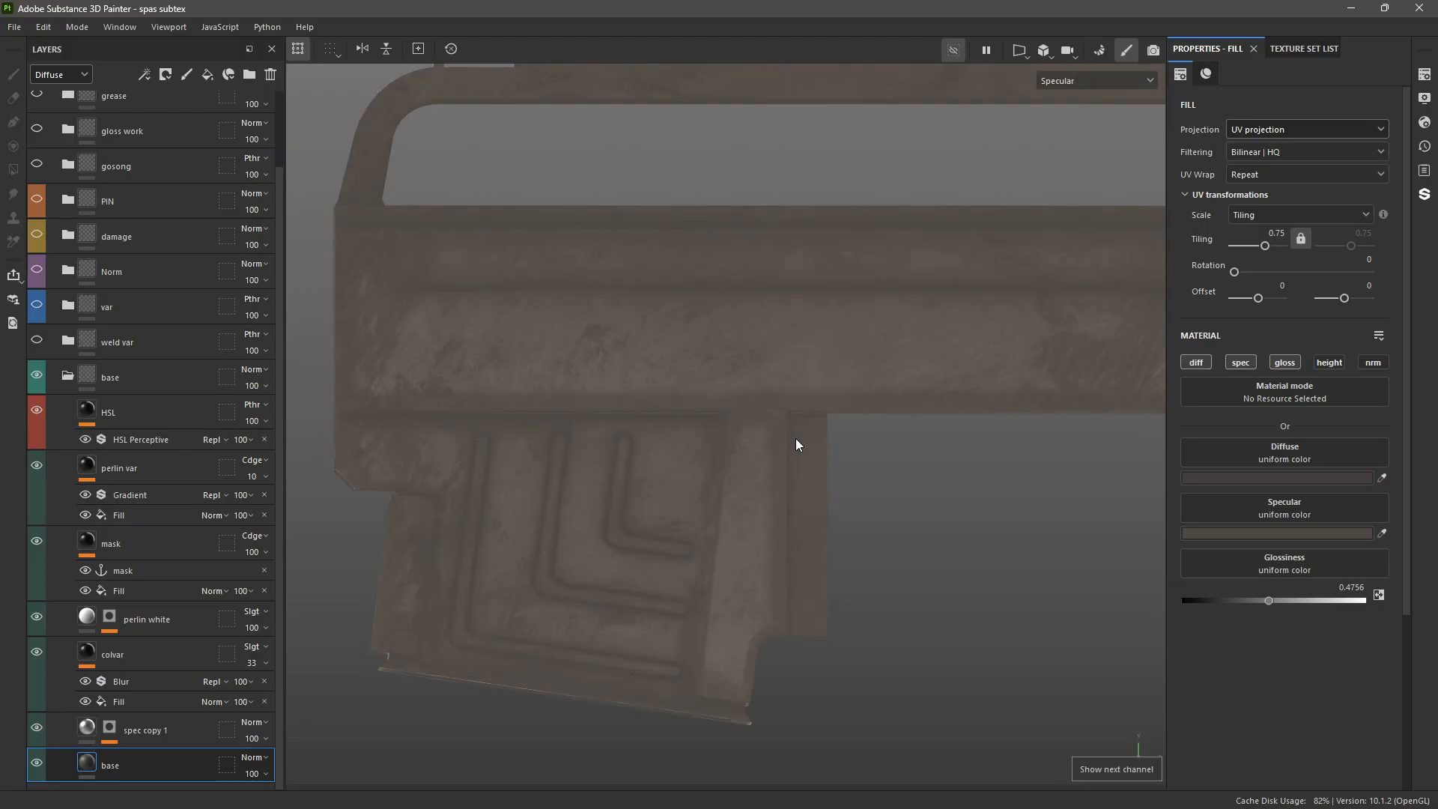
pyautogui.press('c')
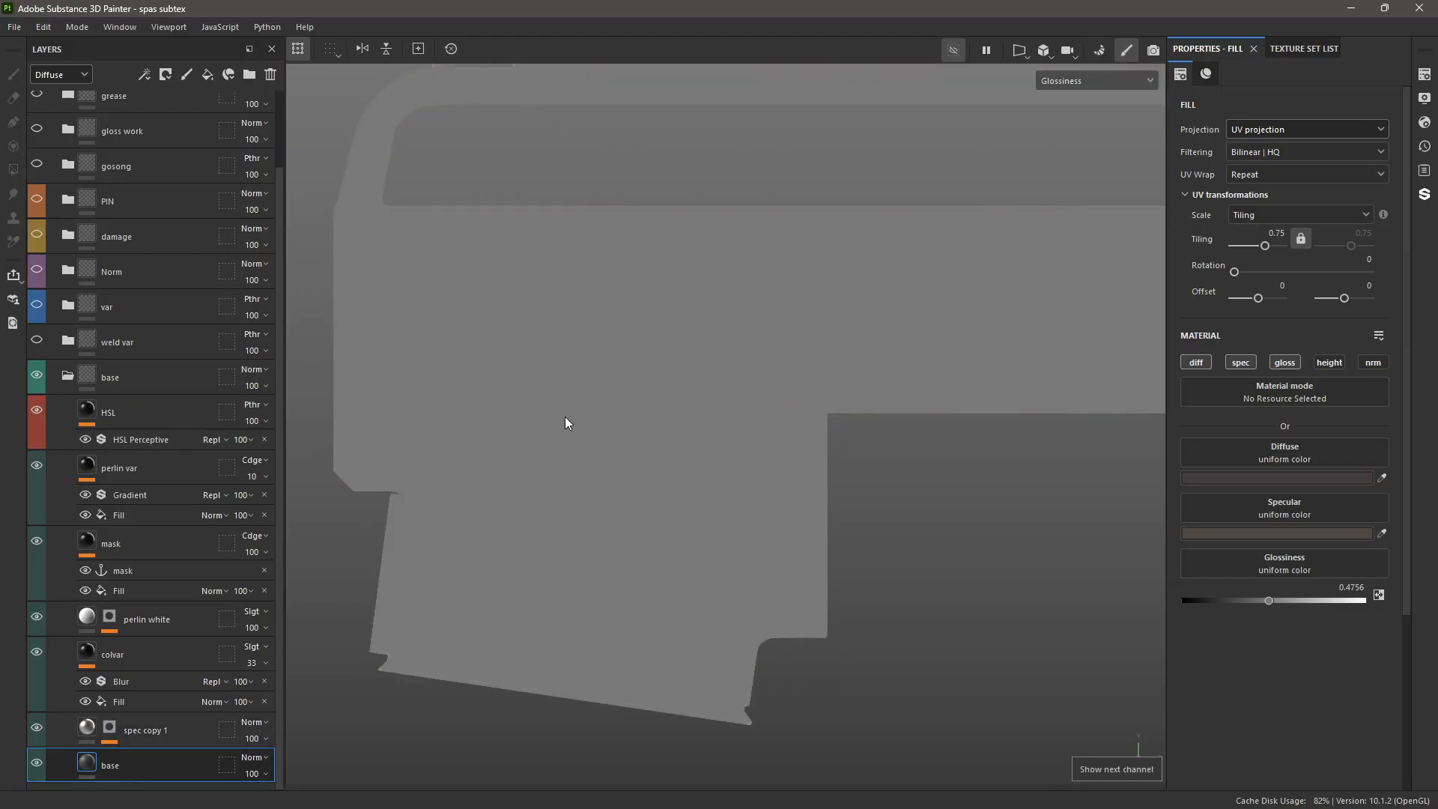
# - Inspect the spec copy 1 layer's mask on the receiver and return the viewport to the material view
pyautogui.click(142, 721)
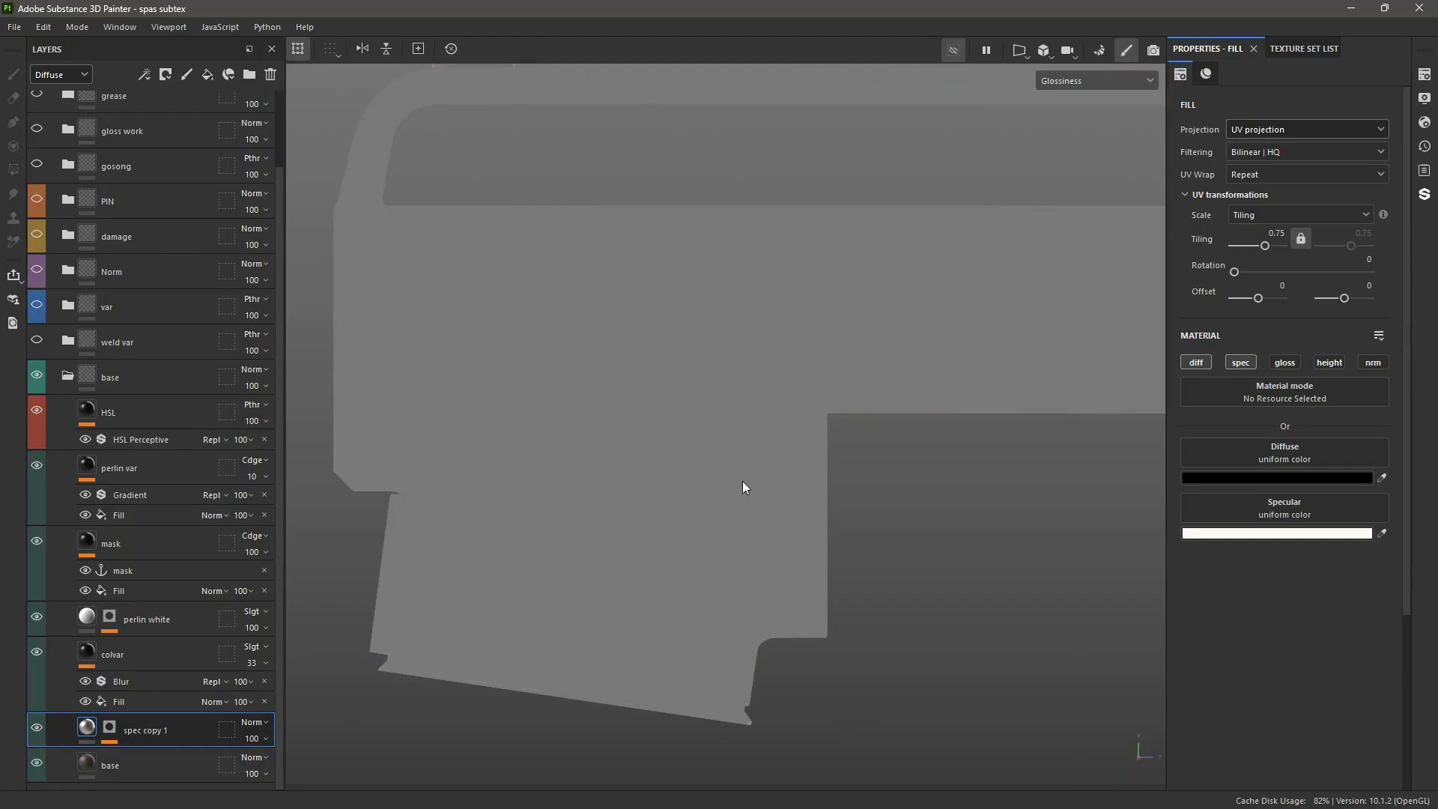
pyautogui.press('m')
pyautogui.keyDown('alt'); pyautogui.click(106, 733); pyautogui.keyUp('alt')
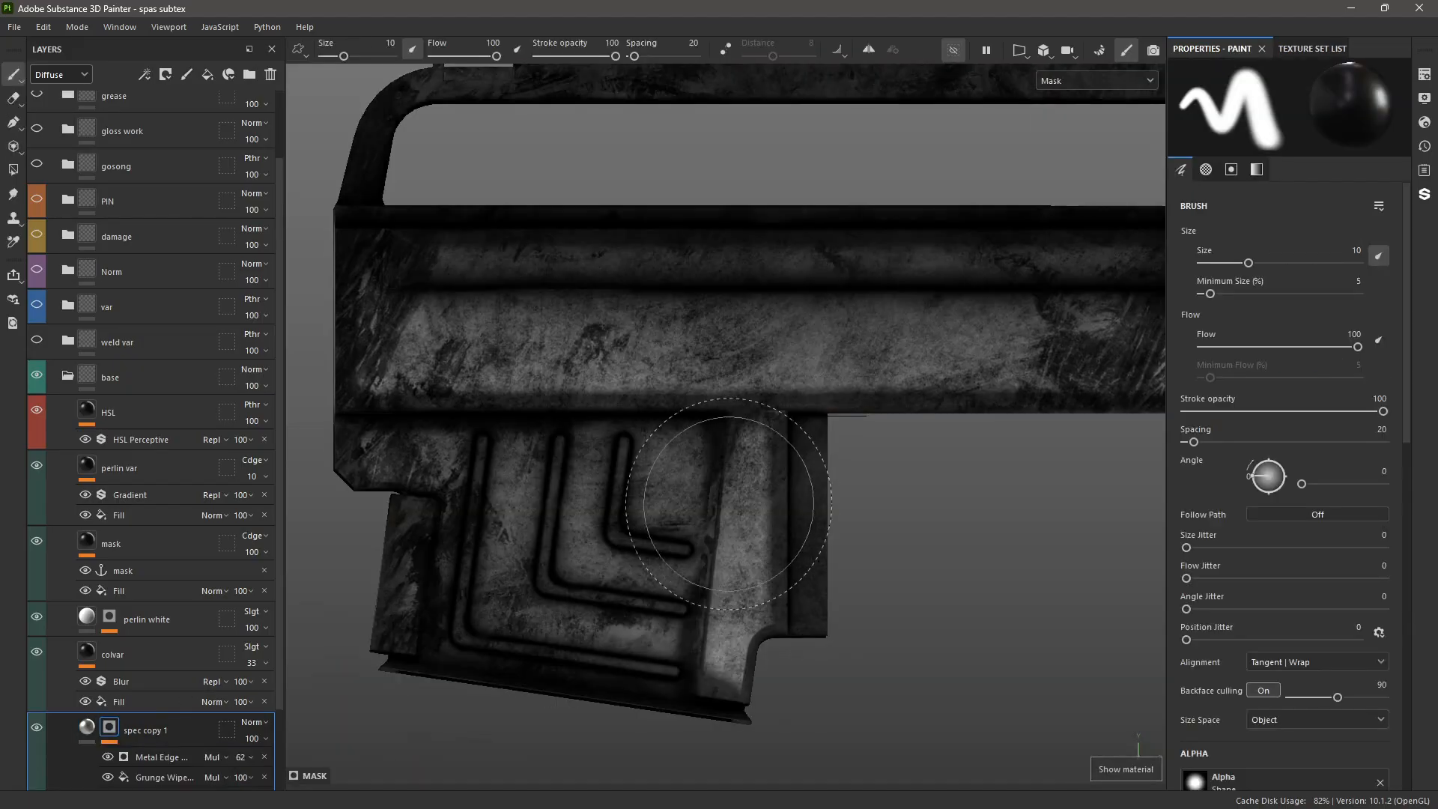
pyautogui.keyDown('alt'); pyautogui.moveTo(731, 503); pyautogui.dragTo(738, 475, button='right'); pyautogui.keyUp('alt')
pyautogui.moveTo(738, 475)
pyautogui.keyDown('alt'); pyautogui.mouseDown(button='middle')
pyautogui.moveTo(561, 489)
pyautogui.moveTo(665, 440)
pyautogui.mouseUp(button='middle'); pyautogui.keyUp('alt')
pyautogui.press('m')
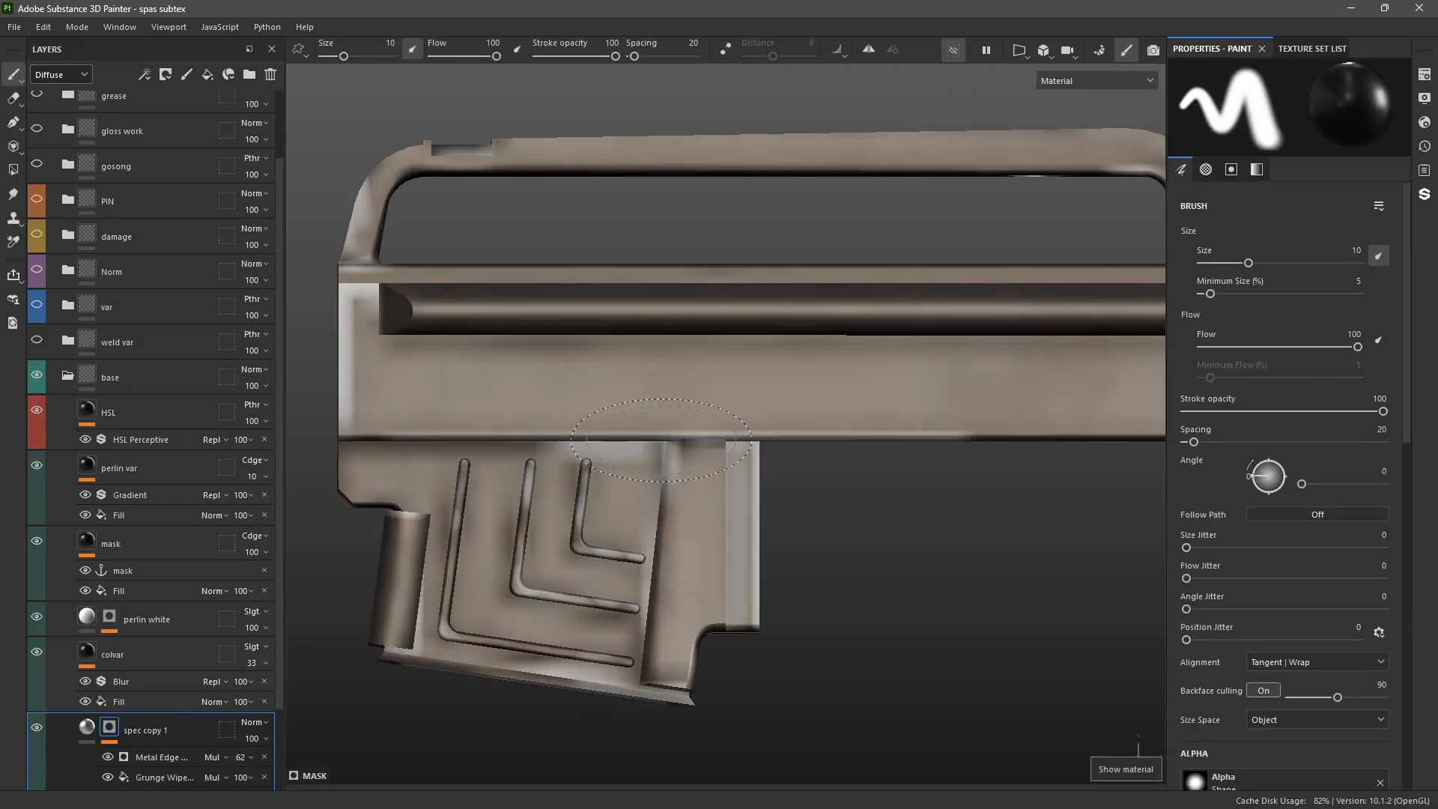
# - Select the colvar layer and display the Camo Woodland settings of its Fill effect
pyautogui.click(136, 654)
pyautogui.keyDown('alt'); pyautogui.moveTo(617, 483); pyautogui.dragTo(671, 441, button='right'); pyautogui.keyUp('alt')
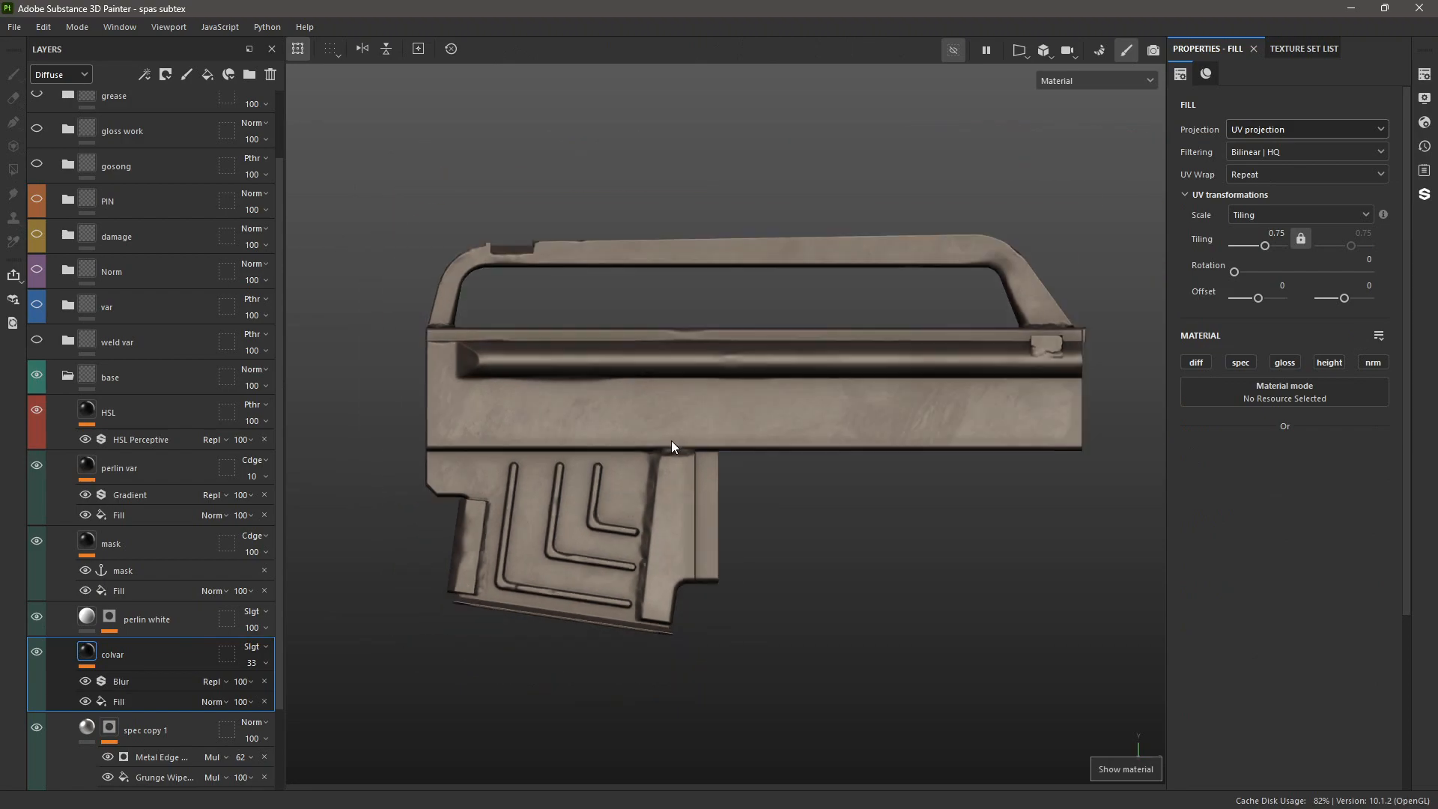
pyautogui.keyDown('alt'); pyautogui.moveTo(520, 445); pyautogui.dragTo(645, 420, button='middle'); pyautogui.keyUp('alt')
pyautogui.click(141, 699)
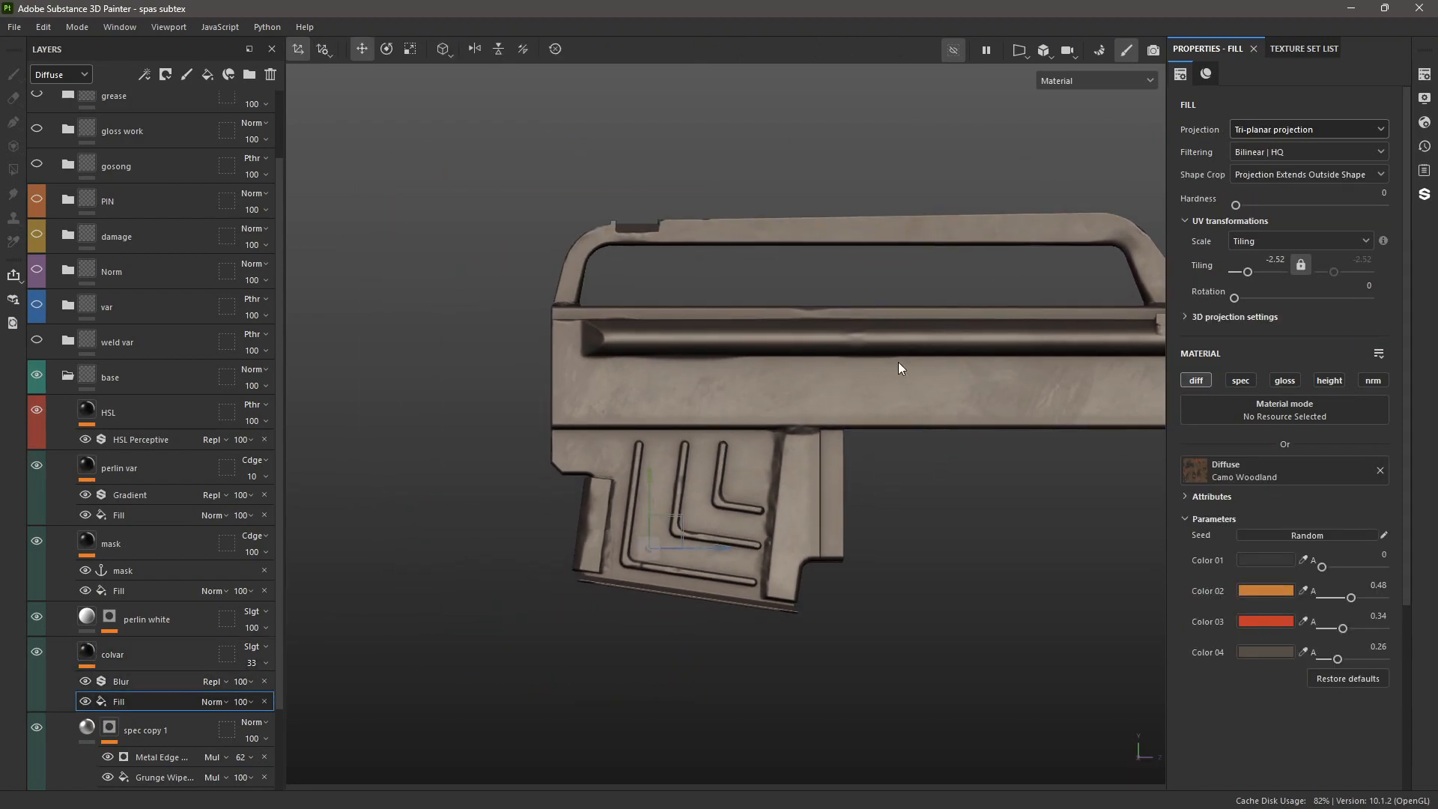
# - Examine the color variation on the receiver's material from several angles, temporarily hiding the interface for a full view
pyautogui.keyDown('alt'); pyautogui.moveTo(899, 367); pyautogui.dragTo(813, 403, button='right'); pyautogui.keyUp('alt')
pyautogui.keyDown('alt'); pyautogui.moveTo(647, 465); pyautogui.dragTo(667, 458, button='right'); pyautogui.keyUp('alt')
pyautogui.keyDown('alt'); pyautogui.moveTo(667, 458); pyautogui.dragTo(569, 501); pyautogui.keyUp('alt')
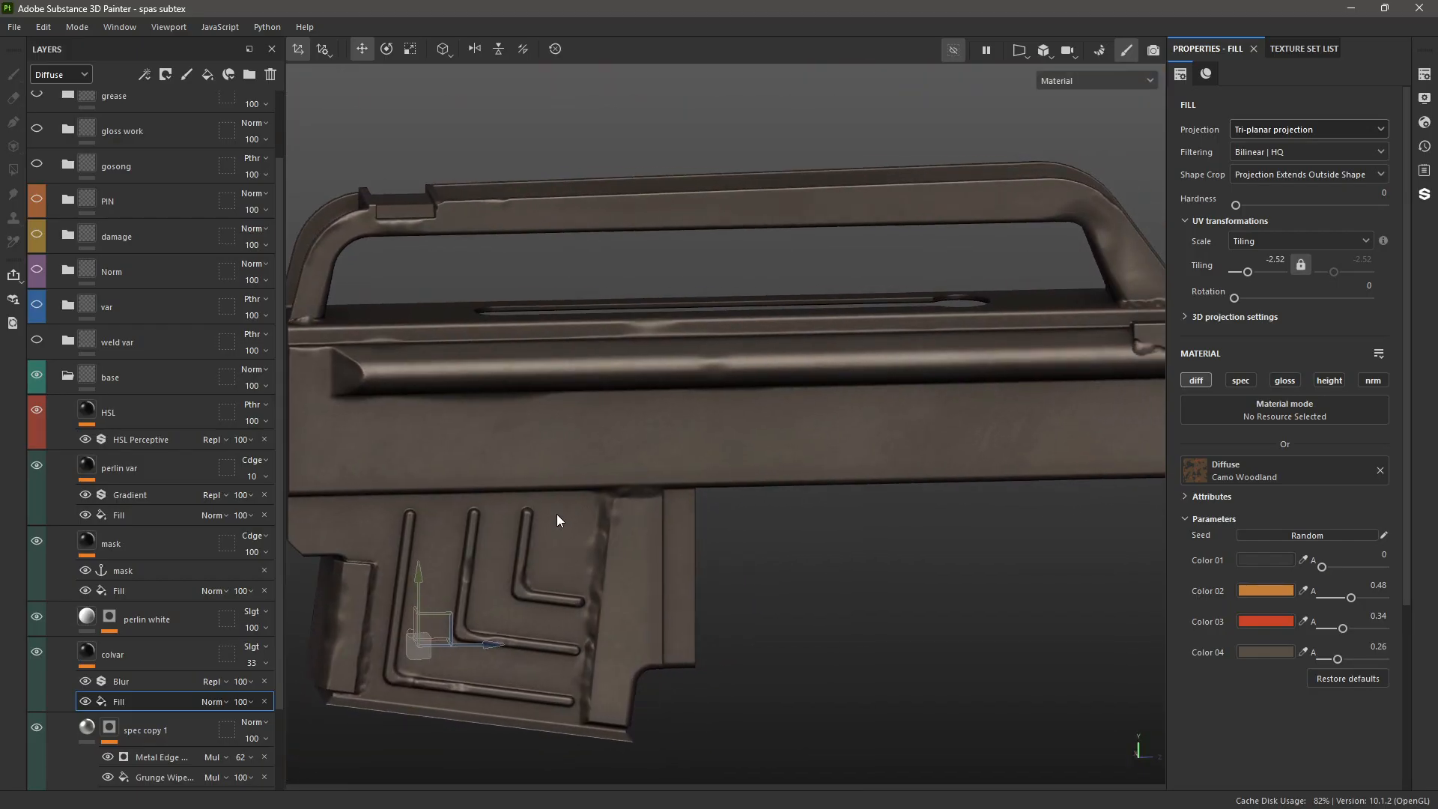
pyautogui.moveTo(691, 483)
pyautogui.keyDown('alt'); pyautogui.mouseDown()
pyautogui.moveTo(697, 447)
pyautogui.moveTo(704, 465)
pyautogui.mouseUp(); pyautogui.keyUp('alt')
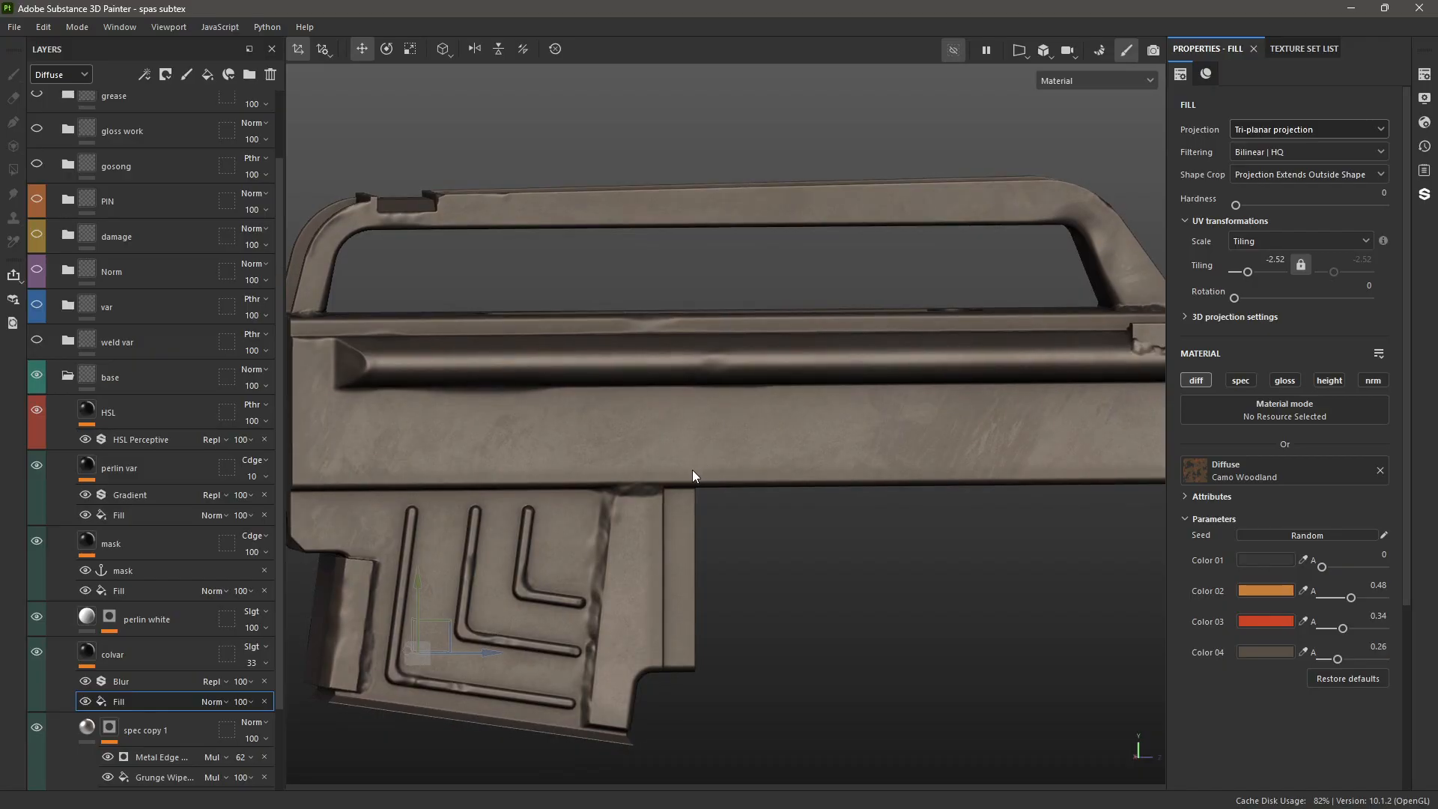
pyautogui.keyDown('alt'); pyautogui.moveTo(680, 418); pyautogui.dragTo(667, 469, button='right'); pyautogui.keyUp('alt')
pyautogui.moveTo(667, 469)
pyautogui.keyDown('alt'); pyautogui.mouseDown()
pyautogui.moveTo(671, 437)
pyautogui.moveTo(669, 491)
pyautogui.mouseUp(); pyautogui.keyUp('alt')
pyautogui.keyDown('alt'); pyautogui.moveTo(669, 491); pyautogui.dragTo(671, 462, button='right'); pyautogui.keyUp('alt')
pyautogui.press('Tab')
pyautogui.keyDown('alt'); pyautogui.moveTo(656, 509); pyautogui.dragTo(647, 410, button='middle'); pyautogui.keyUp('alt')
pyautogui.keyDown('alt'); pyautogui.moveTo(646, 410); pyautogui.dragTo(597, 470); pyautogui.keyUp('alt')
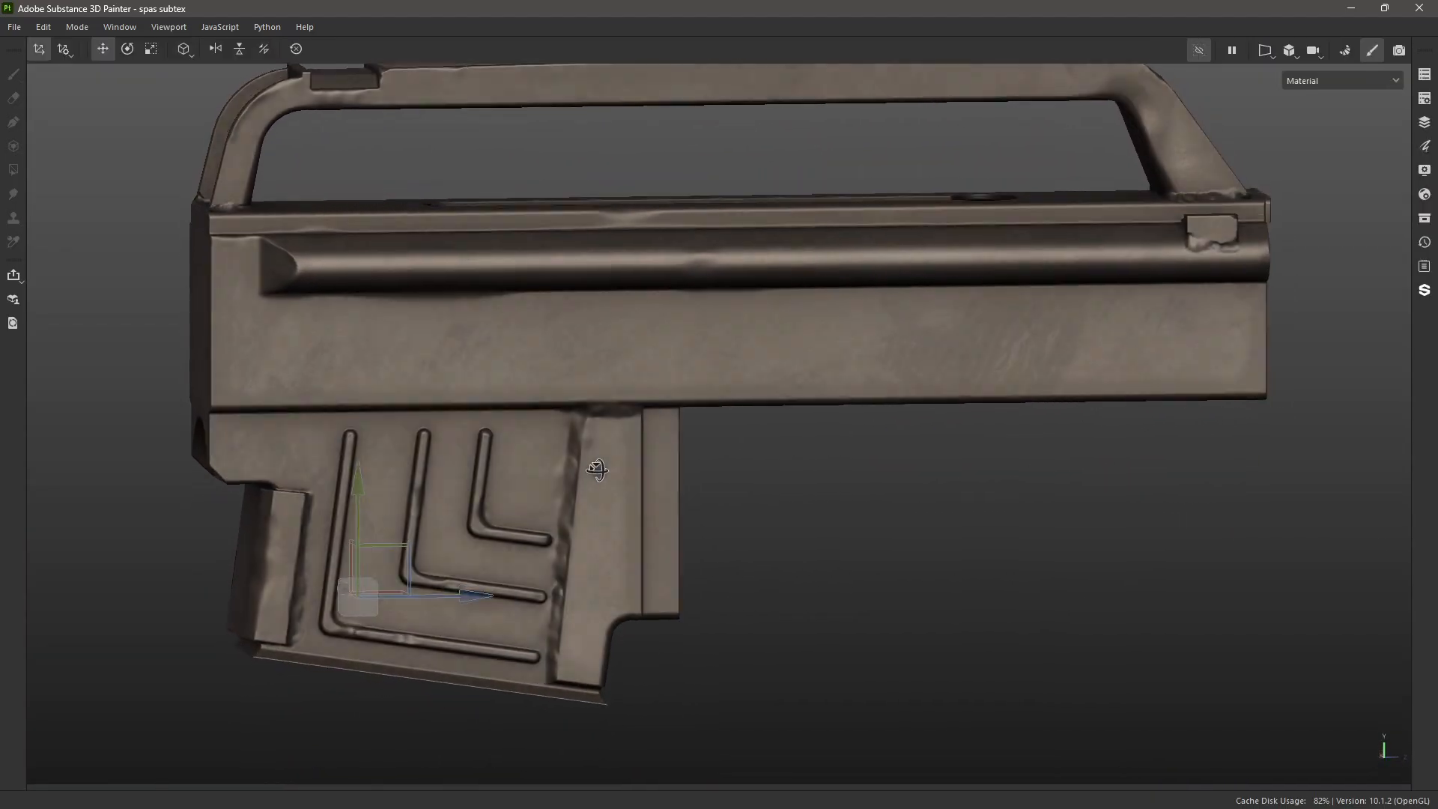
pyautogui.press('Tab')
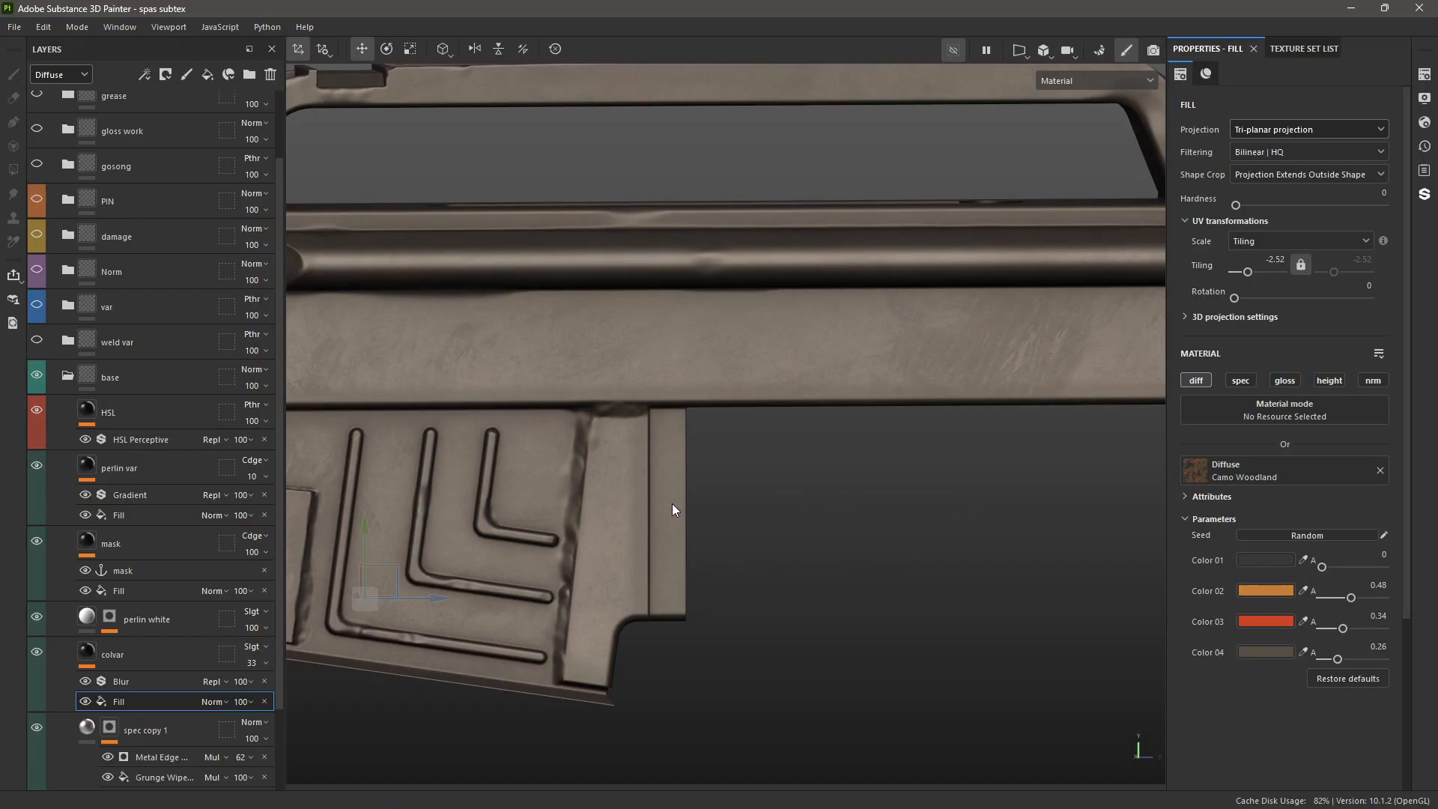
# - Show only the Diffuse channel and examine the subtle color variation across the receiver up close and from a distance
pyautogui.press('c')
pyautogui.keyDown('alt'); pyautogui.moveTo(522, 402); pyautogui.dragTo(533, 486, button='middle'); pyautogui.keyUp('alt')
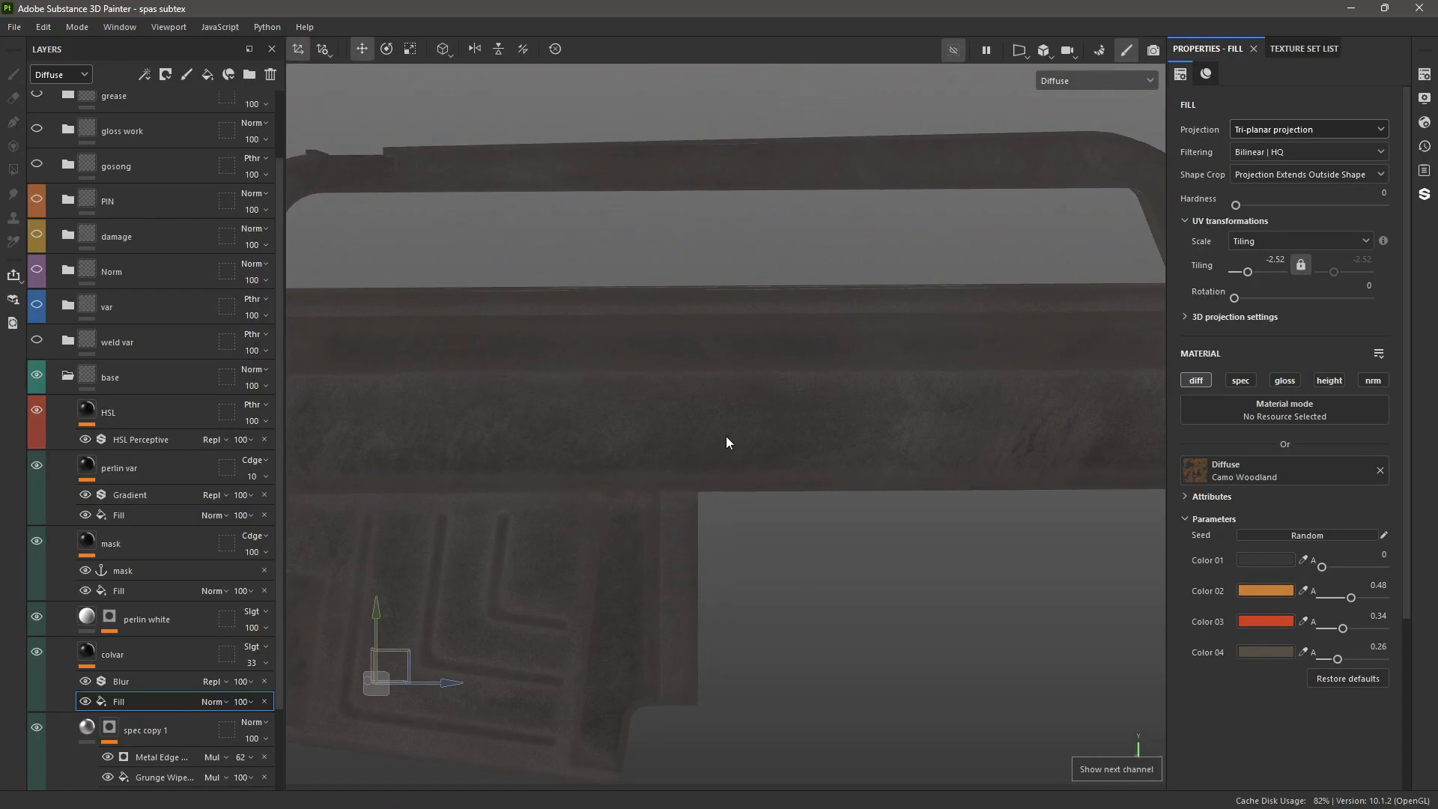
pyautogui.scroll(5, 726, 436)
pyautogui.keyDown('alt'); pyautogui.moveTo(904, 429); pyautogui.dragTo(664, 459, button='middle'); pyautogui.keyUp('alt')
pyautogui.scroll(-3, 662, 462)
pyautogui.scroll(5, 779, 471)
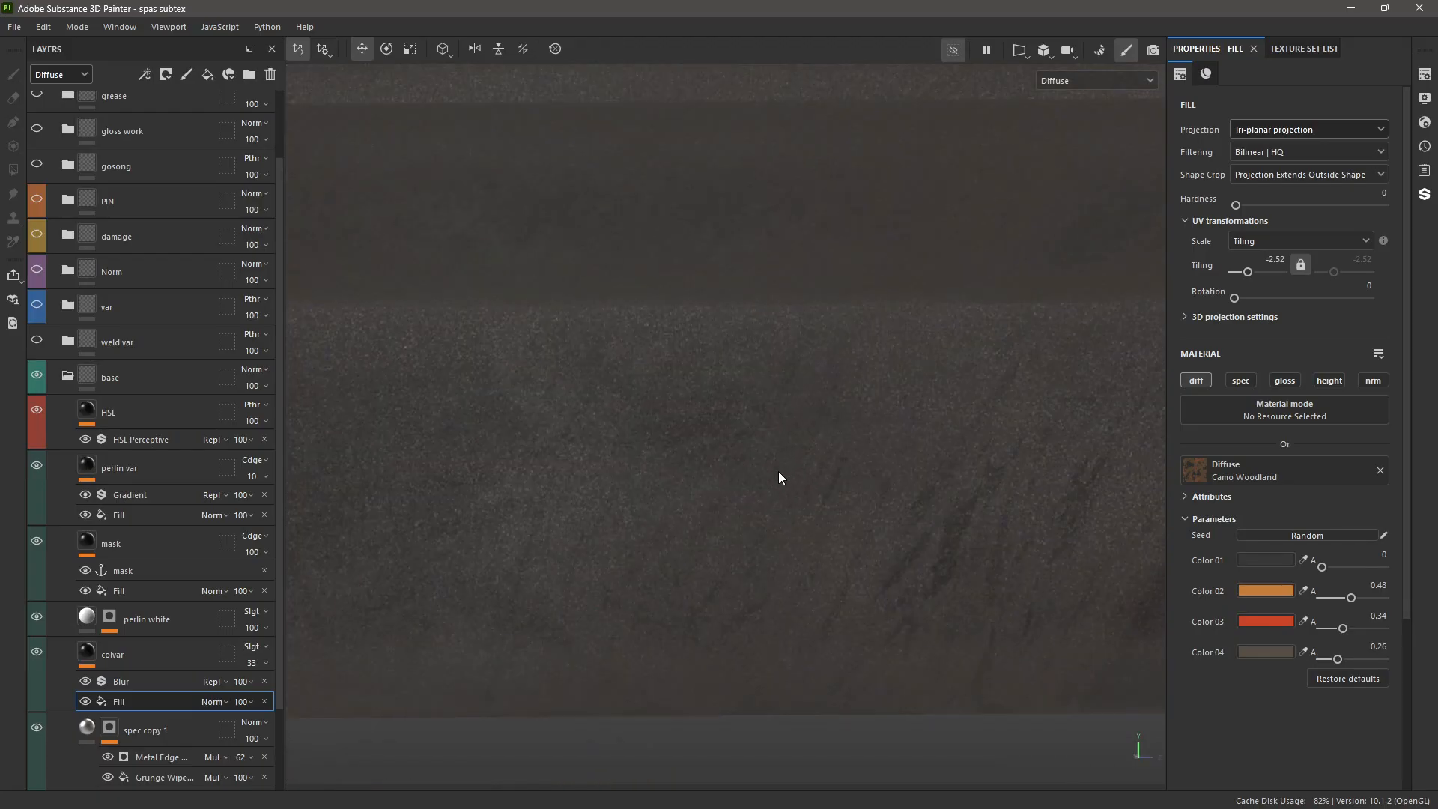
pyautogui.scroll(-5, 727, 472)
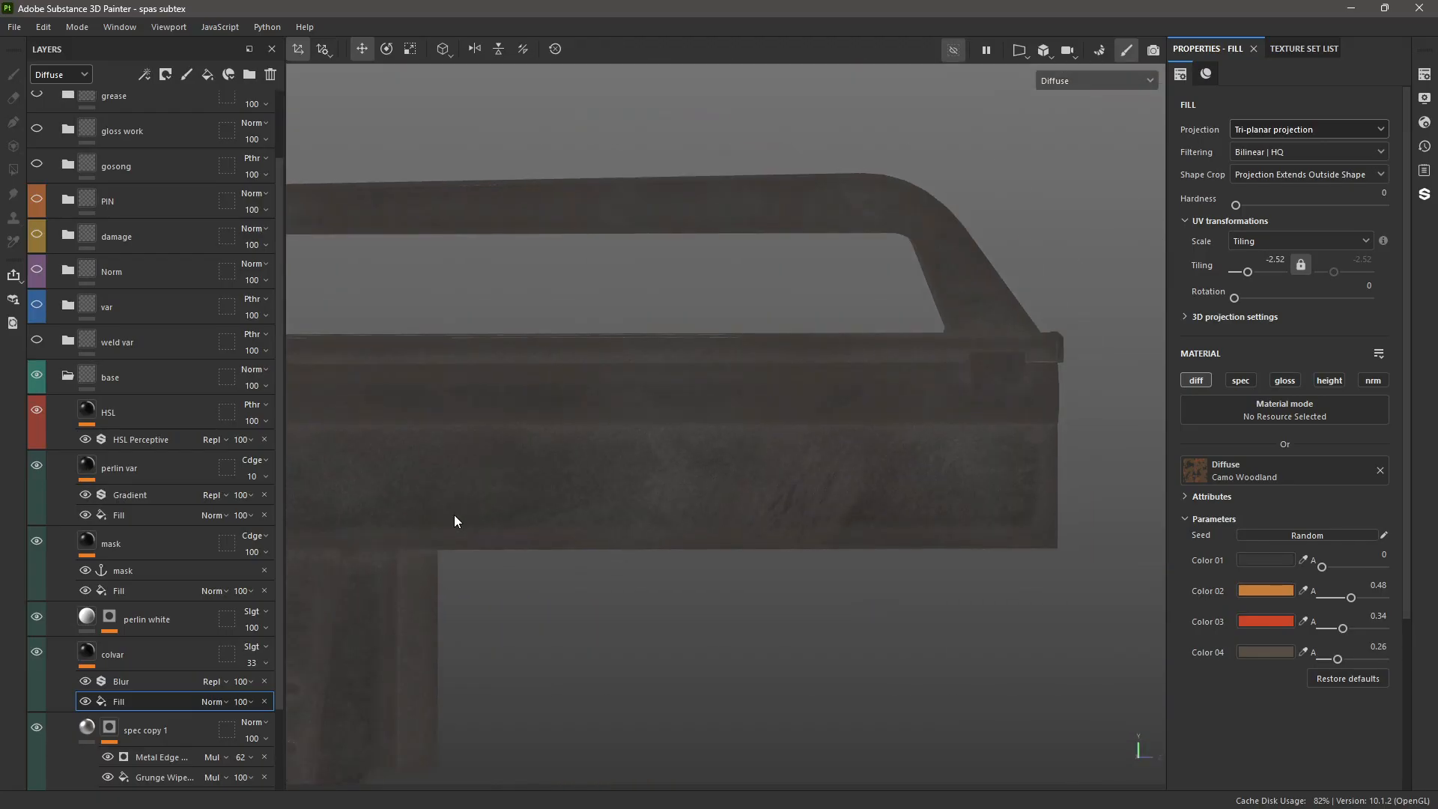
pyautogui.keyDown('alt'); pyautogui.moveTo(455, 516); pyautogui.dragTo(674, 462); pyautogui.keyUp('alt')
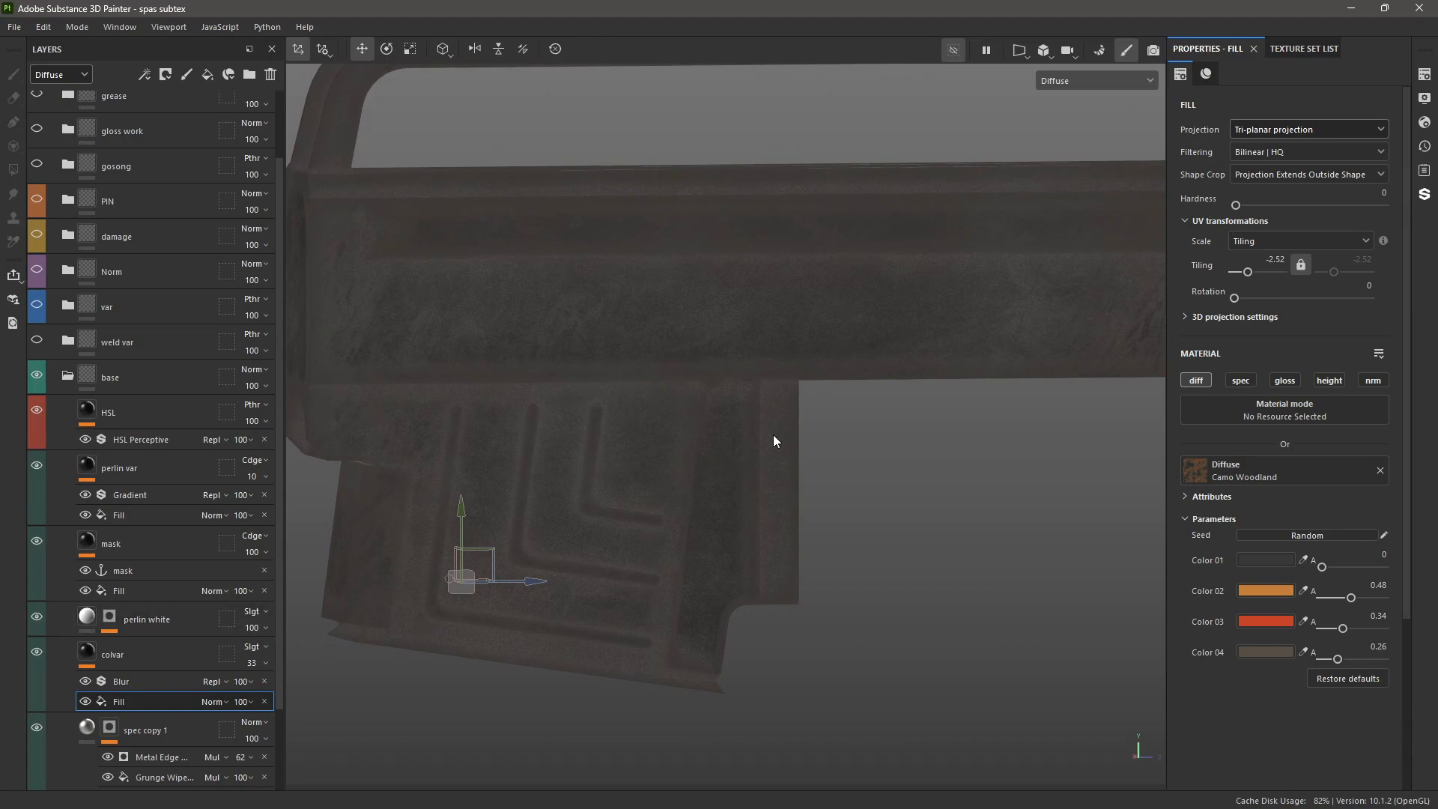
pyautogui.keyDown('alt'); pyautogui.moveTo(454, 408); pyautogui.dragTo(632, 474, button='middle'); pyautogui.keyUp('alt')
pyautogui.keyDown('alt'); pyautogui.moveTo(632, 475); pyautogui.dragTo(592, 449); pyautogui.keyUp('alt')
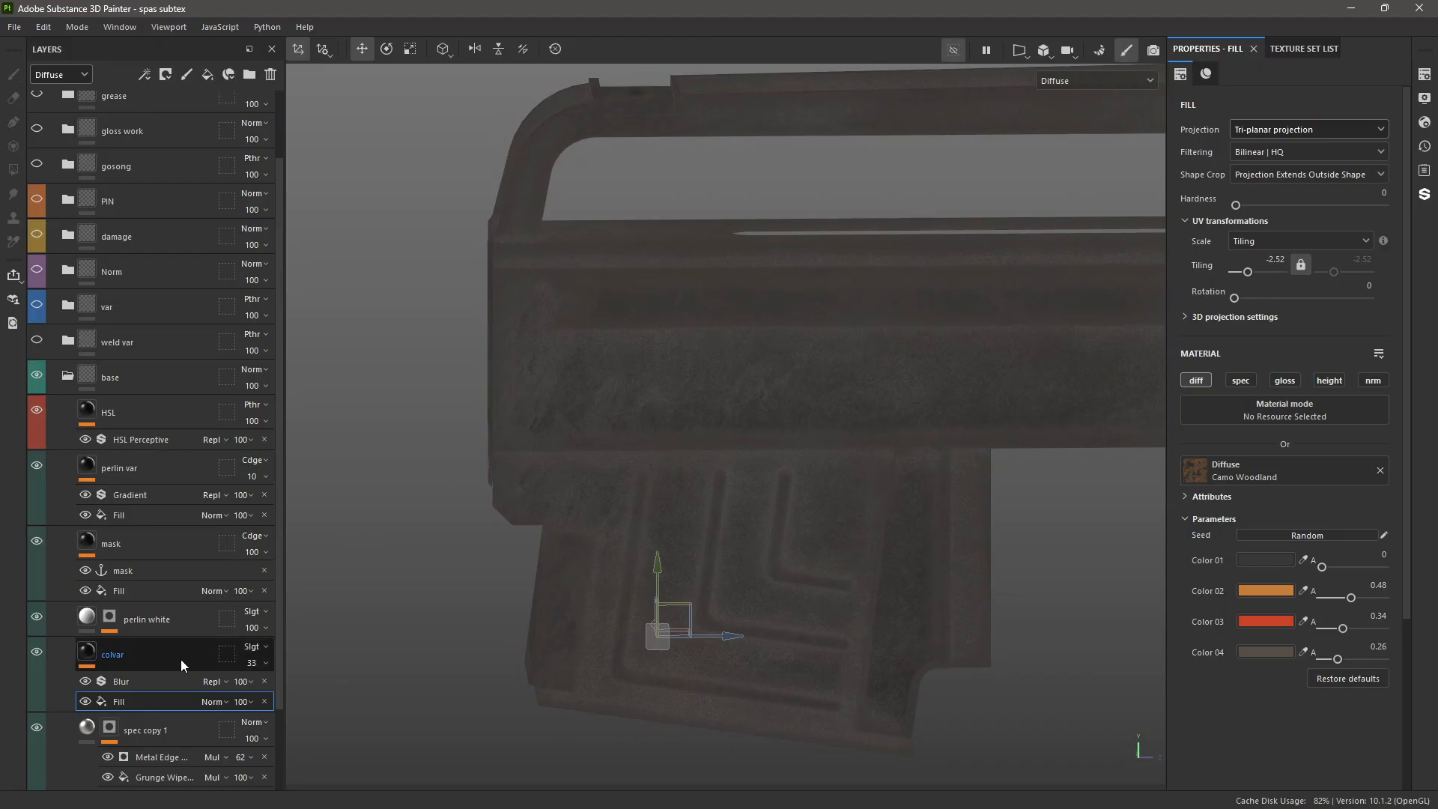
pyautogui.keyDown('alt'); pyautogui.moveTo(752, 636); pyautogui.dragTo(601, 487, button='middle'); pyautogui.keyUp('alt')
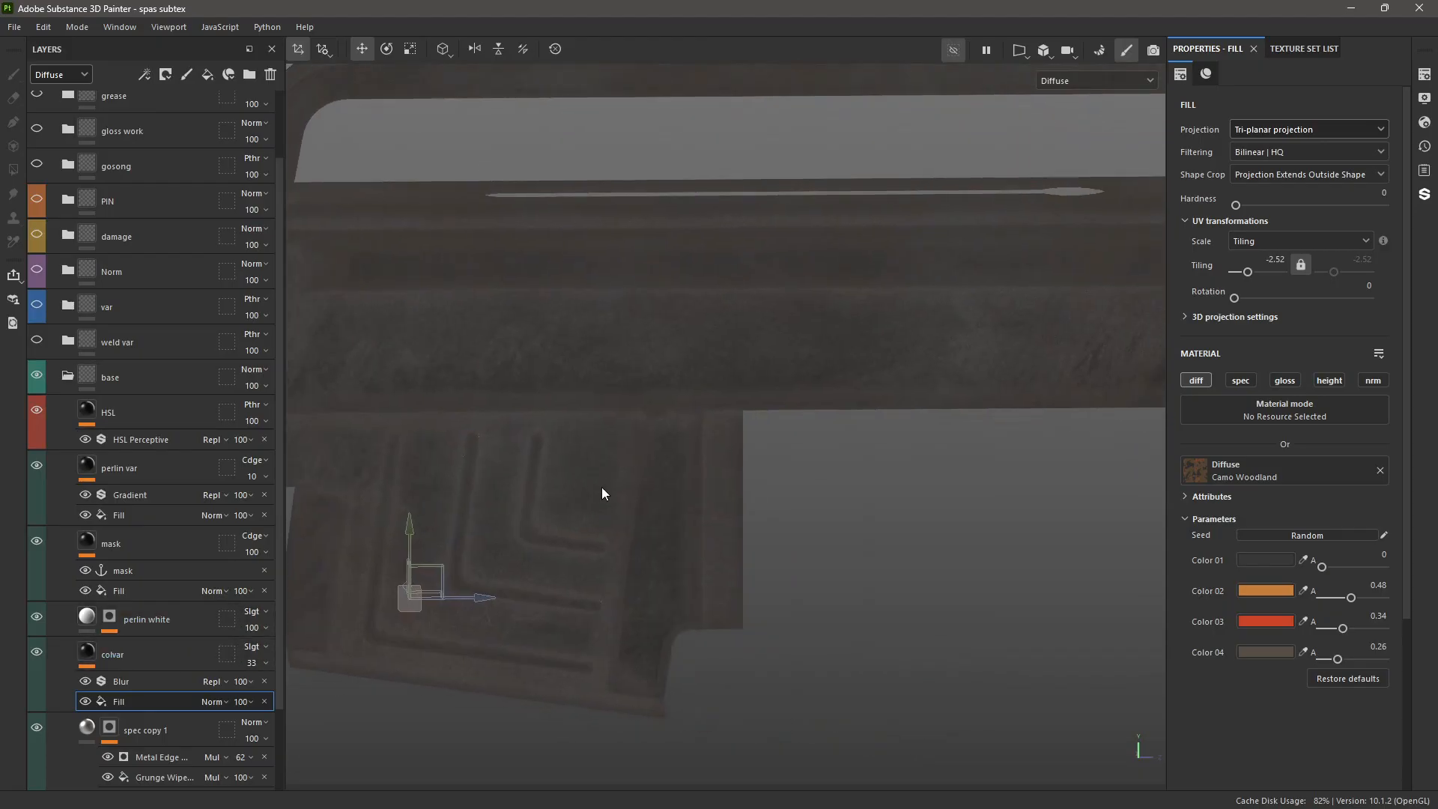
# - Select the colvar layer, then switch to the browser and enlarge Adobe's Blending modes documentation page to full screen
pyautogui.click(147, 679)
pyautogui.click(213, 649)
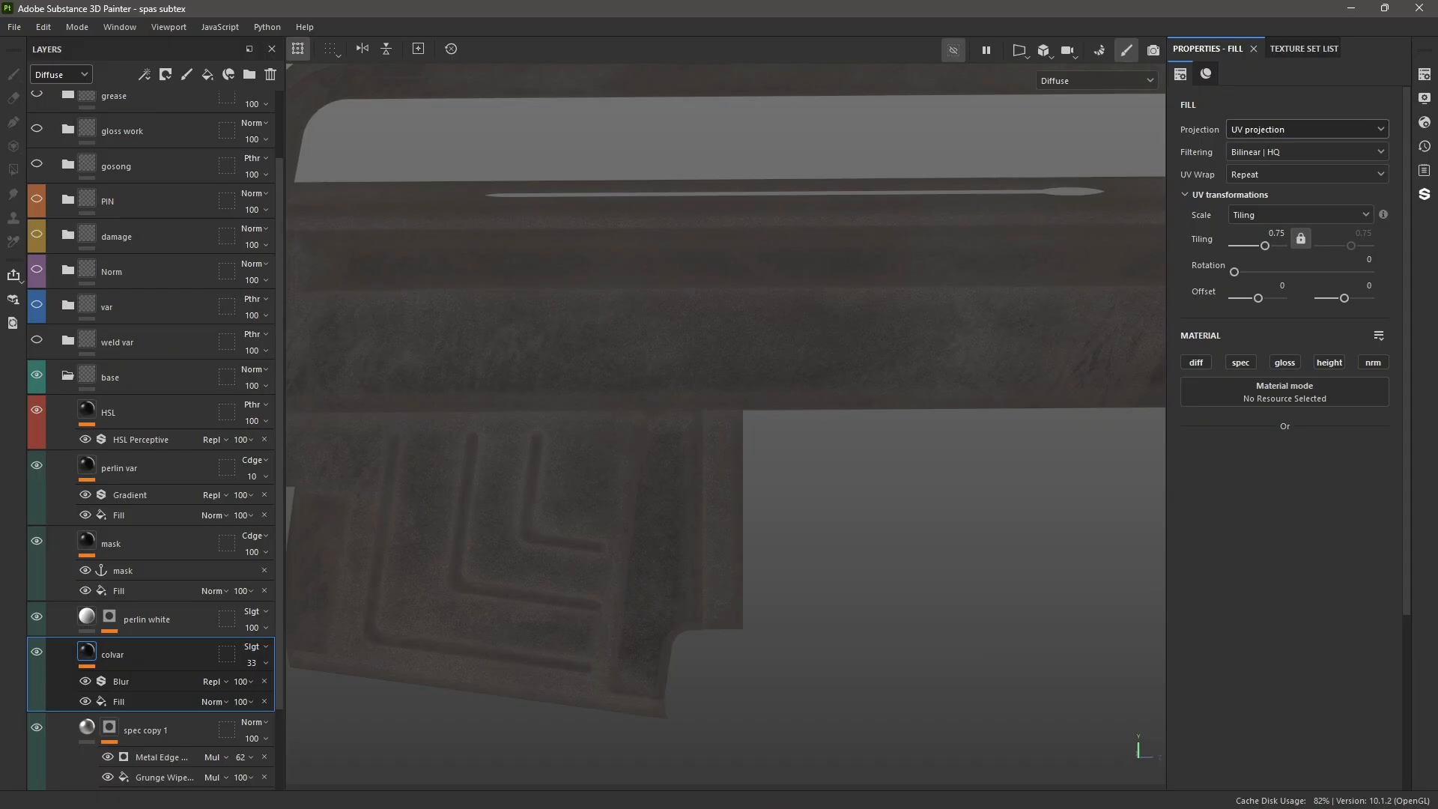
pyautogui.hotkey('alt', 'Tab')
pyautogui.hotkey('alt', 'Tab')
pyautogui.hotkey('alt', 'Tab')
pyautogui.hotkey('alt', 'Tab')
pyautogui.hotkey('alt', 'Tab')
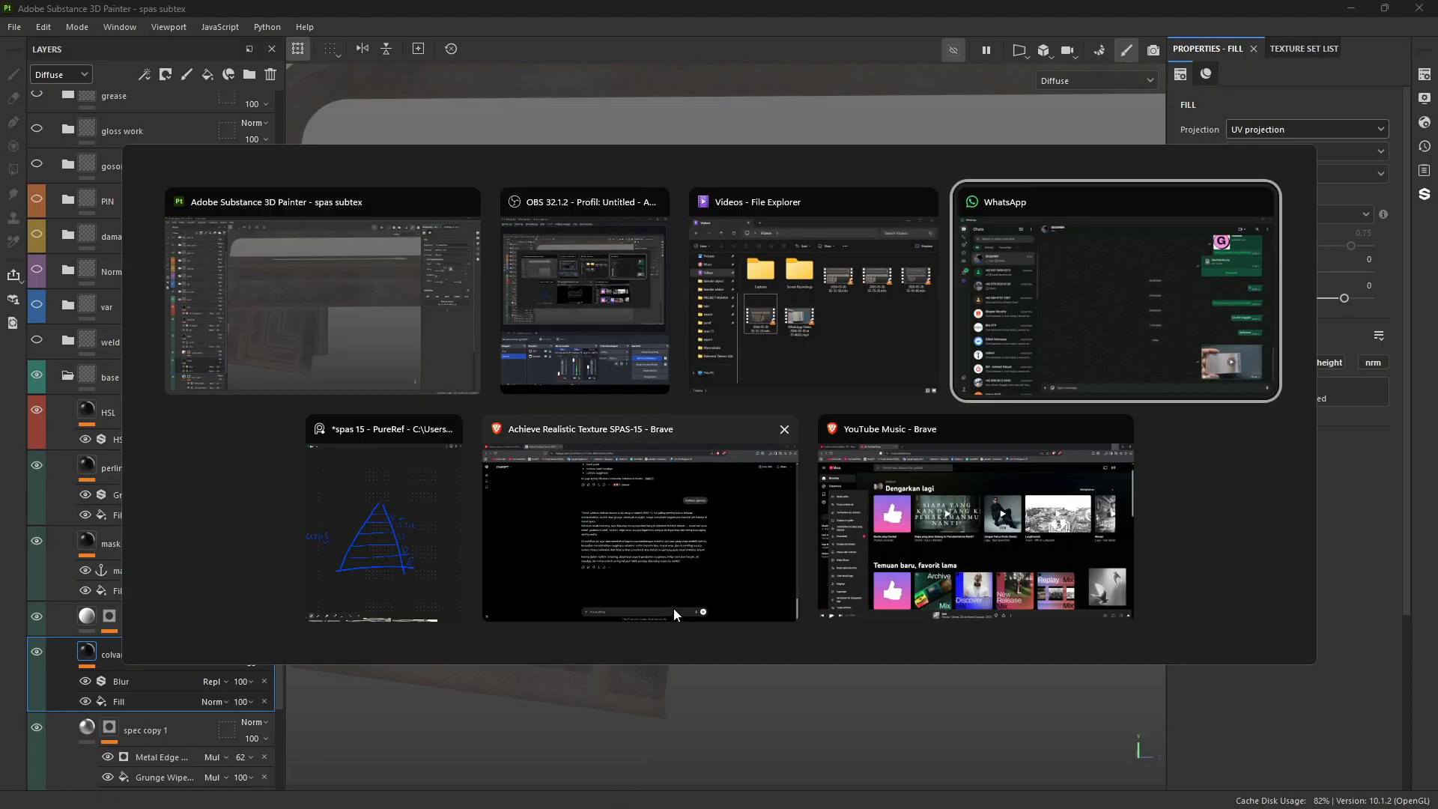
pyautogui.press('Escape')
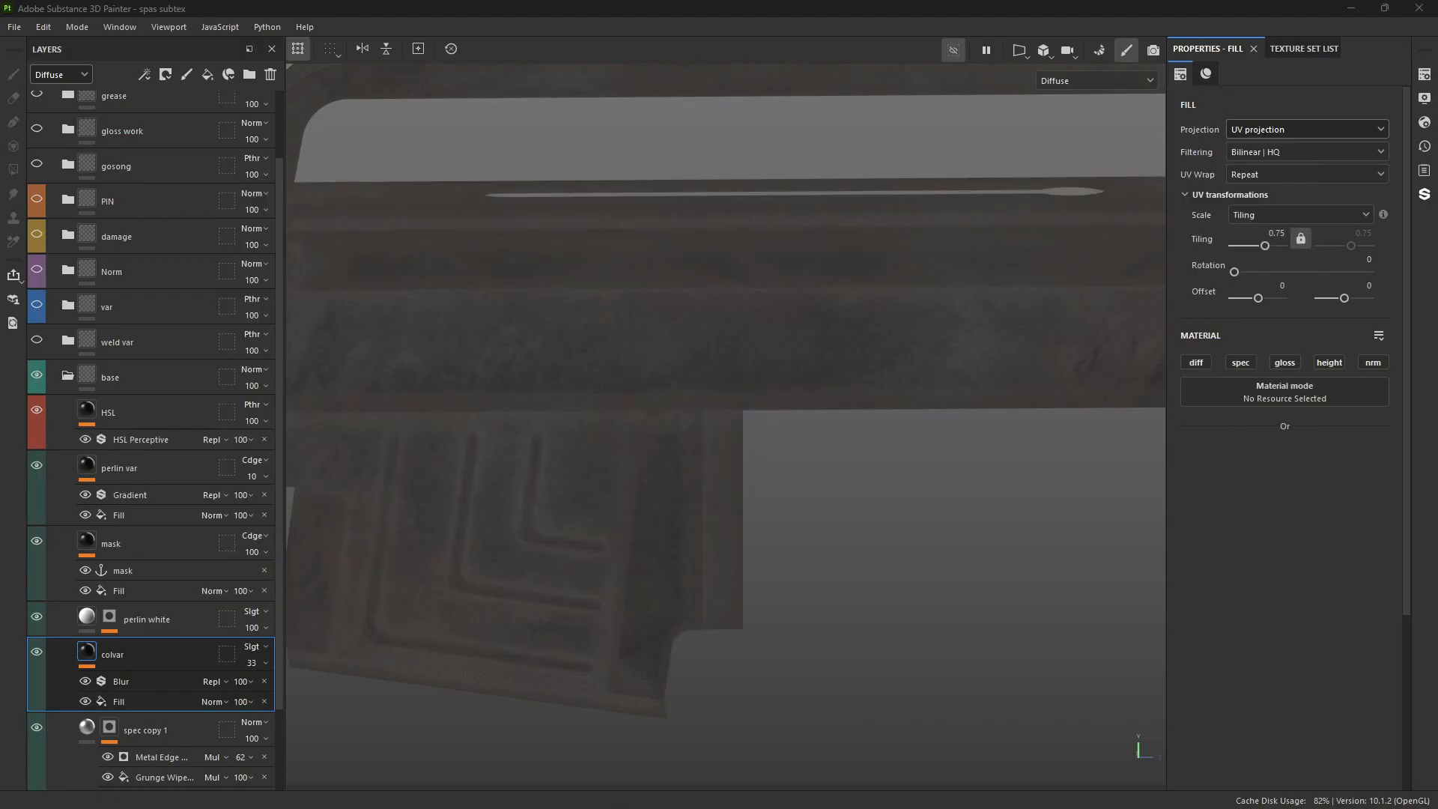
pyautogui.hotkey('alt', 'Tab')
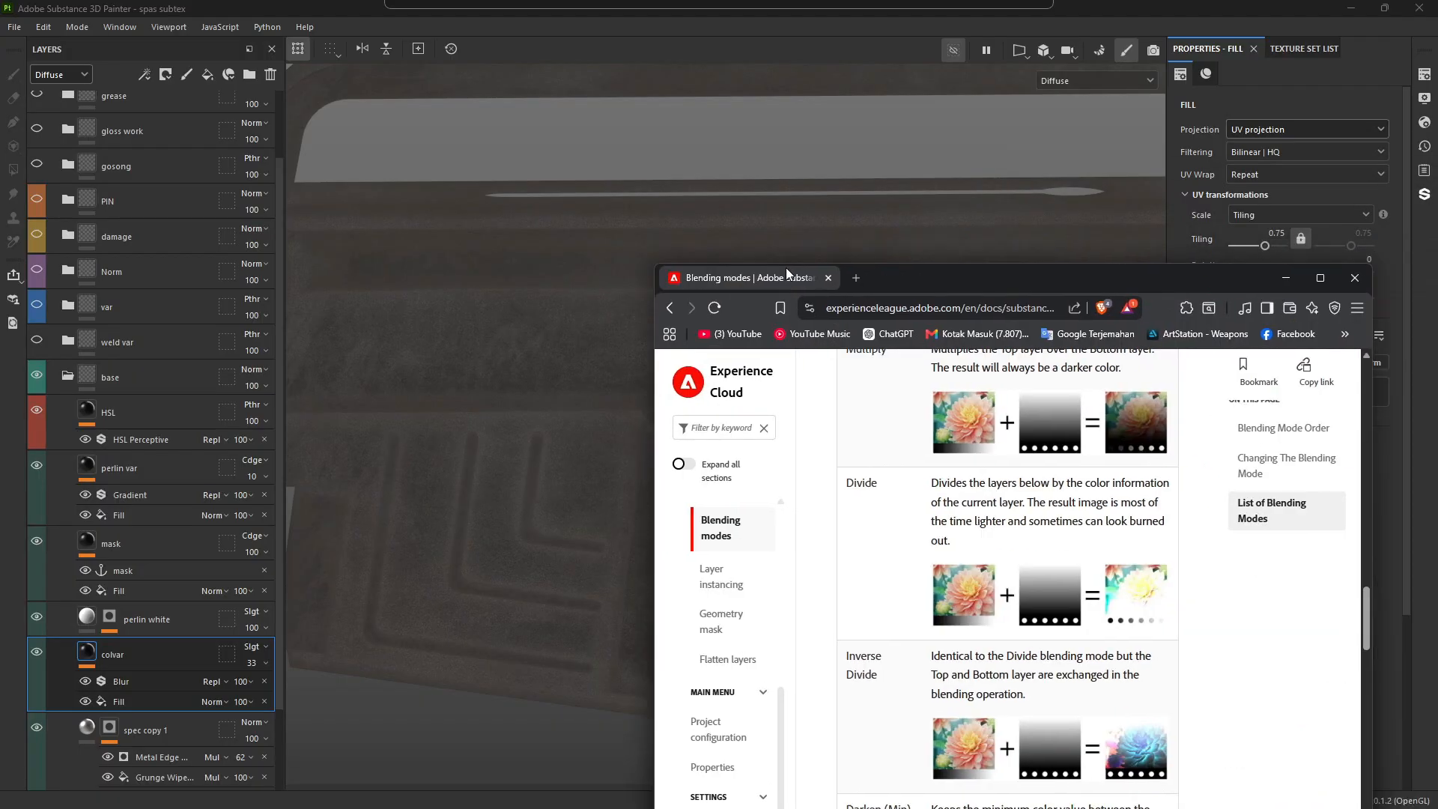
pyautogui.moveTo(785, 268)
pyautogui.mouseDown()
pyautogui.moveTo(611, 286)
pyautogui.moveTo(601, 26)
pyautogui.moveTo(573, 70)
pyautogui.mouseUp()
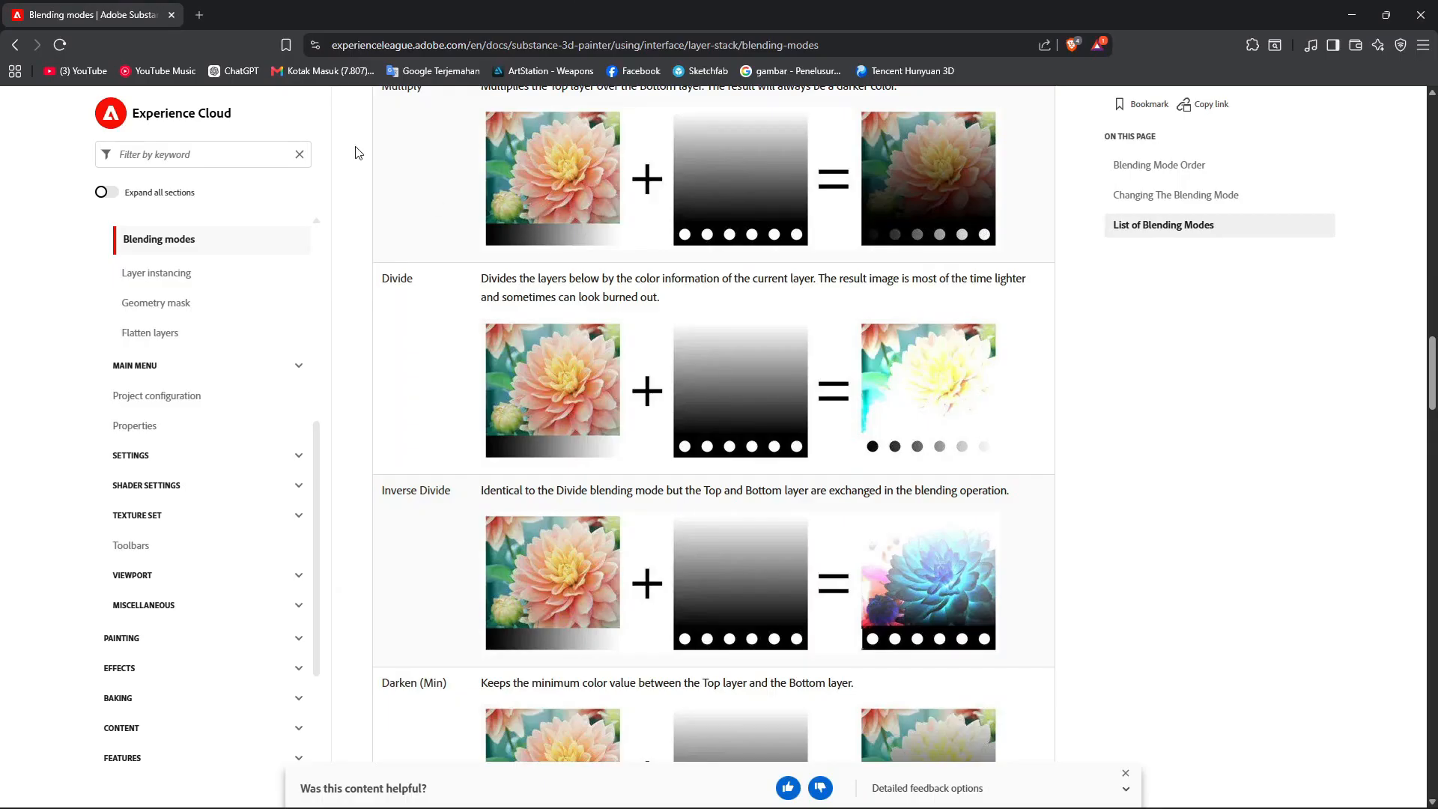
# - Read the list of blending modes from Normal through Multiply, Linear Dodge and Subtract to Overlay and Screen
pyautogui.scroll(4, 476, 469)
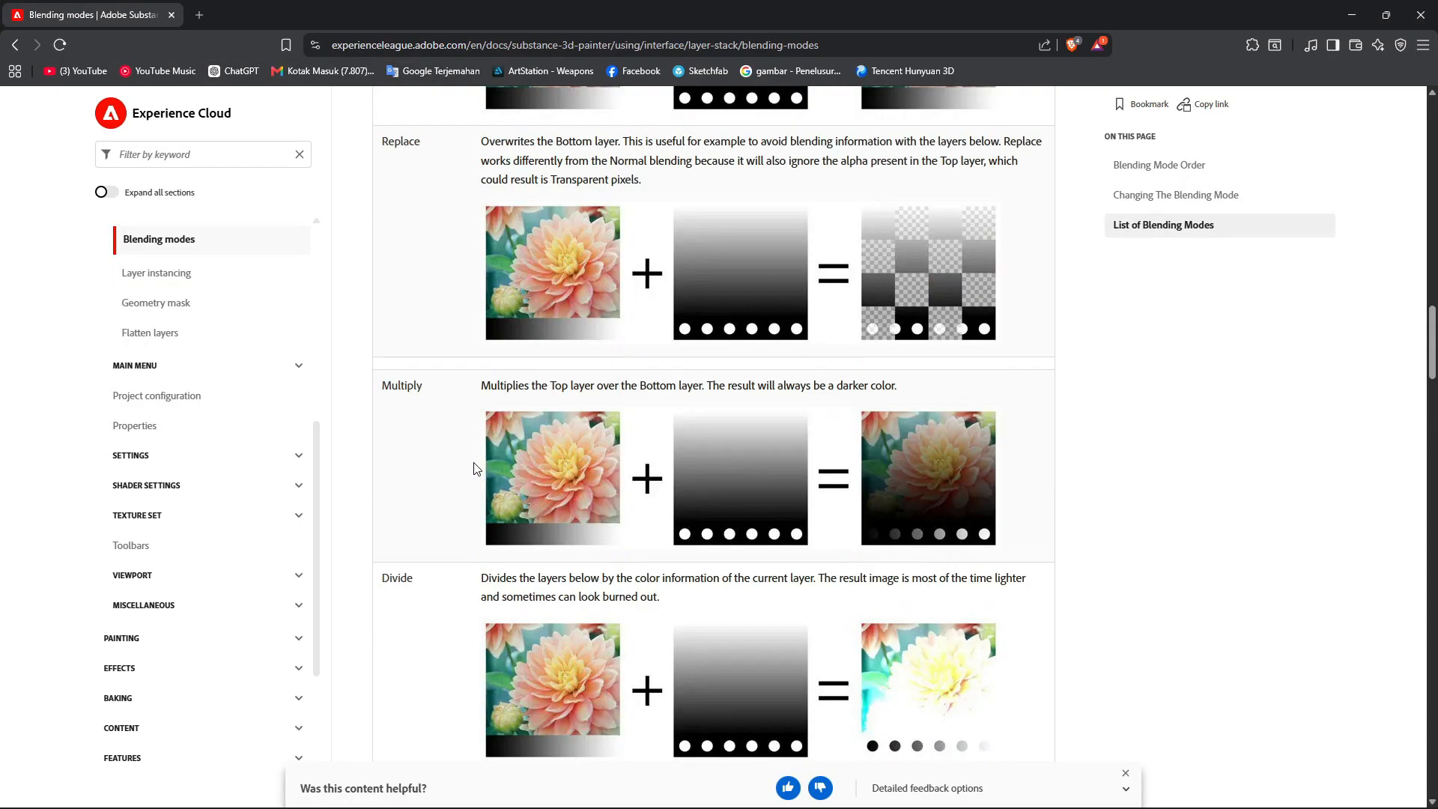
pyautogui.scroll(15, 473, 469)
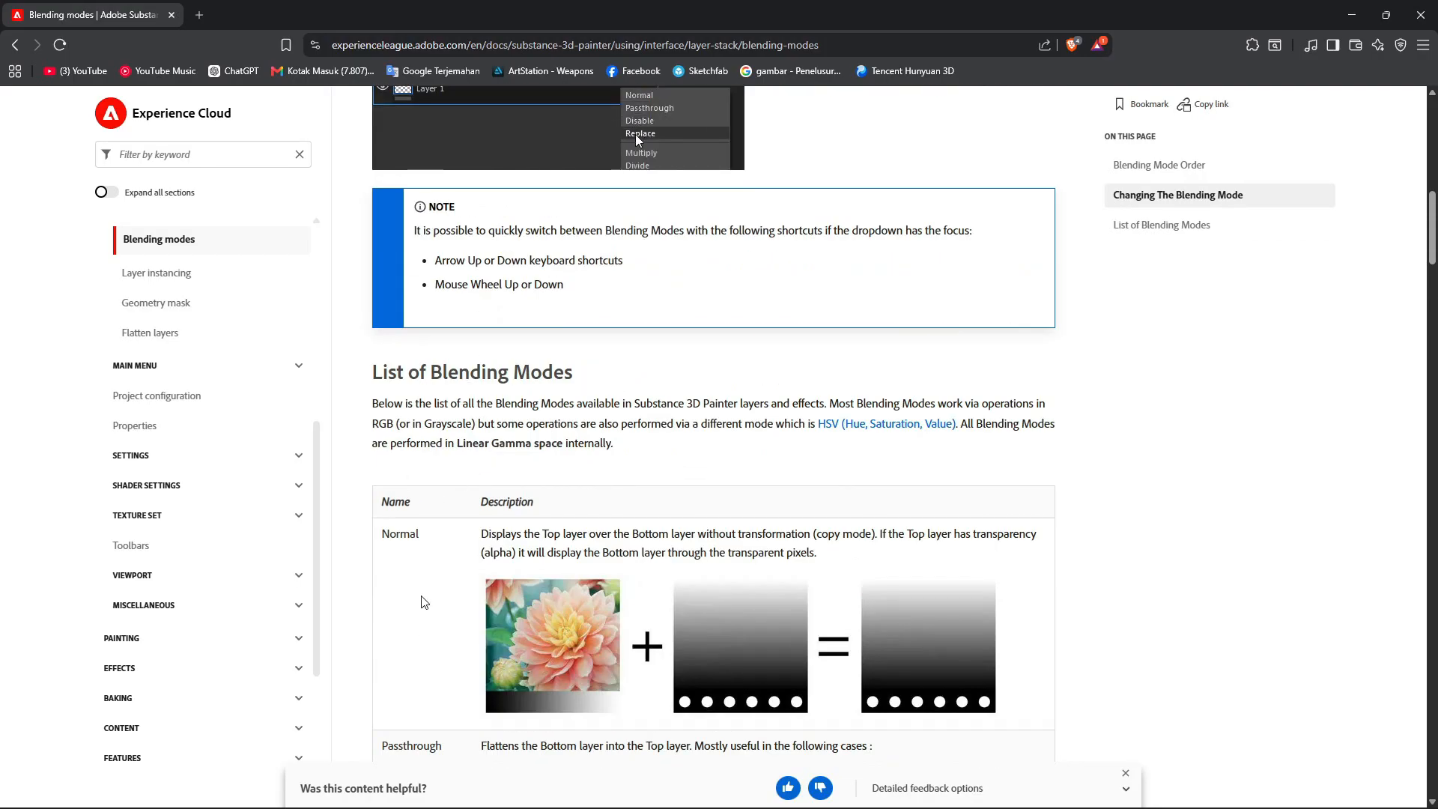
pyautogui.scroll(-3, 435, 577)
pyautogui.scroll(-7, 443, 564)
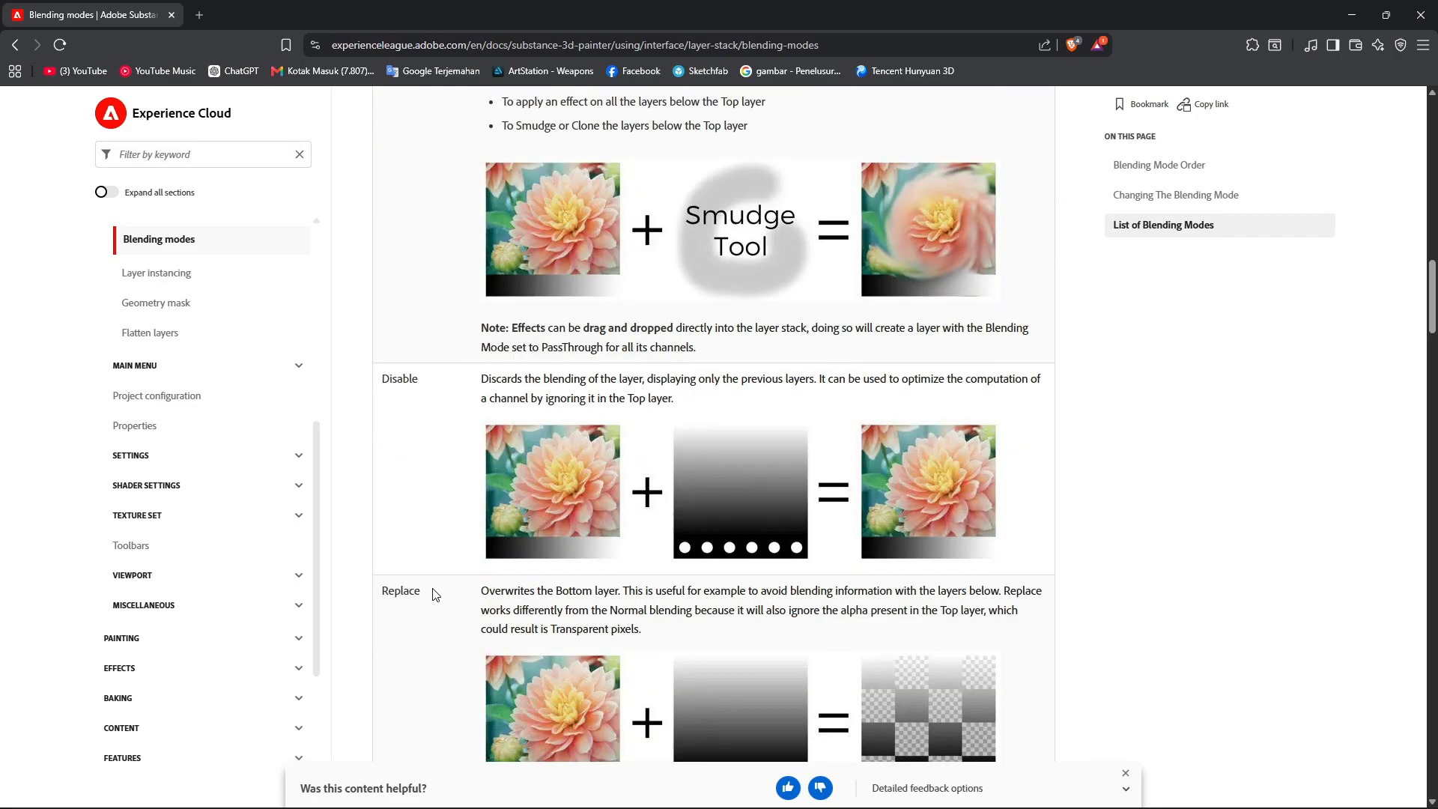
pyautogui.scroll(-5, 442, 564)
pyautogui.scroll(-5, 442, 567)
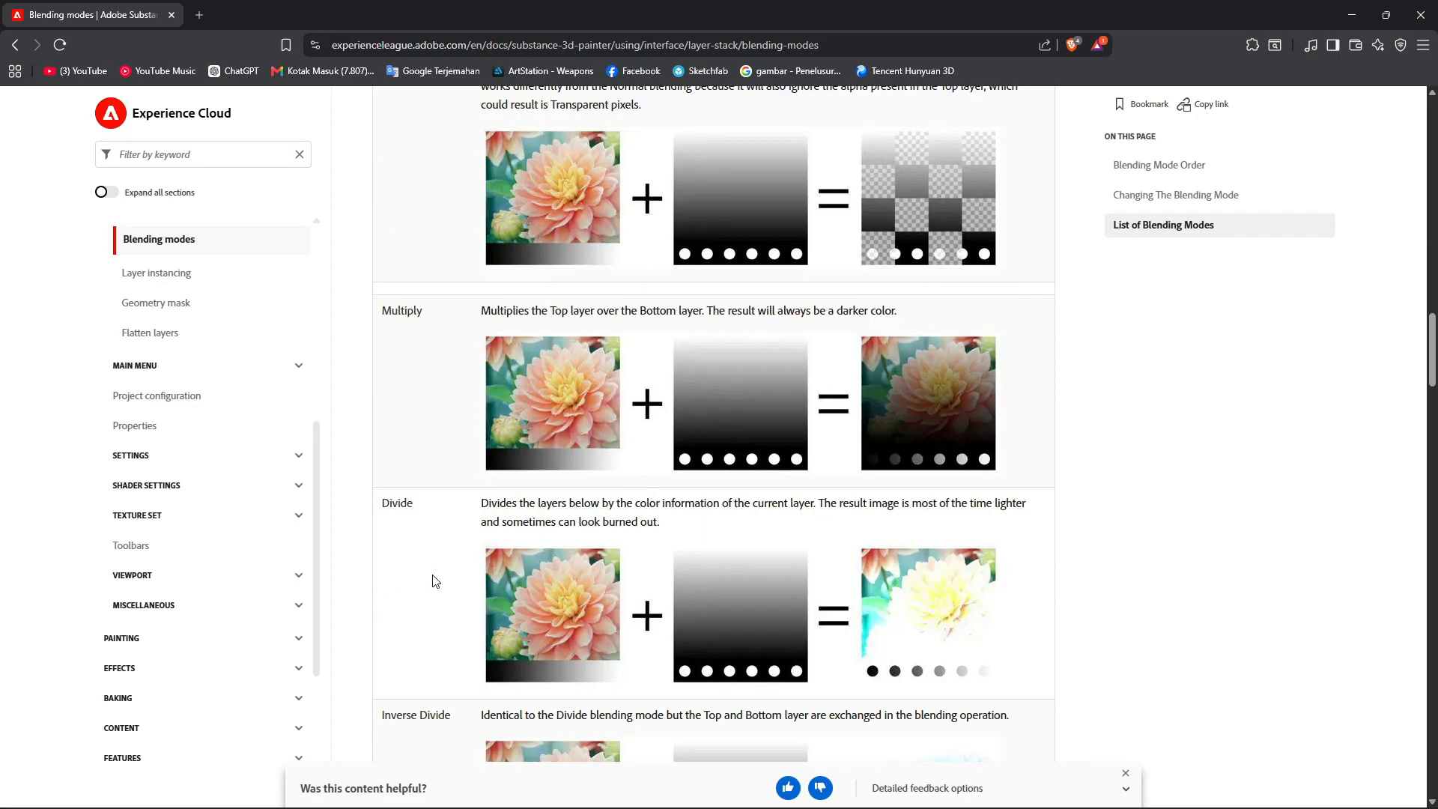
pyautogui.scroll(-4, 439, 616)
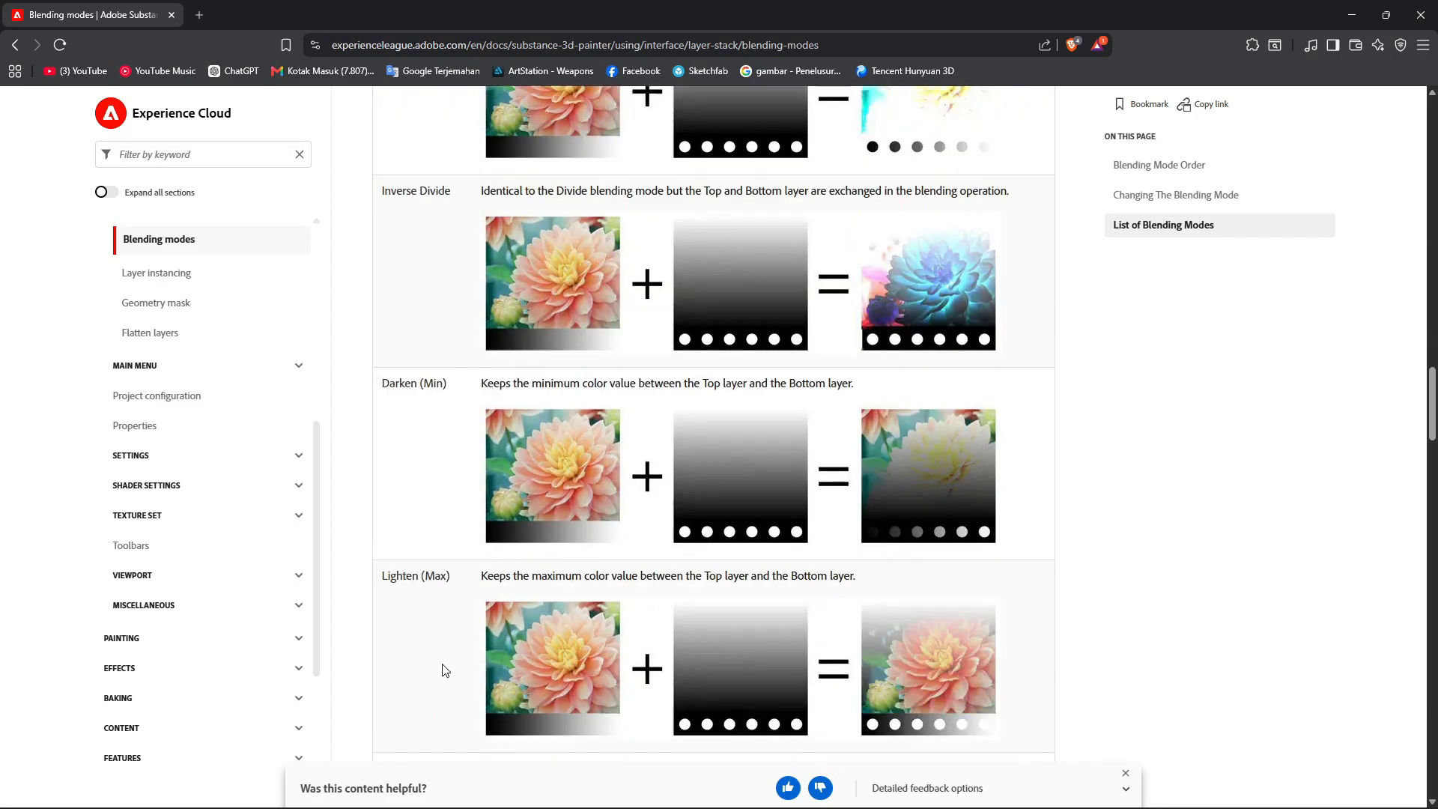
pyautogui.scroll(-8, 446, 549)
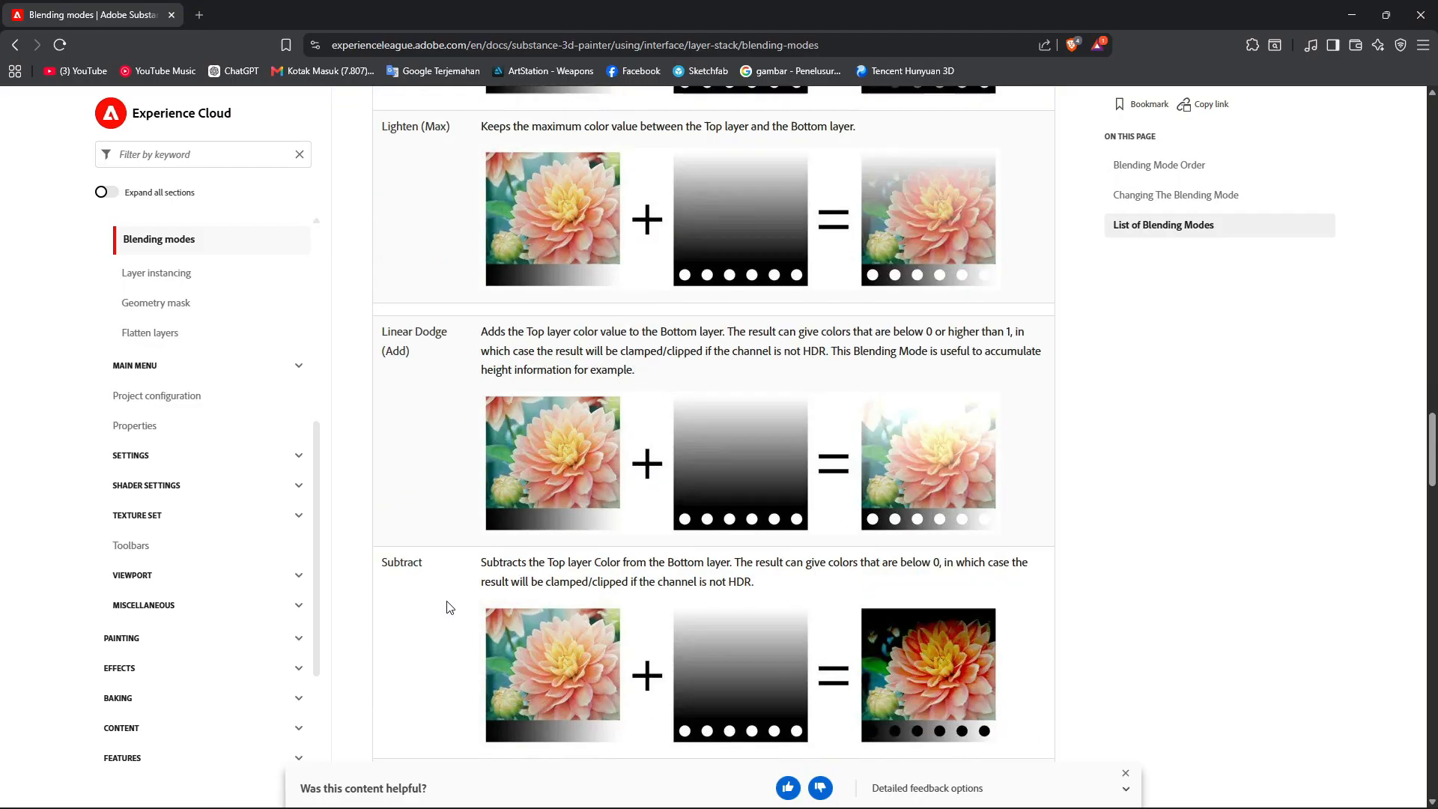
pyautogui.scroll(-2, 447, 547)
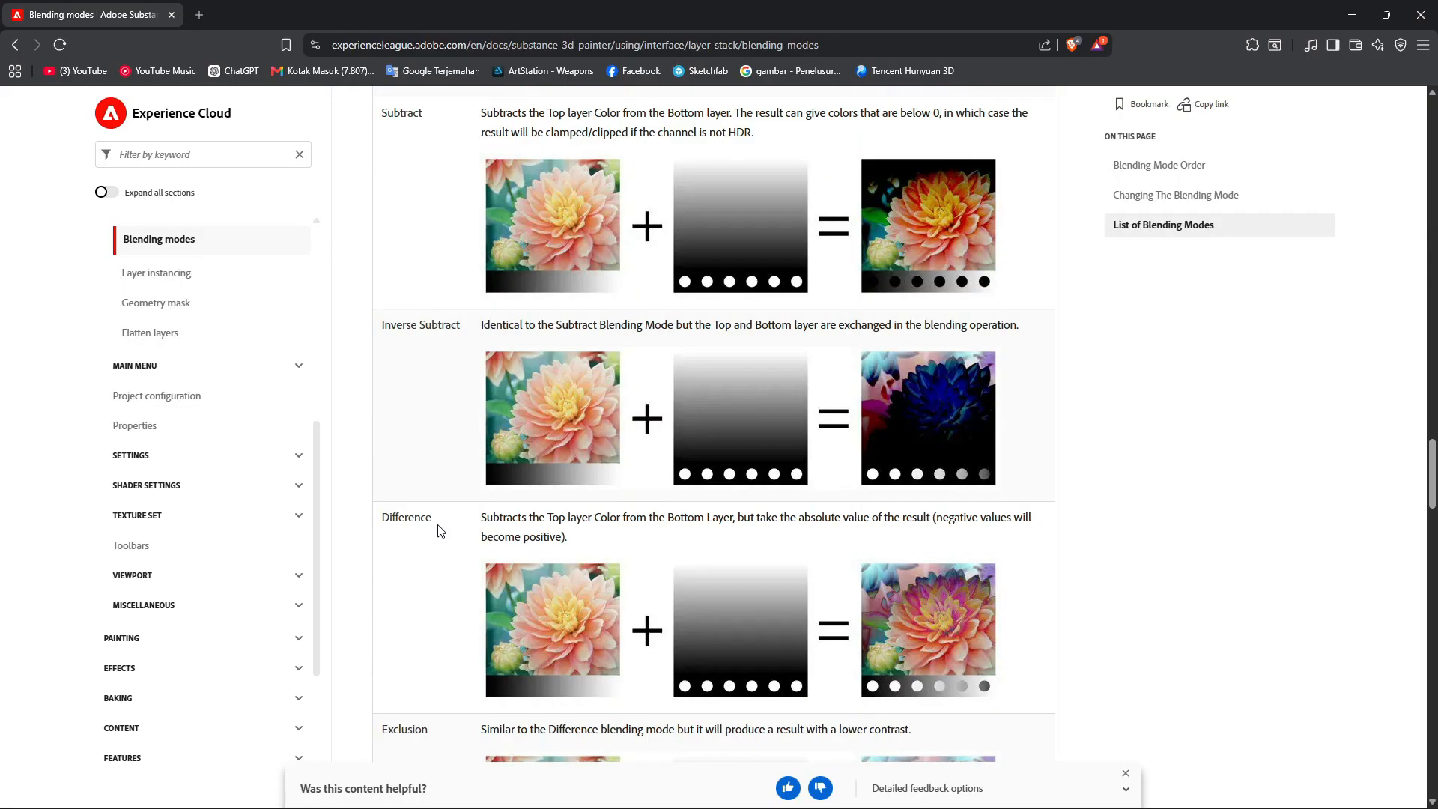
pyautogui.scroll(-2, 439, 629)
pyautogui.scroll(-2, 442, 612)
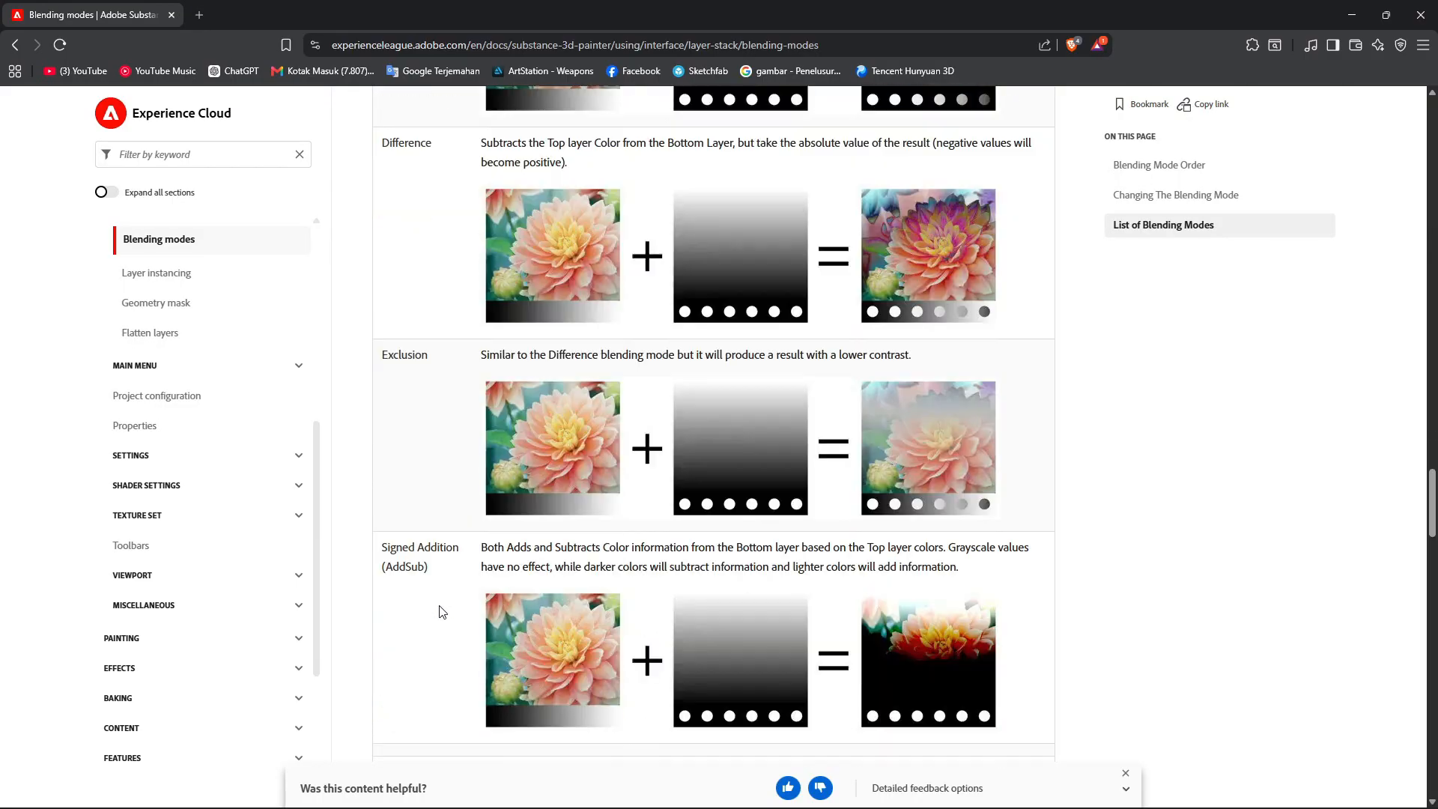
pyautogui.scroll(-2, 440, 608)
pyautogui.scroll(-3, 442, 609)
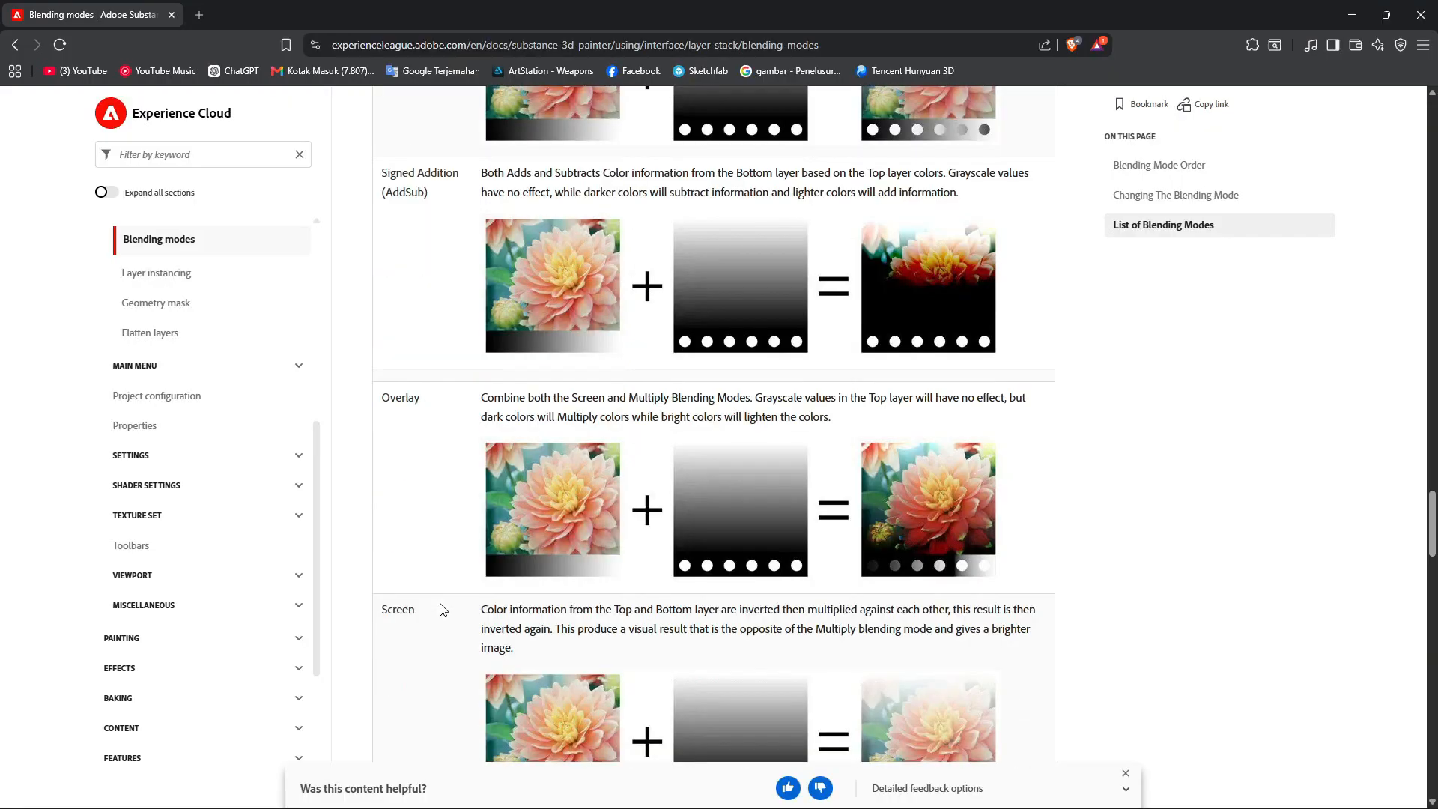
# - Read the remaining blending modes from Linear Burn and Soft Light down to Value, and move the browser off the Substance 3D Painter workspace
pyautogui.scroll(-3, 442, 606)
pyautogui.scroll(-2, 517, 603)
pyautogui.scroll(-8, 517, 604)
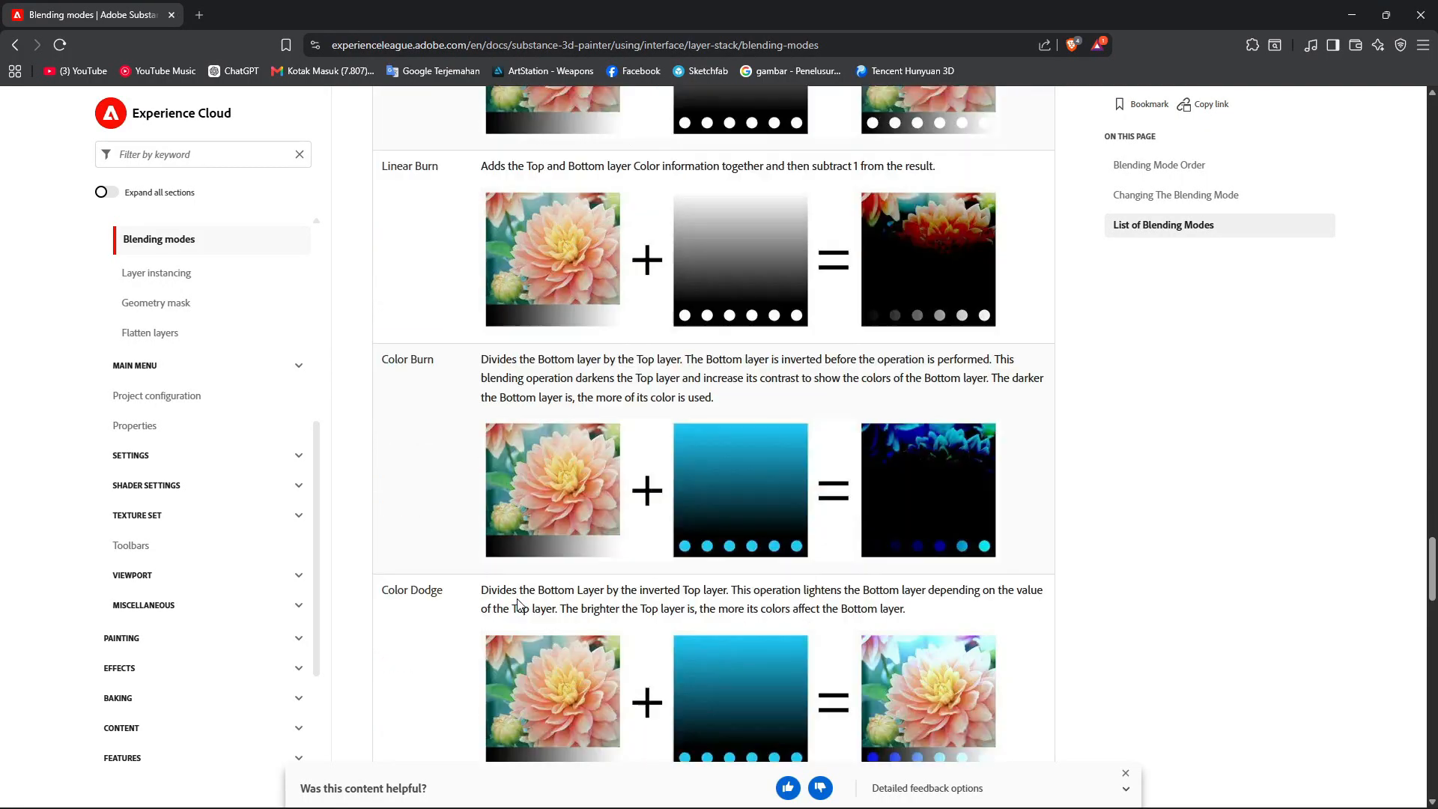
pyautogui.scroll(-2, 519, 604)
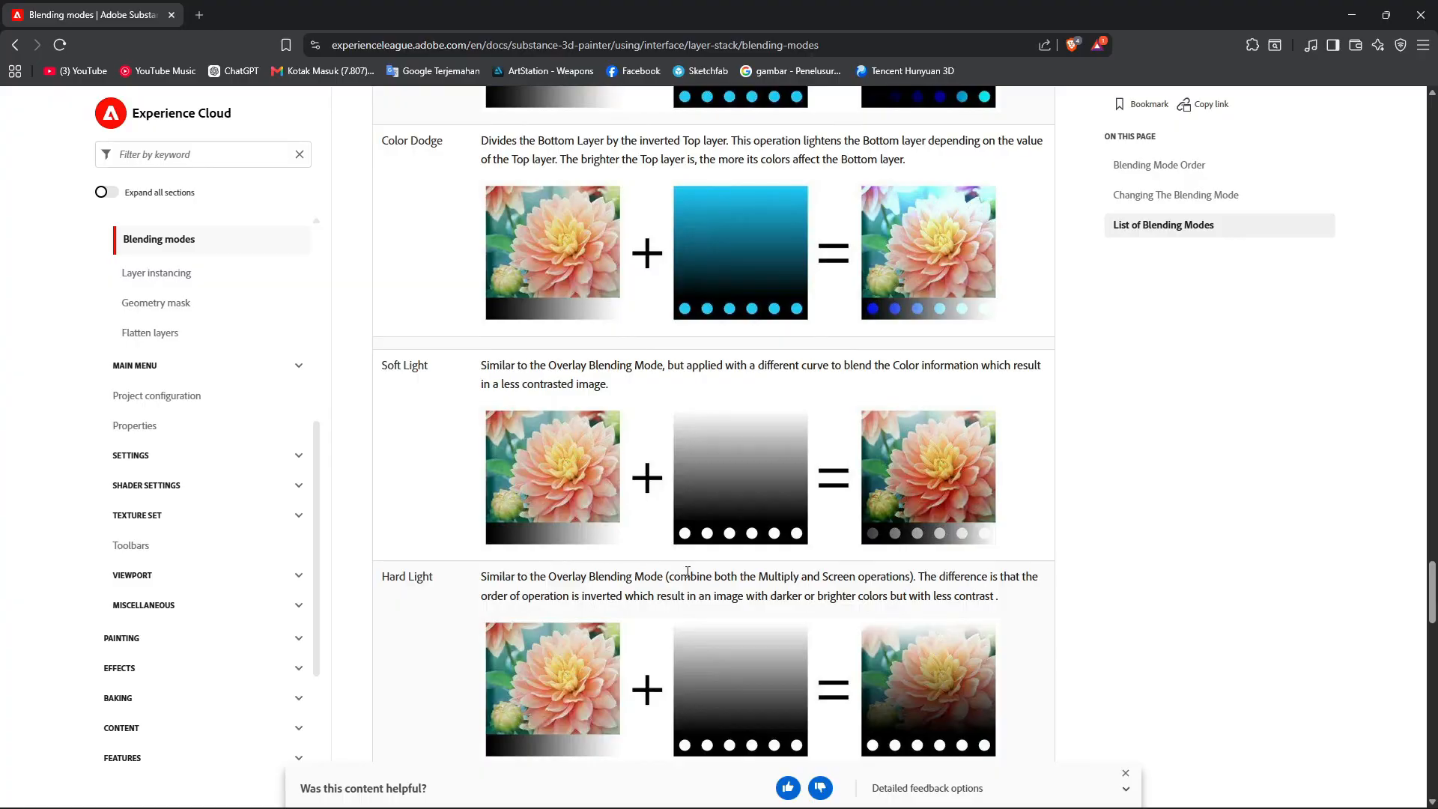
pyautogui.scroll(-9, 687, 572)
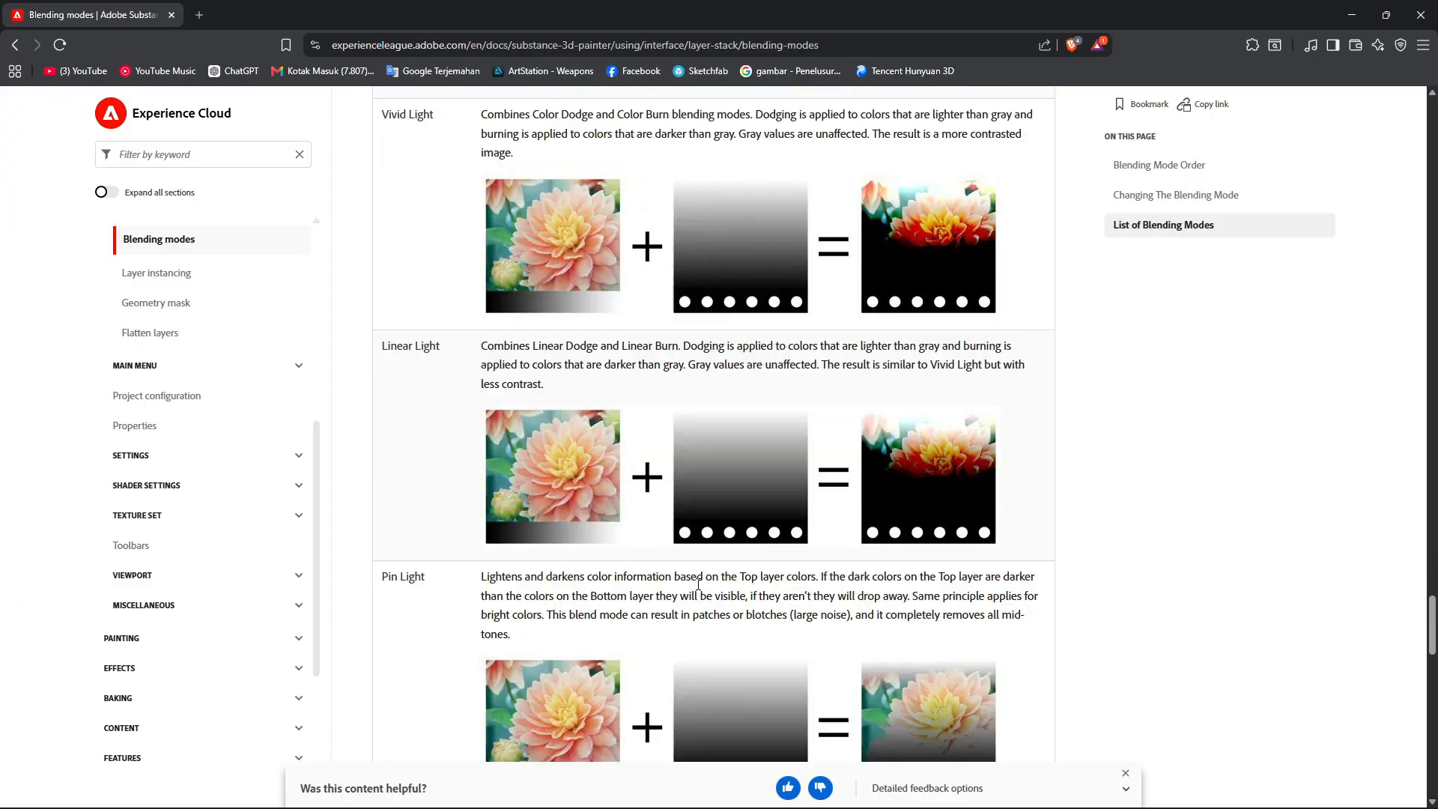
pyautogui.scroll(-1, 698, 584)
pyautogui.scroll(-3, 699, 590)
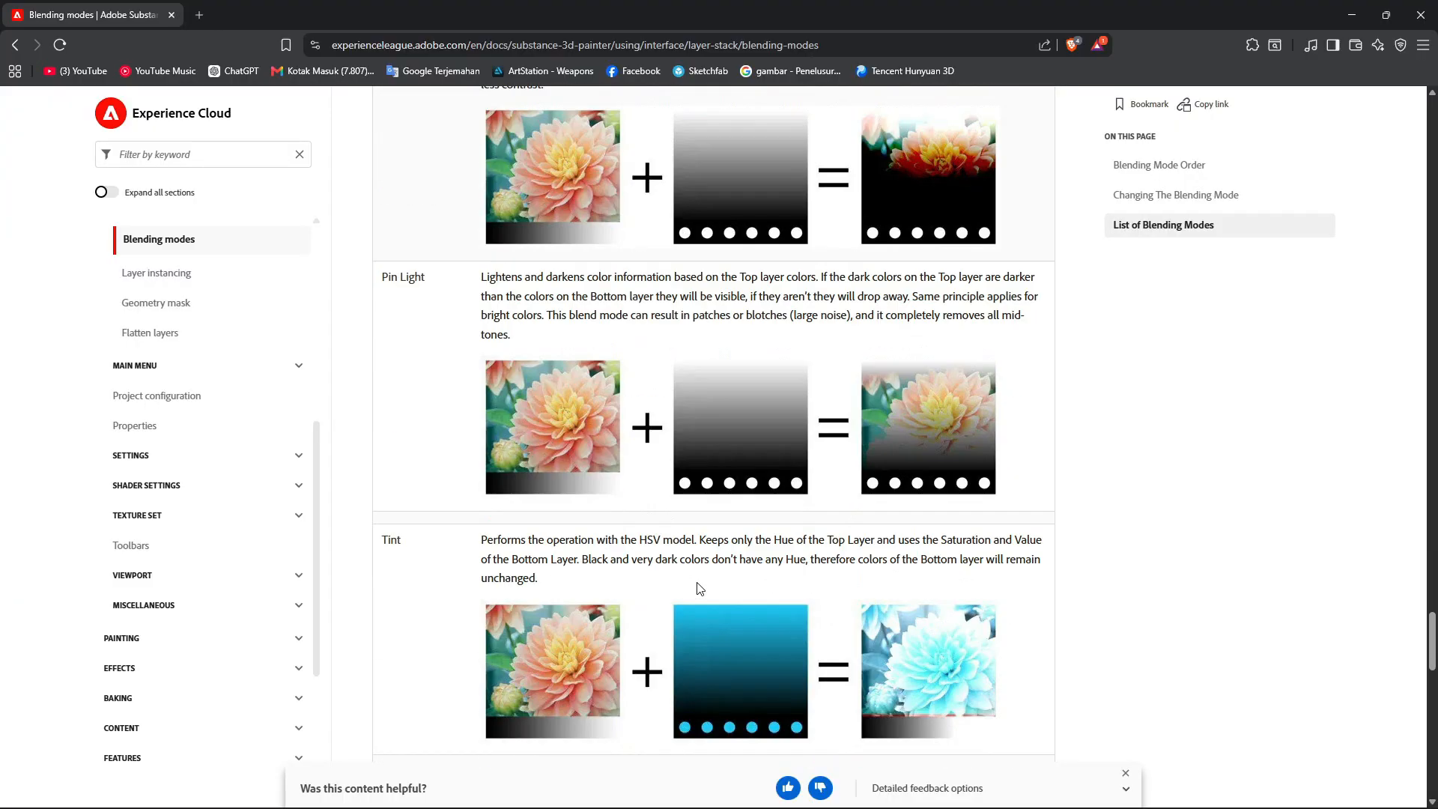
pyautogui.scroll(-2, 685, 589)
pyautogui.scroll(-7, 658, 584)
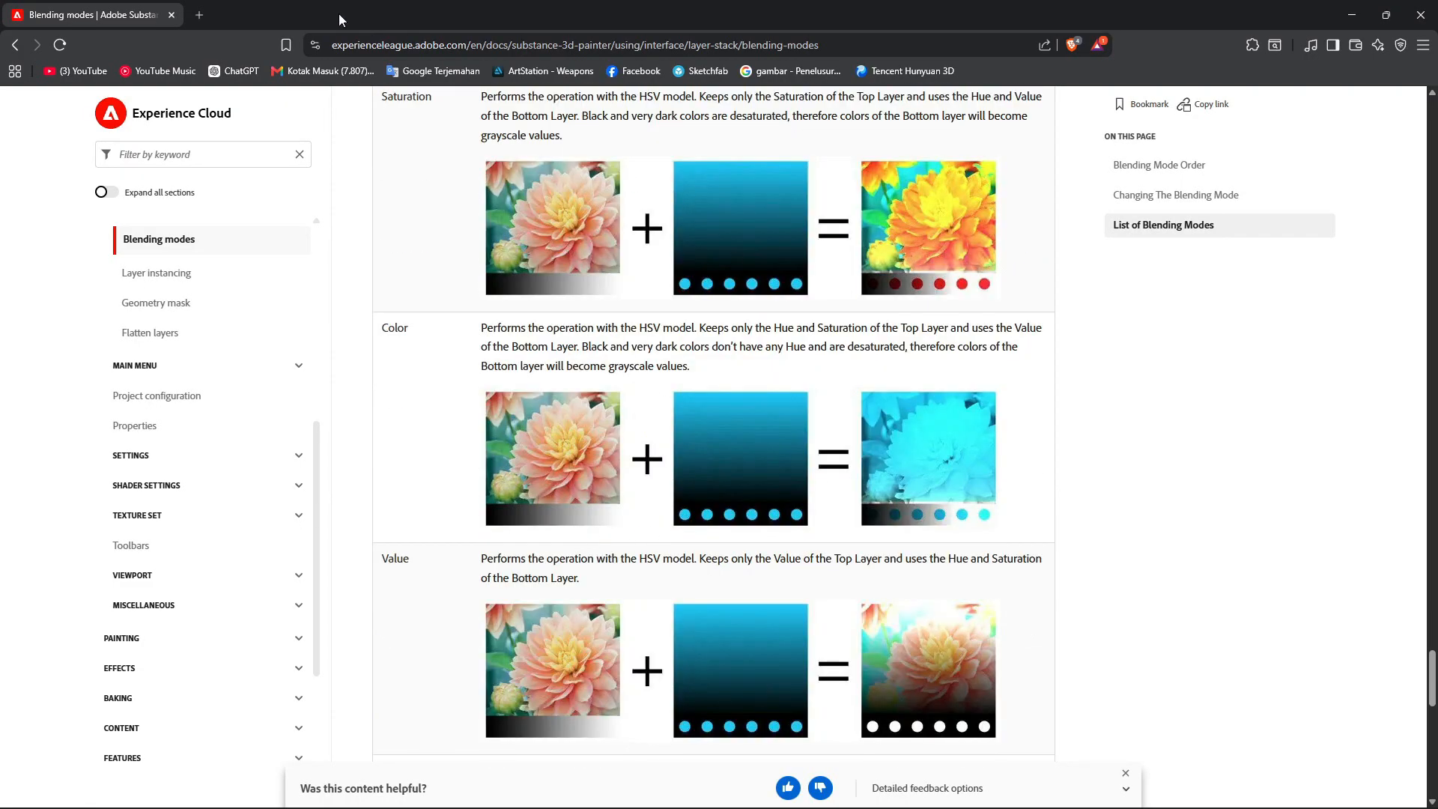
pyautogui.moveTo(335, 14); pyautogui.dragTo(1437, 157)
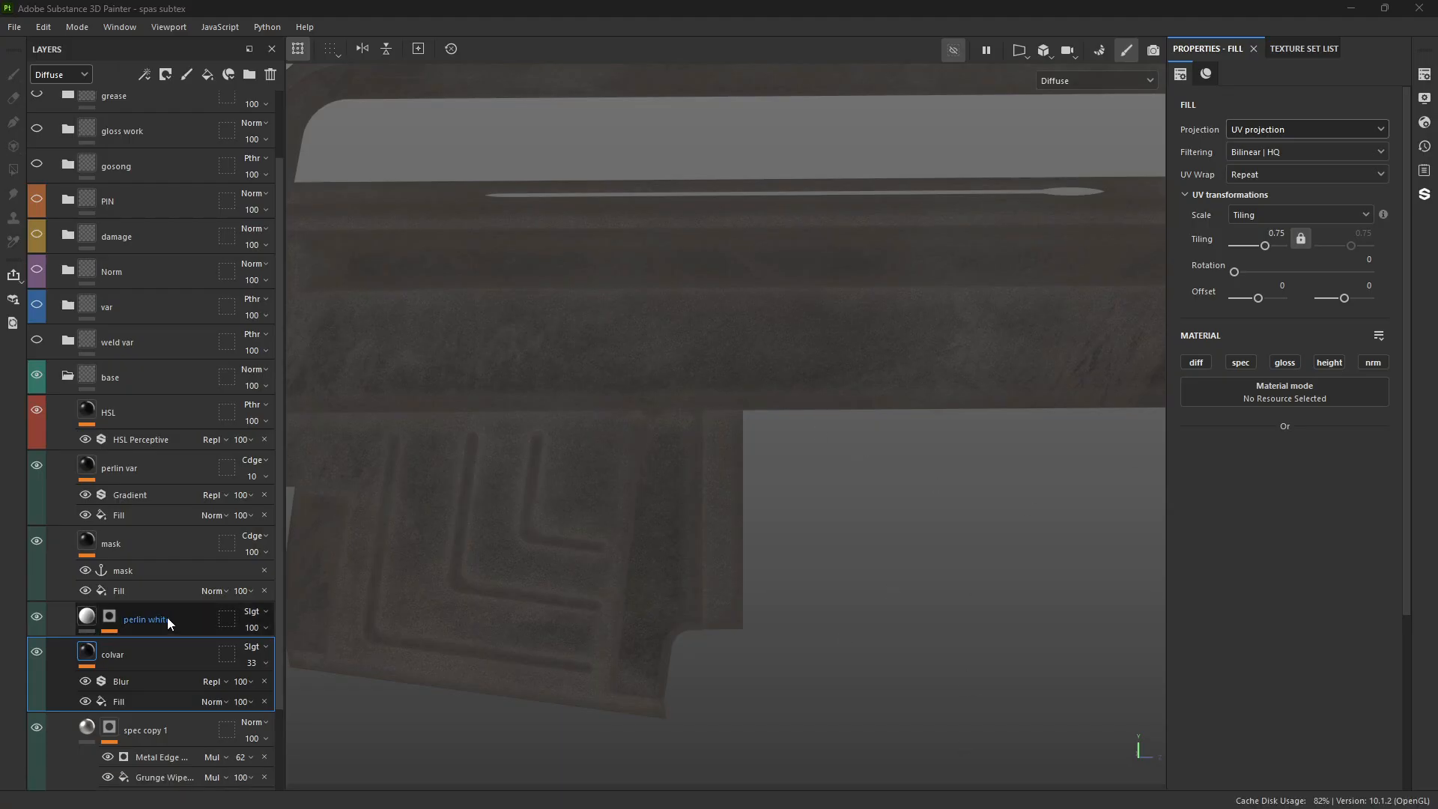
# - Show the perlin white layer's mask alone on the receiver and examine its faint noise up close and from a distance
pyautogui.keyDown('alt'); pyautogui.moveTo(448, 434); pyautogui.dragTo(512, 482, button='middle'); pyautogui.keyUp('alt')
pyautogui.scroll(3, 659, 472)
pyautogui.scroll(2, 271, 600)
pyautogui.keyDown('alt'); pyautogui.moveTo(469, 397); pyautogui.dragTo(673, 465, button='middle'); pyautogui.keyUp('alt')
pyautogui.click(130, 694)
pyautogui.click(110, 701)
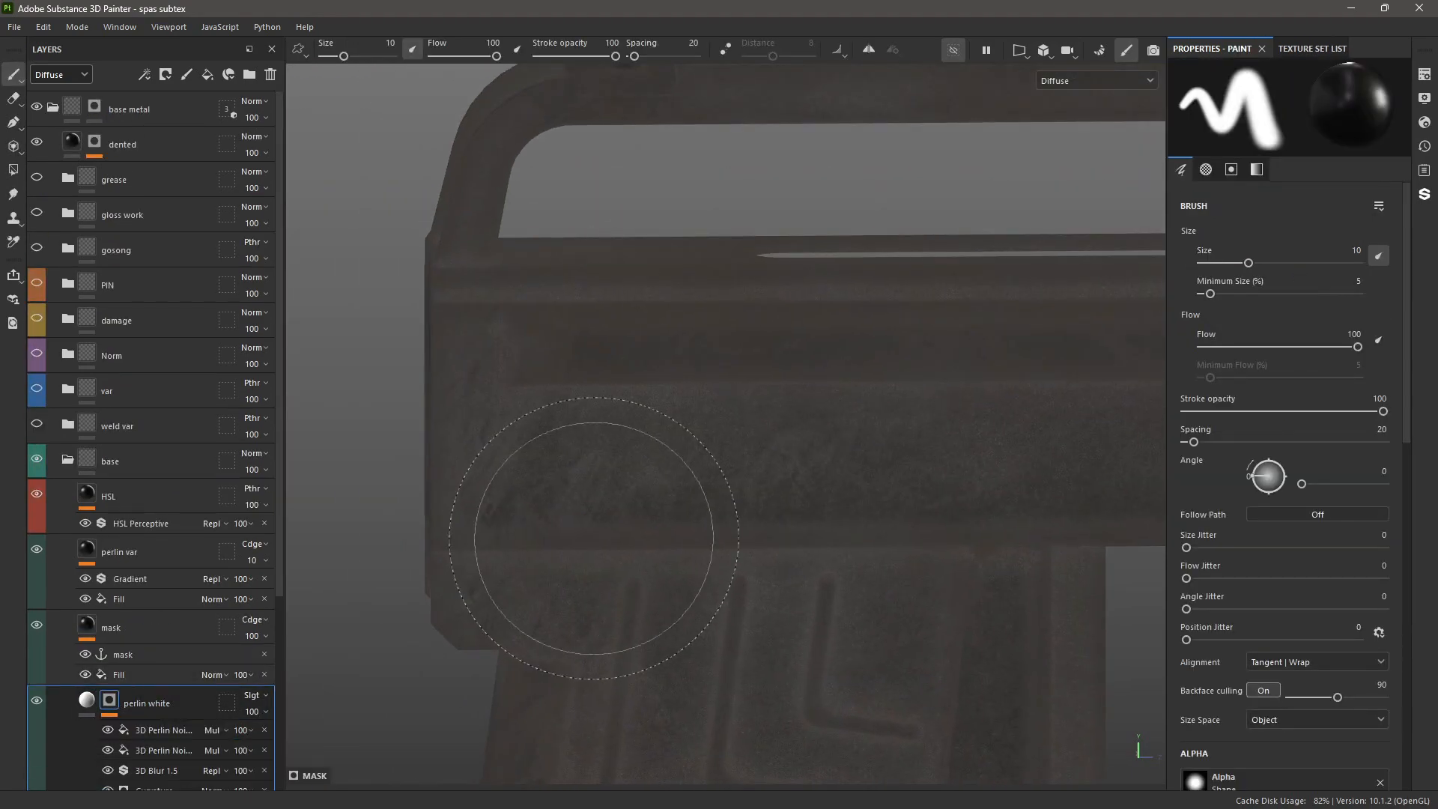
pyautogui.scroll(-5, 165, 749)
pyautogui.keyDown('alt'); pyautogui.click(110, 479); pyautogui.keyUp('alt')
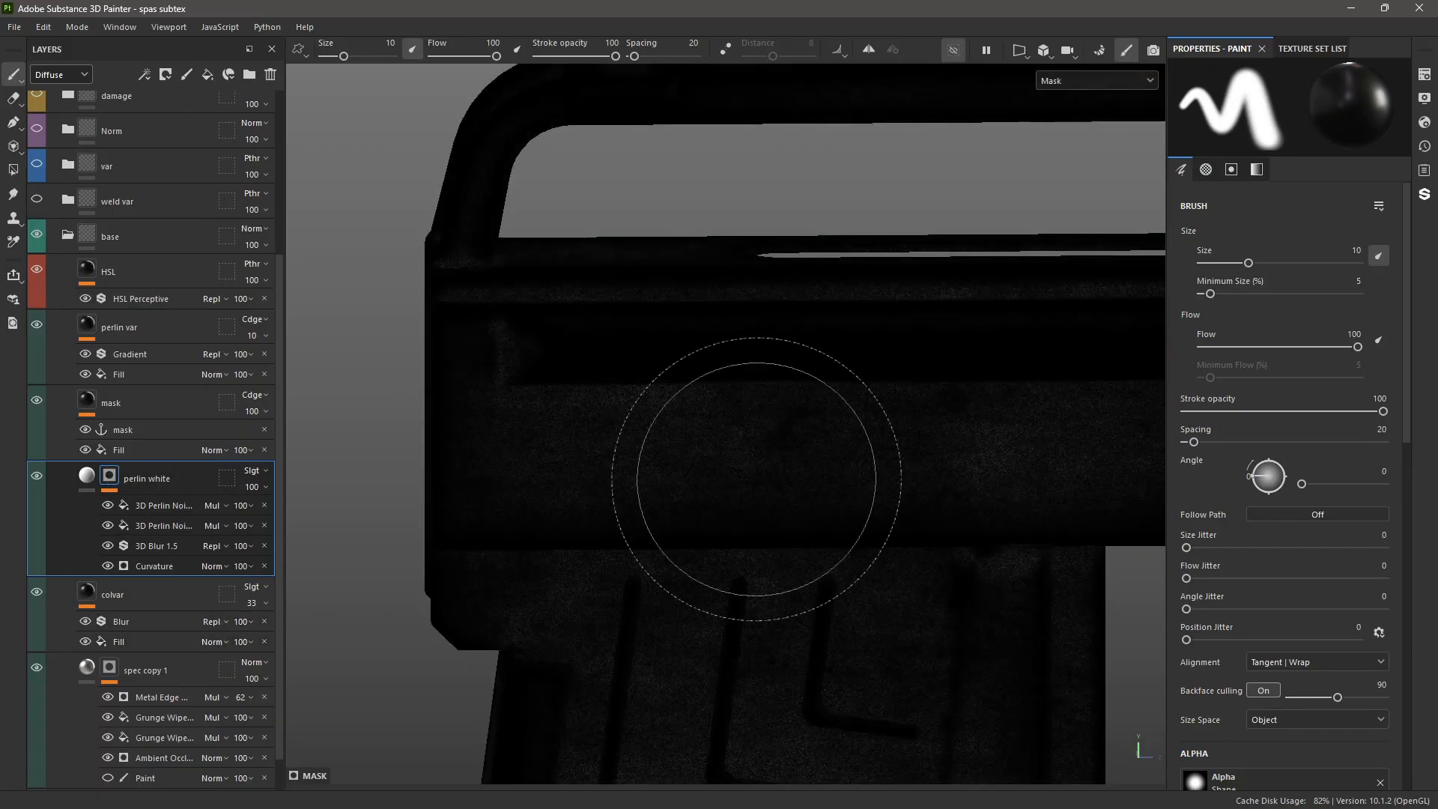
pyautogui.scroll(4, 563, 495)
pyautogui.keyDown('alt'); pyautogui.moveTo(802, 480); pyautogui.dragTo(844, 491, button='middle'); pyautogui.keyUp('alt')
pyautogui.scroll(-6, 565, 461)
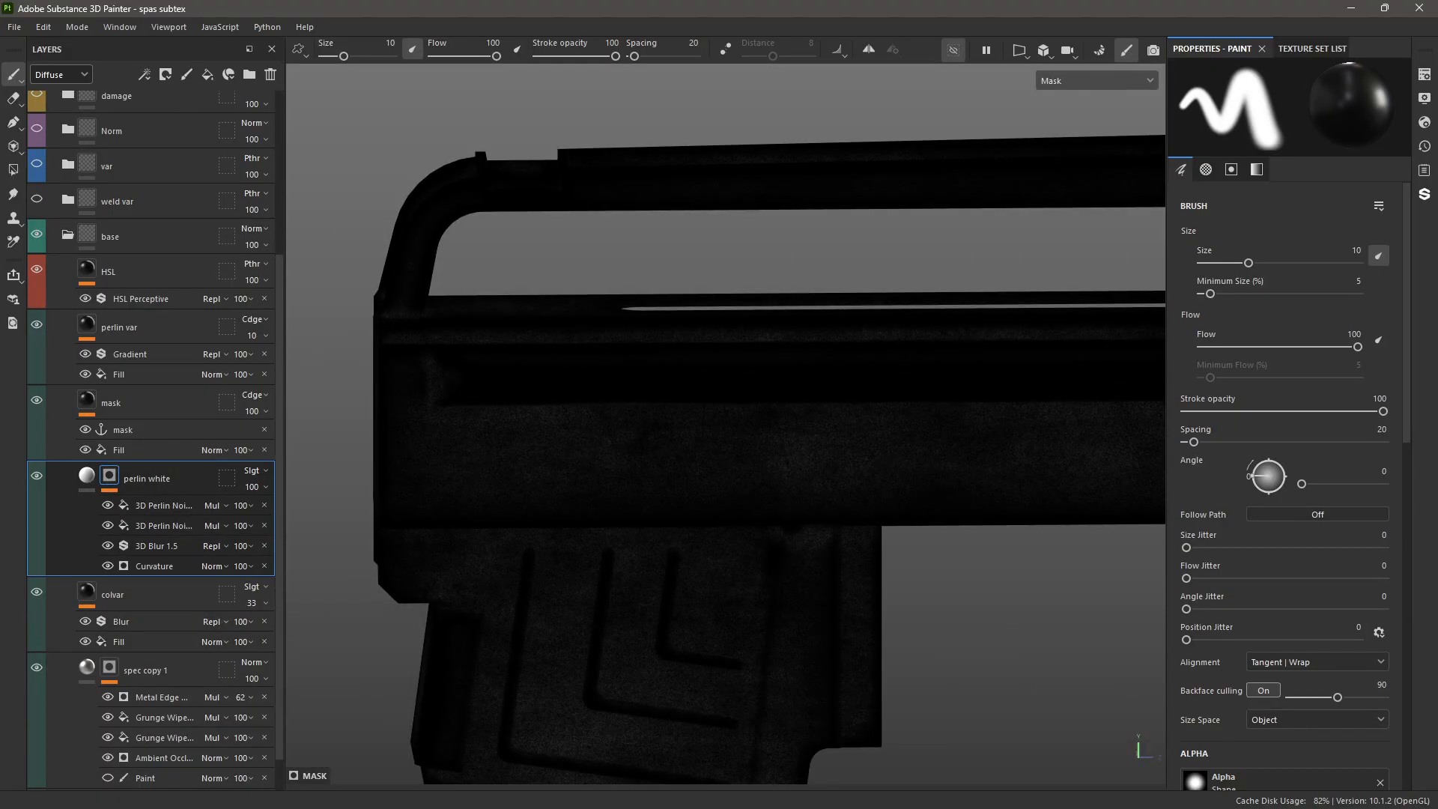
# - Open the PureRef board, examine the surface around the engraving in the SPAS 15 reference photos, and return to Substance 3D Painter
pyautogui.moveTo(902, 801)
pyautogui.click(636, 795)
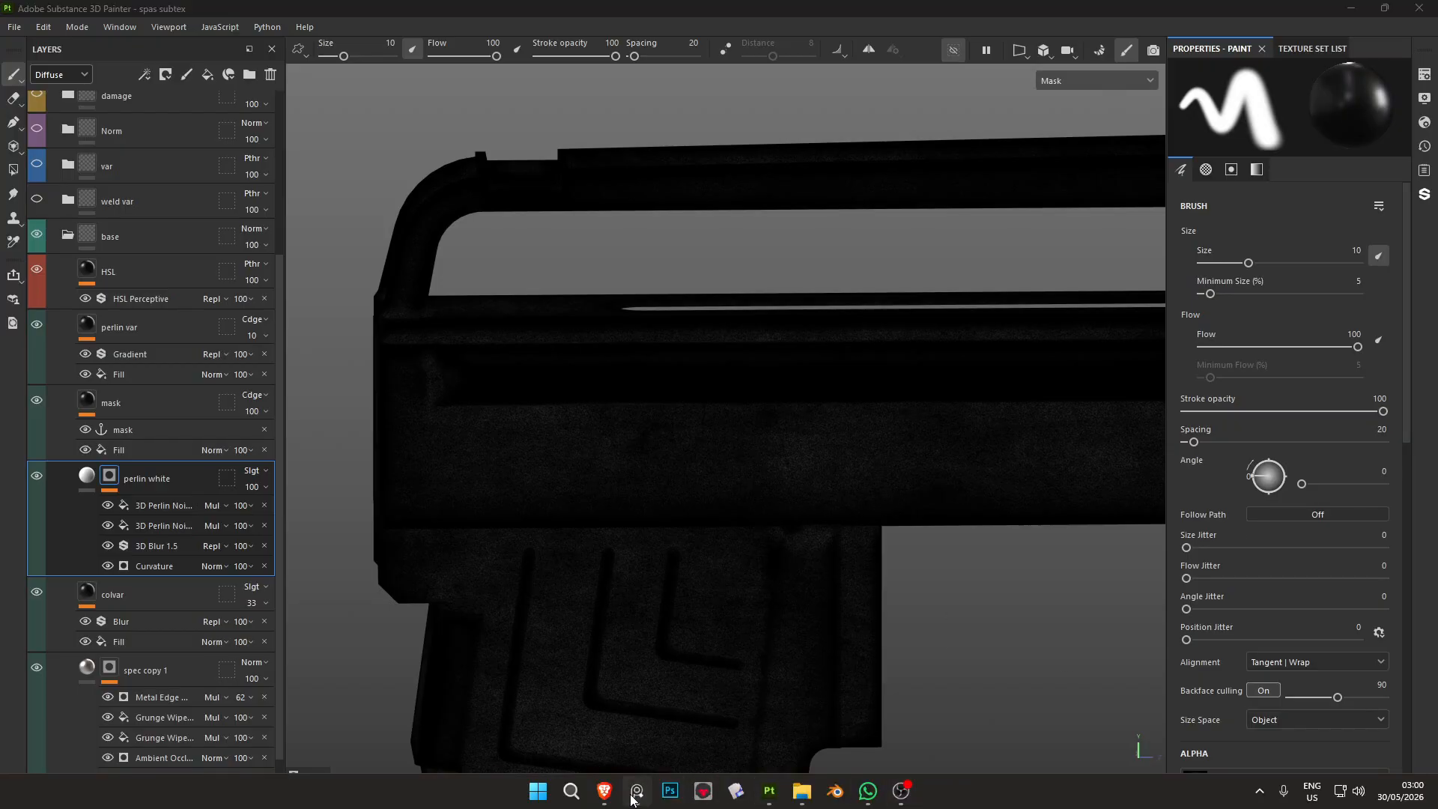
pyautogui.scroll(-10, 1152, 491)
pyautogui.scroll(4, 1089, 494)
pyautogui.scroll(10, 1092, 490)
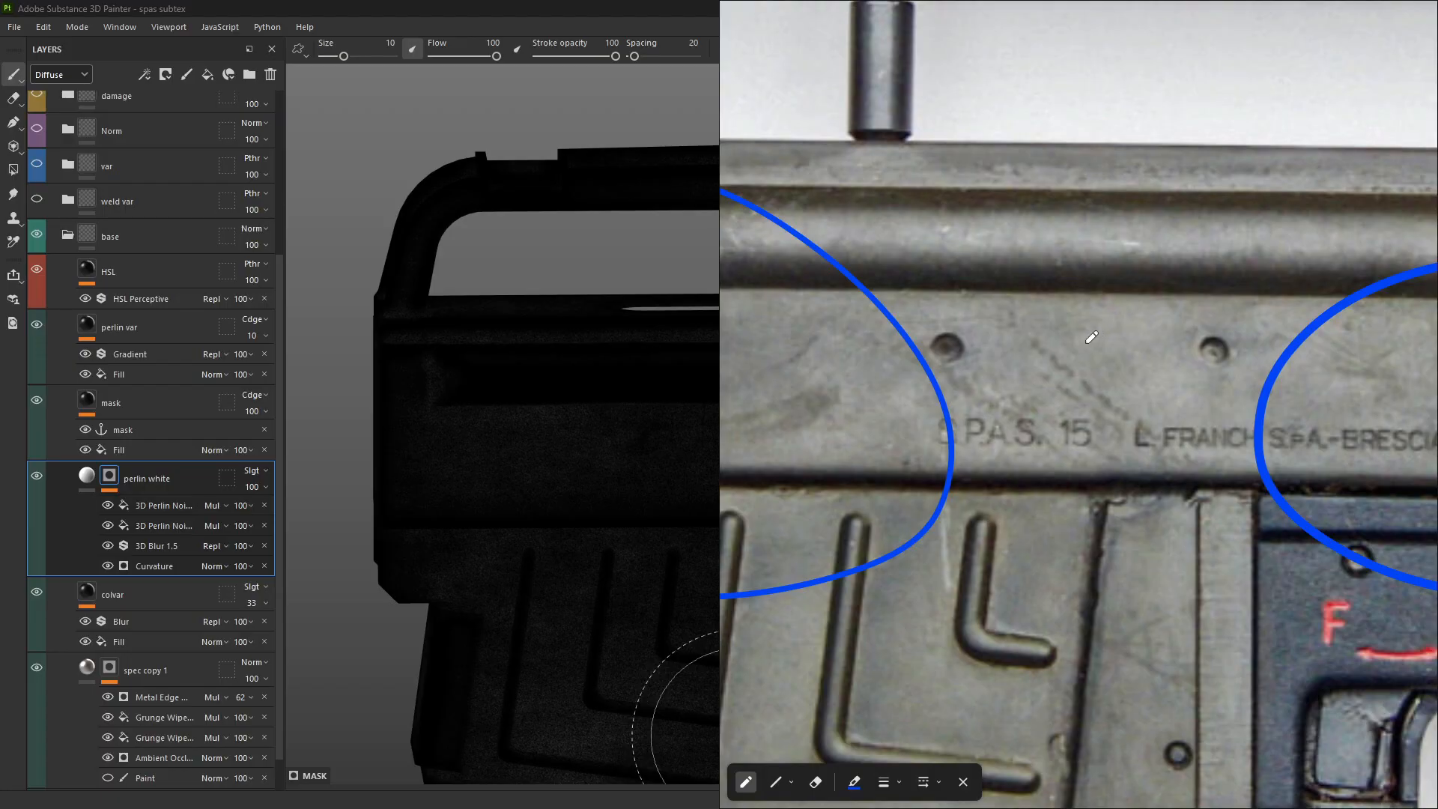
pyautogui.scroll(-7, 1085, 330)
pyautogui.scroll(4, 1168, 585)
pyautogui.scroll(8, 996, 479)
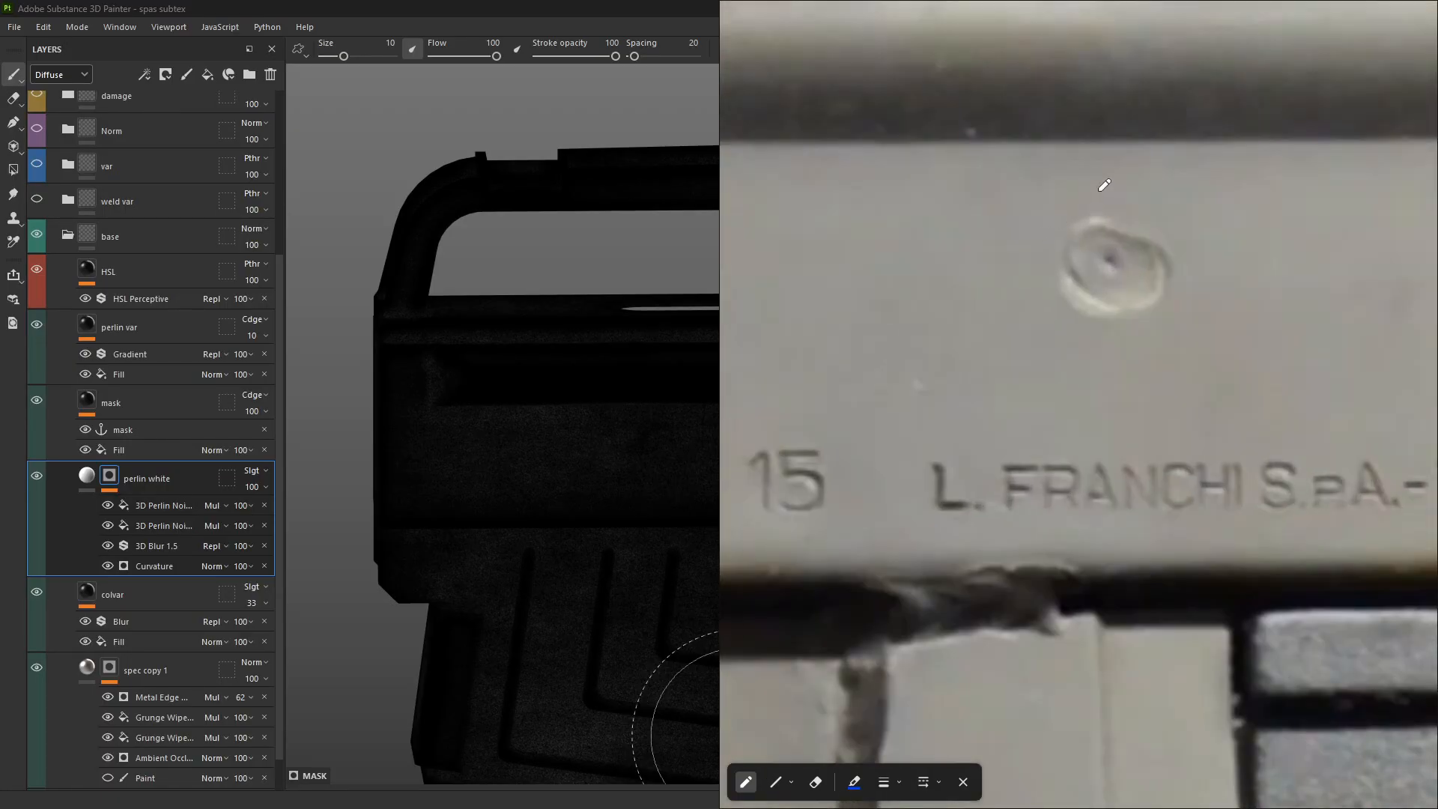
pyautogui.scroll(-3, 1104, 185)
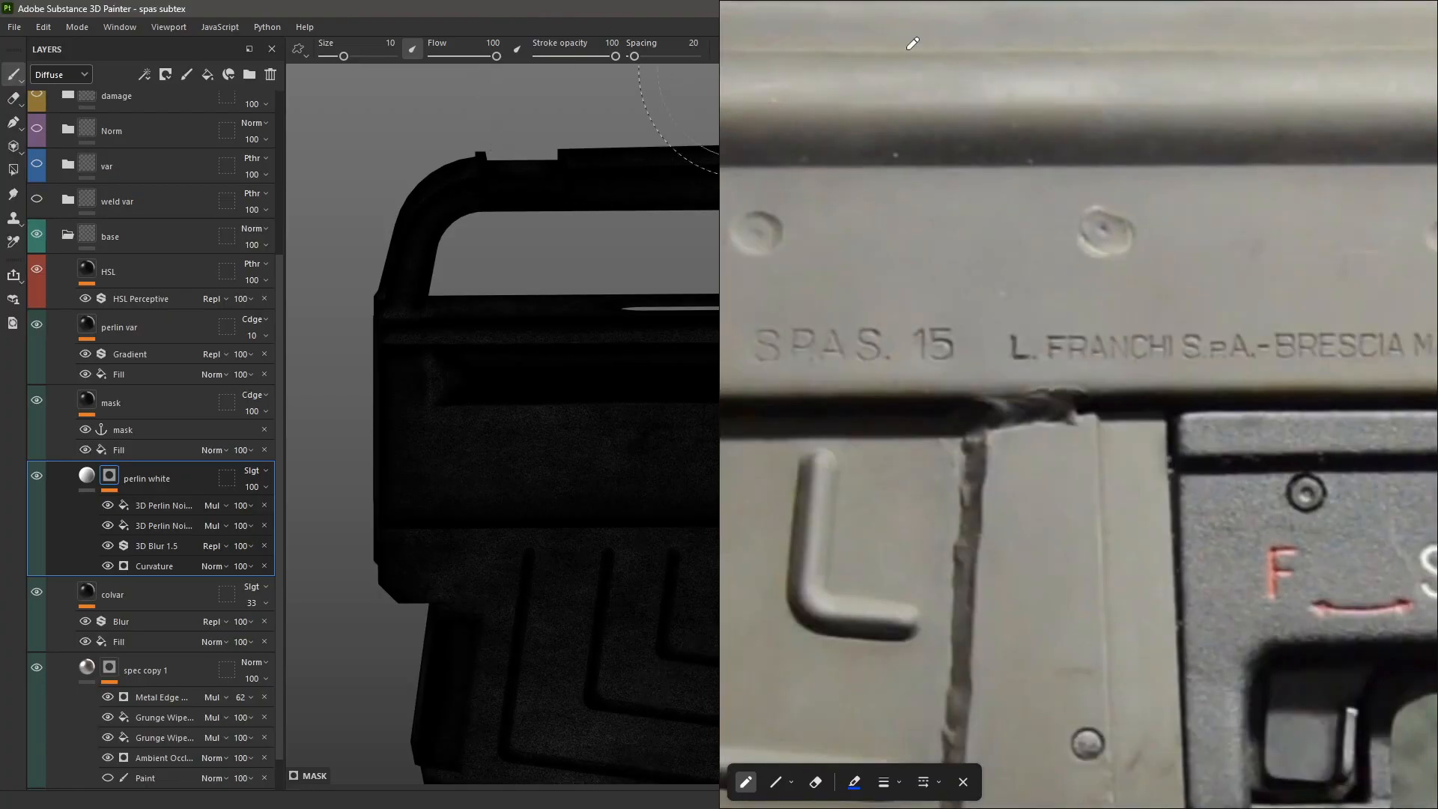
pyautogui.click(1386, 14)
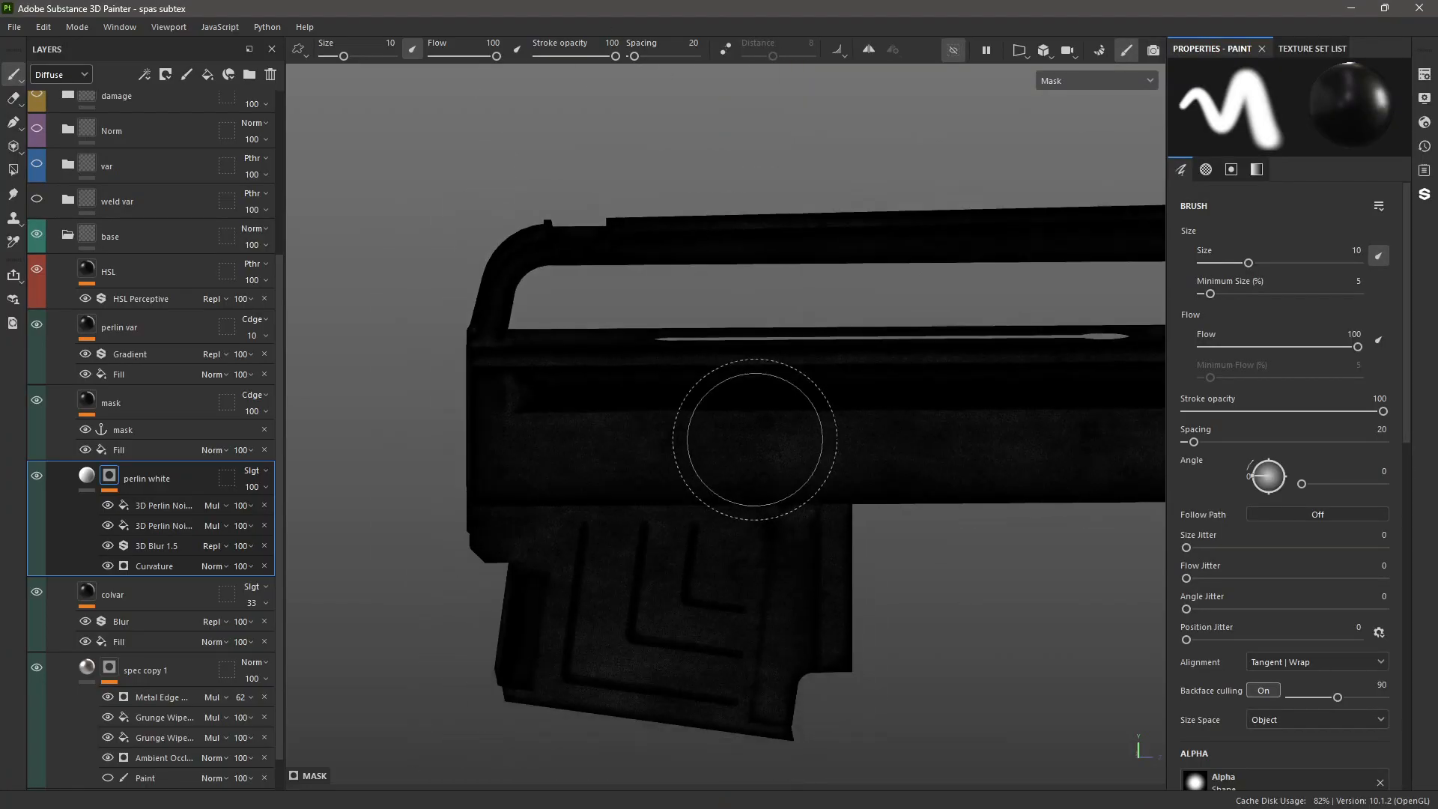
# - Review the settings of the perlin white mask's Curvature generator, 3D Blur 1.5 filter and Grunge Concrete fill
pyautogui.click(154, 567)
pyautogui.scroll(5, 767, 500)
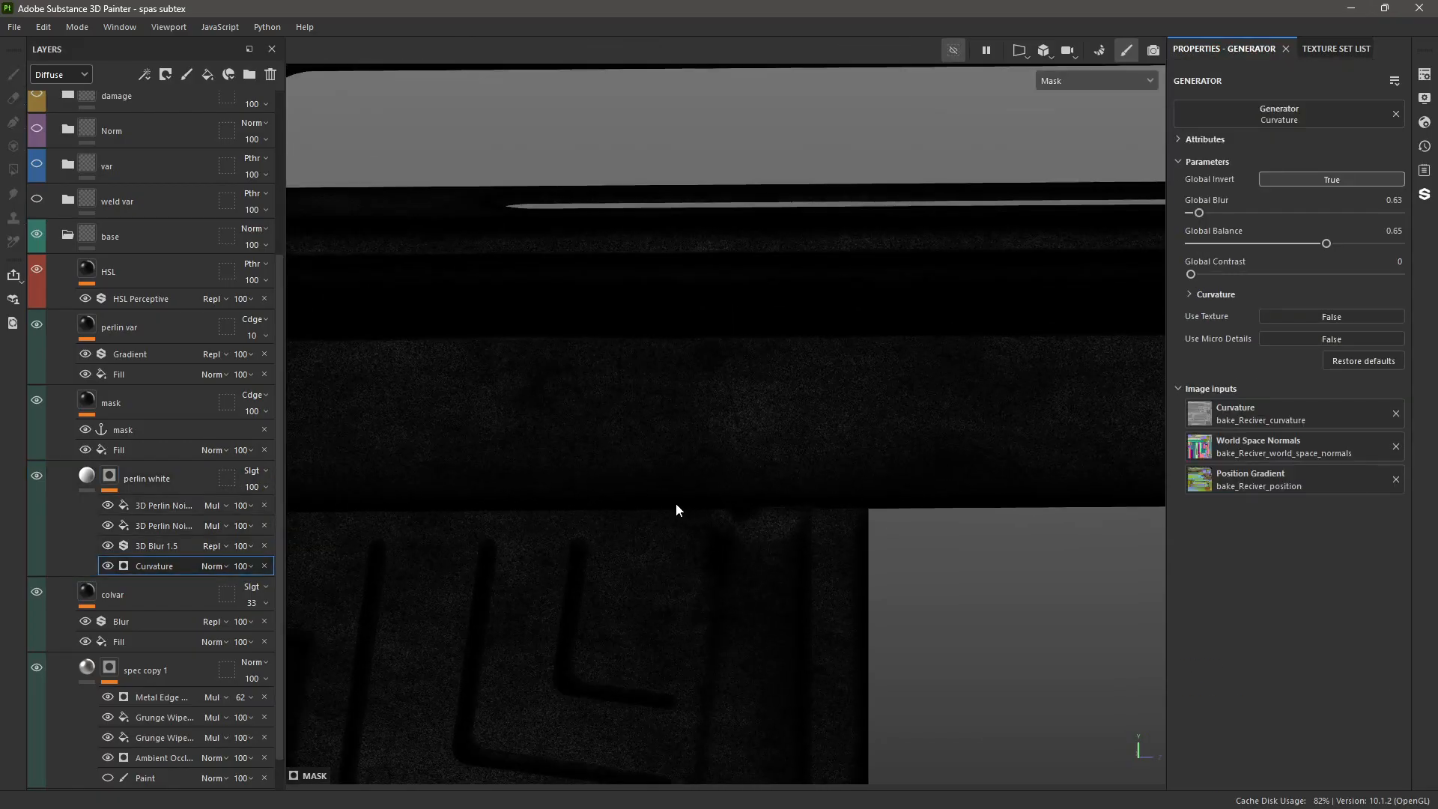
pyautogui.keyDown('alt'); pyautogui.moveTo(676, 504); pyautogui.dragTo(801, 517, button='middle'); pyautogui.keyUp('alt')
pyautogui.click(145, 547)
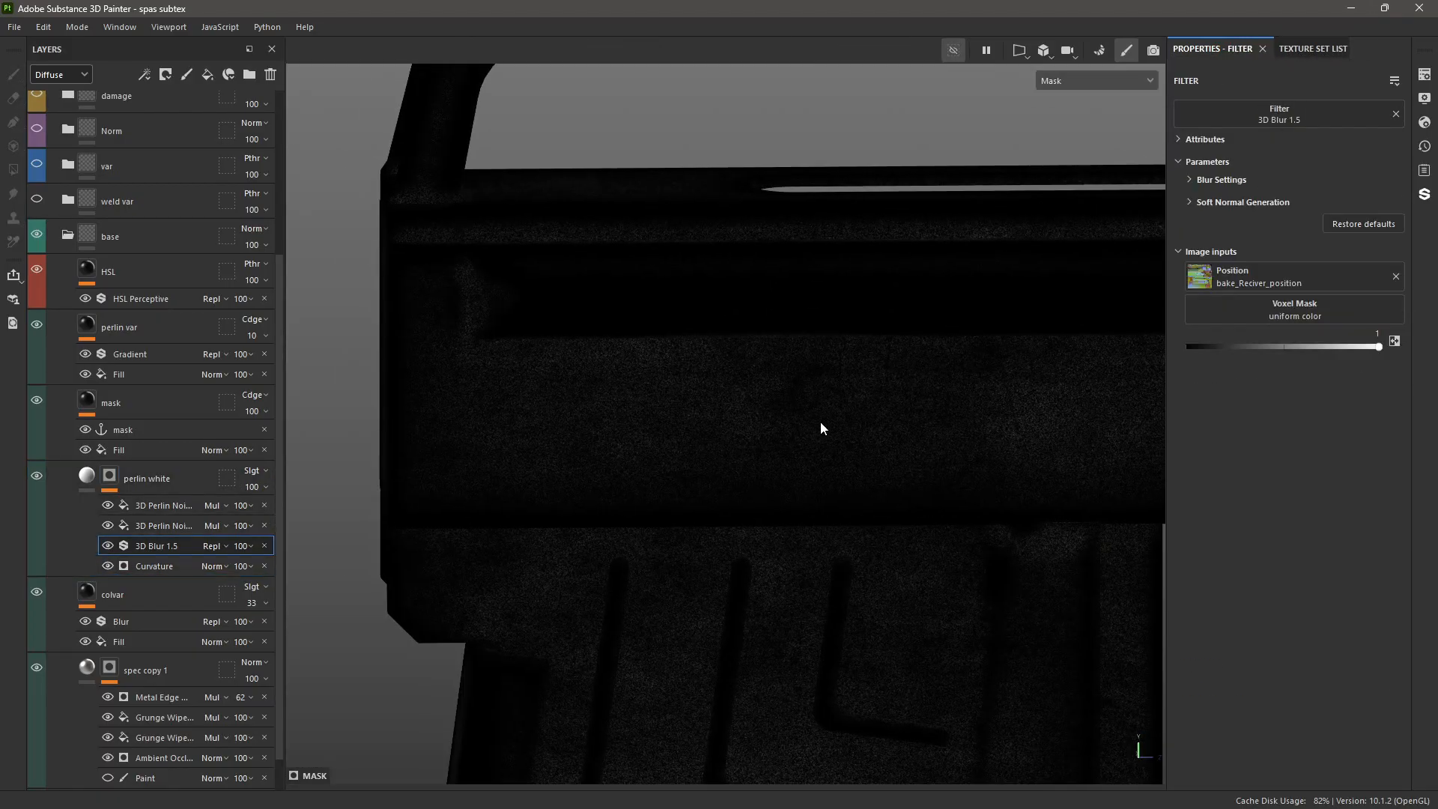
pyautogui.click(167, 527)
pyautogui.moveTo(914, 470); pyautogui.dragTo(536, 543, button='middle')
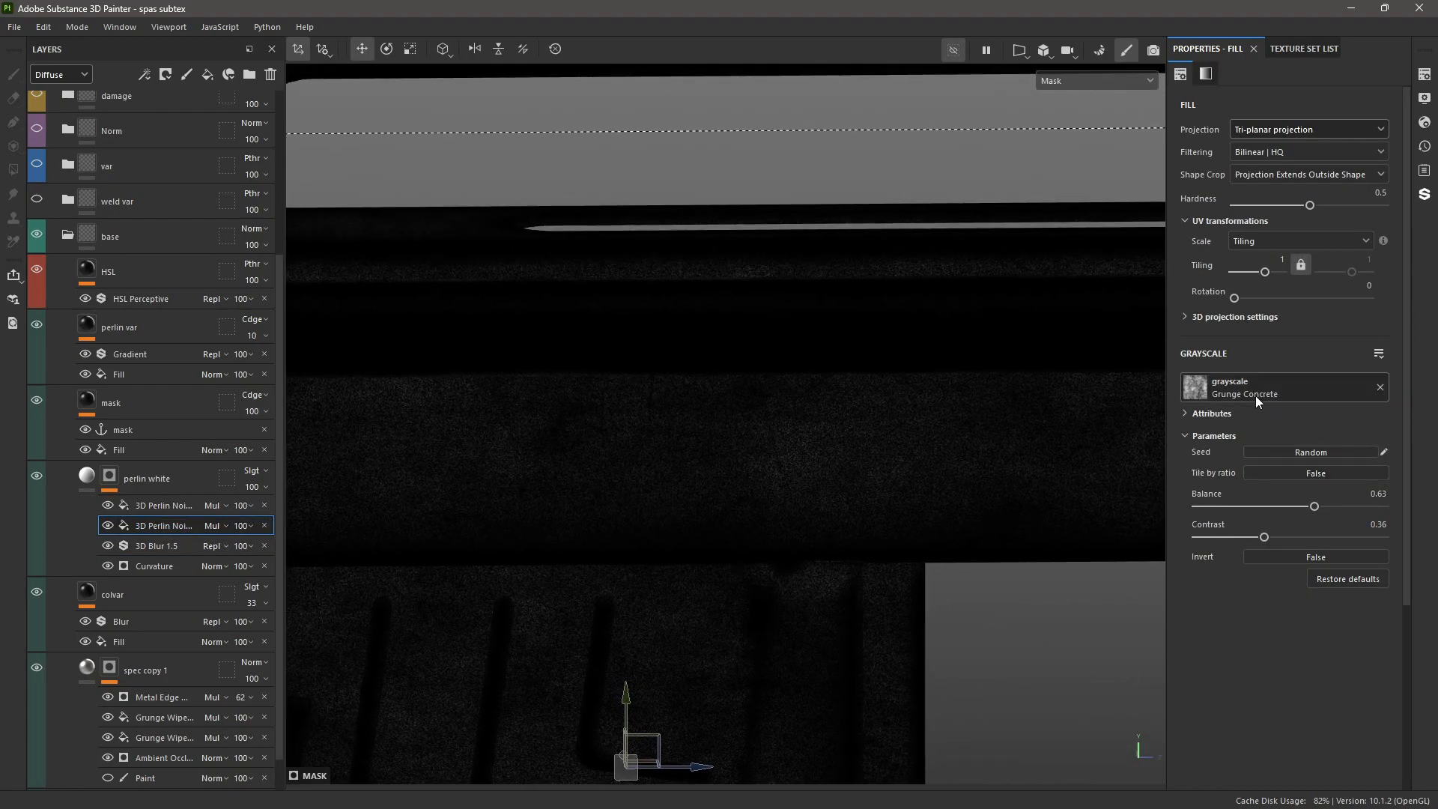
pyautogui.scroll(-2, 819, 455)
# - Toggle the perlin white mask's two noise fills off and on to compare their effect, and display the 3D Perlin Noise Fractal settings
pyautogui.click(108, 504)
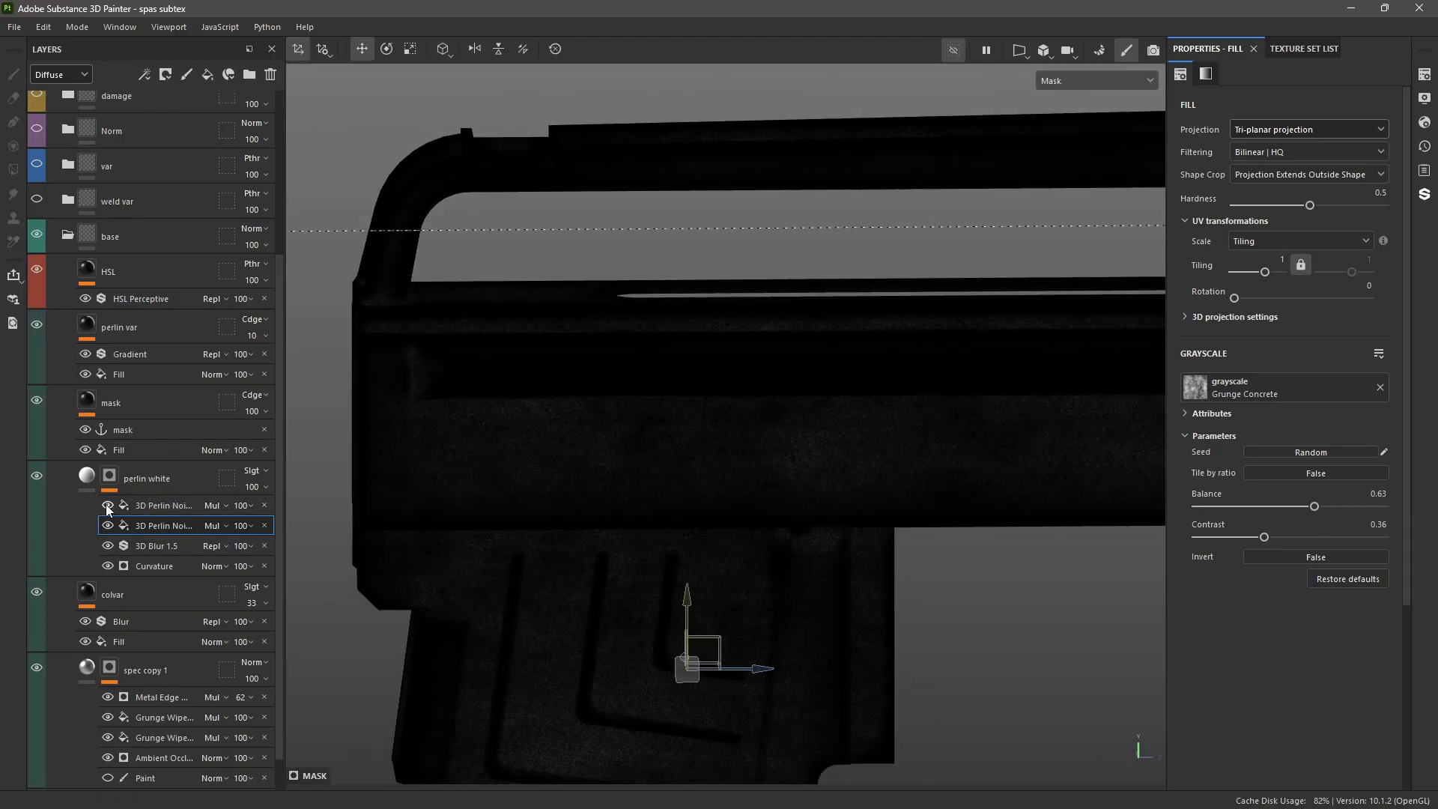
pyautogui.click(108, 525)
pyautogui.click(108, 526)
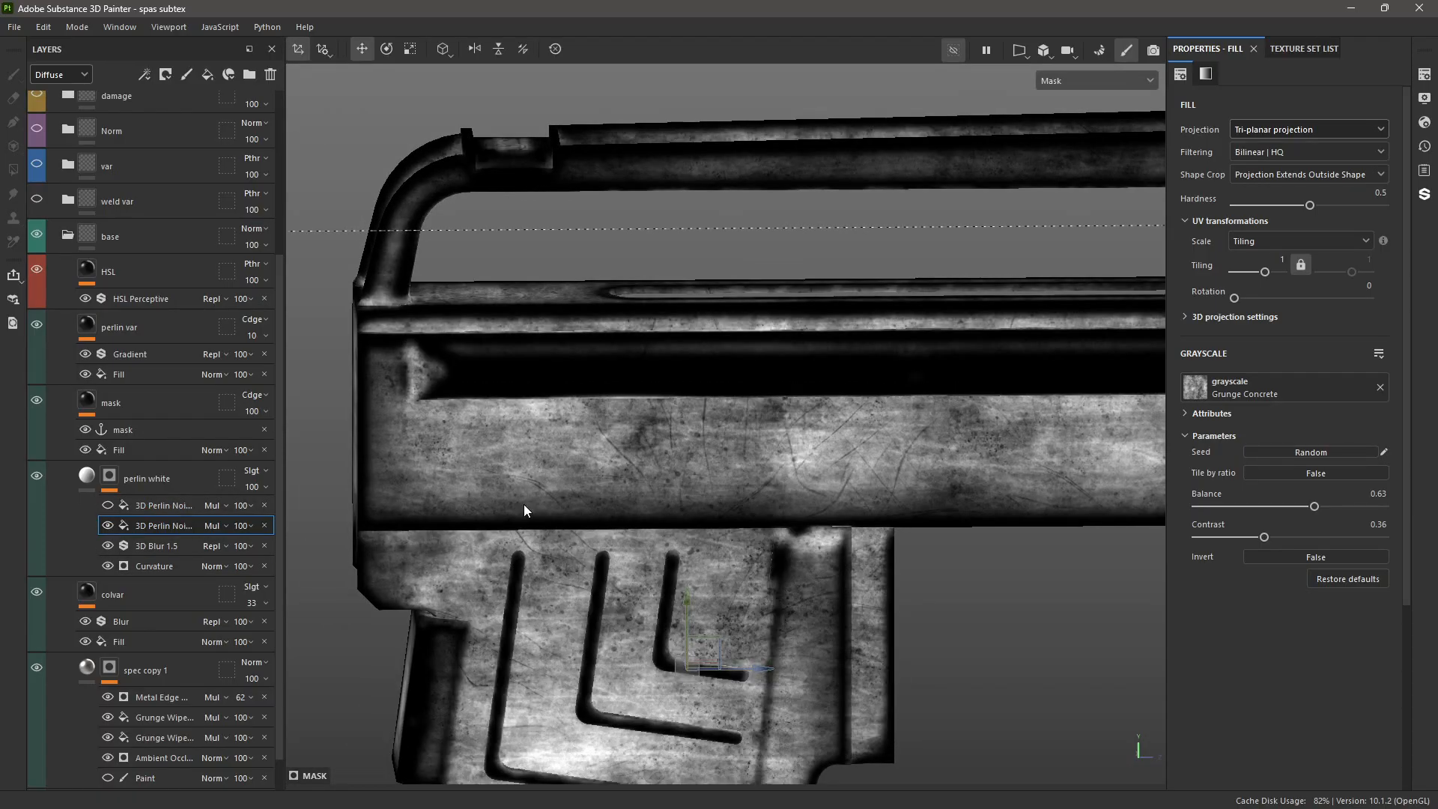
pyautogui.click(108, 505)
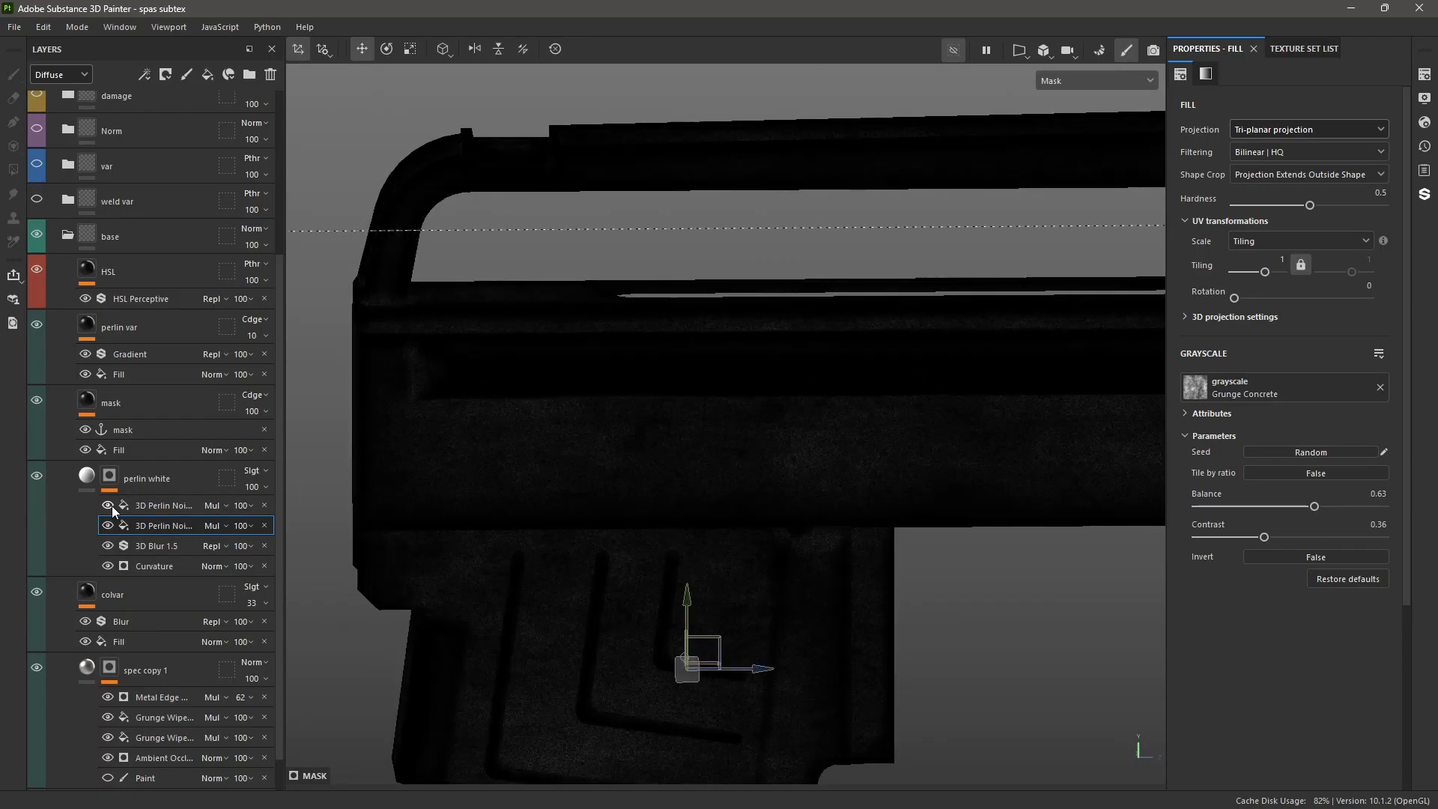
pyautogui.click(161, 506)
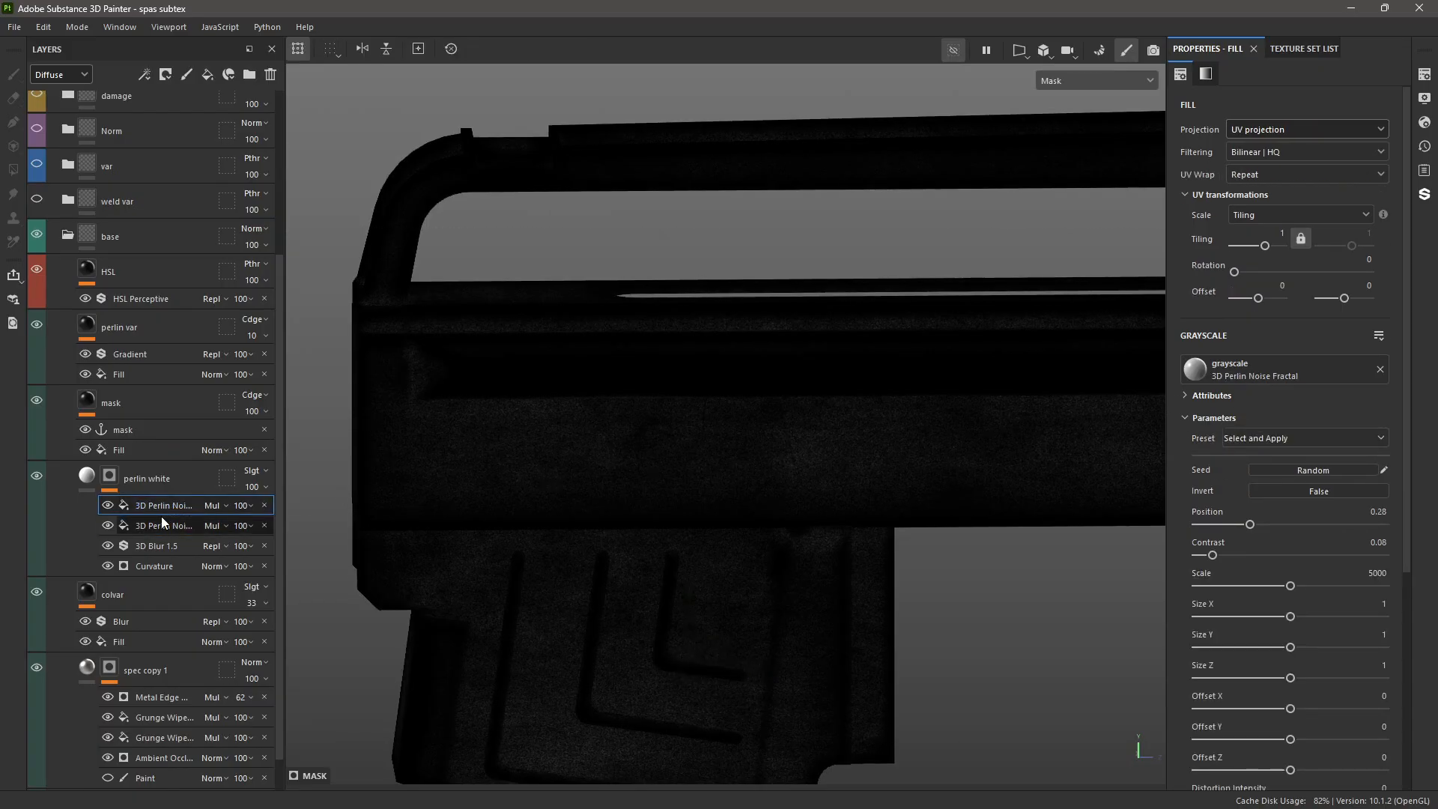
# - Leave the perlin white mask preview, switch to the material view and select the mask layer above it
pyautogui.click(87, 474)
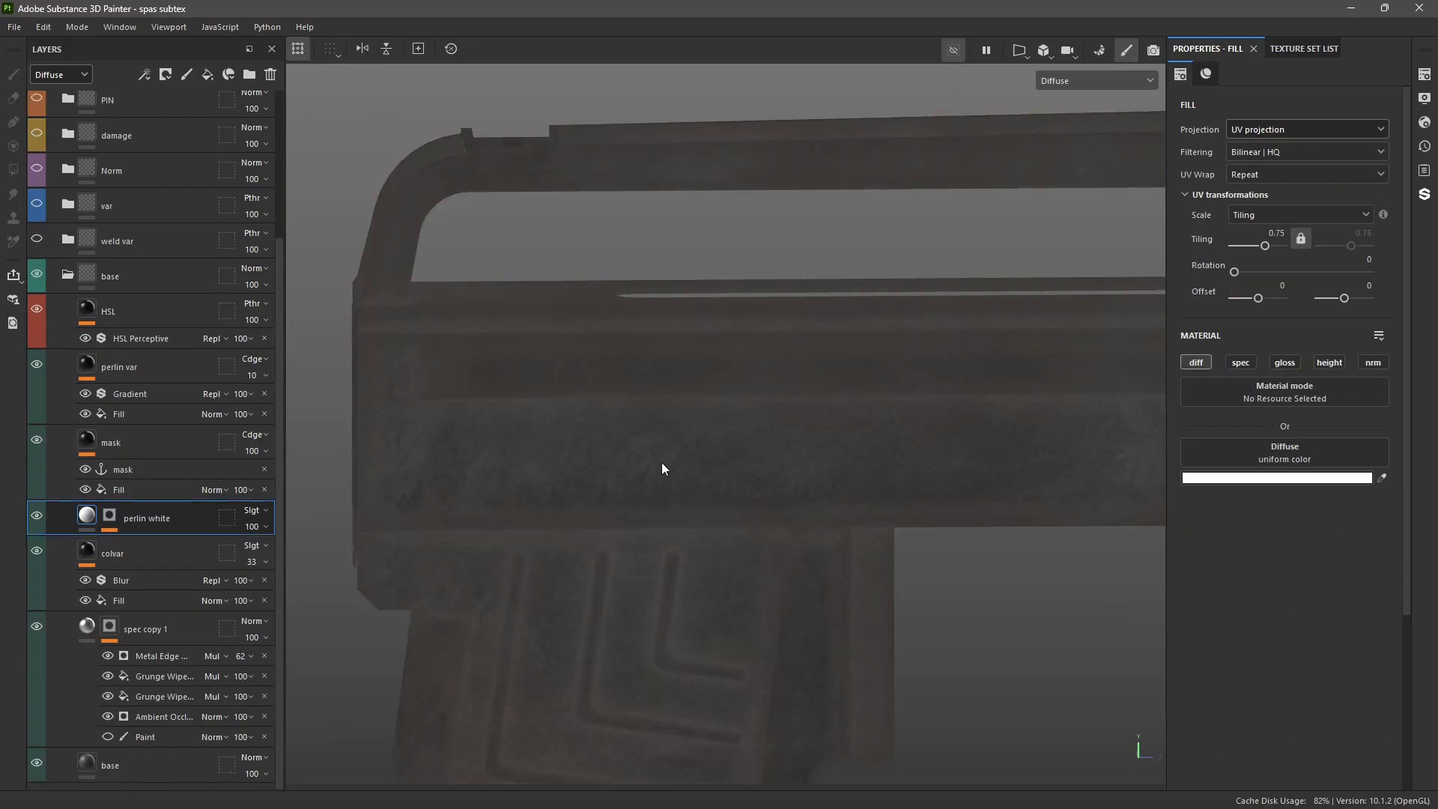
pyautogui.press('m')
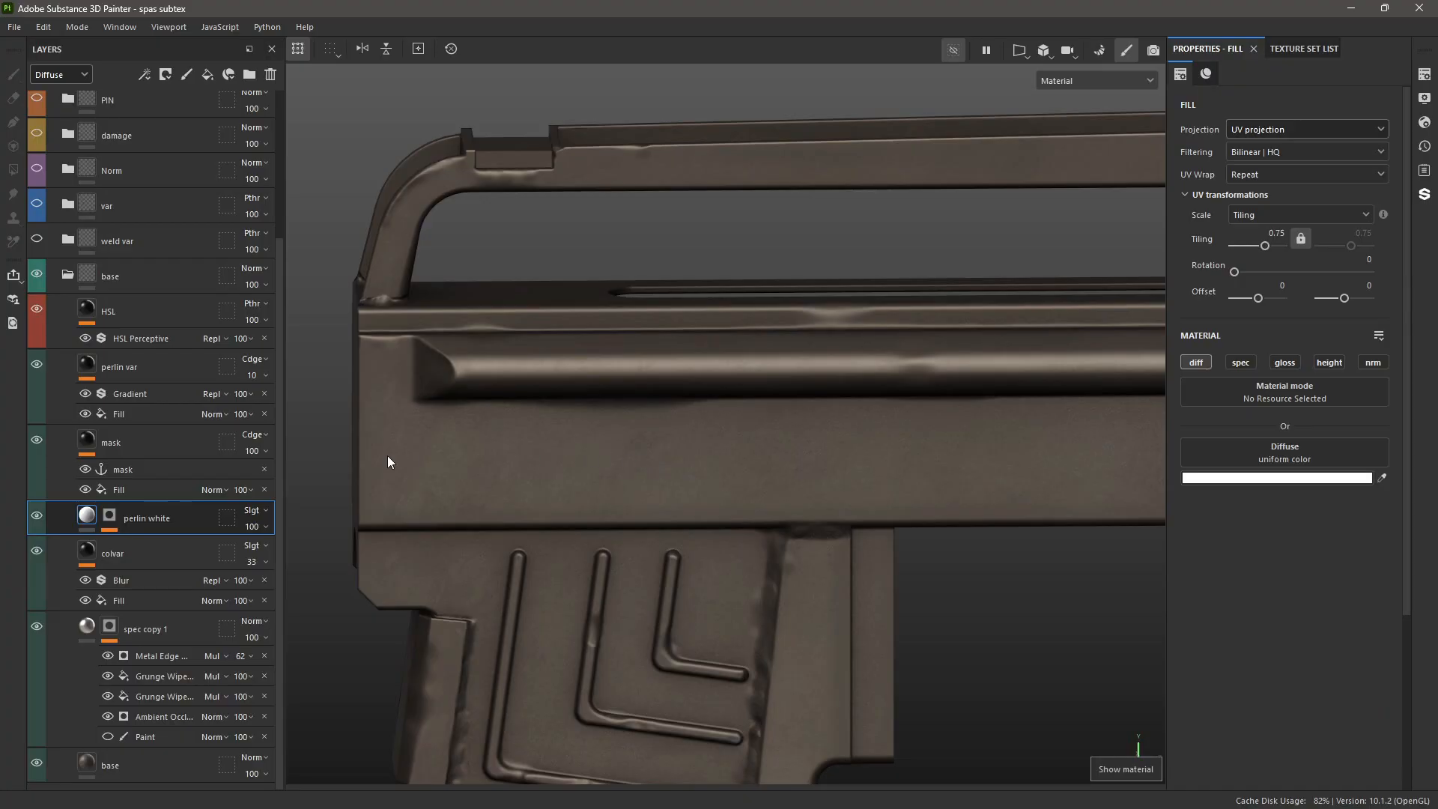
pyautogui.click(112, 444)
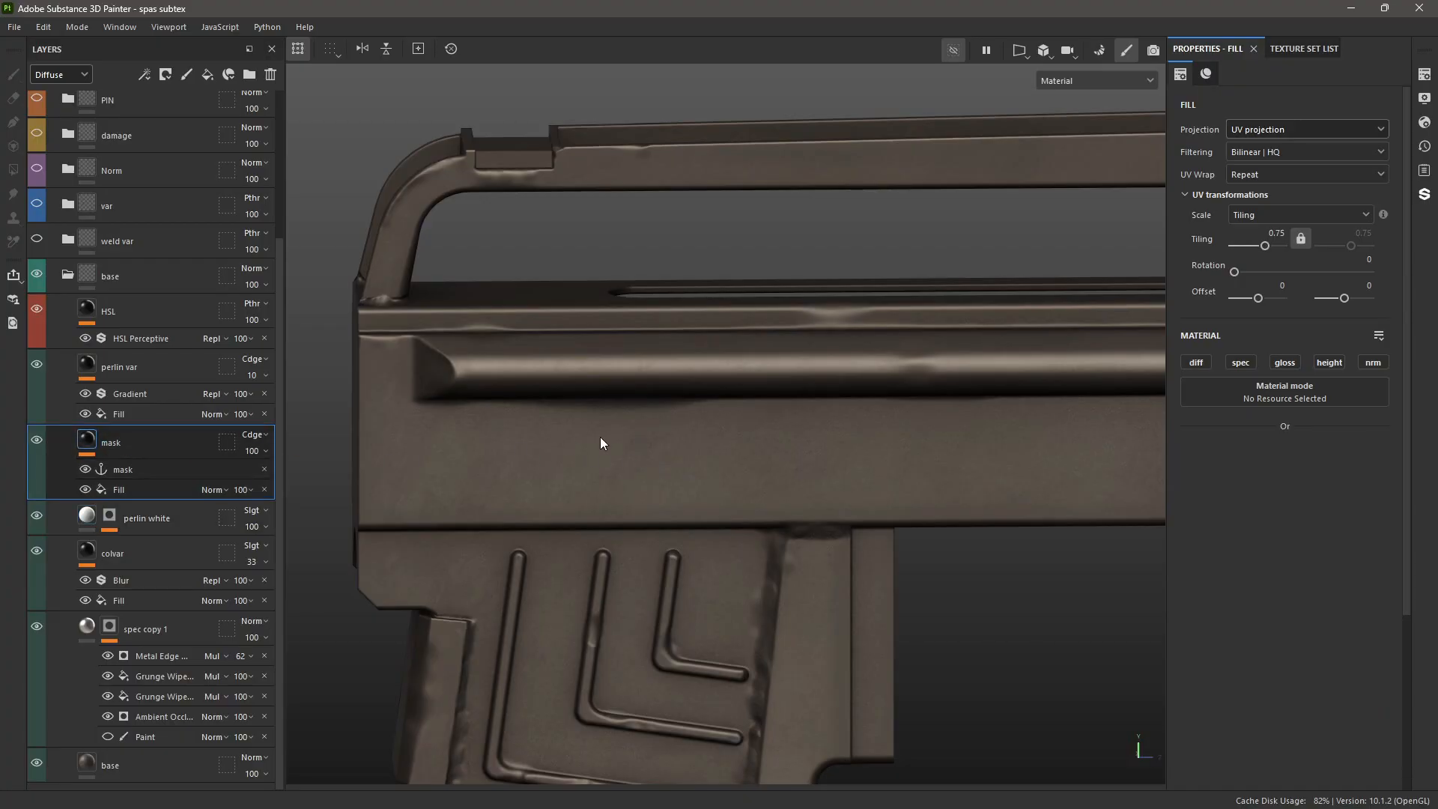
pyautogui.scroll(3, 651, 447)
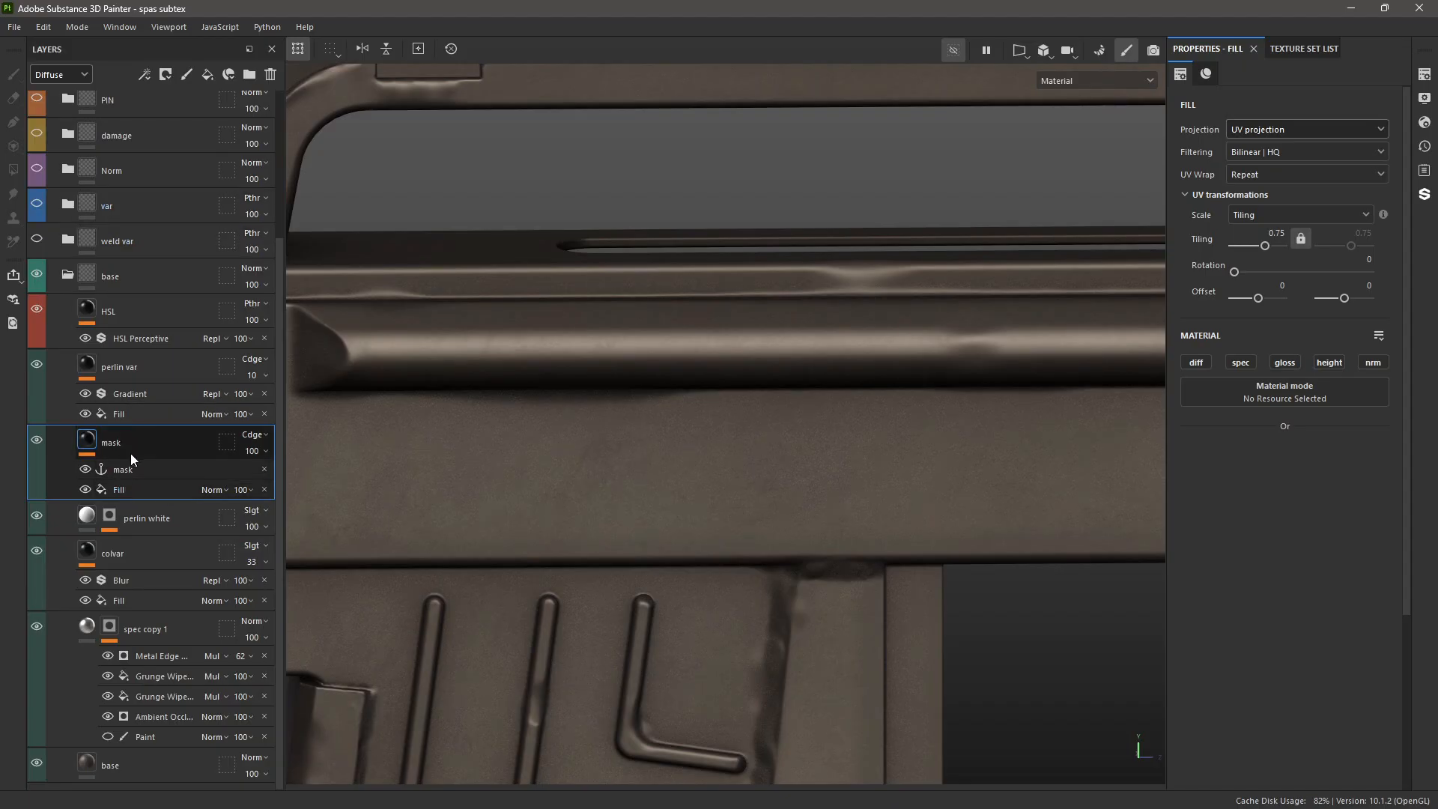
# - Display the mask layer's 3D Perlin Noise Fractal fill settings and examine its speckle up close in the material and Diffuse views
pyautogui.click(127, 491)
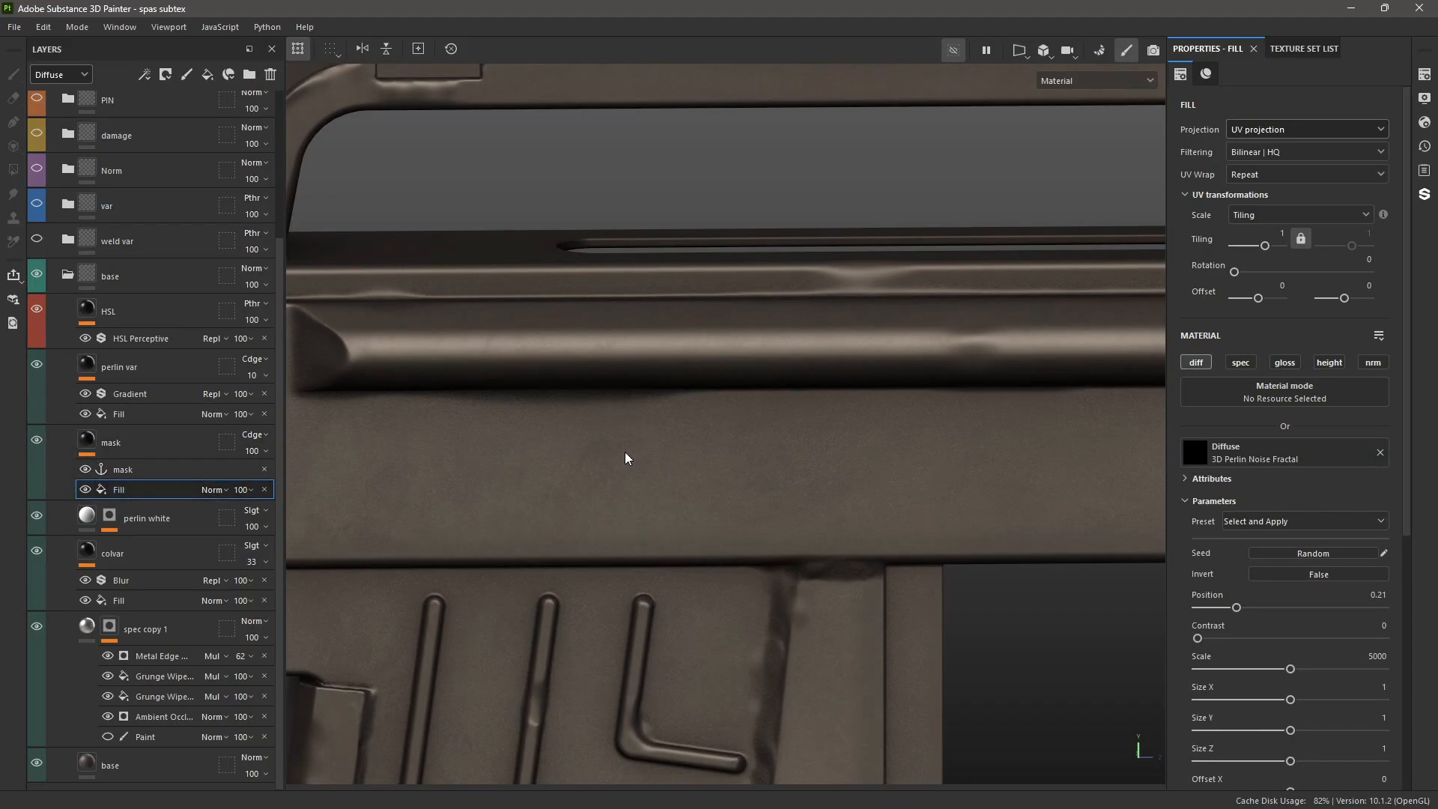
pyautogui.keyDown('alt'); pyautogui.moveTo(464, 483); pyautogui.dragTo(582, 444, button='middle'); pyautogui.keyUp('alt')
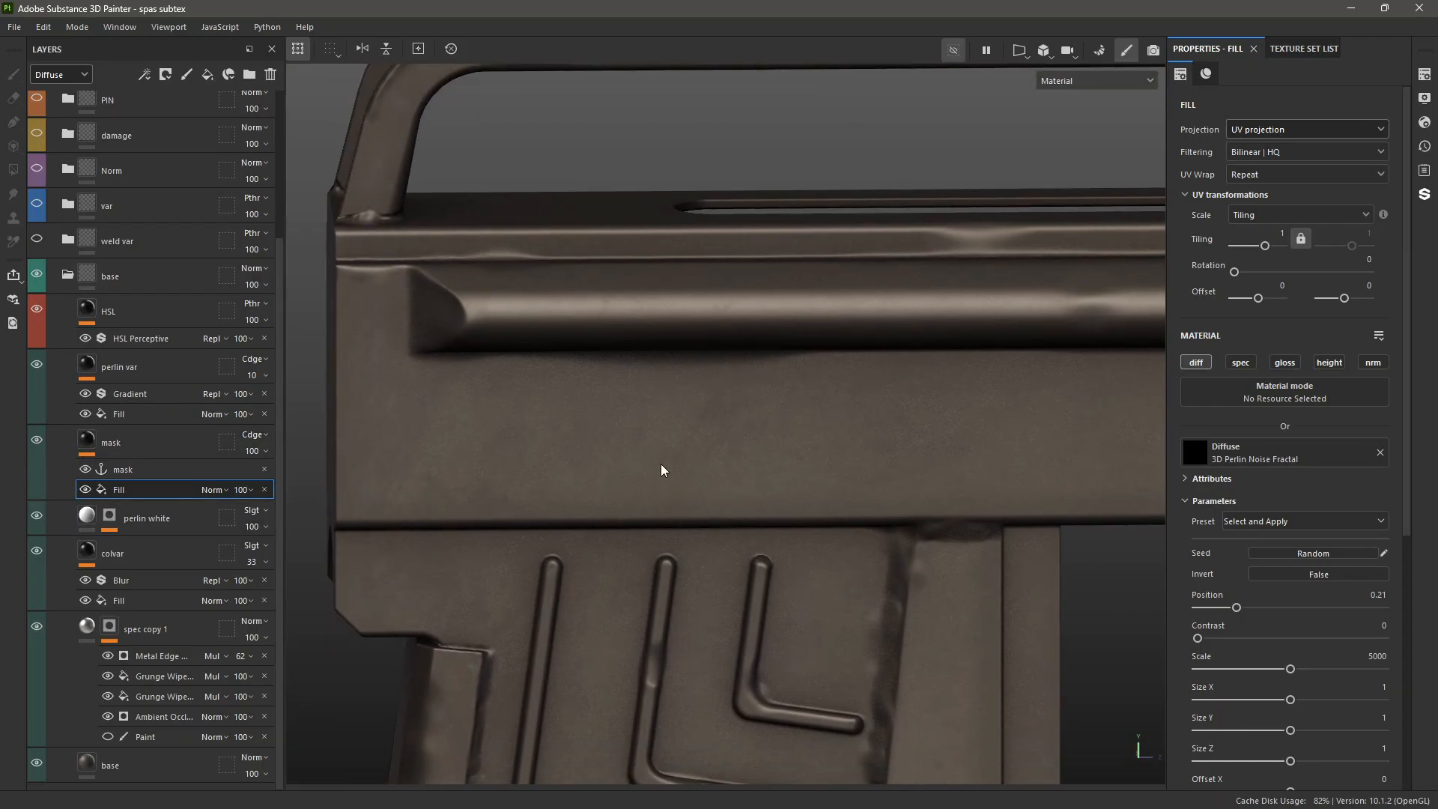
pyautogui.scroll(5, 661, 470)
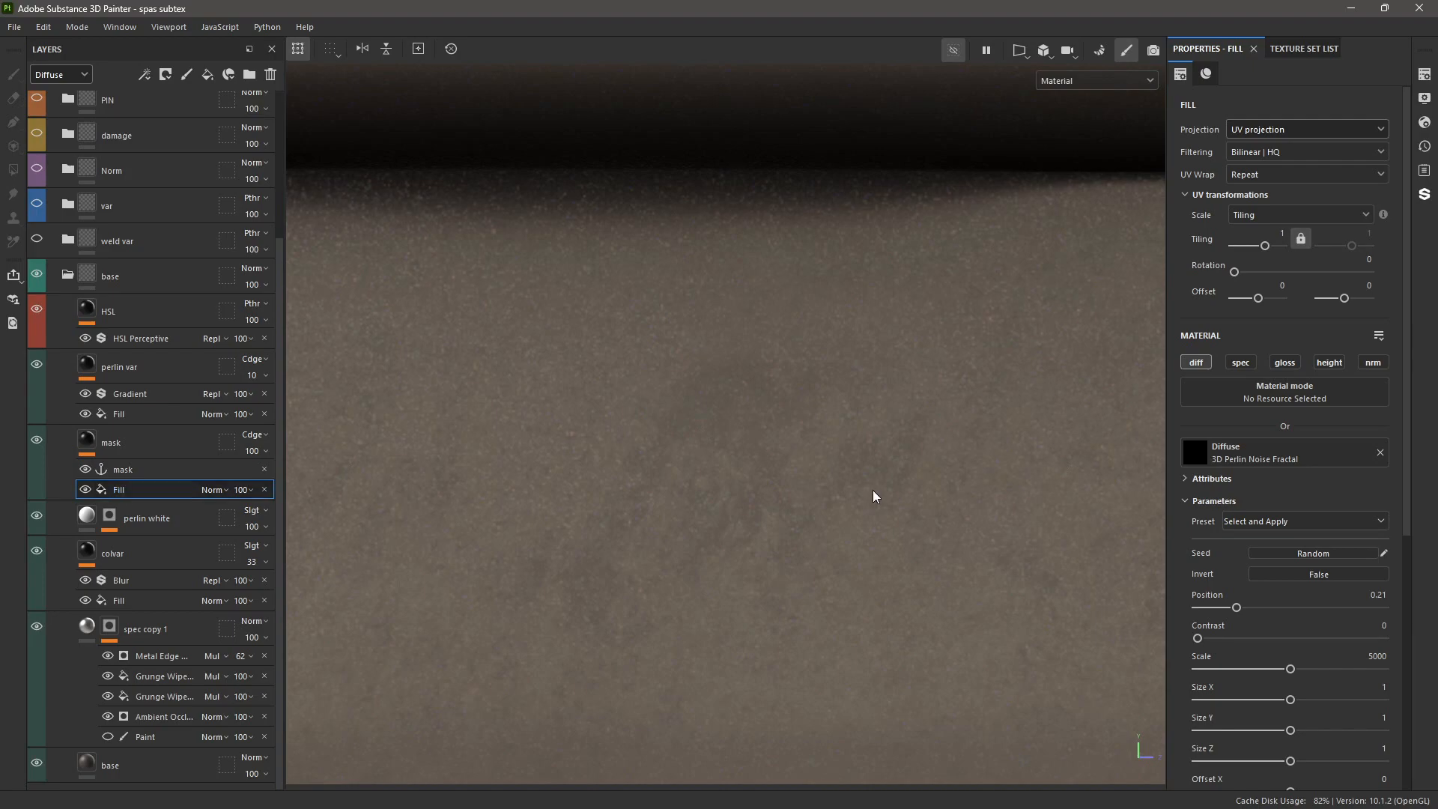
pyautogui.press('c')
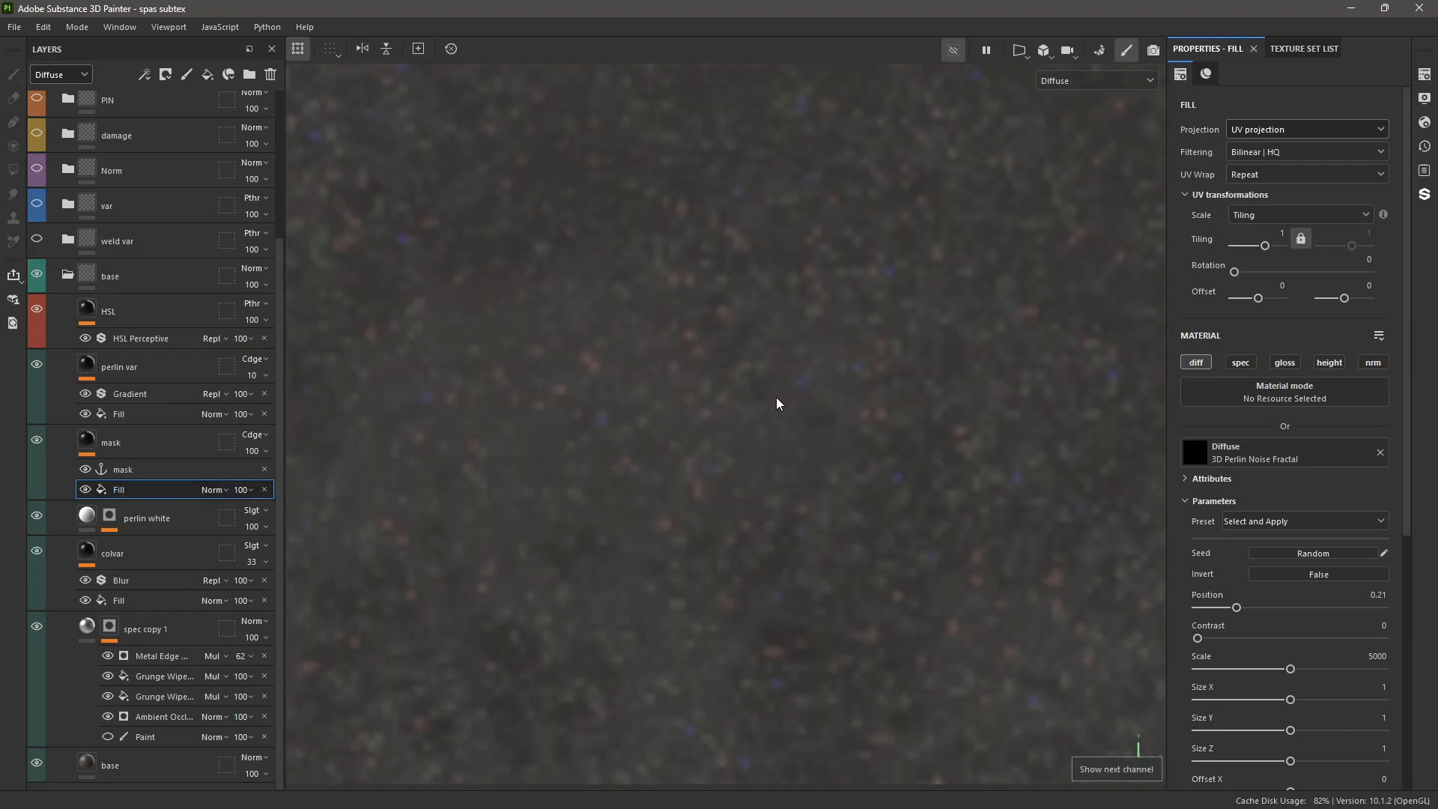
pyautogui.scroll(2, 685, 391)
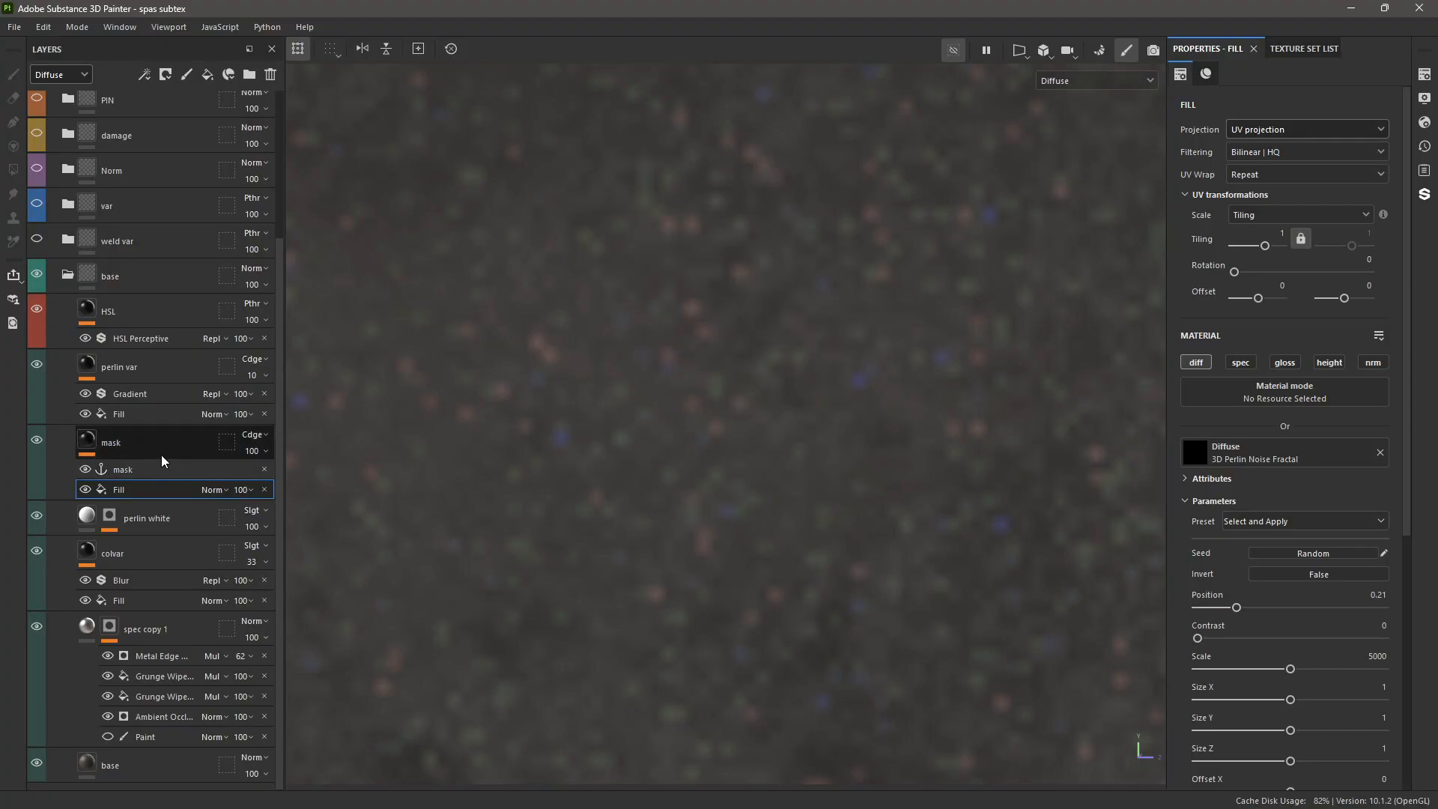
# - Review the mask anchor point, the perlin var fill that references it, and the colours of the perlin var Gradient filter
pyautogui.click(153, 472)
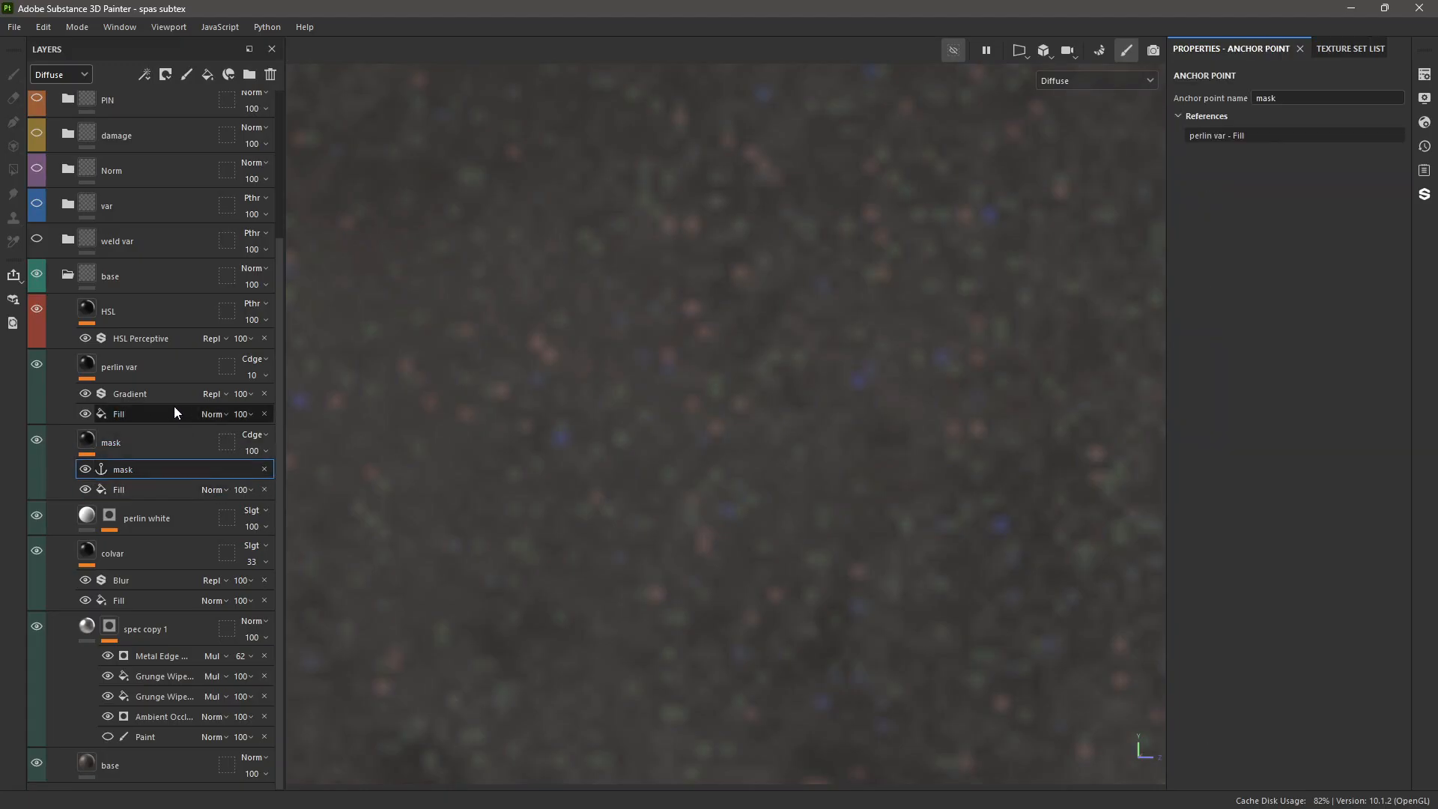
pyautogui.click(157, 414)
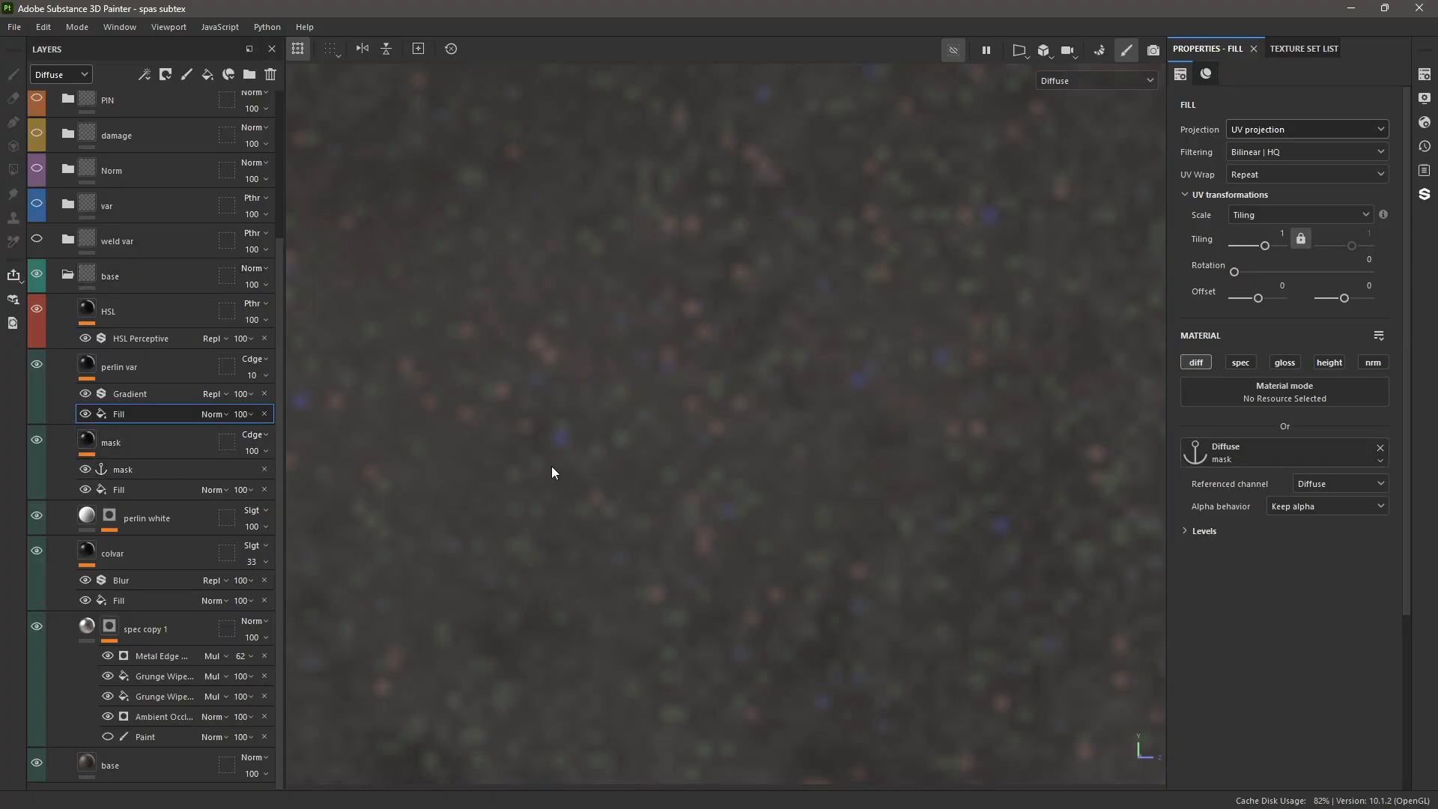
pyautogui.click(135, 395)
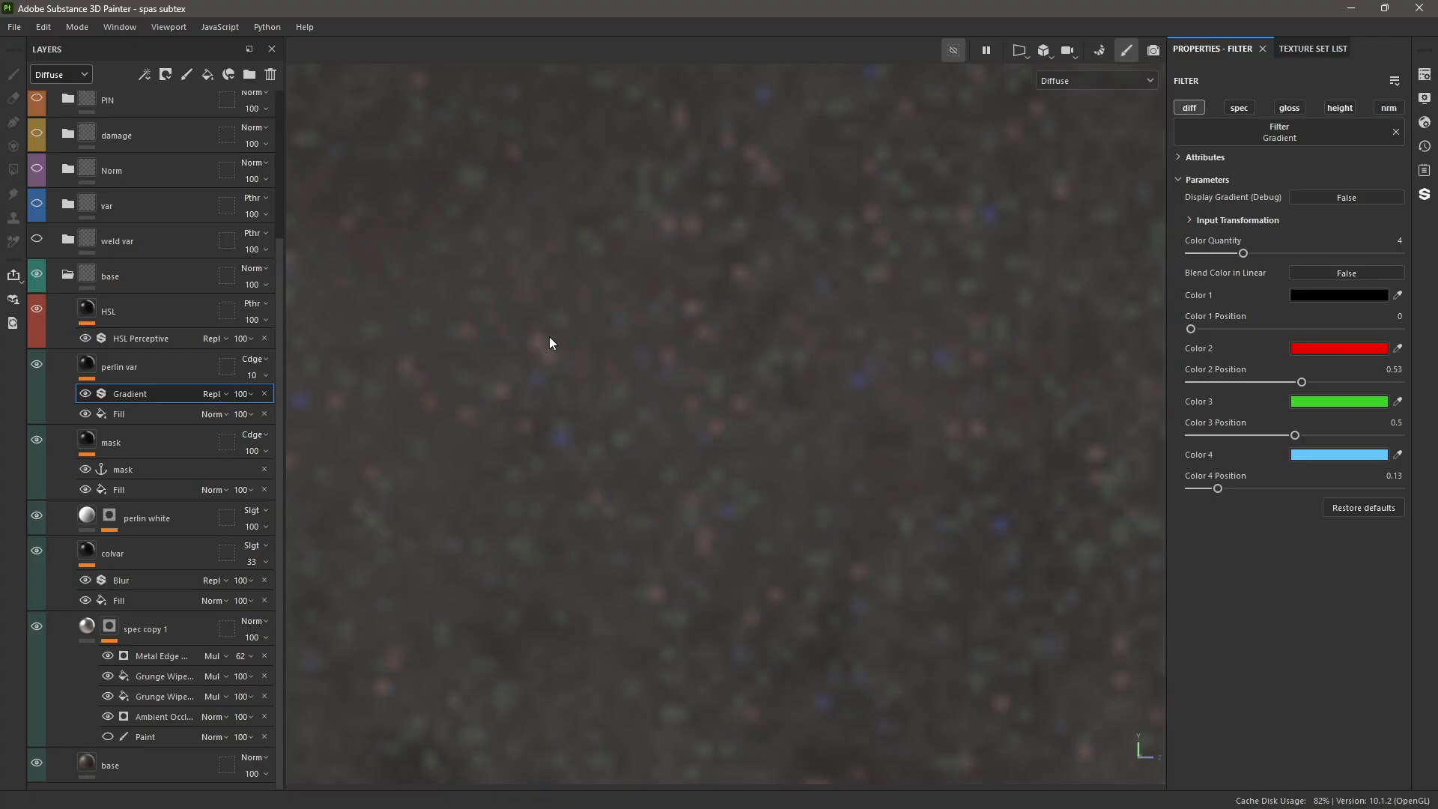
pyautogui.scroll(3, 550, 337)
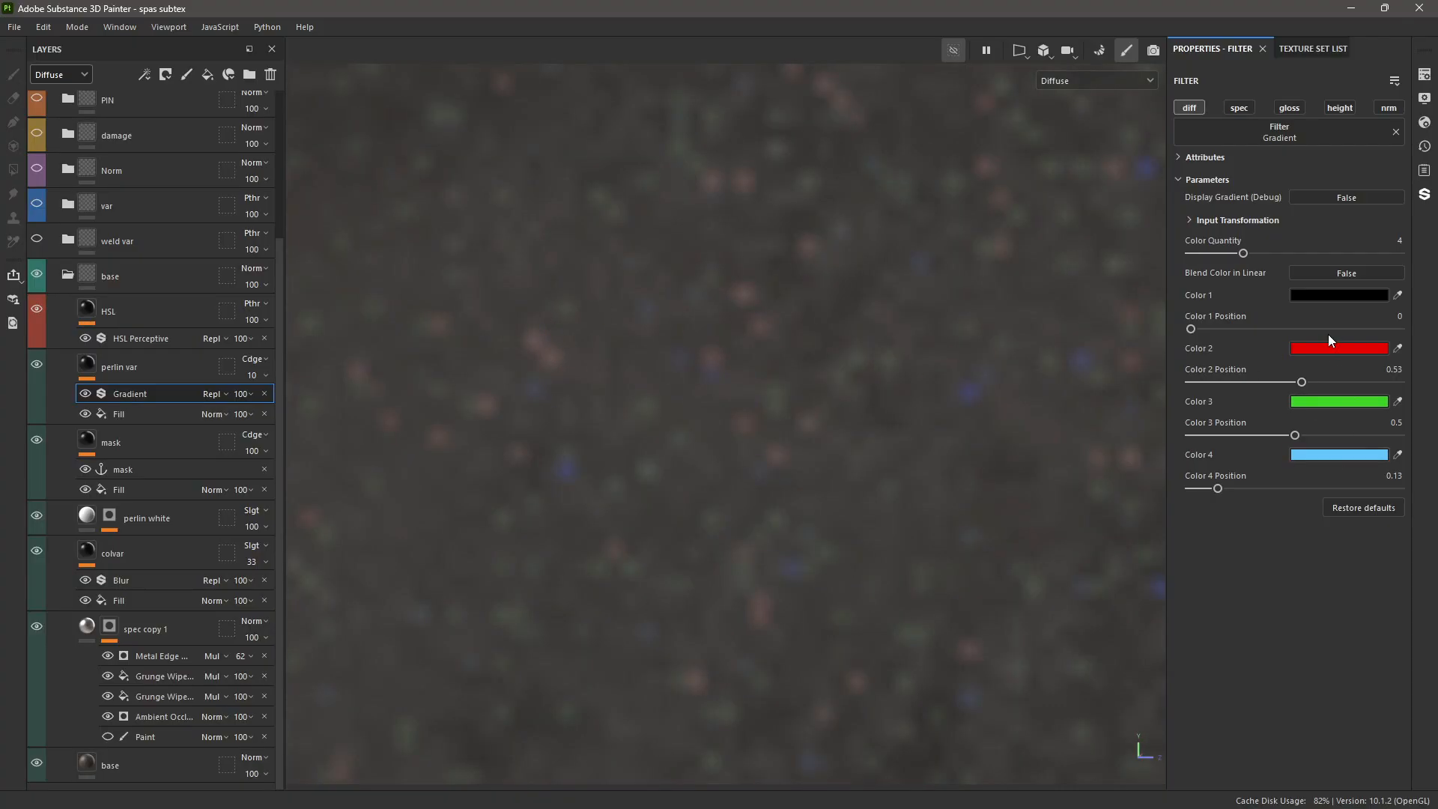
# - Select the HSL layer, return to the material view and display the settings of its HSL Perceptive filter
pyautogui.click(125, 320)
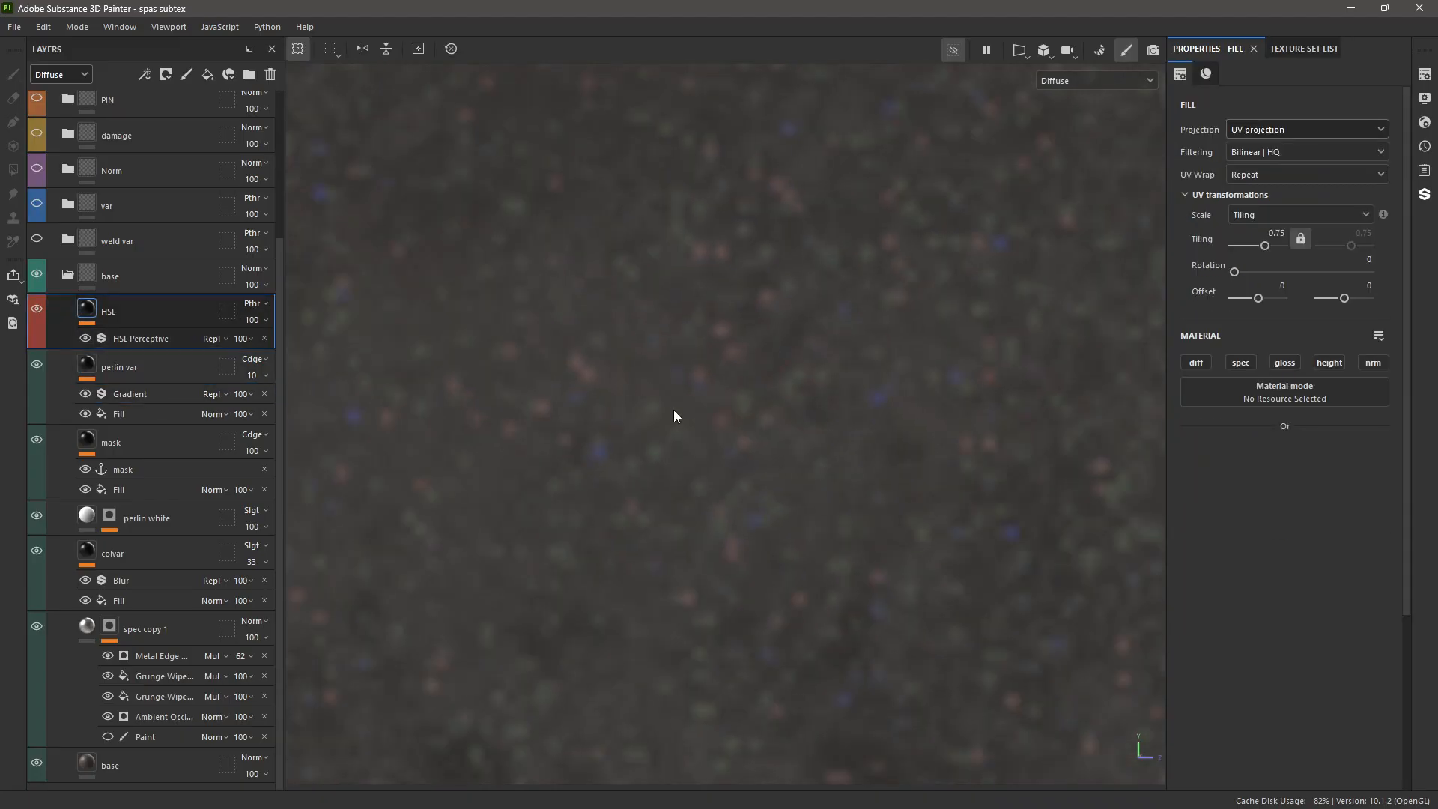
pyautogui.press('m')
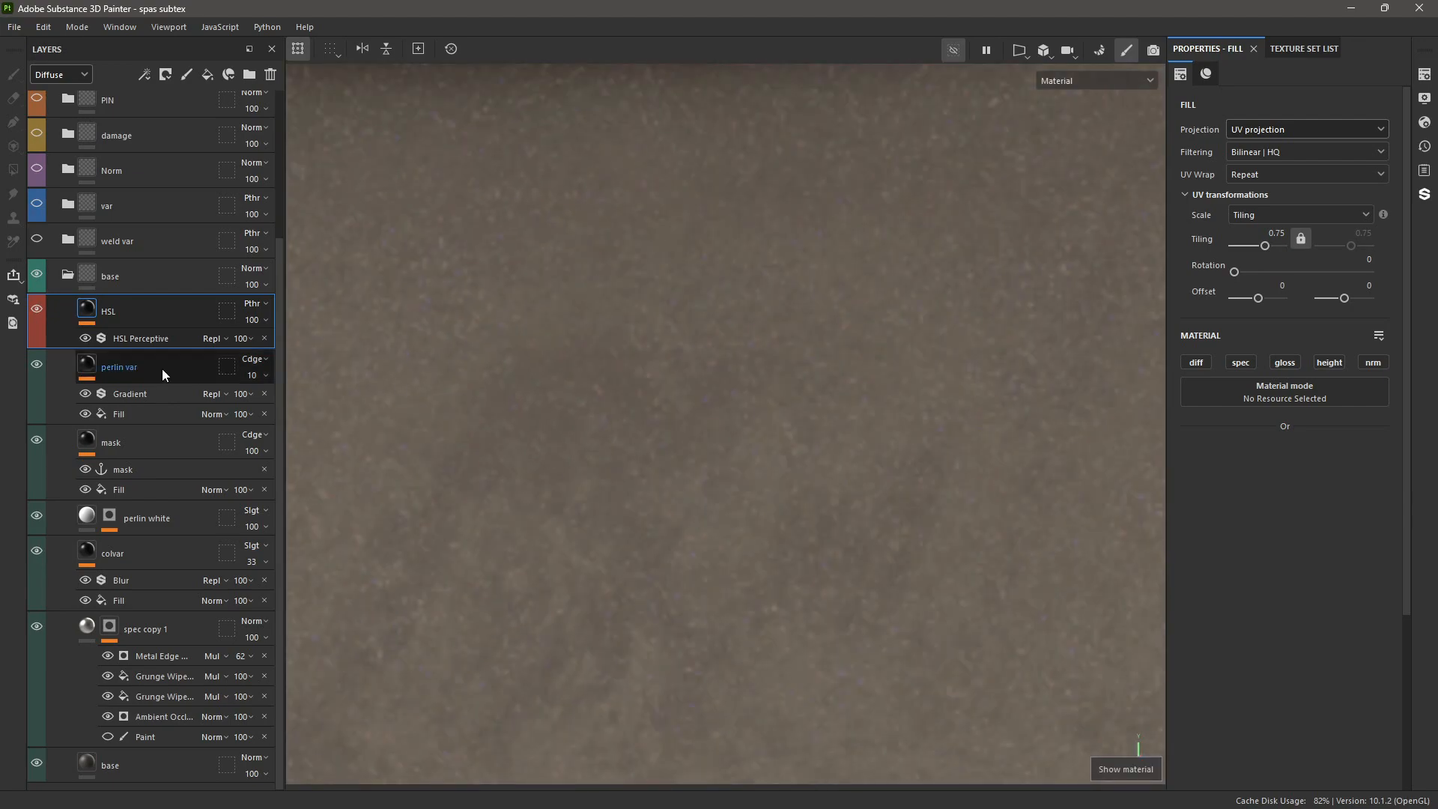
pyautogui.click(138, 339)
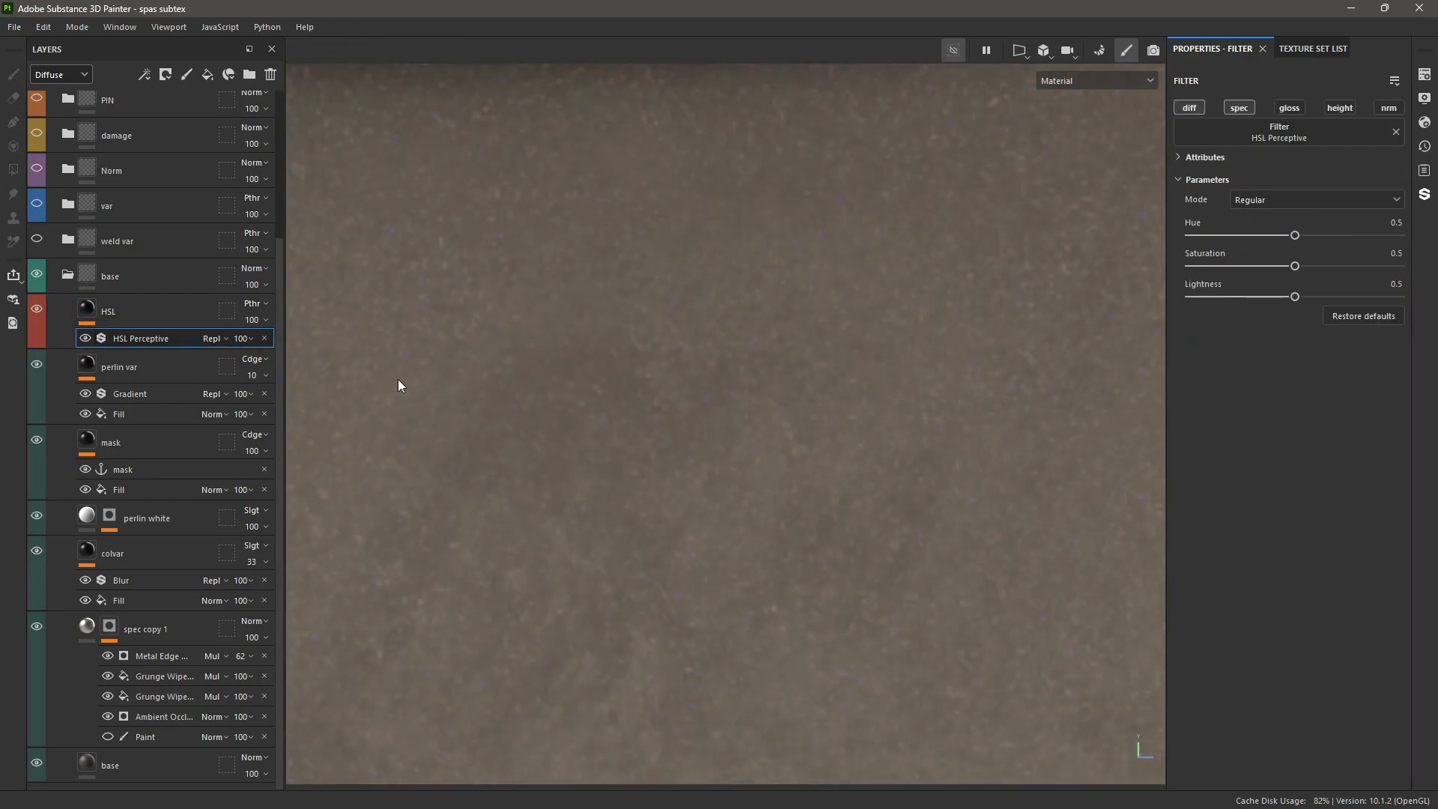
# - Hide the HSL layer and show it again, comparing the receiver surface in the material and Diffuse views
pyautogui.scroll(-3, 397, 379)
pyautogui.scroll(-1, 398, 369)
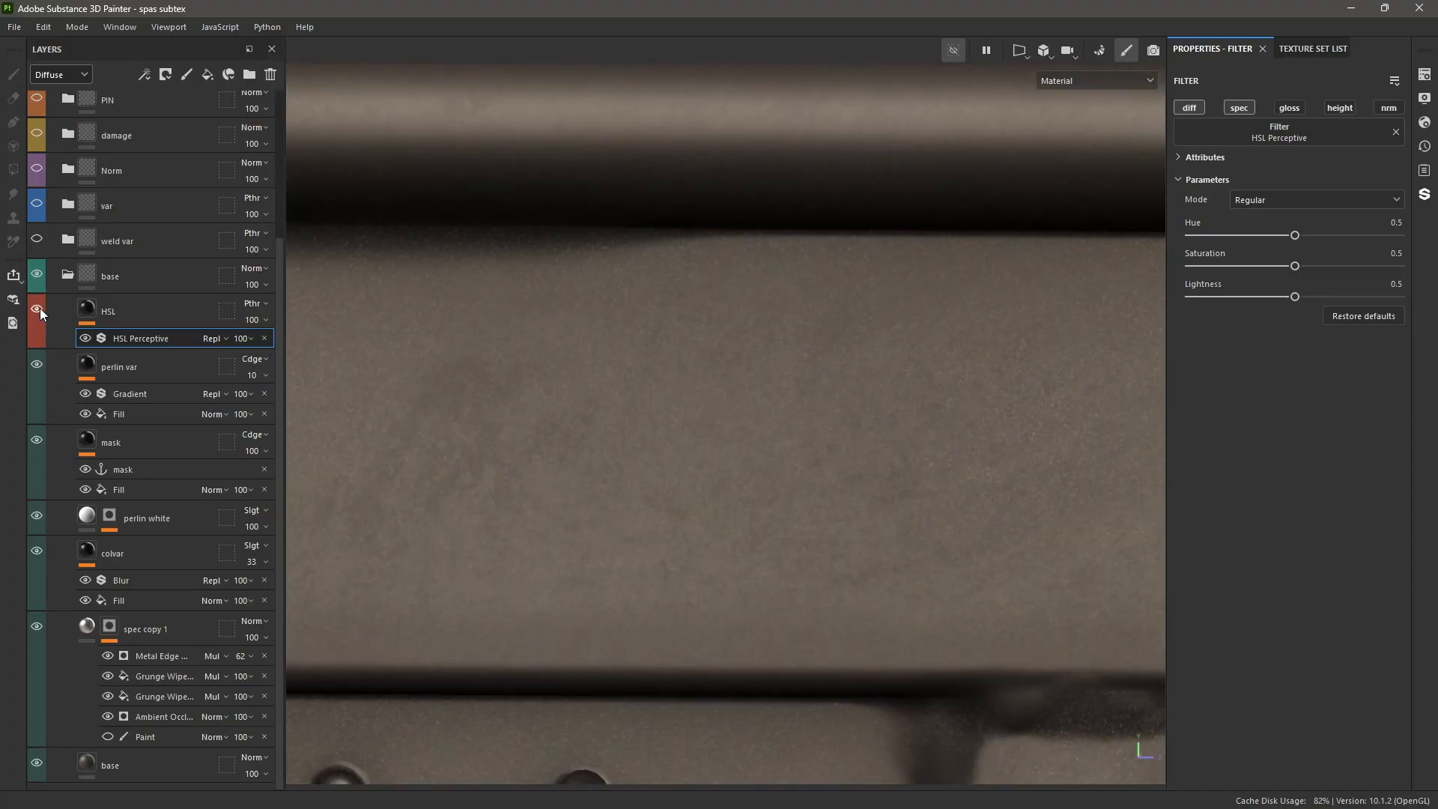
pyautogui.scroll(-6, 749, 407)
pyautogui.keyDown('alt'); pyautogui.moveTo(436, 378); pyautogui.dragTo(576, 421, button='middle'); pyautogui.keyUp('alt')
pyautogui.scroll(2, 562, 403)
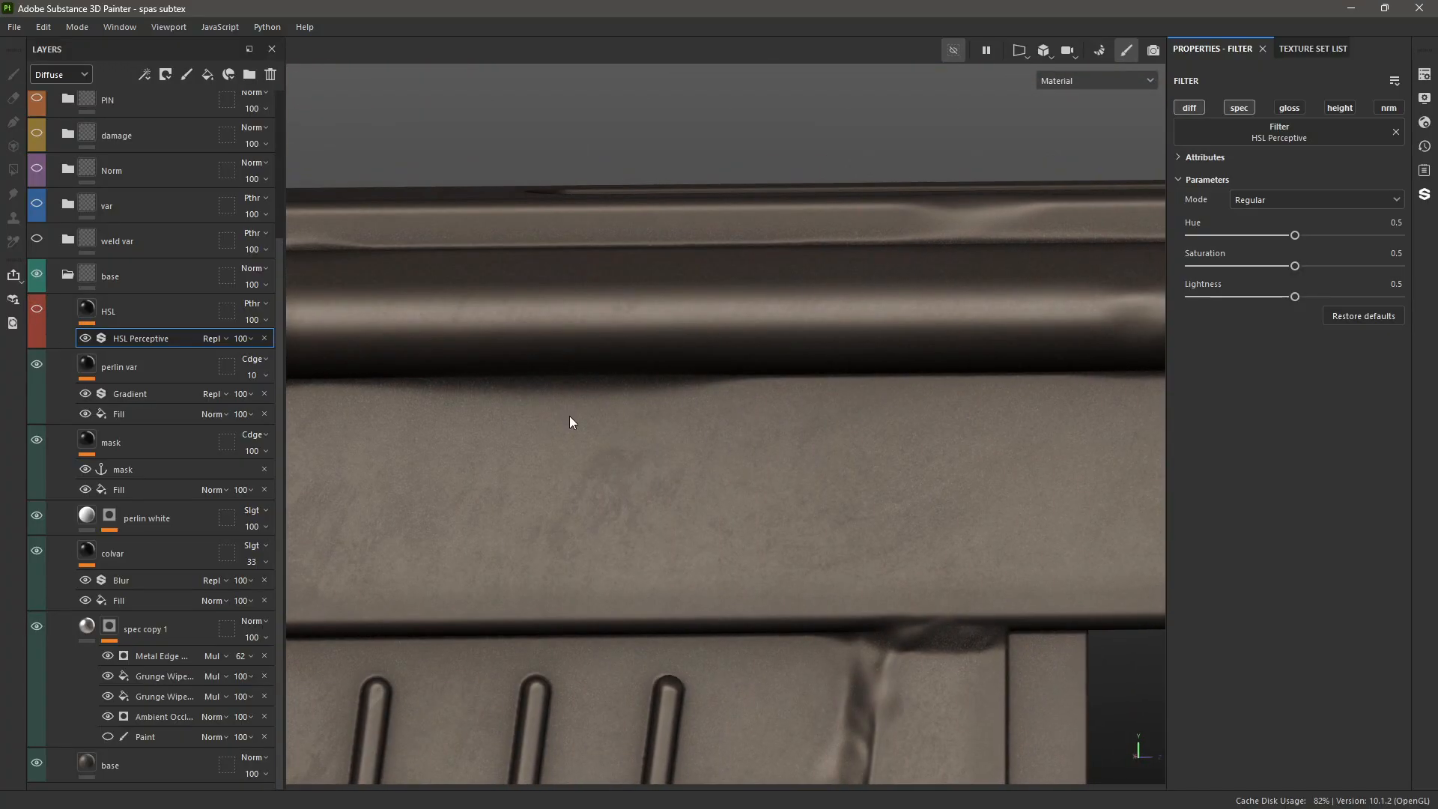
pyautogui.scroll(-4, 588, 427)
pyautogui.press('c')
pyautogui.scroll(5, 623, 437)
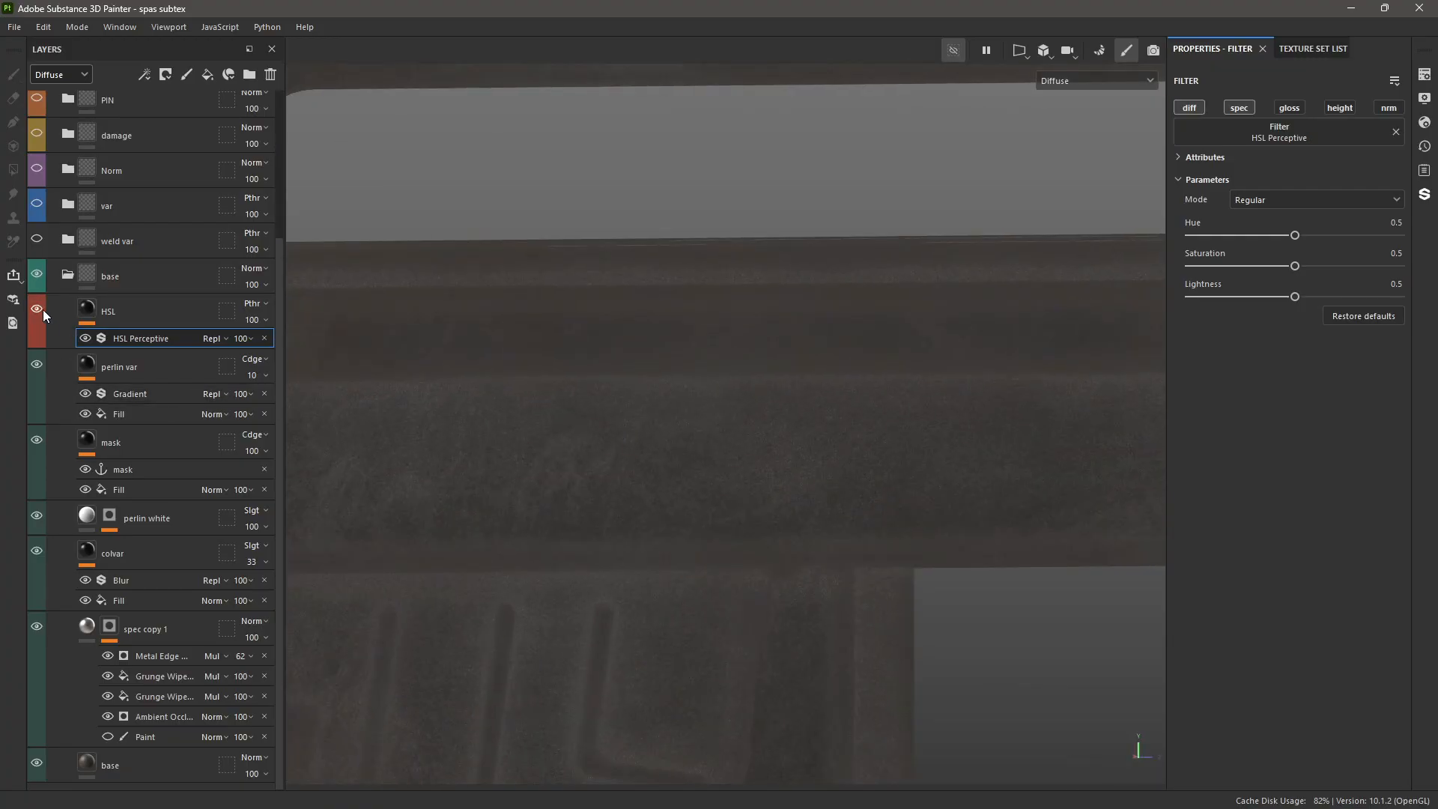
pyautogui.scroll(-5, 735, 421)
pyautogui.scroll(5, 636, 446)
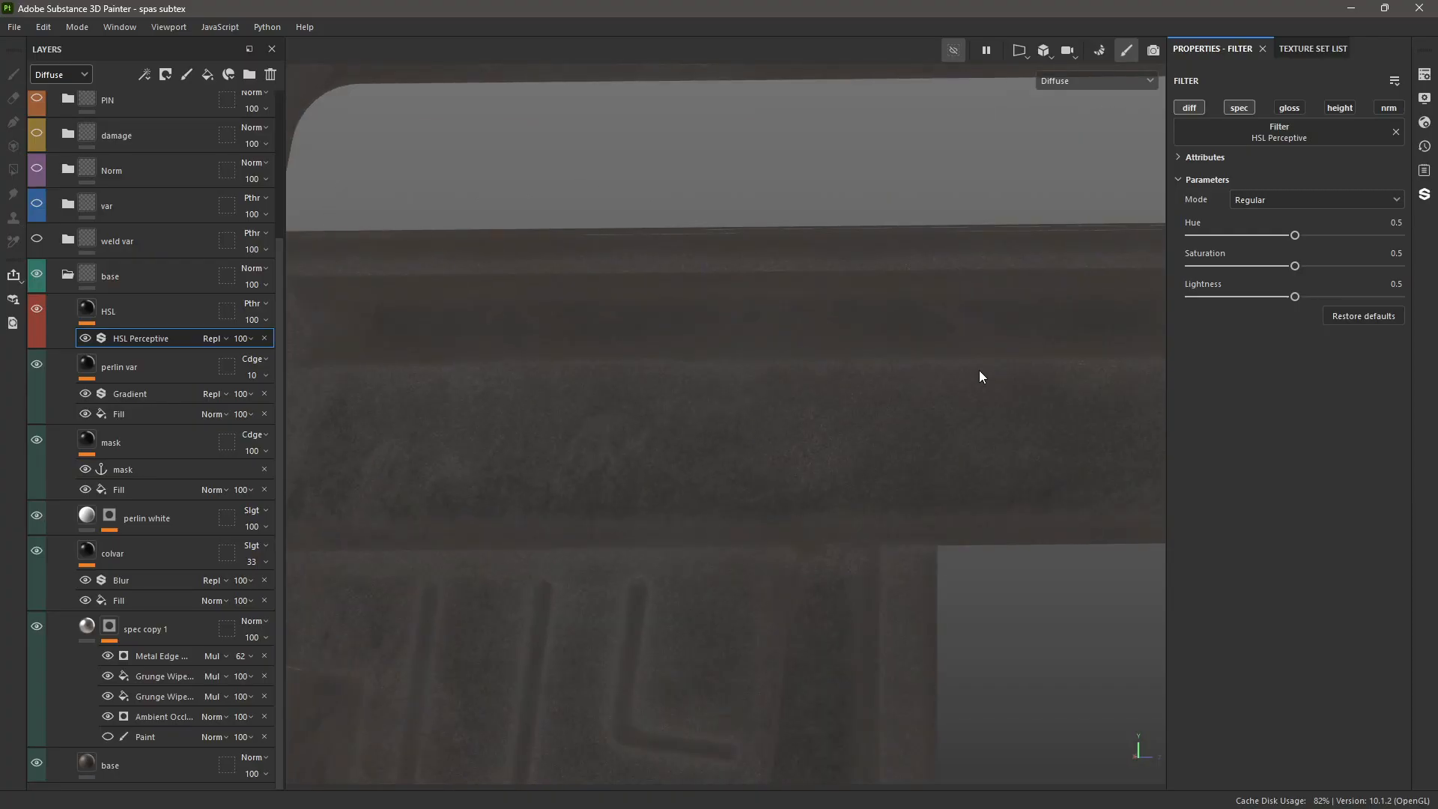
# - Examine the whole receiver in the Diffuse channel with the panels hidden, then restore the panels and the material view
pyautogui.scroll(3, 824, 457)
pyautogui.scroll(-7, 789, 470)
pyautogui.press('Tab')
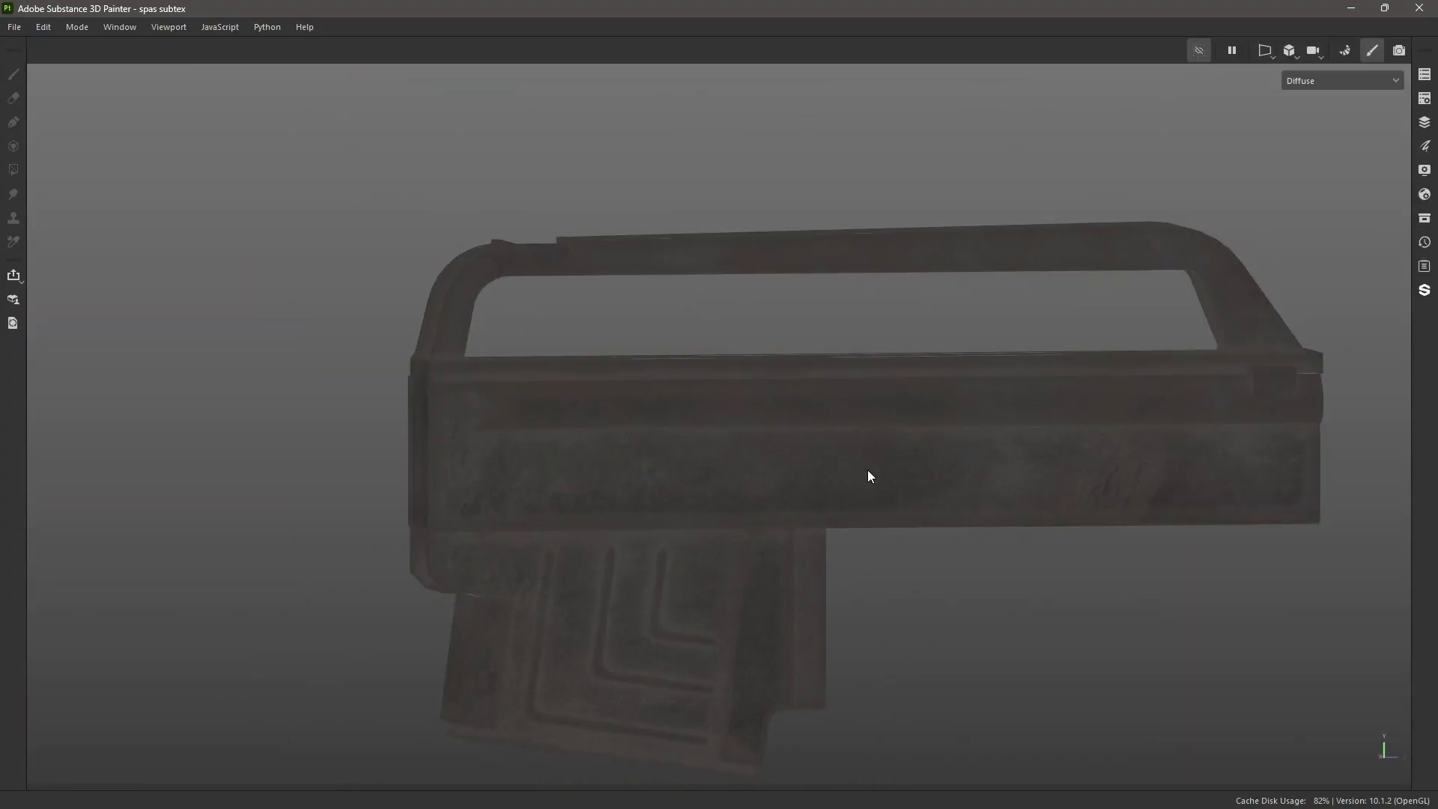
pyautogui.scroll(3, 867, 470)
pyautogui.keyDown('alt'); pyautogui.moveTo(868, 470); pyautogui.dragTo(761, 398, button='middle'); pyautogui.keyUp('alt')
pyautogui.press('Tab')
pyautogui.scroll(-5, 761, 405)
pyautogui.press('m')
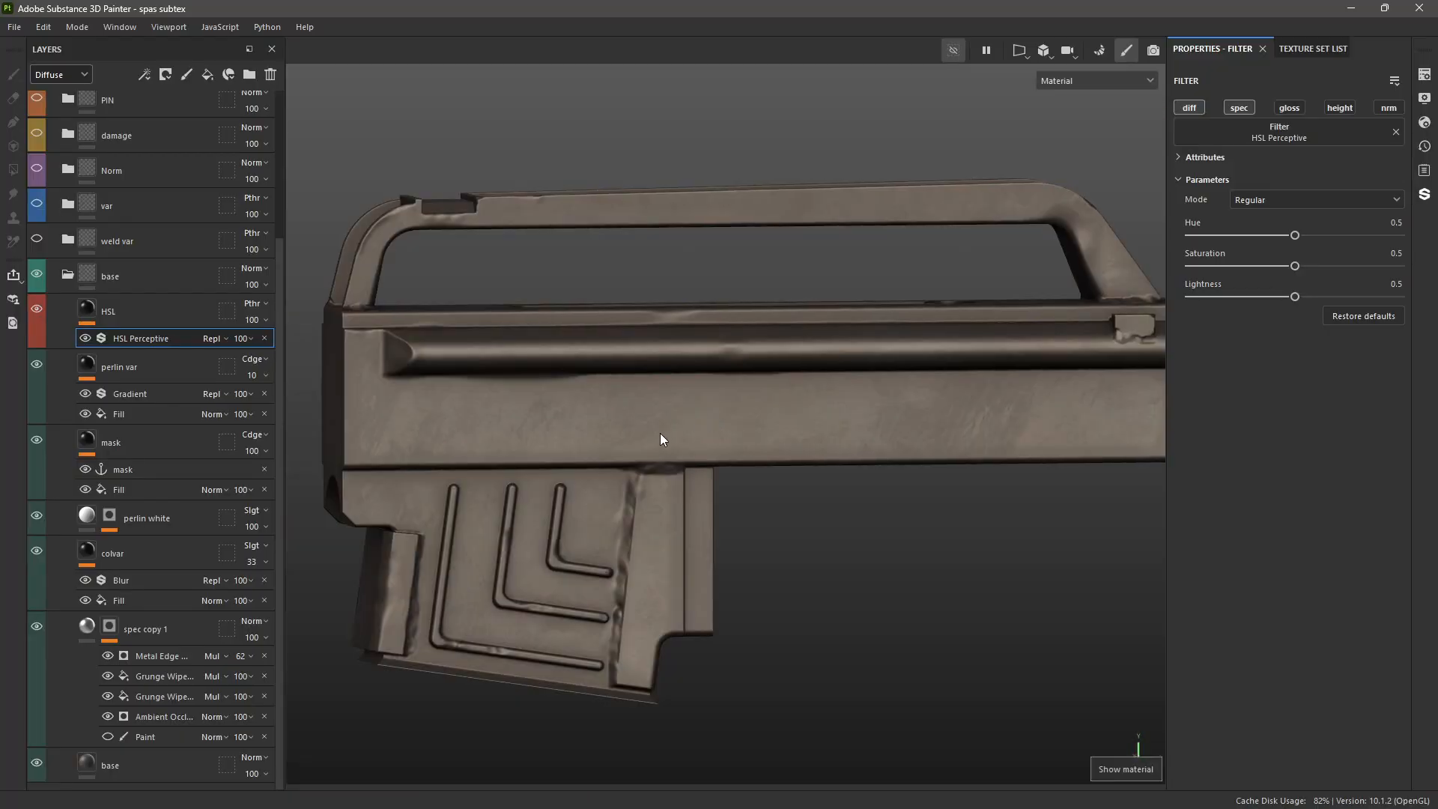
pyautogui.scroll(2, 636, 472)
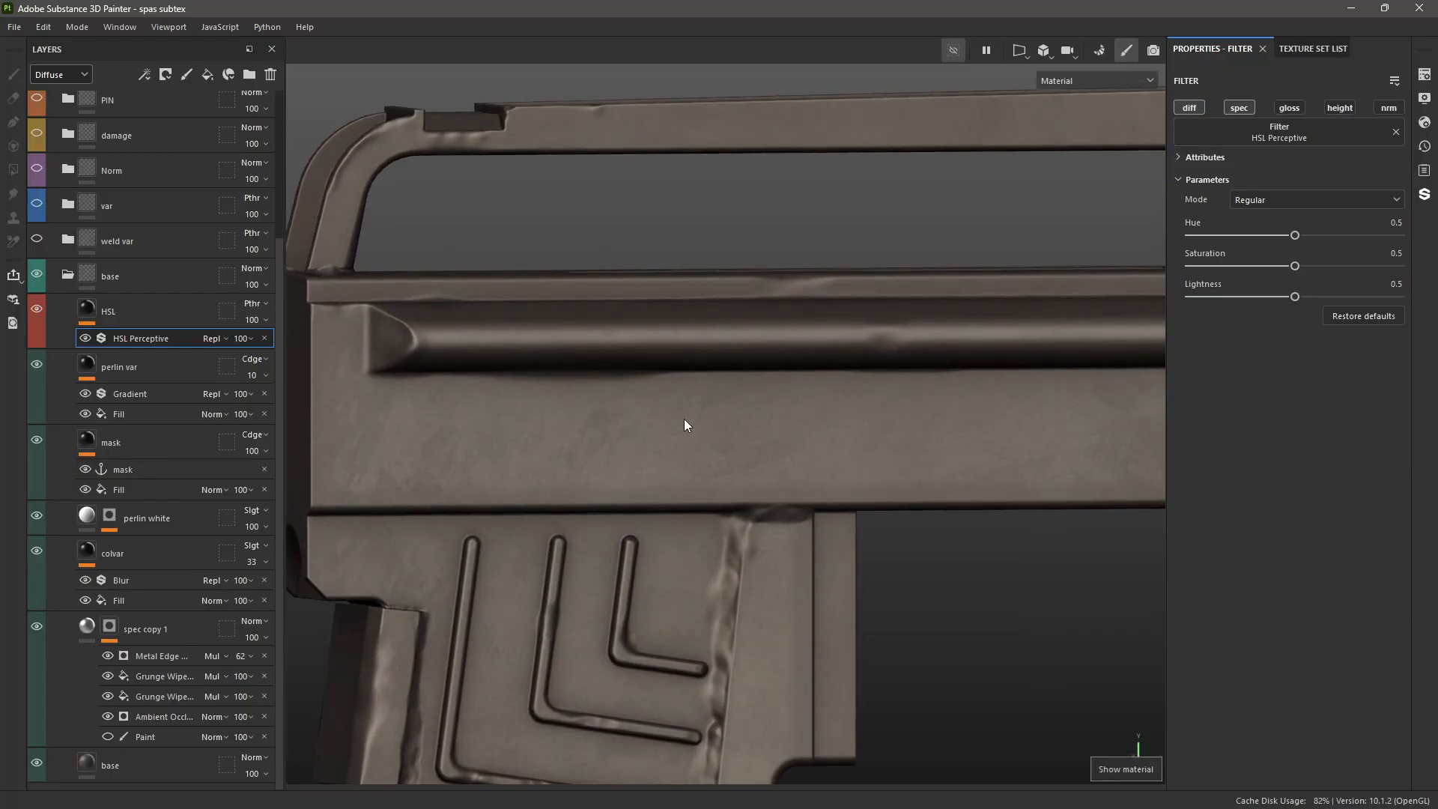
# - Try HSL Perceptive saturation 0.608, lightness 0.64 and a shifted hue, and undo all three changes
pyautogui.moveTo(1296, 271); pyautogui.dragTo(1324, 296)
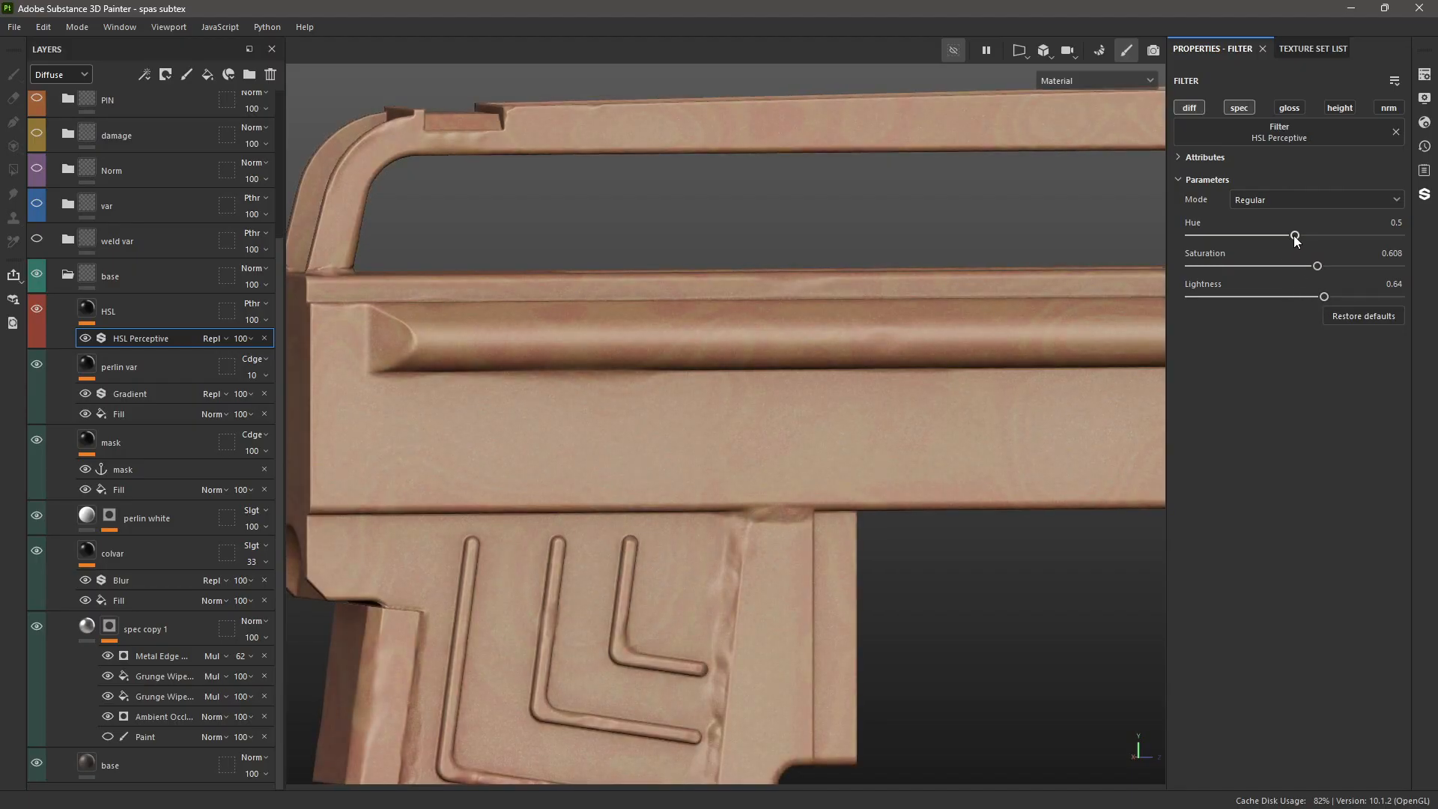
pyautogui.moveTo(1294, 236); pyautogui.dragTo(1313, 237)
pyautogui.hotkey('ctrl', 'z')
pyautogui.hotkey('ctrl', 'z')
pyautogui.hotkey('ctrl', 'z')
pyautogui.scroll(3, 666, 480)
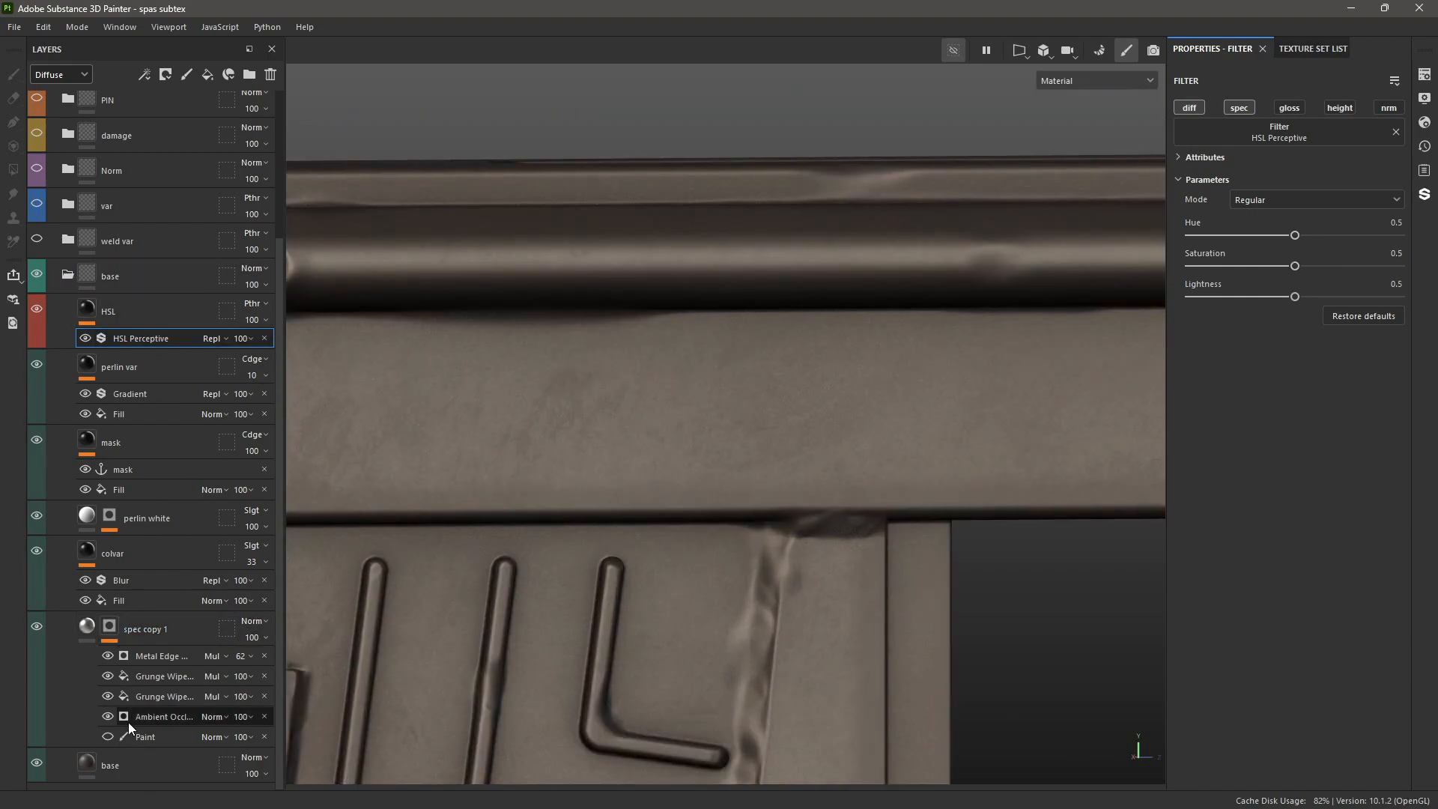
# - Collapse the base folder, expand the weld var folder and make it visible
pyautogui.click(86, 632)
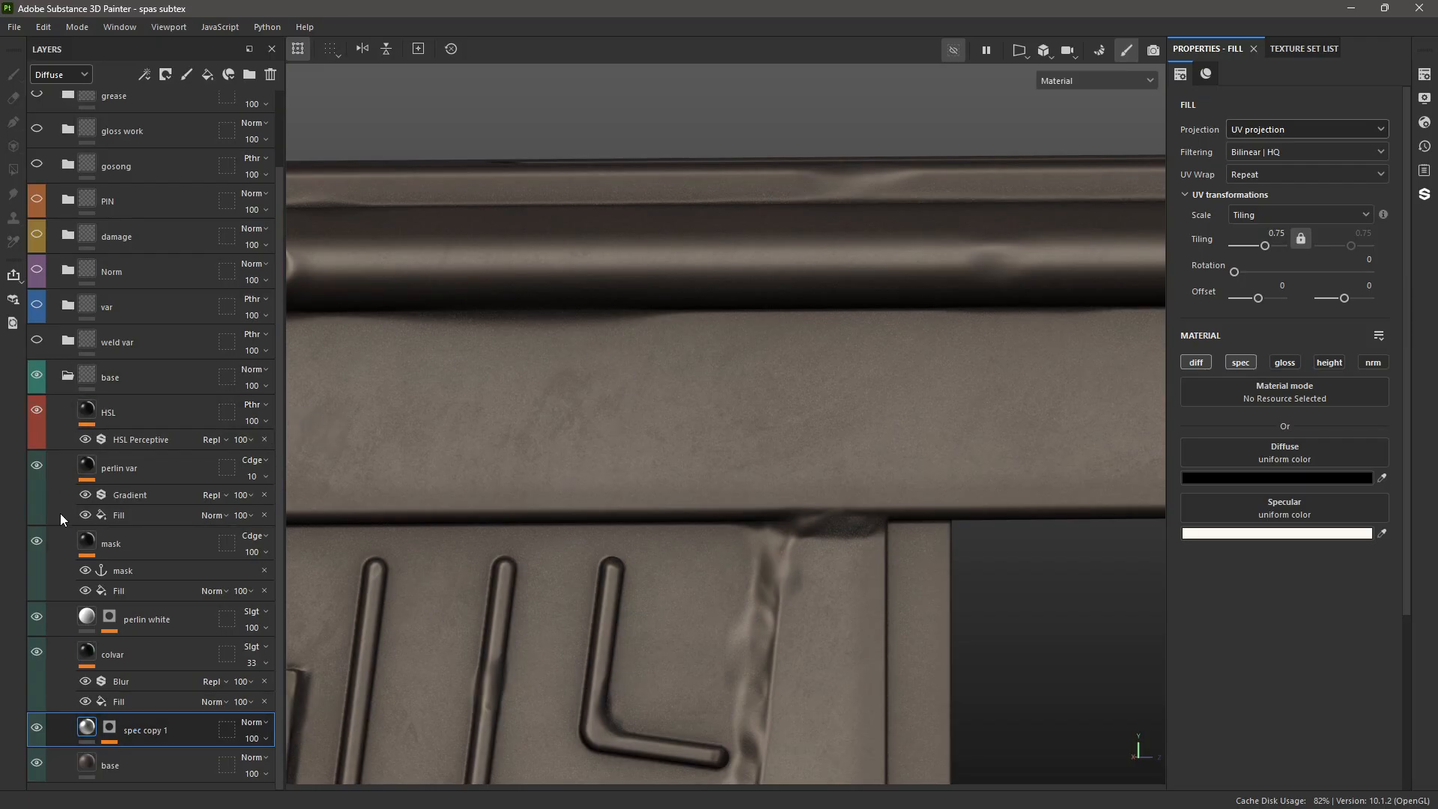
pyautogui.click(69, 379)
pyautogui.click(60, 425)
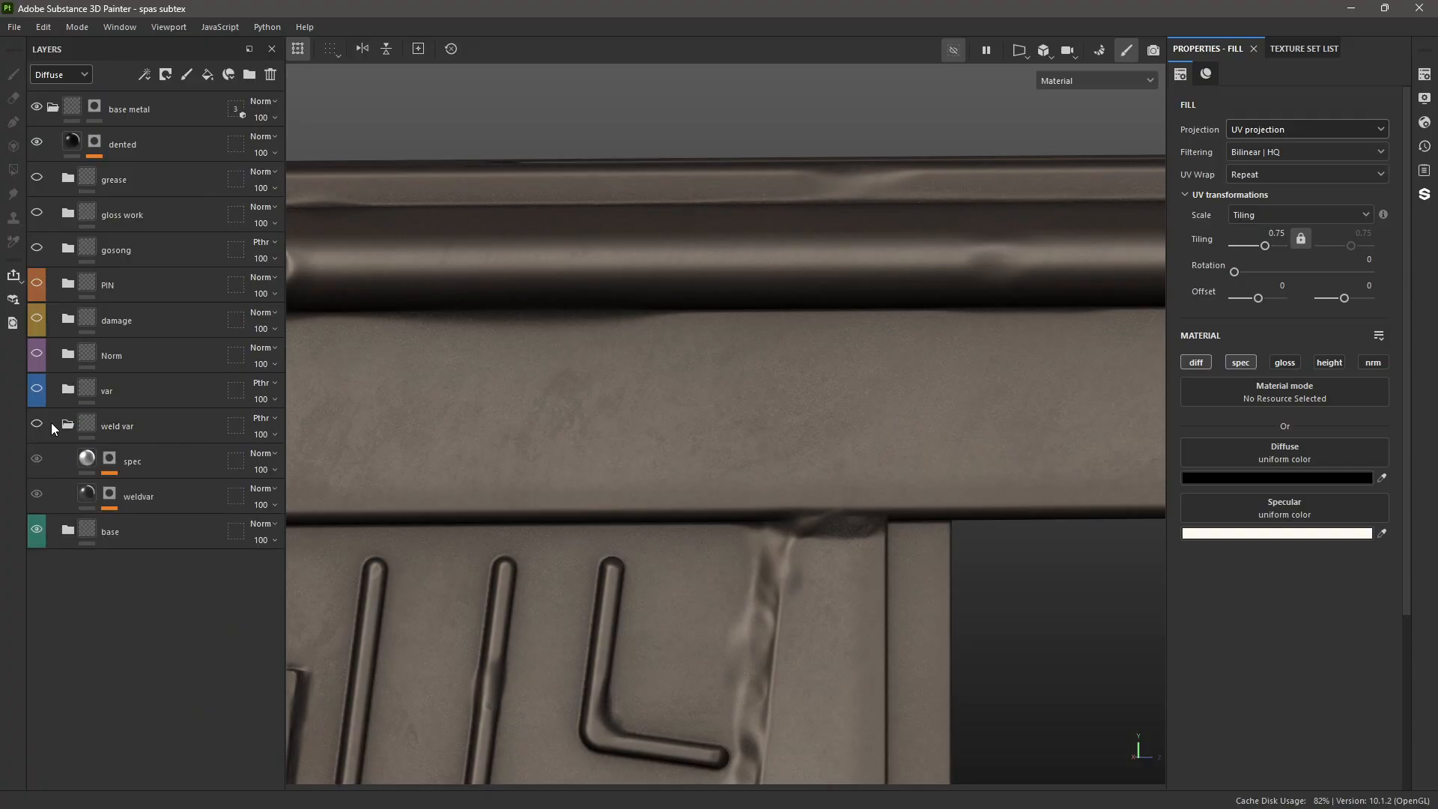
pyautogui.scroll(-3, 575, 472)
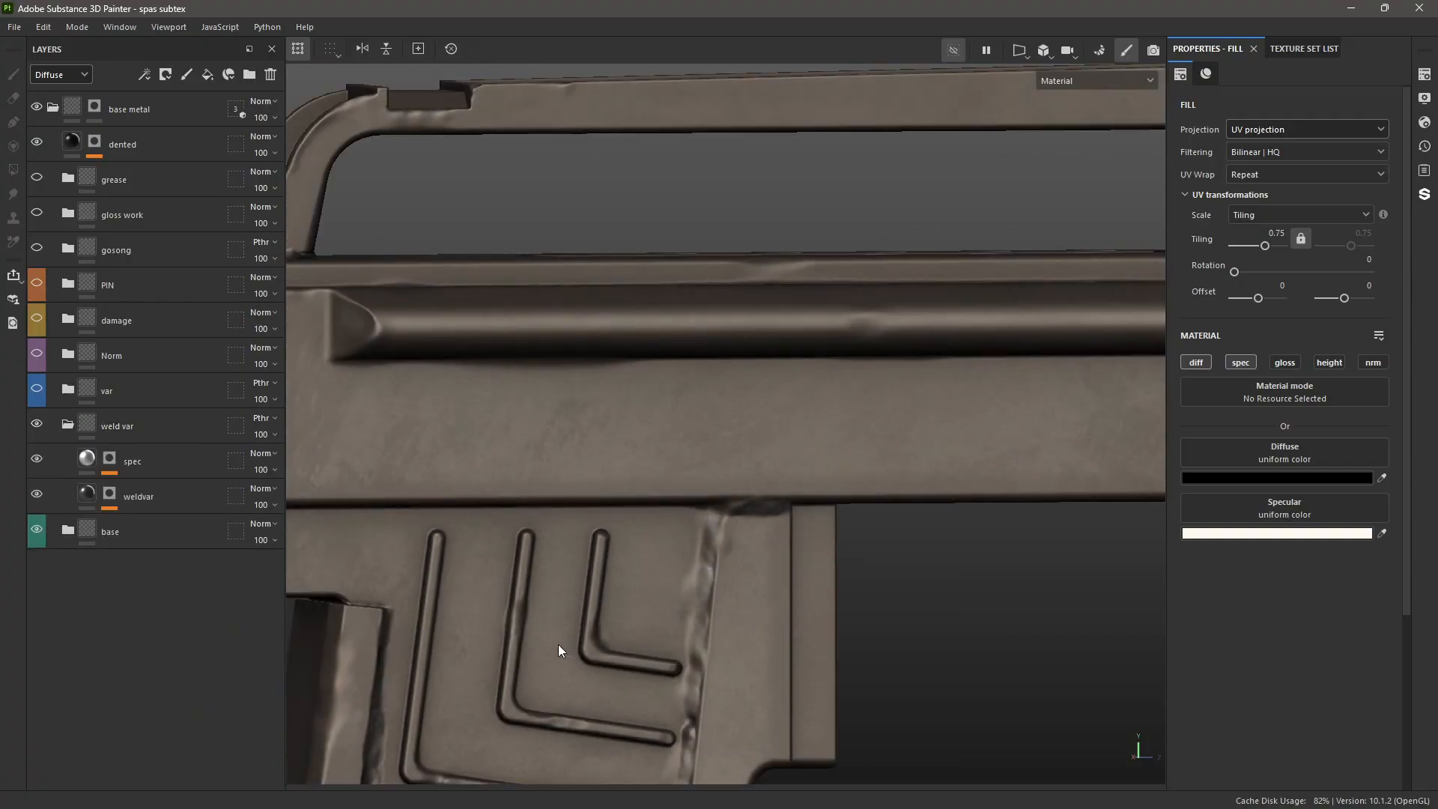
# - Select the weldvar layer and examine its effect on the weld seam beside the L-shaped ribs
pyautogui.keyDown('alt'); pyautogui.moveTo(497, 565); pyautogui.dragTo(546, 349, button='middle'); pyautogui.keyUp('alt')
pyautogui.click(149, 501)
pyautogui.scroll(3, 681, 549)
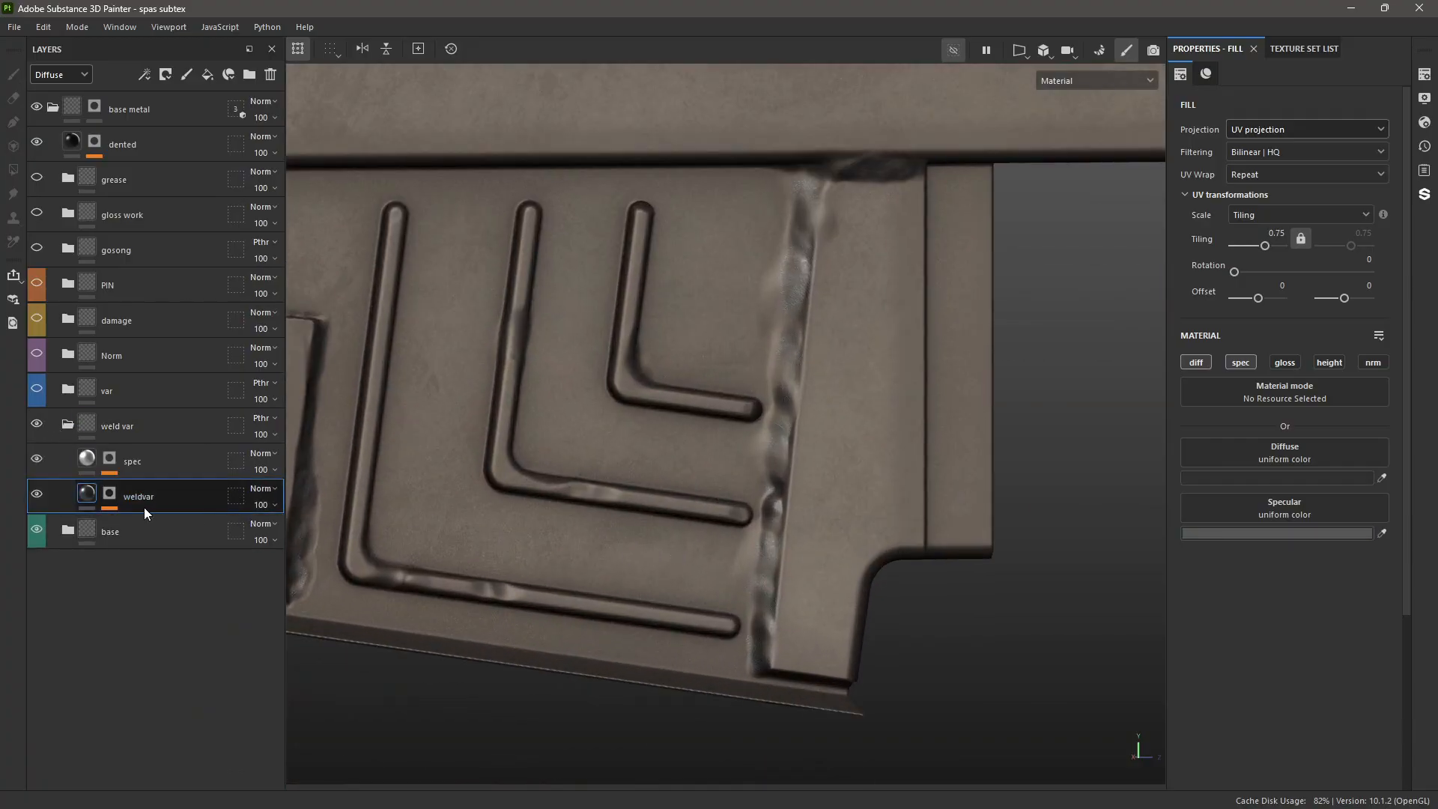
pyautogui.moveTo(779, 593)
pyautogui.keyDown('alt'); pyautogui.mouseDown()
pyautogui.moveTo(733, 538)
pyautogui.moveTo(779, 592)
pyautogui.mouseUp(); pyautogui.keyUp('alt')
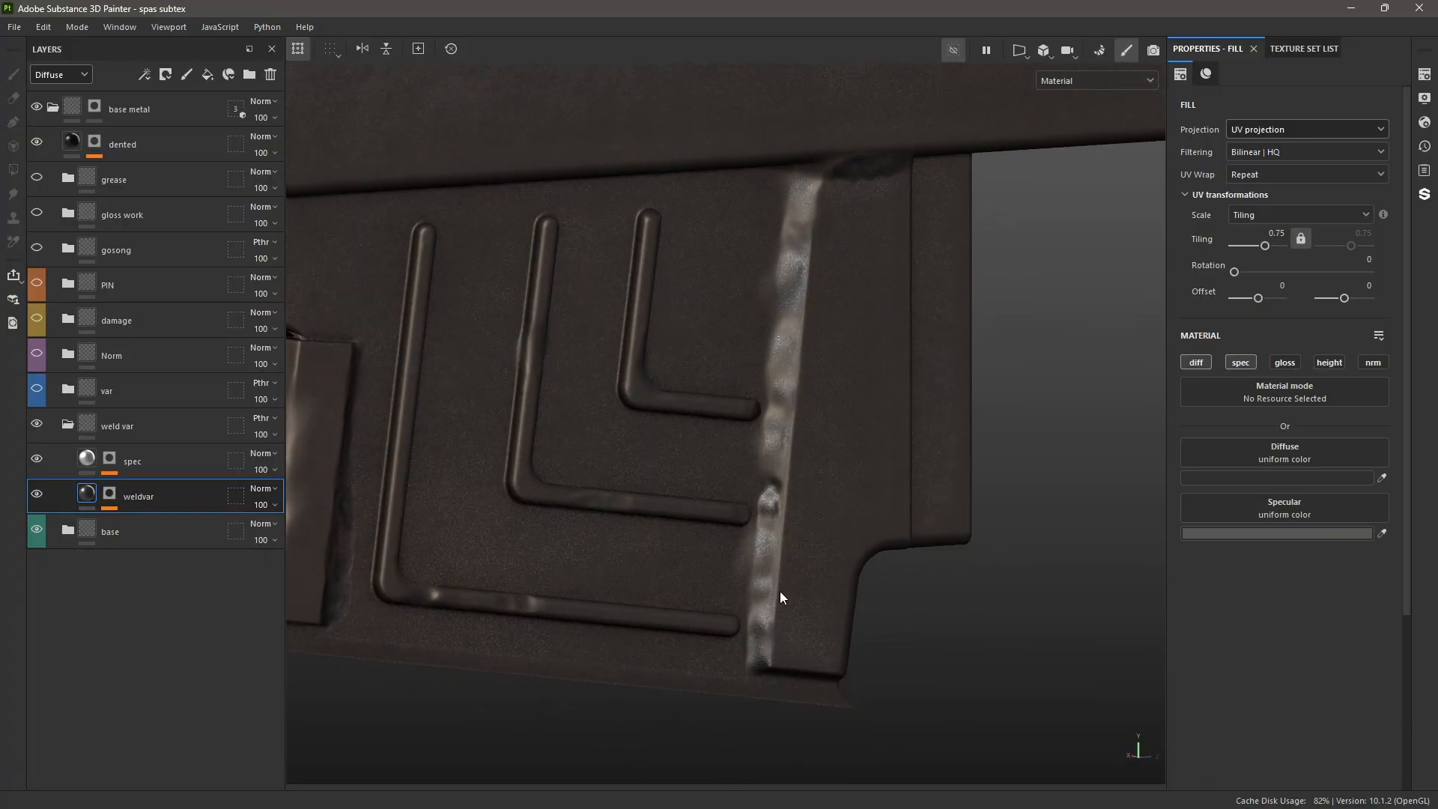
# - Switch to the PureRef board, examine the weld seam in the SPAS 15 reference photo, and minimize the board
pyautogui.hotkey('alt', 'Tab')
pyautogui.hotkey('alt', 'Tab')
pyautogui.hotkey('alt', 'Tab')
pyautogui.hotkey('alt', 'Tab')
pyautogui.hotkey('alt', 'Tab')
pyautogui.hotkey('alt', 'Tab')
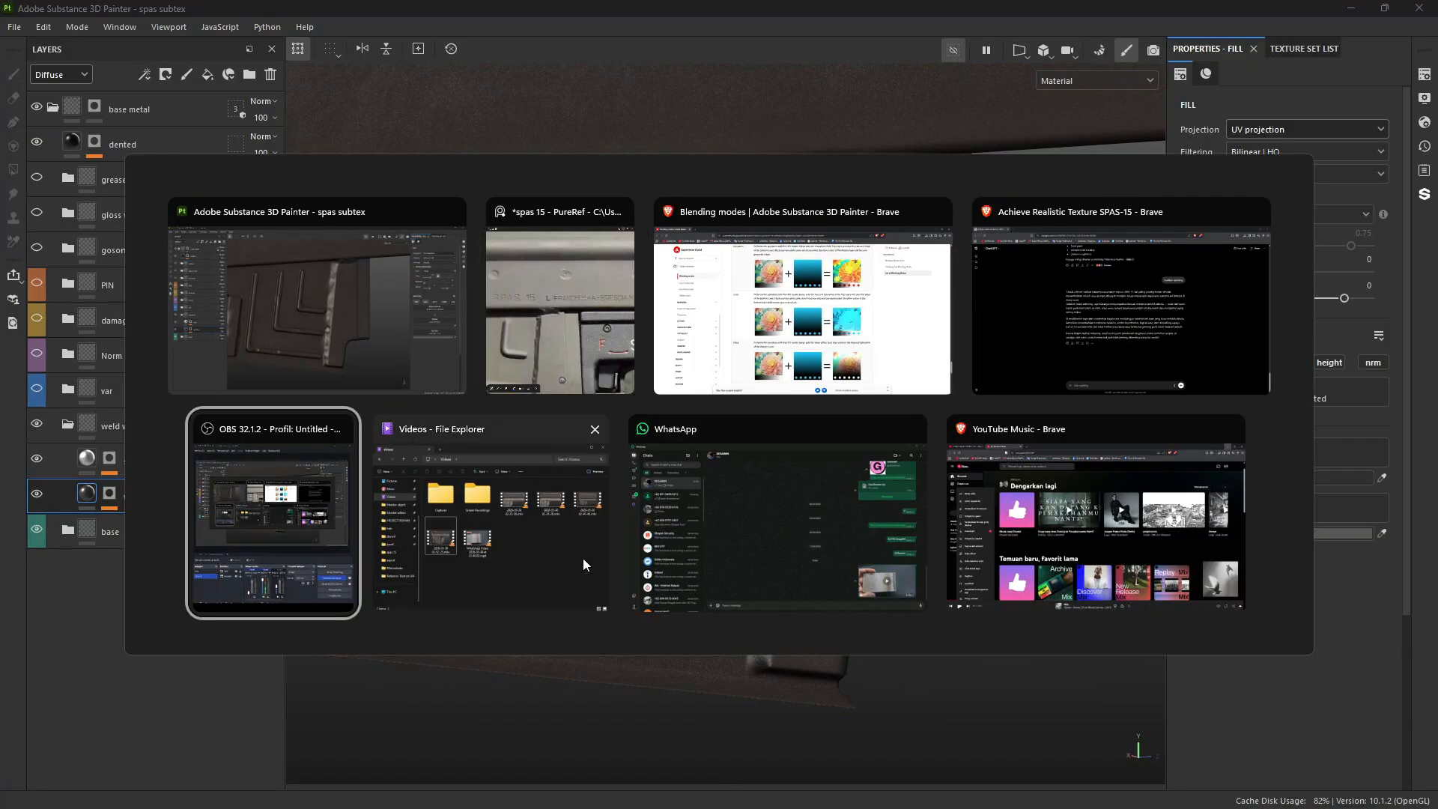
pyautogui.click(591, 365)
pyautogui.scroll(-2, 1036, 572)
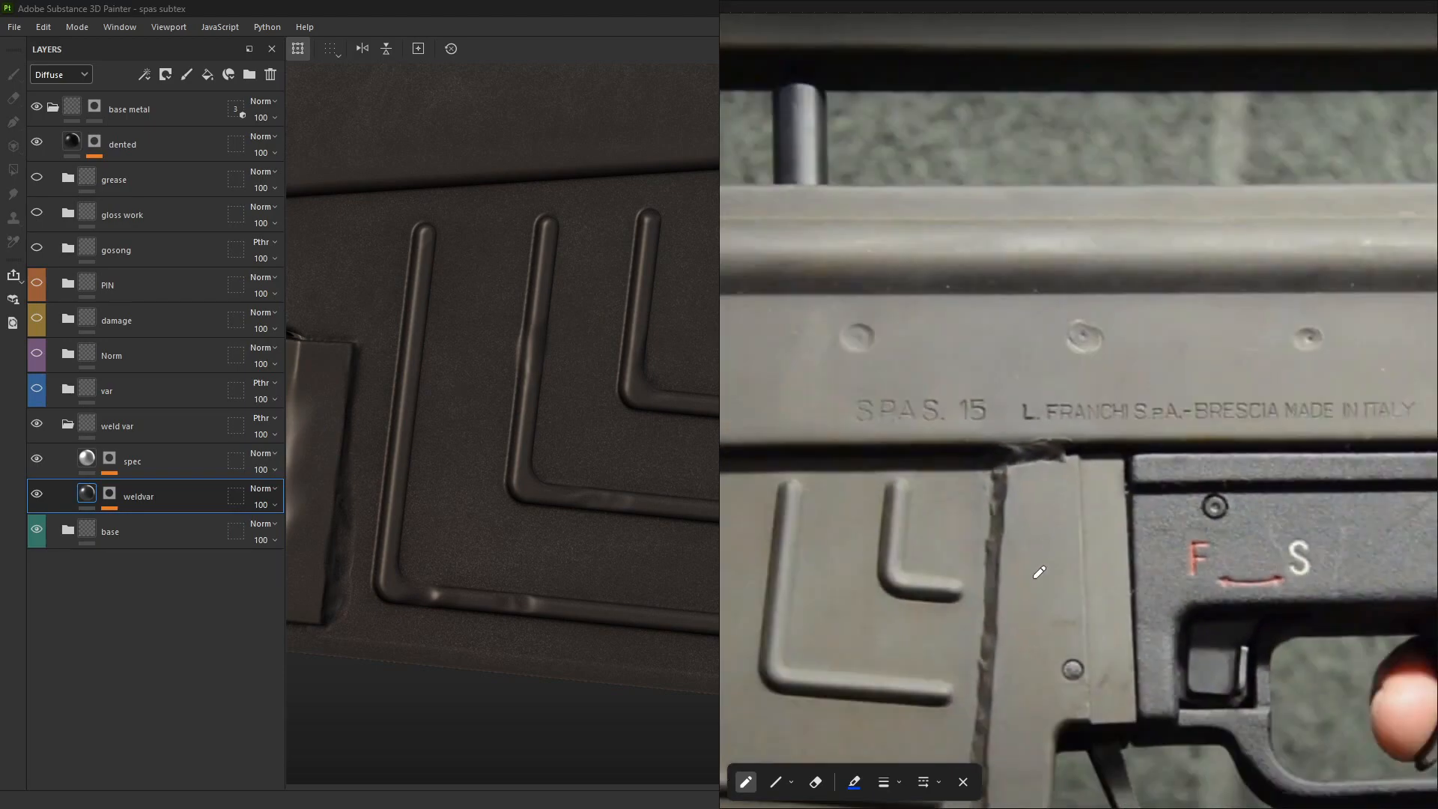
pyautogui.scroll(2, 957, 579)
pyautogui.scroll(2, 956, 579)
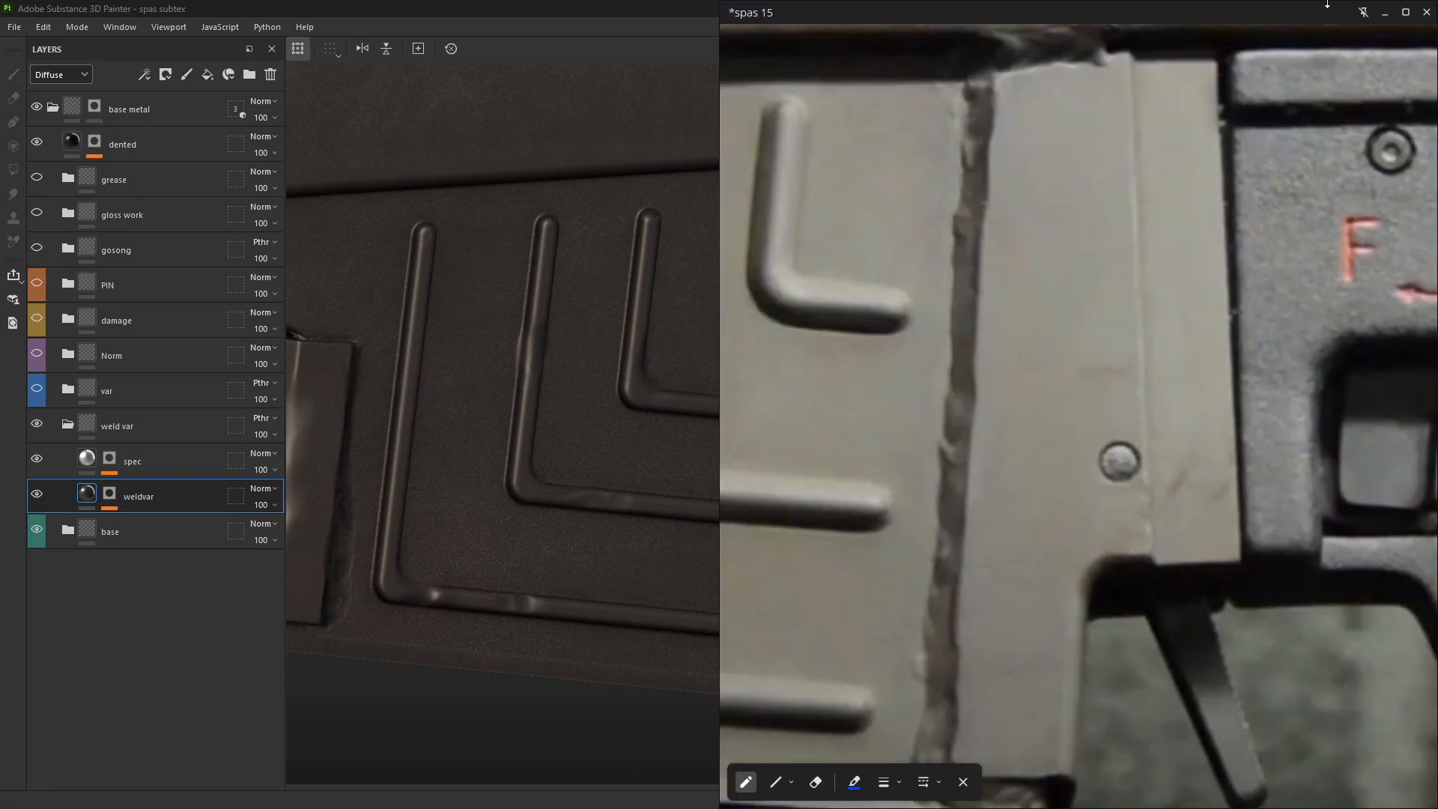
pyautogui.click(1386, 13)
# - Examine the receiver's weld seam up close in Substance 3D Painter from a changed angle
pyautogui.scroll(5, 807, 406)
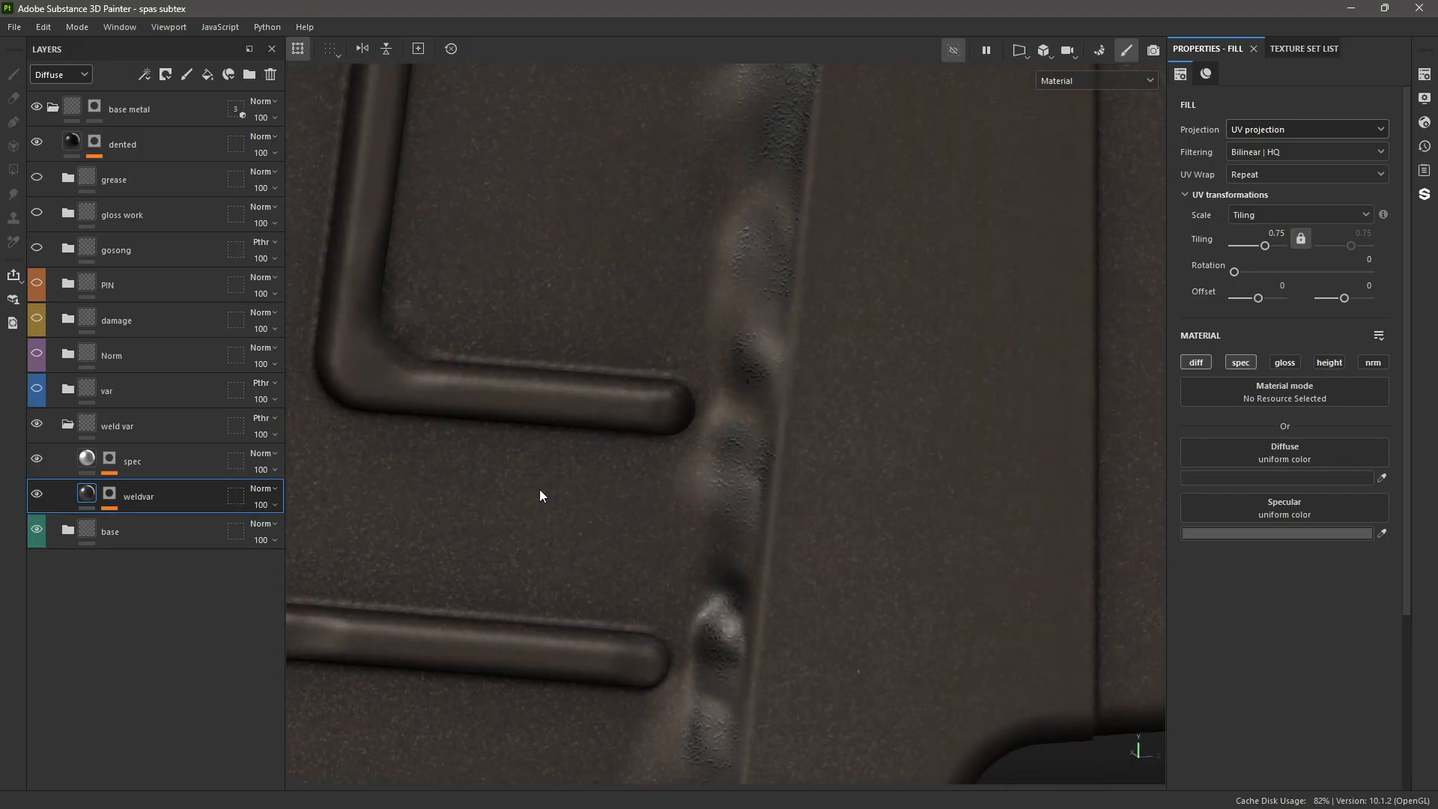
pyautogui.scroll(4, 724, 507)
pyautogui.keyDown('alt'); pyautogui.moveTo(723, 507); pyautogui.dragTo(678, 477); pyautogui.keyUp('alt')
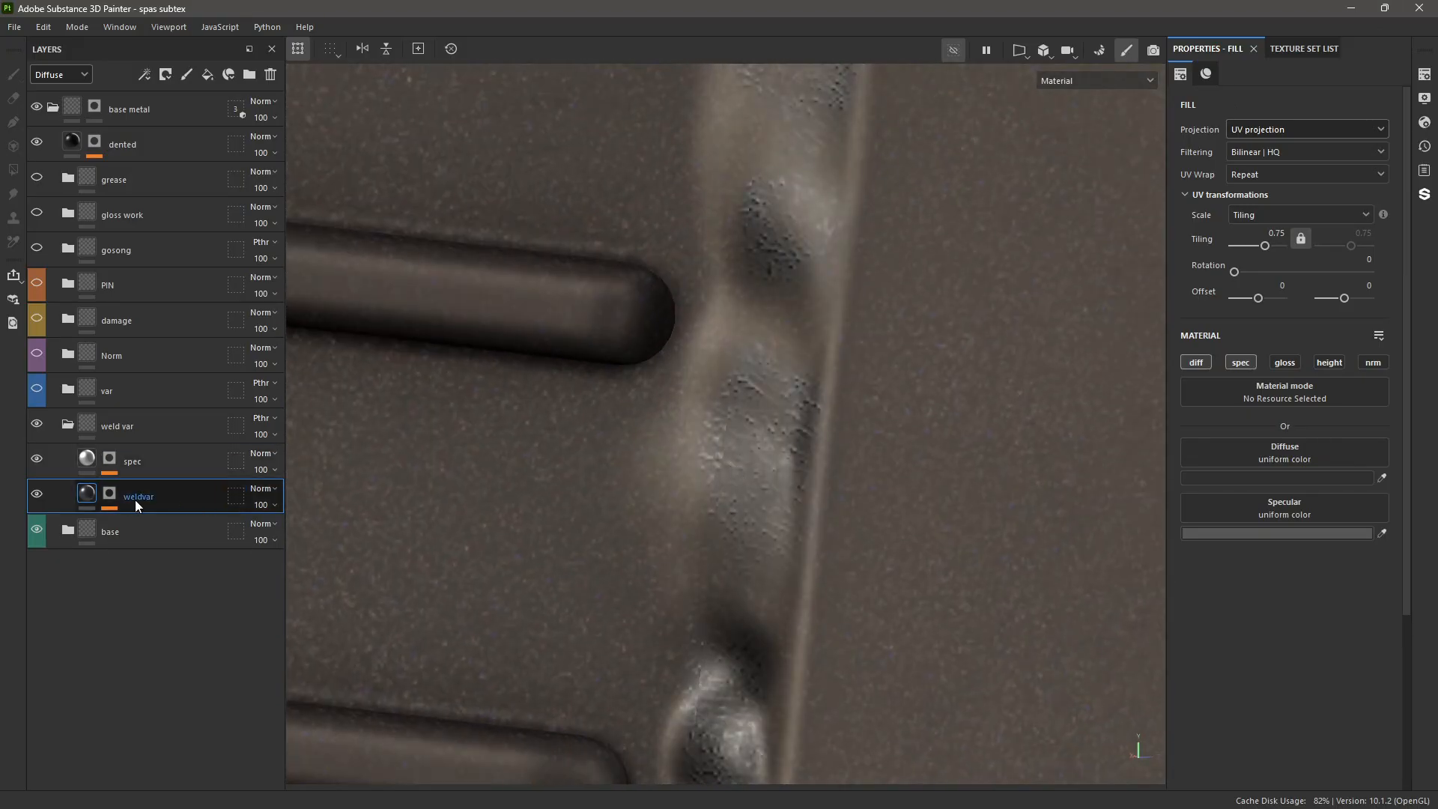
# - Expand the weldvar layer's mask effects and examine the painted mask in isolation along the weld seams
pyautogui.scroll(-3, 734, 471)
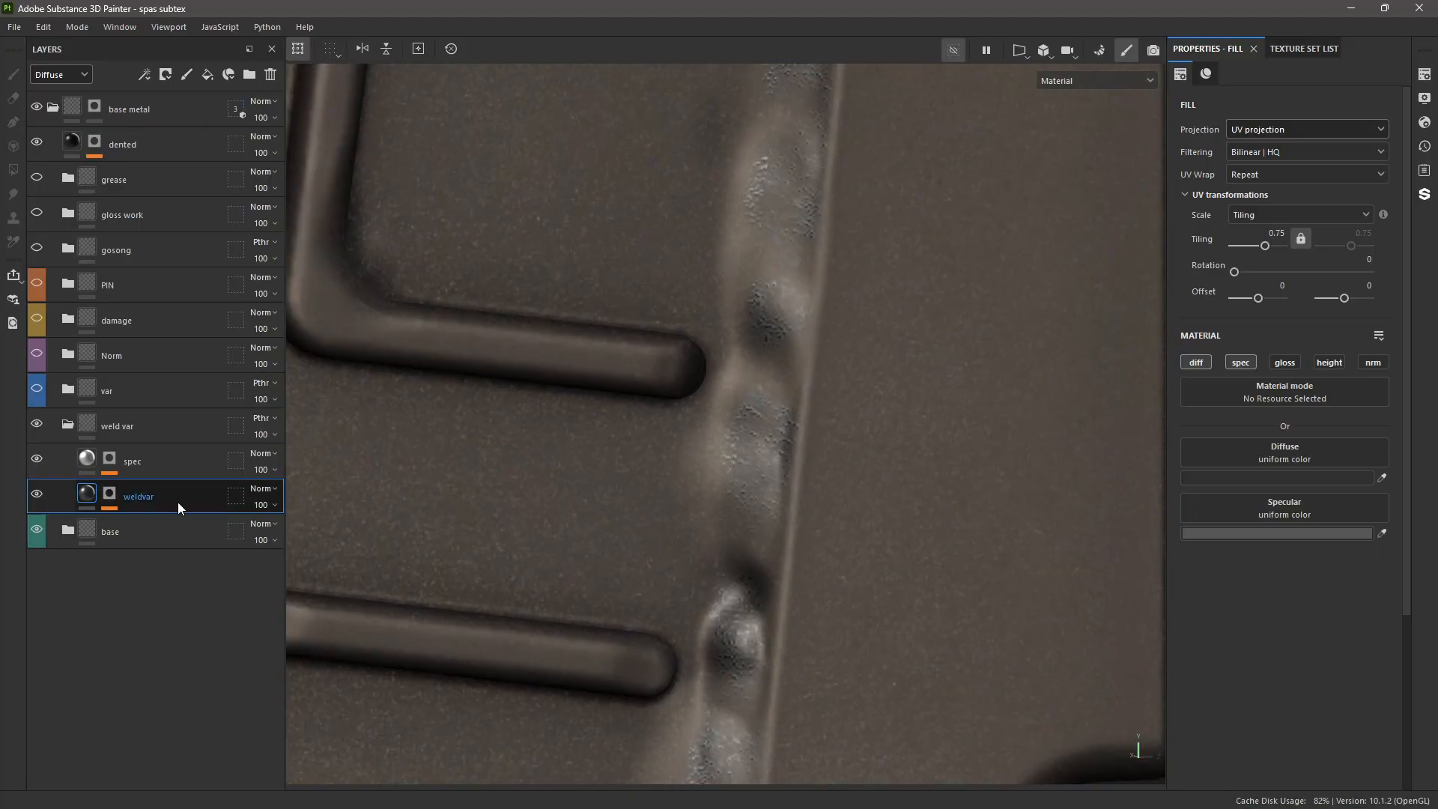
pyautogui.click(114, 493)
pyautogui.click(153, 558)
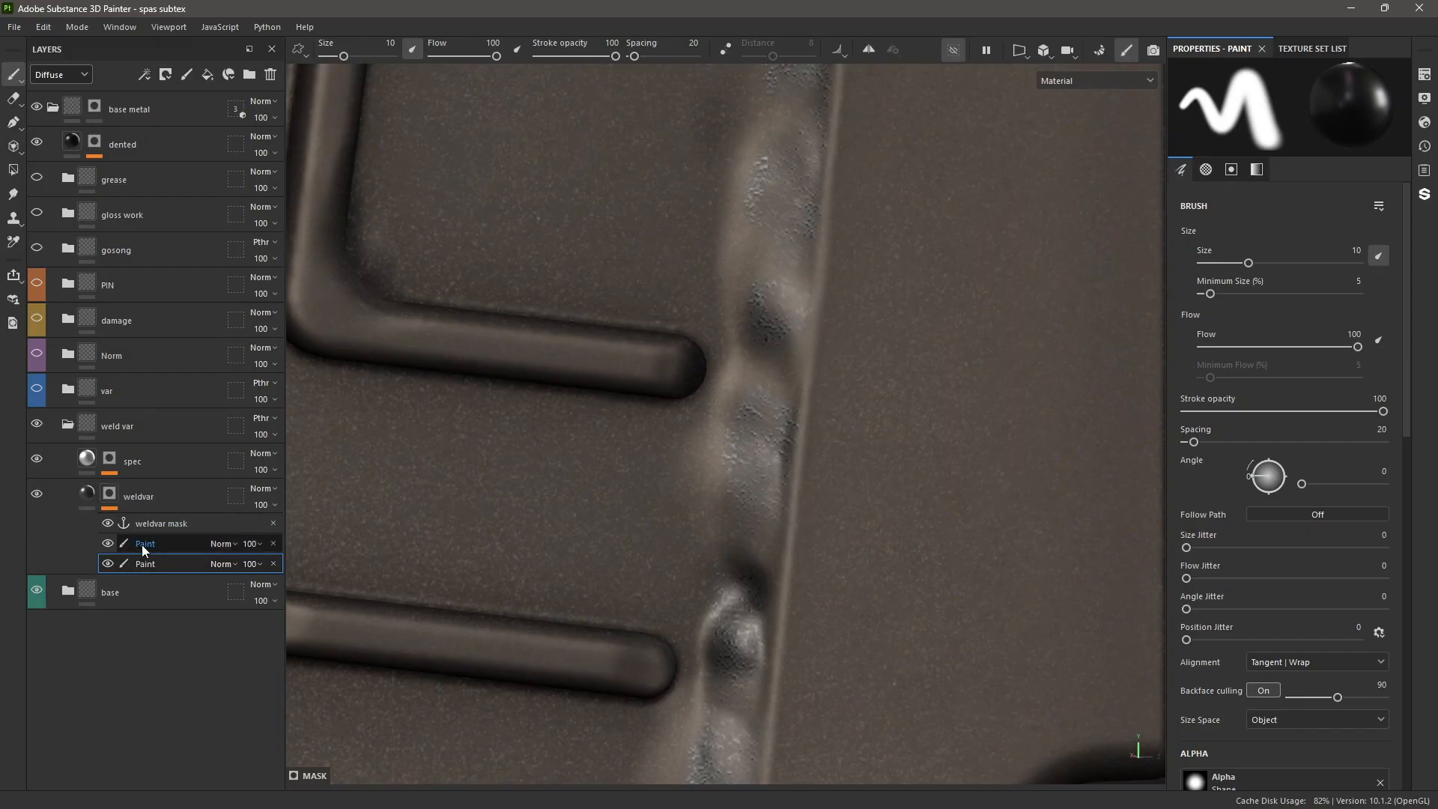
pyautogui.keyDown('alt'); pyautogui.click(112, 495); pyautogui.keyUp('alt')
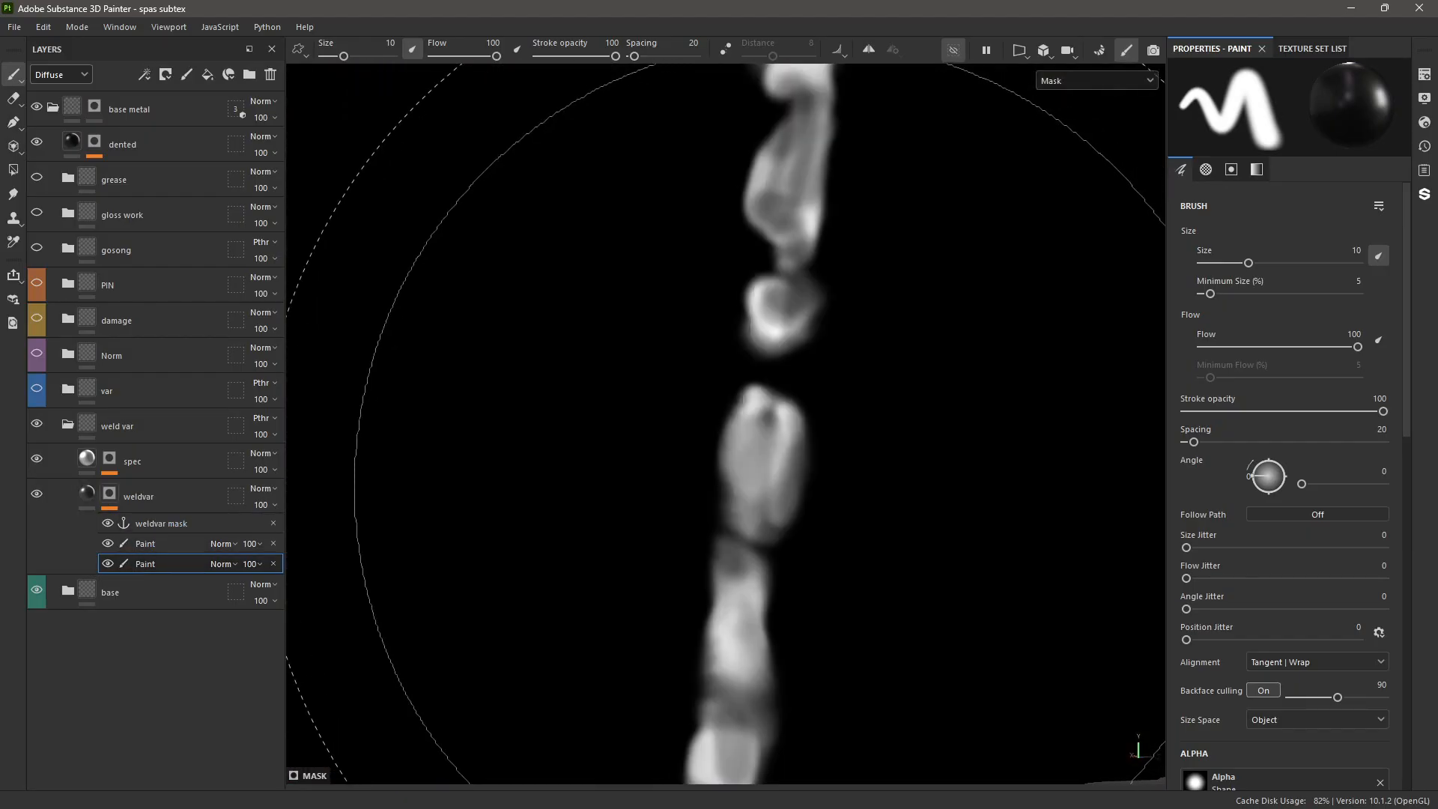
pyautogui.scroll(-5, 794, 481)
pyautogui.scroll(-3, 844, 172)
pyautogui.keyDown('alt'); pyautogui.moveTo(778, 223); pyautogui.dragTo(752, 310, button='middle'); pyautogui.keyUp('alt')
pyautogui.scroll(3, 693, 433)
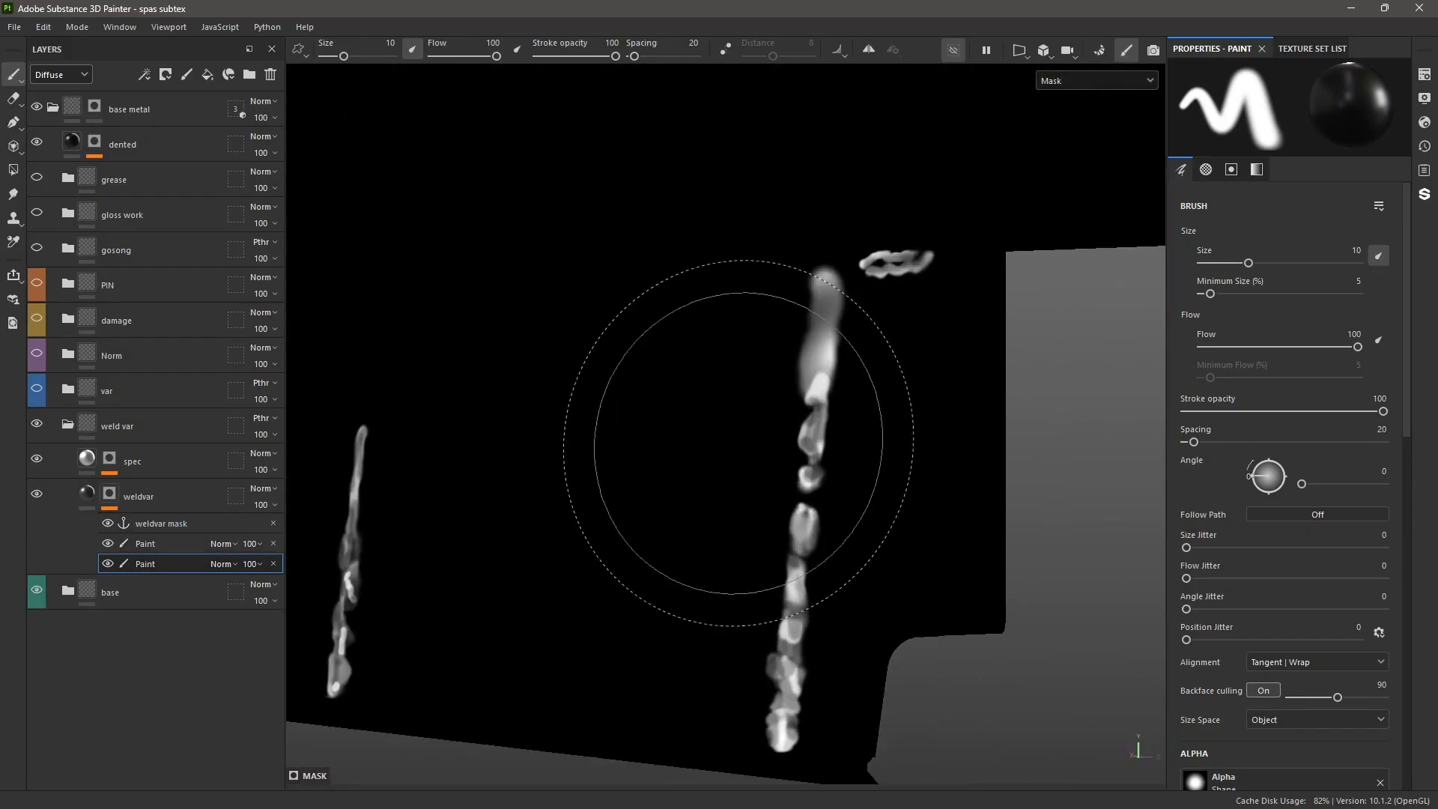
pyautogui.scroll(5, 776, 436)
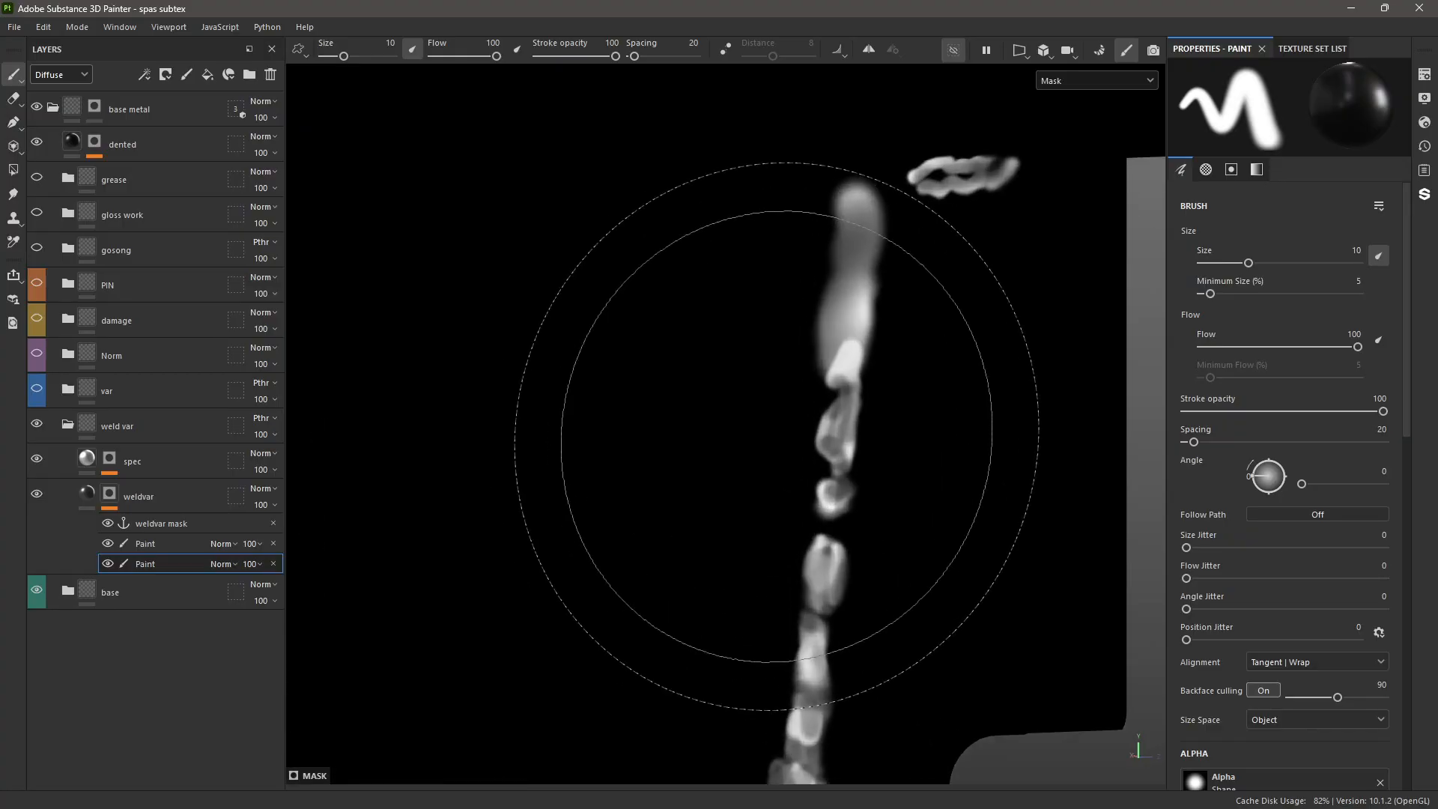
# - Return to the material view and inspect the weldvar mask anchor point and the spec mask's Fill that references it
pyautogui.press('m')
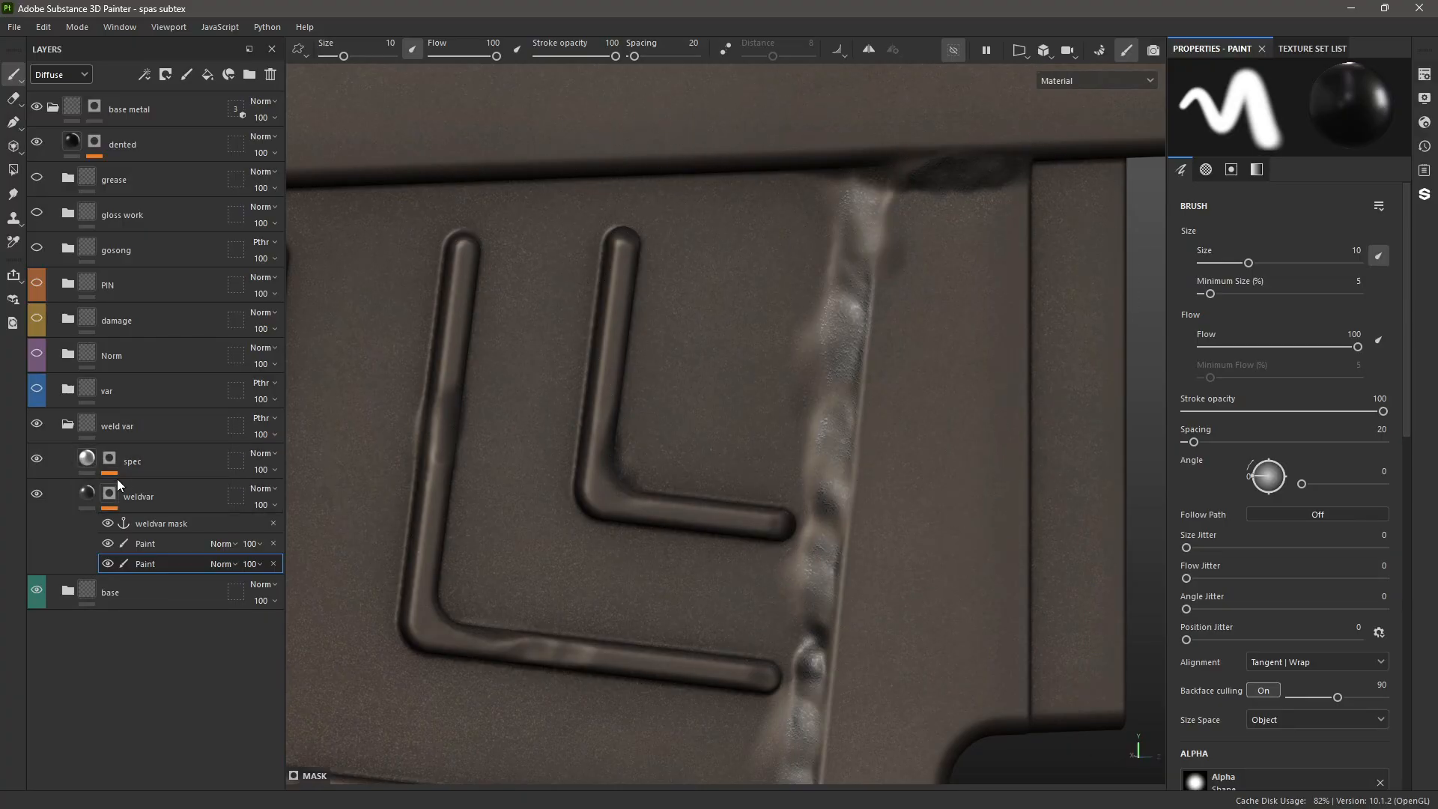
pyautogui.click(155, 523)
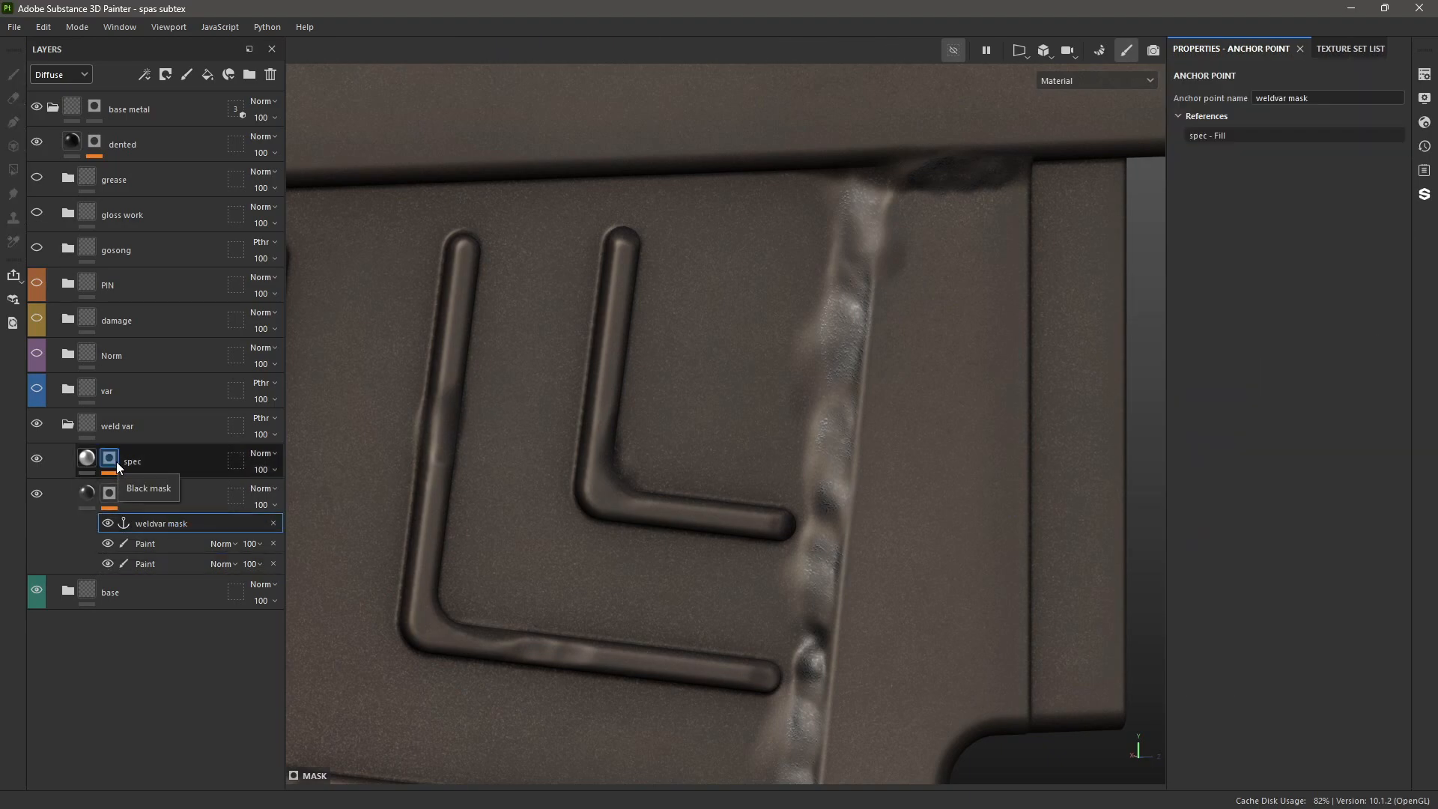
pyautogui.click(116, 463)
pyautogui.click(146, 529)
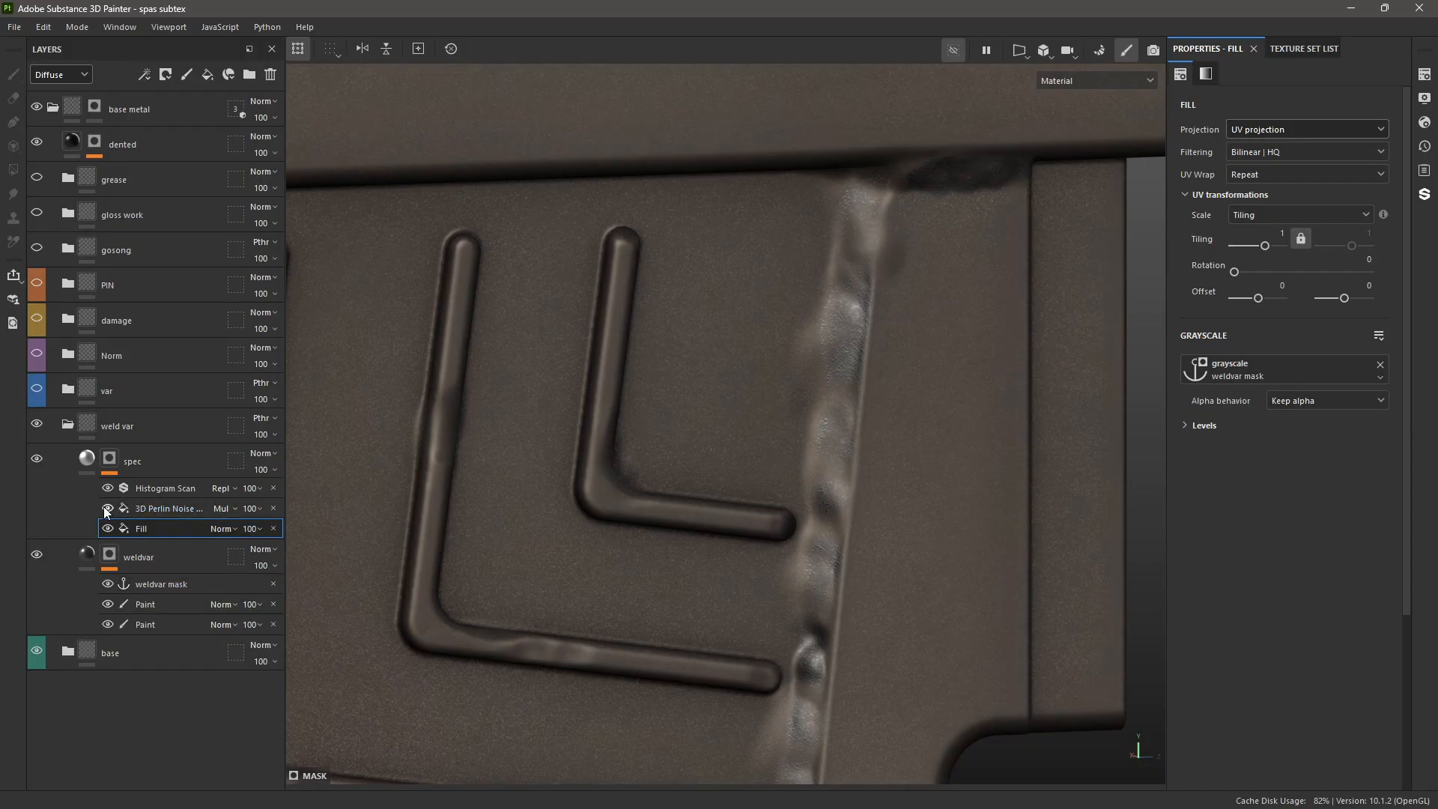
# - Display the spec layer's mask alone and inspect its 3D Perlin Noise Fractal fill and Histogram Scan filter on the weld seam
pyautogui.keyDown('alt'); pyautogui.click(111, 466); pyautogui.keyUp('alt')
pyautogui.keyDown('alt'); pyautogui.moveTo(892, 314); pyautogui.dragTo(741, 431, button='middle'); pyautogui.keyUp('alt')
pyautogui.keyDown('alt'); pyautogui.moveTo(742, 432); pyautogui.dragTo(673, 437, button='right'); pyautogui.keyUp('alt')
pyautogui.click(155, 505)
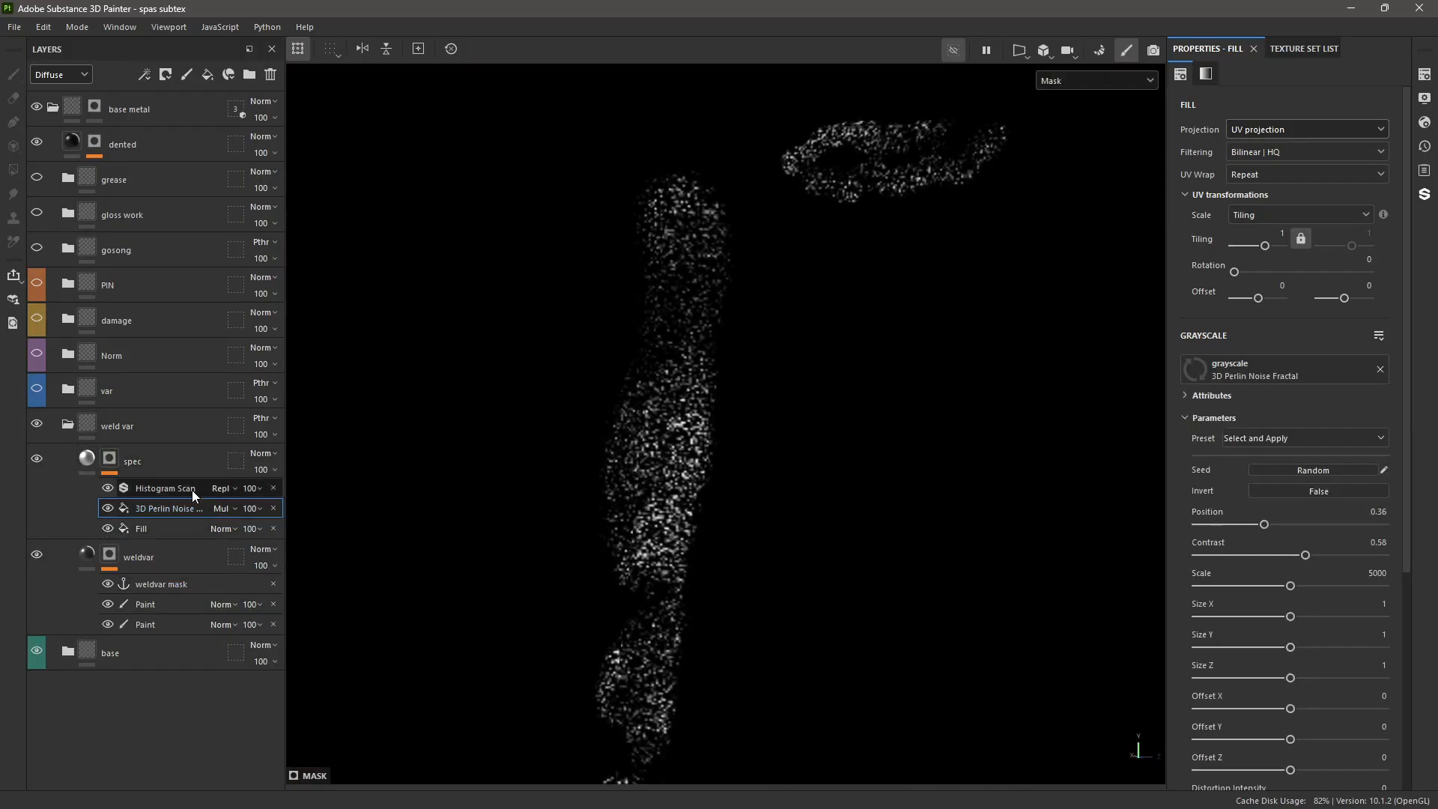
pyautogui.click(178, 492)
pyautogui.keyDown('alt'); pyautogui.moveTo(892, 403); pyautogui.dragTo(684, 403, button='right'); pyautogui.keyUp('alt')
pyautogui.keyDown('alt'); pyautogui.moveTo(619, 393); pyautogui.dragTo(730, 372, button='middle'); pyautogui.keyUp('alt')
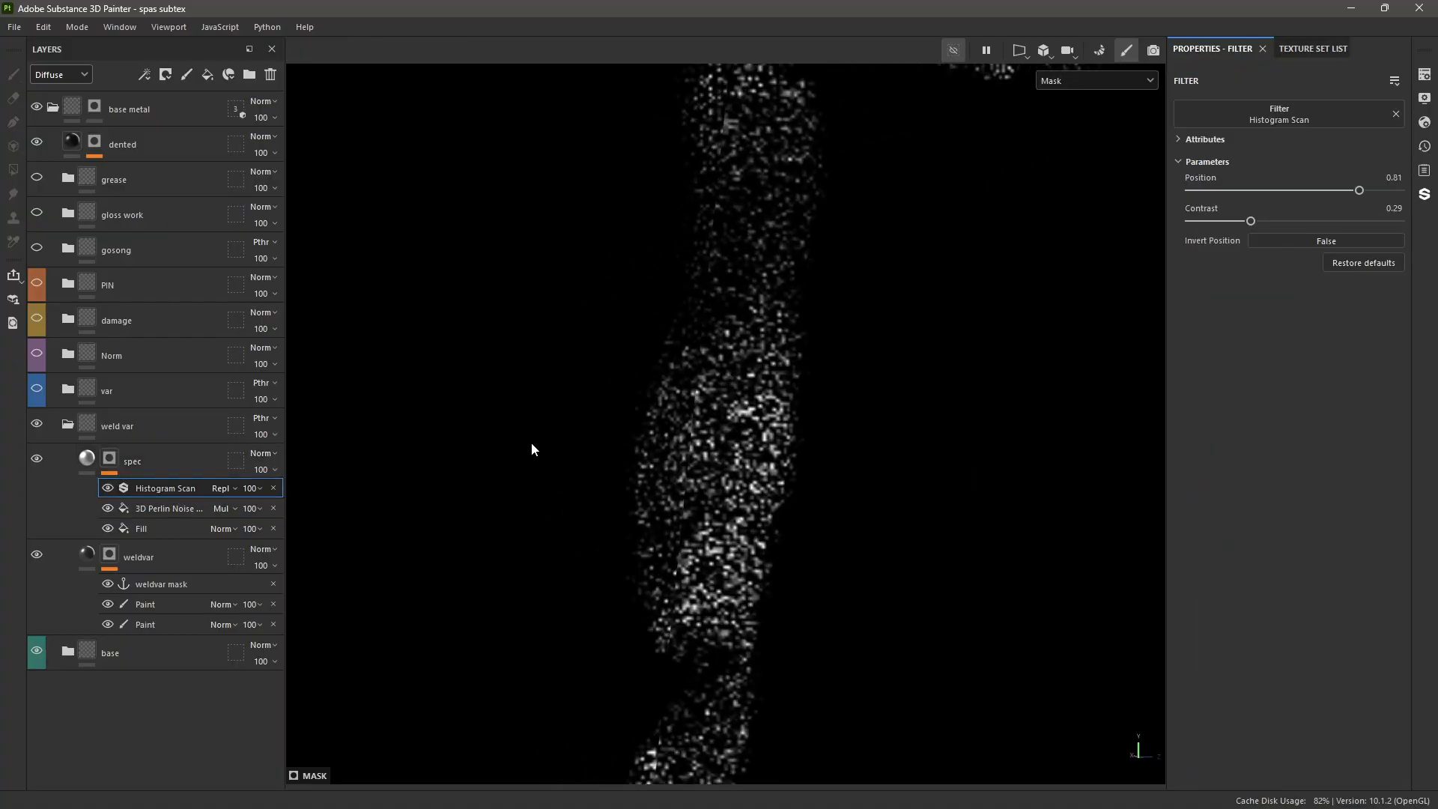
# - Browse the filter library for the spec mask's Histogram Scan effect, down to the last filters
pyautogui.click(1302, 110)
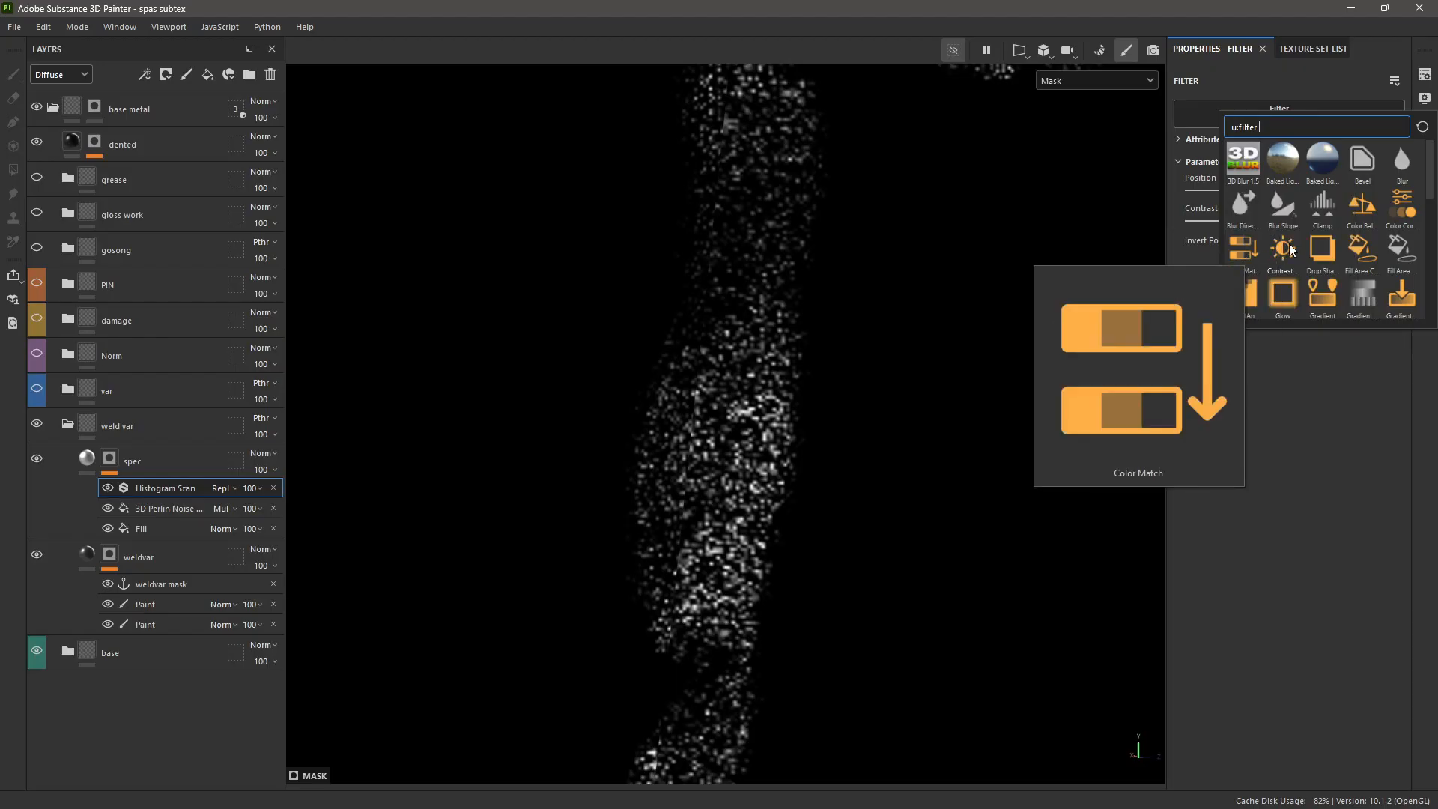
pyautogui.scroll(-2, 1348, 226)
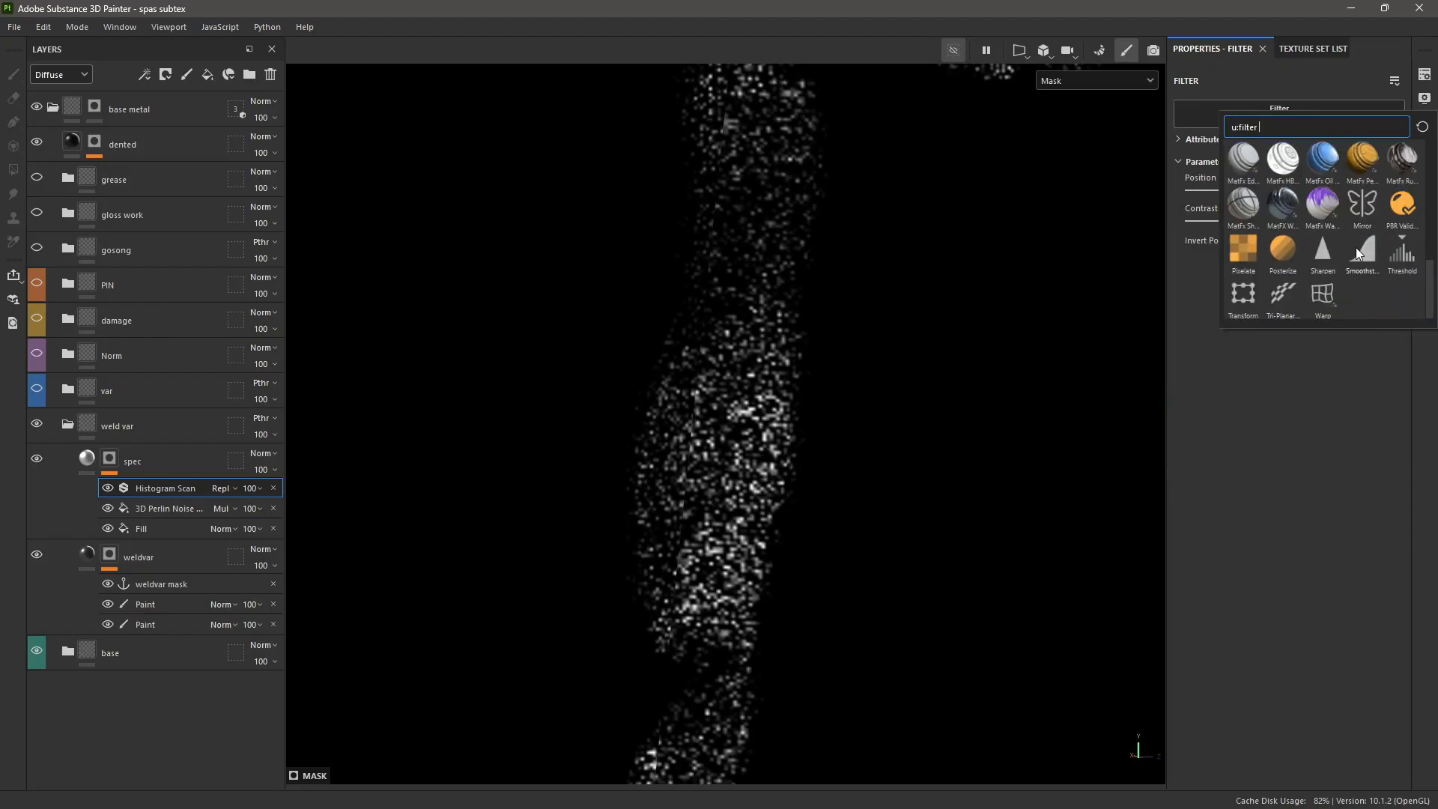
pyautogui.click(1355, 247)
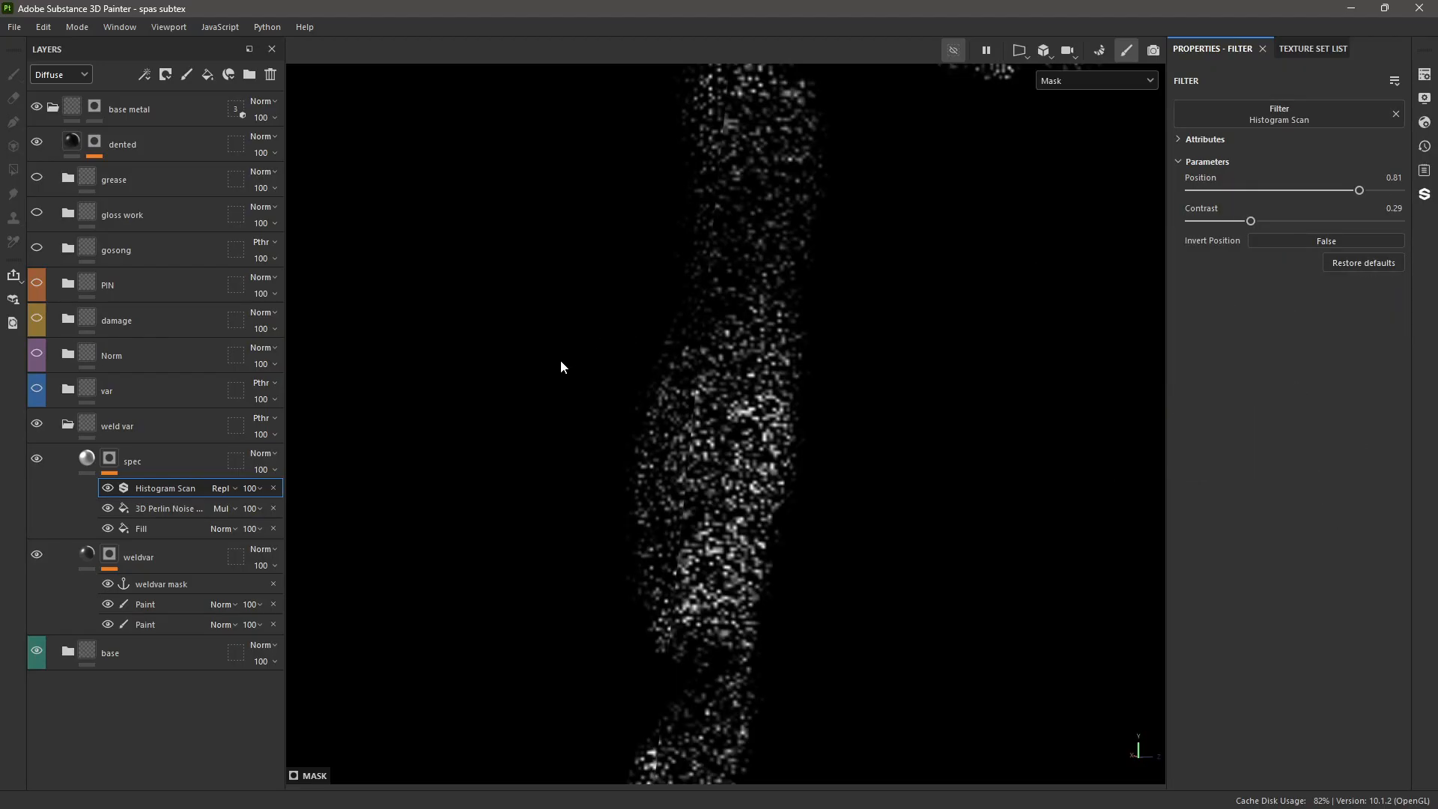
# - Return to the material view with the weldvar layer selected and collapse the weld var folder
pyautogui.click(87, 465)
pyautogui.click(87, 496)
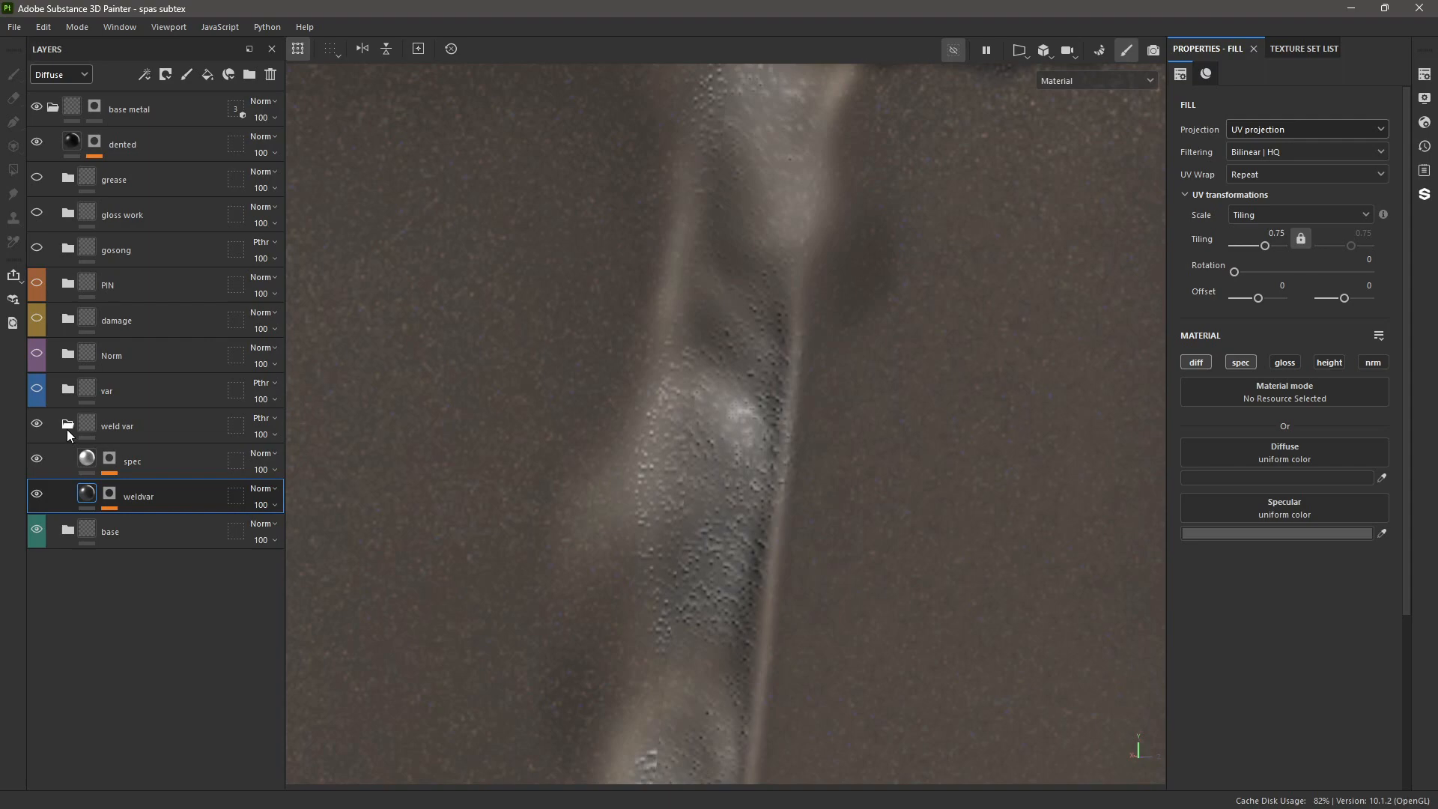
pyautogui.click(67, 425)
# - Make the var folder visible, expand it and examine its color variation across the whole receiver
pyautogui.scroll(-6, 582, 425)
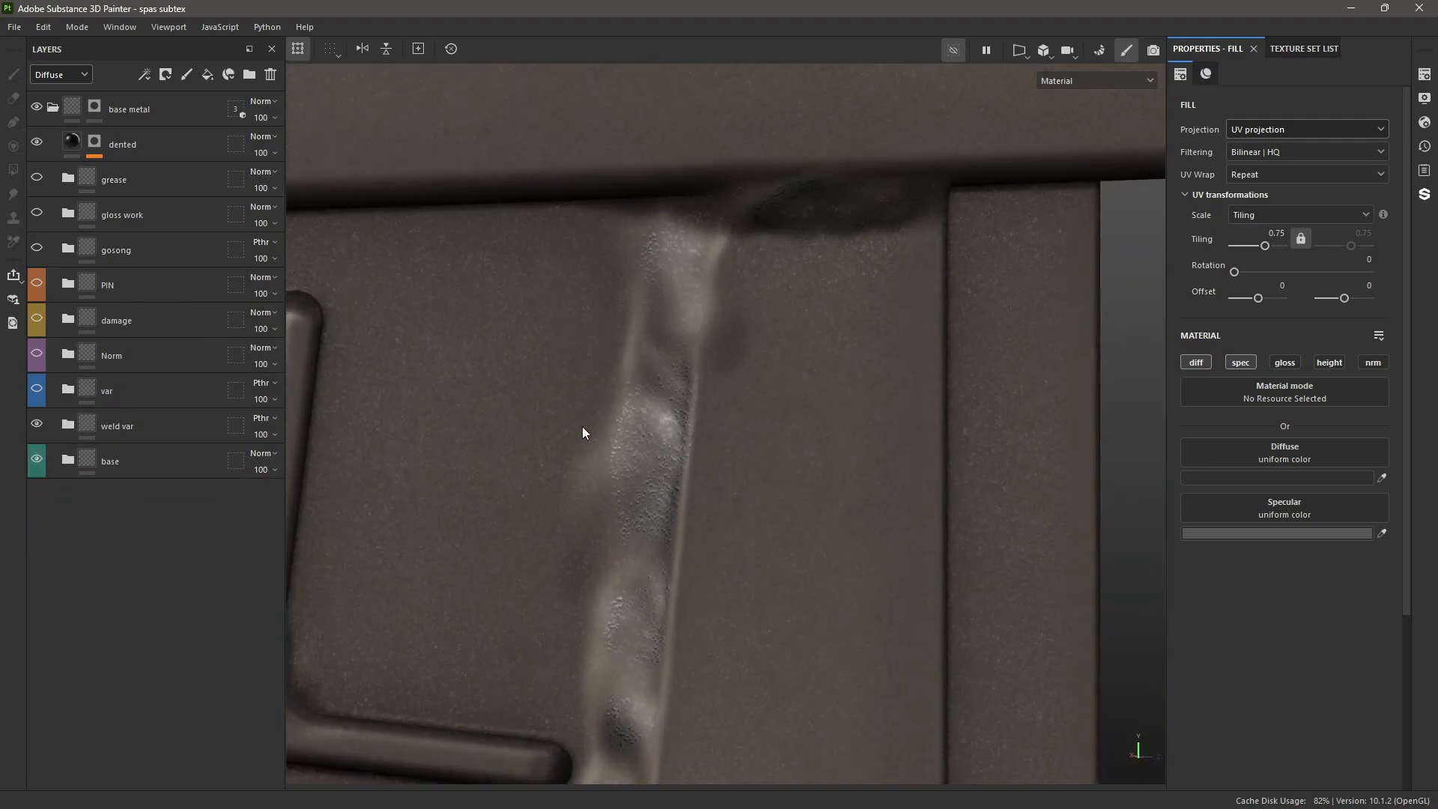
pyautogui.click(37, 388)
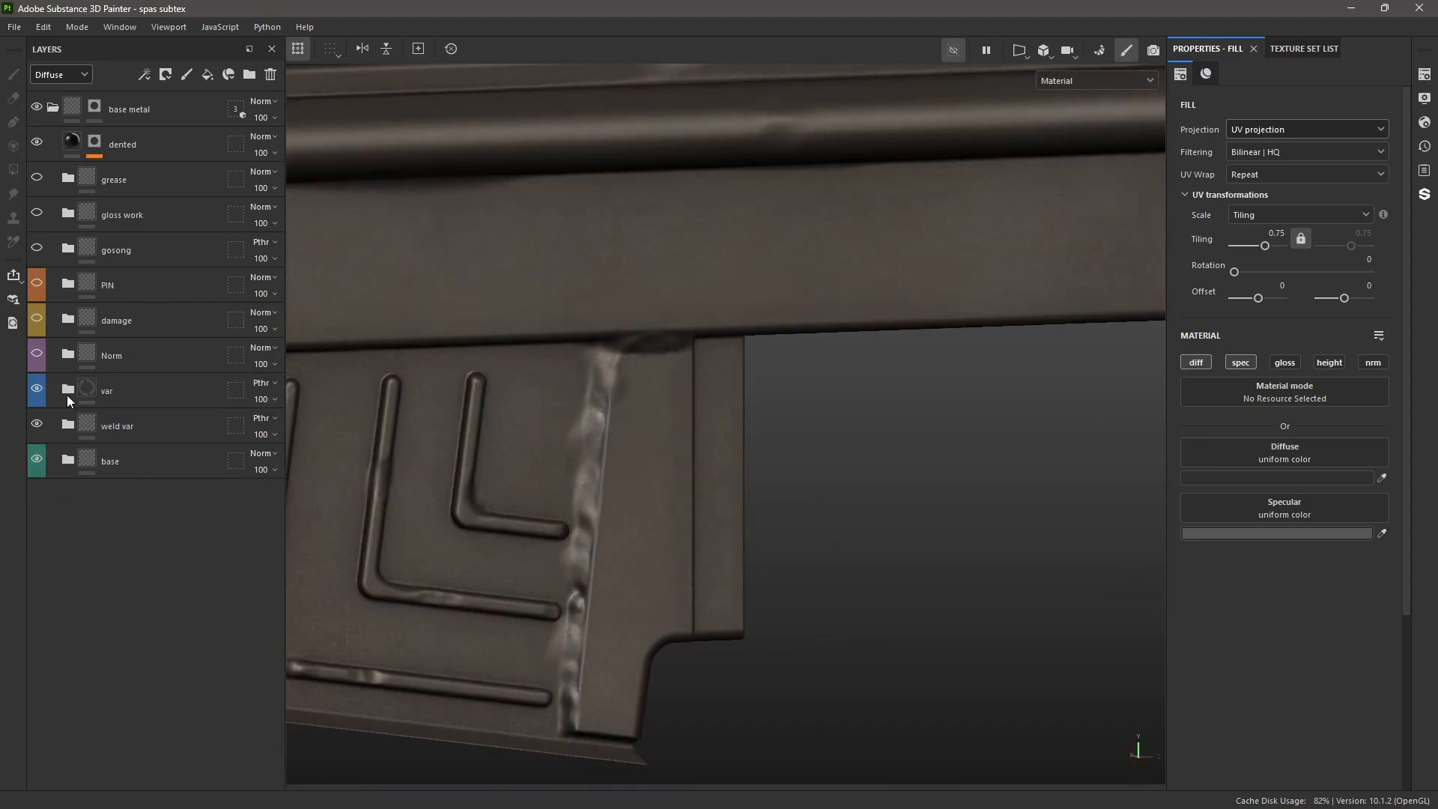
pyautogui.scroll(-3, 600, 405)
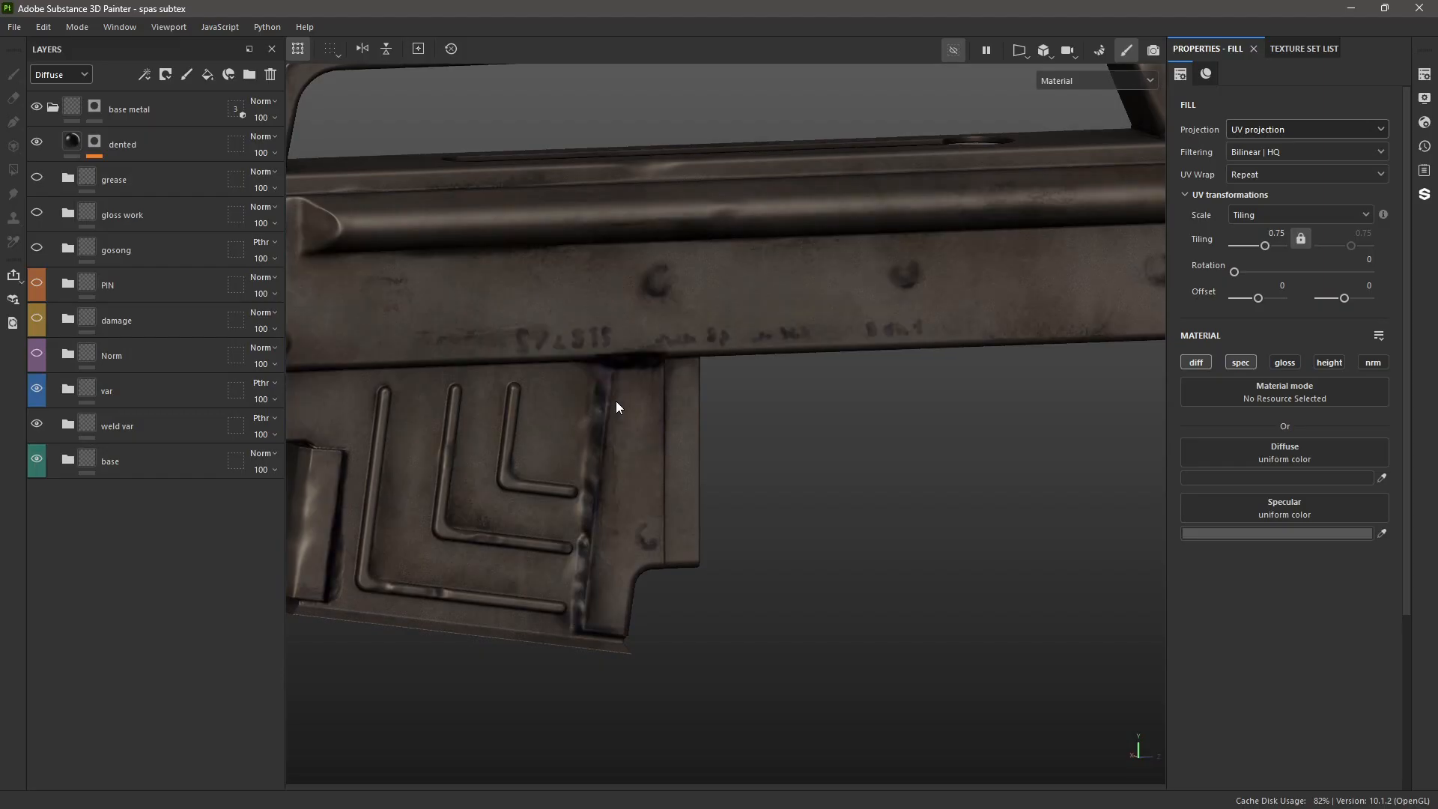
pyautogui.press('f')
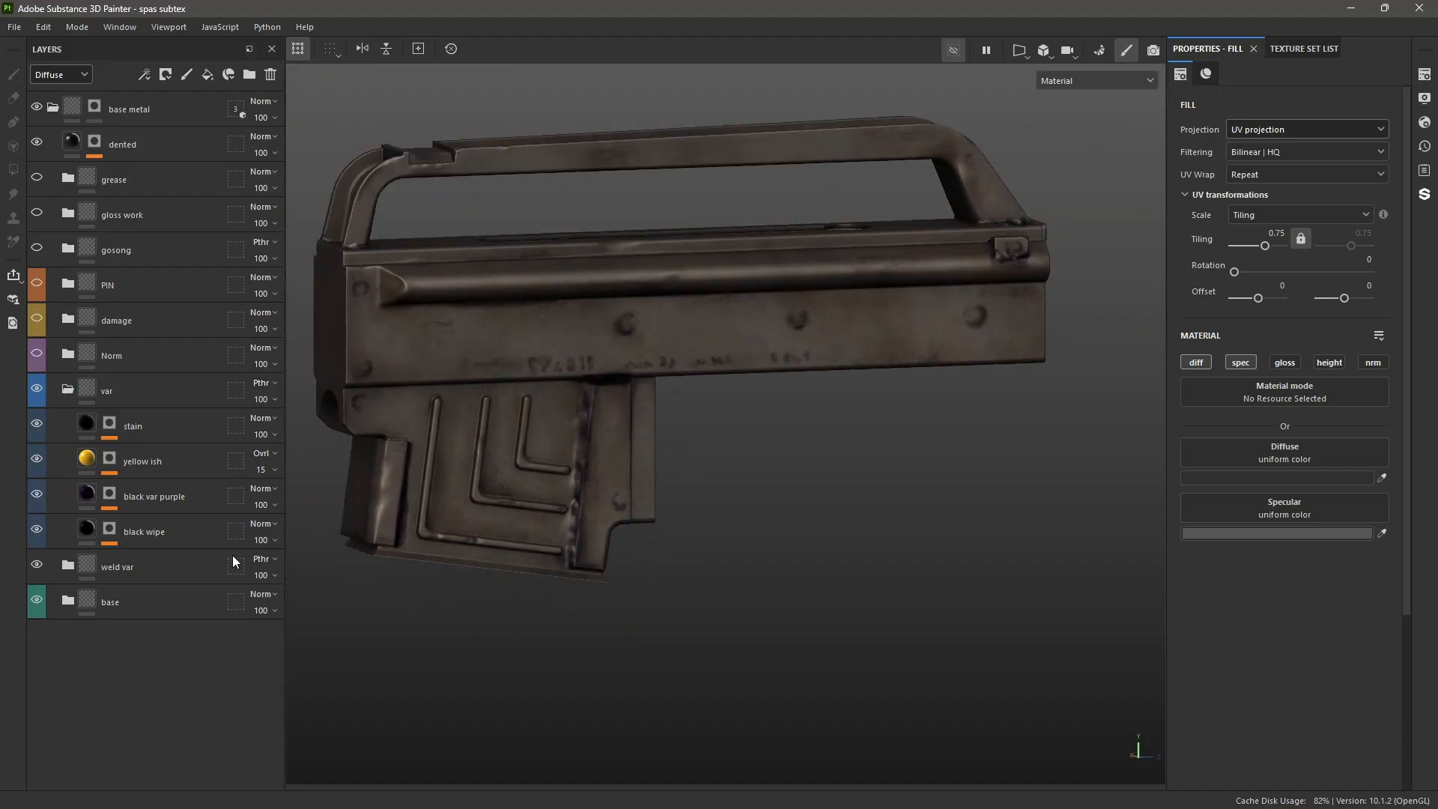
pyautogui.scroll(-3, 515, 433)
pyautogui.scroll(5, 598, 357)
pyautogui.moveTo(598, 389)
pyautogui.keyDown('alt'); pyautogui.mouseDown()
pyautogui.moveTo(608, 427)
pyautogui.moveTo(594, 409)
pyautogui.mouseUp(); pyautogui.keyUp('alt')
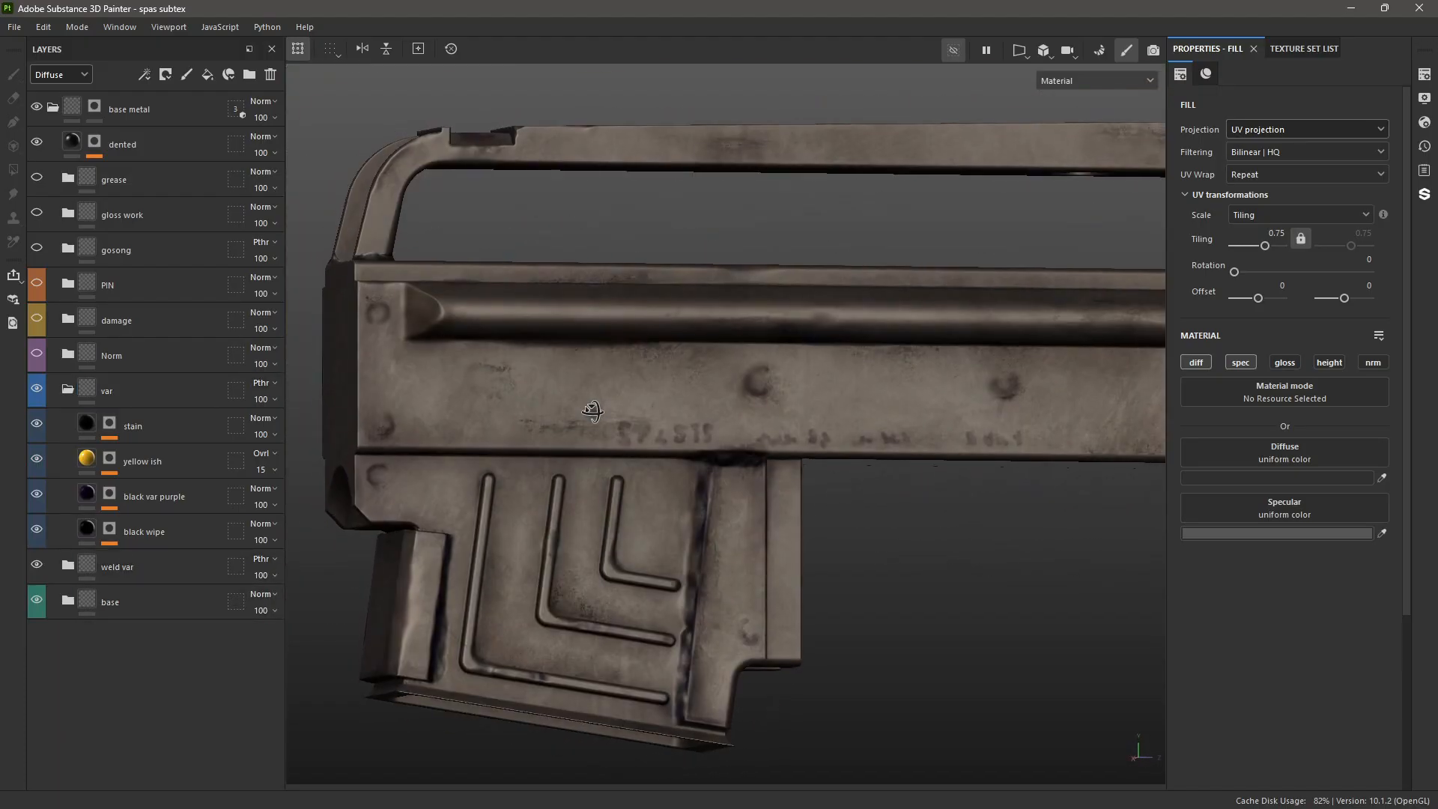
pyautogui.keyDown('alt'); pyautogui.moveTo(689, 433); pyautogui.dragTo(538, 402, button='middle'); pyautogui.keyUp('alt')
# - Hide stain, yellow ish and black var purple so only the black wipe layer of the var folder shows on the receiver
pyautogui.click(36, 528)
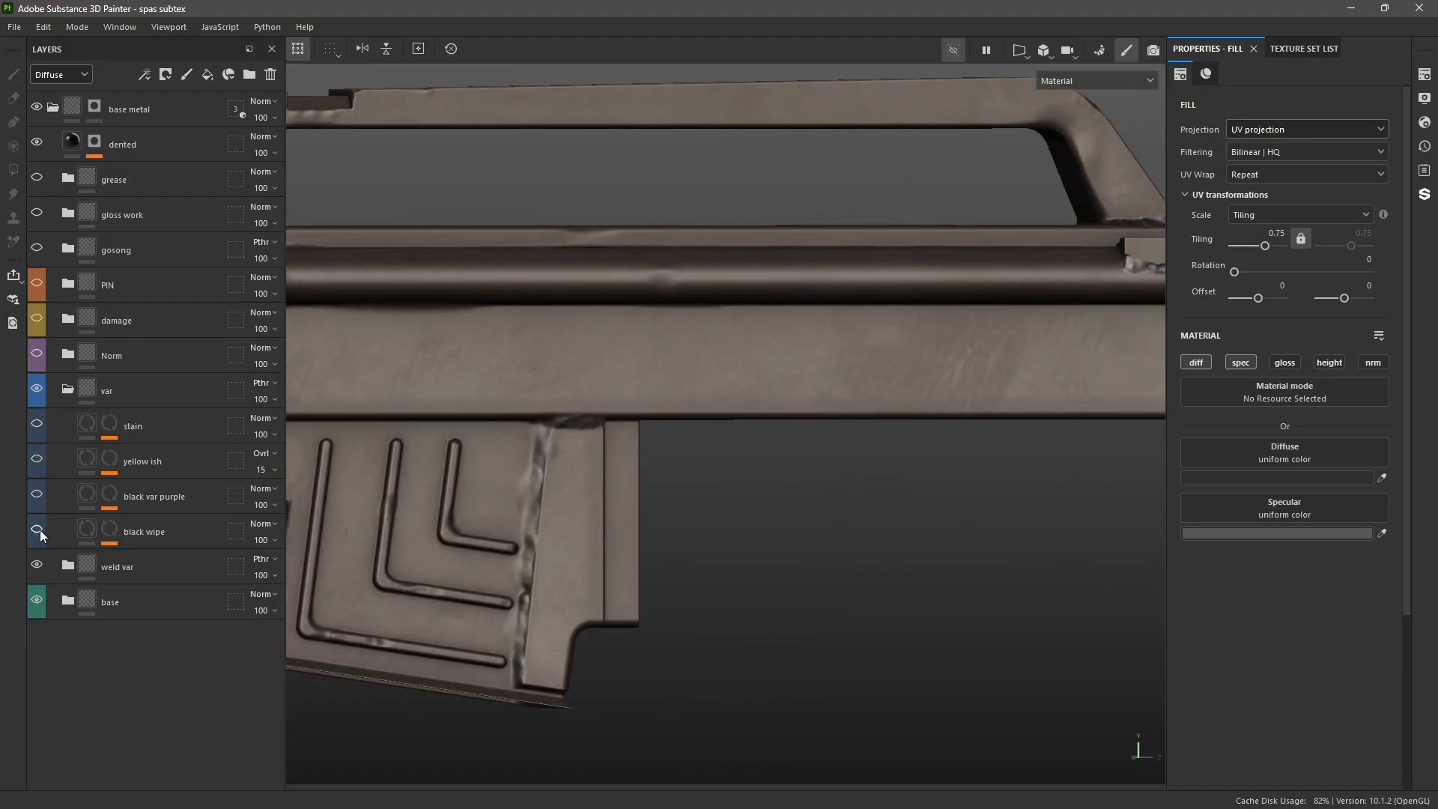
pyautogui.keyDown('alt'); pyautogui.moveTo(398, 504); pyautogui.dragTo(822, 430); pyautogui.keyUp('alt')
pyautogui.keyDown('alt'); pyautogui.moveTo(822, 430); pyautogui.dragTo(820, 444, button='middle'); pyautogui.keyUp('alt')
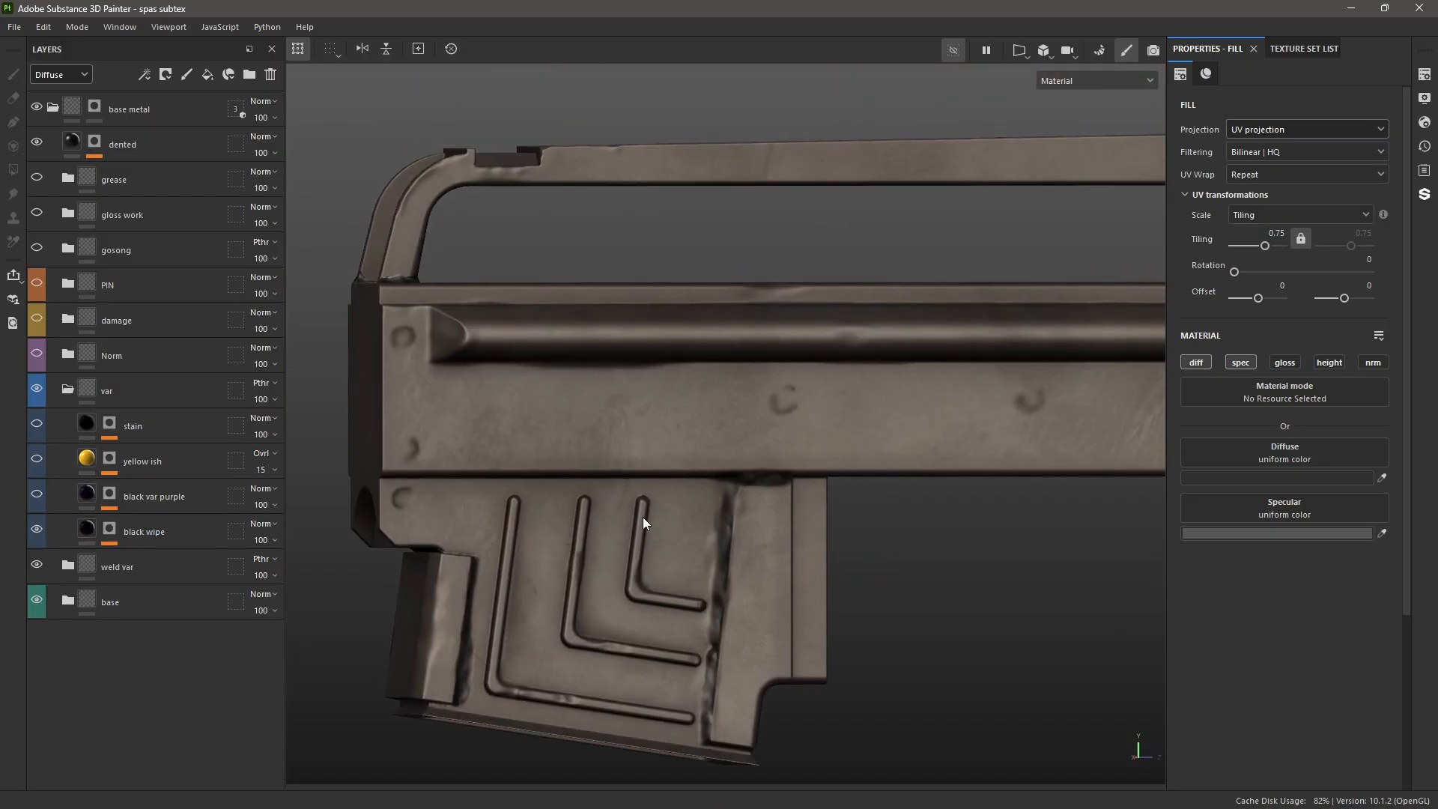
# - Switch to the PureRef board and examine the smudged metal in the circled area around the FRANCHI SPAS 15 lettering
pyautogui.click(635, 794)
pyautogui.scroll(-12, 1129, 433)
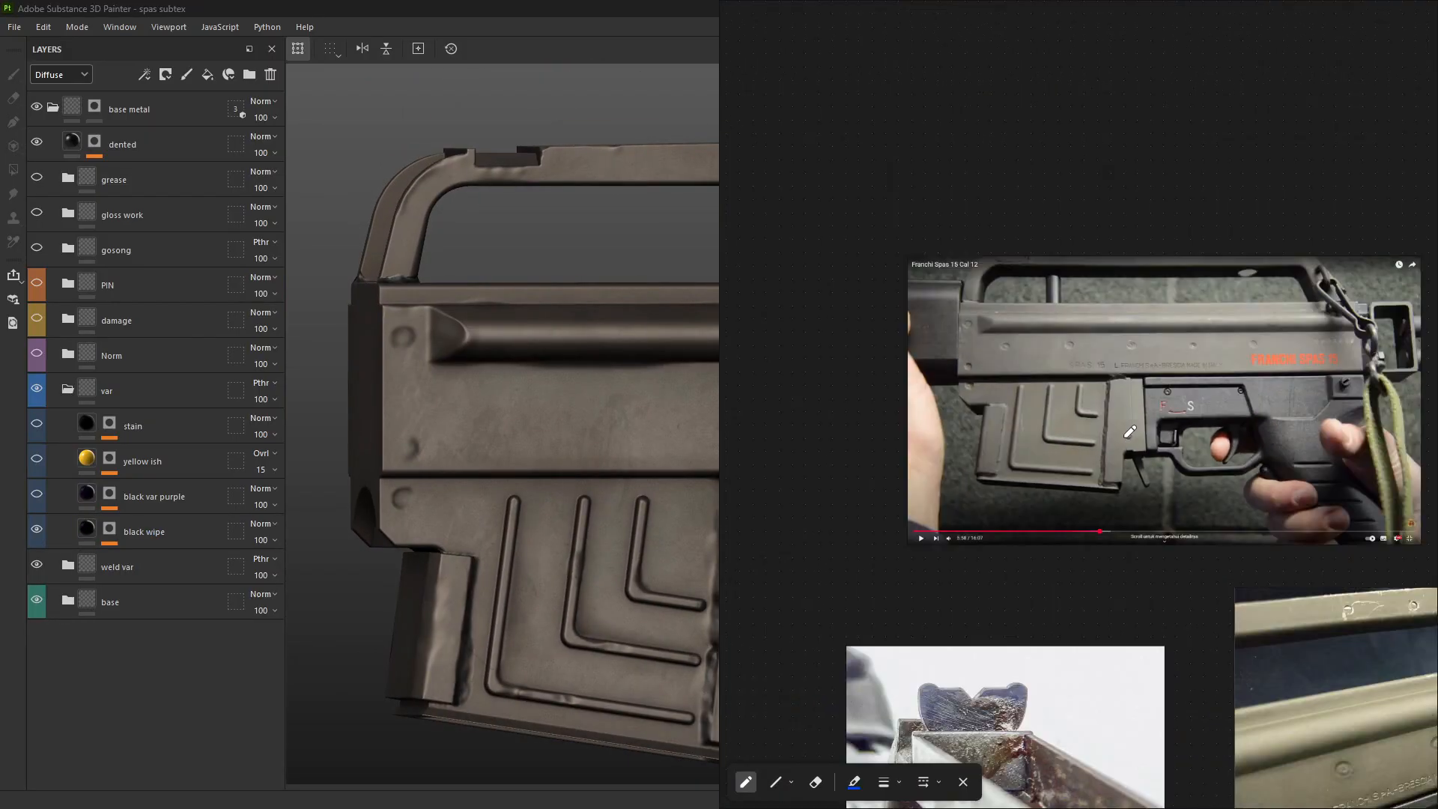
pyautogui.moveTo(1018, 238); pyautogui.dragTo(1146, 604, button='middle')
pyautogui.scroll(5, 1050, 447)
pyautogui.scroll(8, 1050, 447)
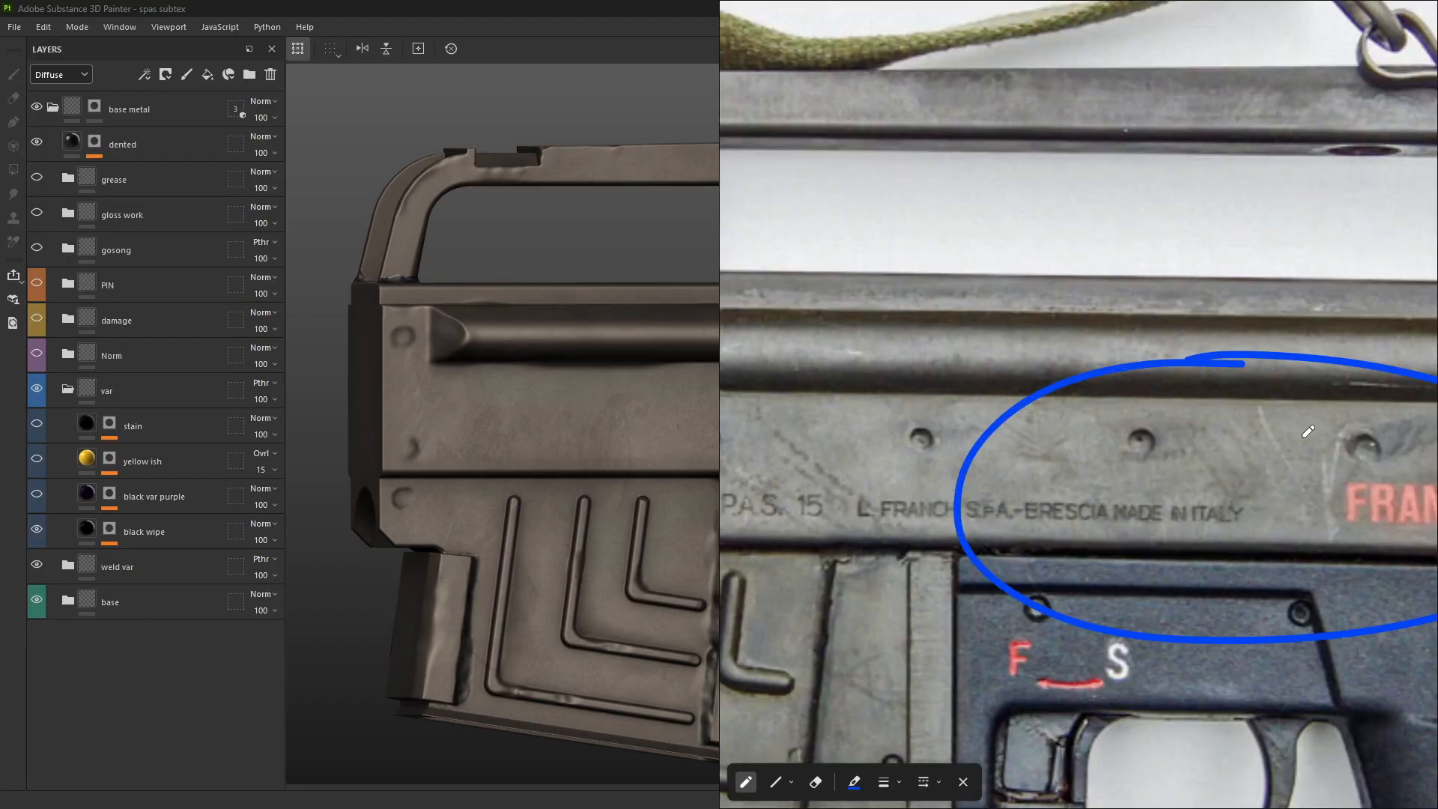
pyautogui.scroll(-3, 1126, 434)
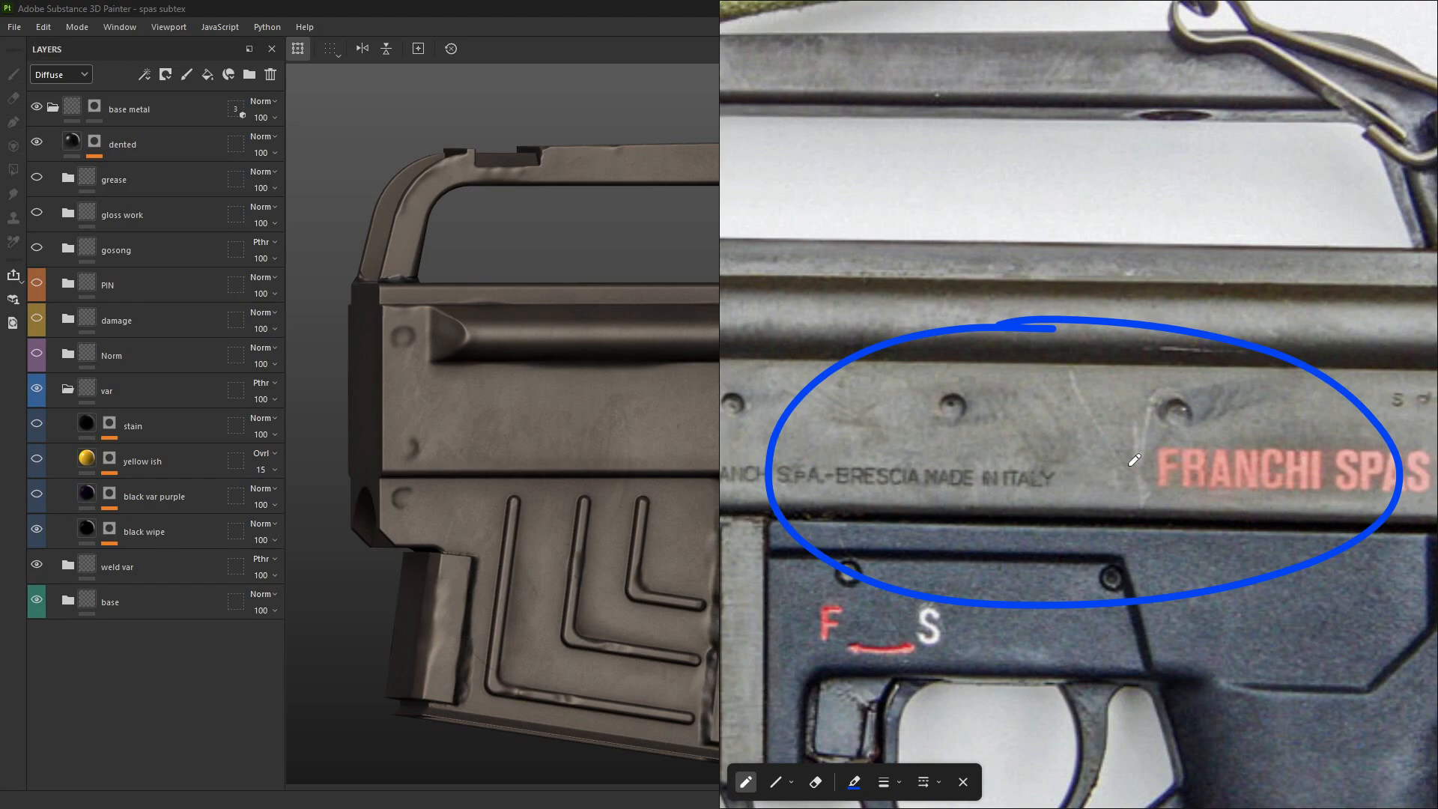
# - Disable always on top for the reference board and re-examine the circled area beside the red lettering
pyautogui.click(1364, 15)
pyautogui.scroll(-2, 1198, 476)
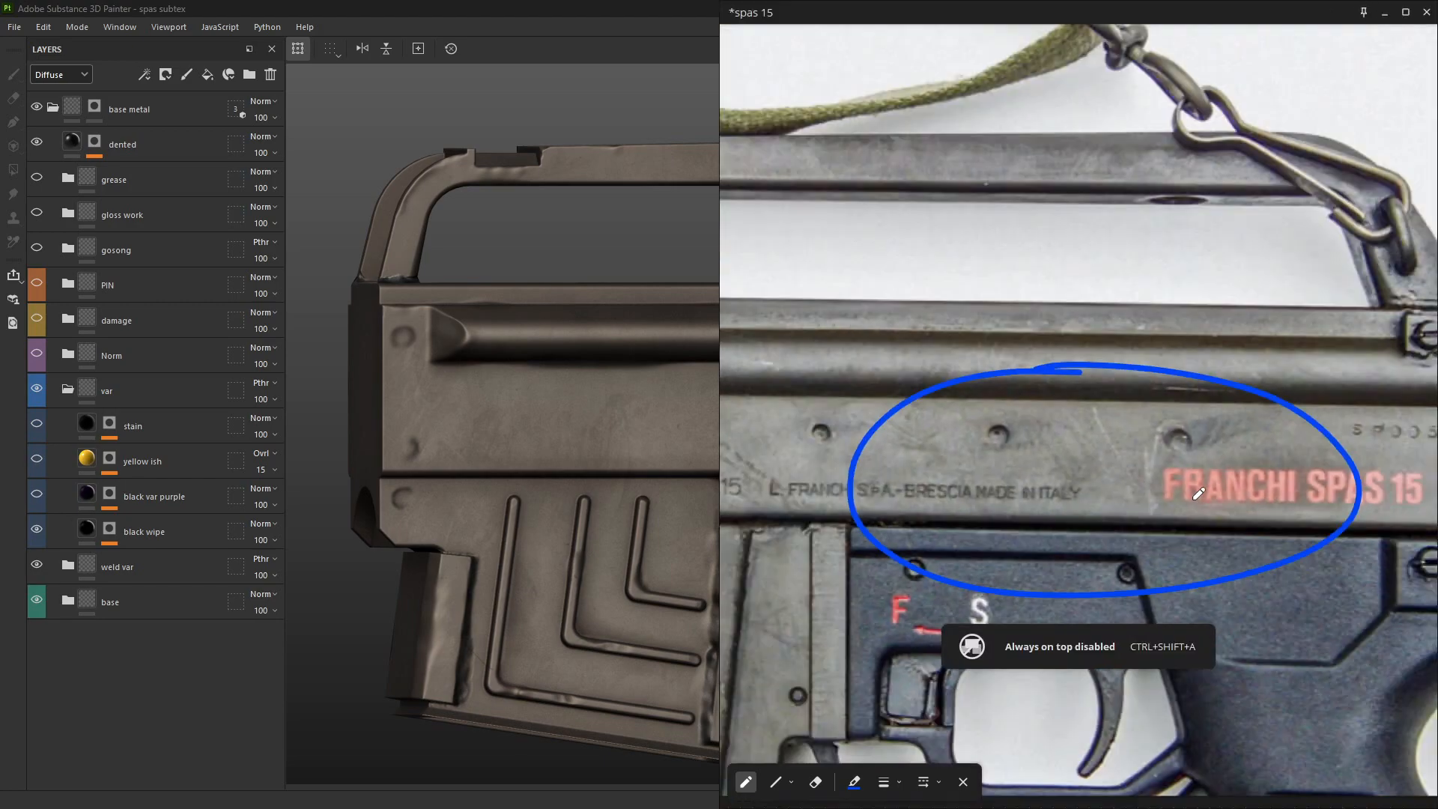
pyautogui.moveTo(1191, 480); pyautogui.dragTo(1187, 434, button='middle')
pyautogui.scroll(2, 1186, 435)
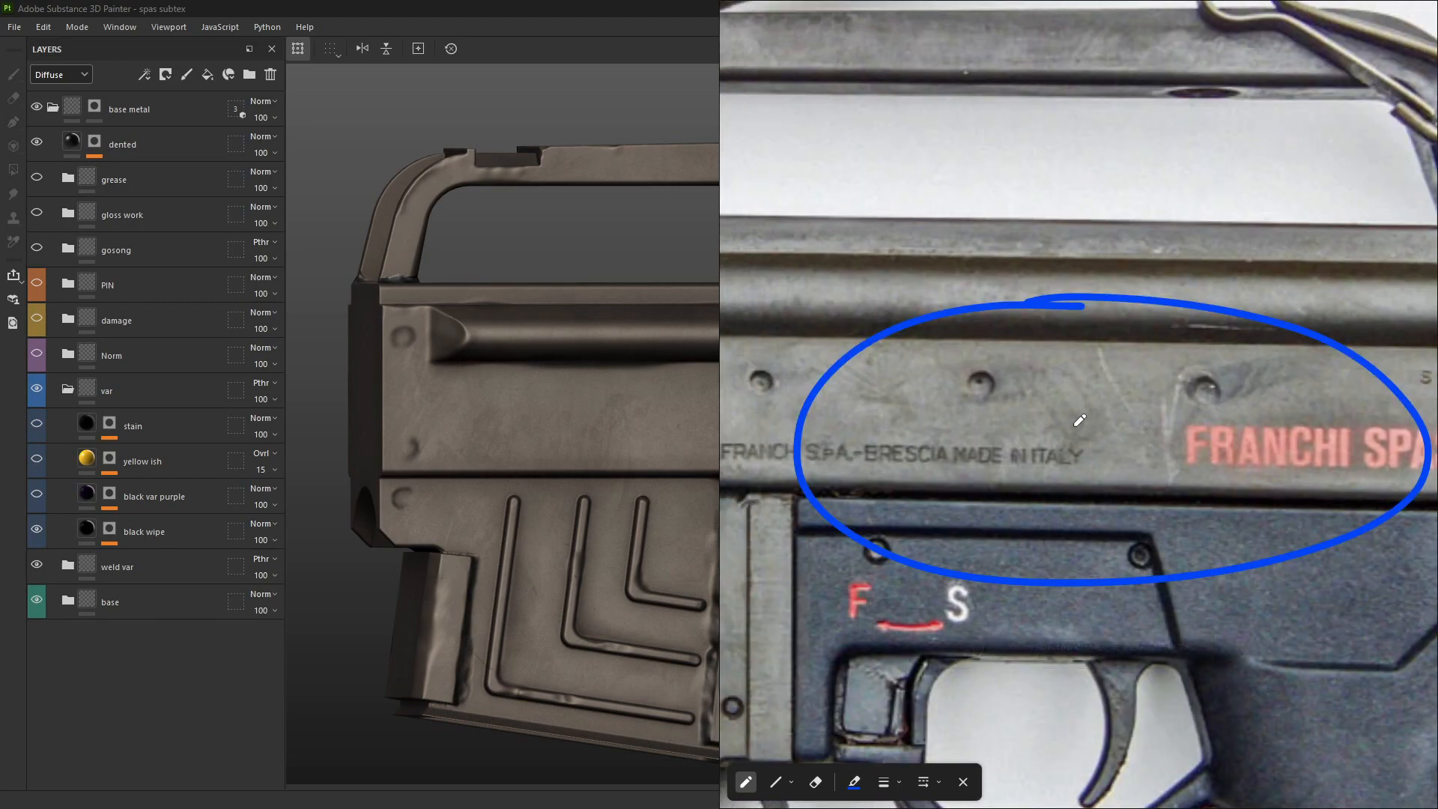
# - Examine the dark smudges in the circled areas at the other end of the receiver in the reference photo, and minimize the board
pyautogui.scroll(-3, 1036, 407)
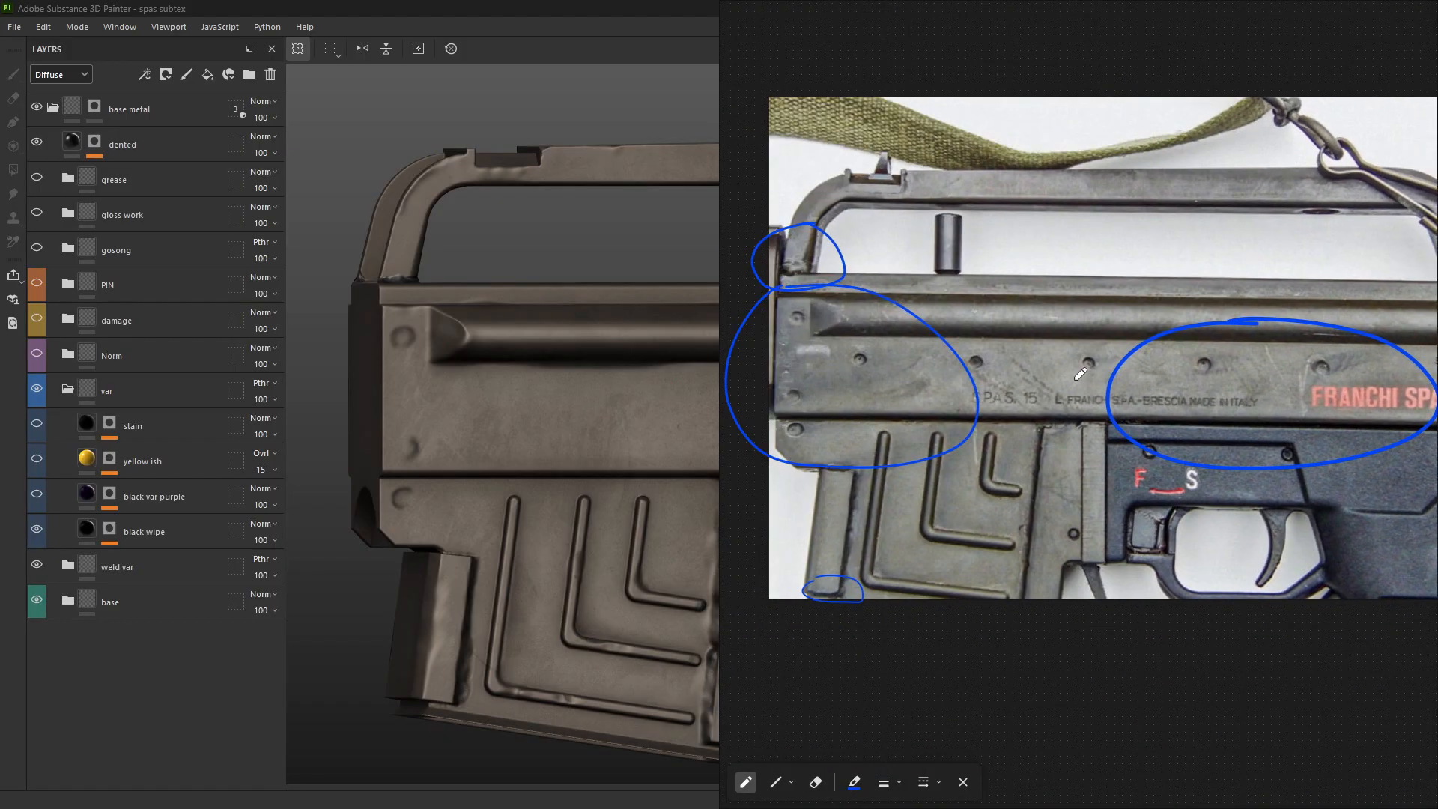
pyautogui.scroll(3, 864, 355)
pyautogui.moveTo(1358, 21)
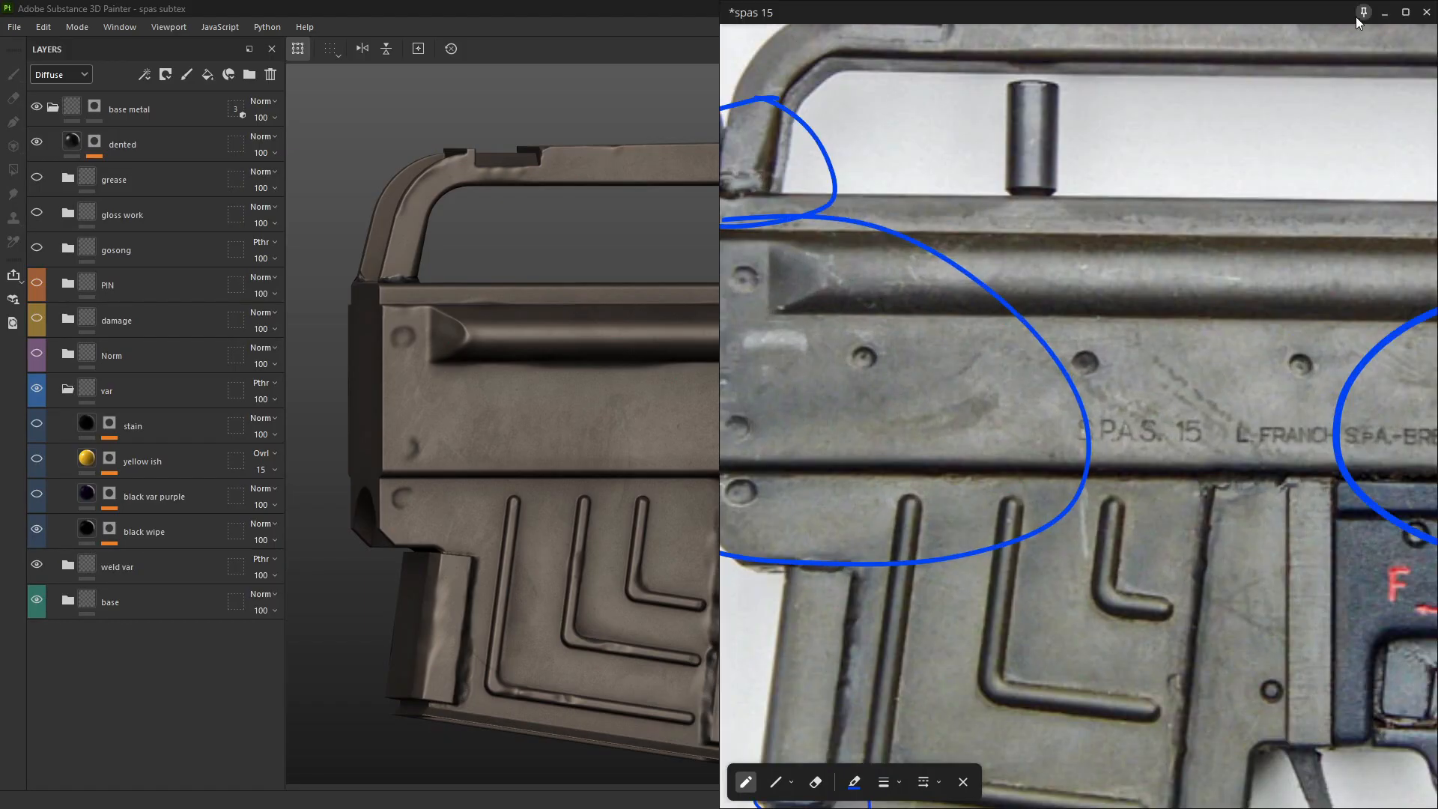
pyautogui.scroll(-3, 1279, 258)
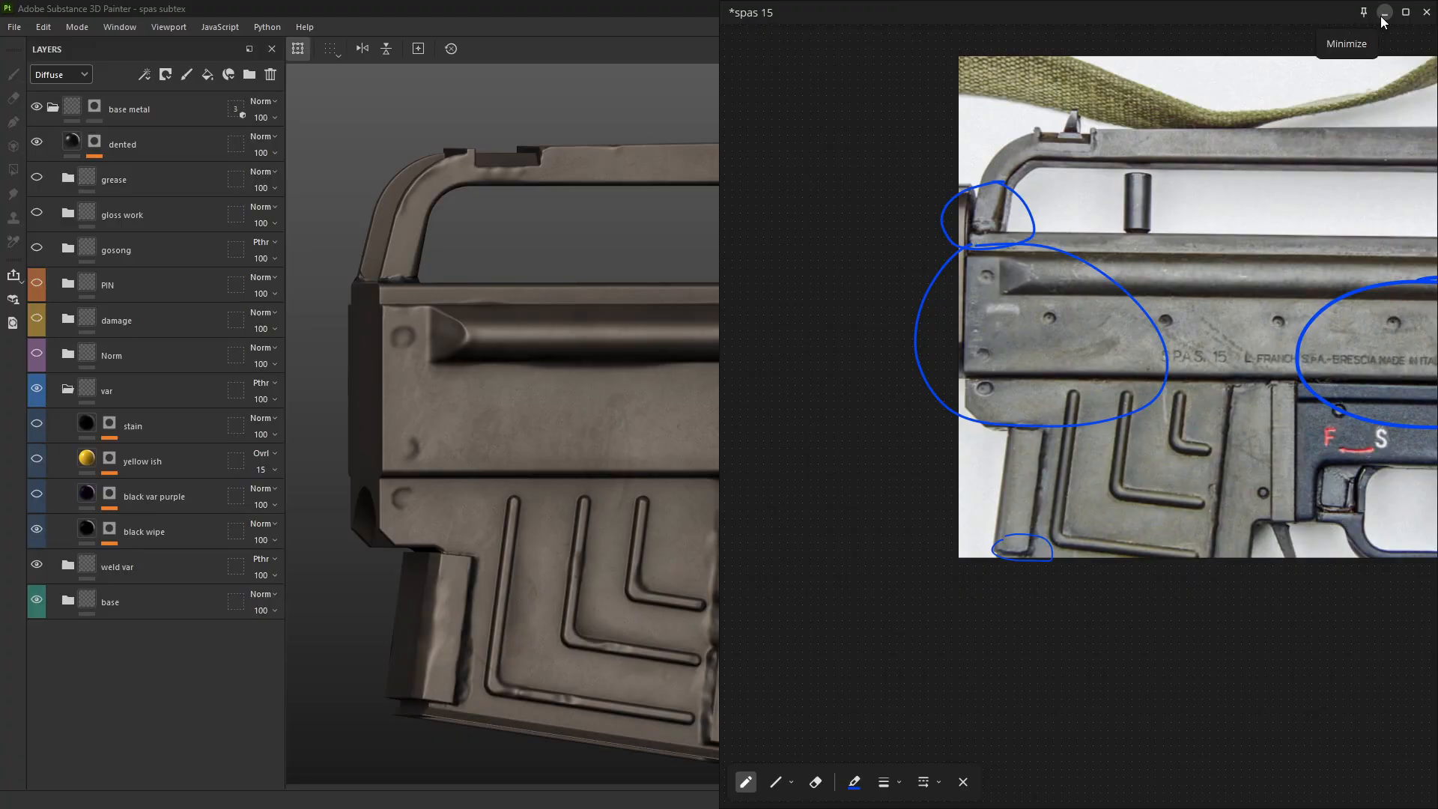
pyautogui.scroll(3, 1079, 483)
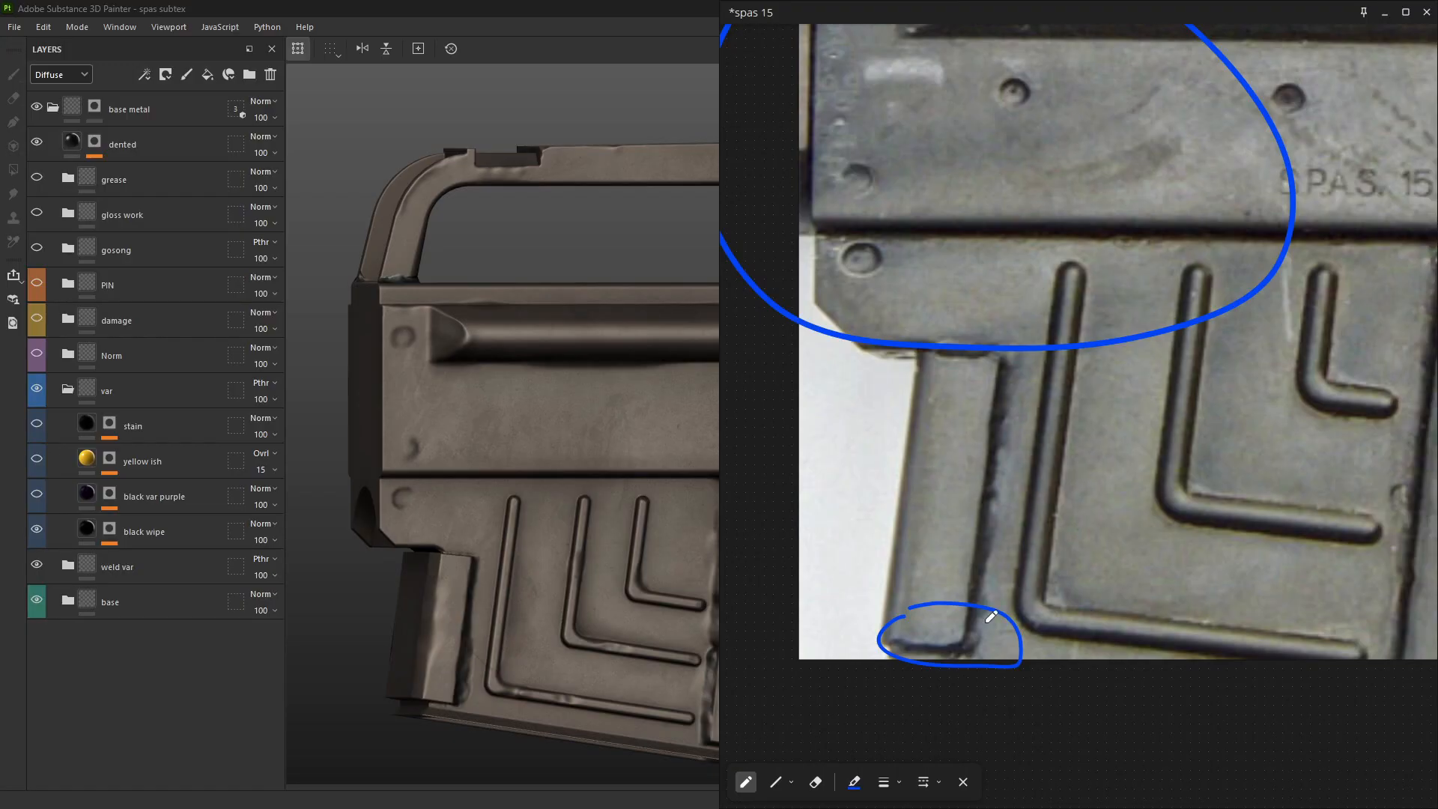
pyautogui.scroll(3, 943, 454)
pyautogui.moveTo(943, 454); pyautogui.dragTo(934, 471, button='middle')
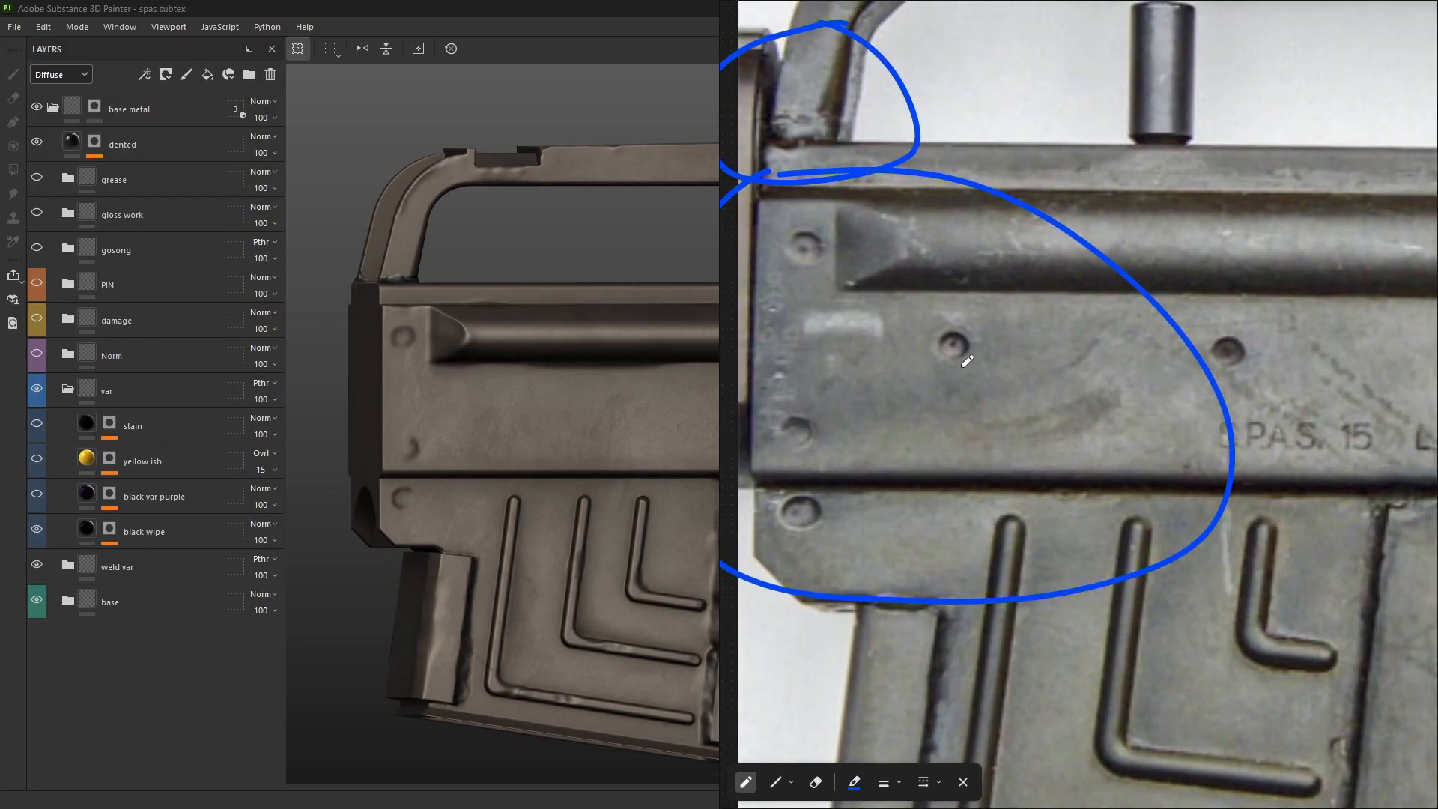
pyautogui.click(1385, 12)
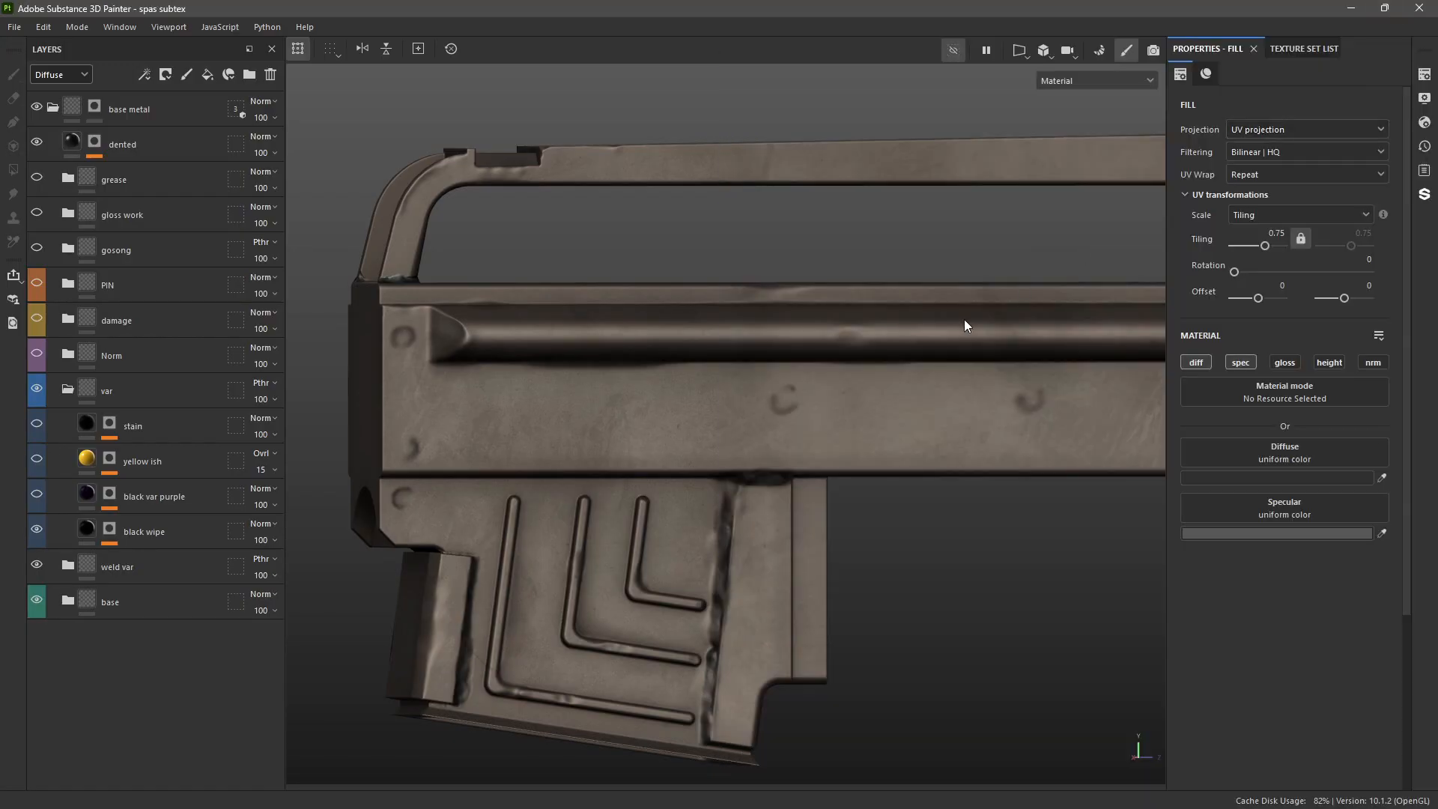
# - In Substance 3D Painter, expand the black wipe layer's mask effects and inspect its Grunge Wipe Smudgy Soft fill and Paint effect
pyautogui.scroll(5, 964, 320)
pyautogui.scroll(2, 517, 467)
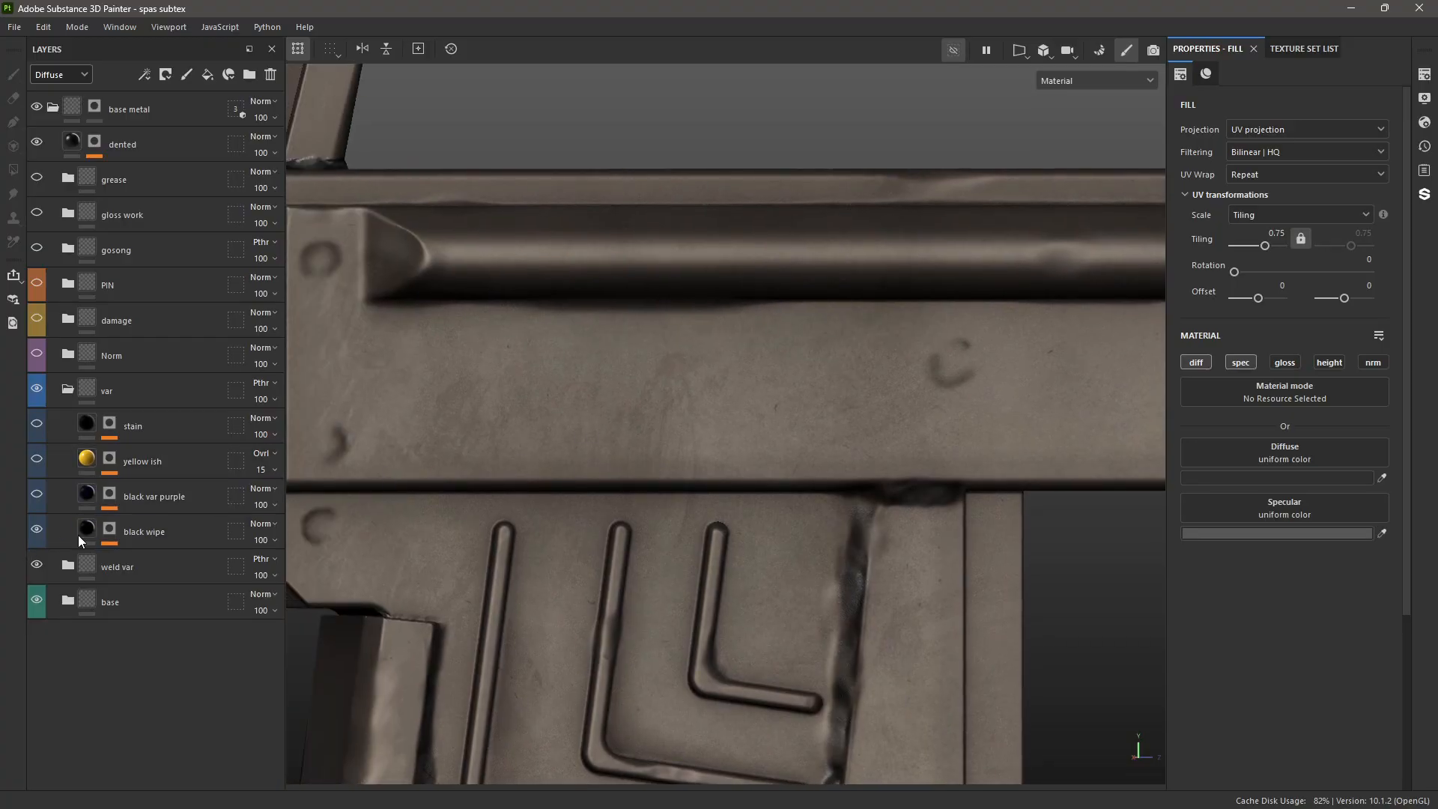
pyautogui.click(118, 533)
pyautogui.click(161, 577)
pyautogui.scroll(-5, 842, 488)
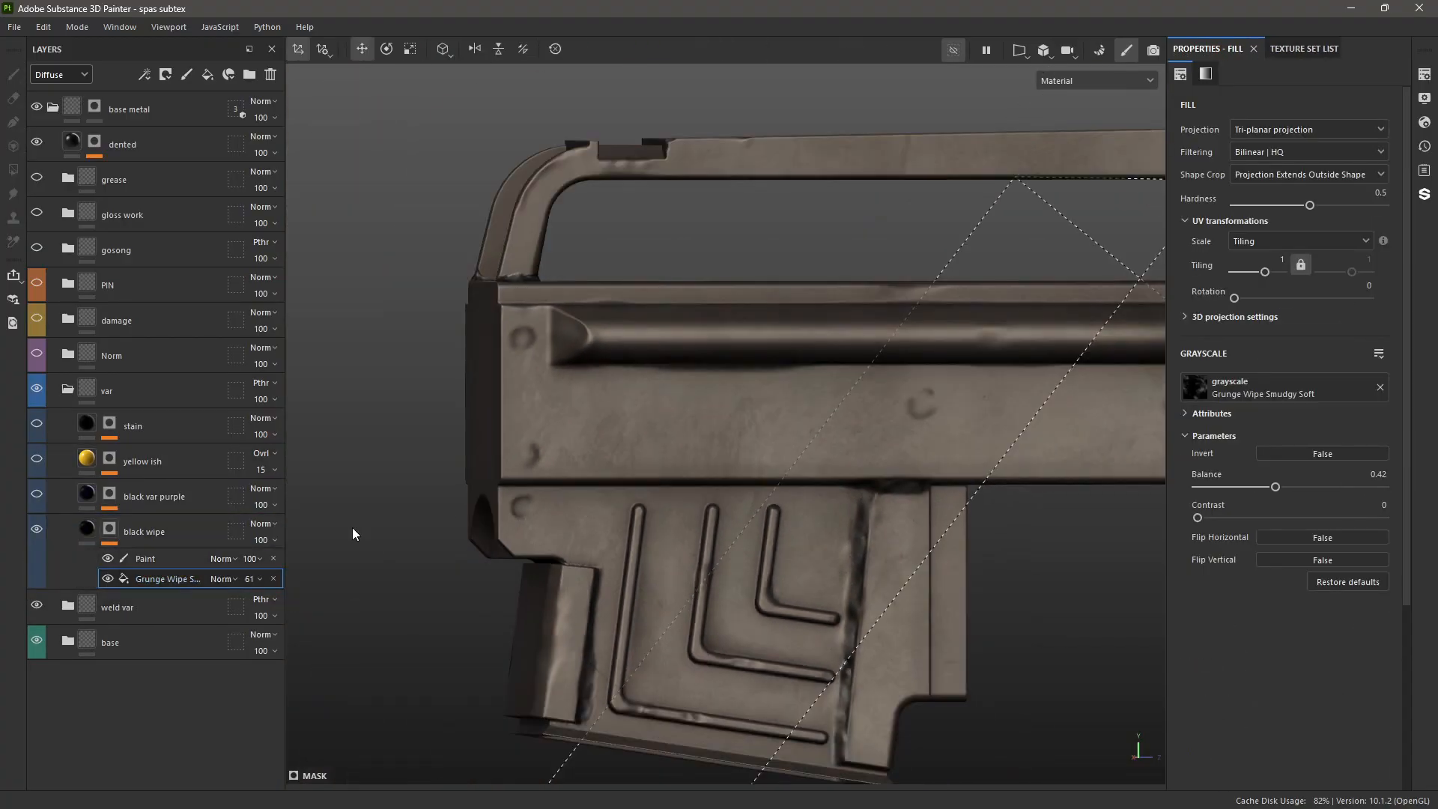
pyautogui.click(169, 562)
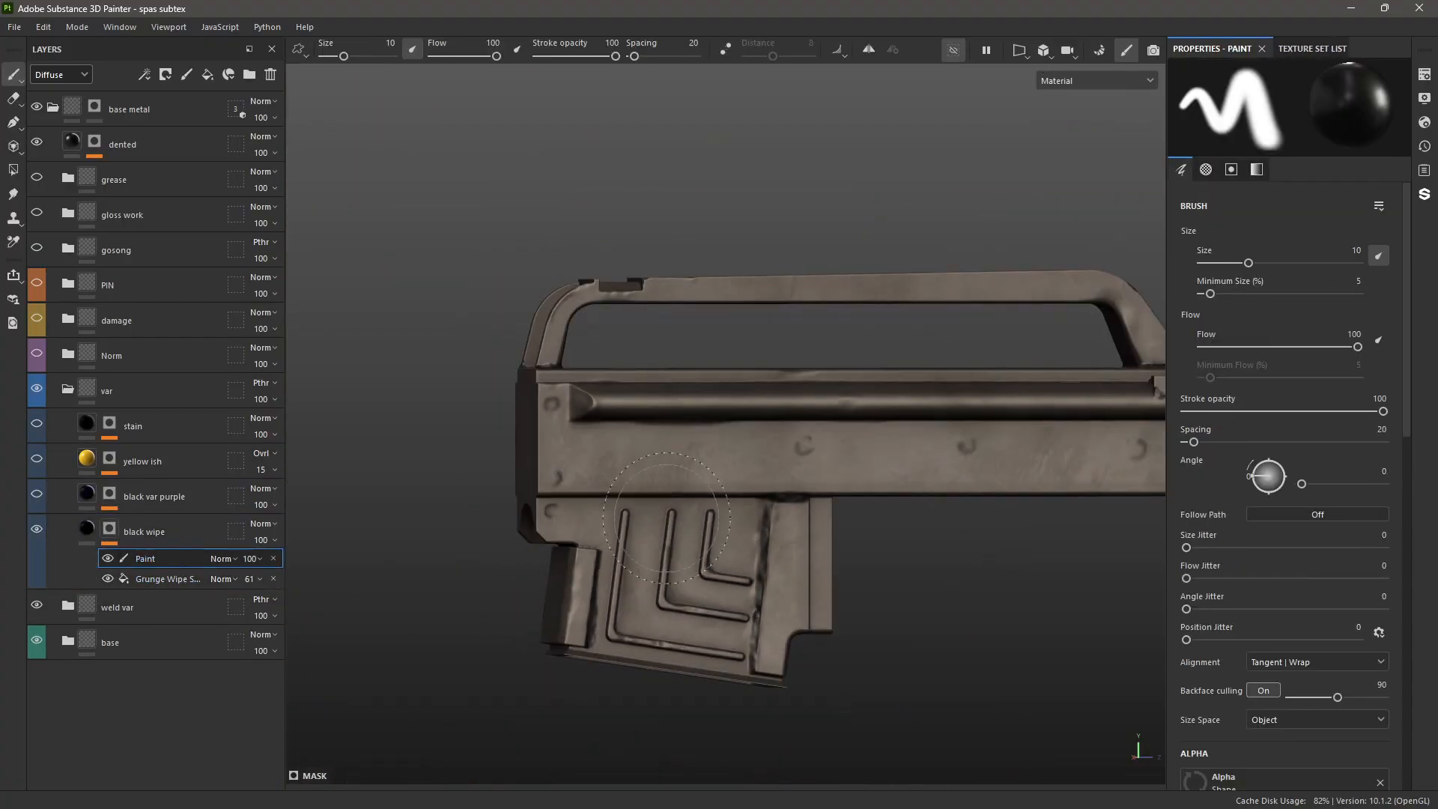
# - Isolate the black wipe layer's mask, examine its painted wipes and smudges along the receiver, and return to the material display
pyautogui.keyDown('alt'); pyautogui.click(109, 528); pyautogui.keyUp('alt')
pyautogui.scroll(3, 690, 513)
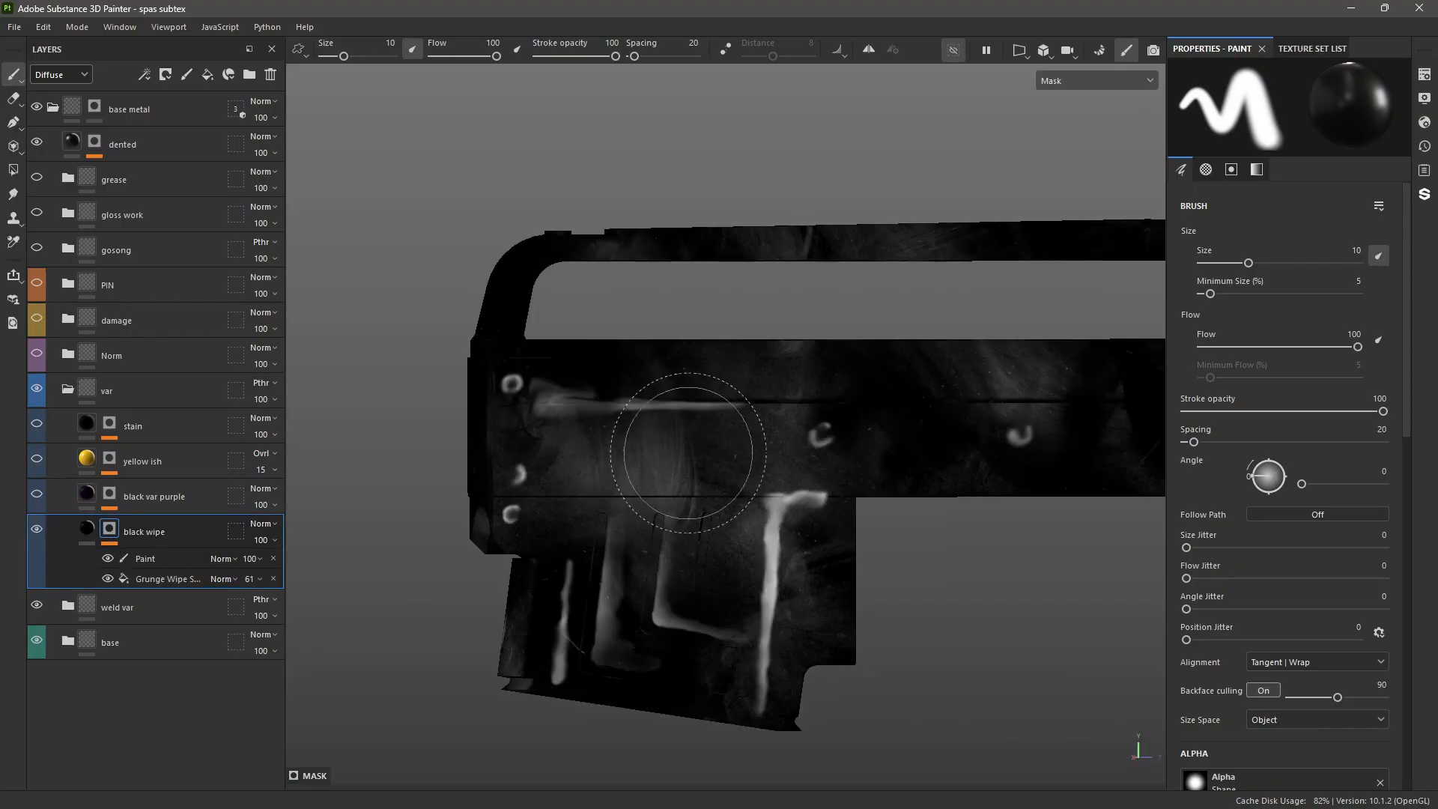
pyautogui.keyDown('alt'); pyautogui.moveTo(651, 453); pyautogui.dragTo(497, 469, button='middle'); pyautogui.keyUp('alt')
pyautogui.keyDown('alt'); pyautogui.moveTo(497, 469); pyautogui.dragTo(708, 403); pyautogui.keyUp('alt')
pyautogui.scroll(-3, 599, 427)
pyautogui.keyDown('alt'); pyautogui.moveTo(491, 437); pyautogui.dragTo(958, 433, button='middle'); pyautogui.keyUp('alt')
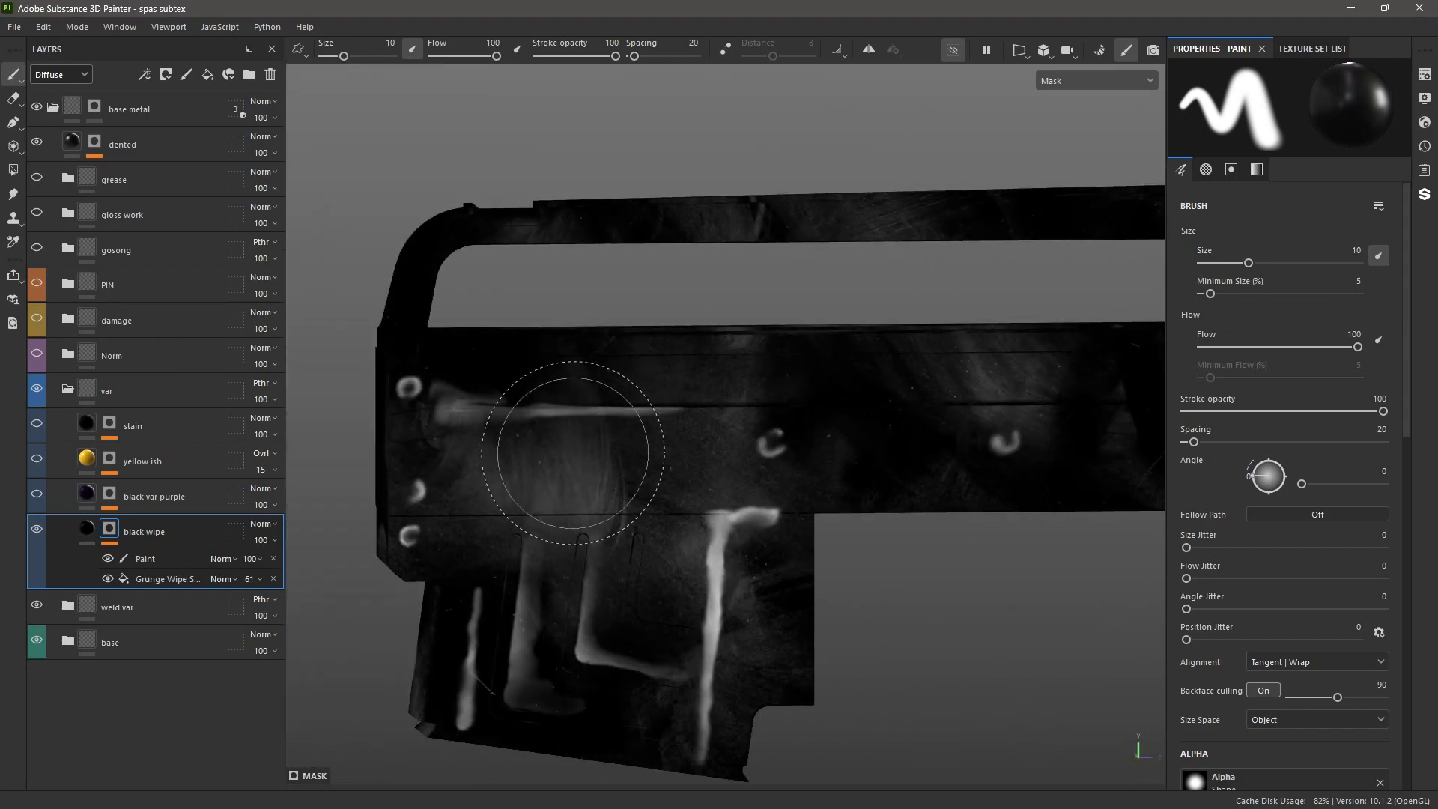
pyautogui.press('m')
# - Show the black var purple layer in the var folder and examine the receiver with it
pyautogui.scroll(2, 576, 449)
pyautogui.keyDown('alt'); pyautogui.moveTo(573, 448); pyautogui.dragTo(534, 339); pyautogui.keyUp('alt')
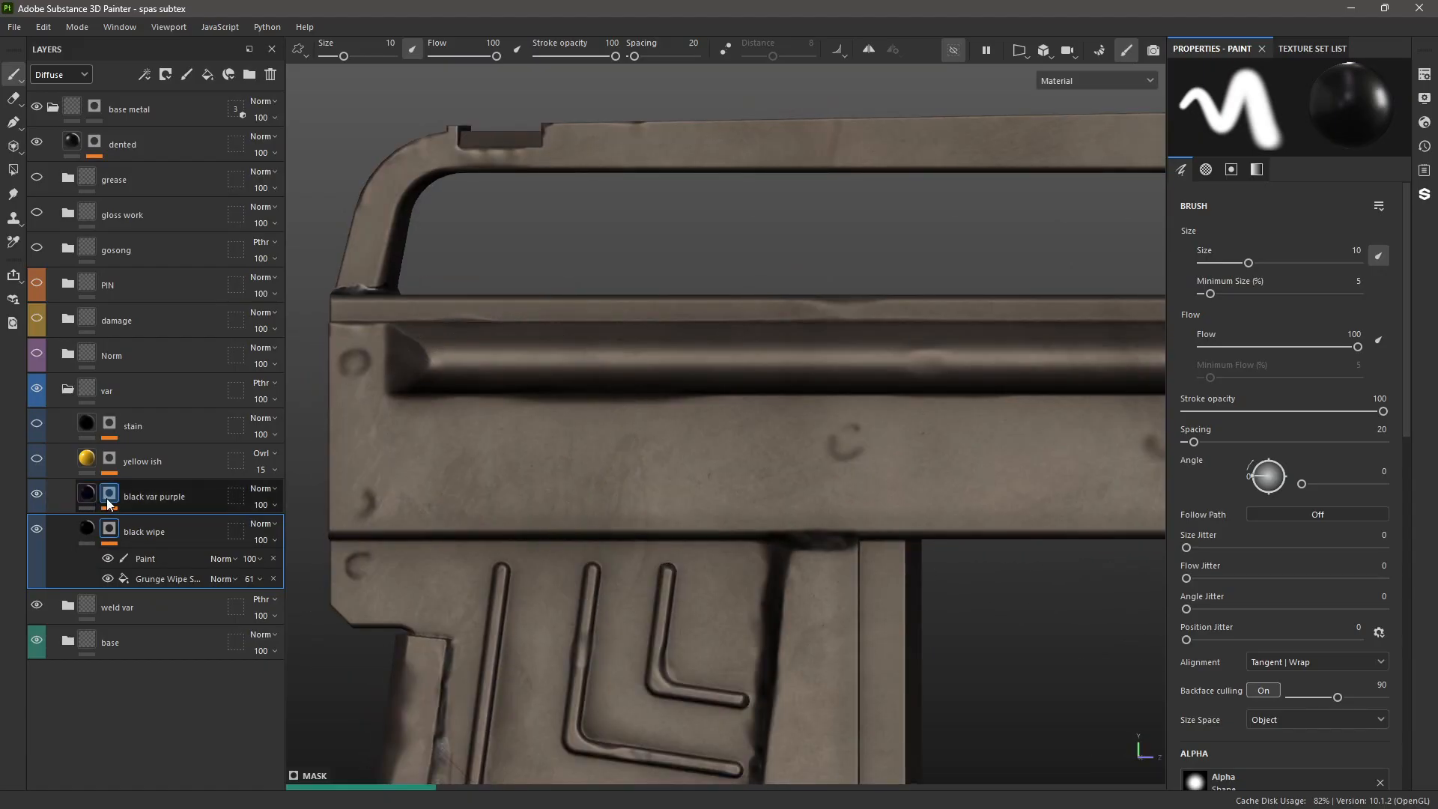
pyautogui.scroll(3, 572, 364)
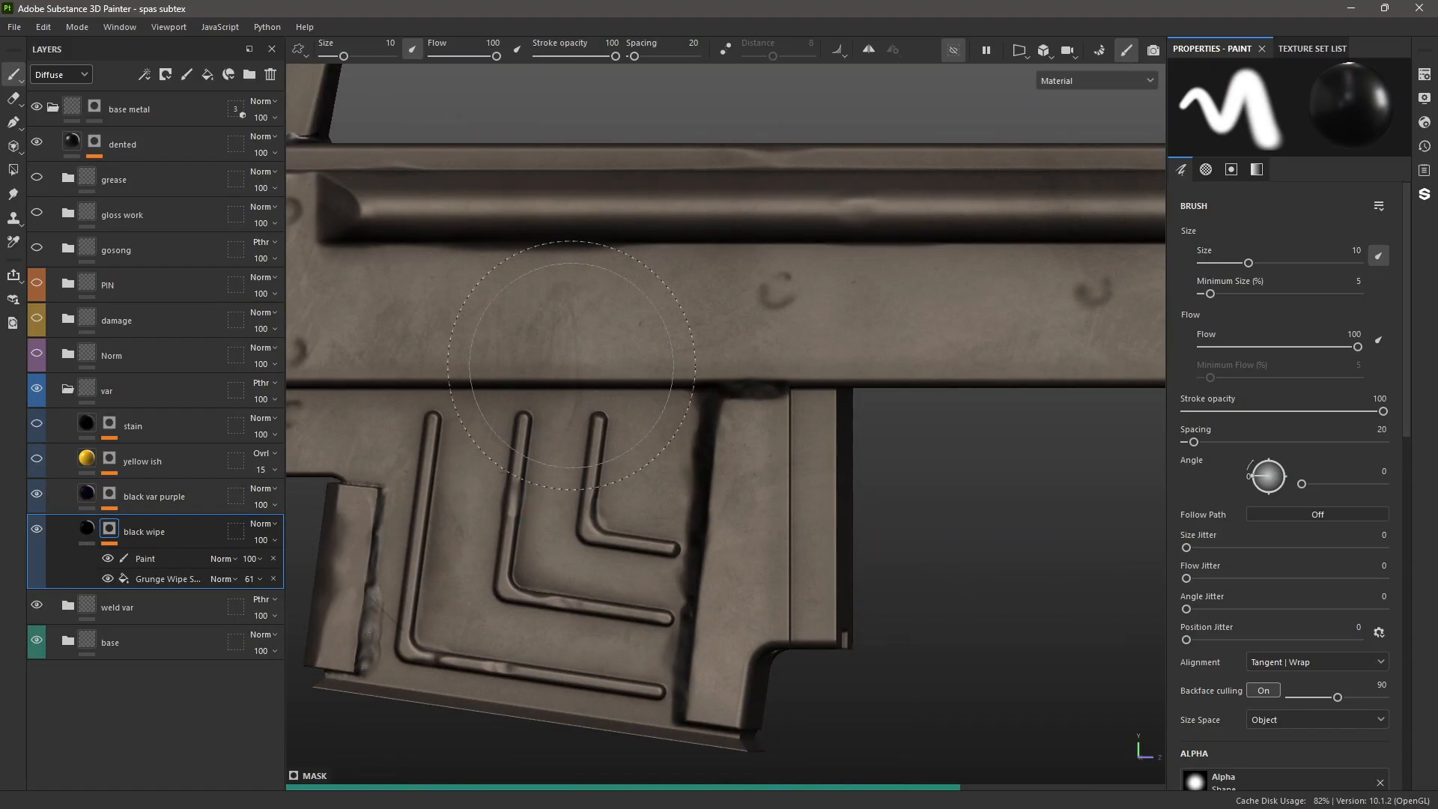
# - Switch to the PureRef board and examine the dark vertical seam, the L-shaped grooves and the circled smudges near the SPAS 15 lettering
pyautogui.hotkey('alt', 'Tab')
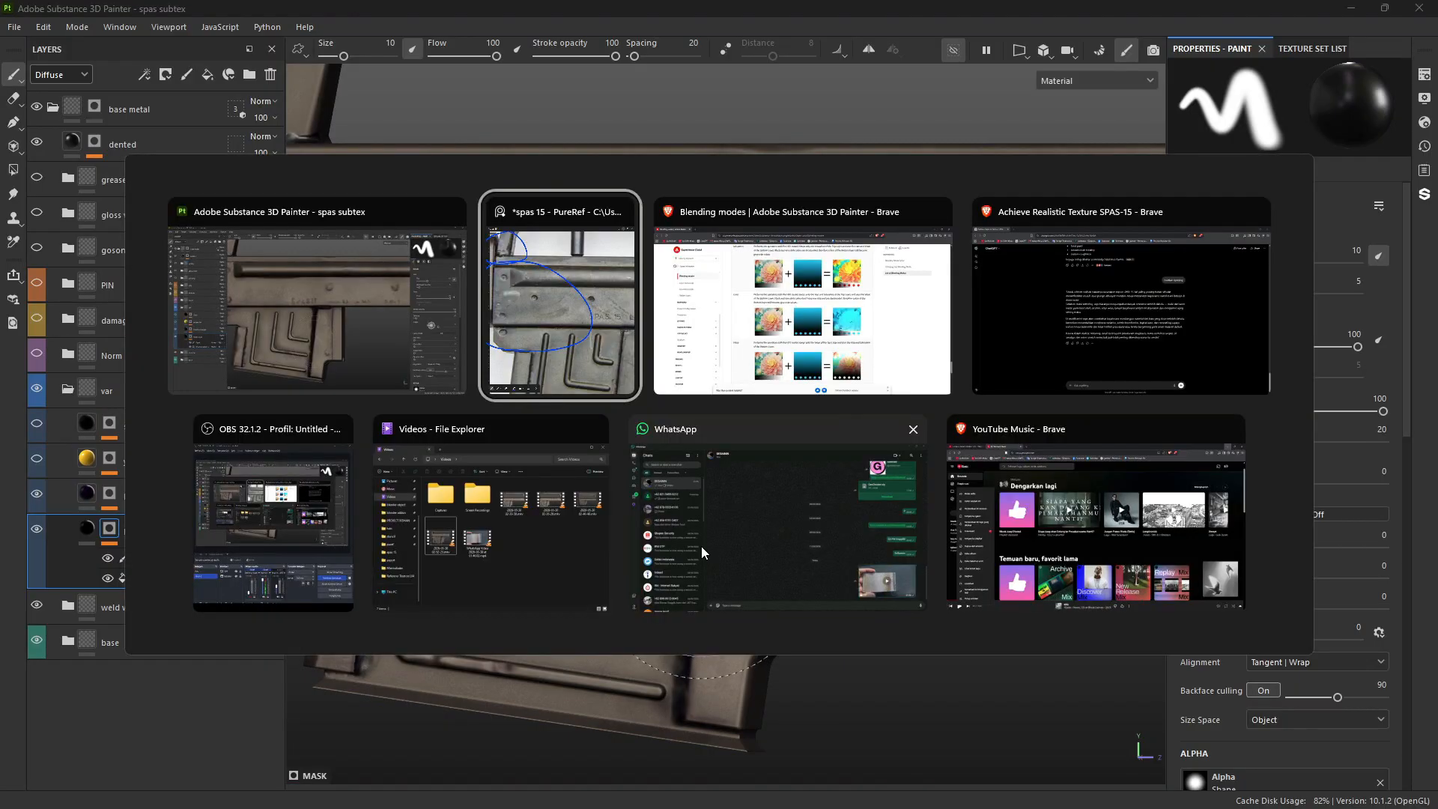
pyautogui.click(555, 385)
pyautogui.scroll(4, 1165, 619)
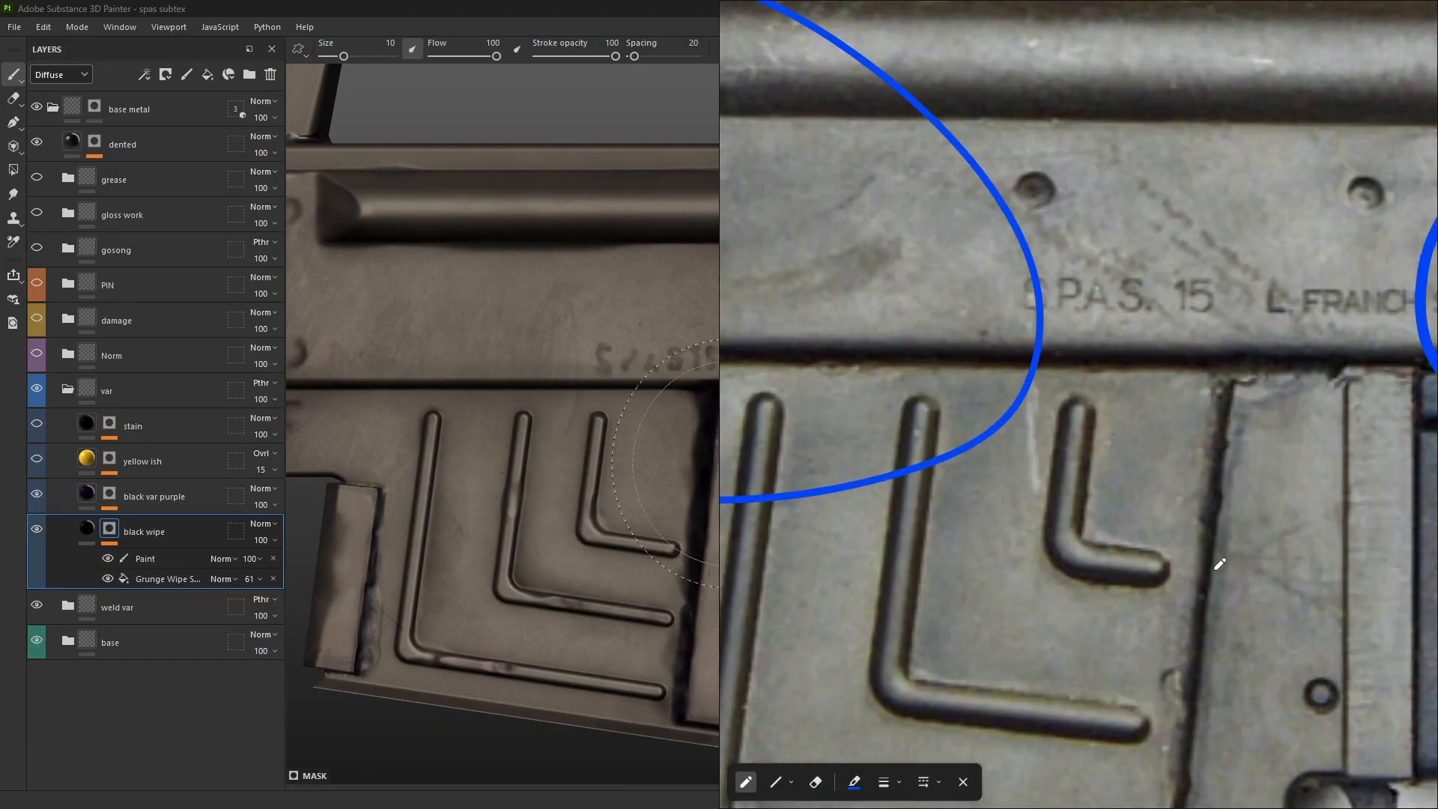
pyautogui.scroll(1, 1219, 564)
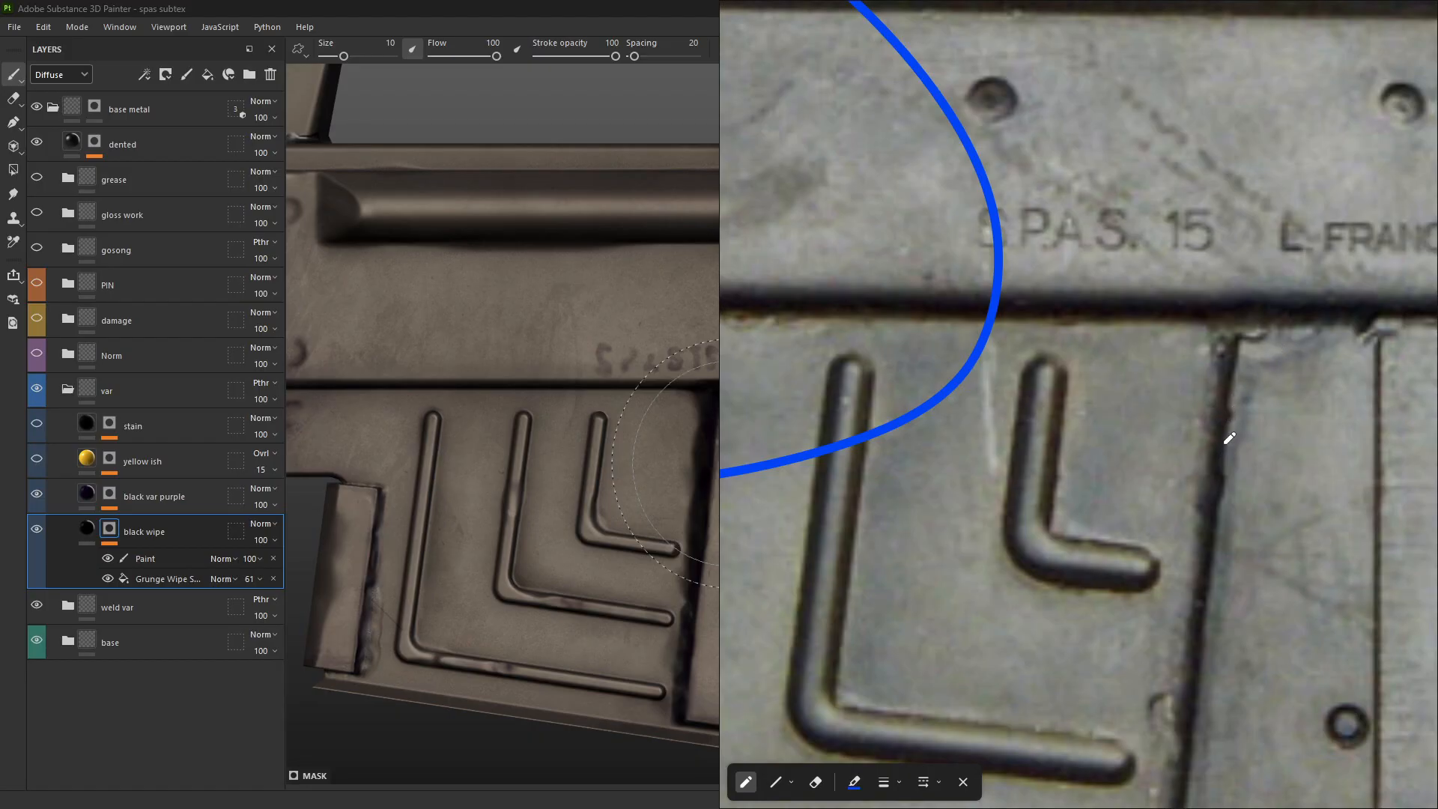
pyautogui.scroll(-2, 1248, 403)
pyautogui.scroll(5, 1082, 447)
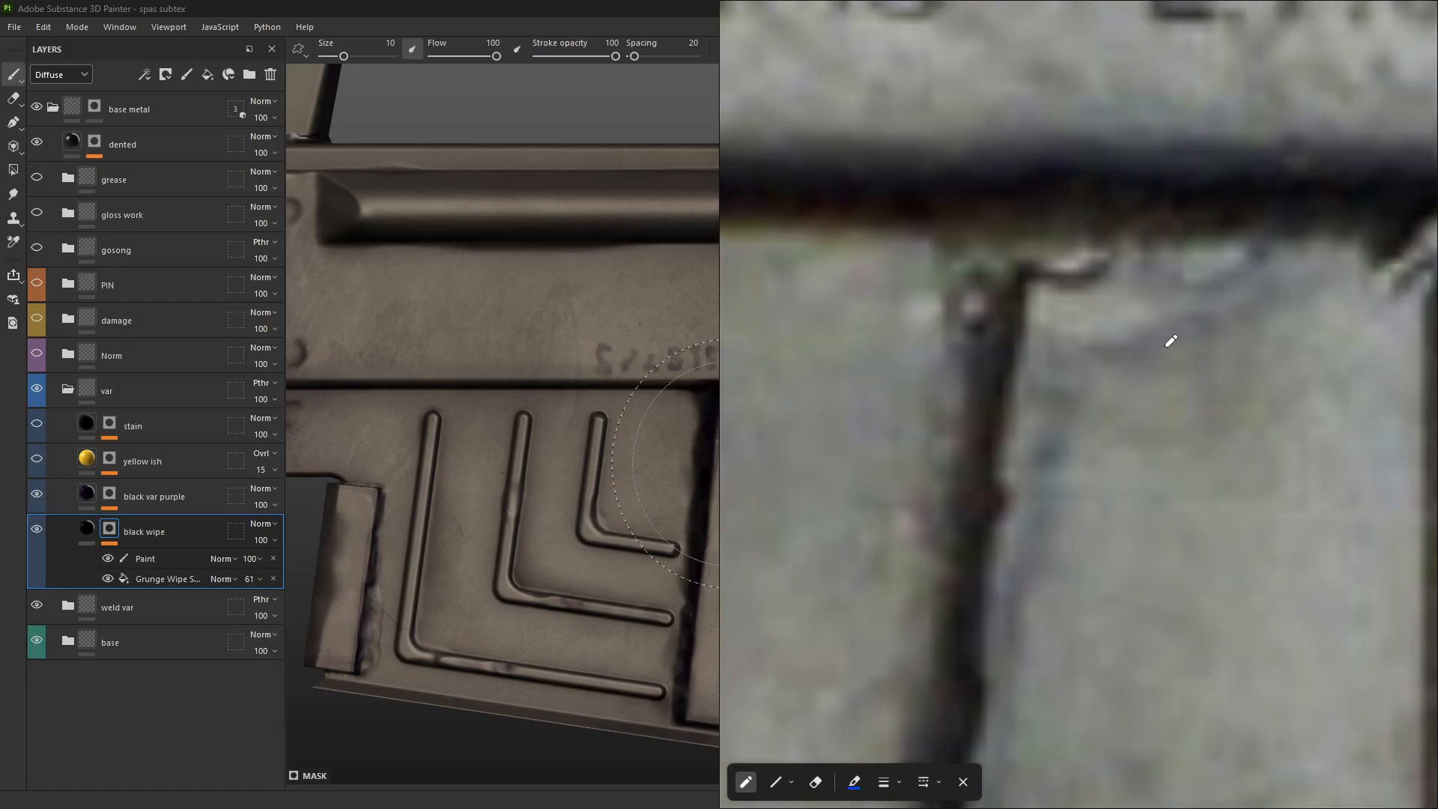
pyautogui.scroll(-6, 1108, 427)
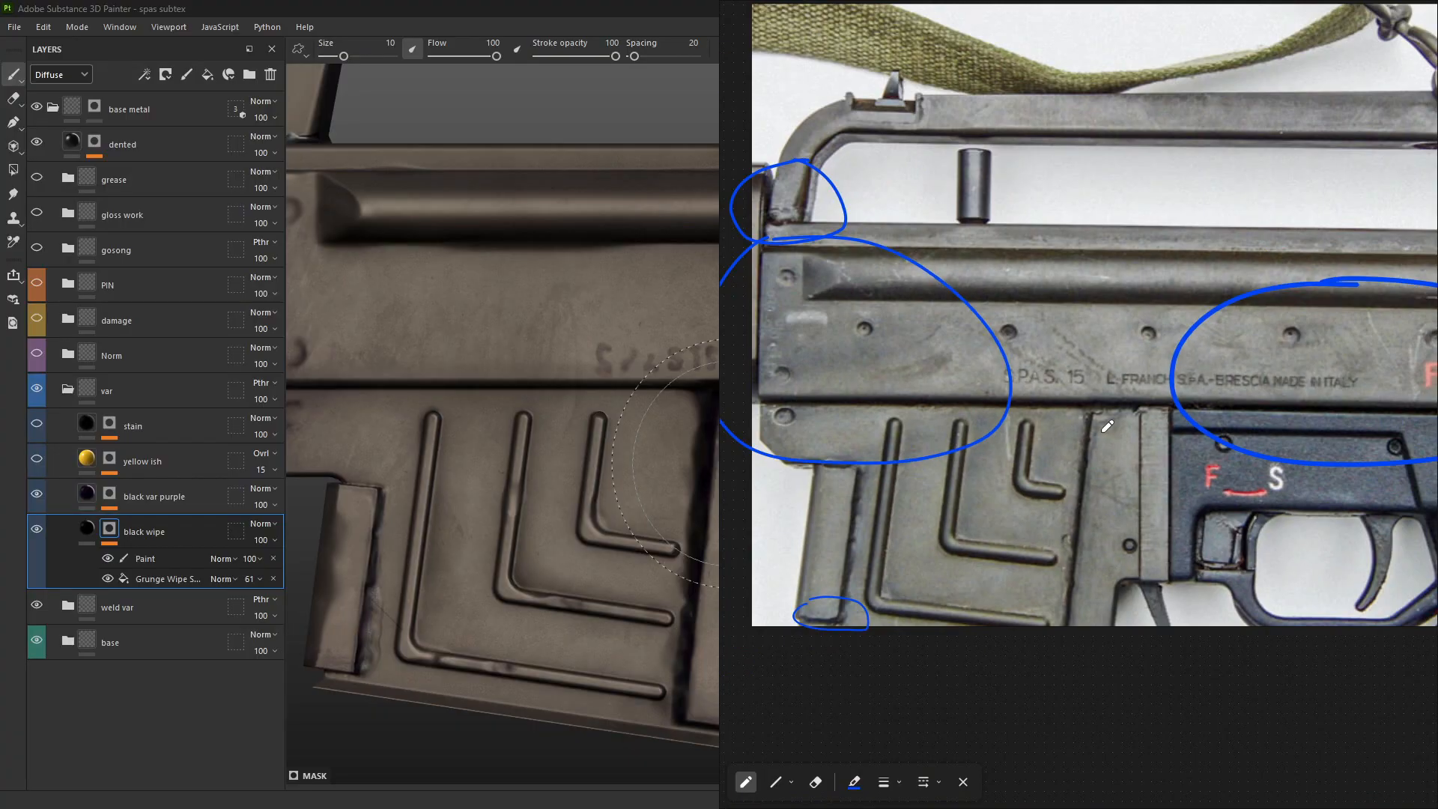
pyautogui.scroll(5, 839, 262)
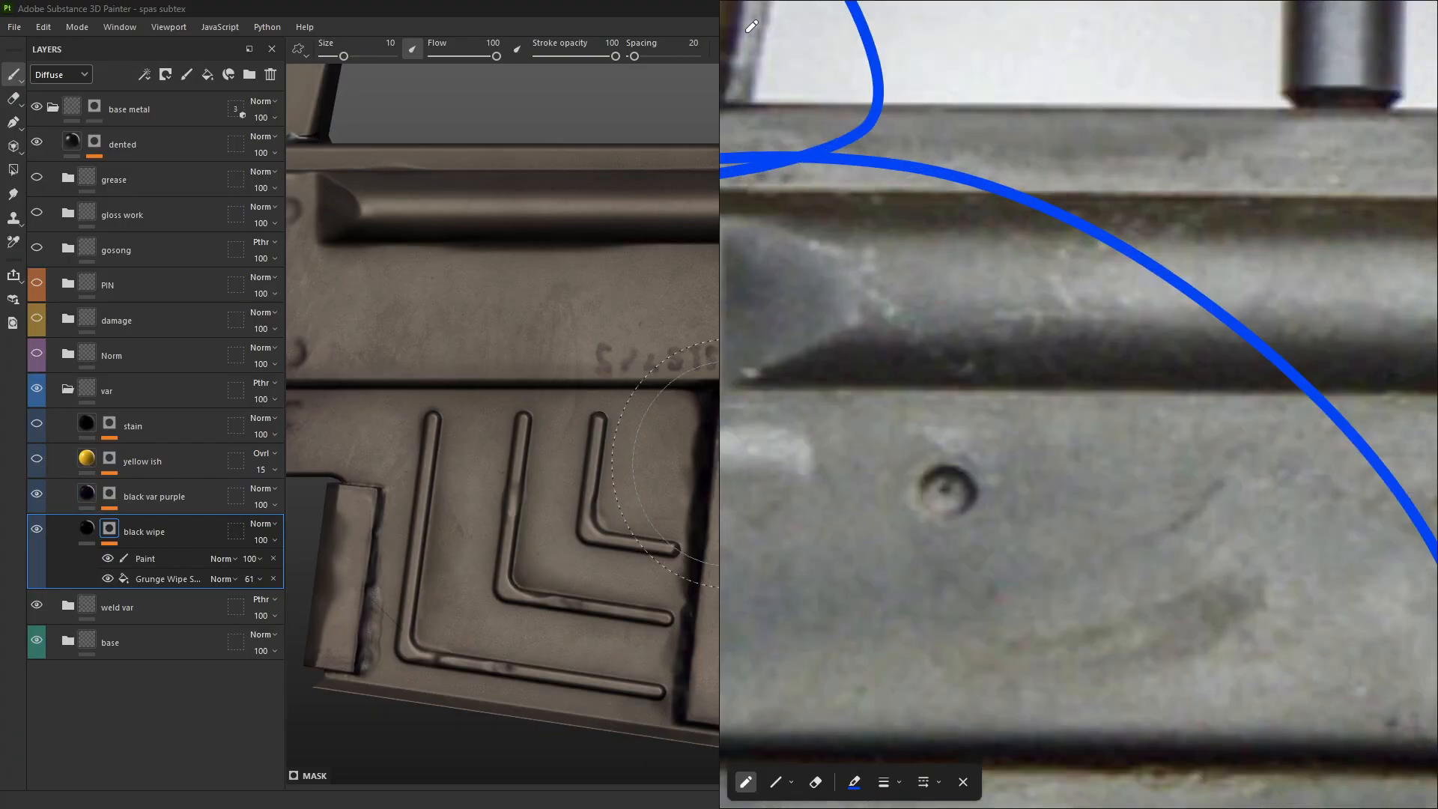
# - Switch to Substance 3D Painter, inspect the black var purple layer's diffuse and specular fill colors, and examine the dark seam beside the L-shaped grooves
pyautogui.click(667, 14)
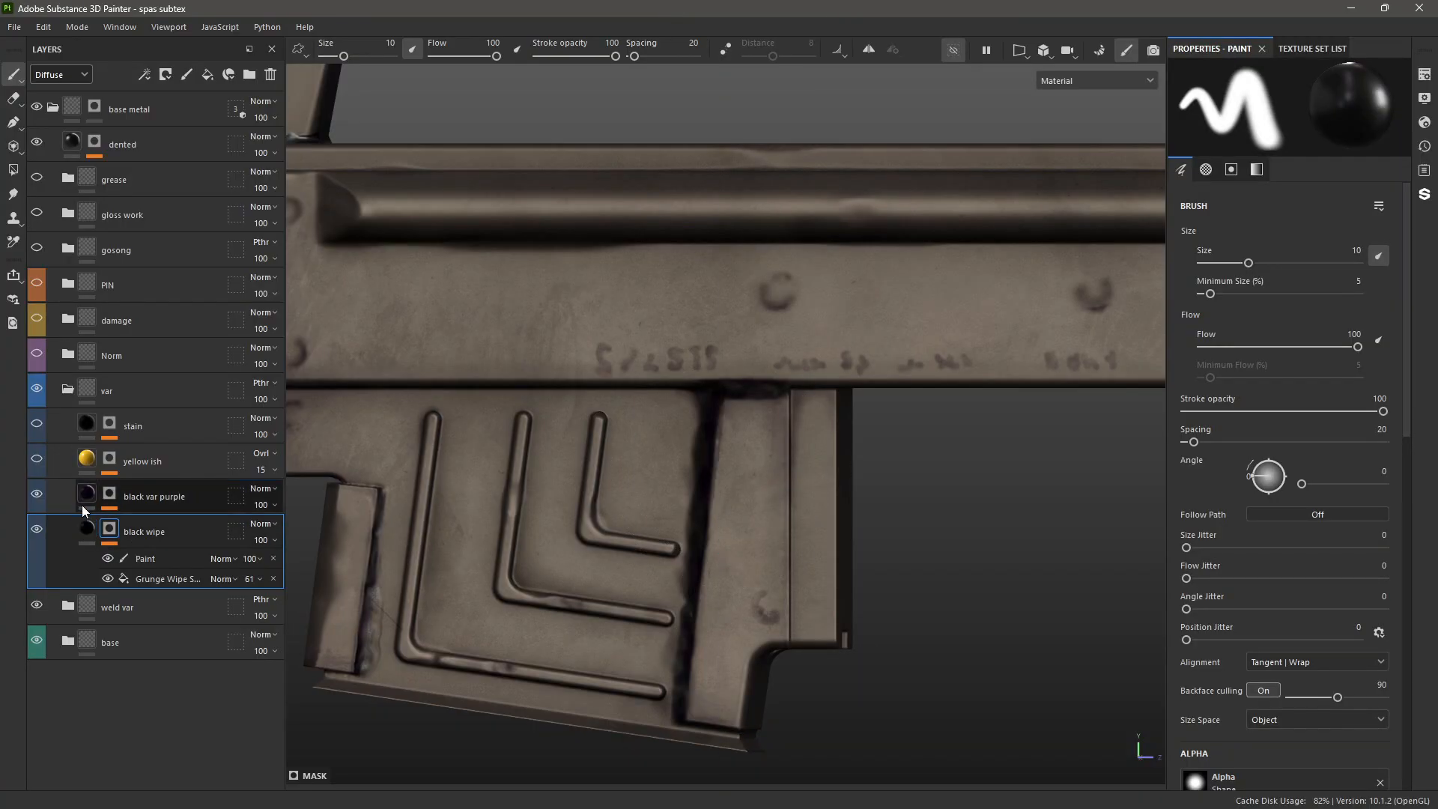
pyautogui.click(82, 497)
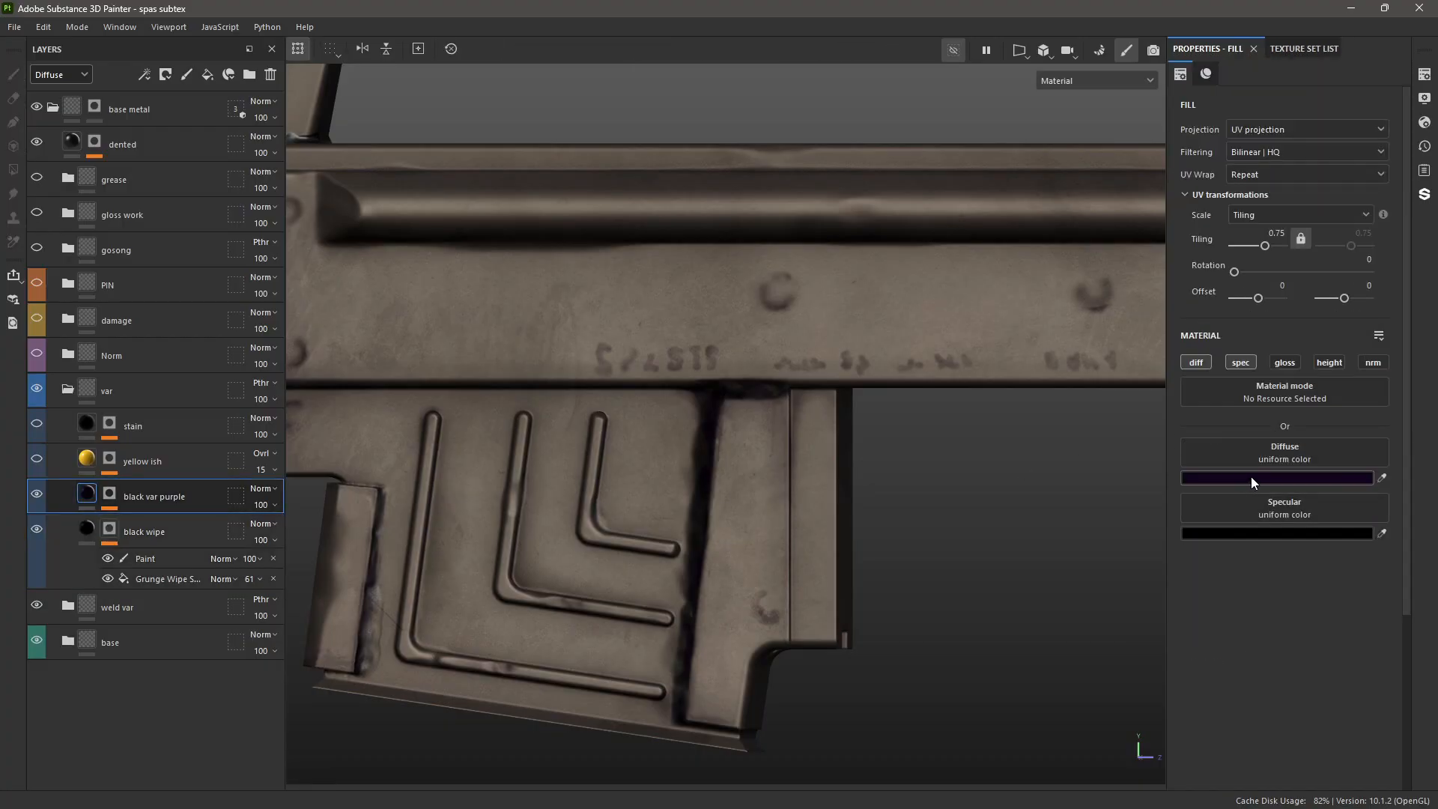
pyautogui.scroll(2, 687, 497)
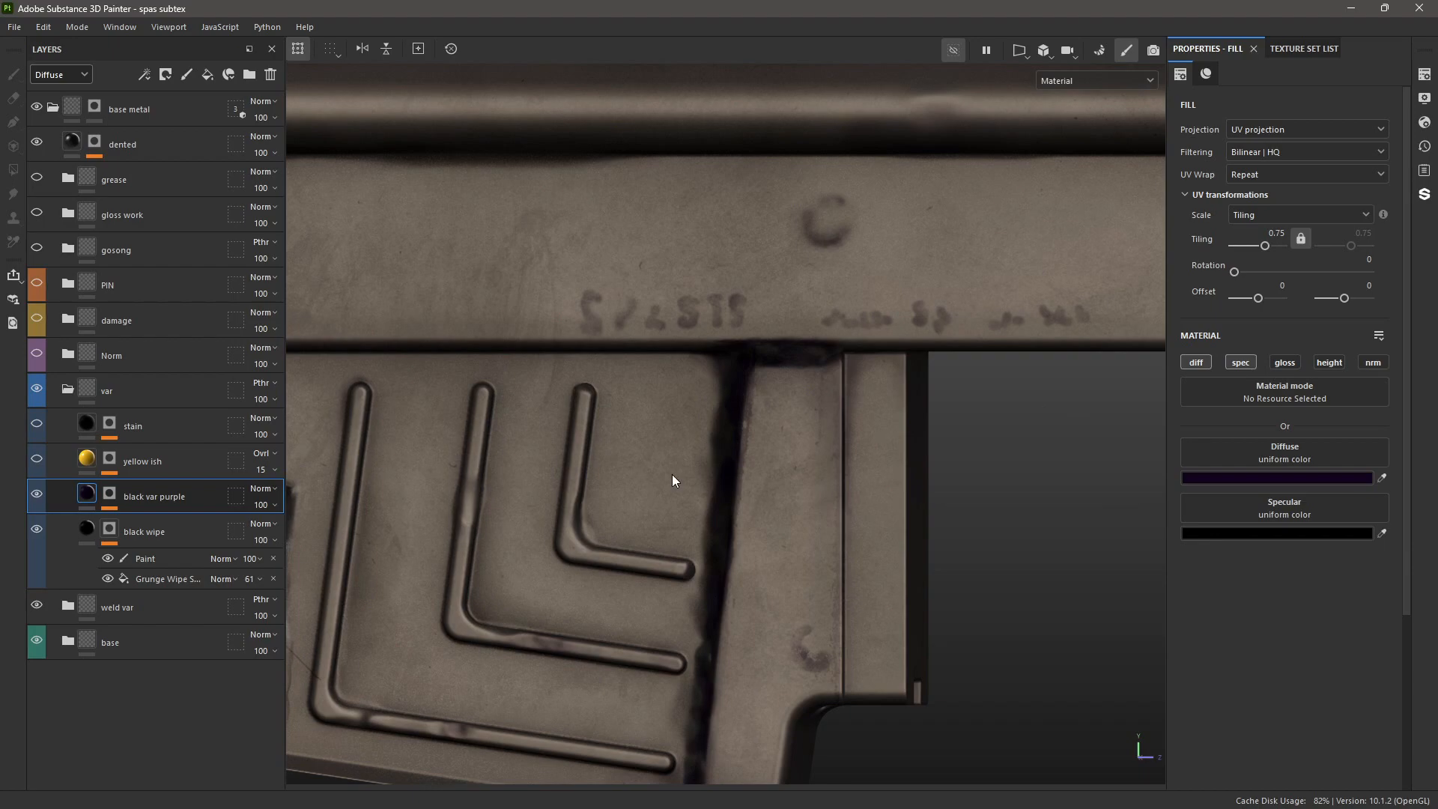
pyautogui.keyDown('alt'); pyautogui.moveTo(672, 481); pyautogui.dragTo(732, 443); pyautogui.keyUp('alt')
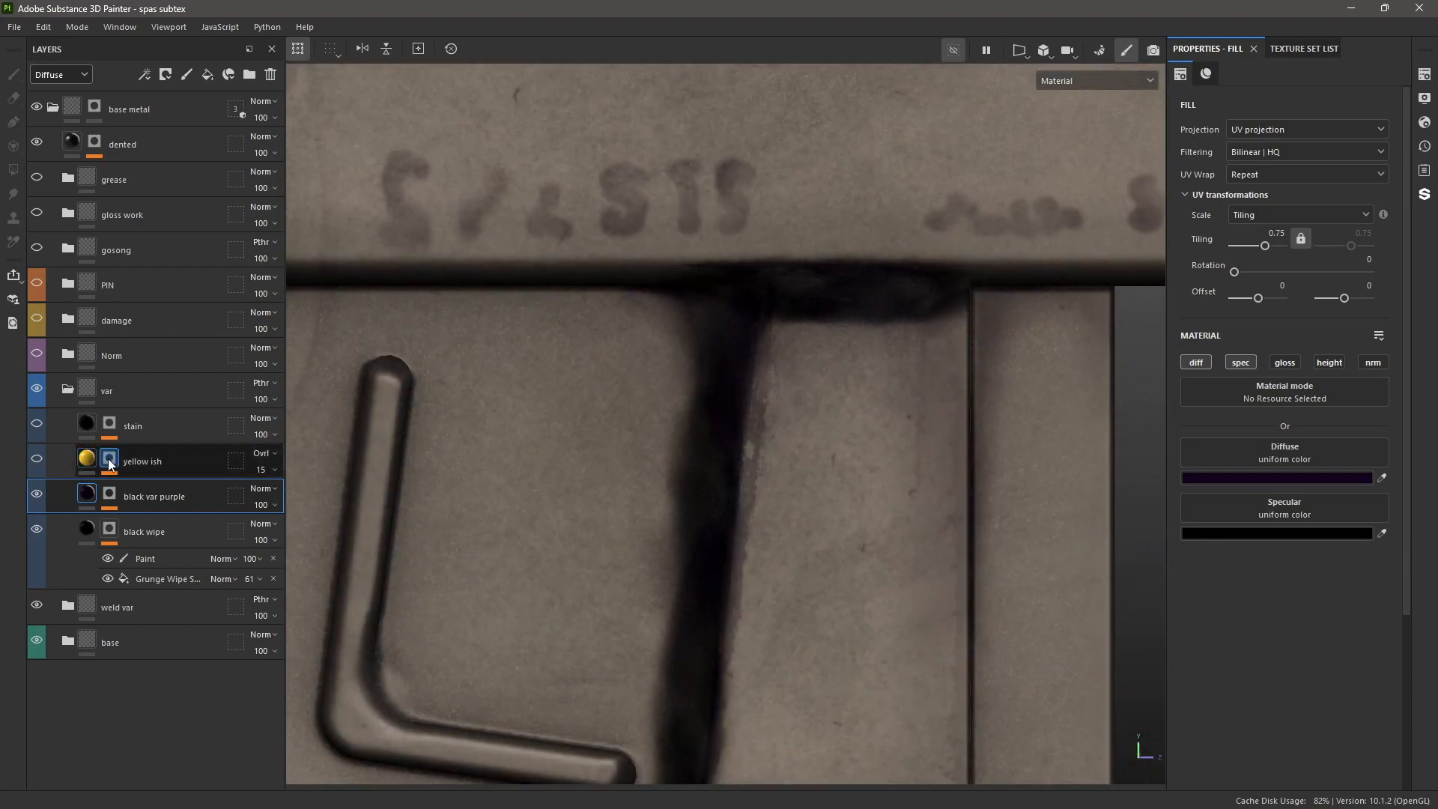
# - Show the yellow ish layer in the var folder and examine its tint across the receiver
pyautogui.click(36, 459)
pyautogui.scroll(-3, 716, 420)
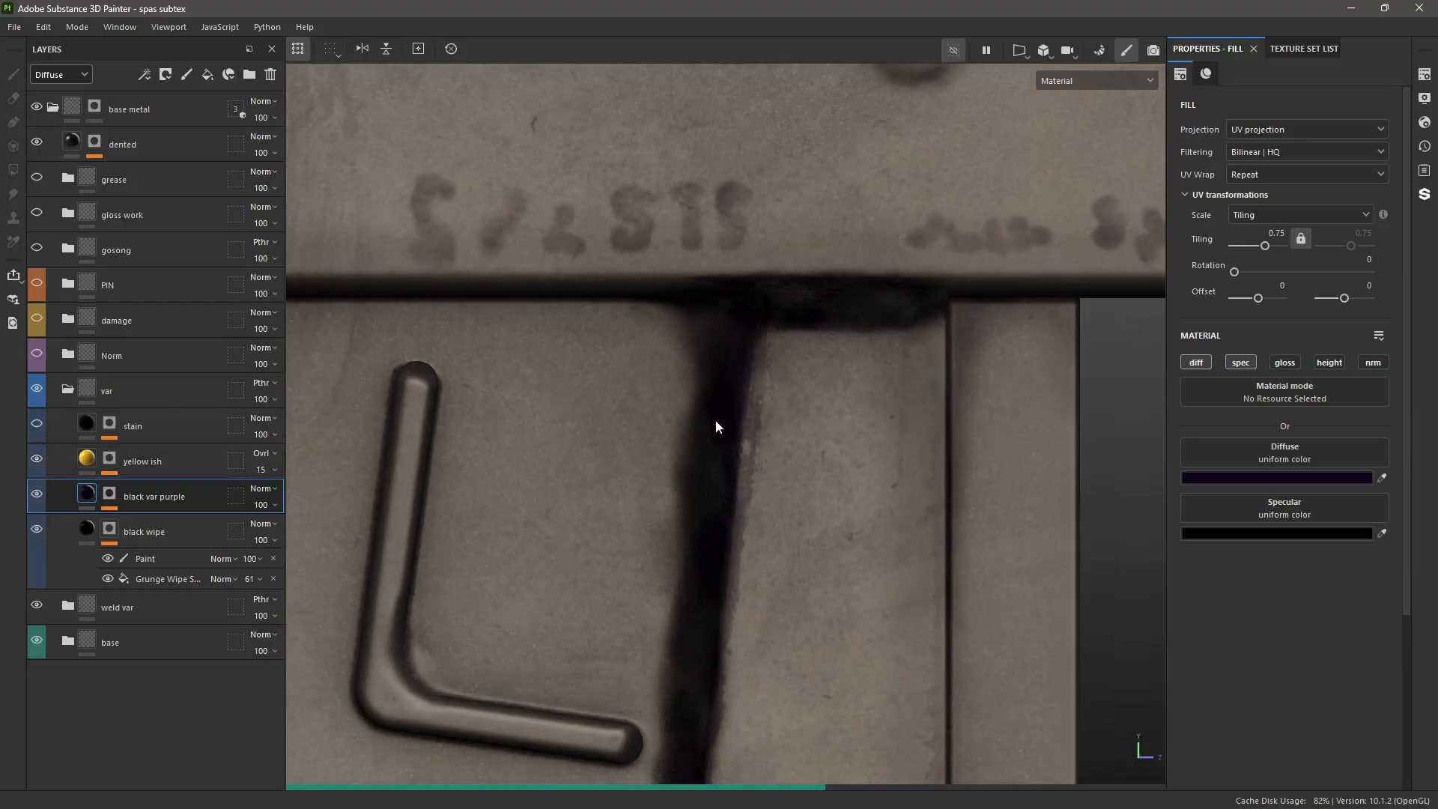
pyautogui.scroll(-5, 712, 420)
pyautogui.scroll(2, 691, 440)
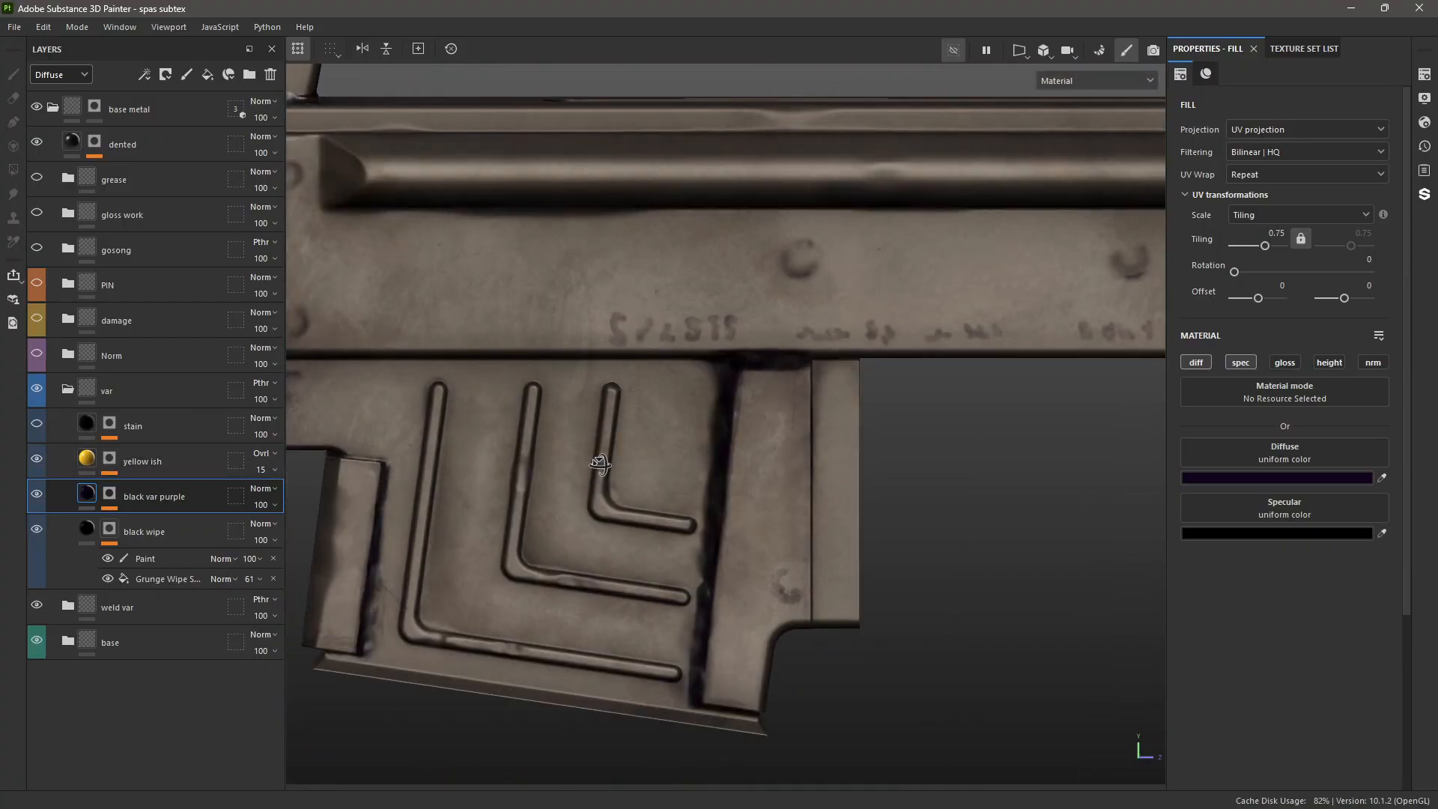
# - Inspect the yellow ish layer's mask, return to the material view, and check the layer's yellow fill and Paint effect on the receiver
pyautogui.keyDown('alt'); pyautogui.click(116, 456); pyautogui.keyUp('alt')
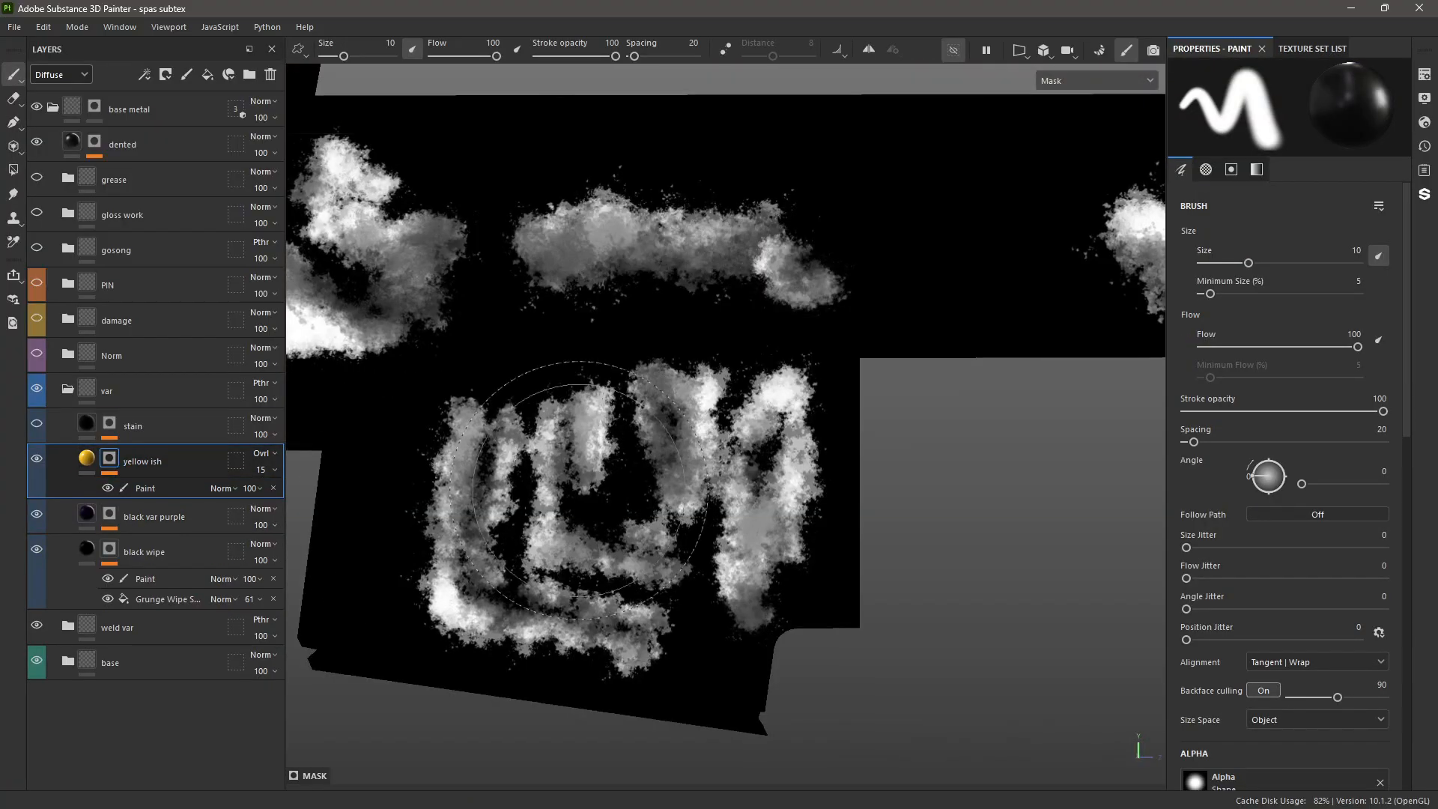
pyautogui.press('m')
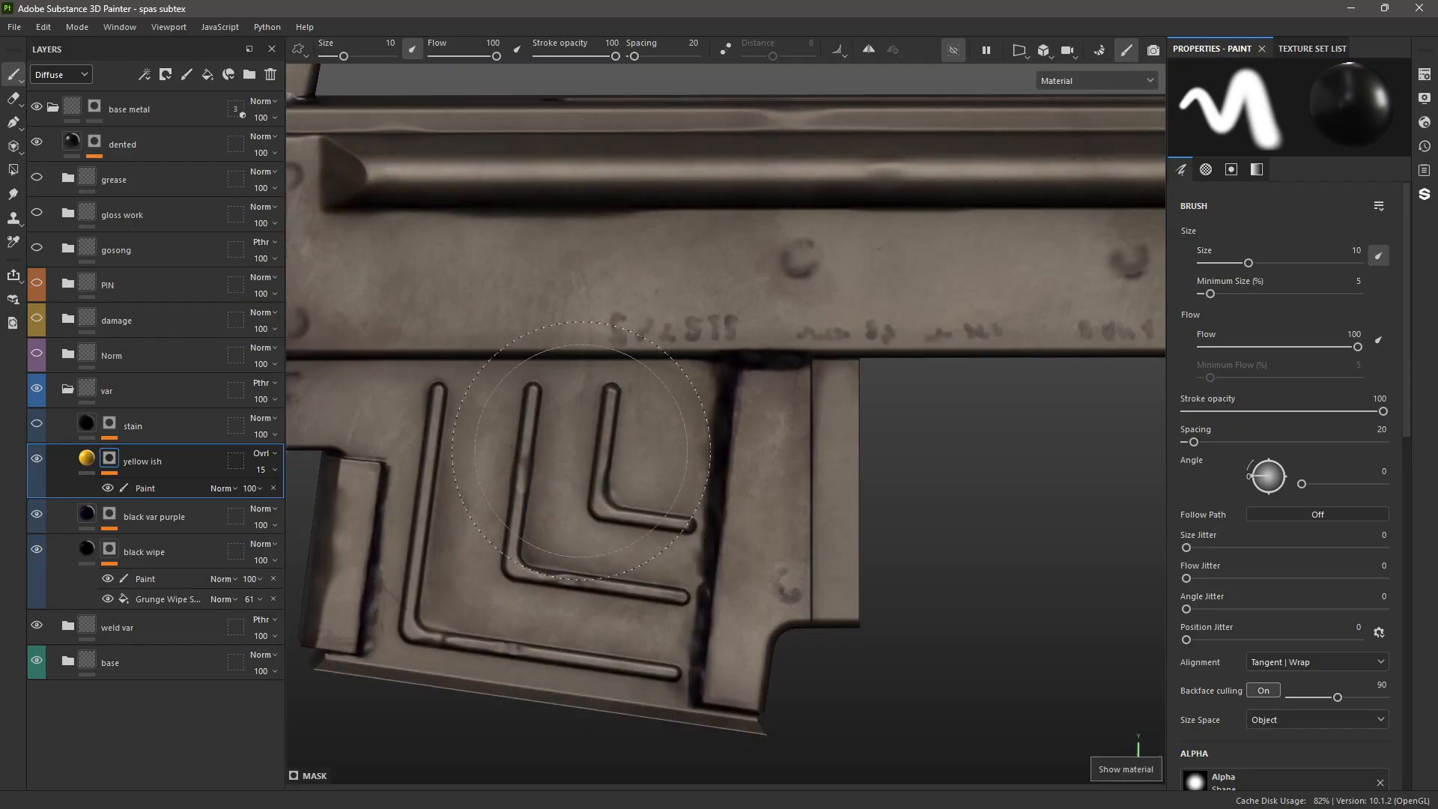
pyautogui.keyDown('alt'); pyautogui.moveTo(621, 468); pyautogui.dragTo(660, 420); pyautogui.keyUp('alt')
pyautogui.click(86, 459)
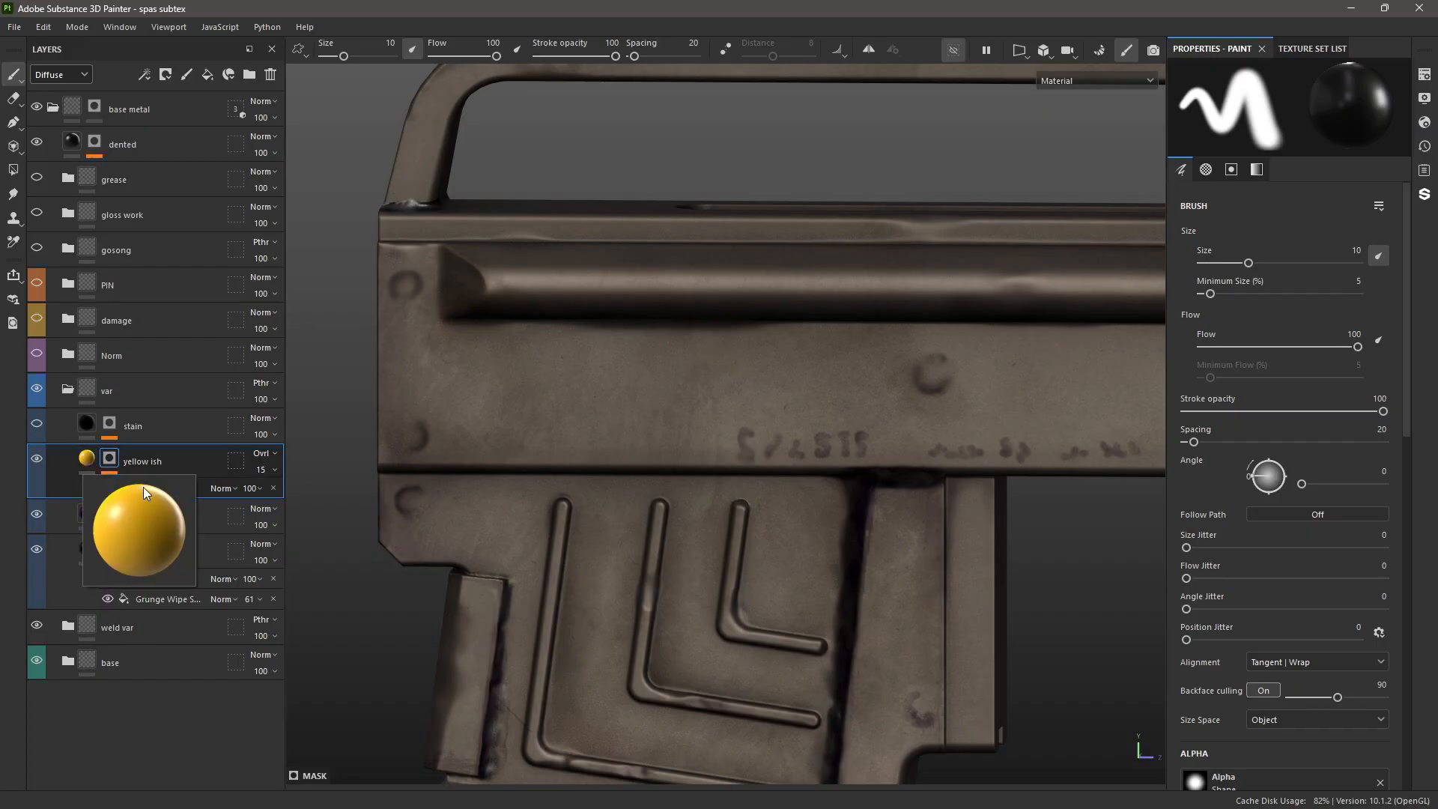
pyautogui.click(156, 488)
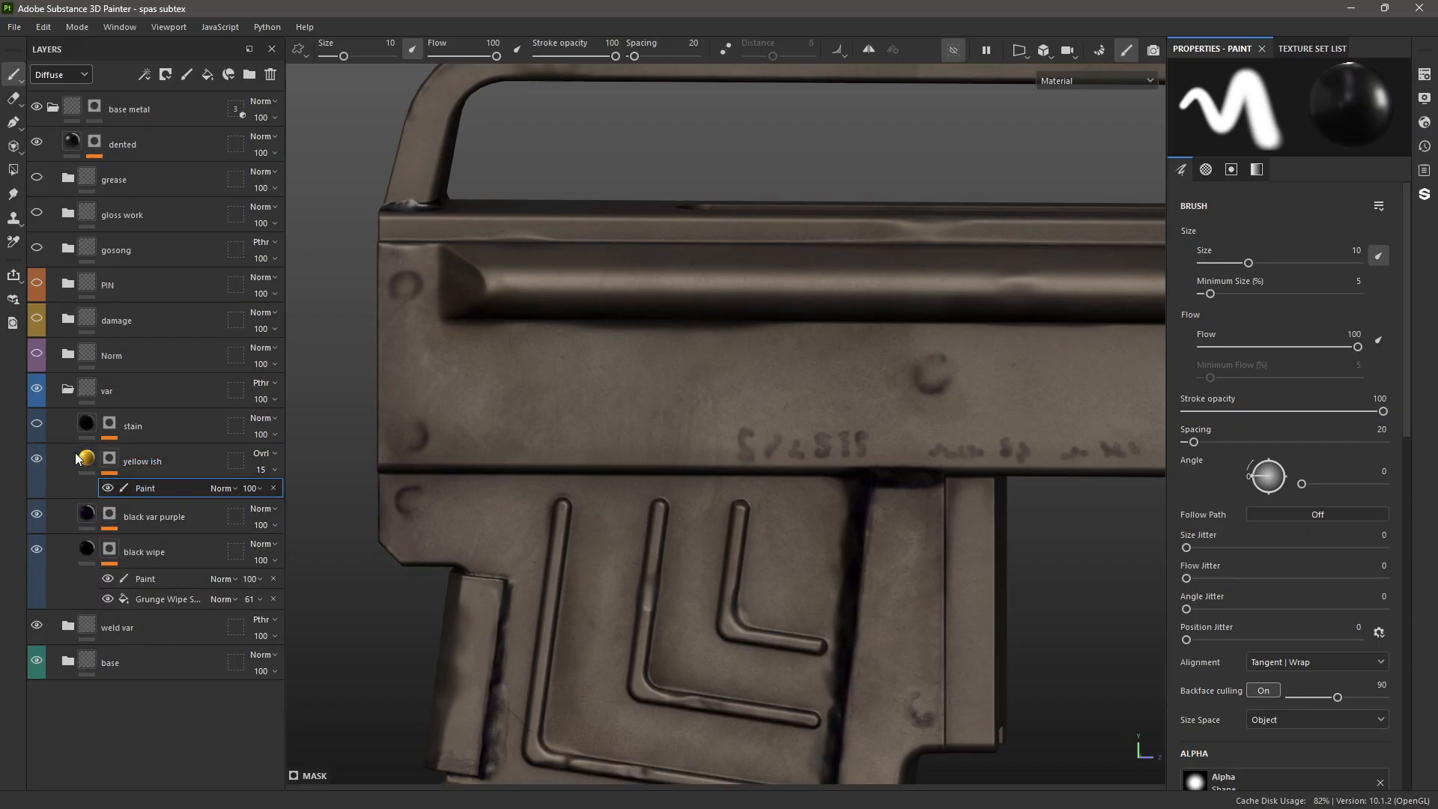
pyautogui.press('Delete')
# - Show the stain layer and select its mask to display its effects
pyautogui.click(37, 424)
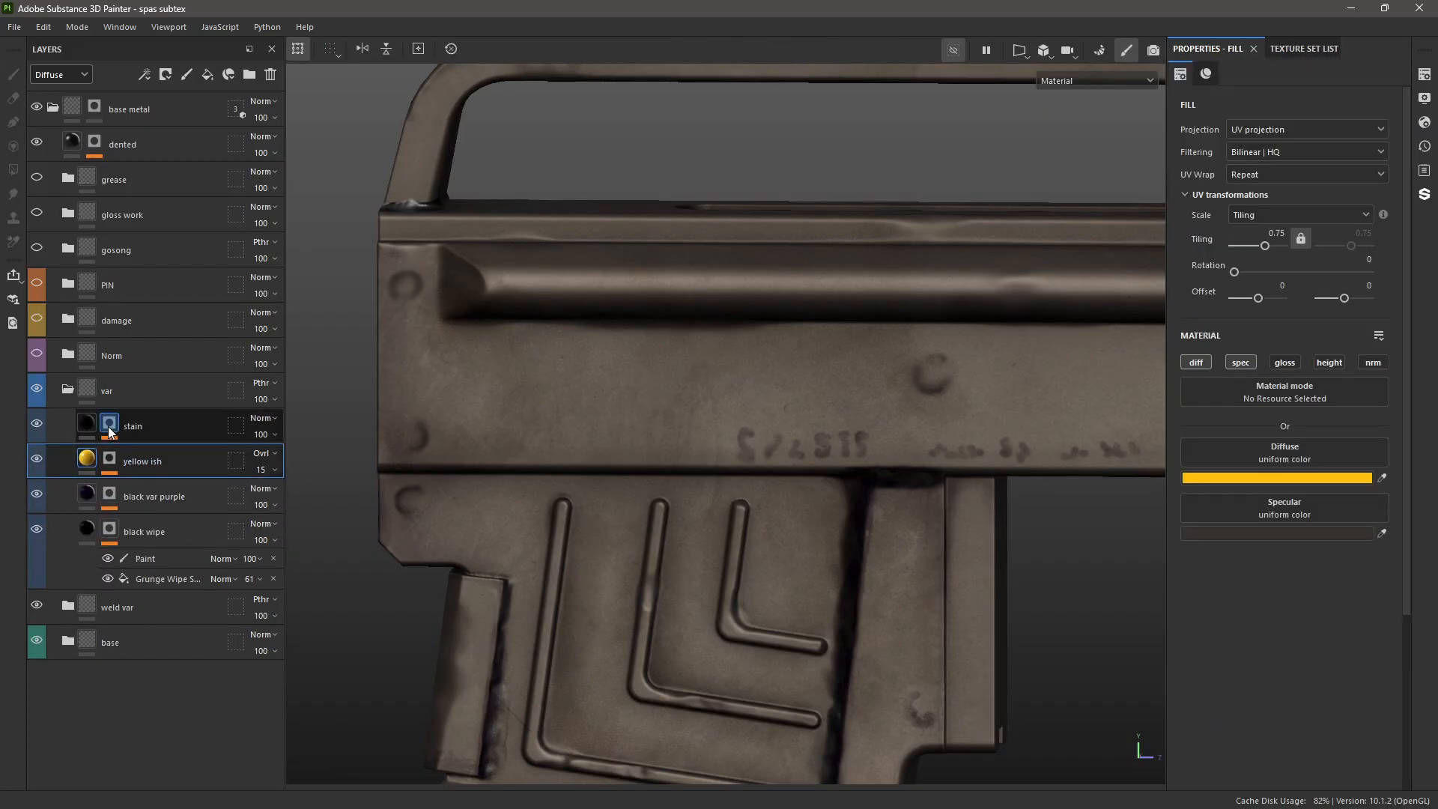
pyautogui.click(111, 424)
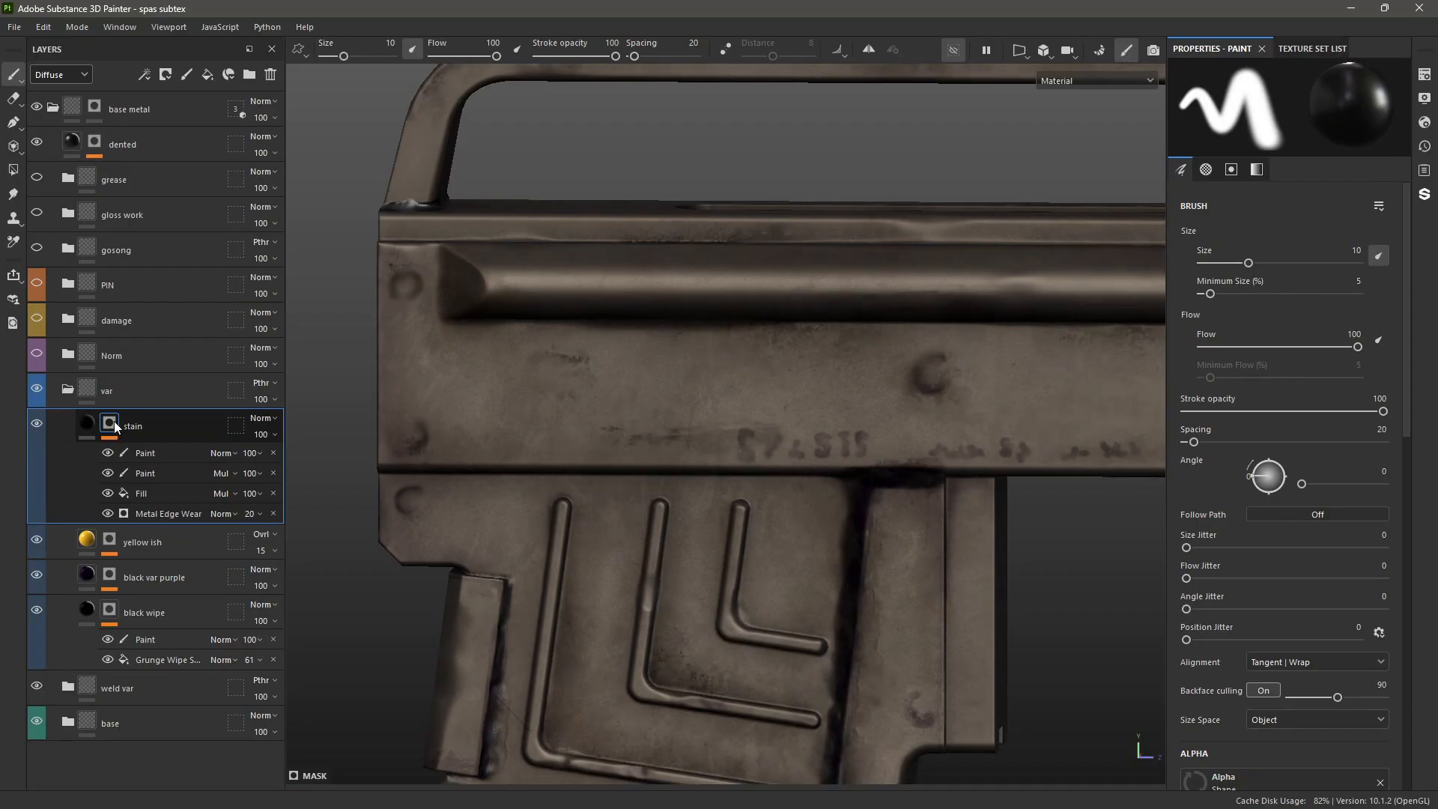
pyautogui.scroll(-3, 947, 467)
pyautogui.scroll(3, 947, 467)
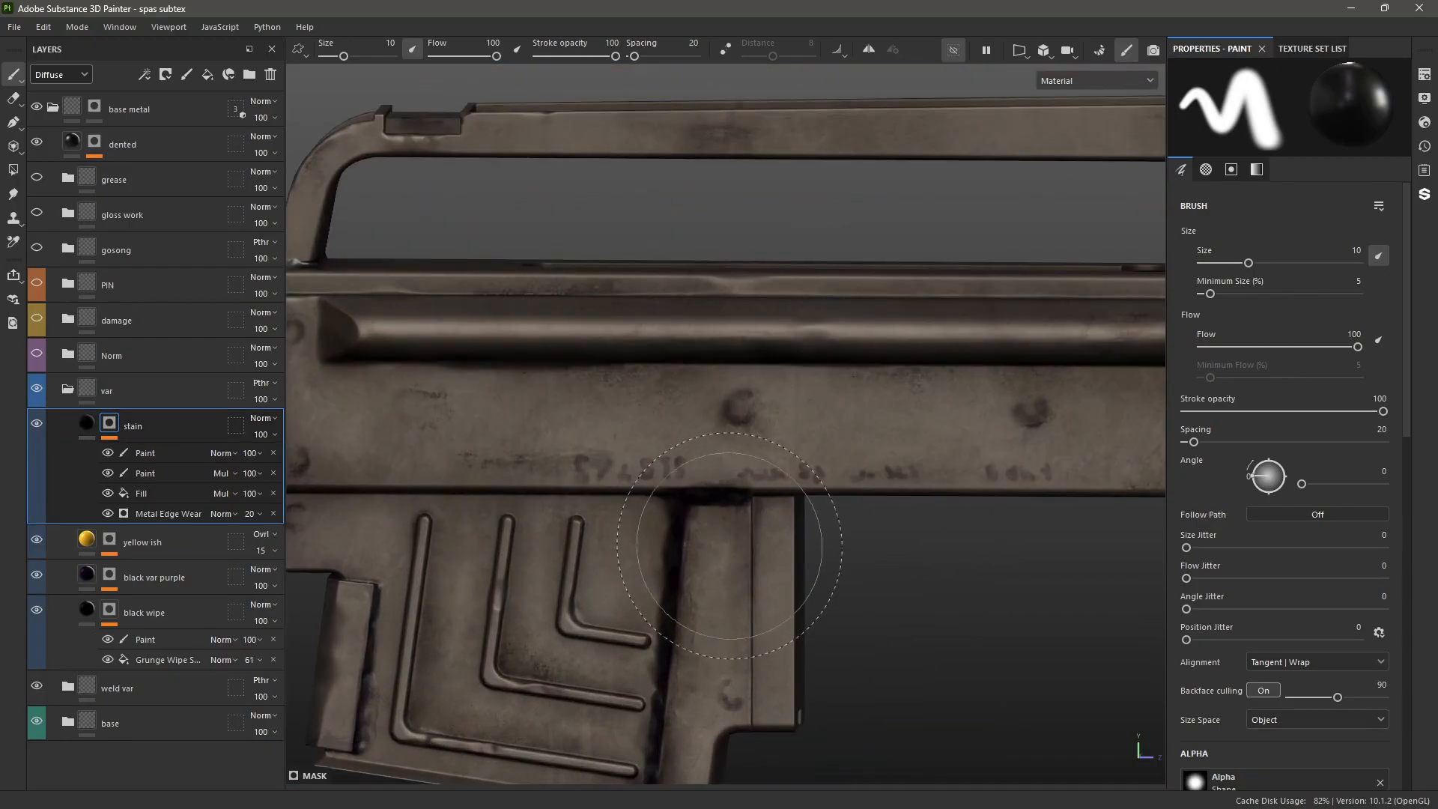
# - Switch to the PureRef reference photo, circle the smudge above the S.P.A.S. 15 lettering, and erase the circle
pyautogui.hotkey('alt', 'Tab')
pyautogui.scroll(-3, 836, 415)
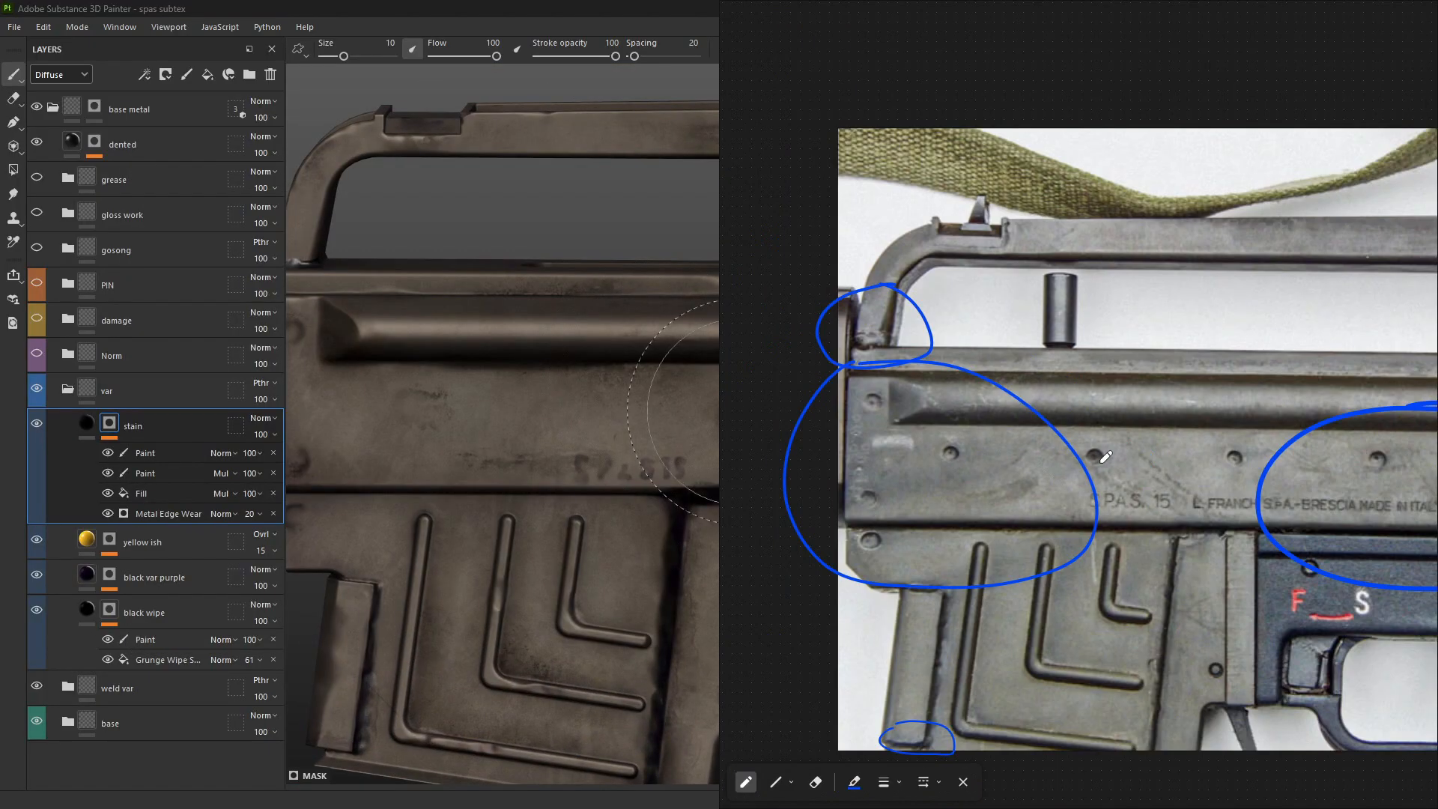
pyautogui.scroll(3, 972, 422)
pyautogui.moveTo(978, 429)
pyautogui.mouseDown()
pyautogui.moveTo(1142, 502)
pyautogui.moveTo(991, 413)
pyautogui.mouseUp()
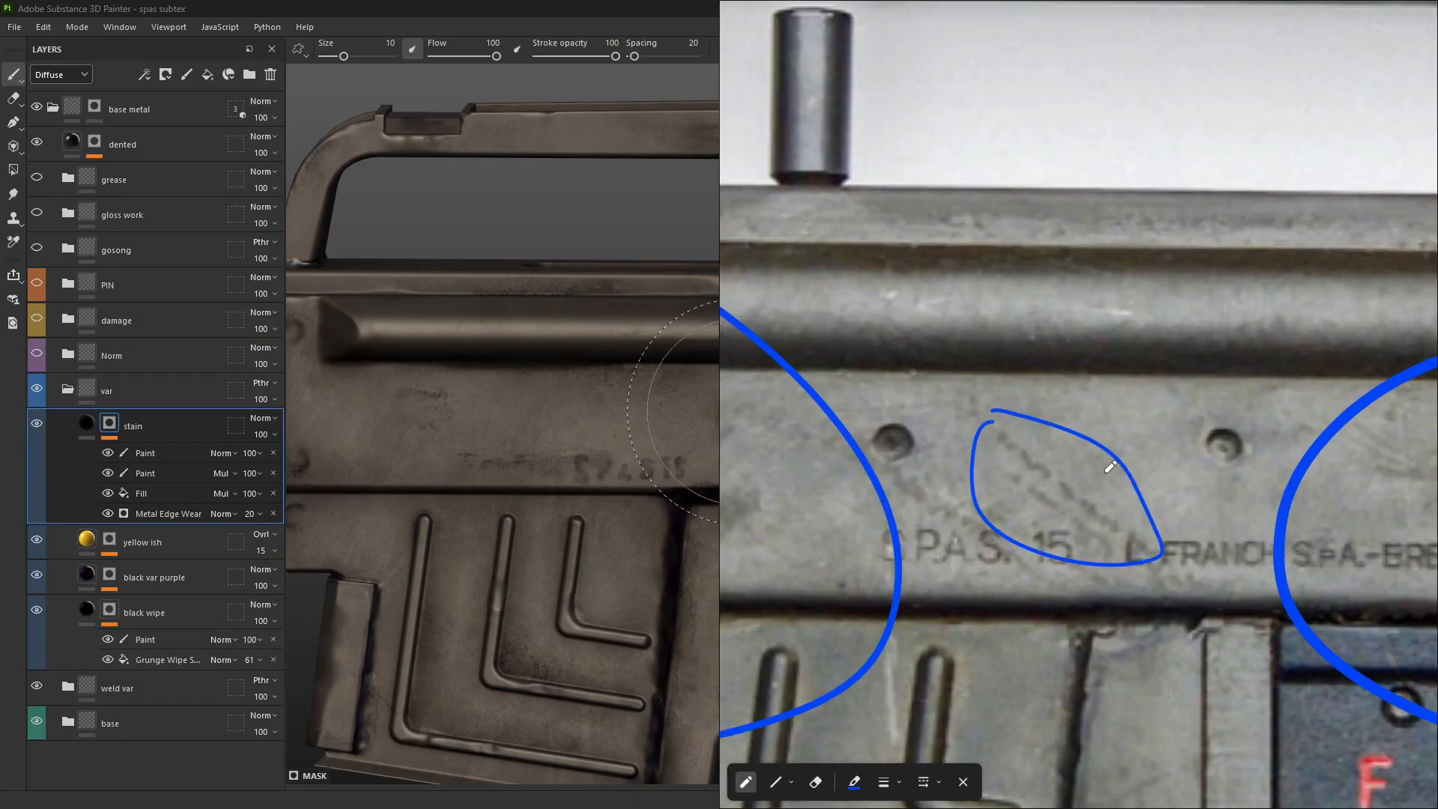
pyautogui.keyDown('ctrl'); pyautogui.moveTo(1105, 472); pyautogui.dragTo(1088, 489); pyautogui.keyUp('ctrl')
# - Mark the stain around the rivet above the MADE IN ITALY lettering on the reference photo, and erase the mark
pyautogui.moveTo(1235, 485); pyautogui.dragTo(913, 456, button='middle')
pyautogui.moveTo(1080, 386); pyautogui.dragTo(1181, 472)
pyautogui.scroll(3, 1163, 365)
pyautogui.press('ctrl')
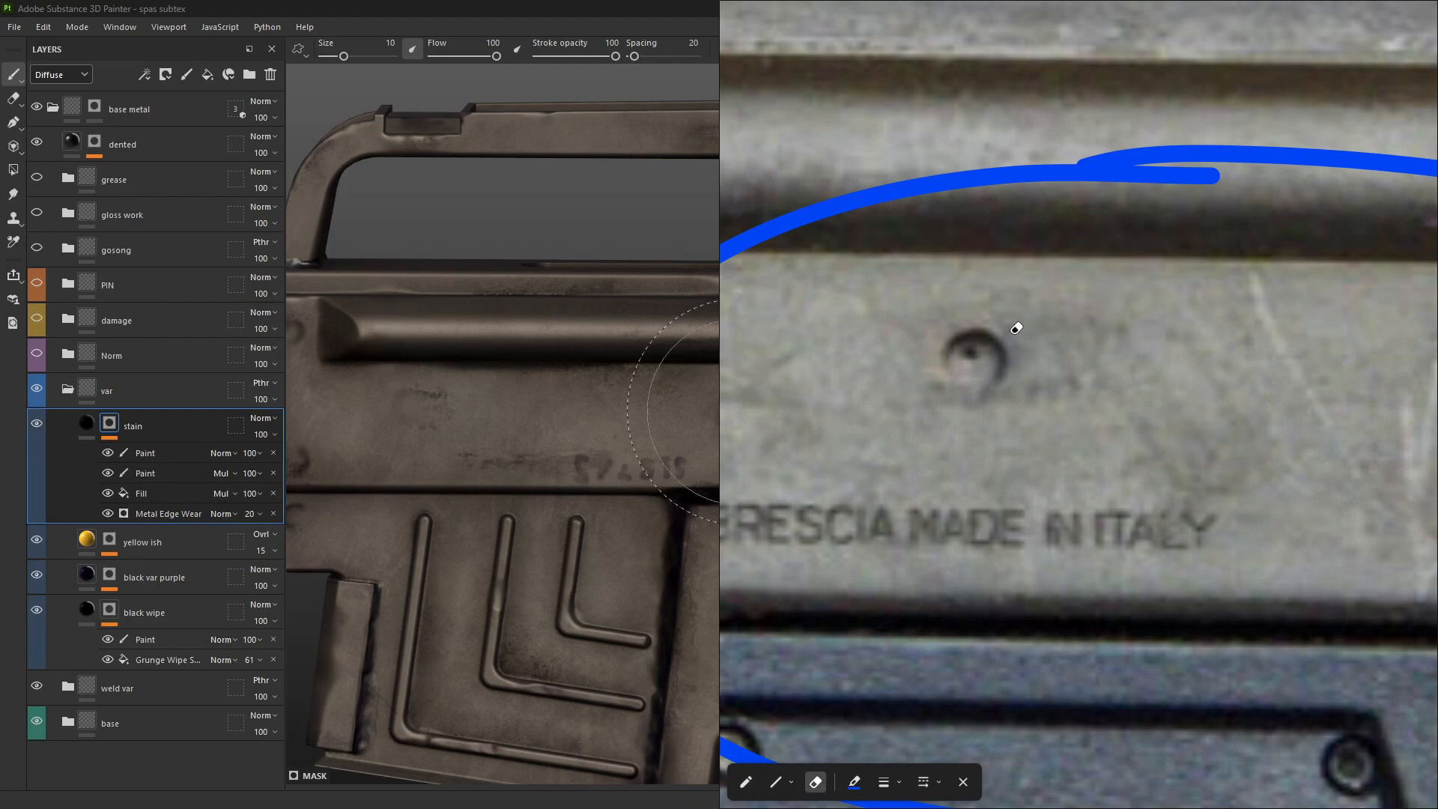
pyautogui.moveTo(996, 336); pyautogui.dragTo(1098, 376)
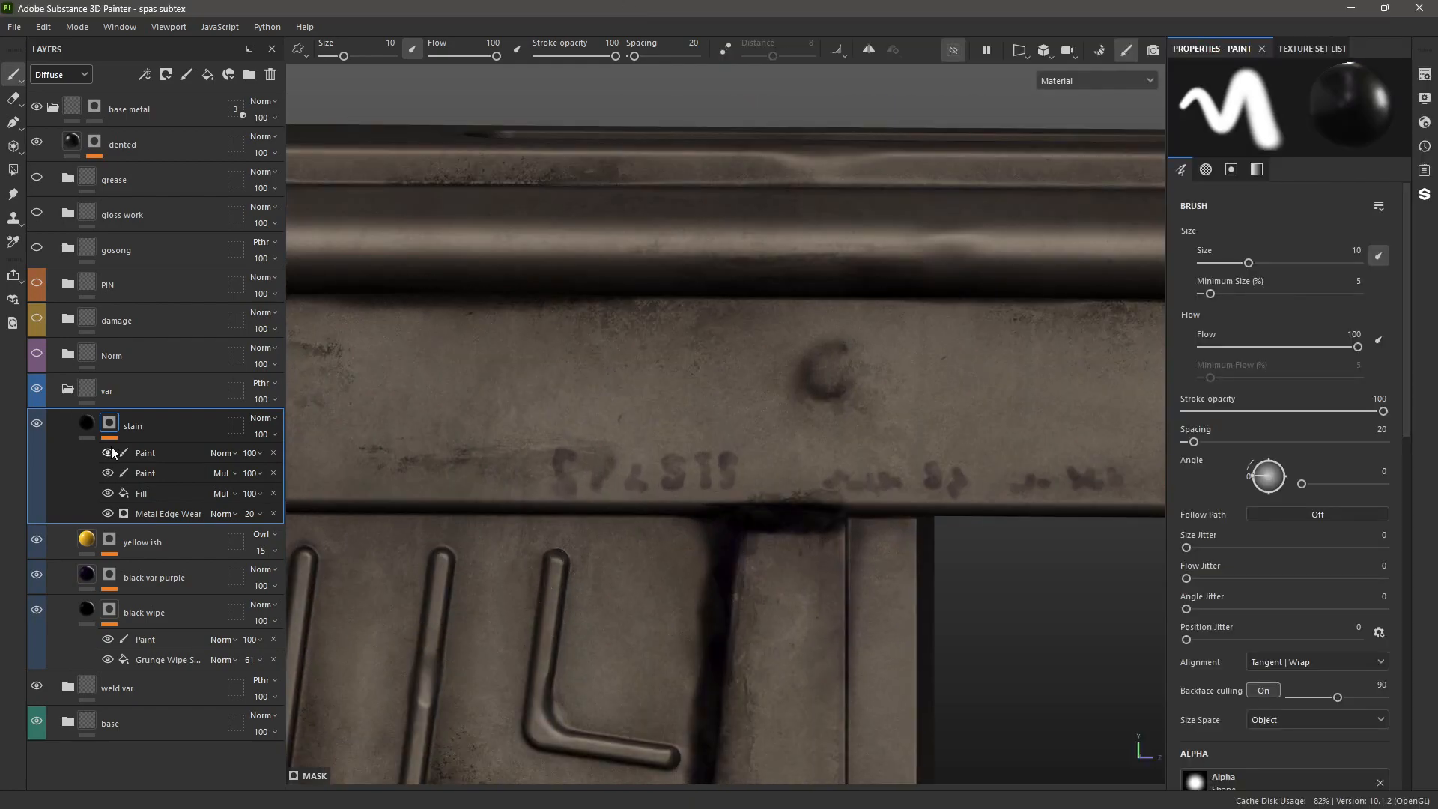
# - View the stain mask with its Fill and both Paint effects hidden, and examine the Metal Edge Wear generator's pattern and parameters
pyautogui.keyDown('alt'); pyautogui.click(111, 422); pyautogui.keyUp('alt')
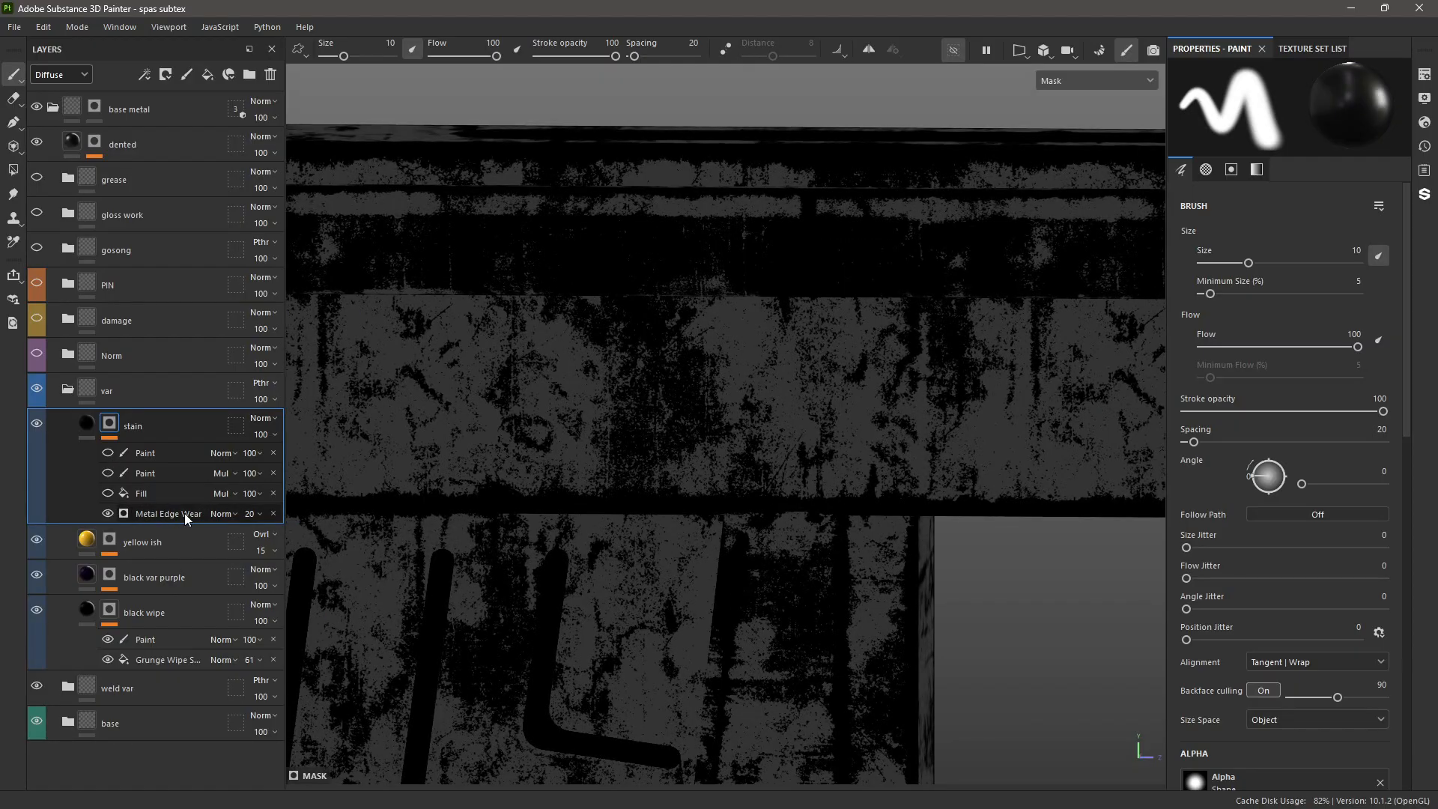
pyautogui.click(185, 514)
pyautogui.scroll(-4, 613, 479)
pyautogui.keyDown('alt'); pyautogui.moveTo(627, 523); pyautogui.dragTo(684, 514); pyautogui.keyUp('alt')
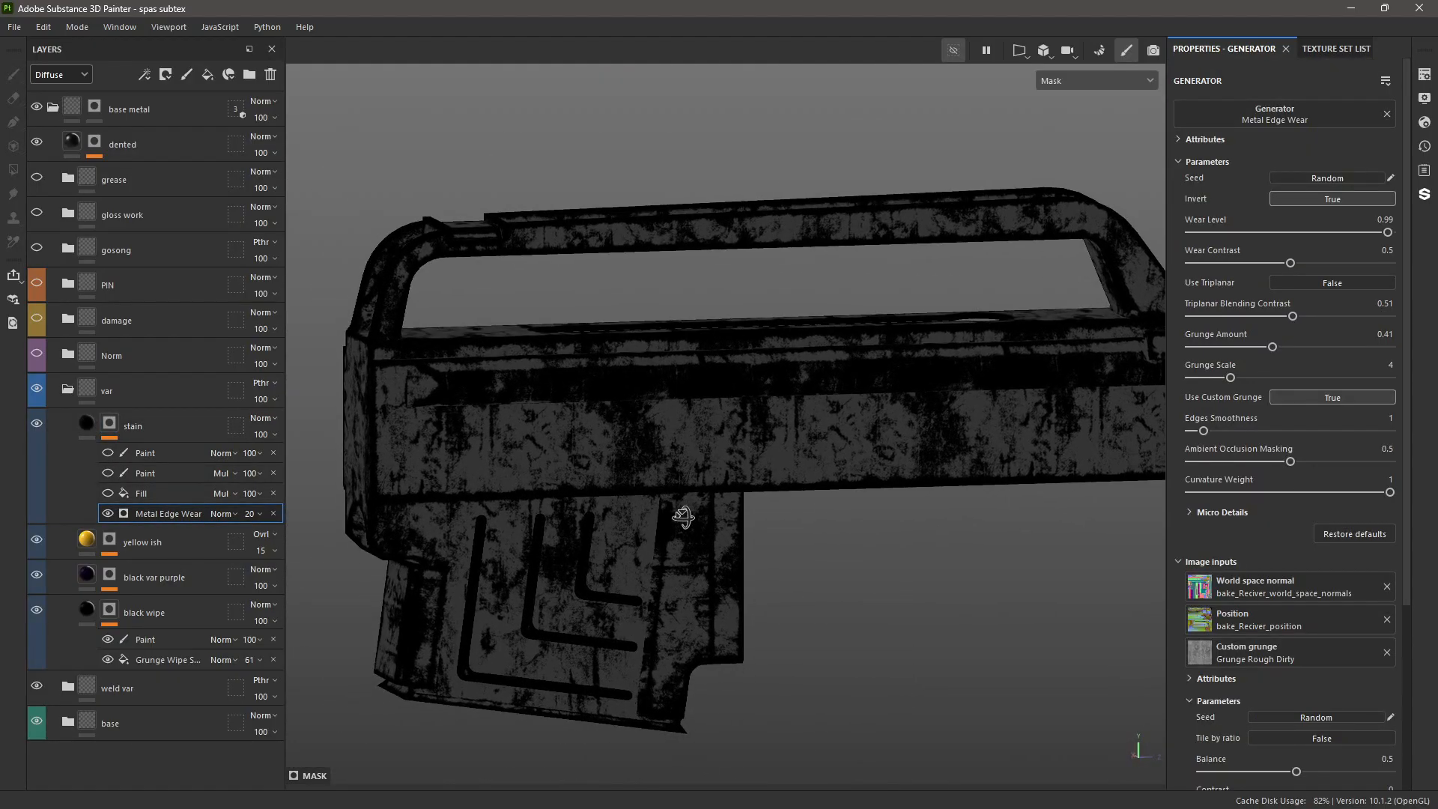
pyautogui.keyDown('alt'); pyautogui.moveTo(816, 497); pyautogui.dragTo(659, 571, button='middle'); pyautogui.keyUp('alt')
pyautogui.scroll(1, 660, 571)
pyautogui.keyDown('alt'); pyautogui.moveTo(477, 518); pyautogui.dragTo(374, 517); pyautogui.keyUp('alt')
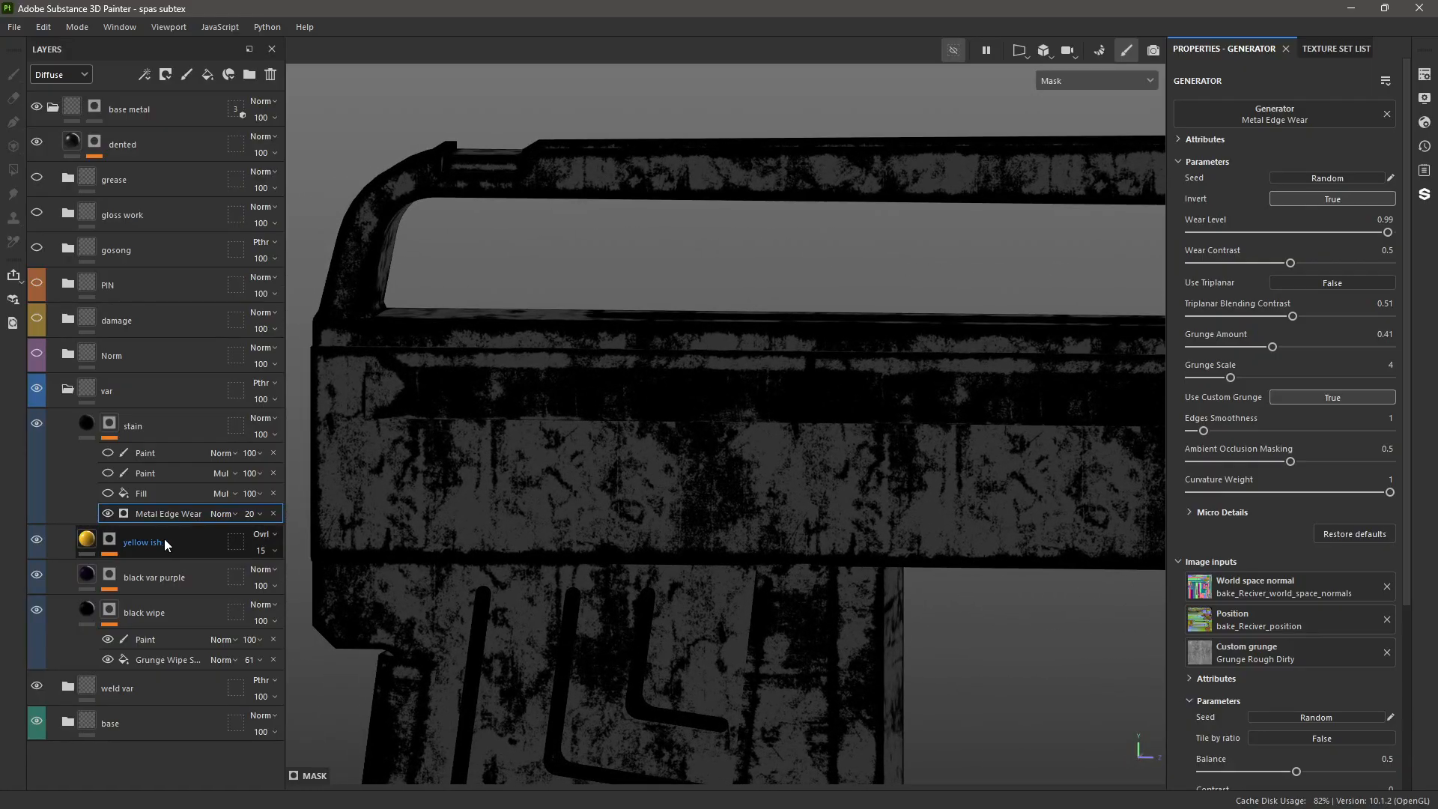
pyautogui.scroll(-3, 1228, 564)
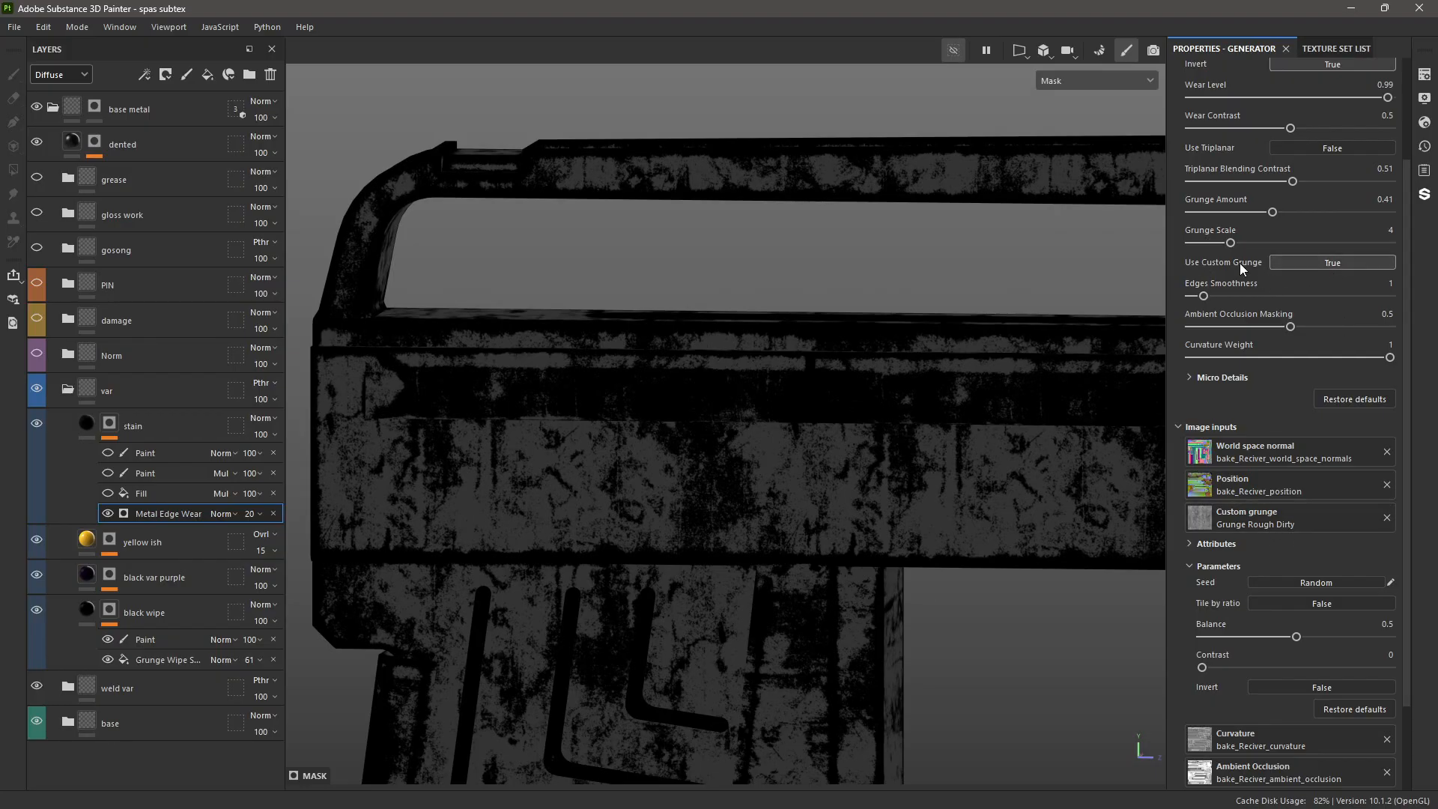
# - Show the stain mask's Fill effect again and examine how its tri-planar MRZ_MP-V3_Stain_01 grayscale breaks up the mask
pyautogui.click(108, 494)
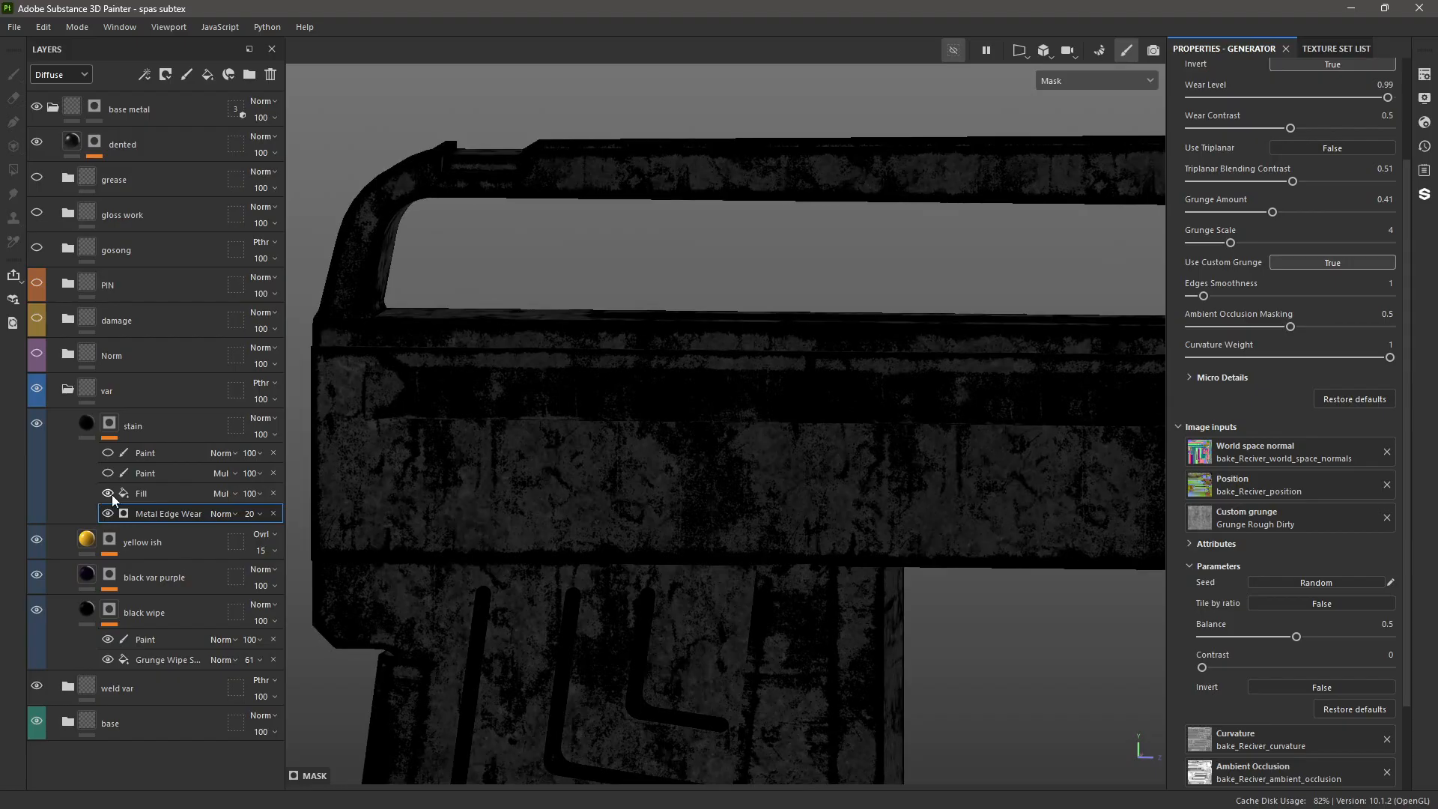
pyautogui.click(129, 493)
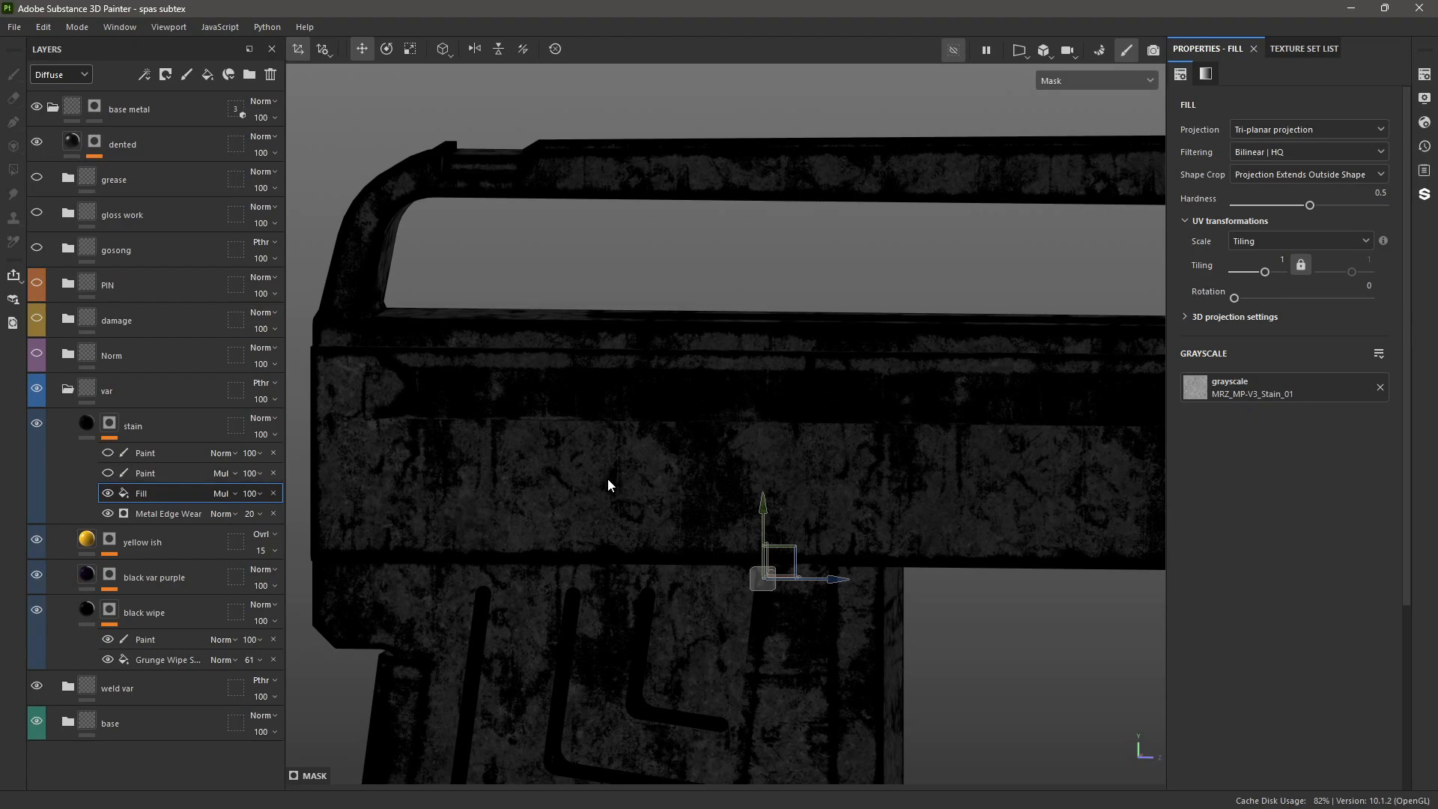
pyautogui.scroll(-3, 749, 422)
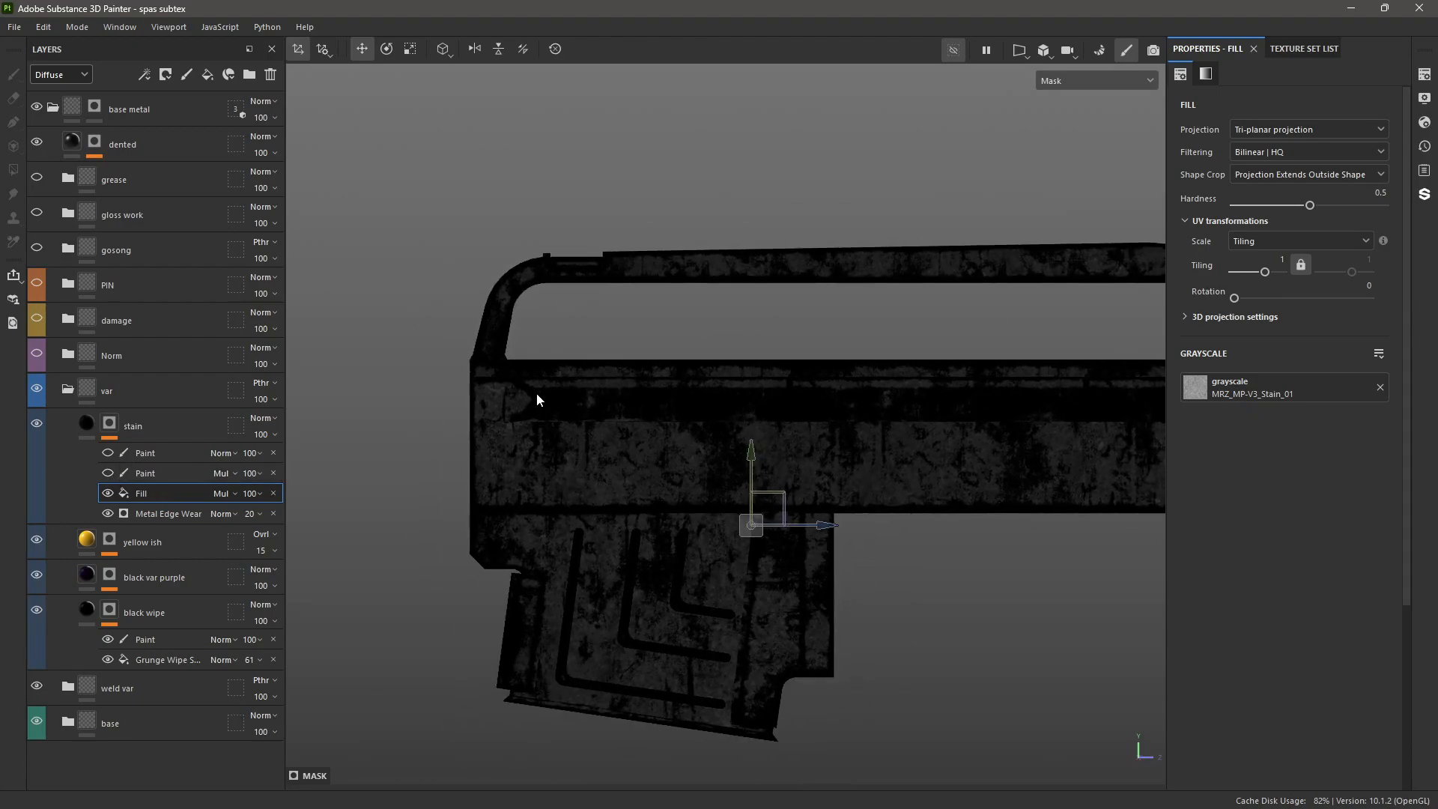
pyautogui.scroll(2, 719, 390)
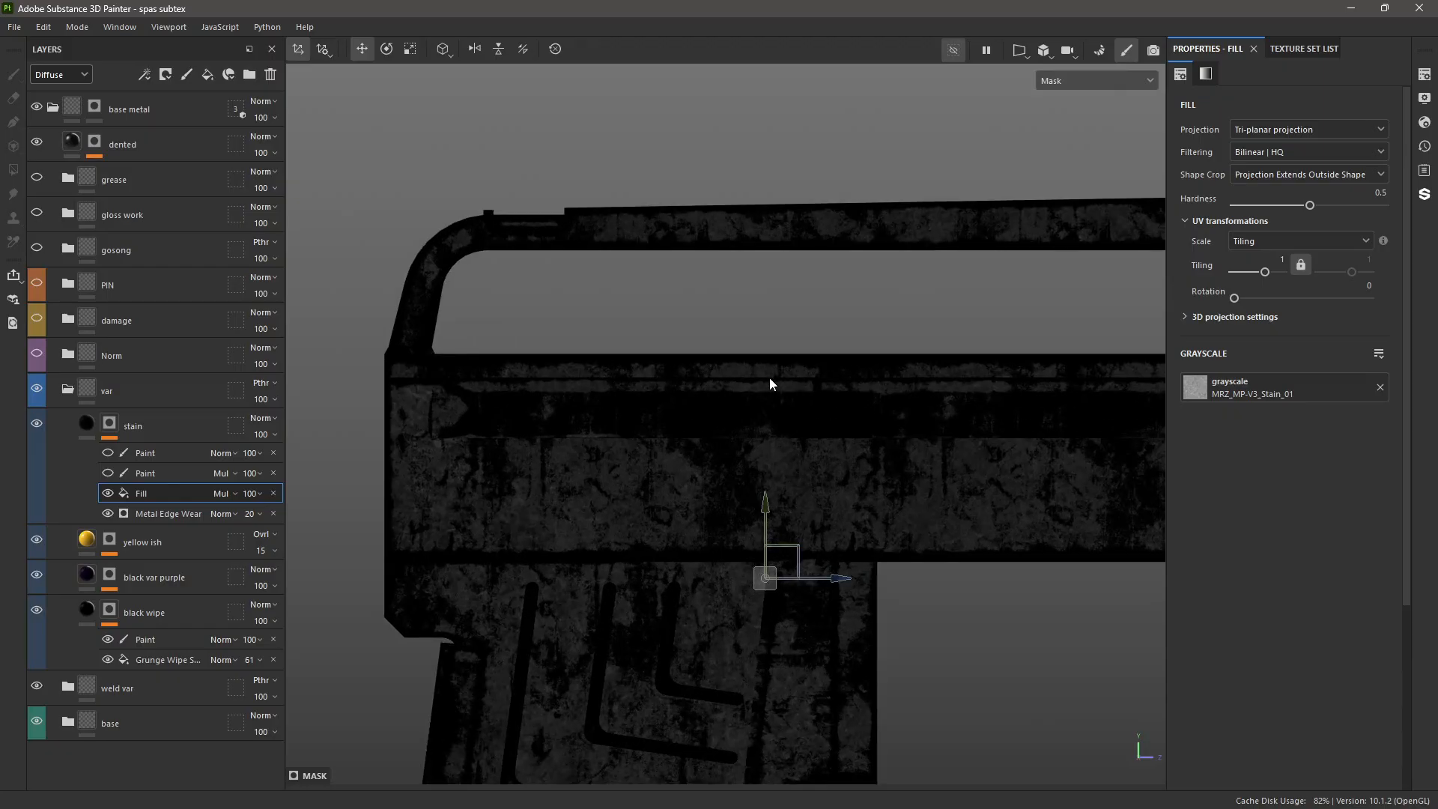
# - Show the stain mask's two Paint effects again and examine the painted stain areas across the receiver
pyautogui.click(109, 473)
pyautogui.click(151, 471)
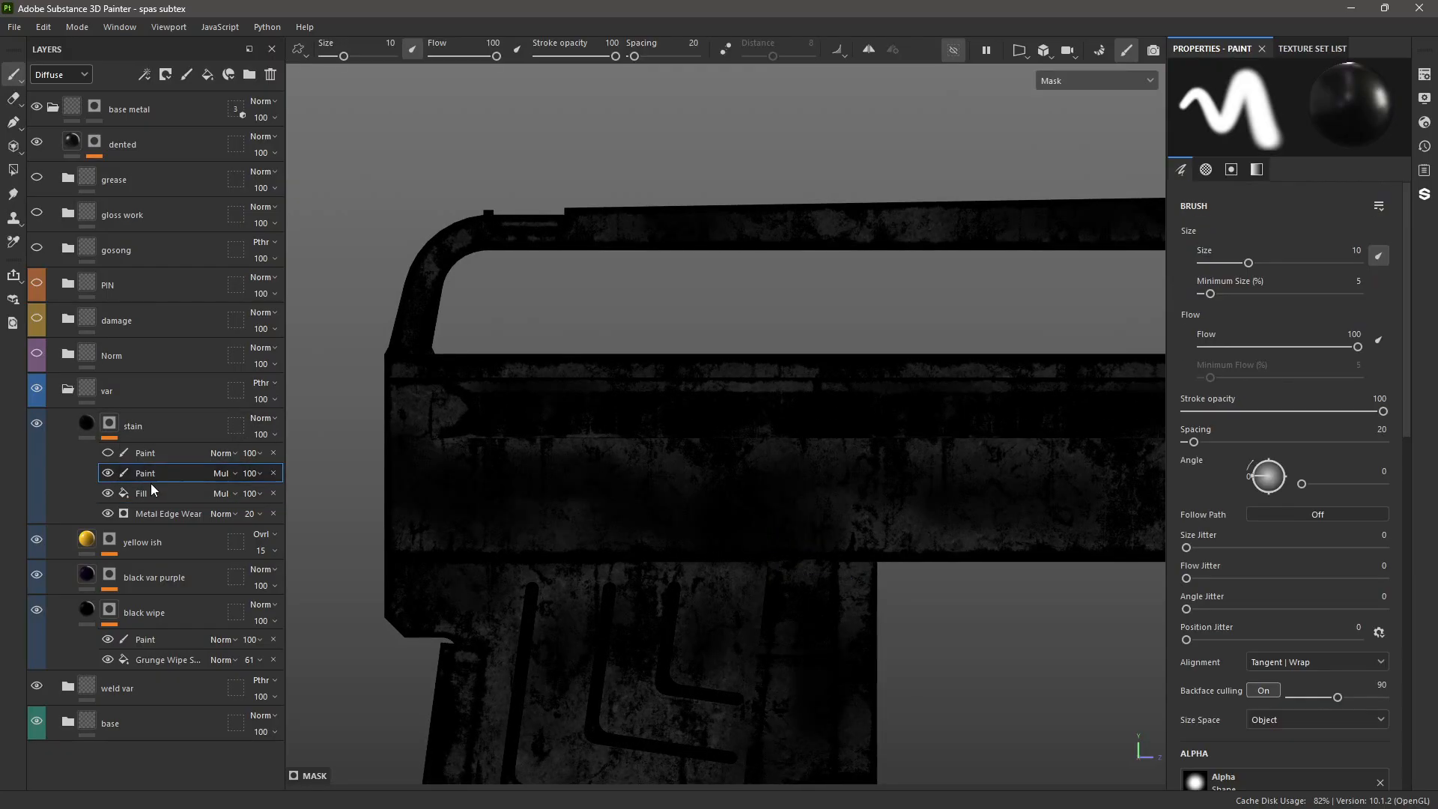
pyautogui.press('f')
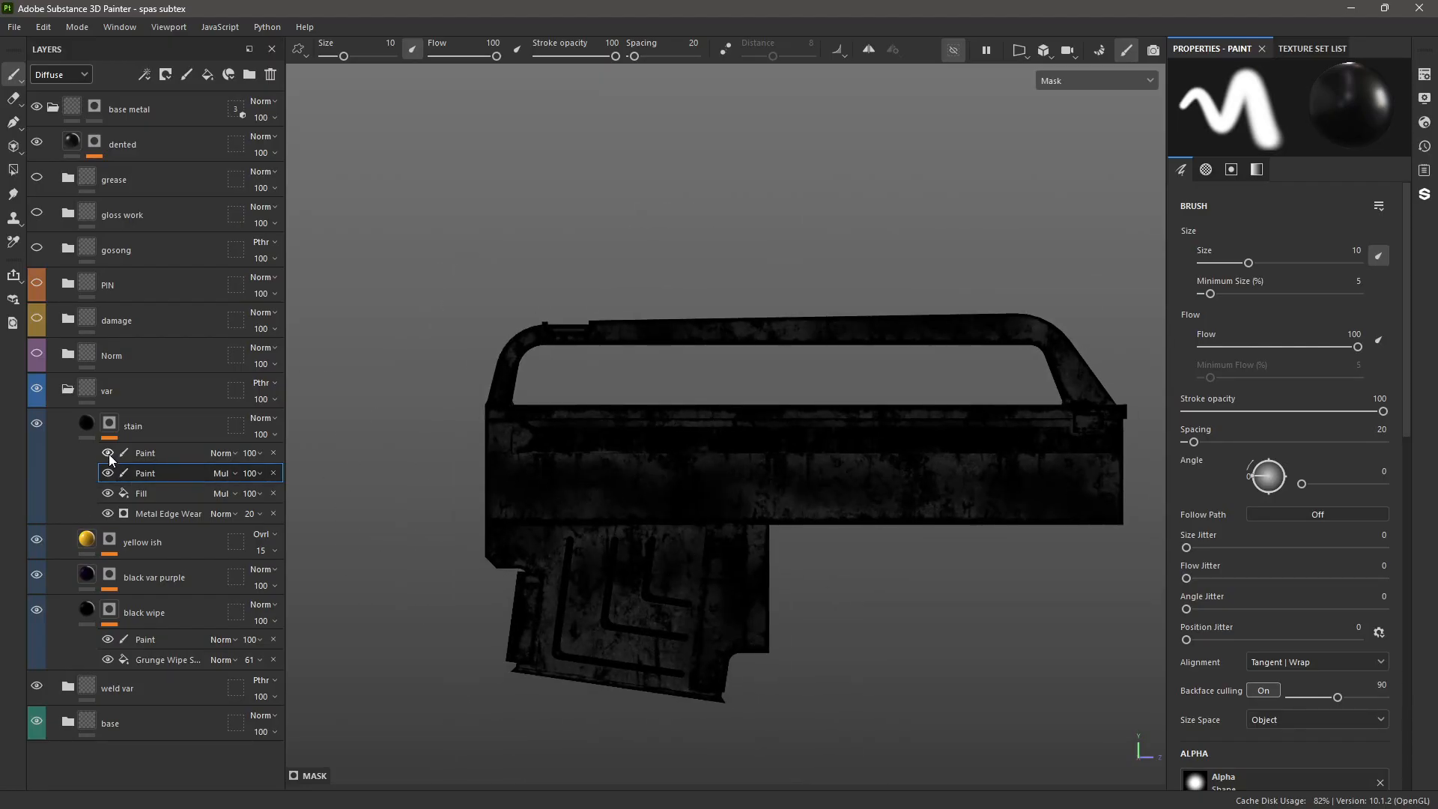
pyautogui.scroll(5, 763, 486)
pyautogui.keyDown('alt'); pyautogui.moveTo(1032, 394); pyautogui.dragTo(709, 447, button='middle'); pyautogui.keyUp('alt')
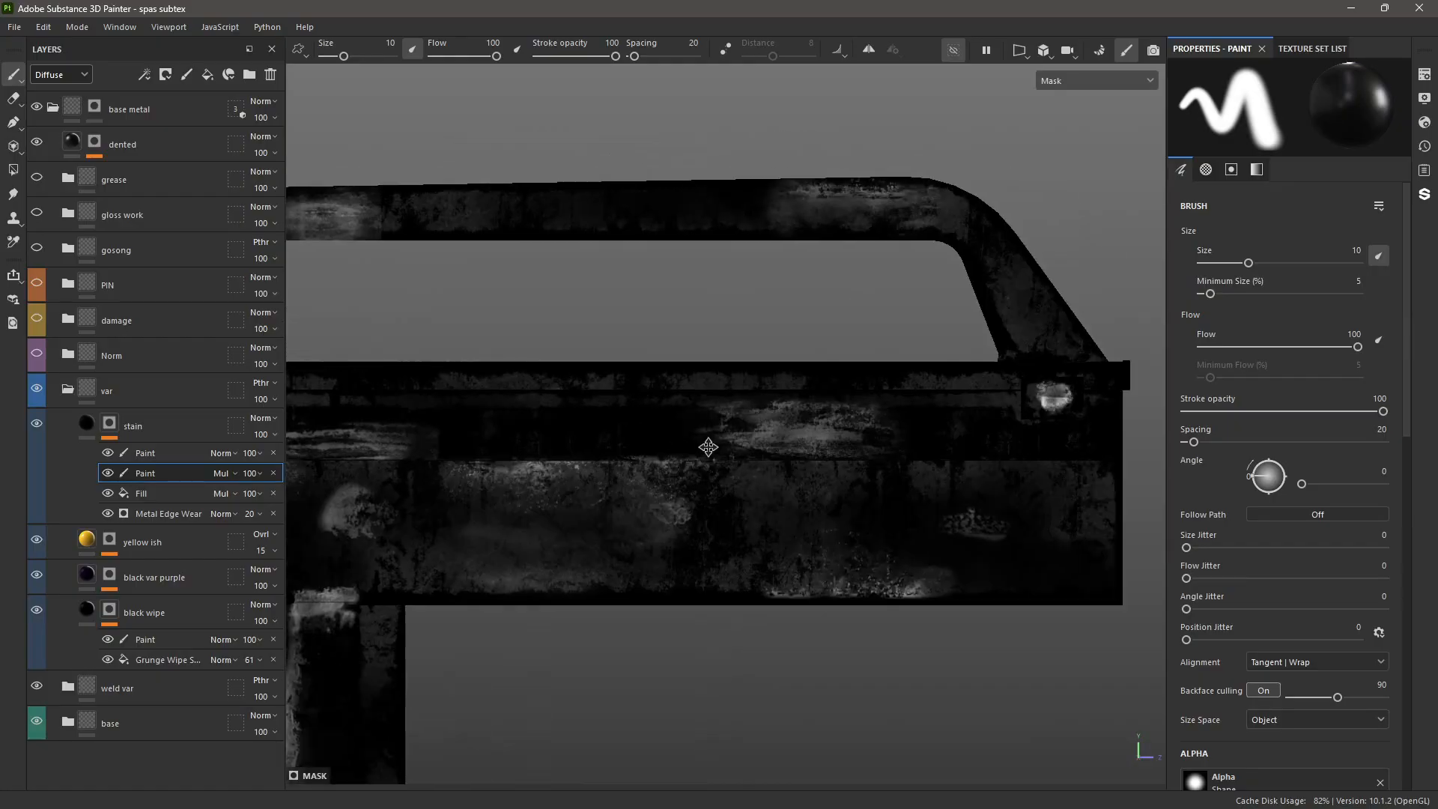
pyautogui.scroll(3, 709, 447)
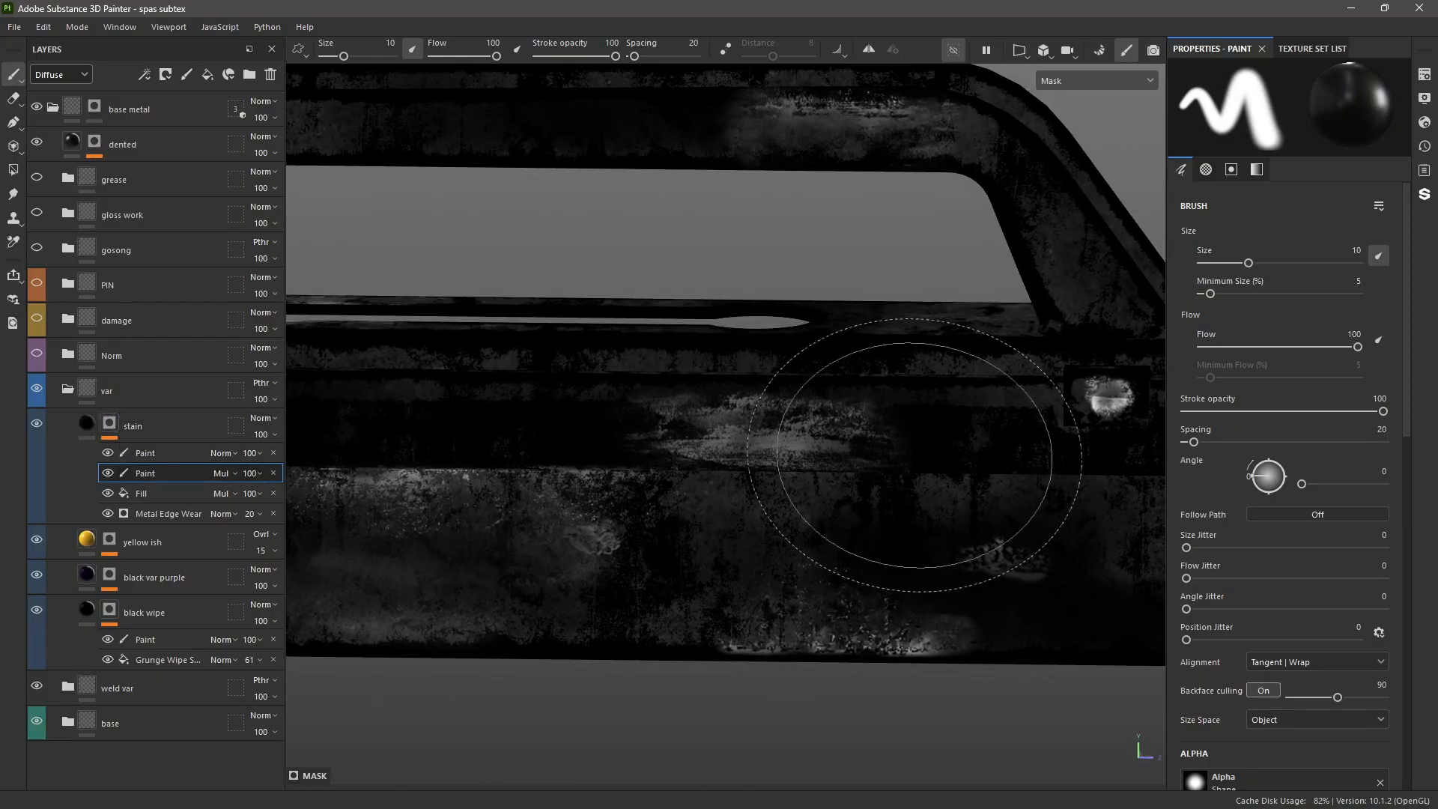
# - Return to the material view, select the stain mask's upper Paint effect, and check the stains along the receiver
pyautogui.press('m')
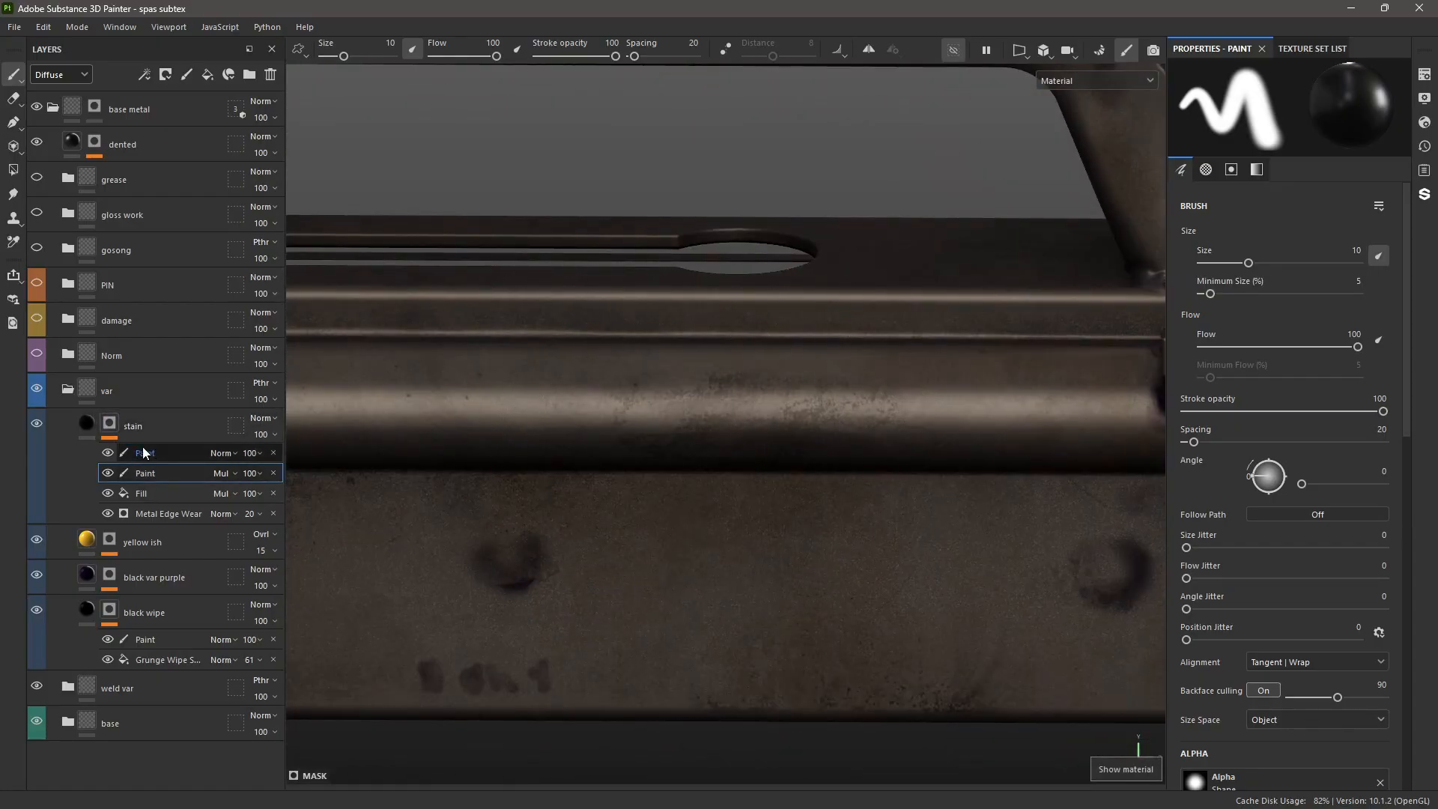
pyautogui.click(144, 454)
pyautogui.scroll(-4, 674, 459)
pyautogui.keyDown('alt'); pyautogui.moveTo(482, 449); pyautogui.dragTo(812, 434, button='middle'); pyautogui.keyUp('alt')
pyautogui.keyDown('alt'); pyautogui.moveTo(547, 475); pyautogui.dragTo(547, 413); pyautogui.keyUp('alt')
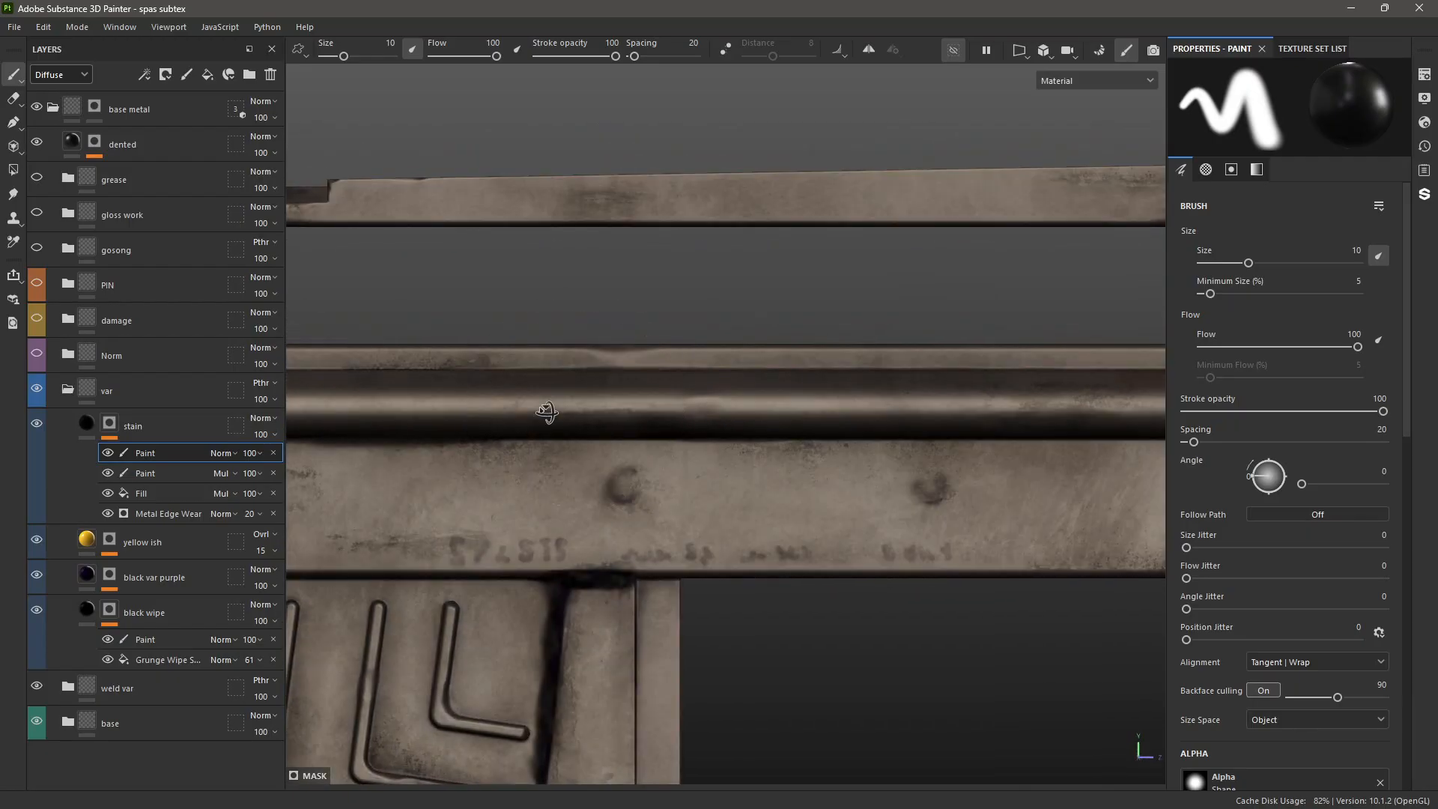
# - Select the stain layer's fill, collapse the var folder, and show and expand the Norm folder
pyautogui.click(84, 424)
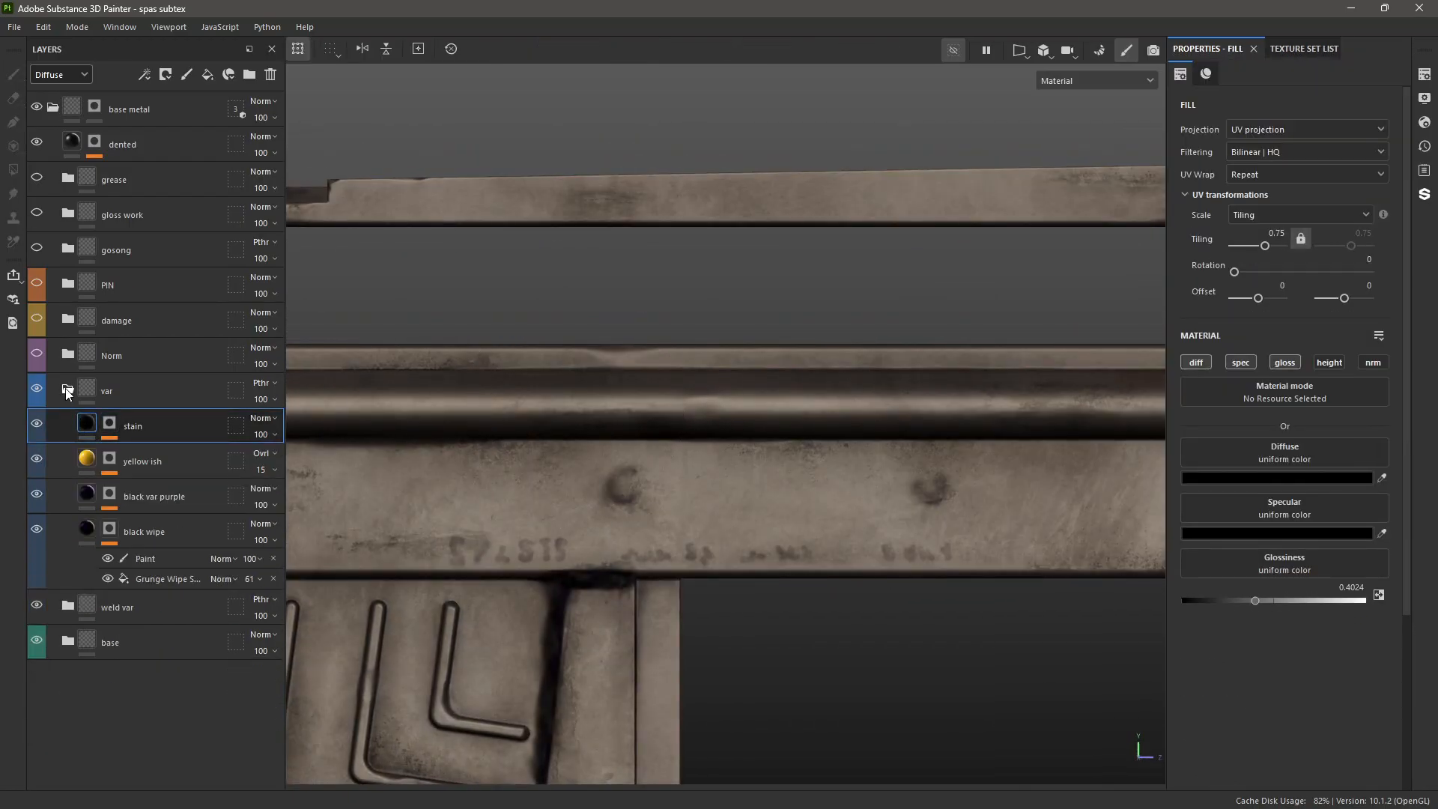
pyautogui.click(67, 390)
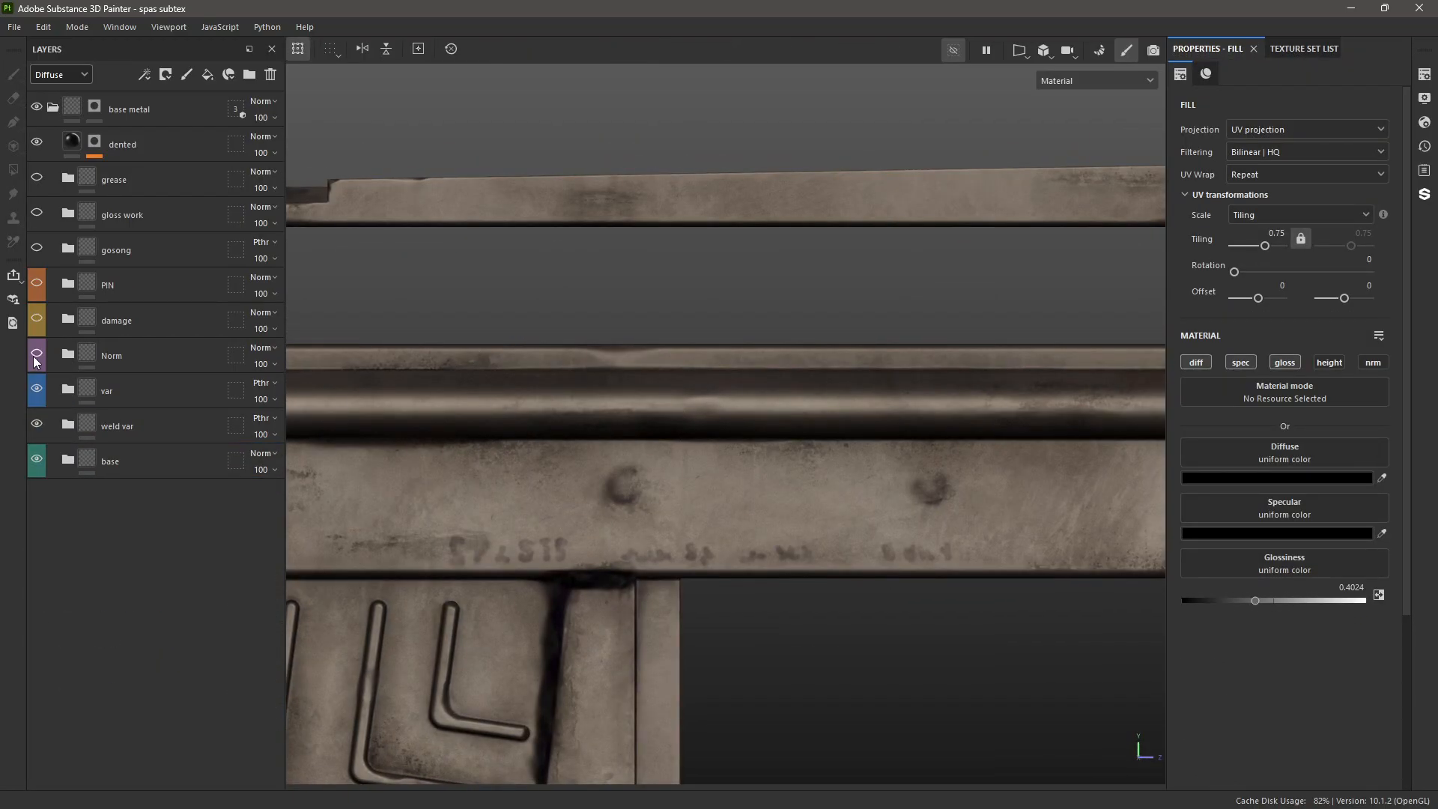
pyautogui.click(36, 353)
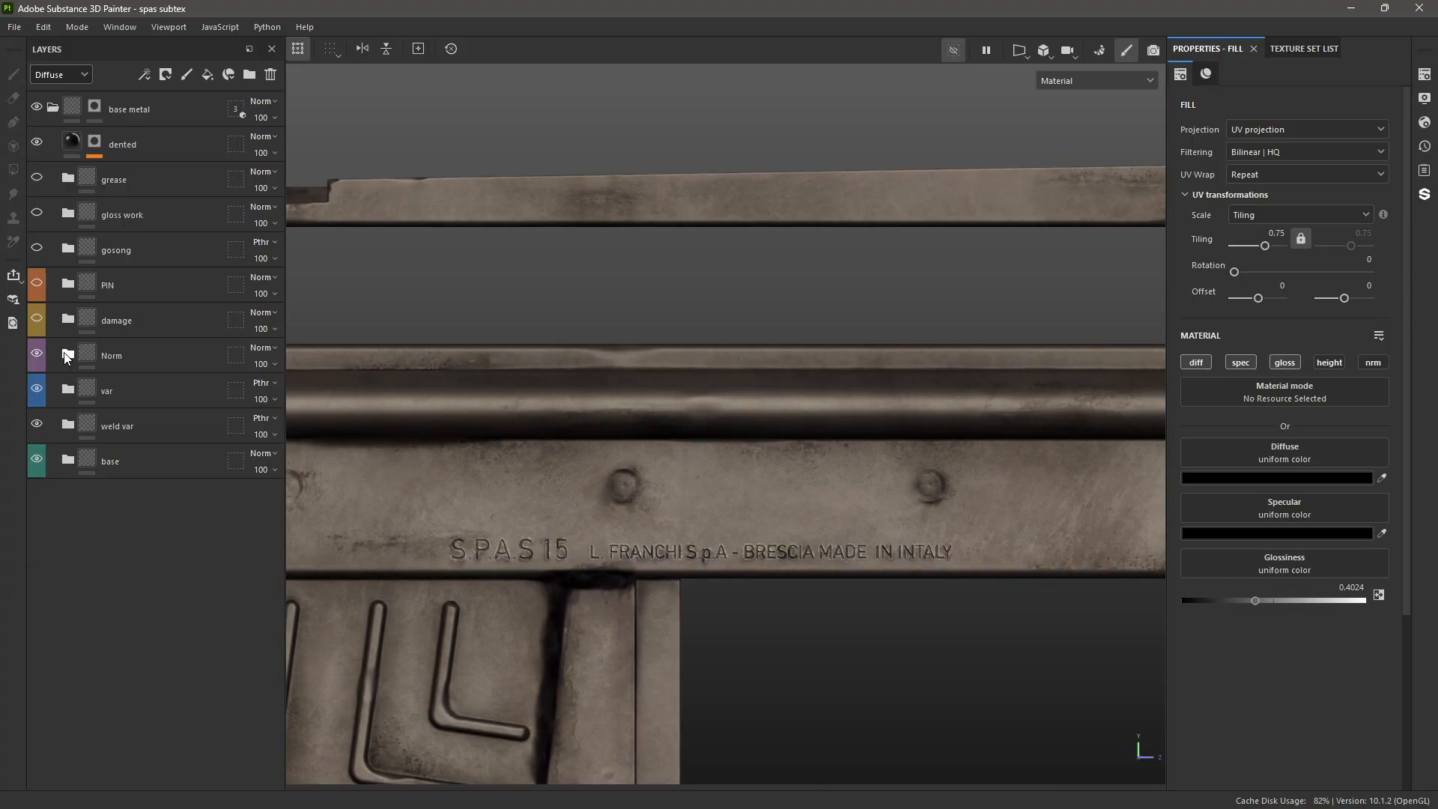
pyautogui.click(66, 356)
# - Select Plastic - Old Computer, hide all other layers and subfolders in the Norm folder, and inspect its grain on the receiver
pyautogui.click(139, 599)
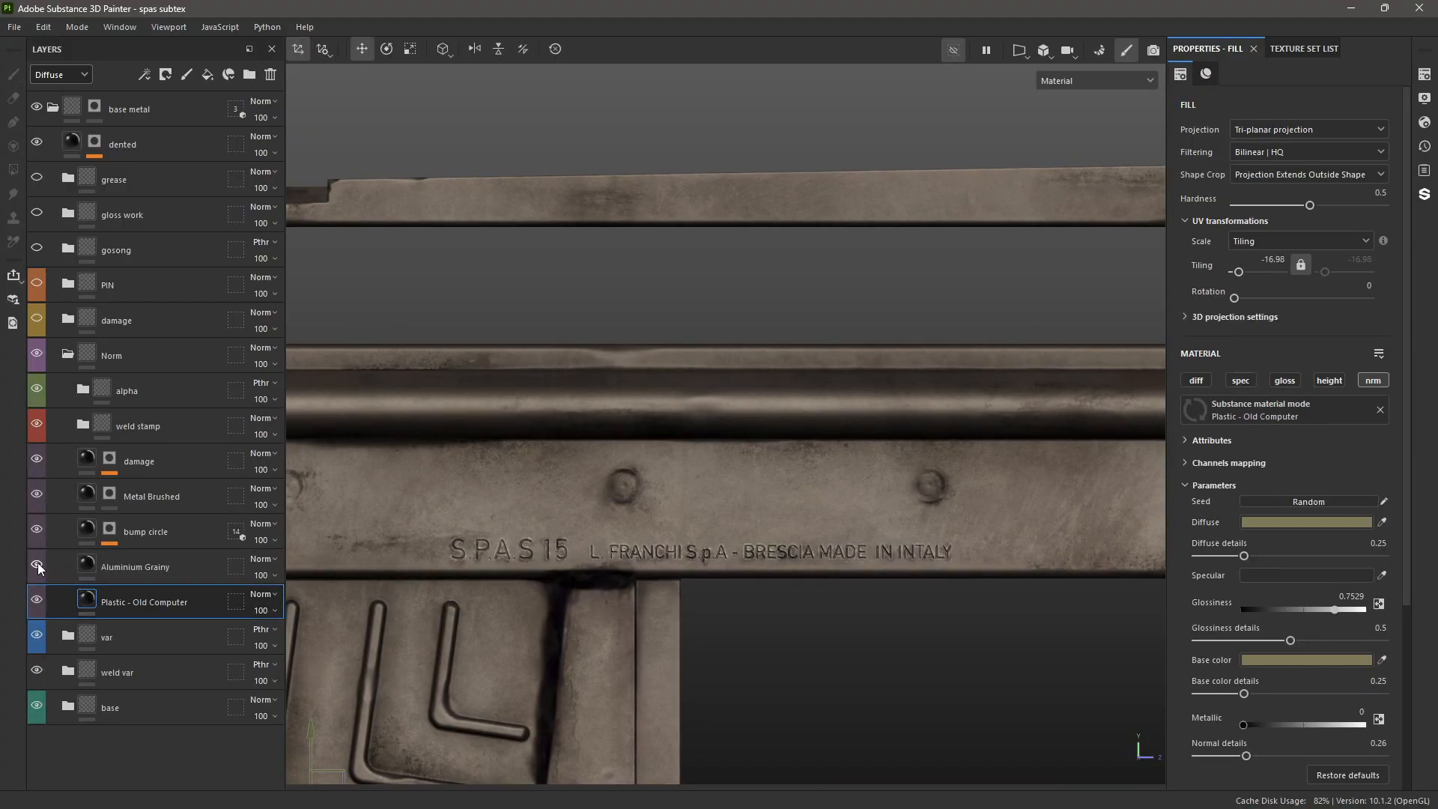
pyautogui.keyDown('alt'); pyautogui.moveTo(573, 500); pyautogui.dragTo(861, 412, button='middle'); pyautogui.keyUp('alt')
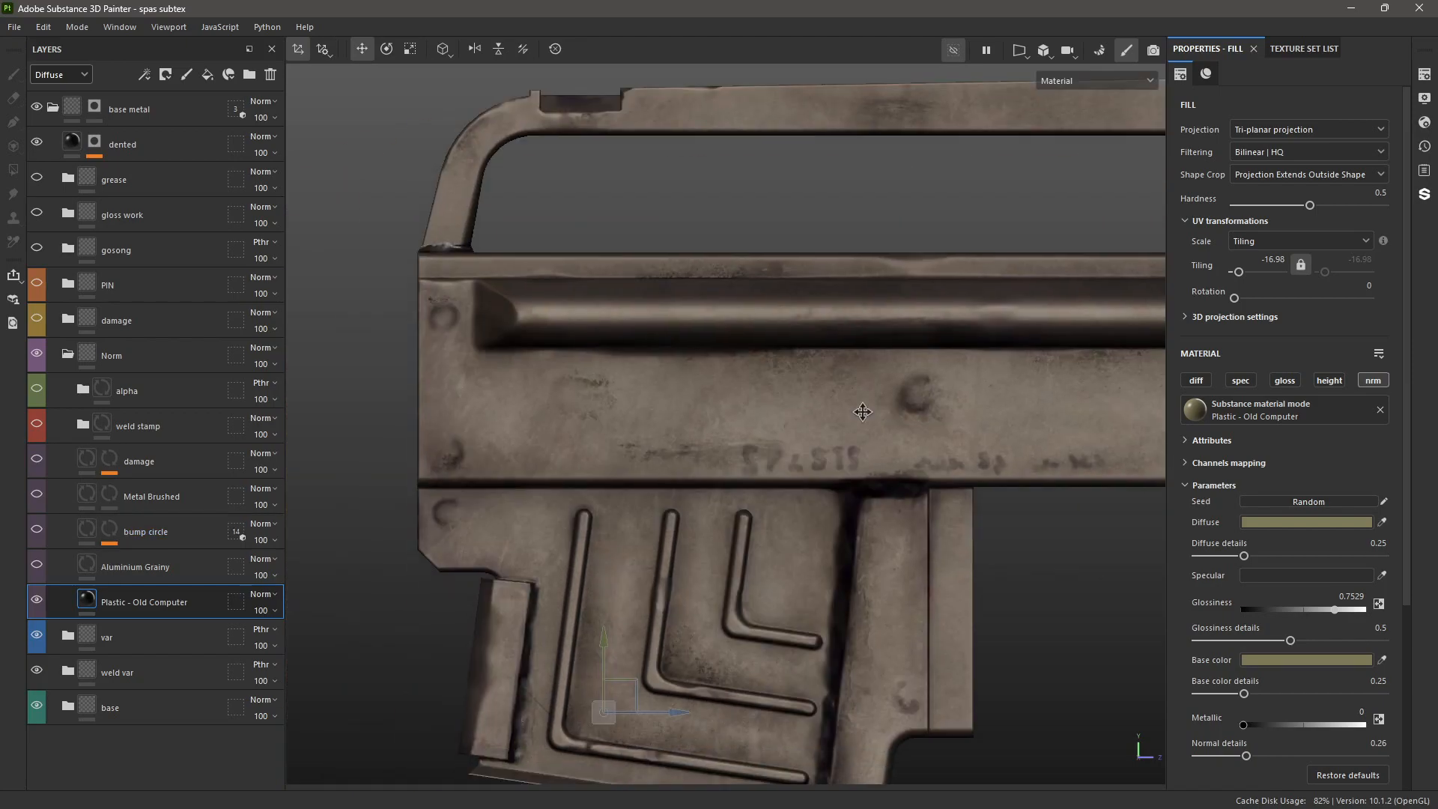
pyautogui.scroll(3, 860, 412)
pyautogui.scroll(5, 680, 382)
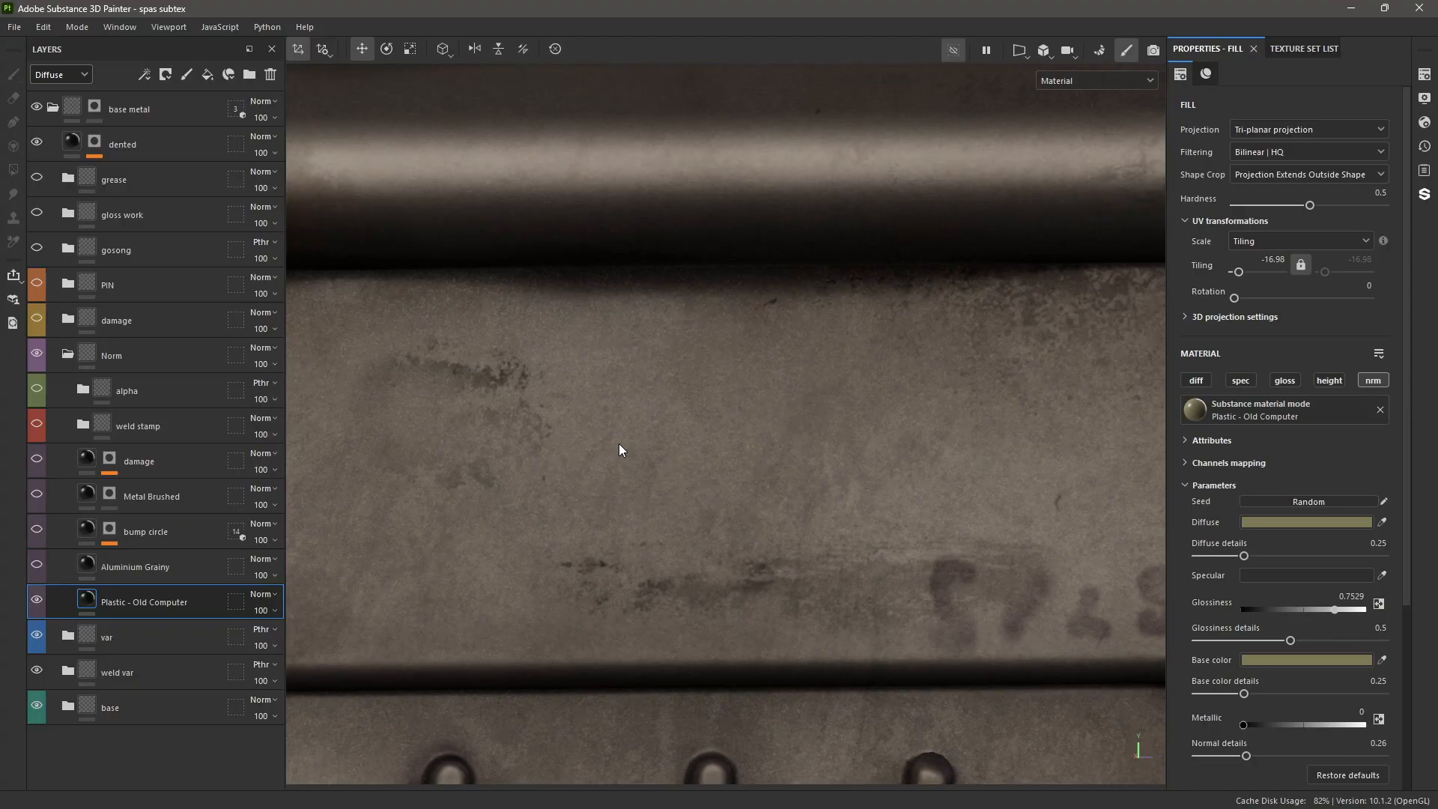
pyautogui.scroll(-2, 618, 444)
pyautogui.keyDown('alt'); pyautogui.moveTo(580, 451); pyautogui.dragTo(605, 365); pyautogui.keyUp('alt')
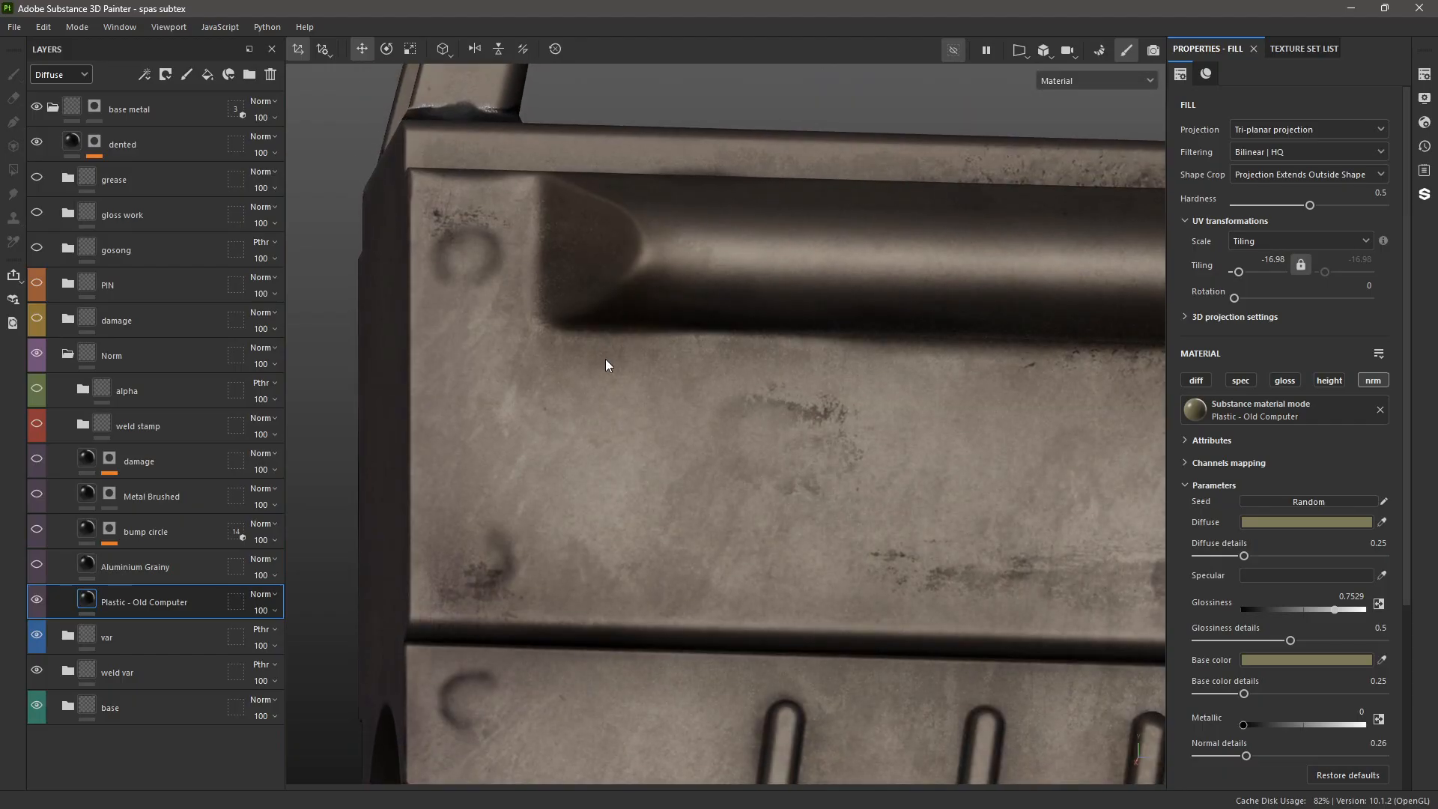
# - Show and select the Aluminium Grainy layer, and inspect its normal detail on the receiver
pyautogui.click(124, 561)
pyautogui.keyDown('alt'); pyautogui.moveTo(758, 497); pyautogui.dragTo(535, 456, button='middle'); pyautogui.keyUp('alt')
pyautogui.keyDown('alt'); pyautogui.moveTo(535, 456); pyautogui.dragTo(547, 520); pyautogui.keyUp('alt')
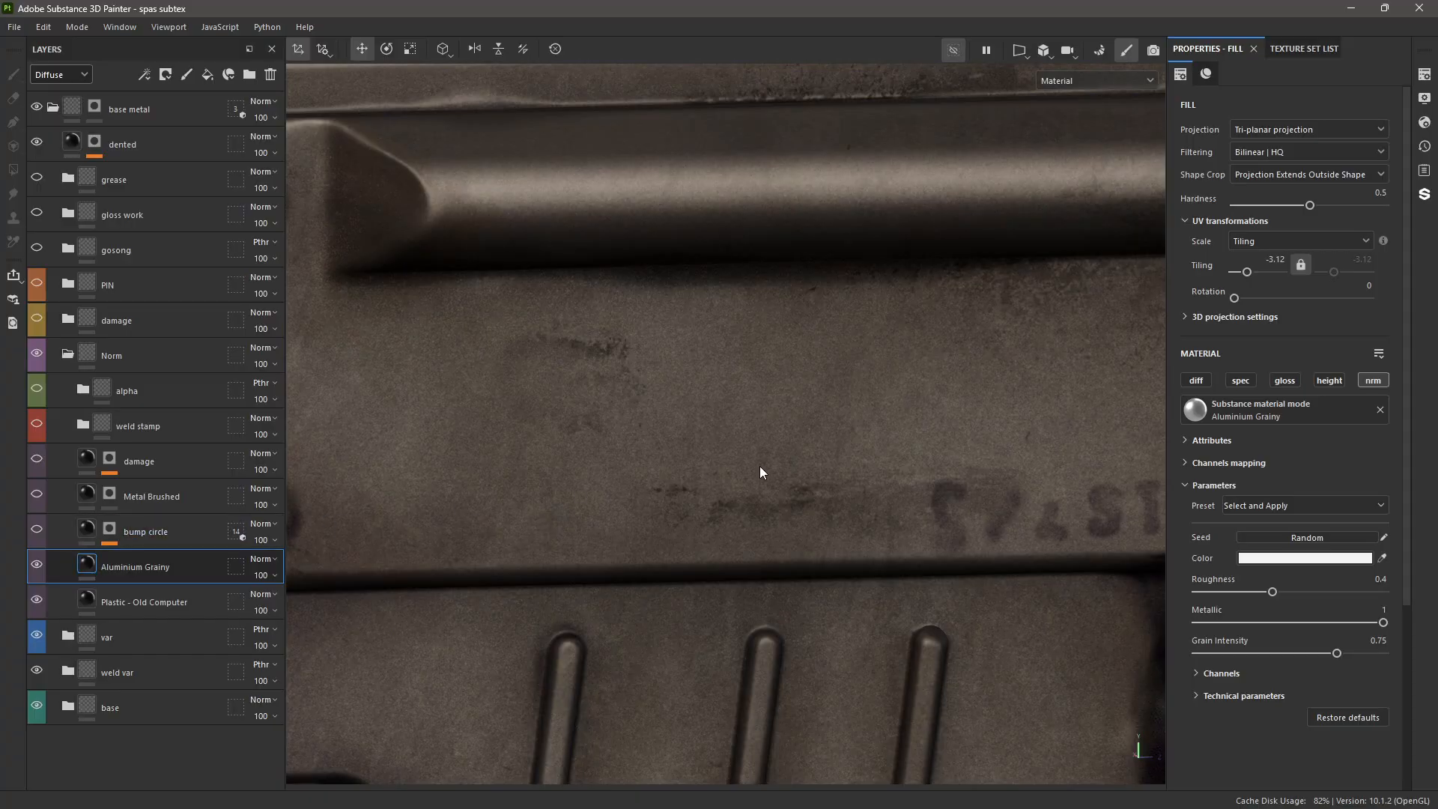
pyautogui.scroll(-3, 591, 488)
pyautogui.scroll(3, 821, 471)
pyautogui.keyDown('alt'); pyautogui.moveTo(821, 471); pyautogui.dragTo(626, 496, button='middle'); pyautogui.keyUp('alt')
pyautogui.moveTo(625, 496)
pyautogui.keyDown('alt'); pyautogui.mouseDown()
pyautogui.moveTo(639, 443)
pyautogui.moveTo(616, 513)
pyautogui.mouseUp(); pyautogui.keyUp('alt')
pyautogui.keyDown('alt'); pyautogui.moveTo(428, 516); pyautogui.dragTo(574, 502, button='middle'); pyautogui.keyUp('alt')
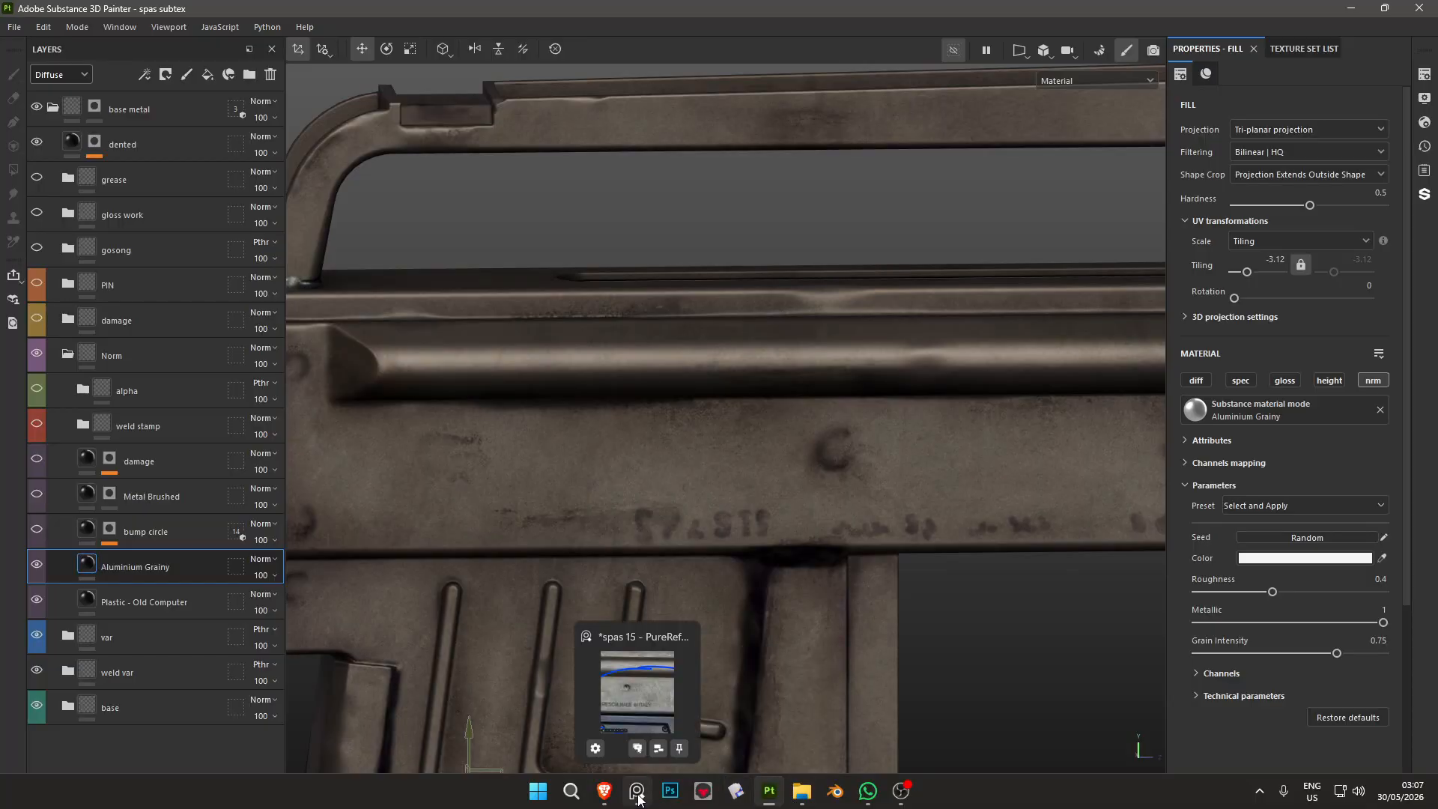
# - Switch to PureRef, examine the receiver's metal surface and weld marks in the SPAS 15 reference photos, and return to Substance 3D Painter
pyautogui.click(638, 799)
pyautogui.scroll(-5, 1074, 433)
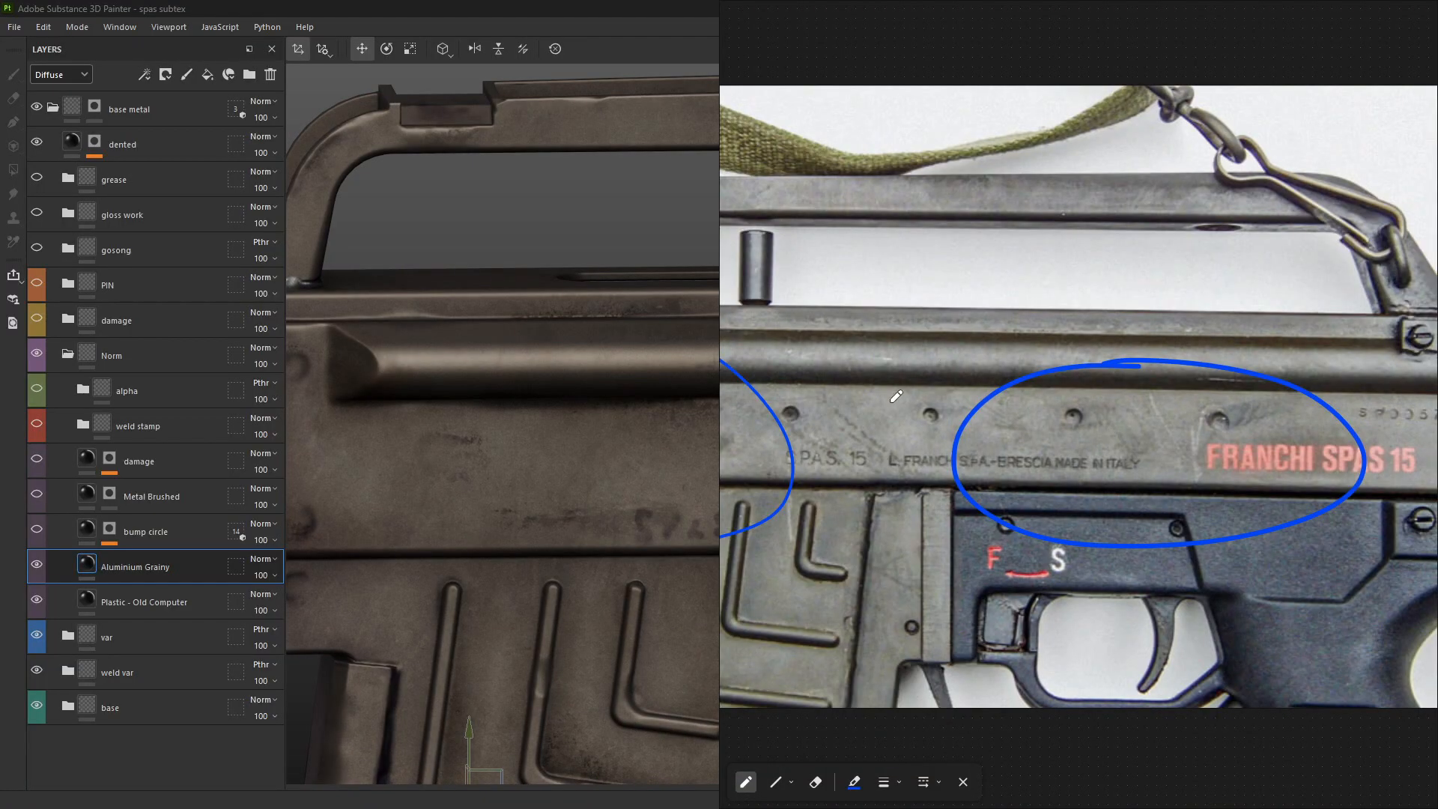
pyautogui.scroll(-3, 894, 399)
pyautogui.scroll(-3, 874, 485)
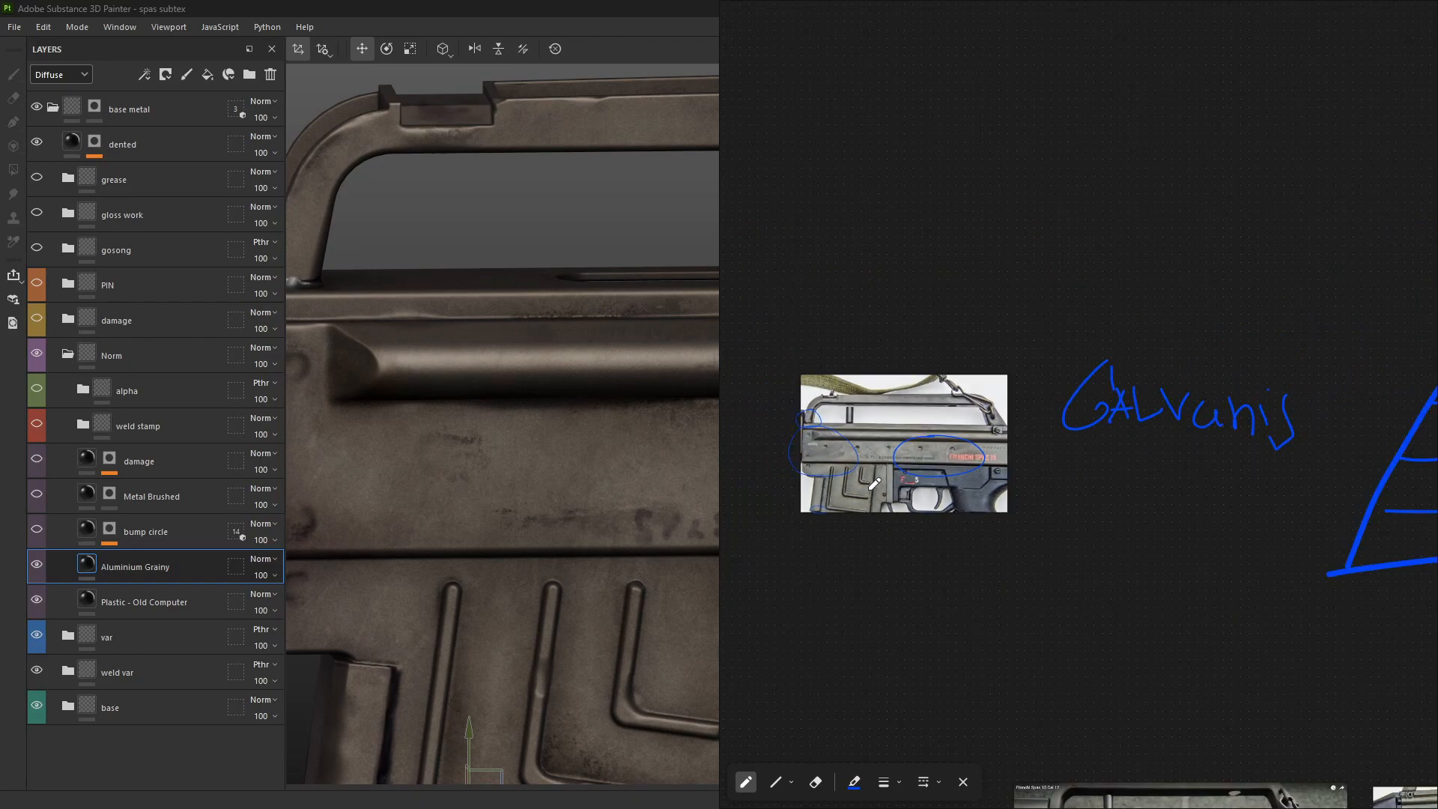
pyautogui.scroll(-5, 873, 375)
pyautogui.scroll(3, 952, 552)
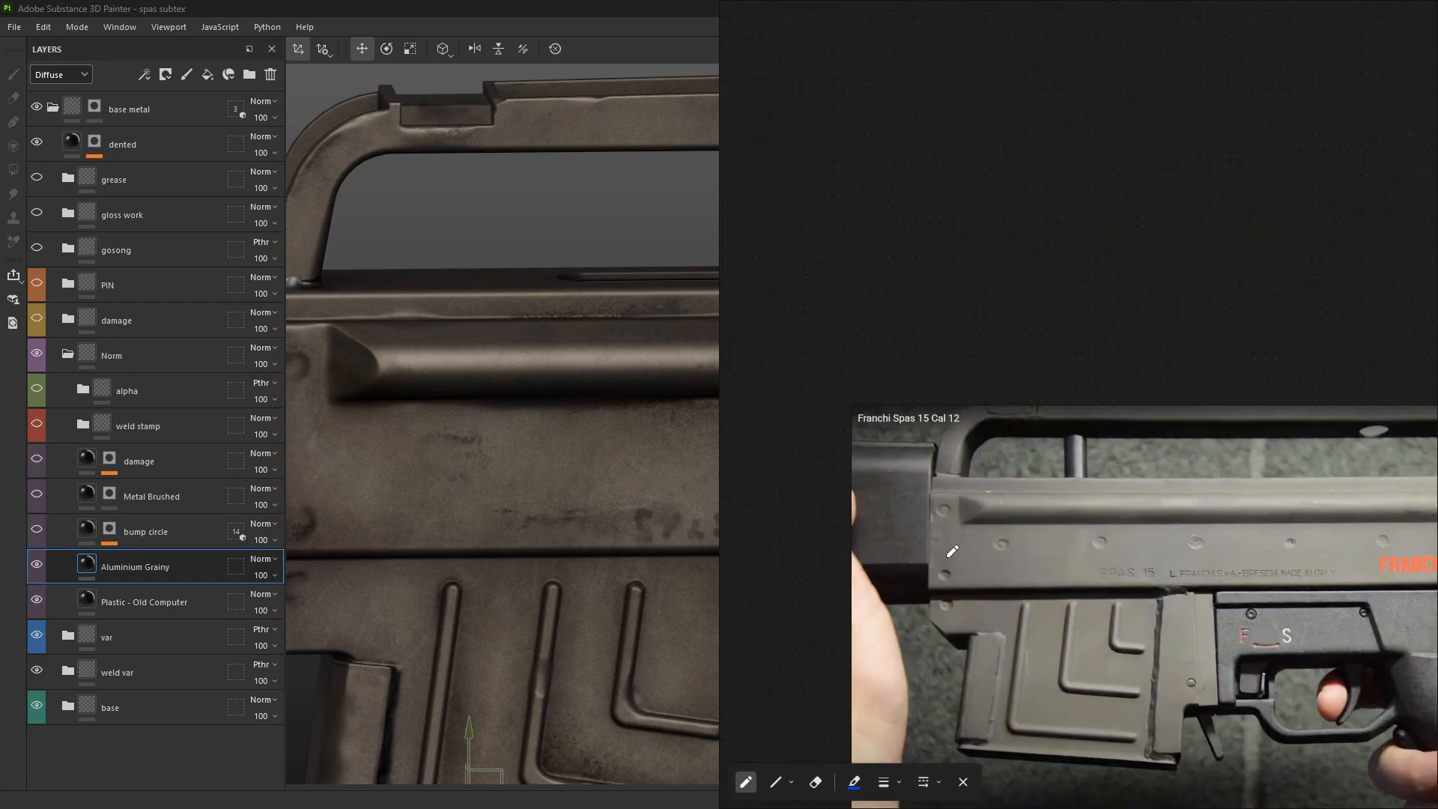
pyautogui.scroll(-3, 975, 535)
pyautogui.scroll(-1, 1198, 533)
pyautogui.scroll(3, 1285, 495)
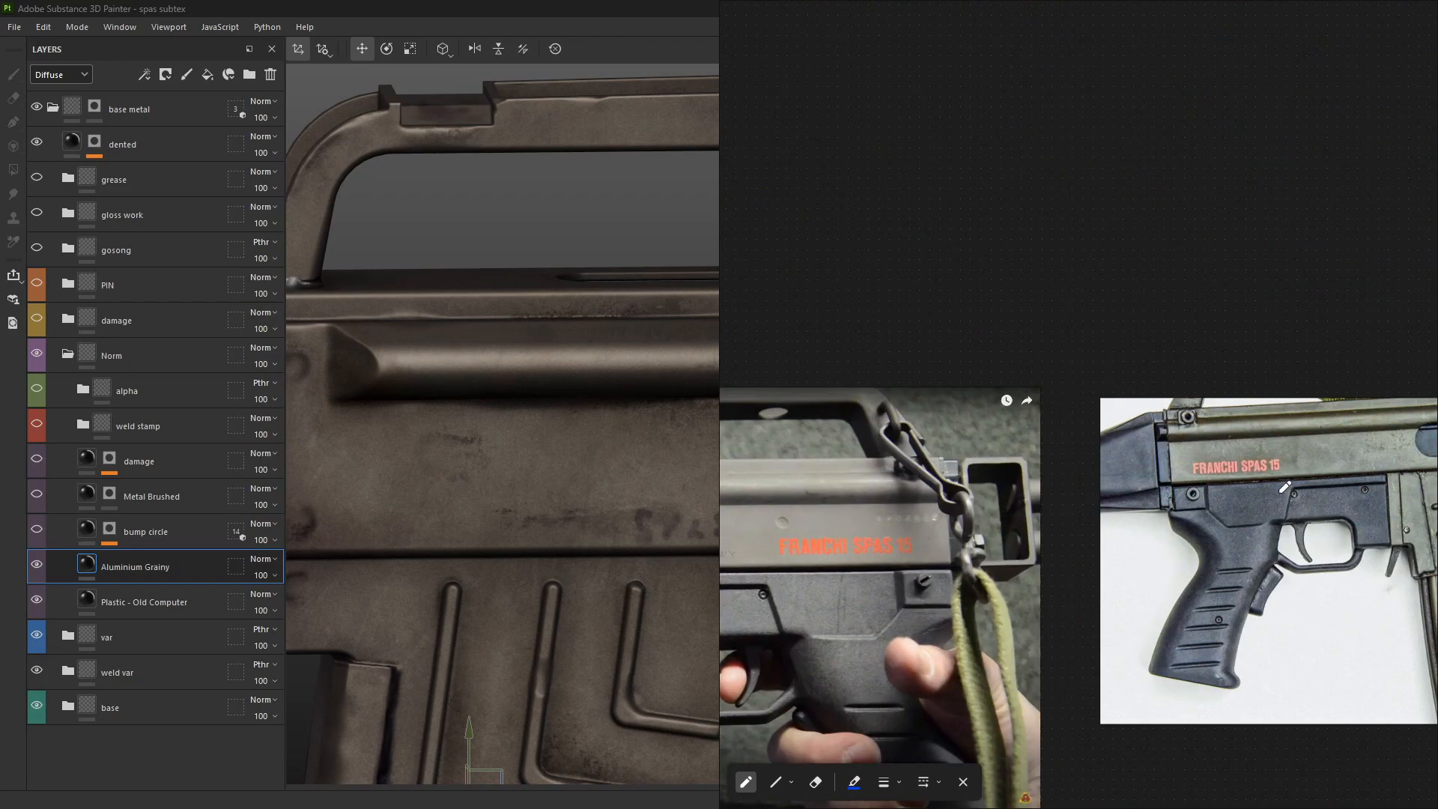
pyautogui.scroll(-3, 1337, 477)
pyautogui.scroll(-2, 1131, 516)
pyautogui.scroll(5, 1142, 459)
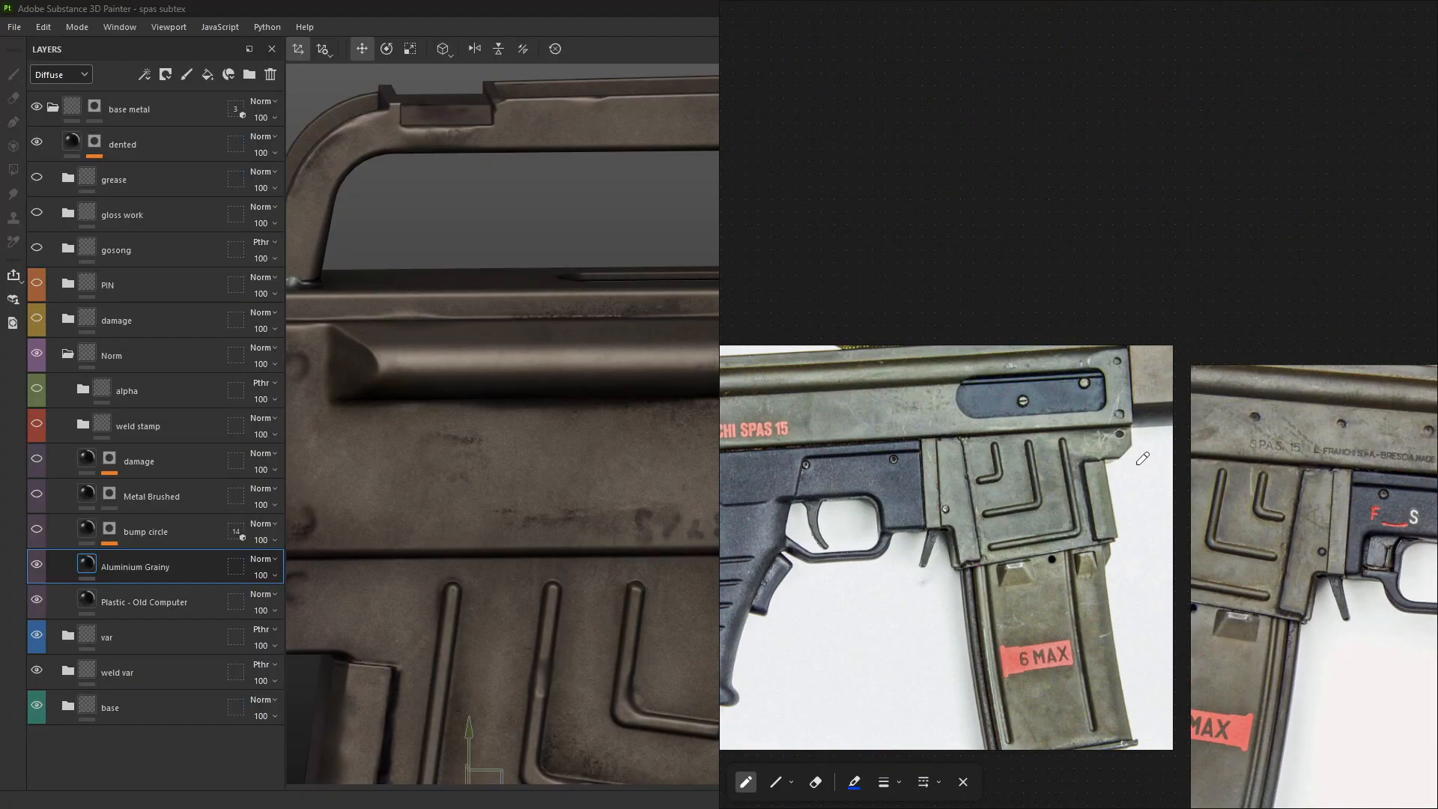
pyautogui.scroll(-2, 858, 391)
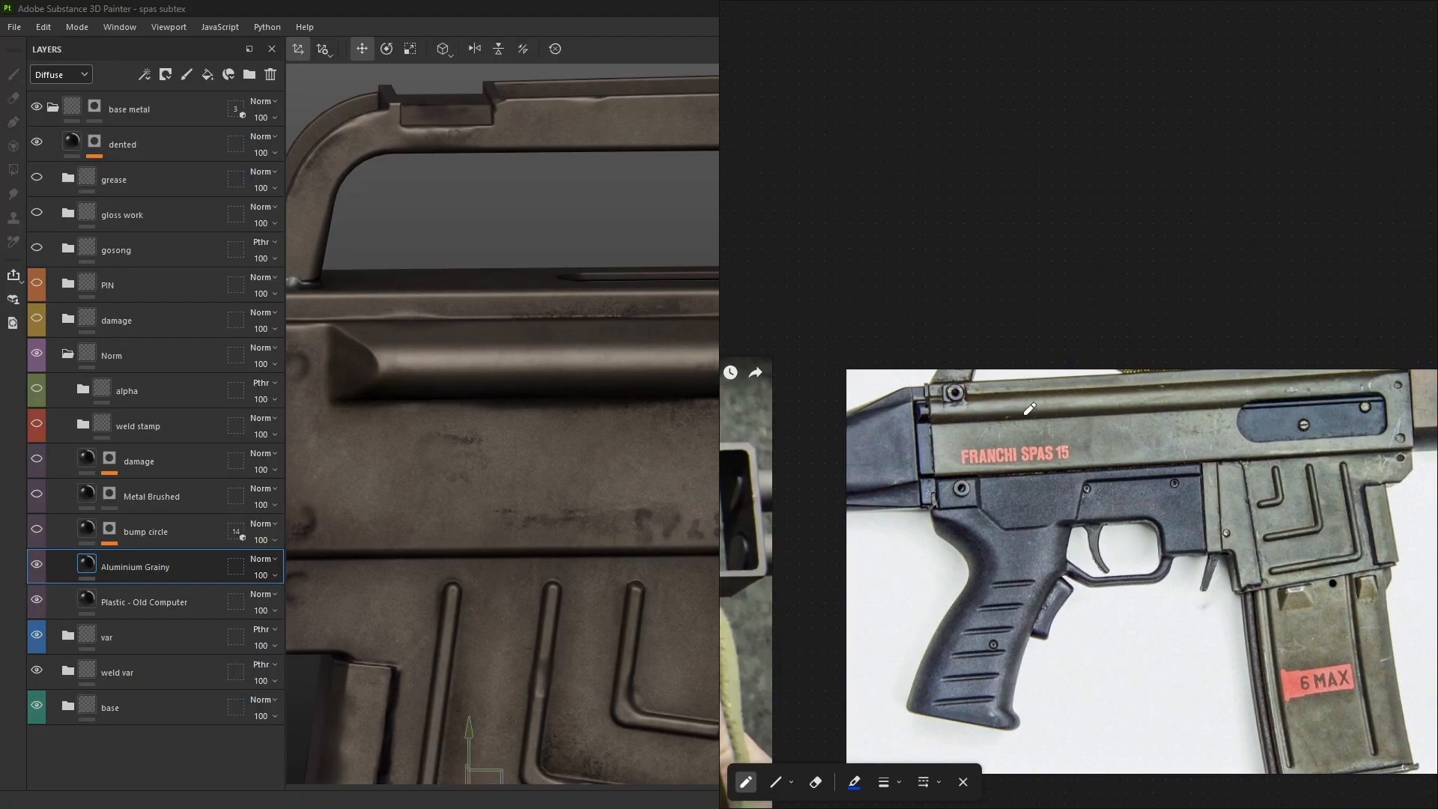
pyautogui.scroll(5, 972, 399)
pyautogui.click(592, 6)
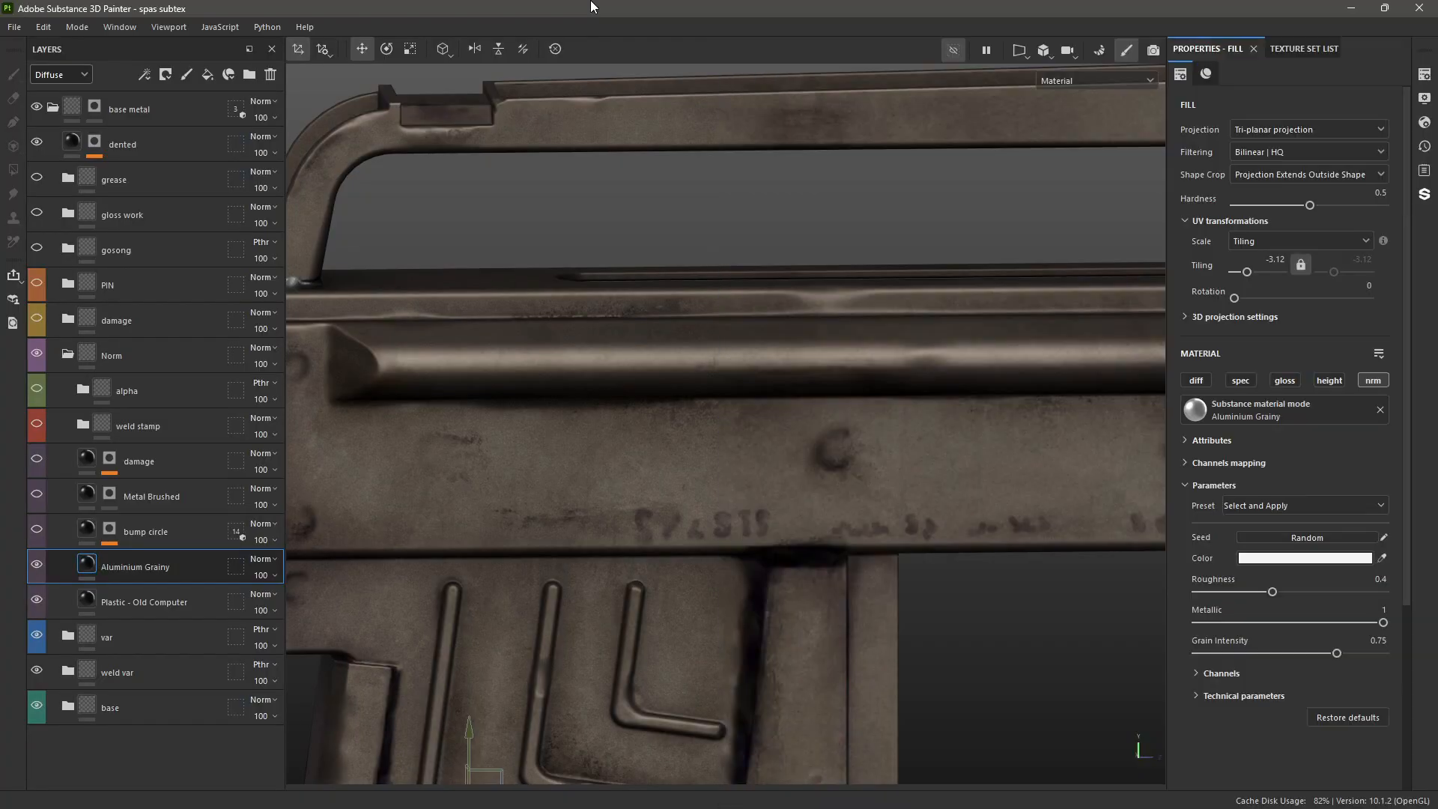
# - Select and show the bump circle layer, and display its mask at the rear of the carrying handle
pyautogui.scroll(-3, 685, 290)
pyautogui.keyDown('alt'); pyautogui.moveTo(669, 334); pyautogui.dragTo(653, 412, button='middle'); pyautogui.keyUp('alt')
pyautogui.scroll(2, 654, 412)
pyautogui.keyDown('alt'); pyautogui.moveTo(653, 412); pyautogui.dragTo(559, 379); pyautogui.keyUp('alt')
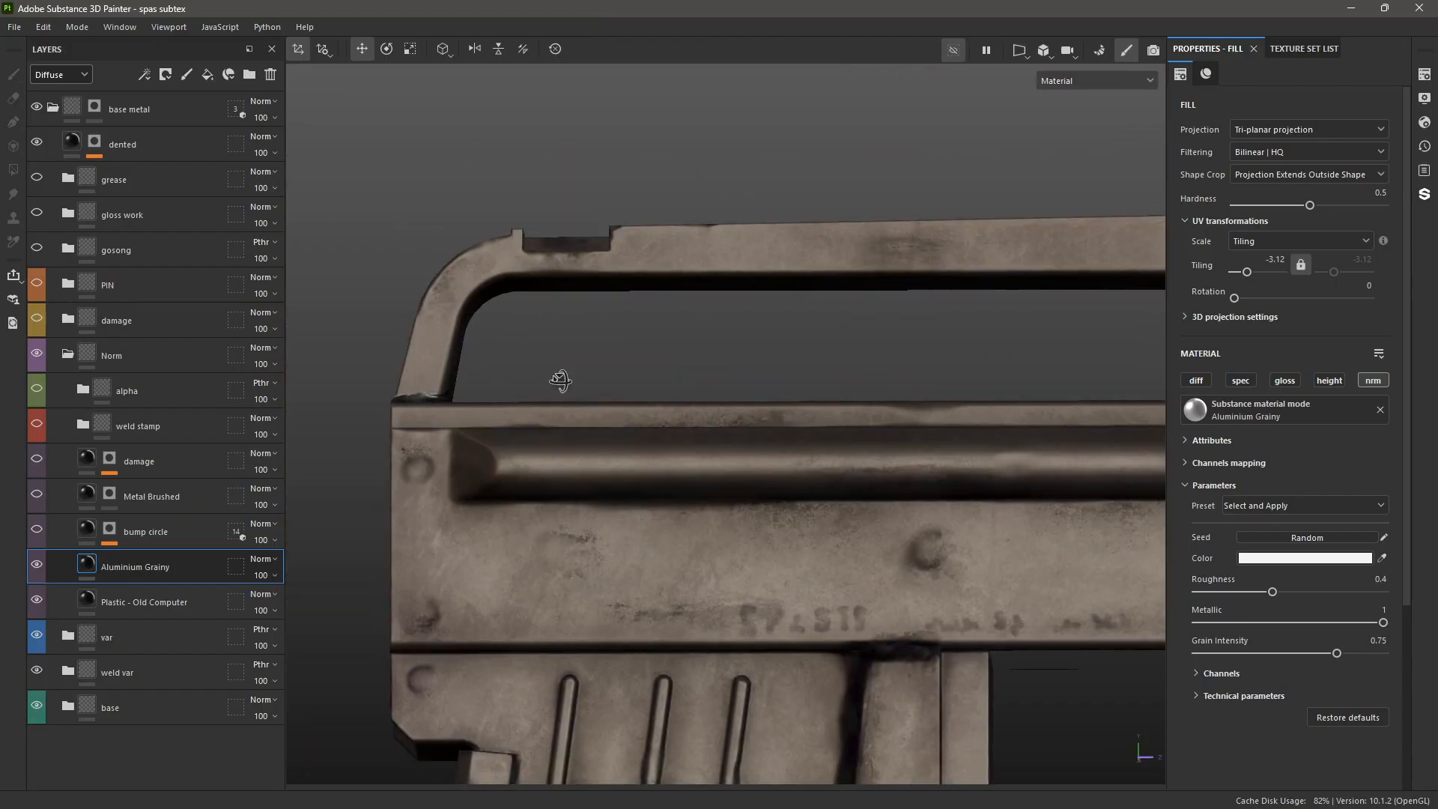
pyautogui.click(135, 538)
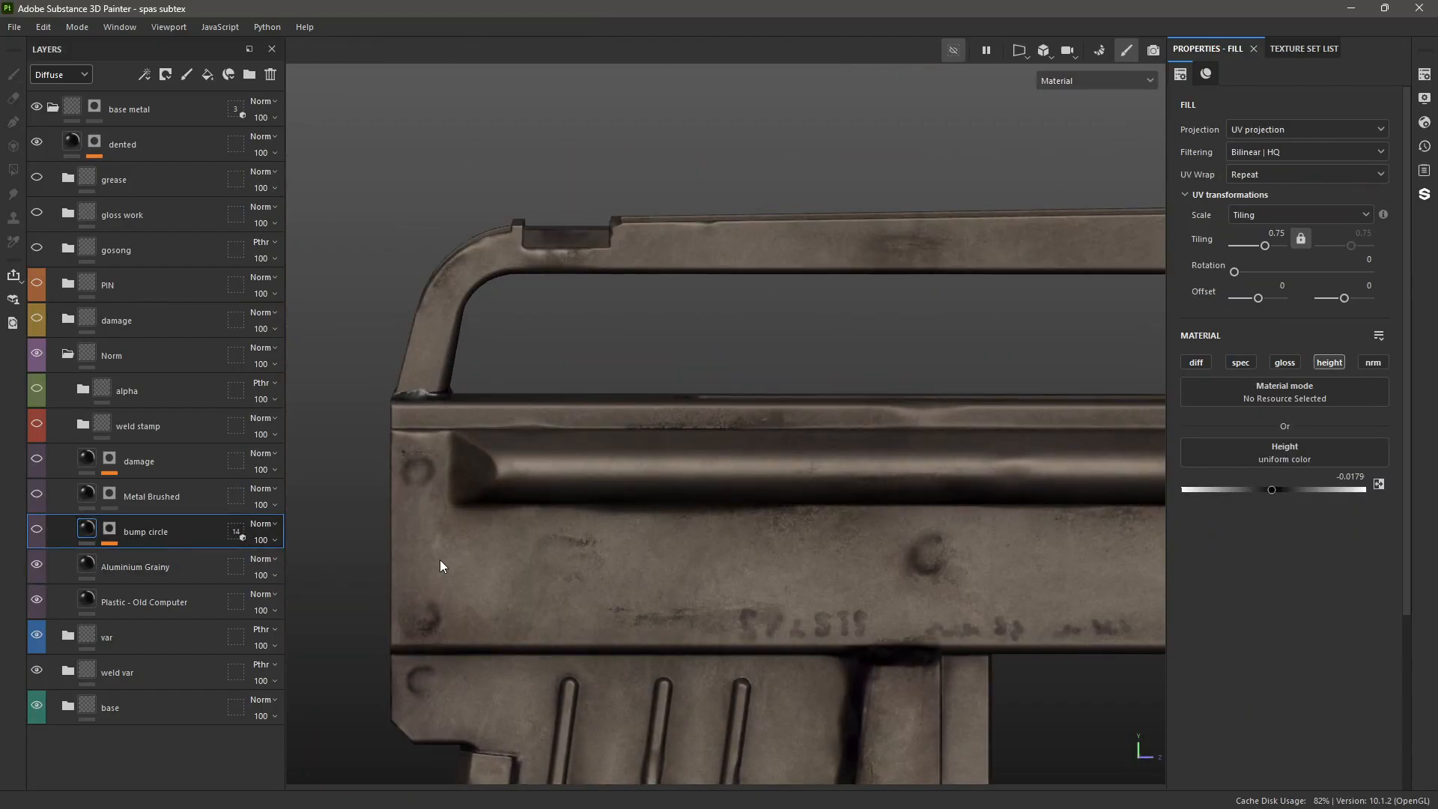
pyautogui.click(43, 530)
pyautogui.keyDown('alt'); pyautogui.click(109, 529); pyautogui.keyUp('alt')
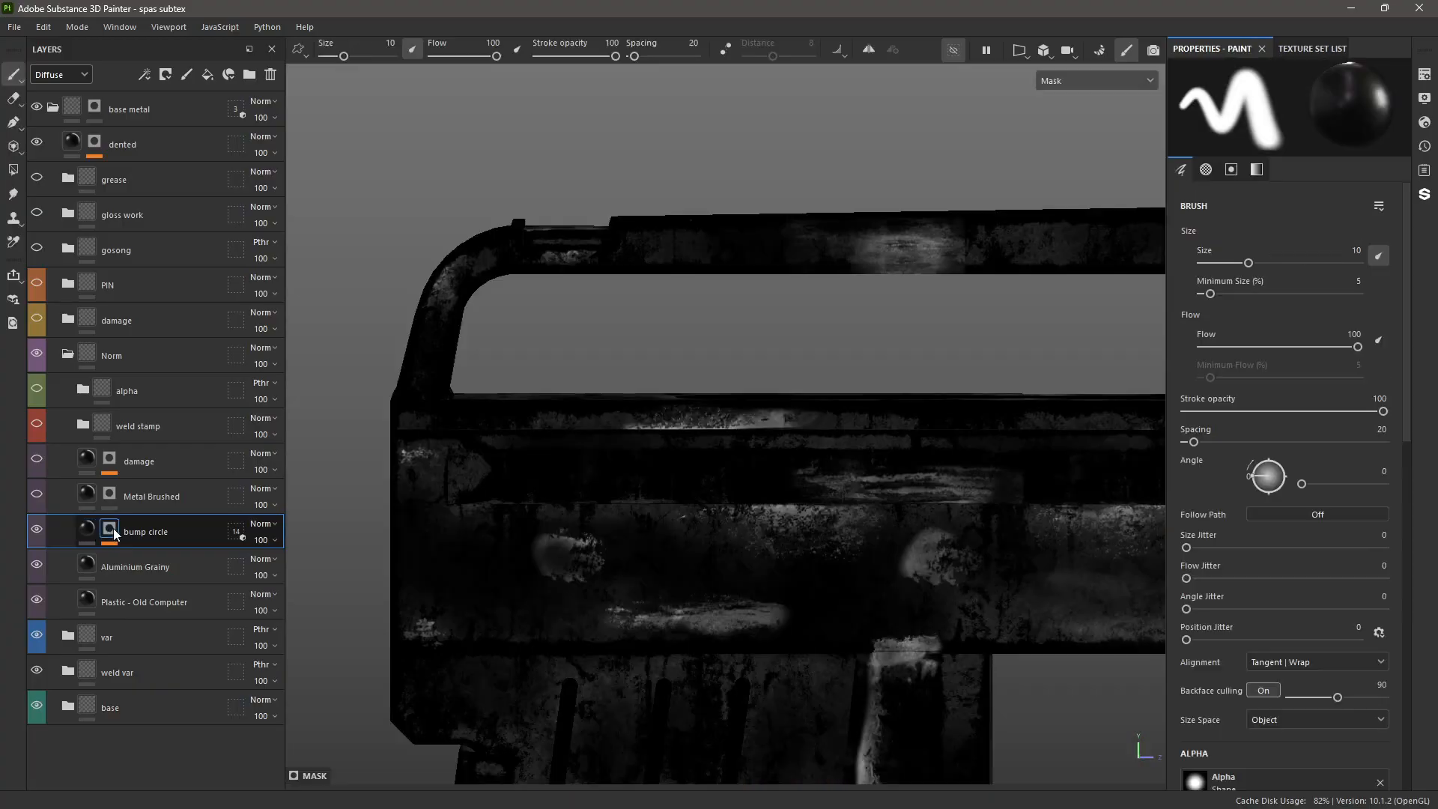
pyautogui.scroll(-3, 813, 489)
pyautogui.keyDown('alt'); pyautogui.moveTo(814, 490); pyautogui.dragTo(701, 431, button='middle'); pyautogui.keyUp('alt')
pyautogui.scroll(2, 720, 427)
pyautogui.scroll(3, 704, 431)
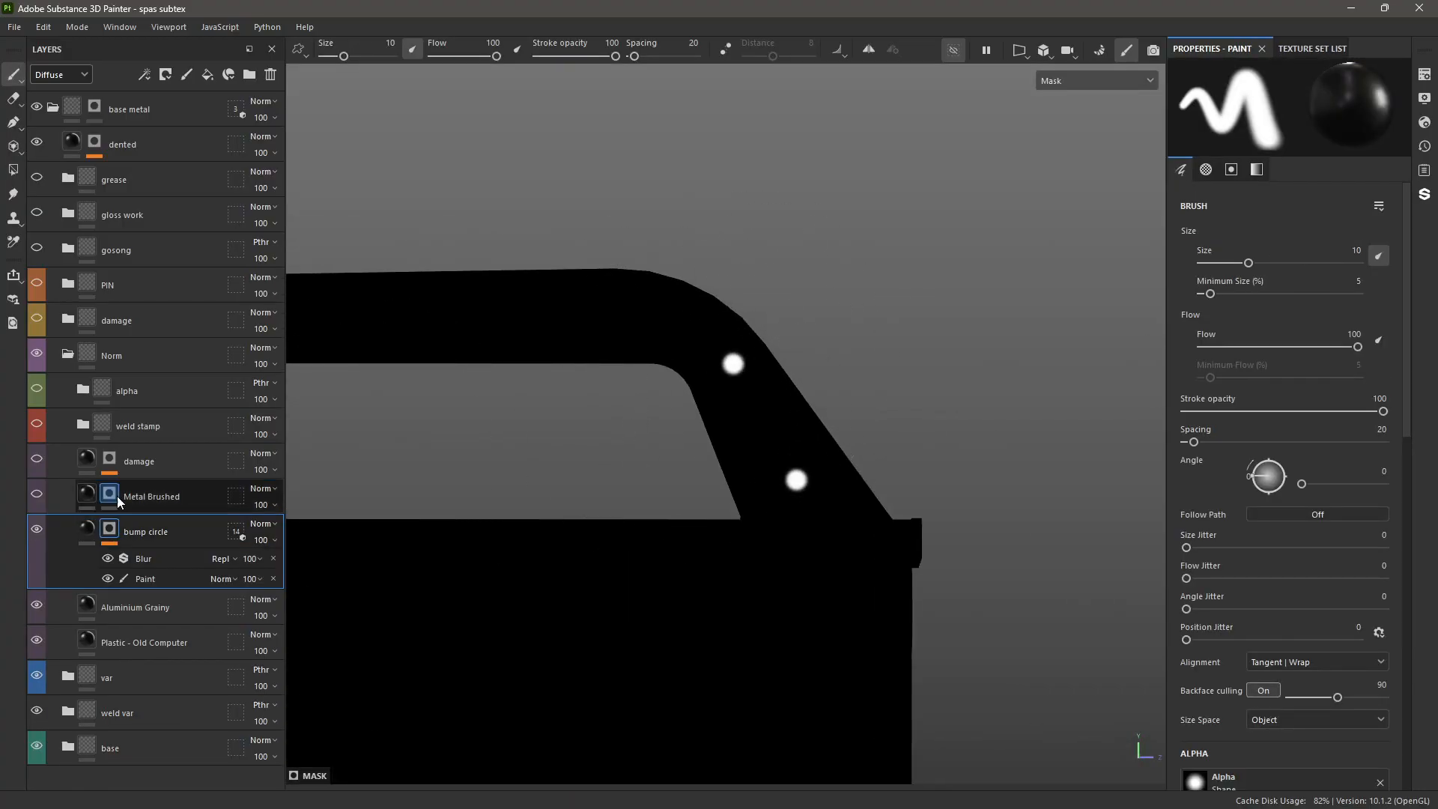
# - Select the bump circle layer's fill, and inspect its height detail around the handle's slot in the material view
pyautogui.click(87, 528)
pyautogui.hotkey('alt', 'h')
pyautogui.scroll(3, 722, 438)
pyautogui.keyDown('alt'); pyautogui.moveTo(667, 375); pyautogui.dragTo(539, 325); pyautogui.keyUp('alt')
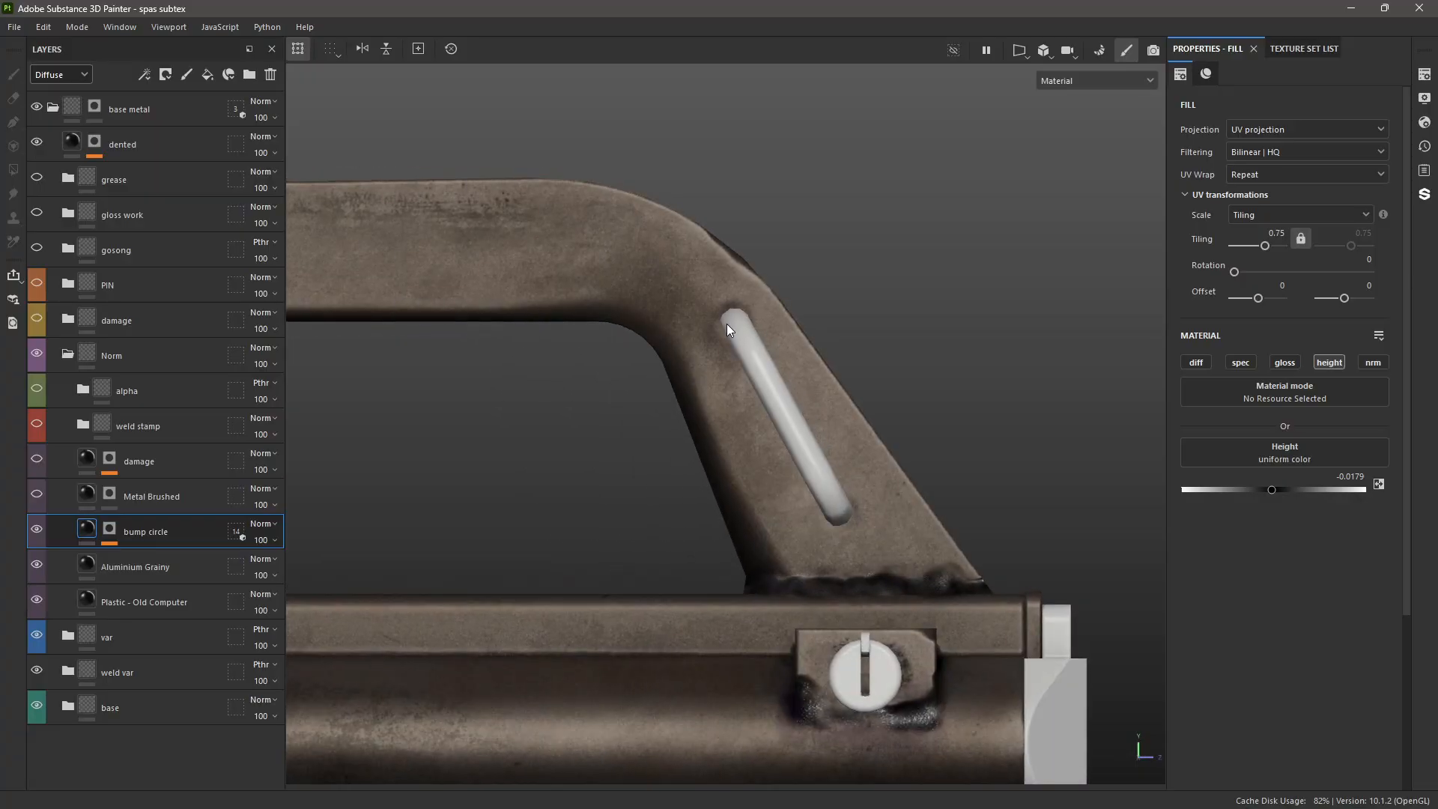
pyautogui.moveTo(708, 372)
pyautogui.keyDown('alt'); pyautogui.mouseDown()
pyautogui.moveTo(581, 362)
pyautogui.moveTo(529, 418)
pyautogui.moveTo(704, 361)
pyautogui.moveTo(693, 352)
pyautogui.mouseUp(); pyautogui.keyUp('alt')
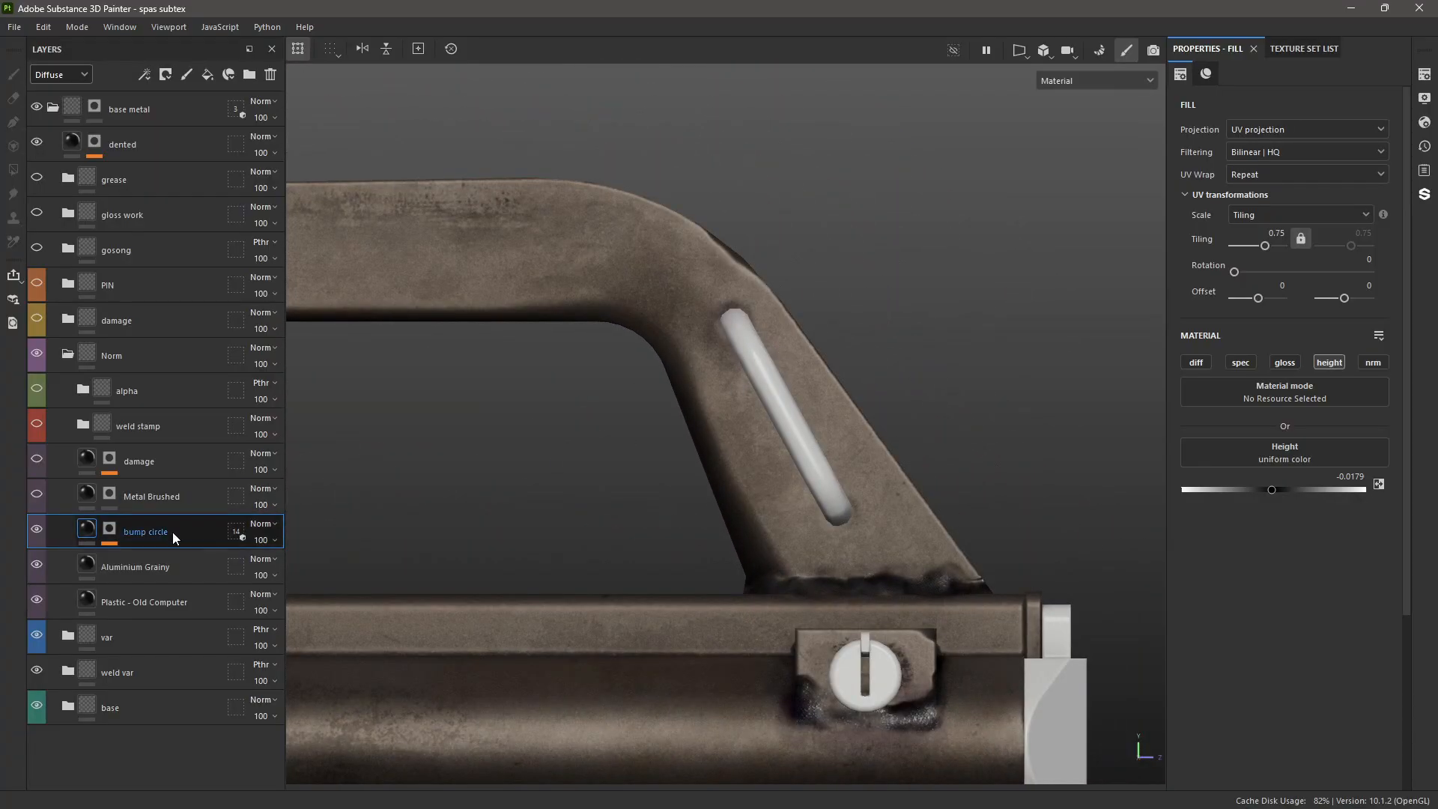
# - Select and show the Metal Brushed layer, check its mask on the carrying handle, and reselect its fill in the material view
pyautogui.click(155, 493)
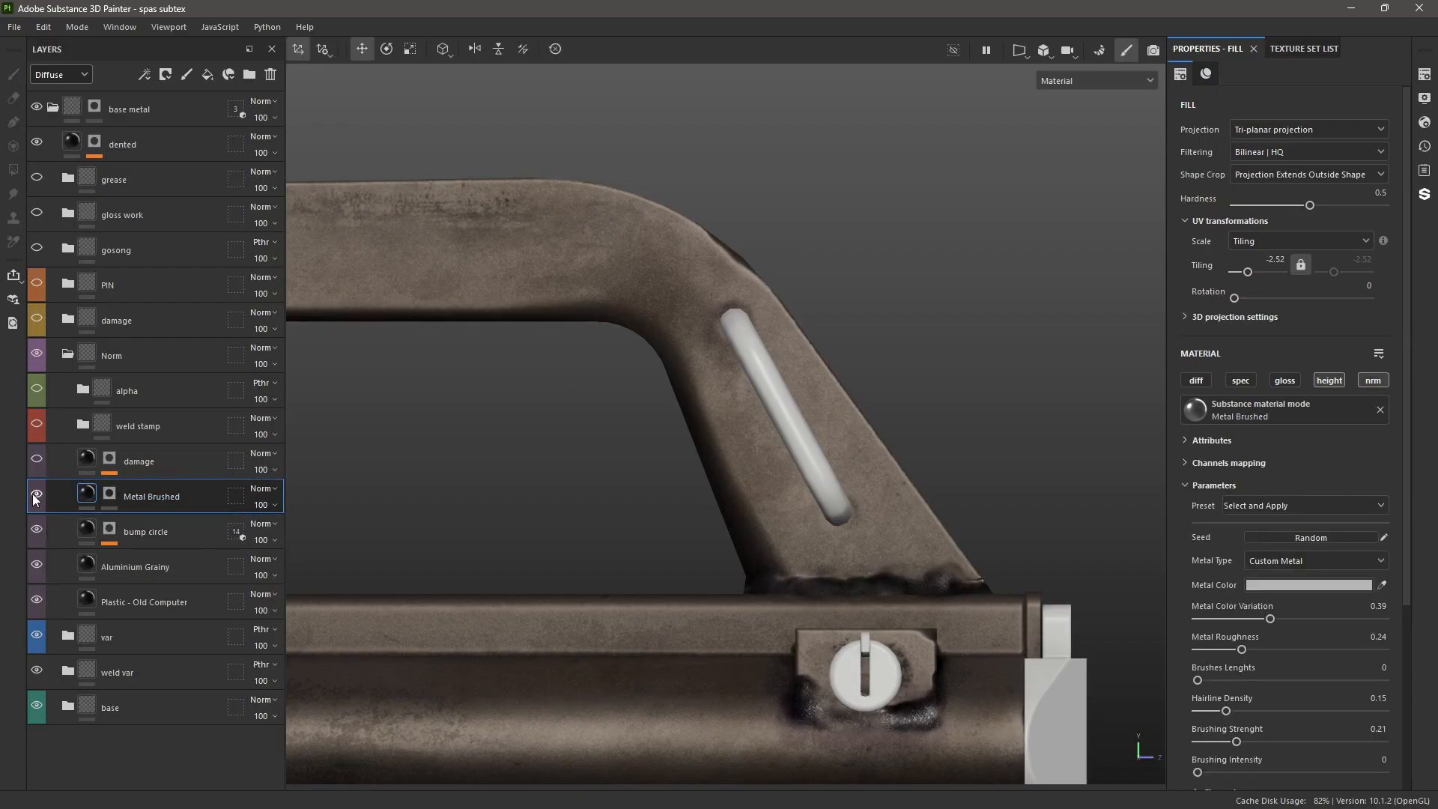
pyautogui.click(36, 493)
pyautogui.keyDown('alt'); pyautogui.click(114, 495); pyautogui.keyUp('alt')
pyautogui.scroll(-3, 579, 386)
pyautogui.moveTo(579, 386)
pyautogui.keyDown('alt'); pyautogui.mouseDown()
pyautogui.moveTo(440, 437)
pyautogui.moveTo(443, 455)
pyautogui.mouseUp(); pyautogui.keyUp('alt')
pyautogui.keyDown('alt'); pyautogui.moveTo(592, 297); pyautogui.dragTo(589, 469, button='middle'); pyautogui.keyUp('alt')
pyautogui.scroll(1, 589, 469)
pyautogui.click(87, 498)
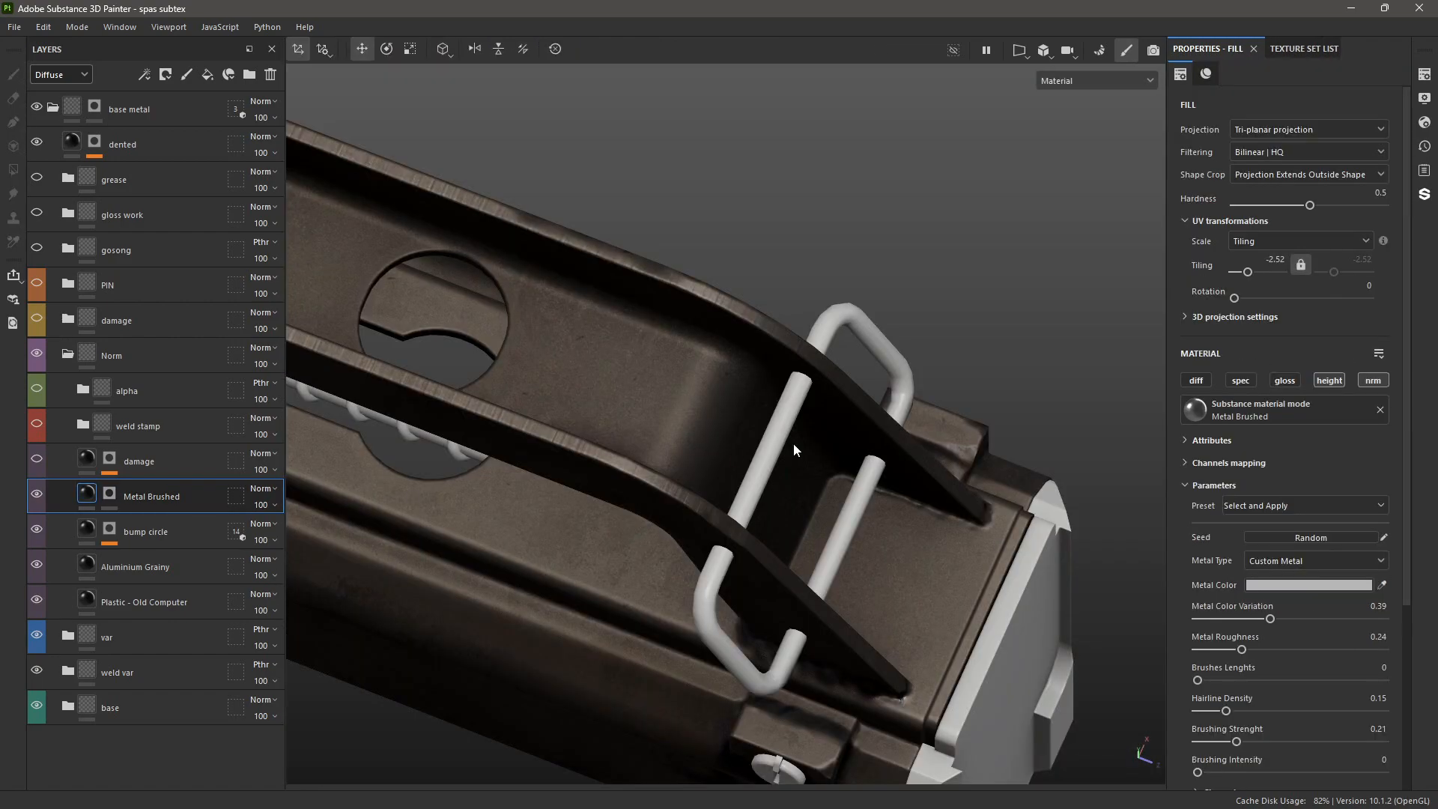
# - Inspect the brushed metal grain along the carrying handle's edges and around its round opening
pyautogui.scroll(2, 793, 442)
pyautogui.scroll(4, 717, 581)
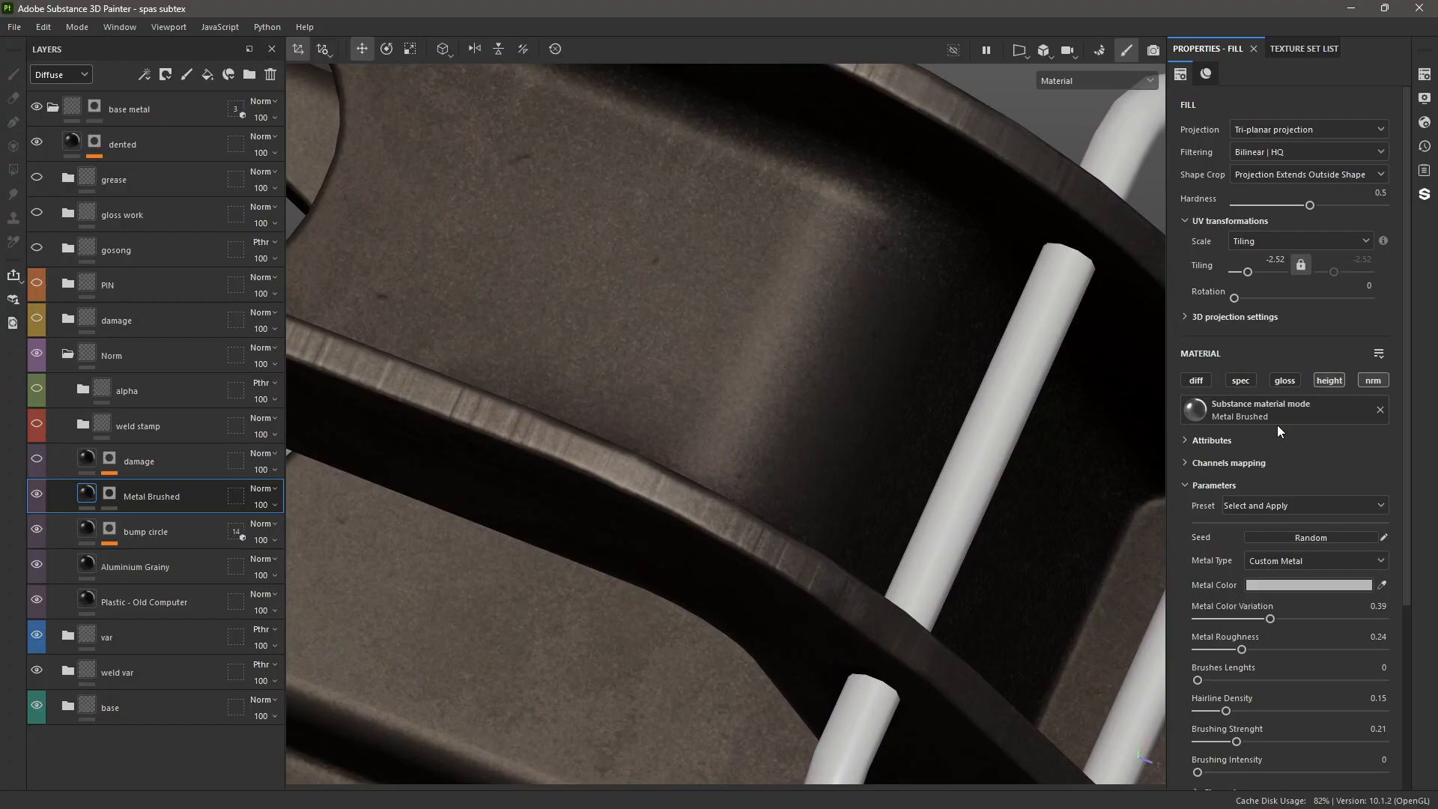
pyautogui.scroll(-4, 555, 380)
pyautogui.keyDown('alt'); pyautogui.moveTo(555, 381); pyautogui.dragTo(754, 487, button='middle'); pyautogui.keyUp('alt')
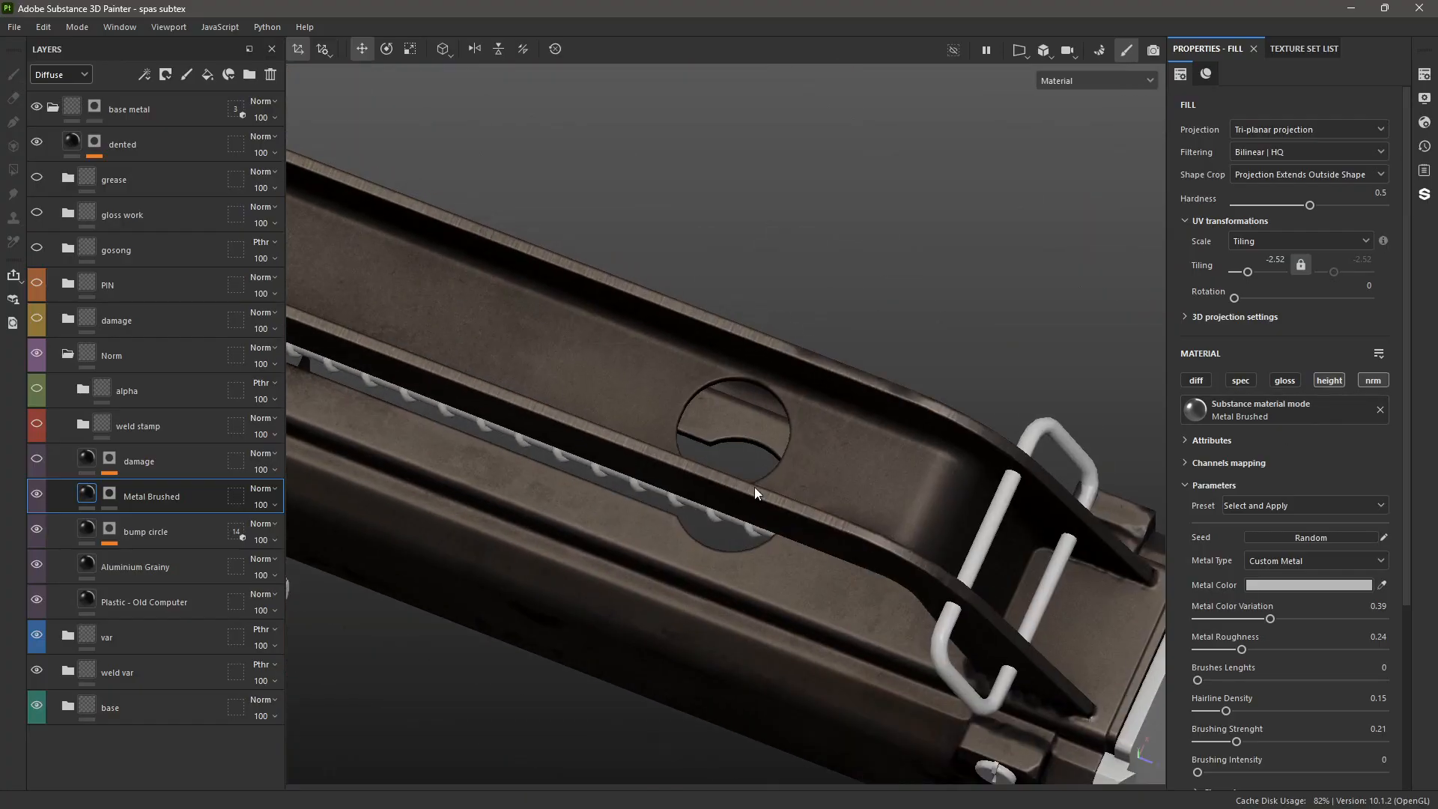
pyautogui.scroll(2, 753, 487)
pyautogui.keyDown('alt'); pyautogui.moveTo(753, 487); pyautogui.dragTo(733, 435); pyautogui.keyUp('alt')
pyautogui.scroll(3, 606, 436)
pyautogui.keyDown('shift'); pyautogui.moveTo(605, 436); pyautogui.dragTo(499, 571, button='right'); pyautogui.keyUp('shift')
# - Select and show the damage layer in the Norm folder, display its mask, and examine it along the receiver
pyautogui.click(146, 465)
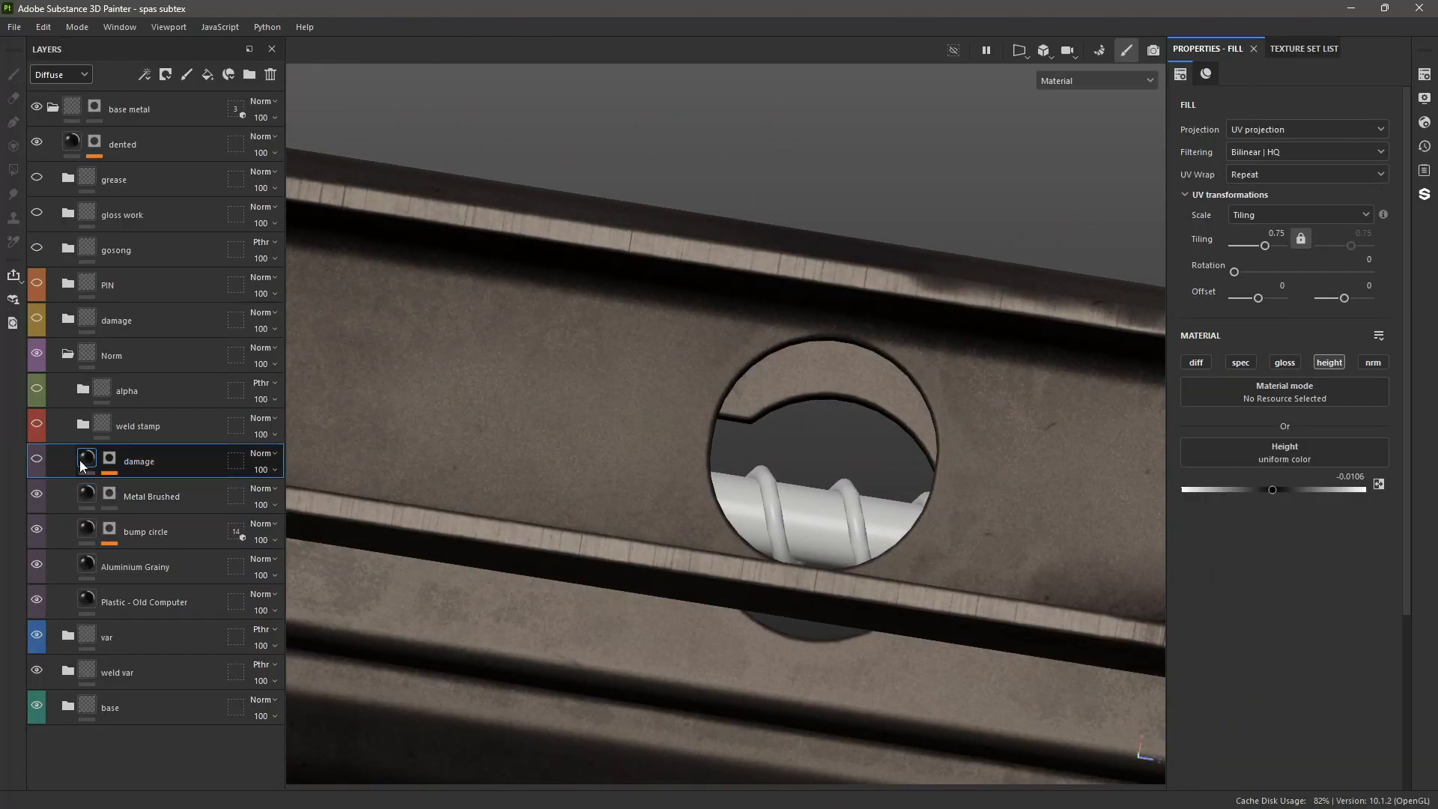
pyautogui.click(111, 459)
pyautogui.keyDown('alt'); pyautogui.click(115, 462); pyautogui.keyUp('alt')
pyautogui.scroll(-4, 565, 509)
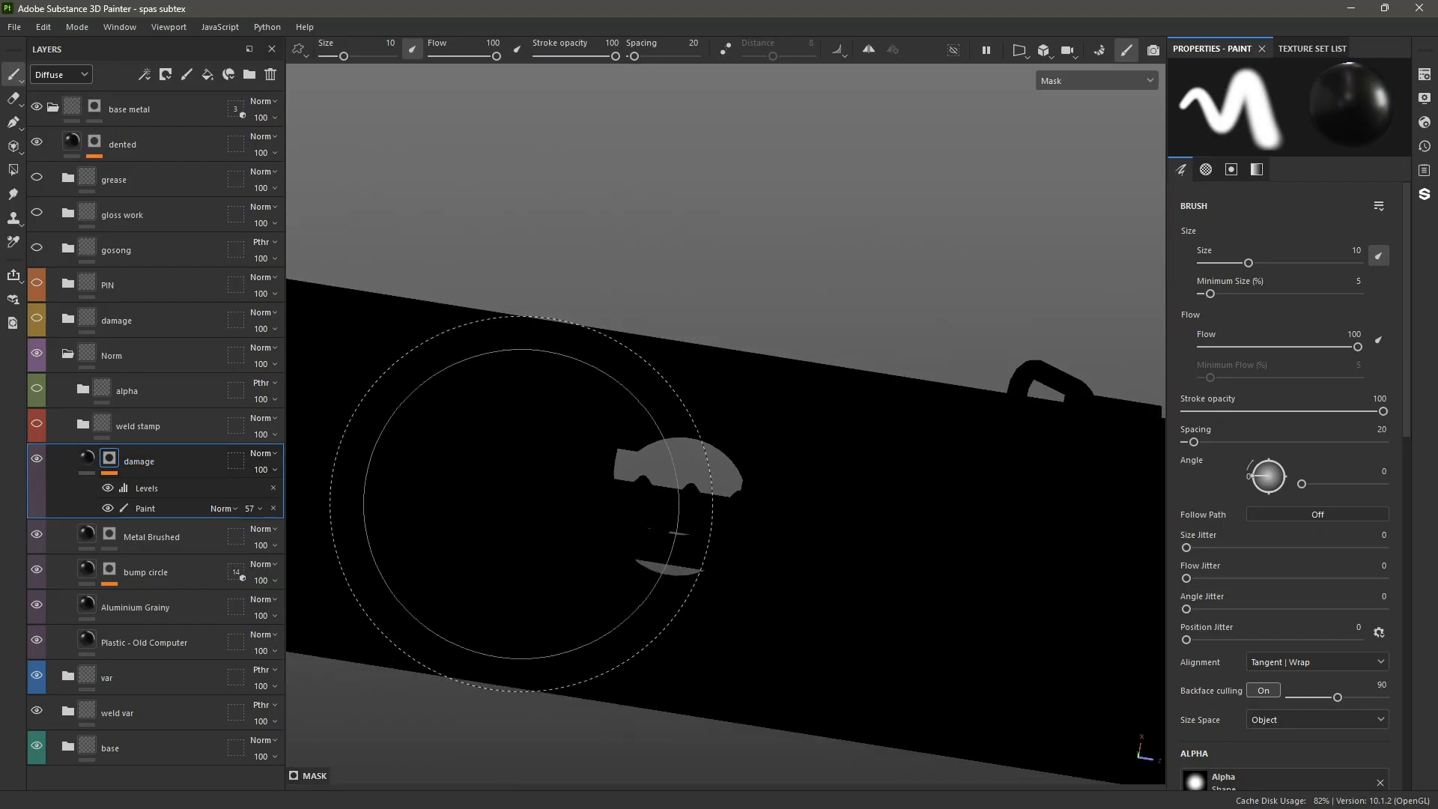
pyautogui.keyDown('alt'); pyautogui.keyDown('shift'); pyautogui.moveTo(565, 509); pyautogui.dragTo(604, 357); pyautogui.keyUp('shift'); pyautogui.keyUp('alt')
pyautogui.keyDown('alt'); pyautogui.moveTo(509, 588); pyautogui.dragTo(886, 294, button='middle'); pyautogui.keyUp('alt')
pyautogui.keyDown('alt'); pyautogui.moveTo(886, 294); pyautogui.dragTo(651, 484); pyautogui.keyUp('alt')
pyautogui.scroll(-4, 652, 485)
pyautogui.keyDown('alt'); pyautogui.moveTo(450, 469); pyautogui.dragTo(756, 547, button='middle'); pyautogui.keyUp('alt')
pyautogui.keyDown('alt'); pyautogui.moveTo(734, 480); pyautogui.dragTo(839, 442); pyautogui.keyUp('alt')
pyautogui.scroll(12, 897, 447)
# - Return to the material view and inspect the damage detail on the metal strip below the ejection port
pyautogui.press('m')
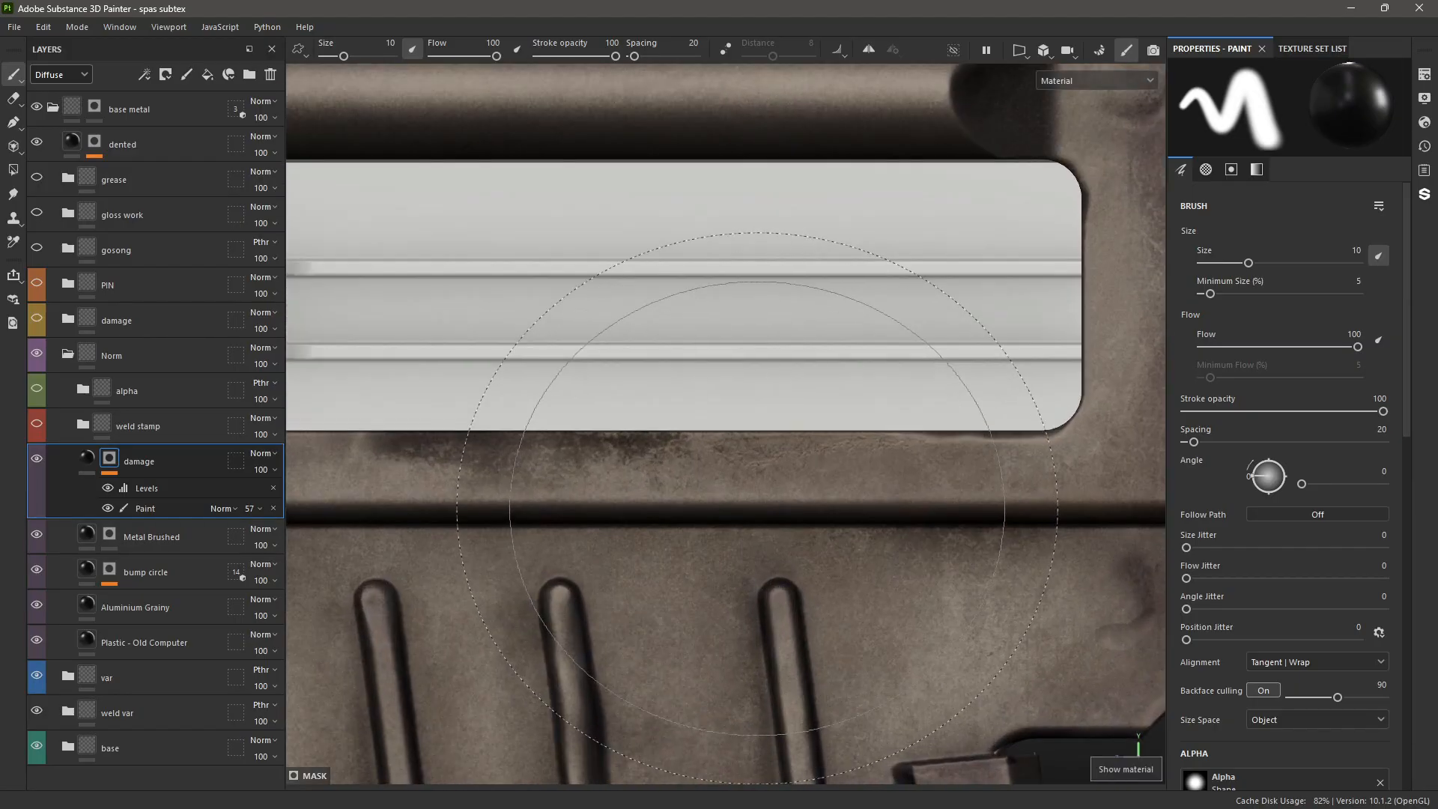
pyautogui.moveTo(757, 509)
pyautogui.keyDown('alt'); pyautogui.mouseDown()
pyautogui.moveTo(745, 497)
pyautogui.moveTo(796, 488)
pyautogui.moveTo(851, 447)
pyautogui.moveTo(778, 490)
pyautogui.moveTo(735, 485)
pyautogui.mouseUp(); pyautogui.keyUp('alt')
pyautogui.scroll(3, 798, 489)
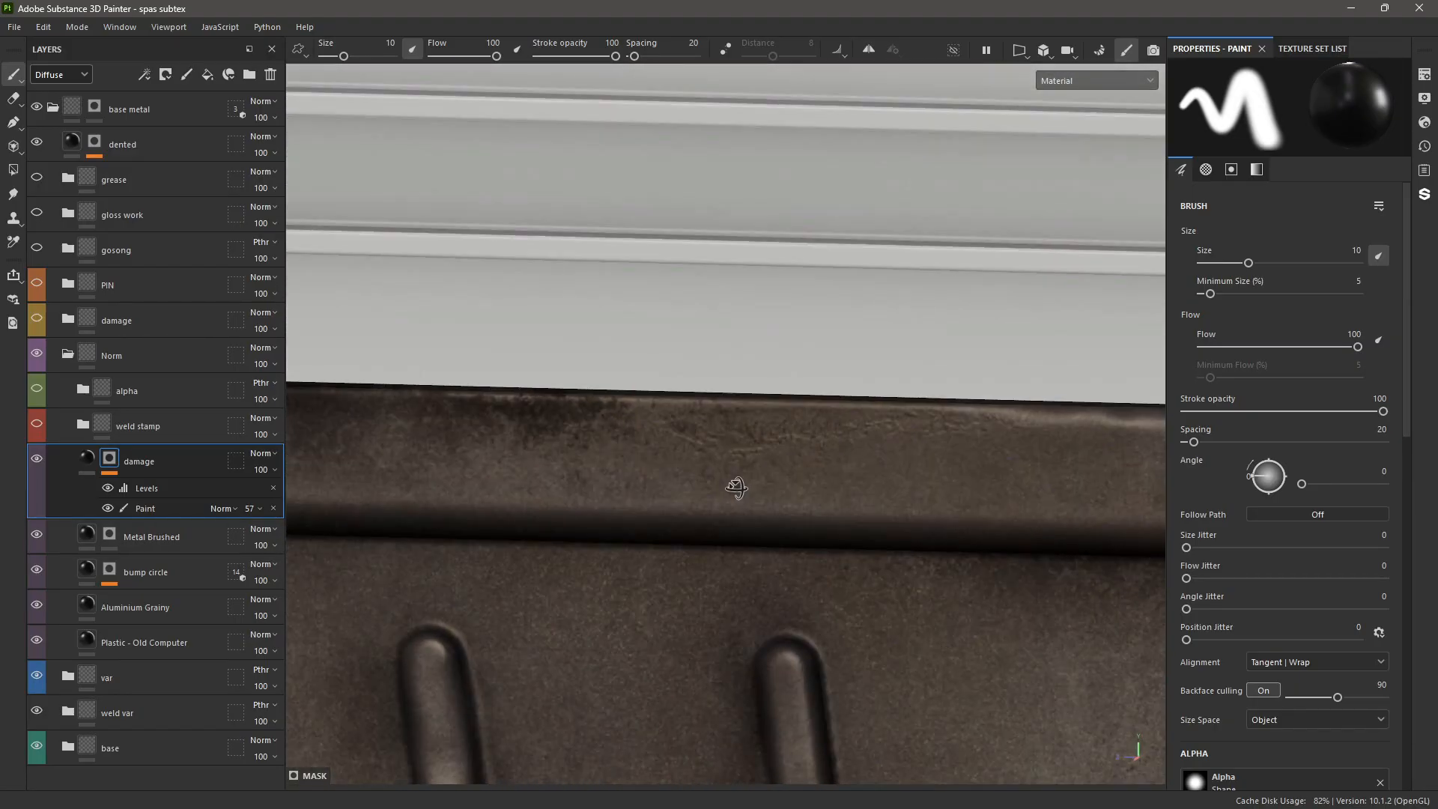
pyautogui.scroll(-5, 738, 487)
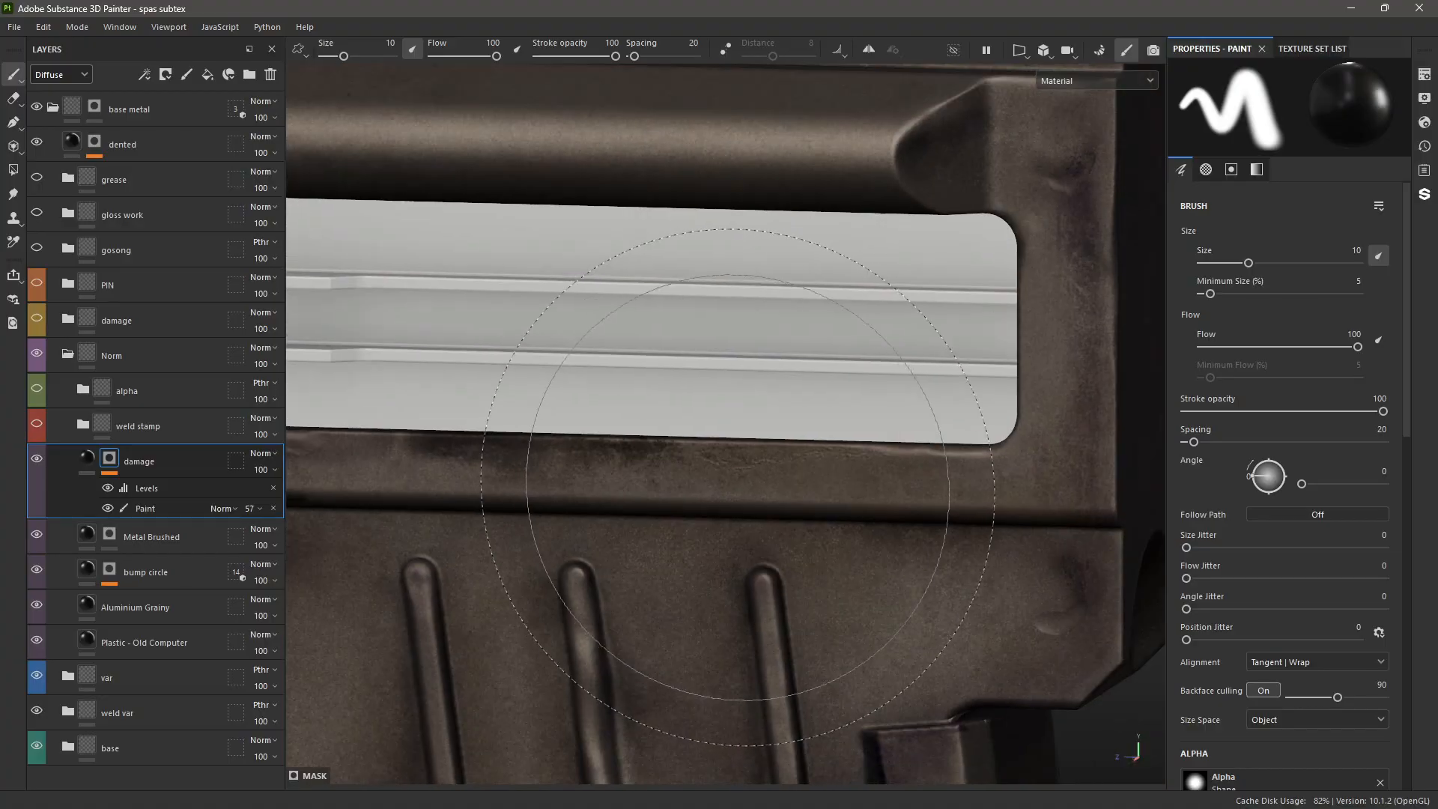
# - Show and expand the weld stamp folder, select the weld stamp layer, and inspect the stamps beside the ejection port
pyautogui.click(80, 458)
pyautogui.click(37, 427)
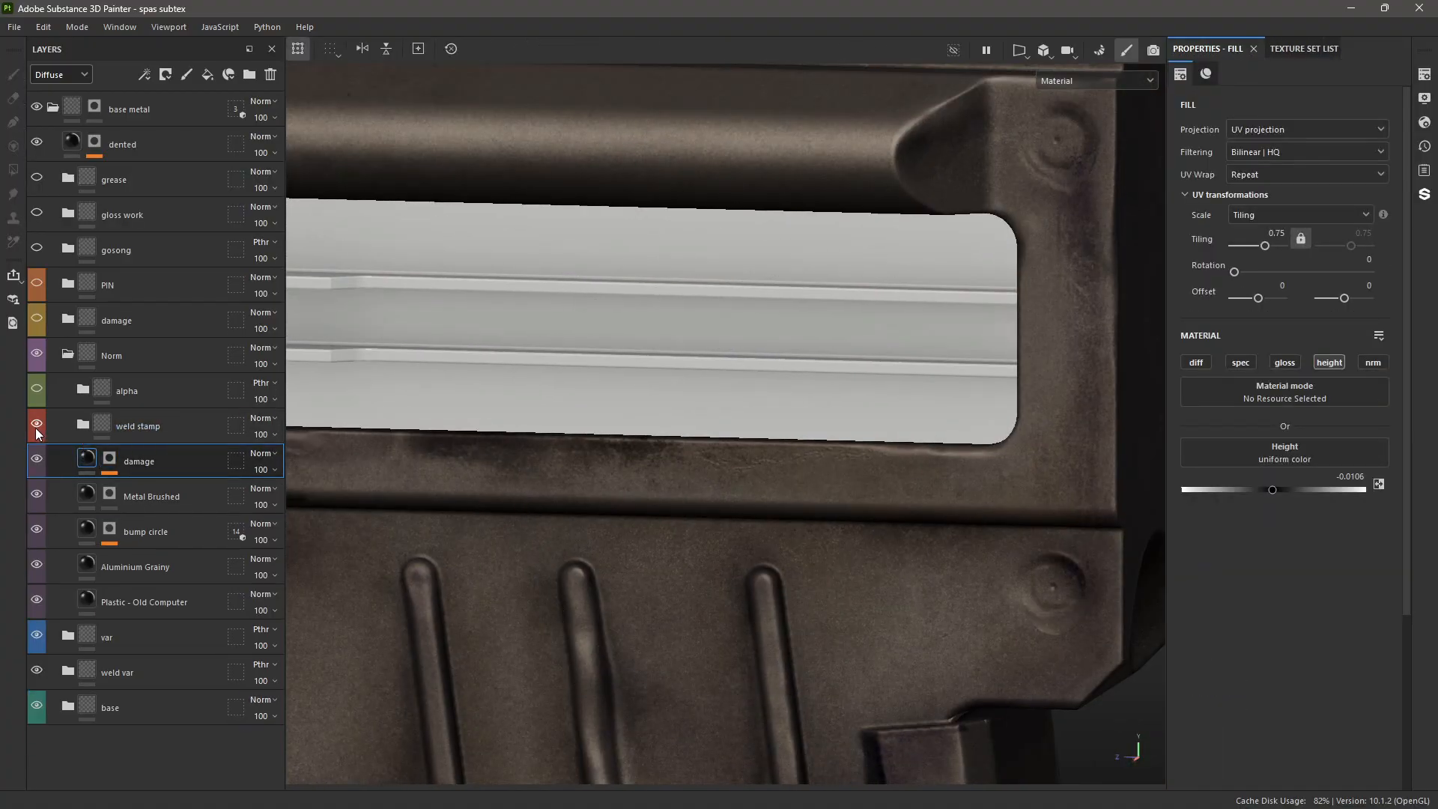
pyautogui.click(82, 426)
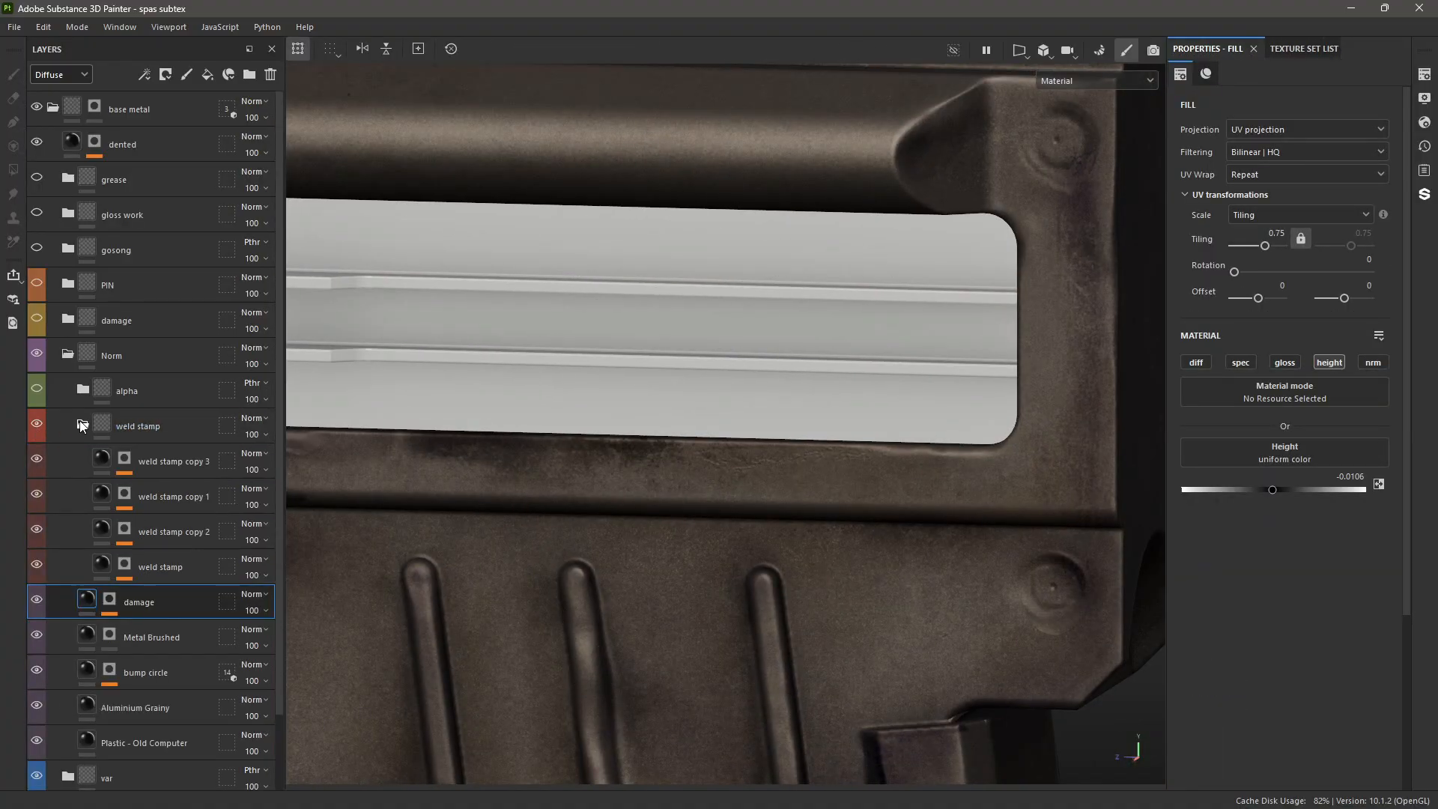
pyautogui.click(158, 567)
pyautogui.keyDown('alt'); pyautogui.moveTo(798, 510); pyautogui.dragTo(719, 524, button='right'); pyautogui.keyUp('alt')
pyautogui.keyDown('alt'); pyautogui.keyDown('shift'); pyautogui.moveTo(798, 480); pyautogui.dragTo(876, 420); pyautogui.keyUp('shift'); pyautogui.keyUp('alt')
pyautogui.keyDown('alt'); pyautogui.moveTo(887, 422); pyautogui.dragTo(509, 551, button='right'); pyautogui.keyUp('alt')
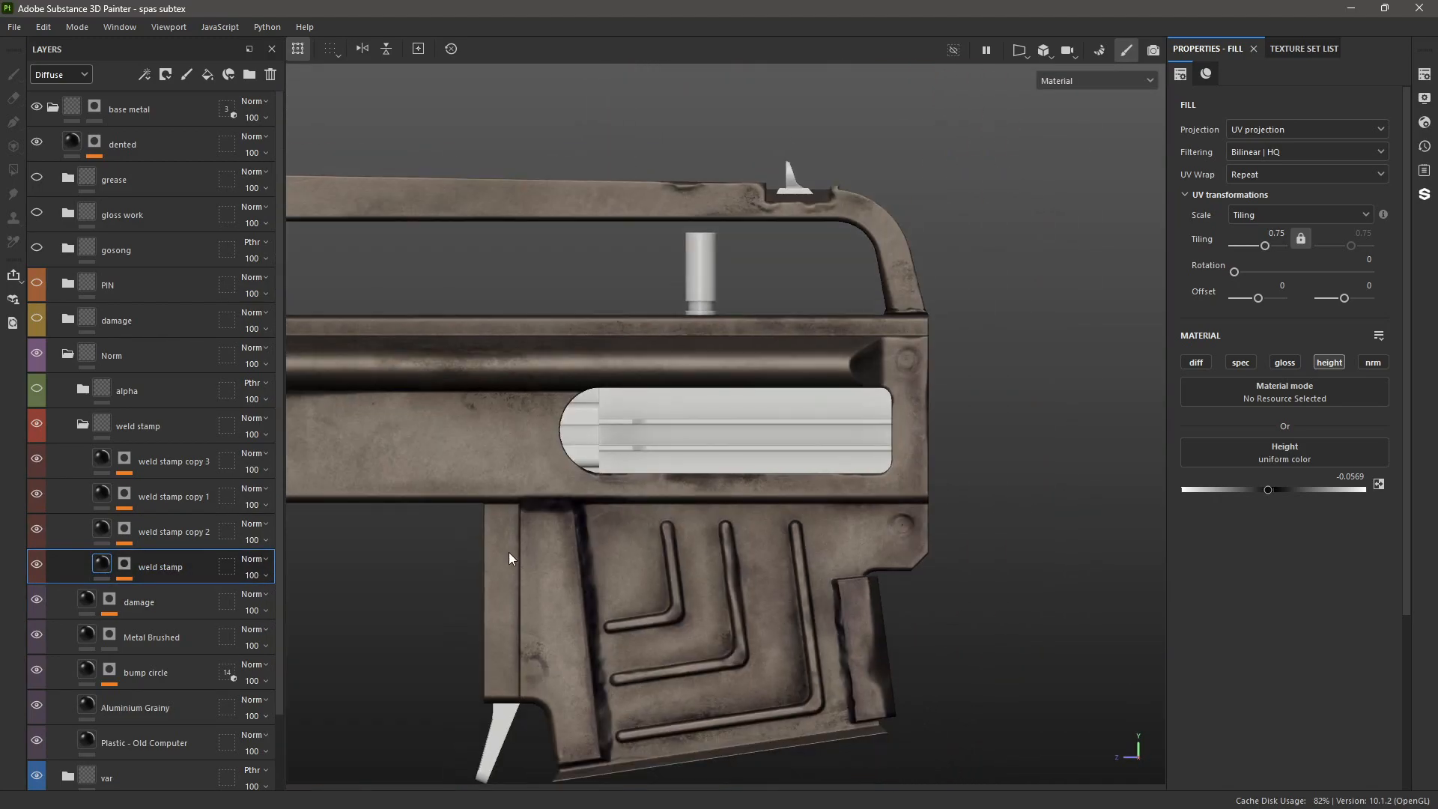
pyautogui.keyDown('alt'); pyautogui.moveTo(804, 603); pyautogui.dragTo(851, 583, button='middle'); pyautogui.keyUp('alt')
pyautogui.scroll(5, 946, 520)
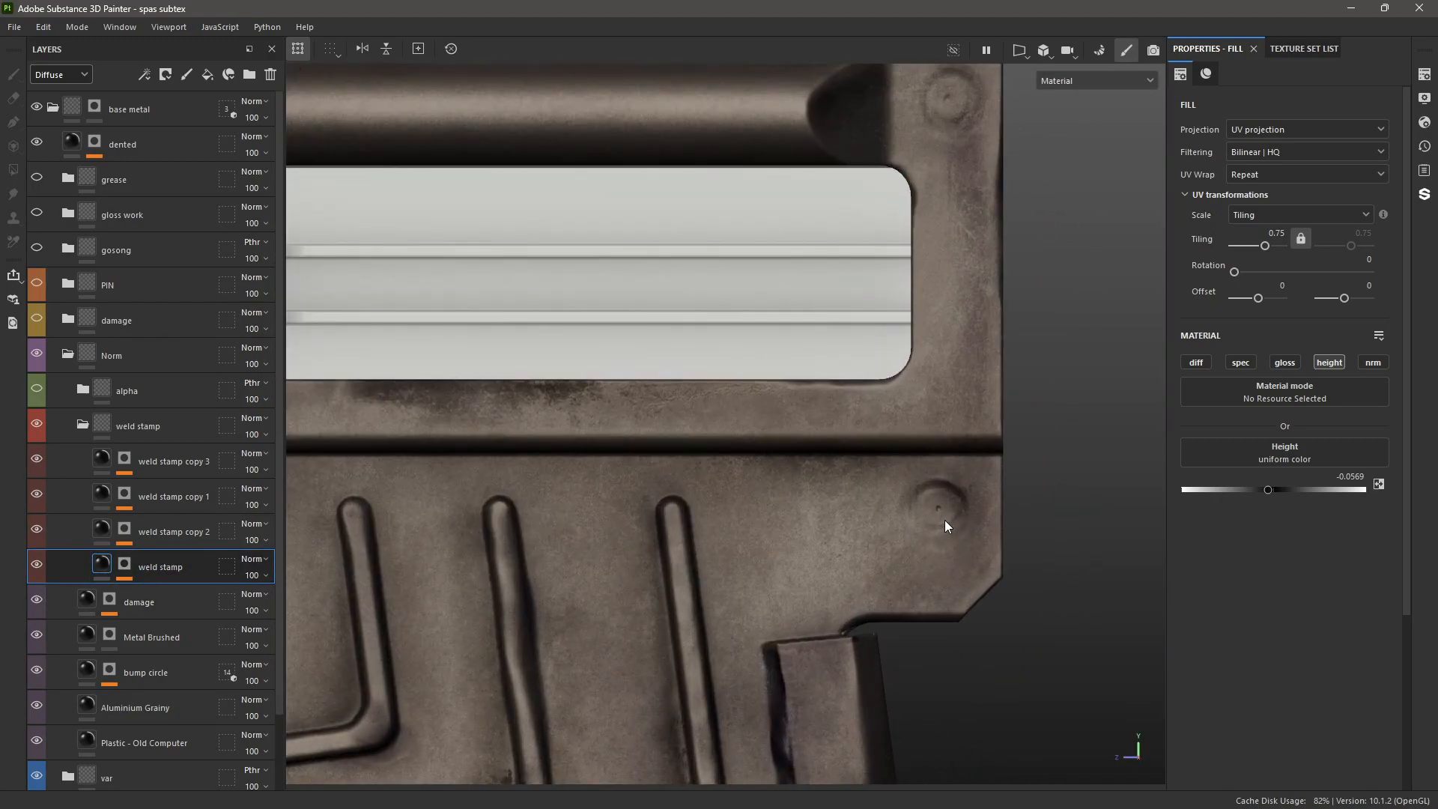
# - Display the weld stamp layer's mask up close and select its lowest Paint effect
pyautogui.keyDown('alt'); pyautogui.click(124, 563); pyautogui.keyUp('alt')
pyautogui.keyDown('alt'); pyautogui.moveTo(856, 509); pyautogui.dragTo(706, 488, button='middle'); pyautogui.keyUp('alt')
pyautogui.scroll(1, 706, 489)
pyautogui.click(161, 693)
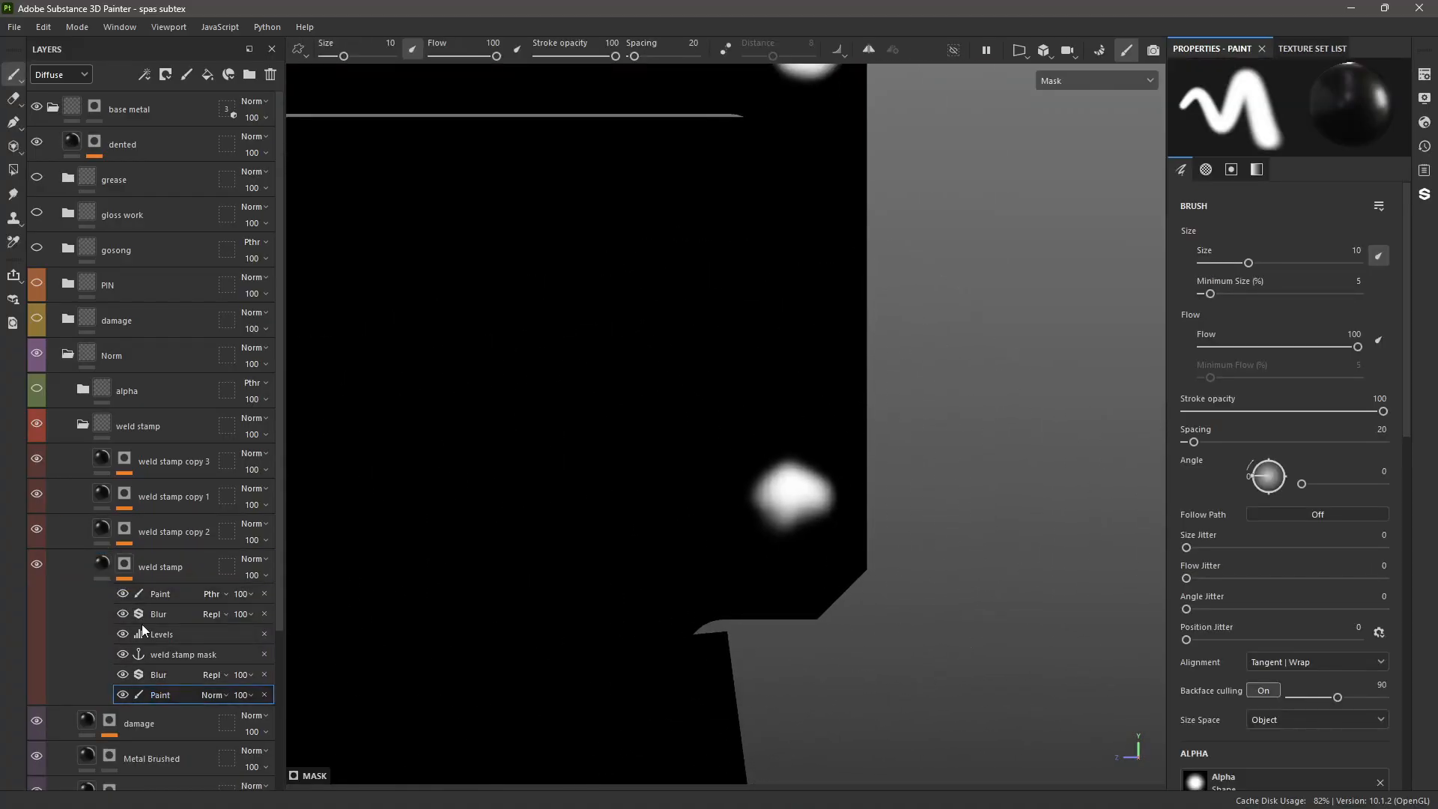
# - Hide all effects above the weld stamp mask's base Paint, and re-enable them from the lower Blur upward to review the mask's build-up
pyautogui.click(123, 593)
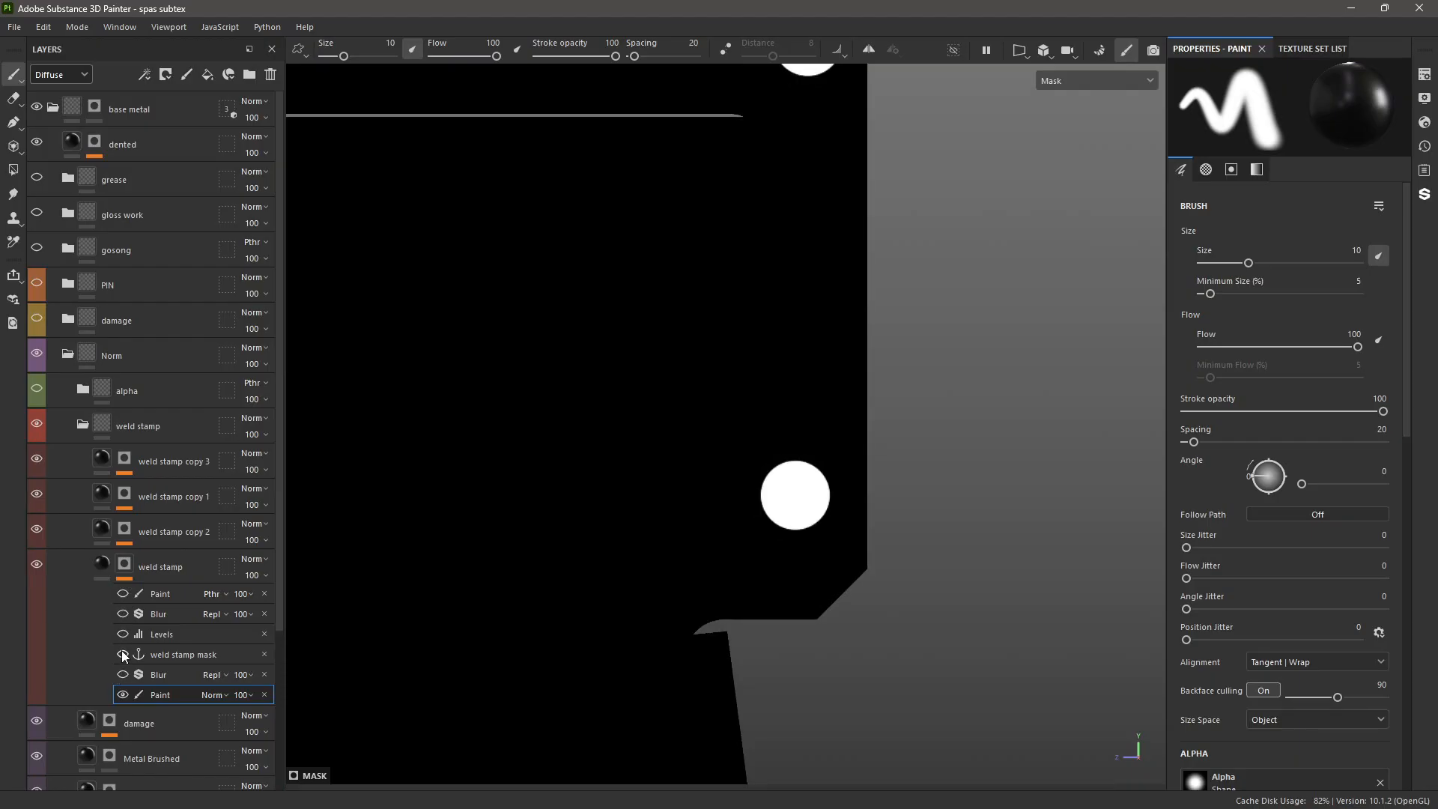
pyautogui.click(123, 674)
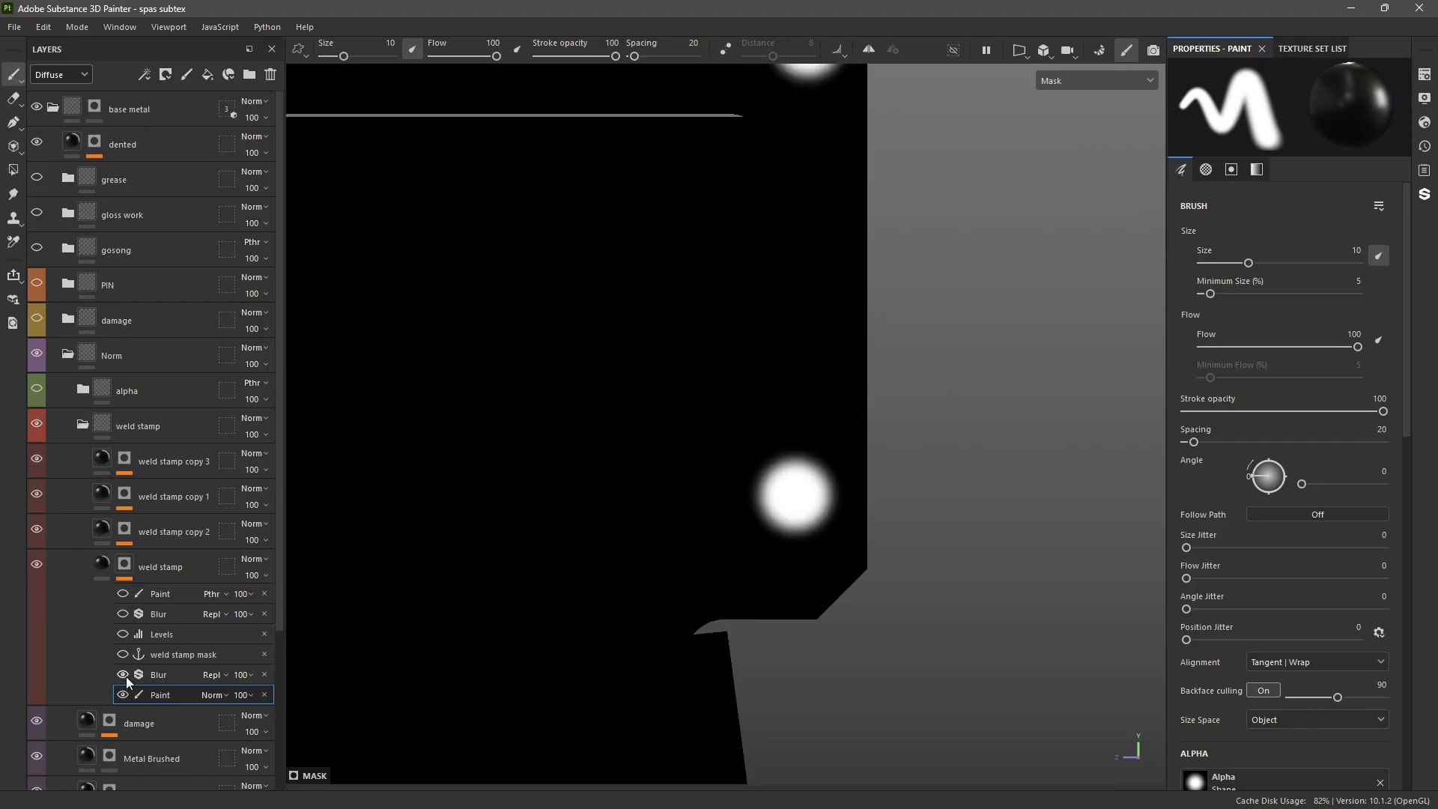
pyautogui.click(122, 634)
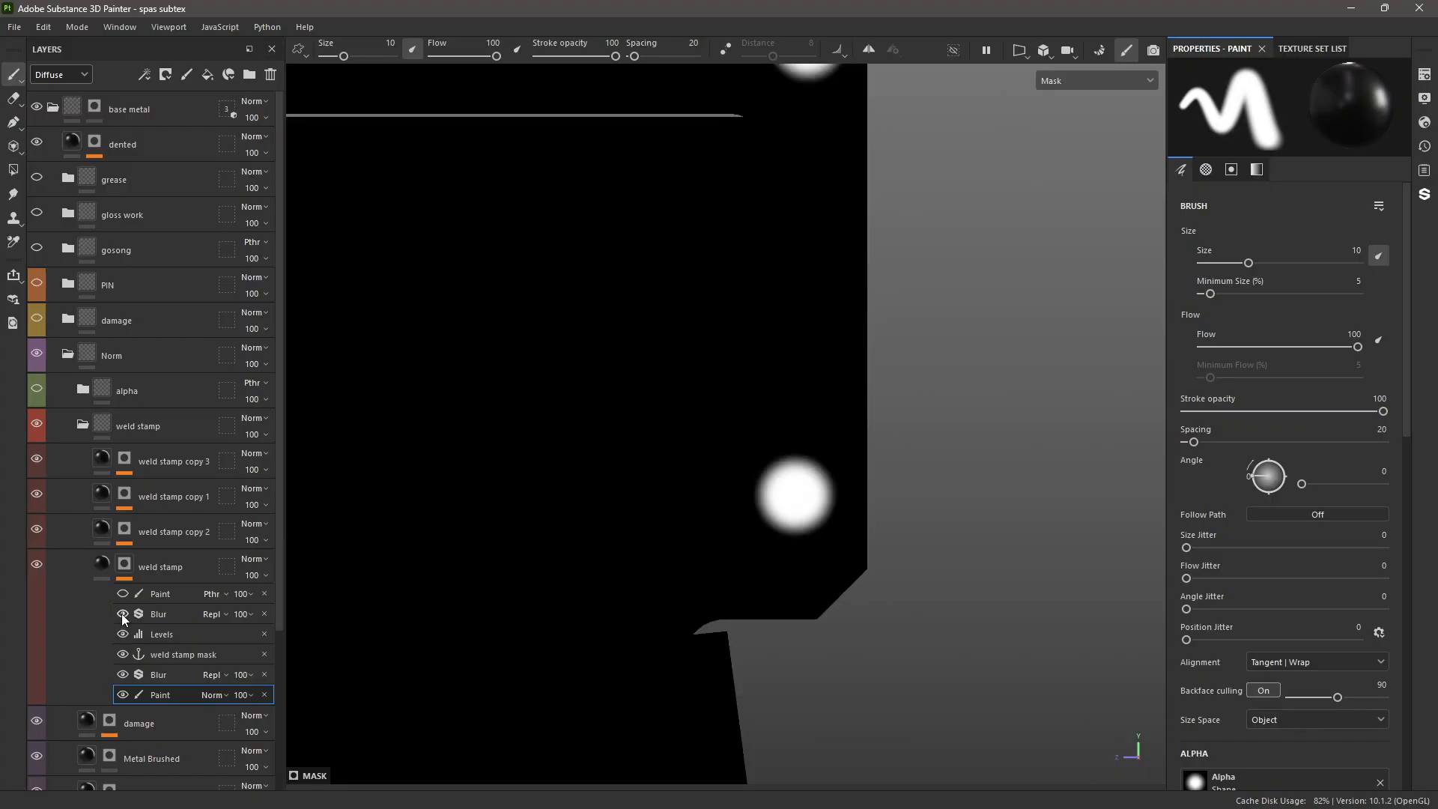
pyautogui.click(122, 613)
pyautogui.click(122, 594)
pyautogui.scroll(-2, 554, 516)
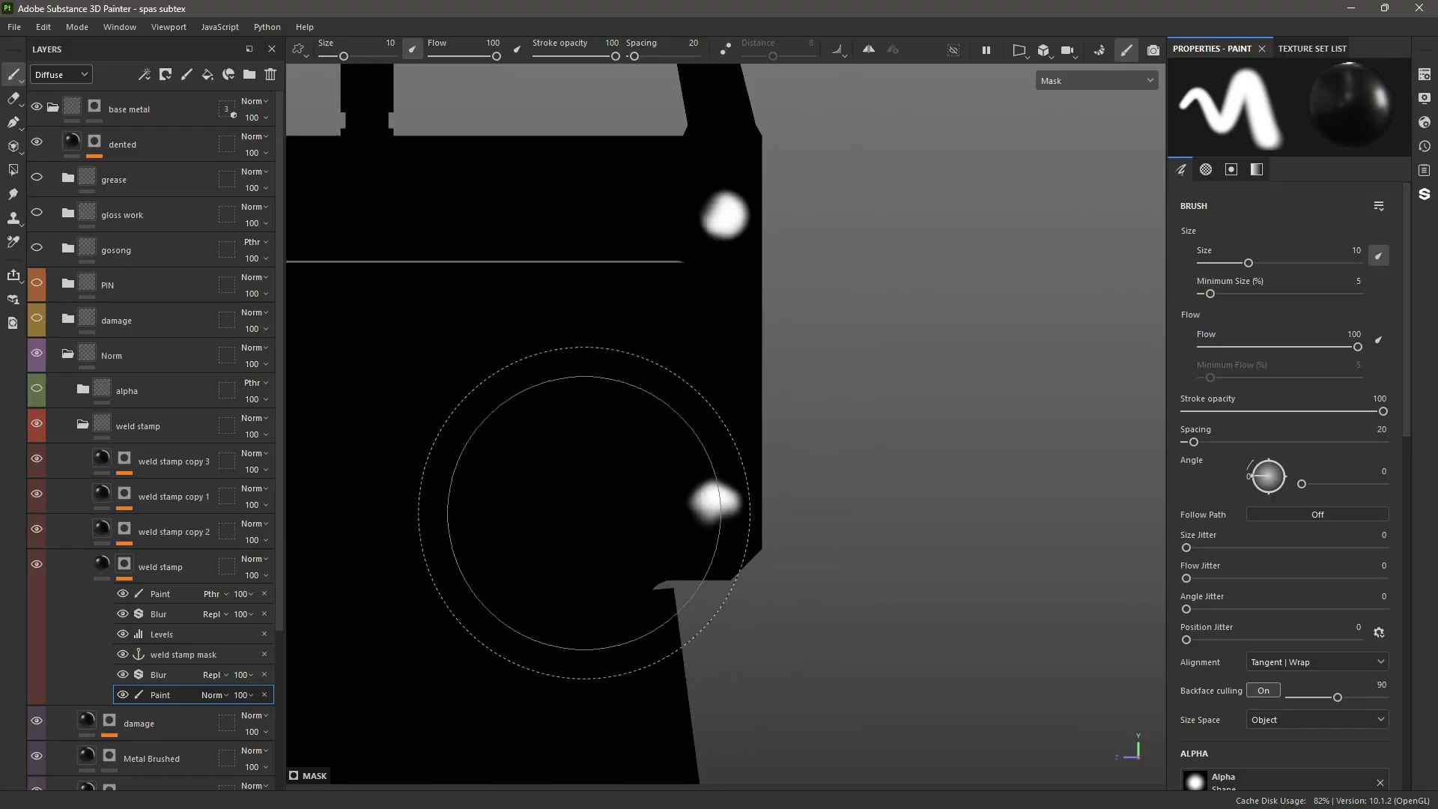
pyautogui.scroll(2, 689, 390)
# - Display the weld stamp copy 2 mask, select its base Fill, and isolate that Fill before re-enabling the lowest Blur
pyautogui.click(125, 529)
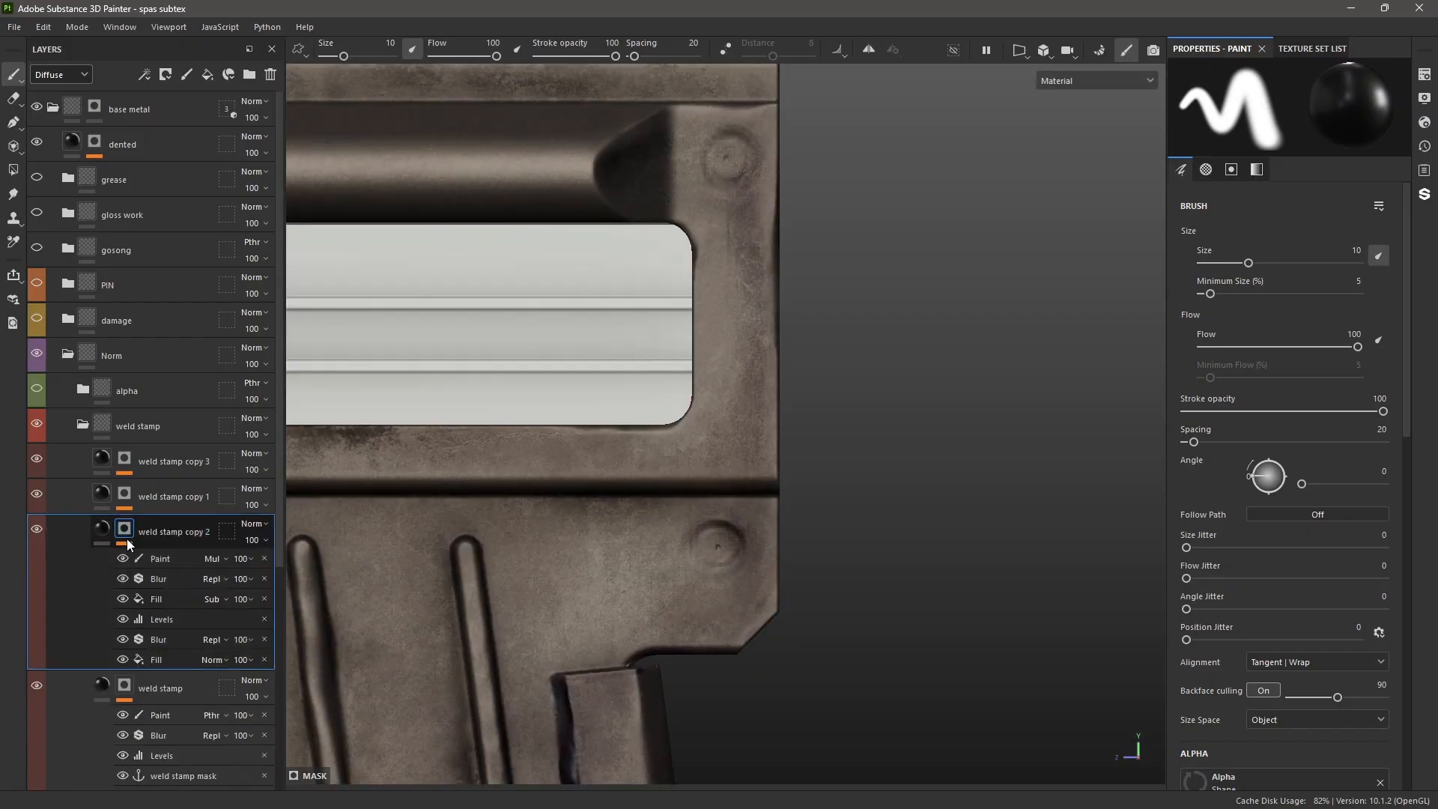
pyautogui.click(157, 656)
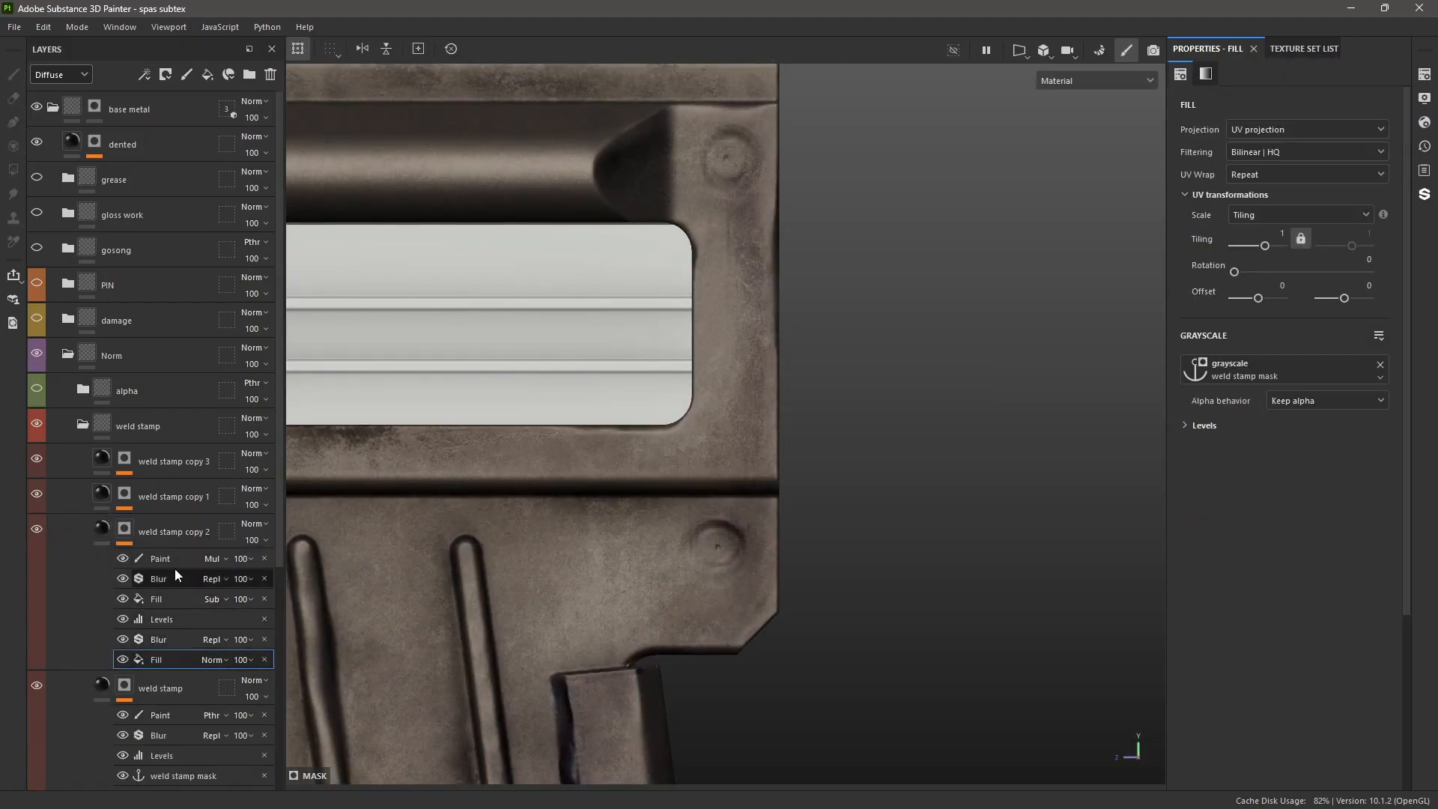
pyautogui.keyDown('alt'); pyautogui.click(128, 532); pyautogui.keyUp('alt')
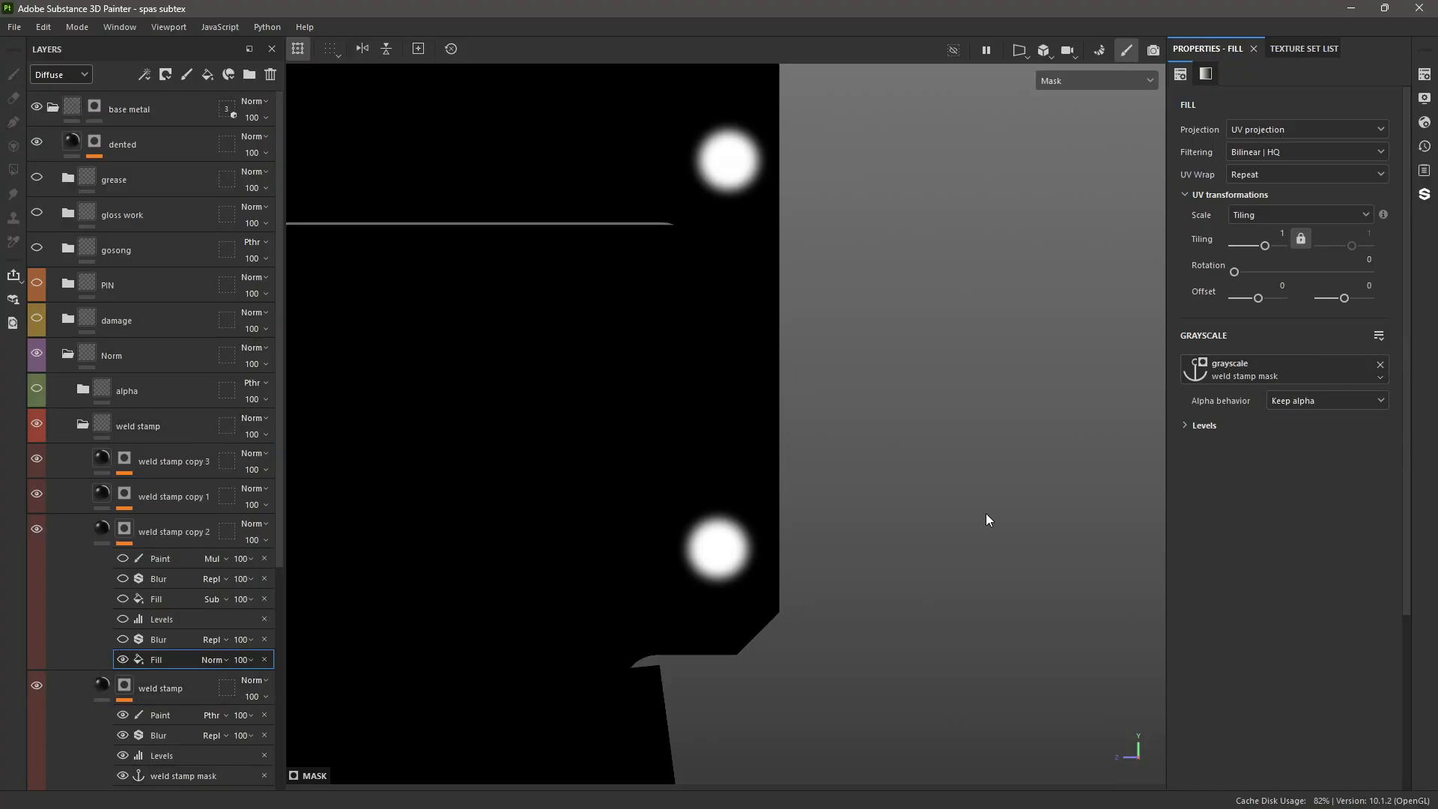
pyautogui.click(123, 639)
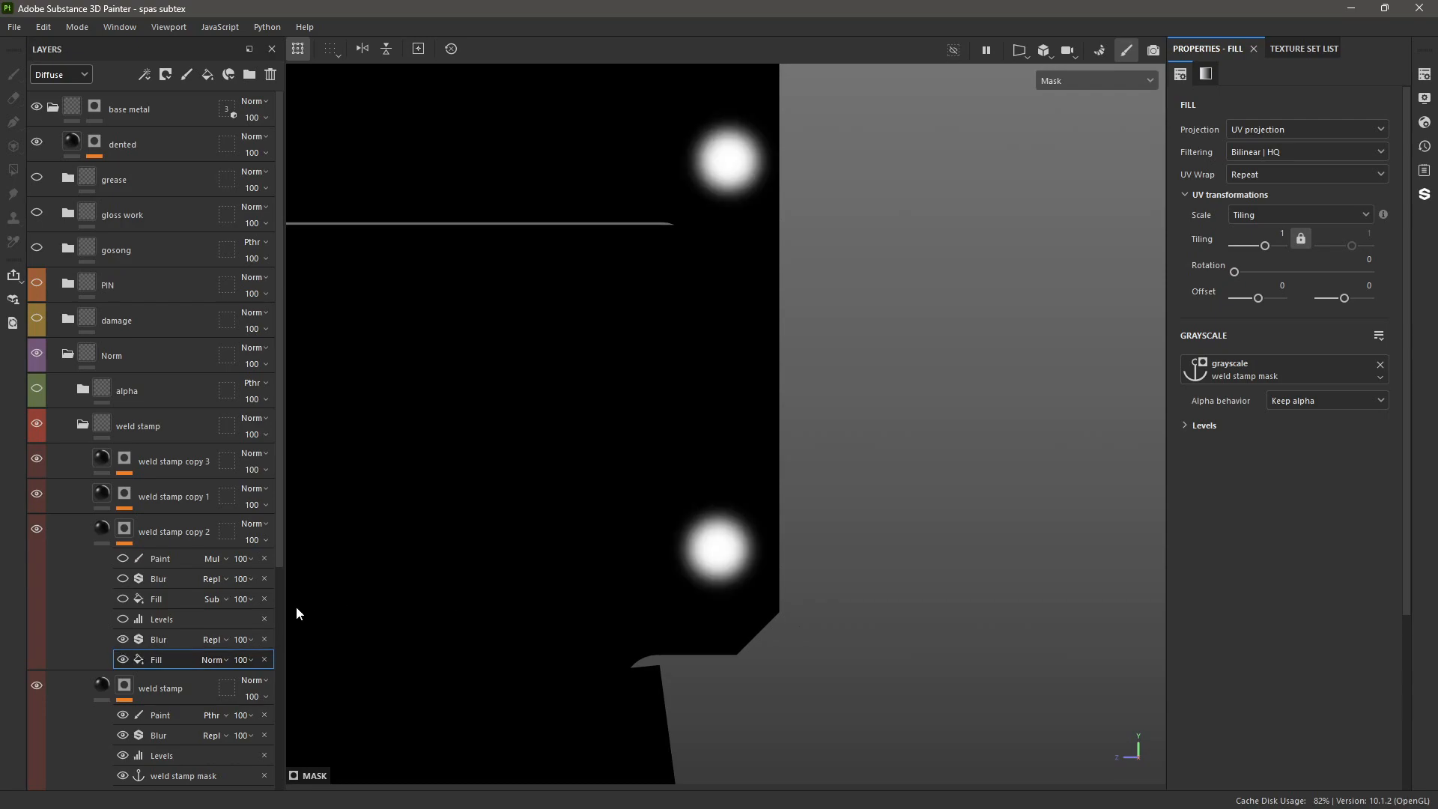
# - Return to the material view and re-enable weld stamp copy 2's effects from Levels upward to review the stamp's build-up
pyautogui.press('m')
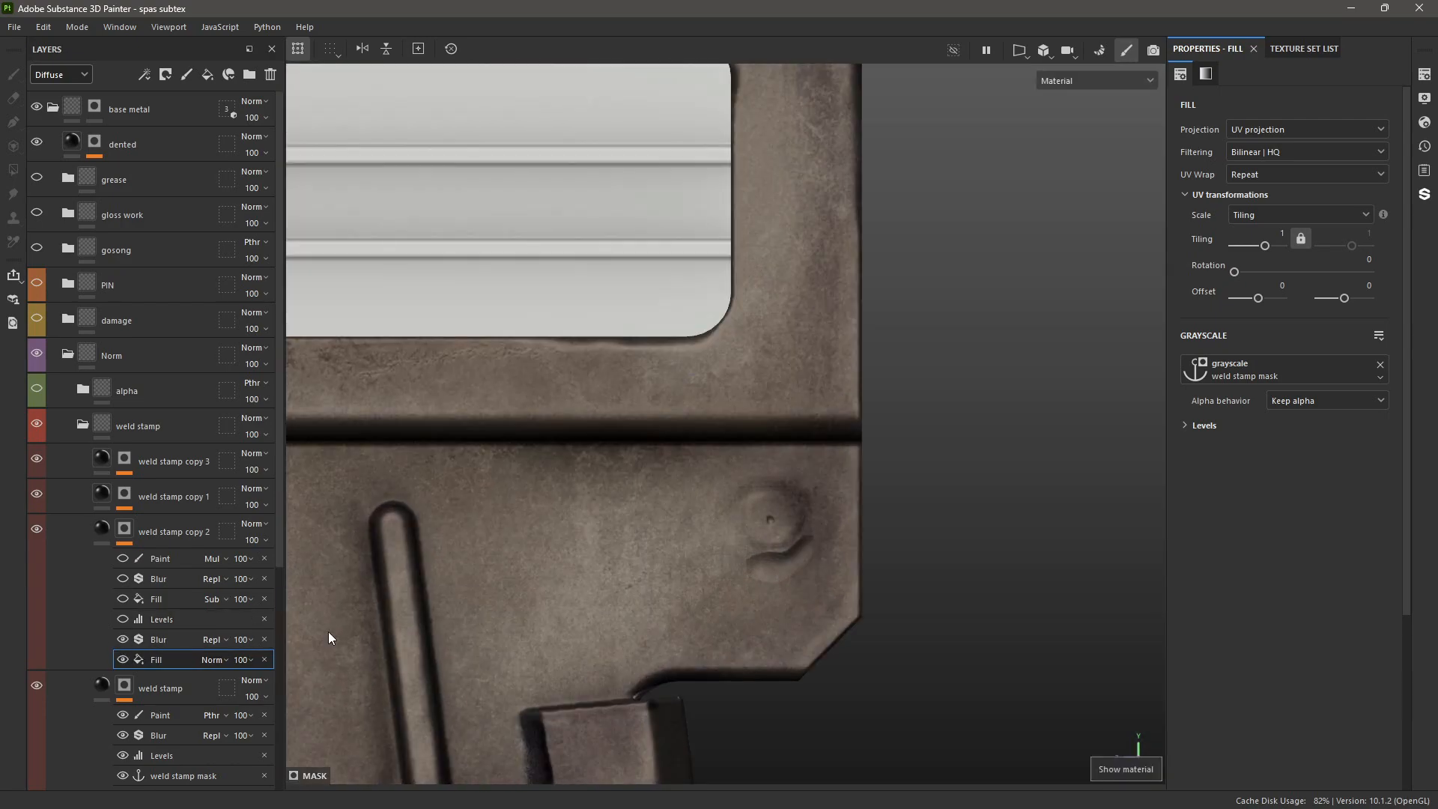
pyautogui.click(123, 618)
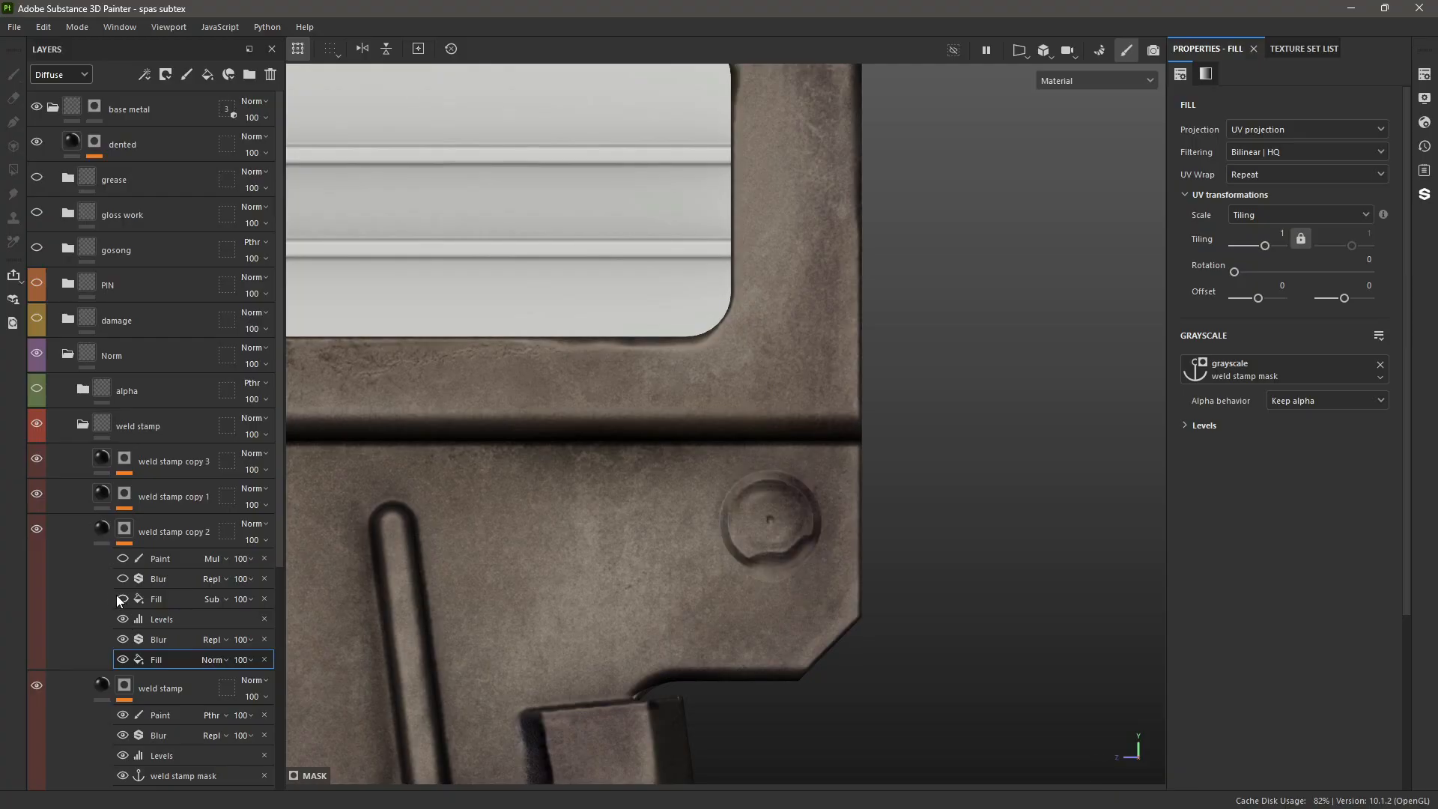
pyautogui.click(121, 598)
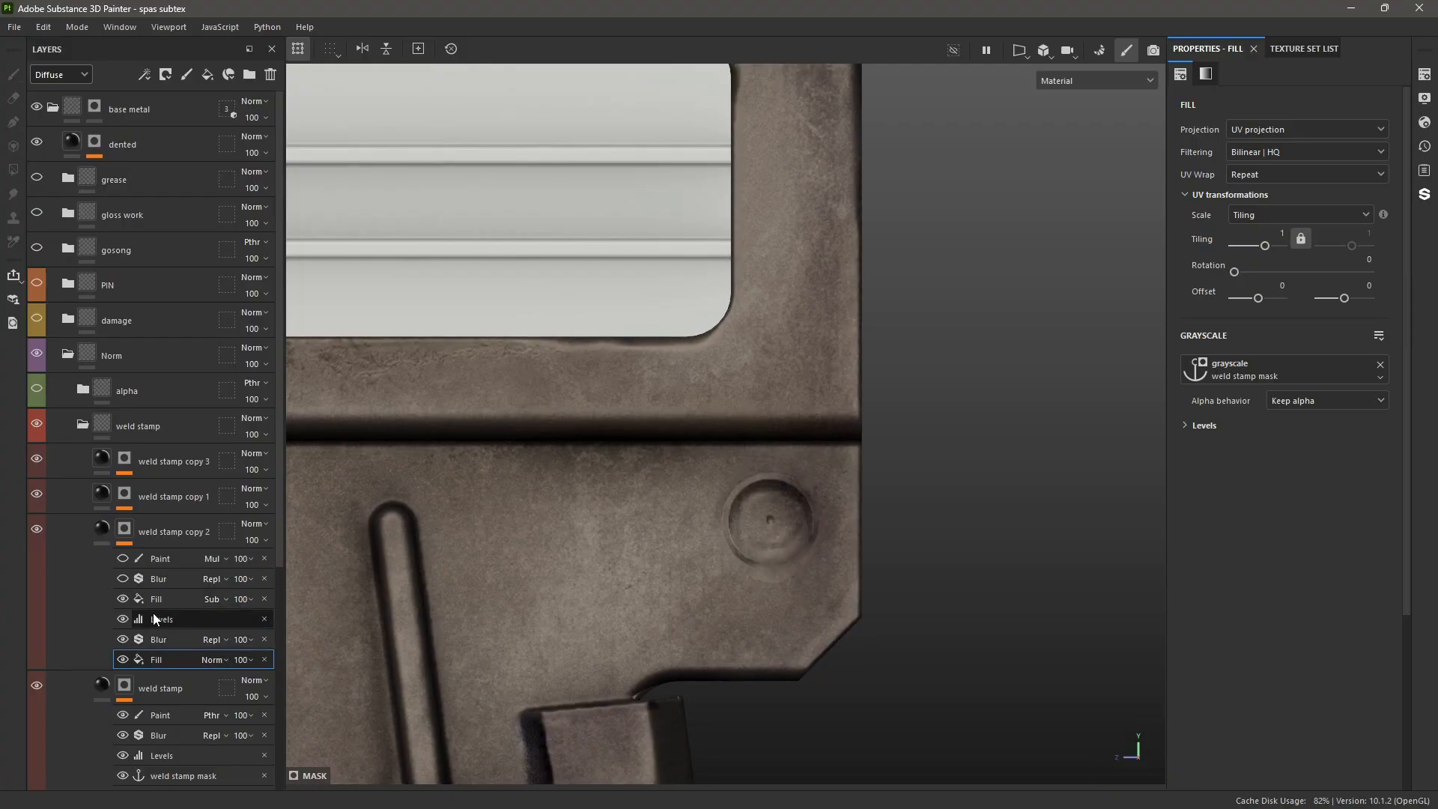
pyautogui.click(158, 604)
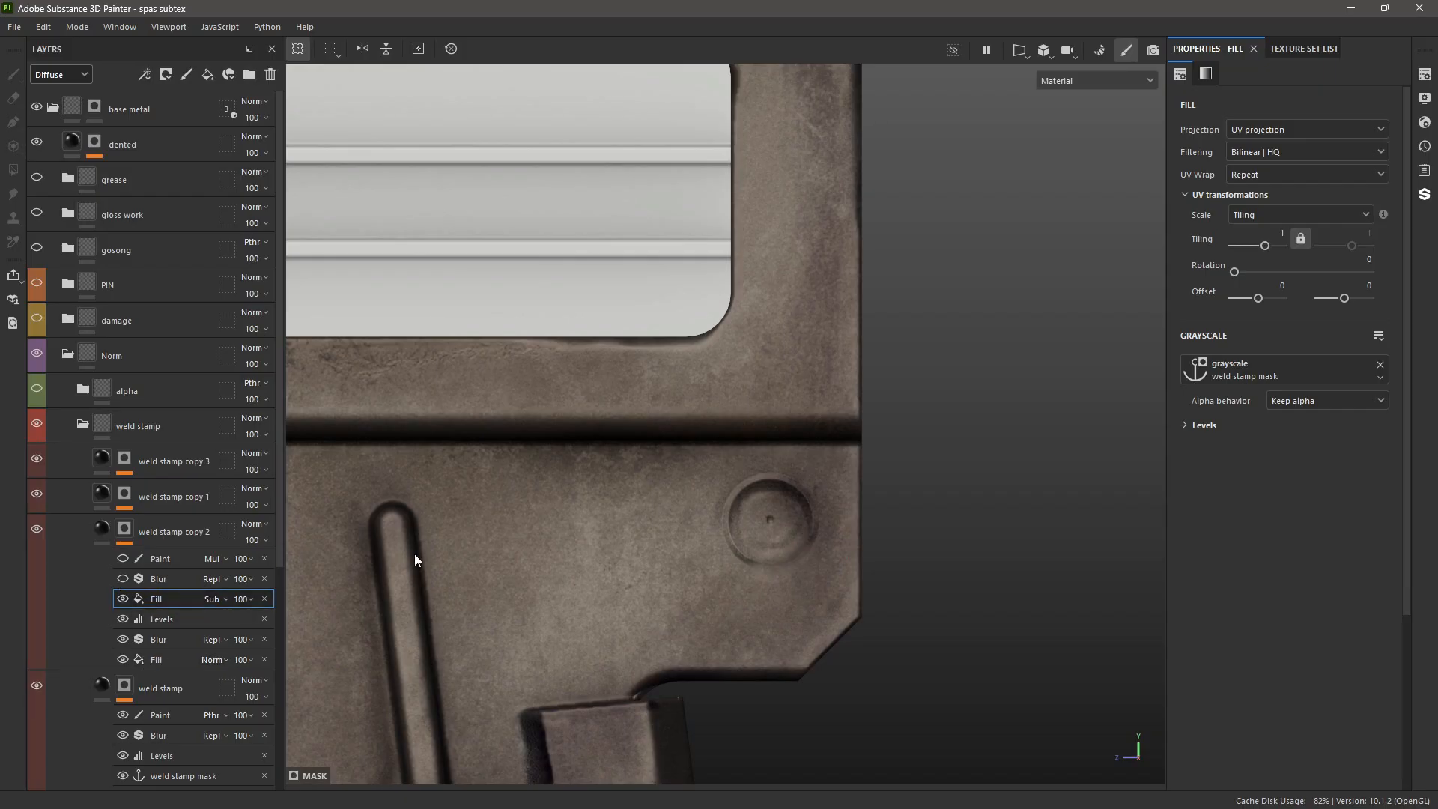
pyautogui.scroll(2, 810, 526)
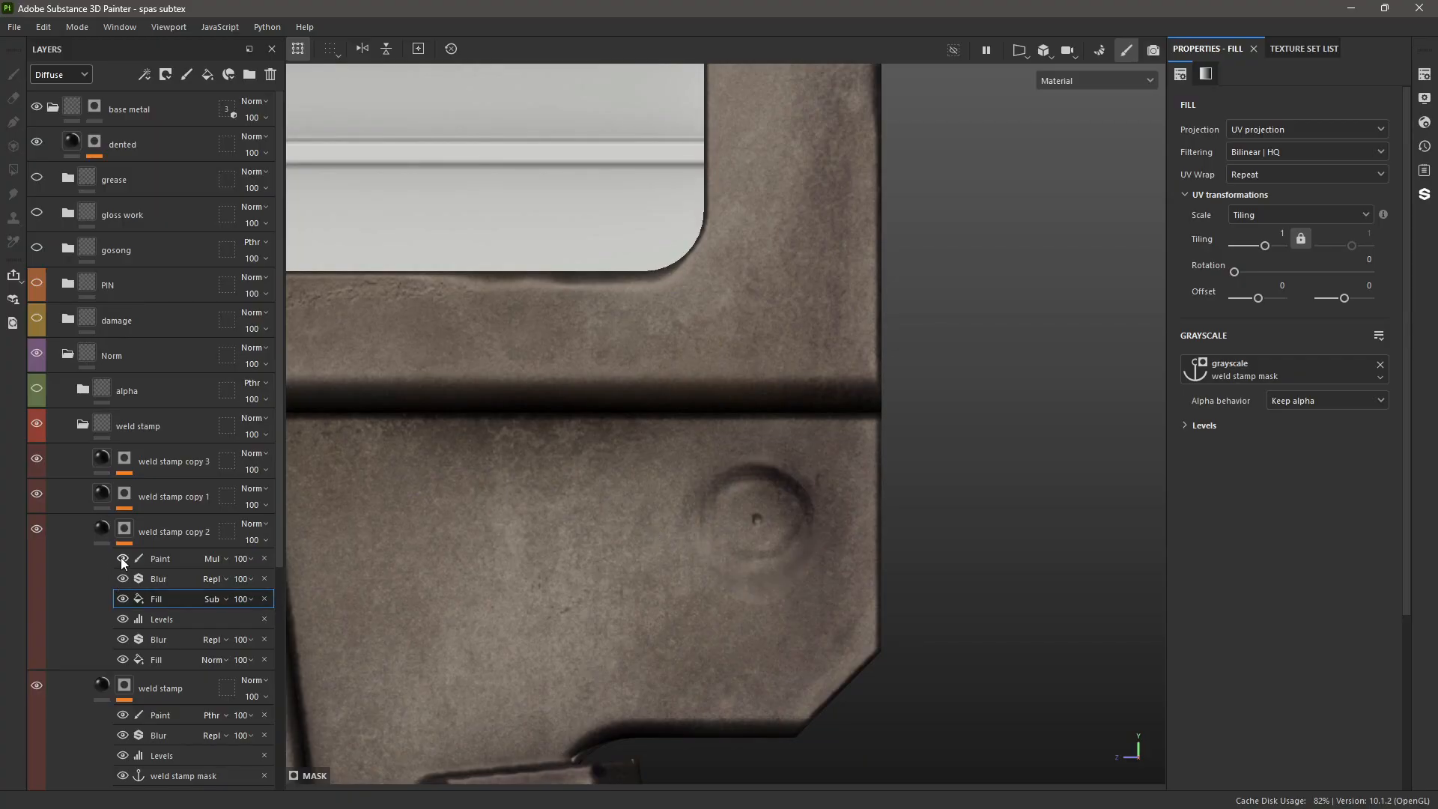
pyautogui.scroll(-2, 689, 494)
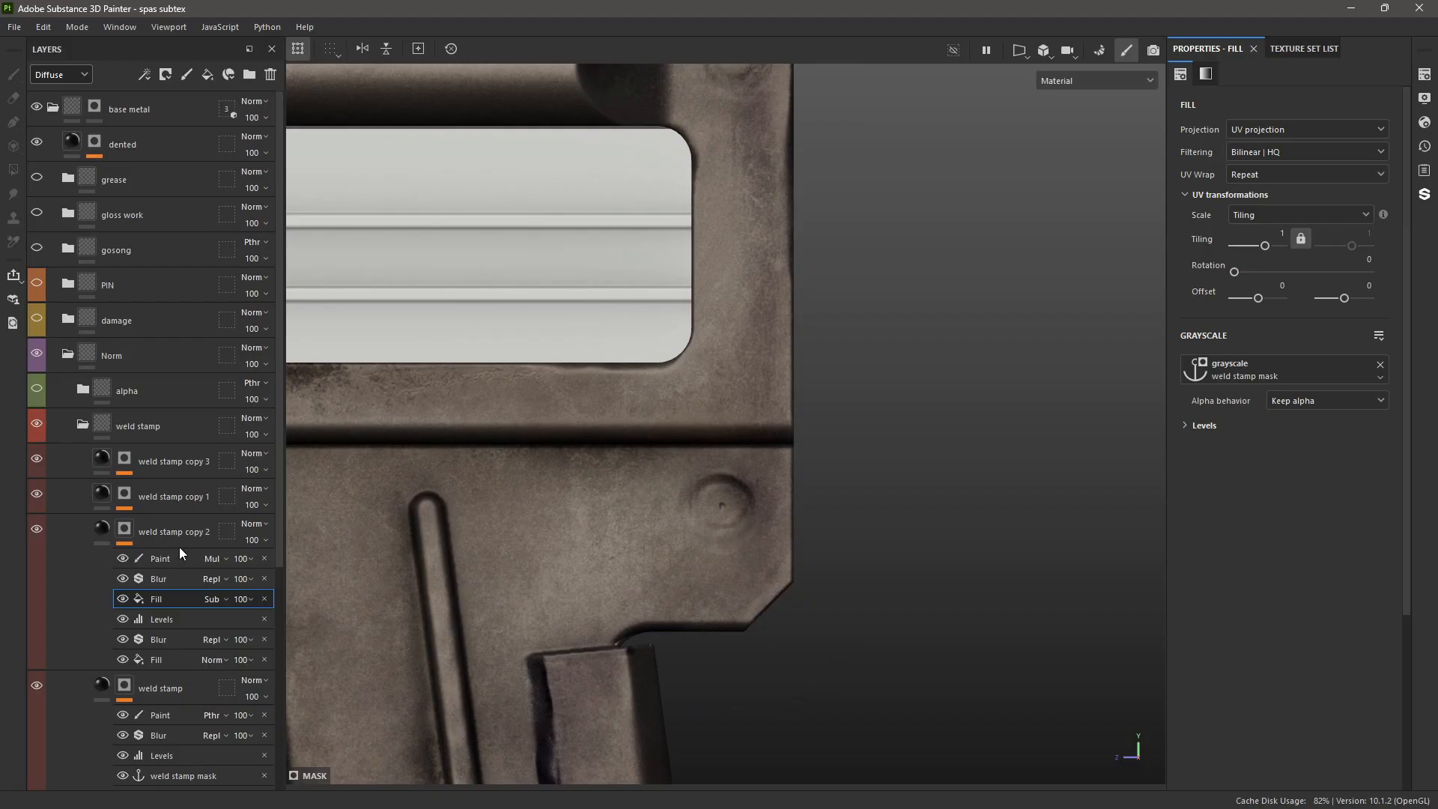
# - Display the weld stamp copy 1 mask up close and select its base Fill effect
pyautogui.click(124, 495)
pyautogui.keyDown('alt'); pyautogui.click(124, 495); pyautogui.keyUp('alt')
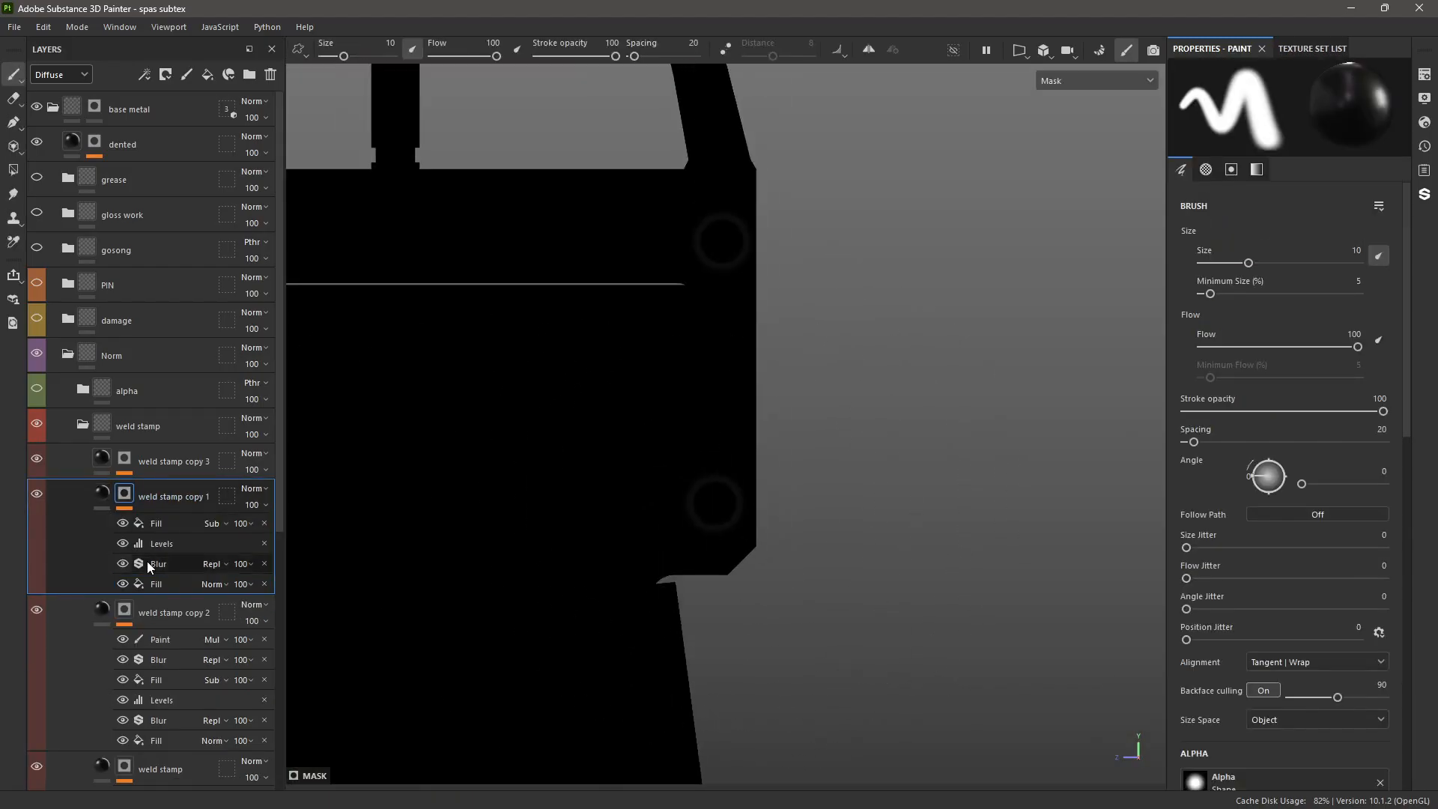
pyautogui.click(155, 583)
pyautogui.scroll(4, 671, 504)
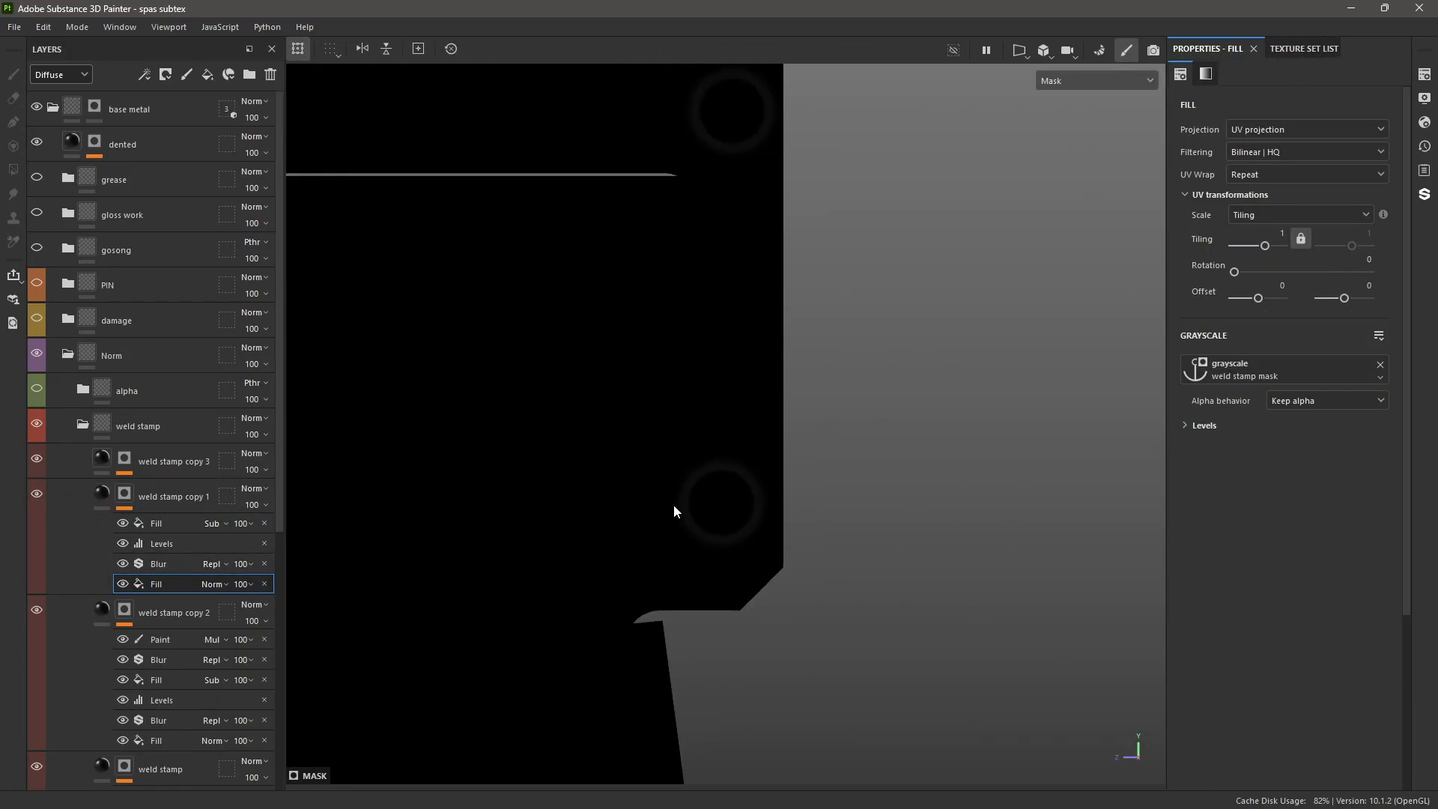
# - In the material view, hide weld stamp copy 1's effects above the base Fill and re-enable them from the Blur upward
pyautogui.press('m')
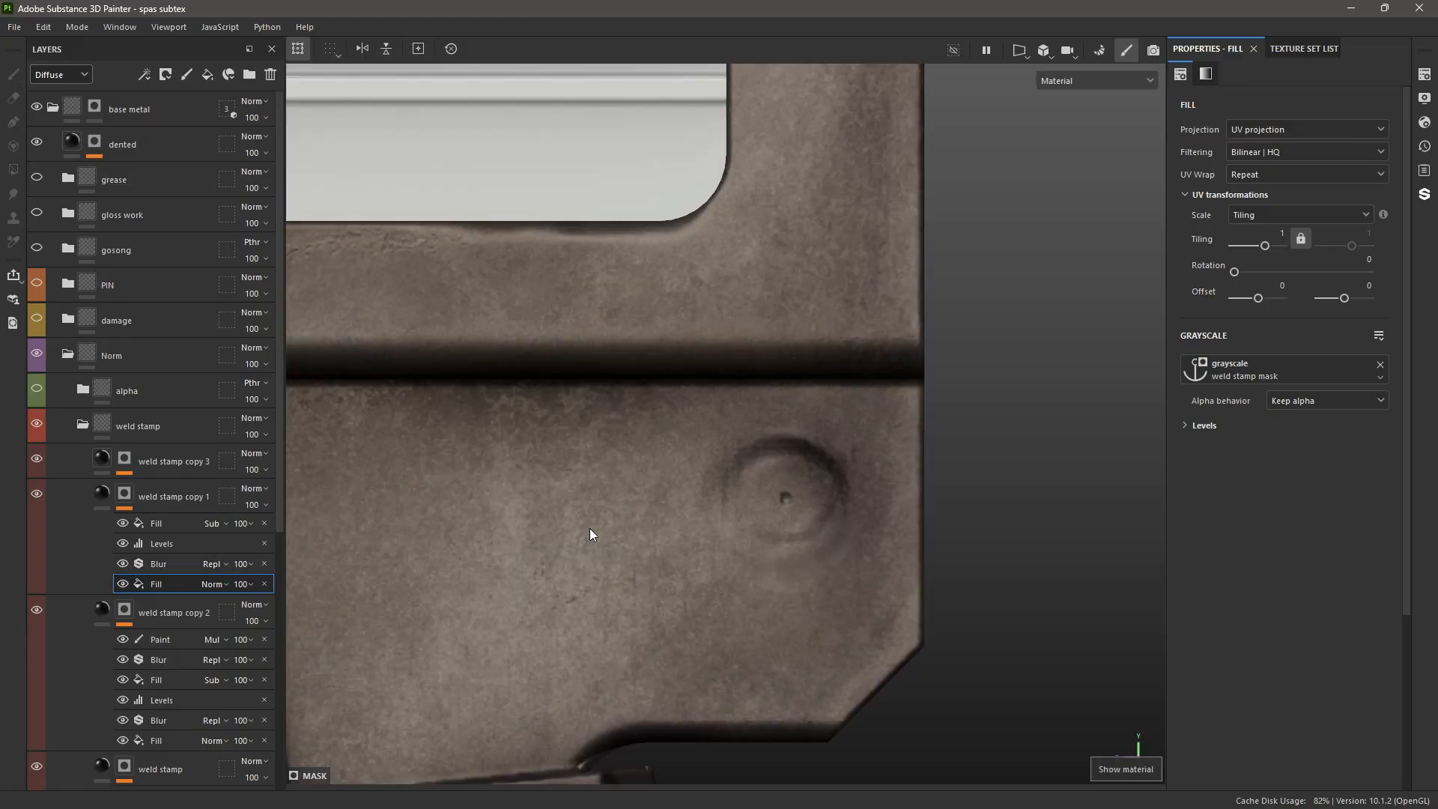
pyautogui.click(121, 544)
pyautogui.click(122, 564)
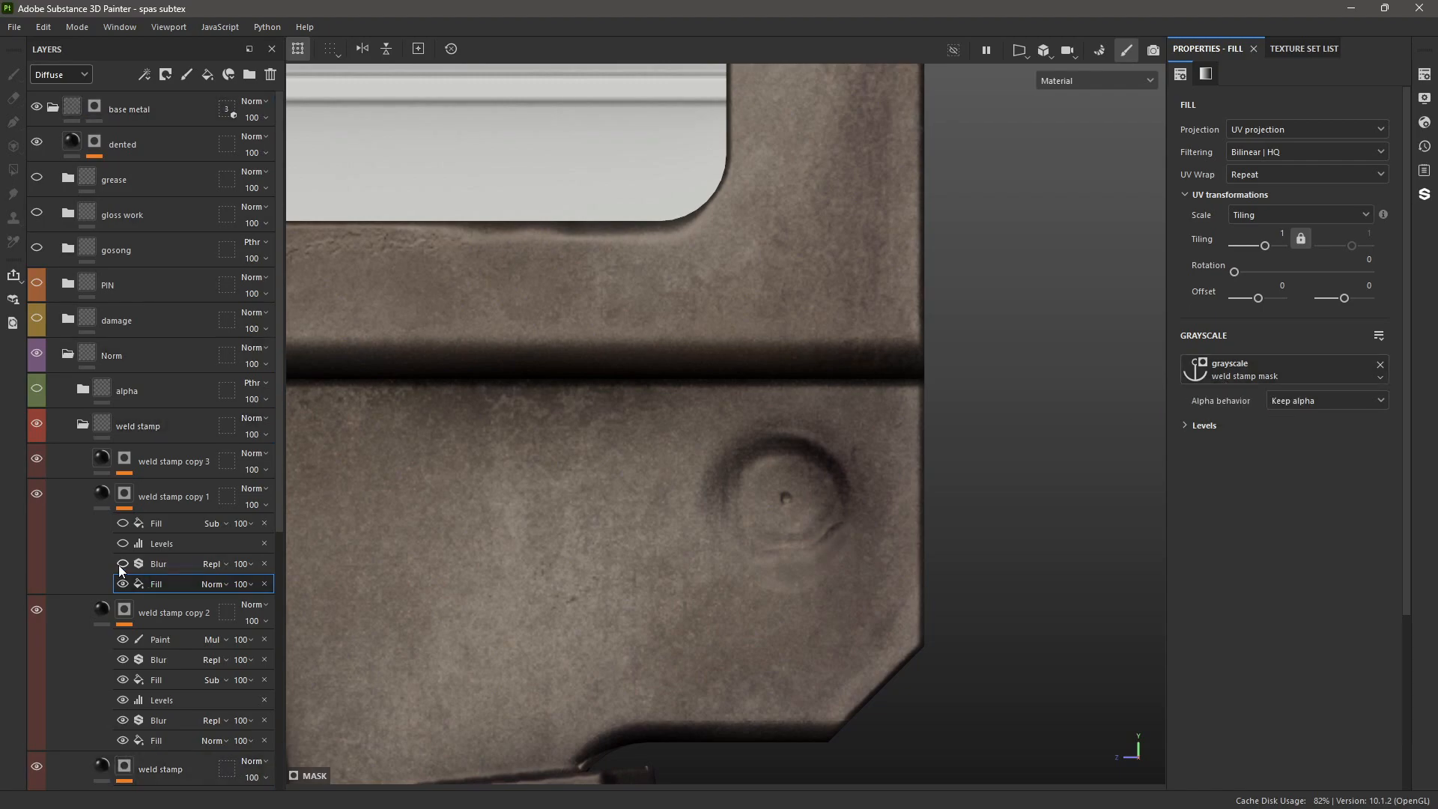
pyautogui.click(121, 544)
pyautogui.click(122, 523)
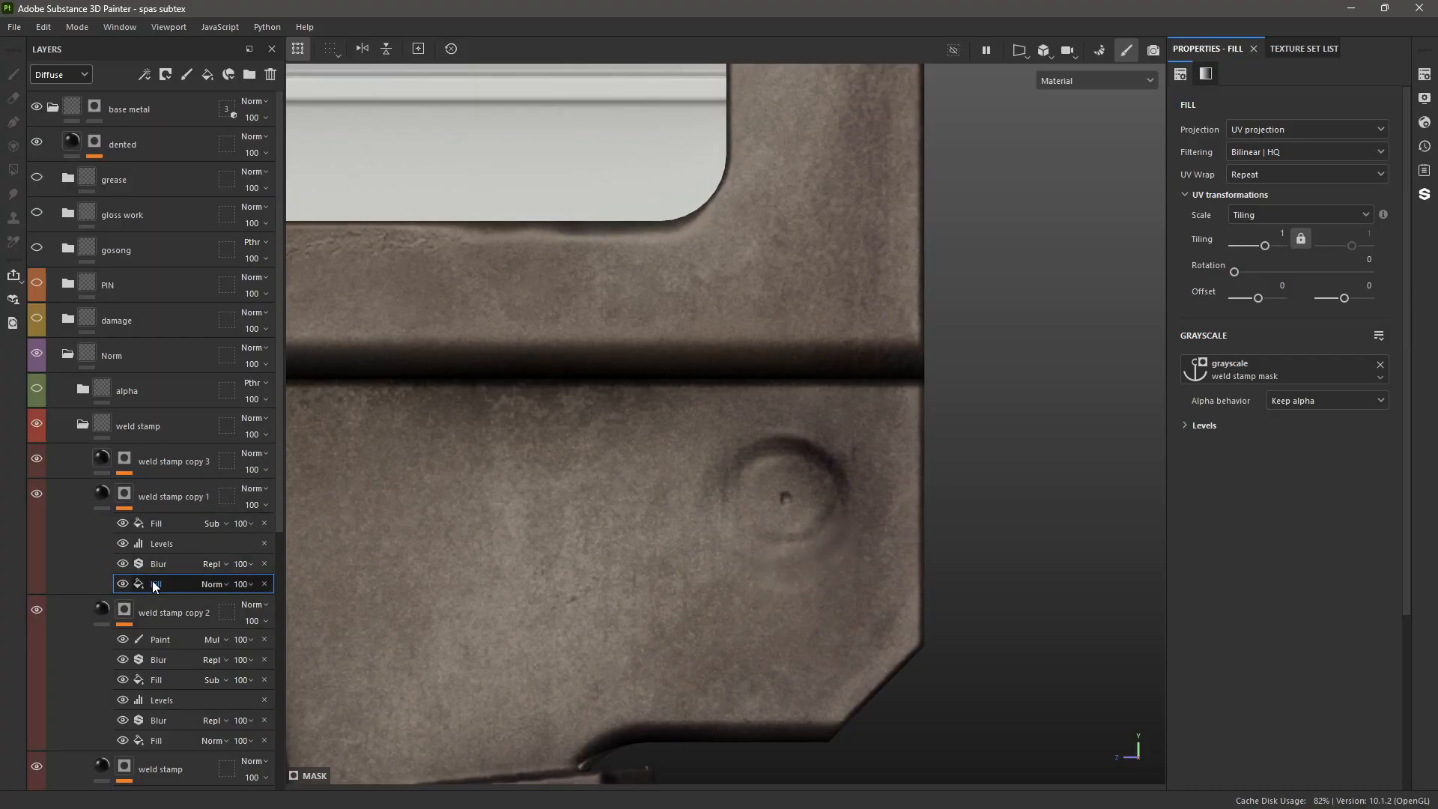
# - Display the weld stamp copy 3 mask, select its base Fill, and inspect the resulting stamp in the material view
pyautogui.keyDown('alt'); pyautogui.click(124, 459); pyautogui.keyUp('alt')
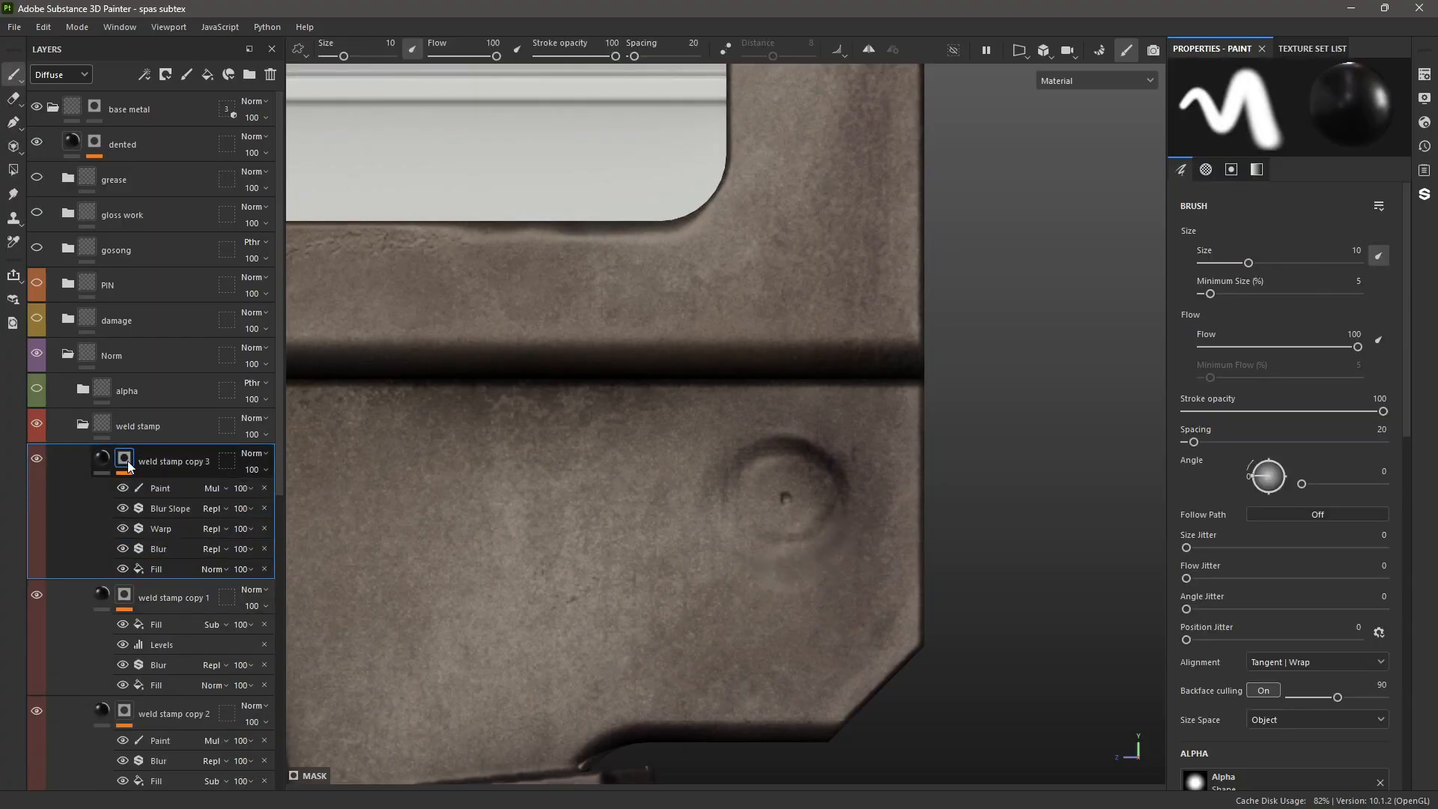
pyautogui.click(153, 571)
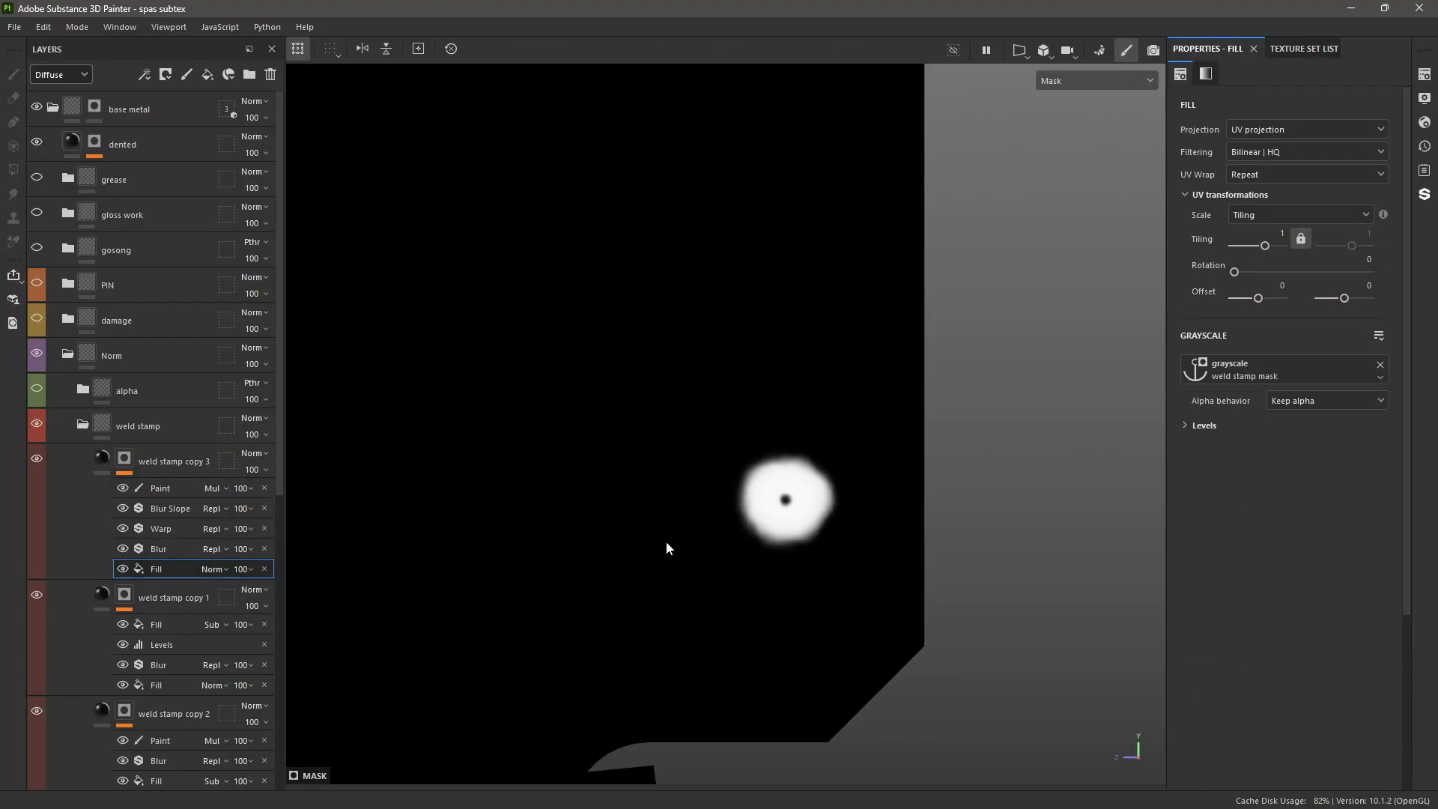
pyautogui.press('m')
pyautogui.scroll(3, 829, 493)
# - Switch to the PureRef board, examine the weld stamp in the reference photos, and return to Substance 3D Painter to compare the receiver
pyautogui.hotkey('alt', 'Tab')
pyautogui.hotkey('alt', 'Tab')
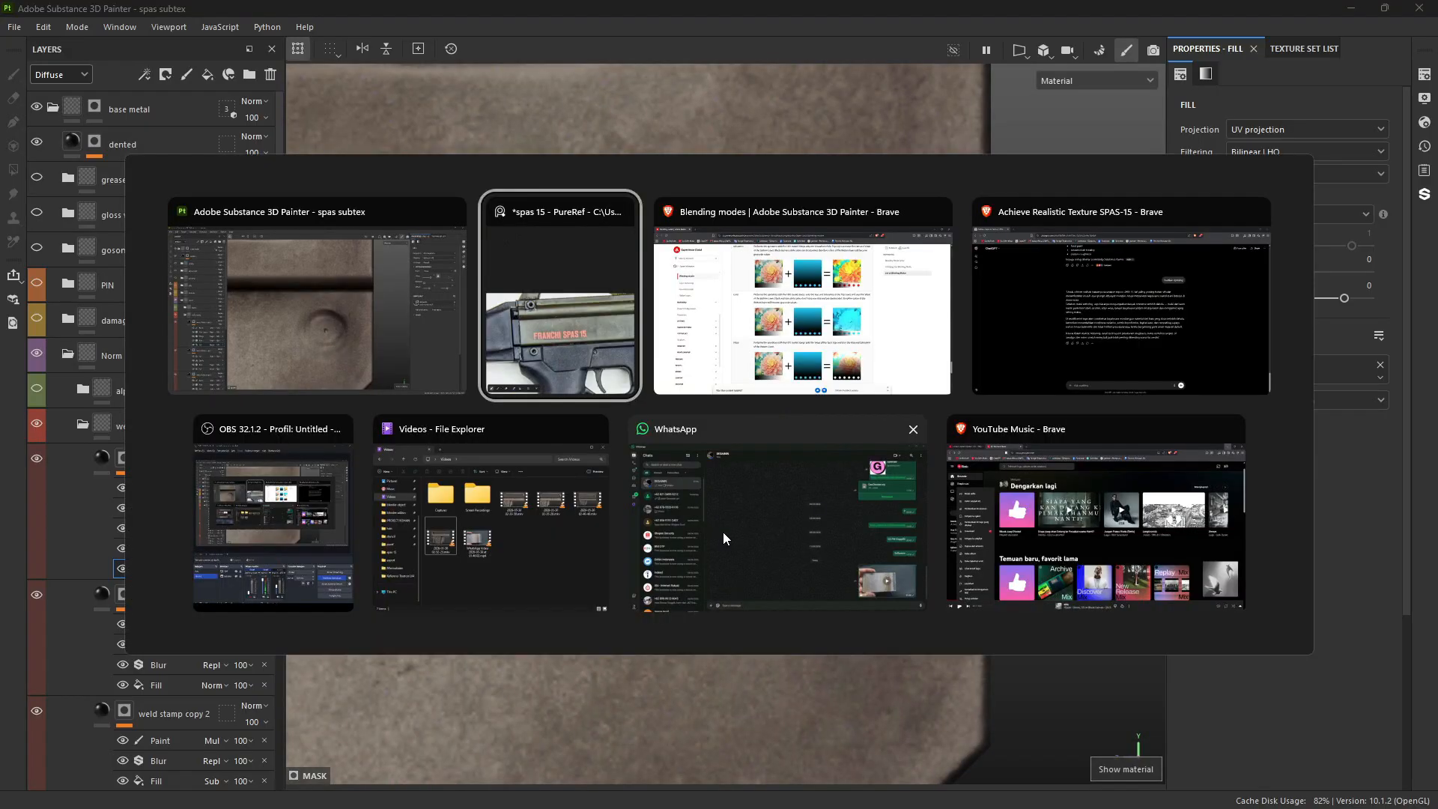
pyautogui.click(572, 361)
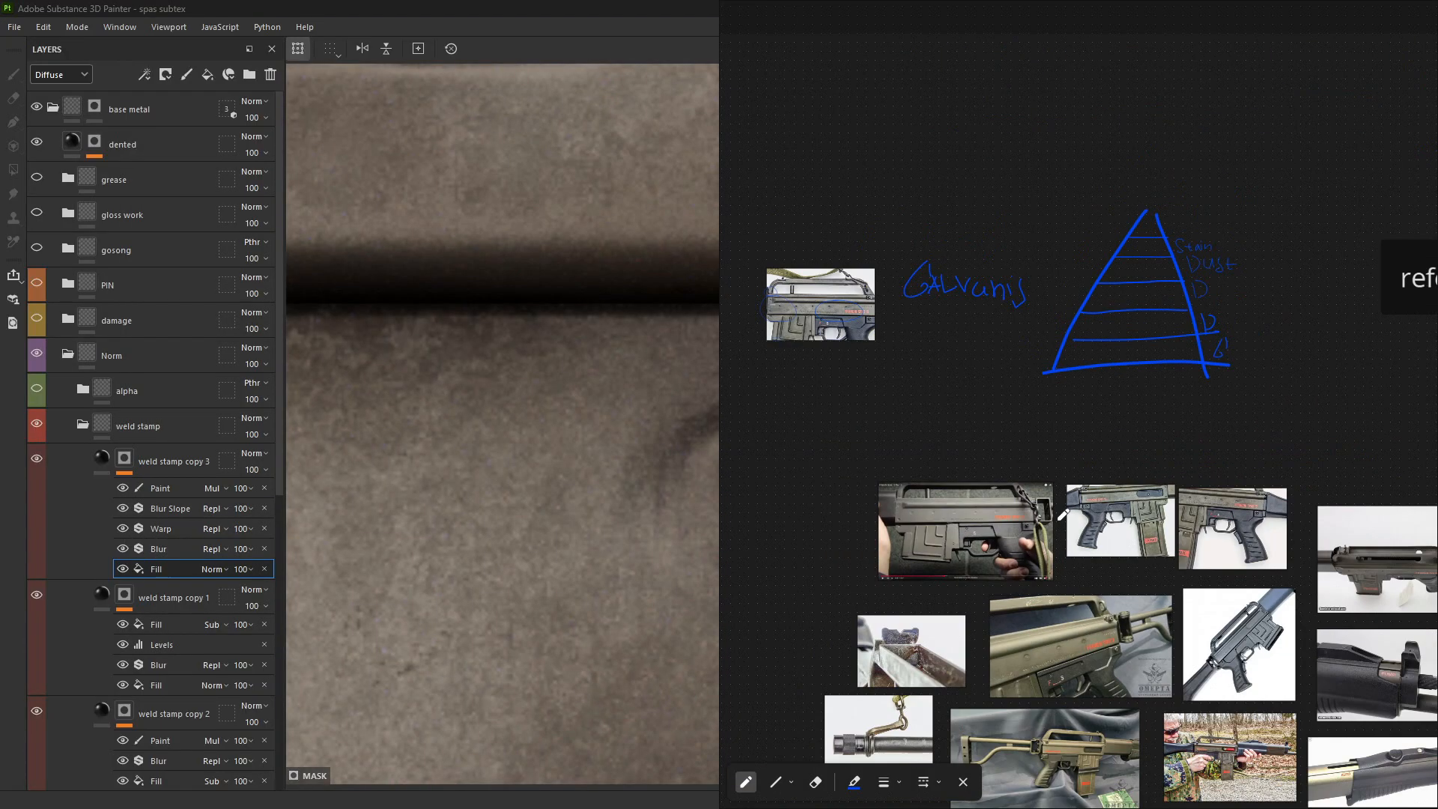
pyautogui.scroll(10, 976, 531)
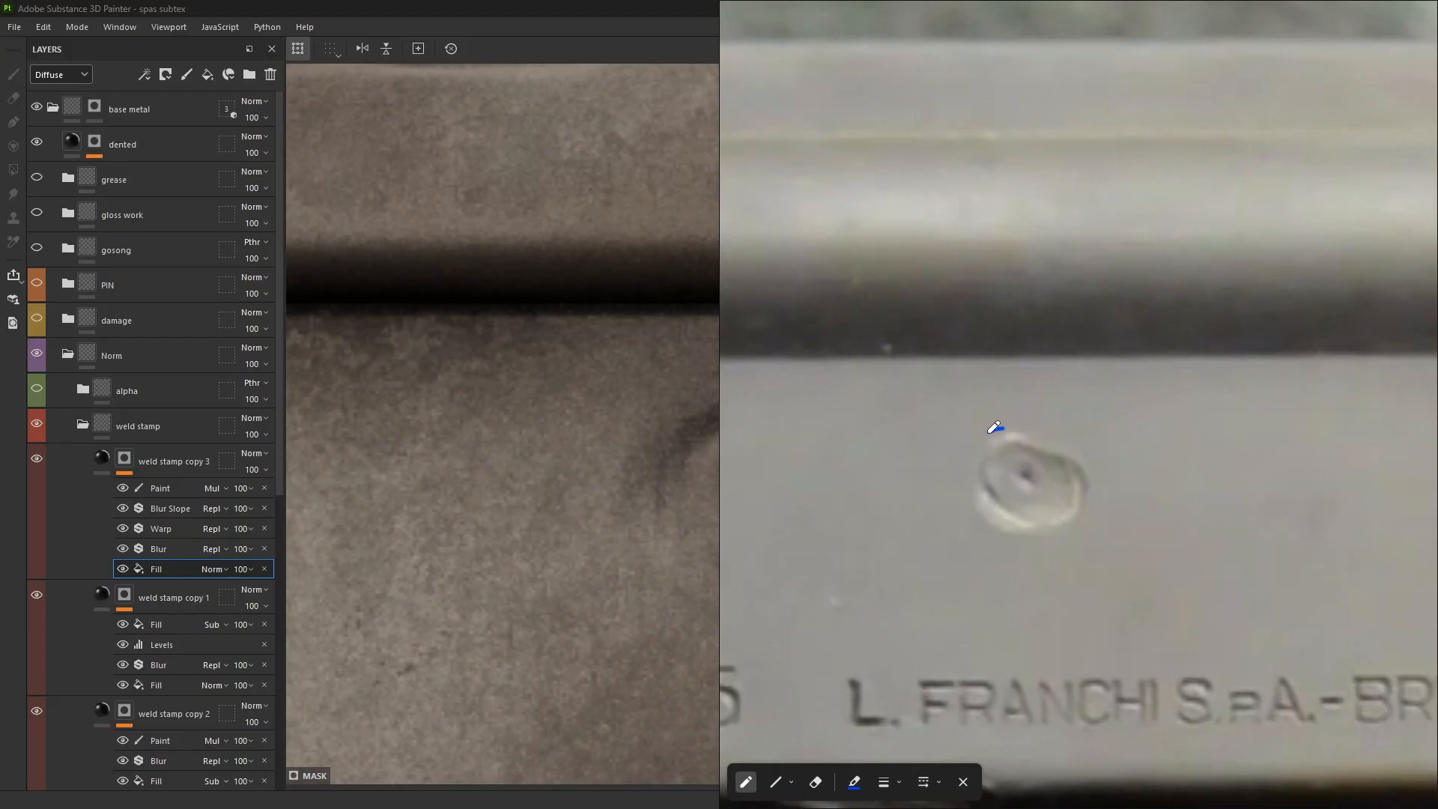
pyautogui.moveTo(994, 428)
pyautogui.mouseDown()
pyautogui.moveTo(1046, 440)
pyautogui.moveTo(982, 427)
pyautogui.mouseUp()
pyautogui.scroll(-10, 1019, 466)
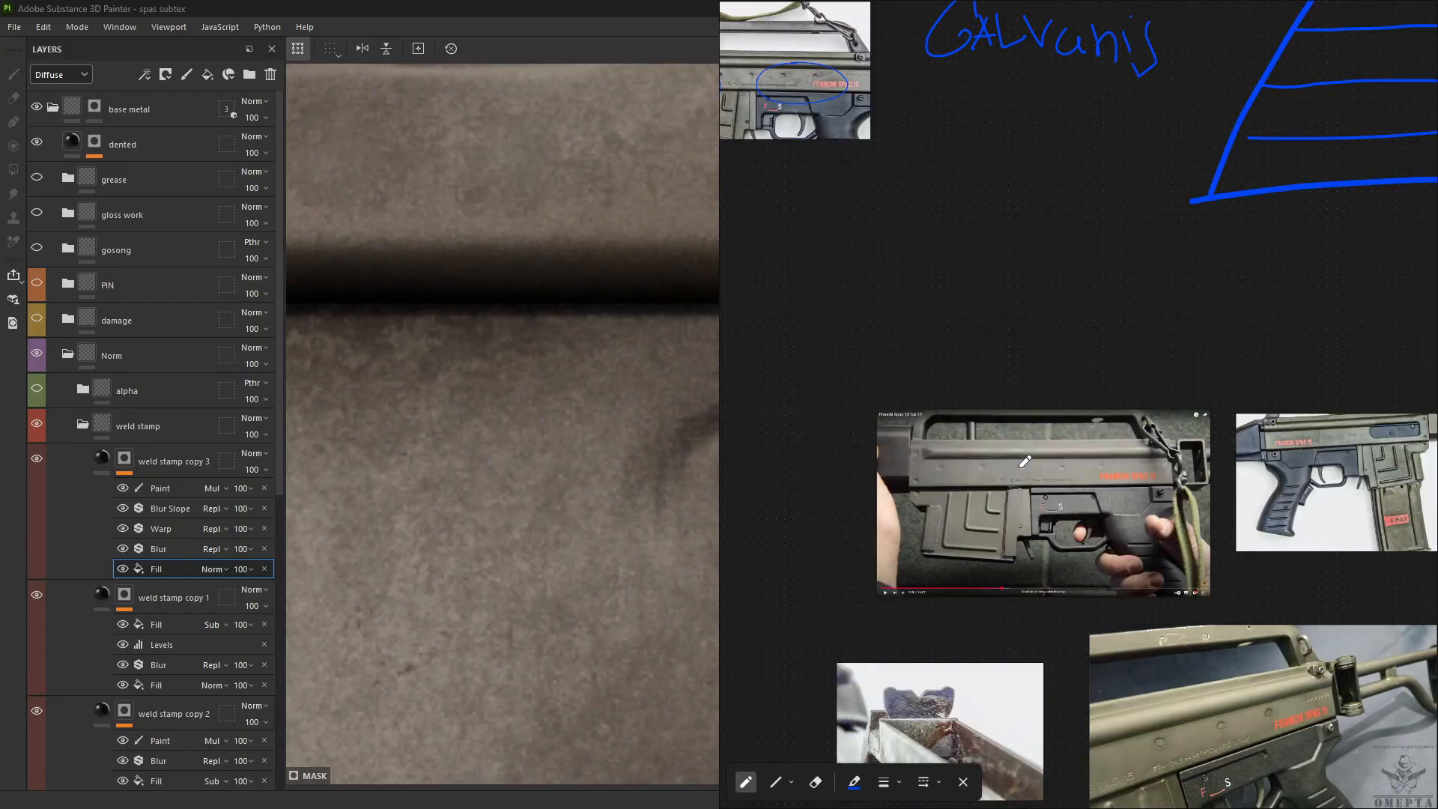
pyautogui.scroll(8, 1037, 472)
pyautogui.click(646, 4)
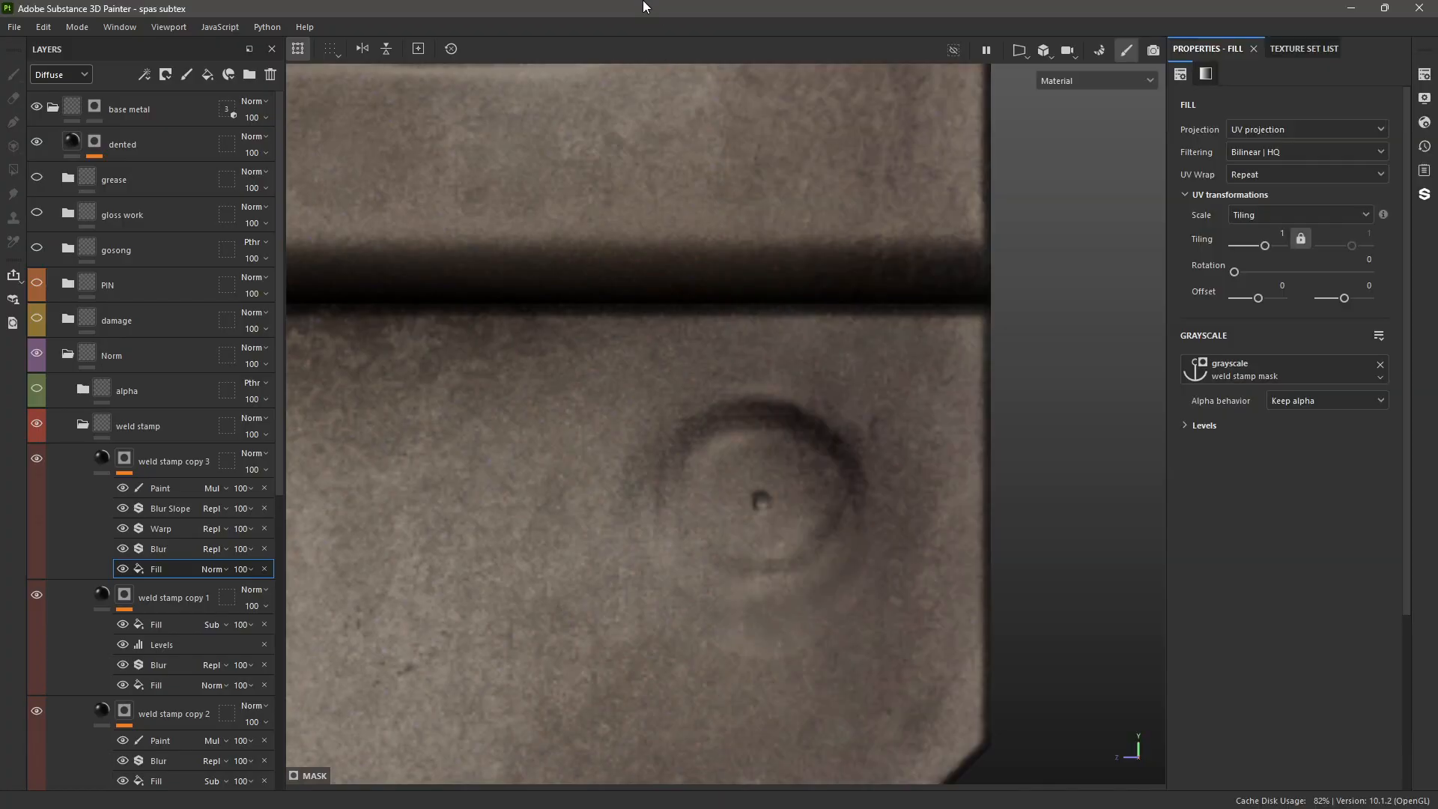
pyautogui.scroll(1, 766, 480)
pyautogui.scroll(-6, 765, 485)
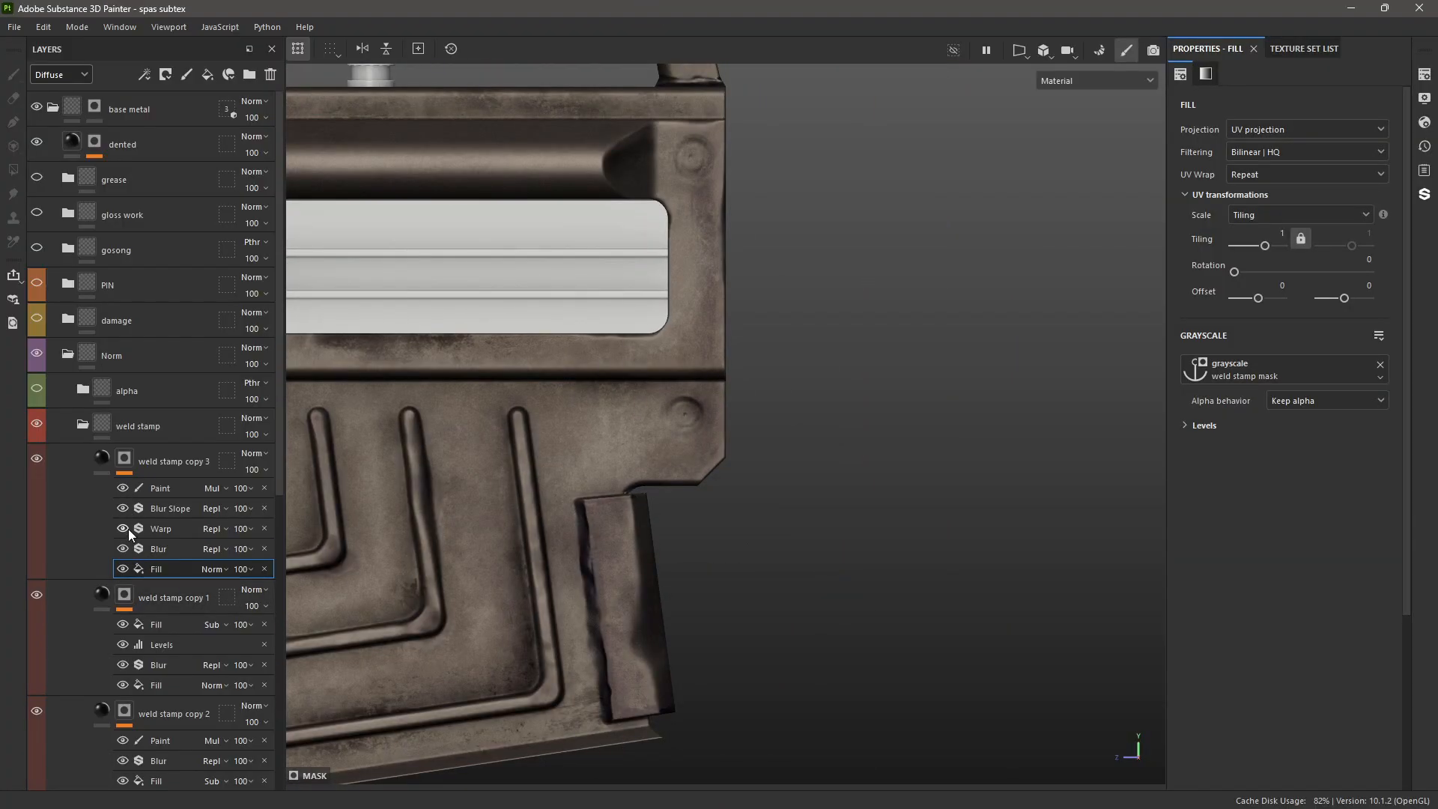
# - Collapse the weld stamp folder, show and expand the alpha folder, expand its font folder, and select the Spas font layer
pyautogui.click(83, 425)
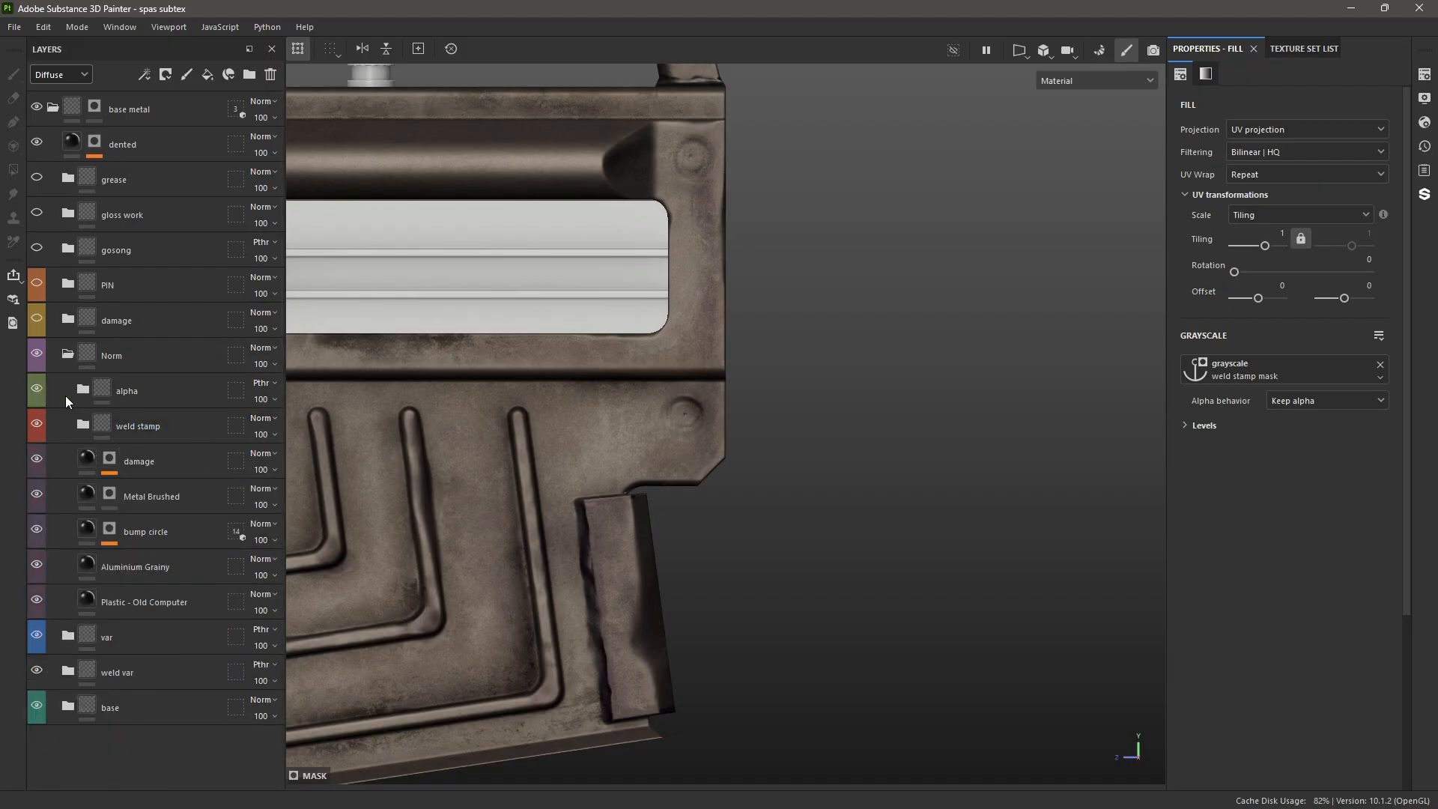
pyautogui.click(83, 386)
pyautogui.click(130, 534)
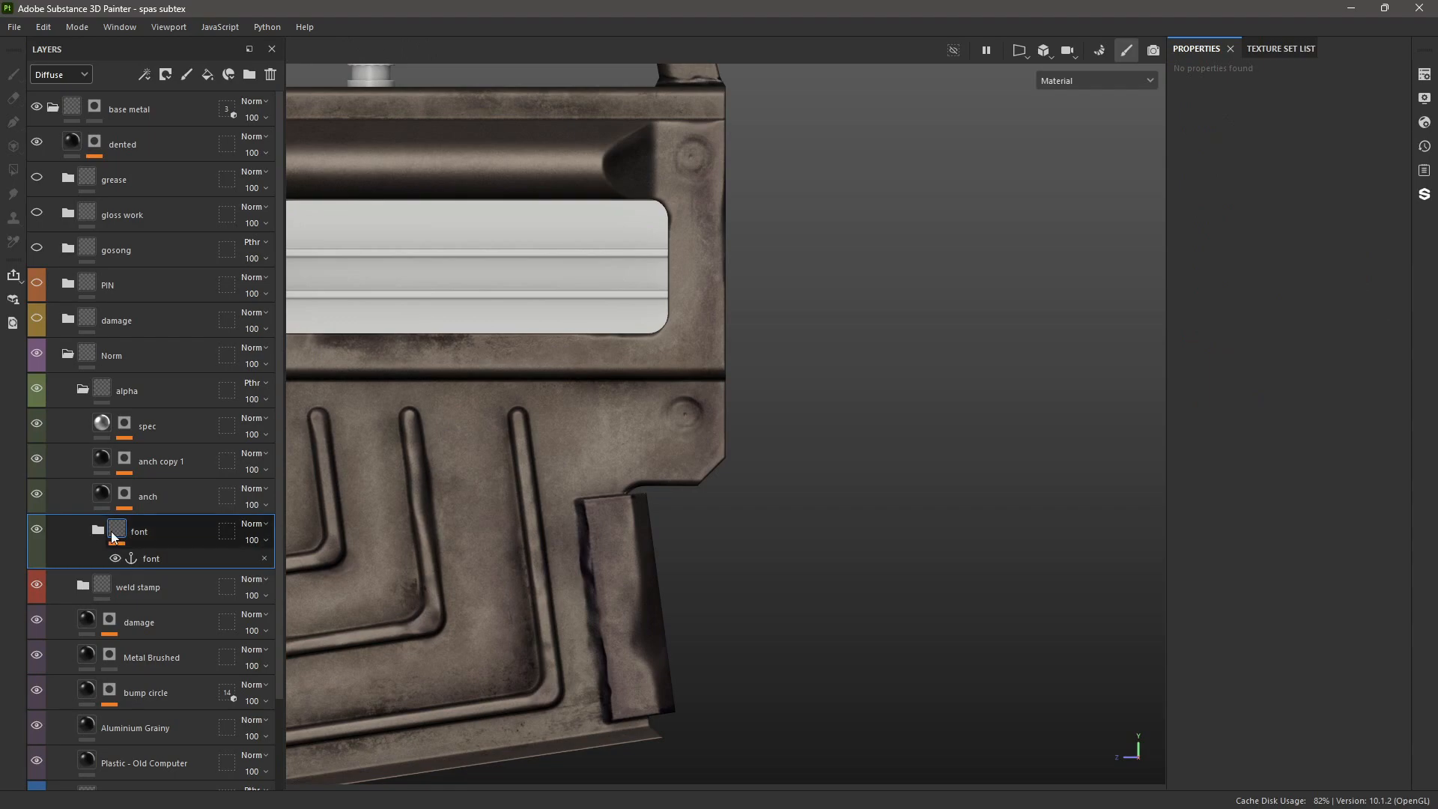
pyautogui.click(98, 530)
pyautogui.click(125, 651)
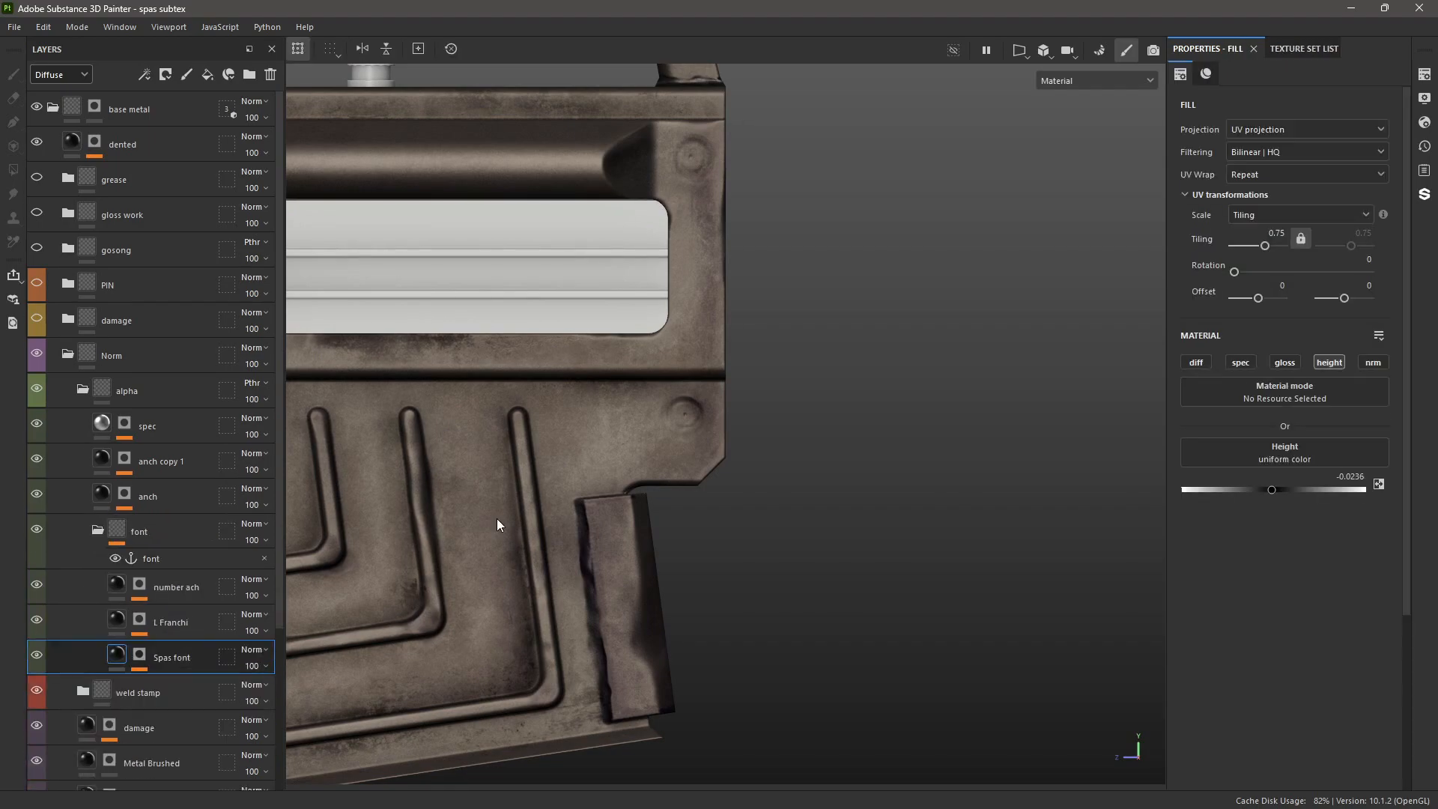
# - Locate the engraved S.P.A.S 15 lettering on the side of the receiver and view it up close
pyautogui.press('f')
pyautogui.keyDown('alt'); pyautogui.keyDown('shift'); pyautogui.moveTo(495, 451); pyautogui.dragTo(488, 479); pyautogui.keyUp('shift'); pyautogui.keyUp('alt')
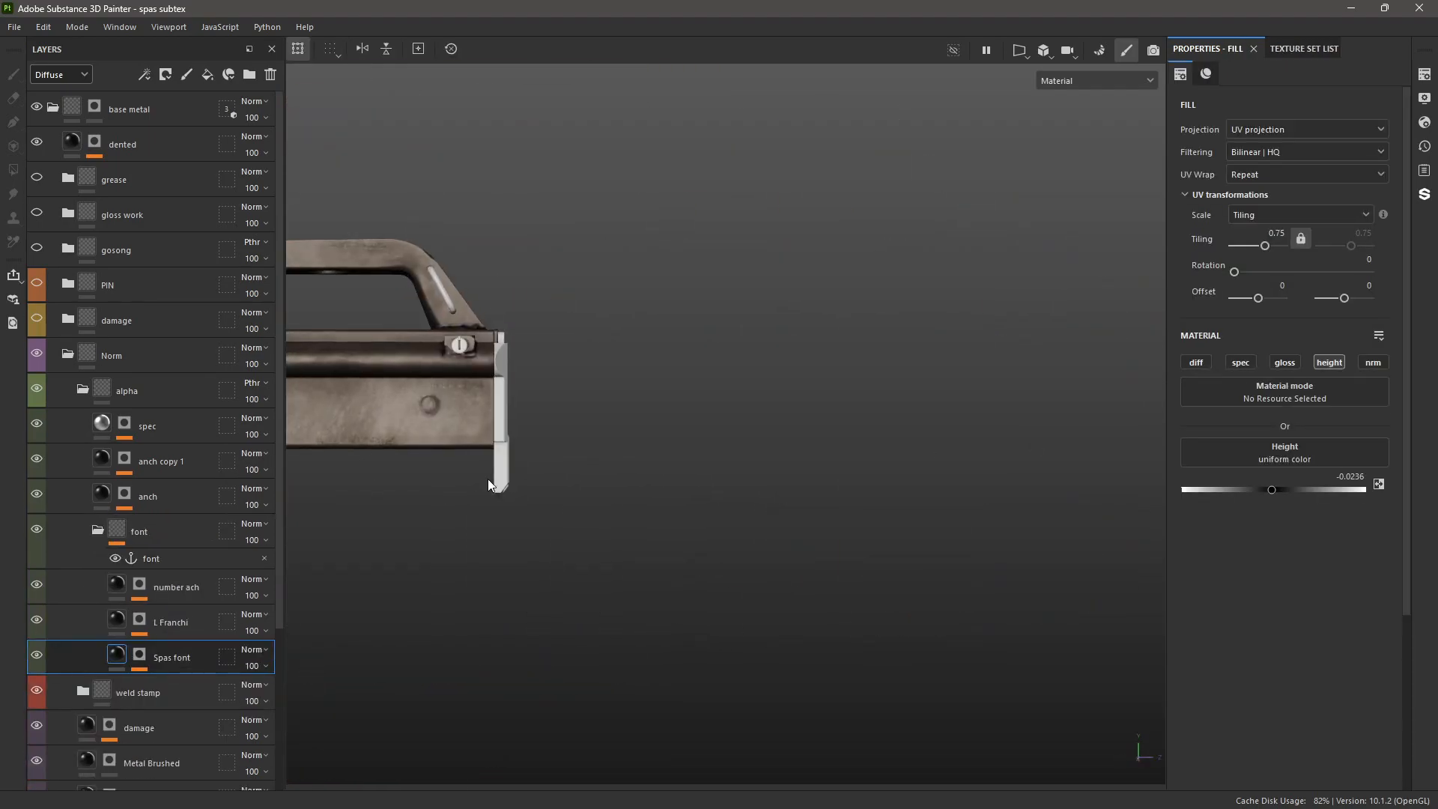
pyautogui.press('f')
pyautogui.keyDown('alt'); pyautogui.moveTo(478, 476); pyautogui.dragTo(659, 456, button='middle'); pyautogui.keyUp('alt')
pyautogui.scroll(8, 713, 429)
pyautogui.keyDown('alt'); pyautogui.moveTo(704, 415); pyautogui.dragTo(678, 428); pyautogui.keyUp('alt')
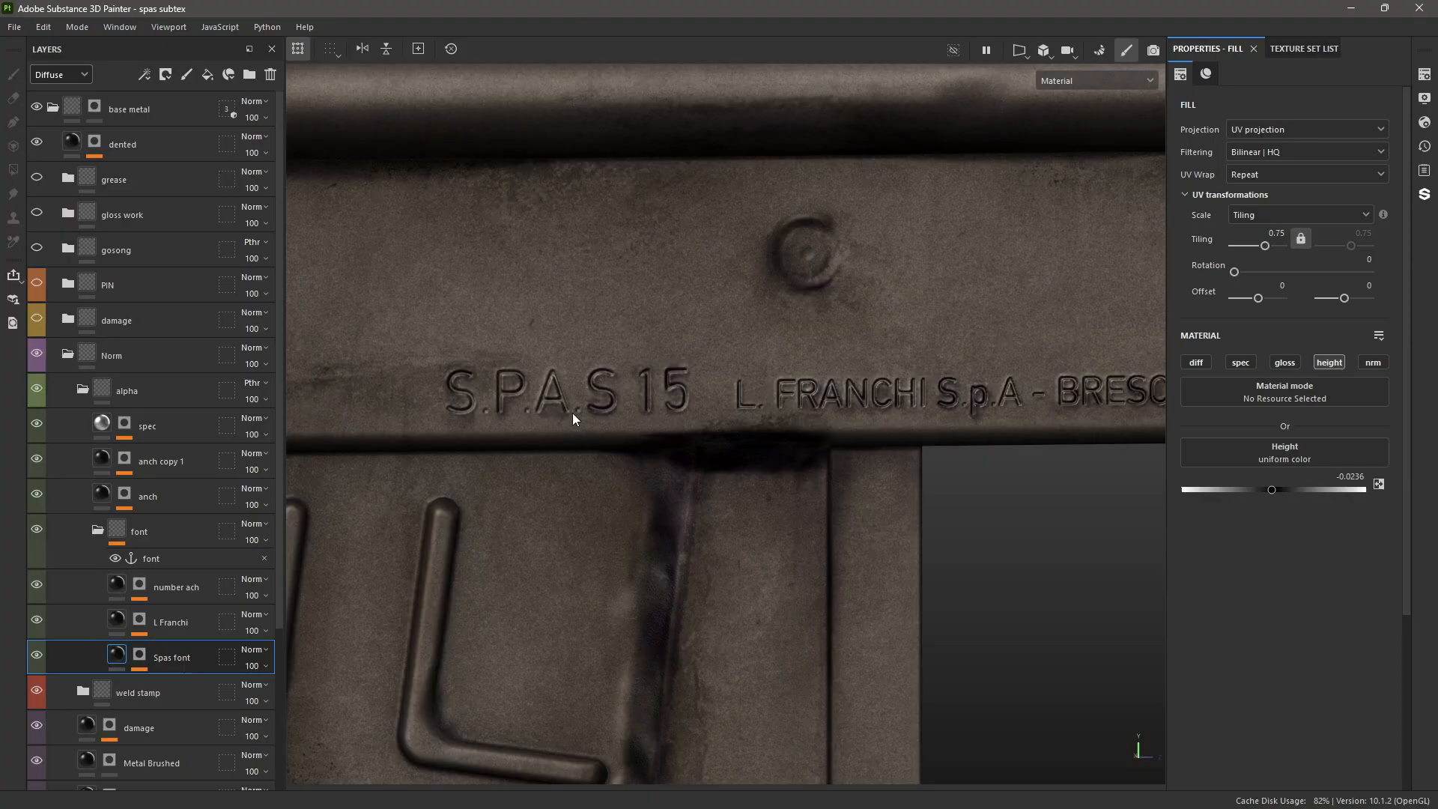
# - Inspect the S.P.A.S 15 and L. FRANCHI lettering along the receiver from several angles and distances
pyautogui.keyDown('alt'); pyautogui.moveTo(716, 420); pyautogui.dragTo(553, 445, button='middle'); pyautogui.keyUp('alt')
pyautogui.scroll(-3, 553, 444)
pyautogui.keyDown('alt'); pyautogui.moveTo(597, 464); pyautogui.dragTo(573, 439); pyautogui.keyUp('alt')
pyautogui.keyDown('alt'); pyautogui.moveTo(465, 437); pyautogui.dragTo(592, 501, button='middle'); pyautogui.keyUp('alt')
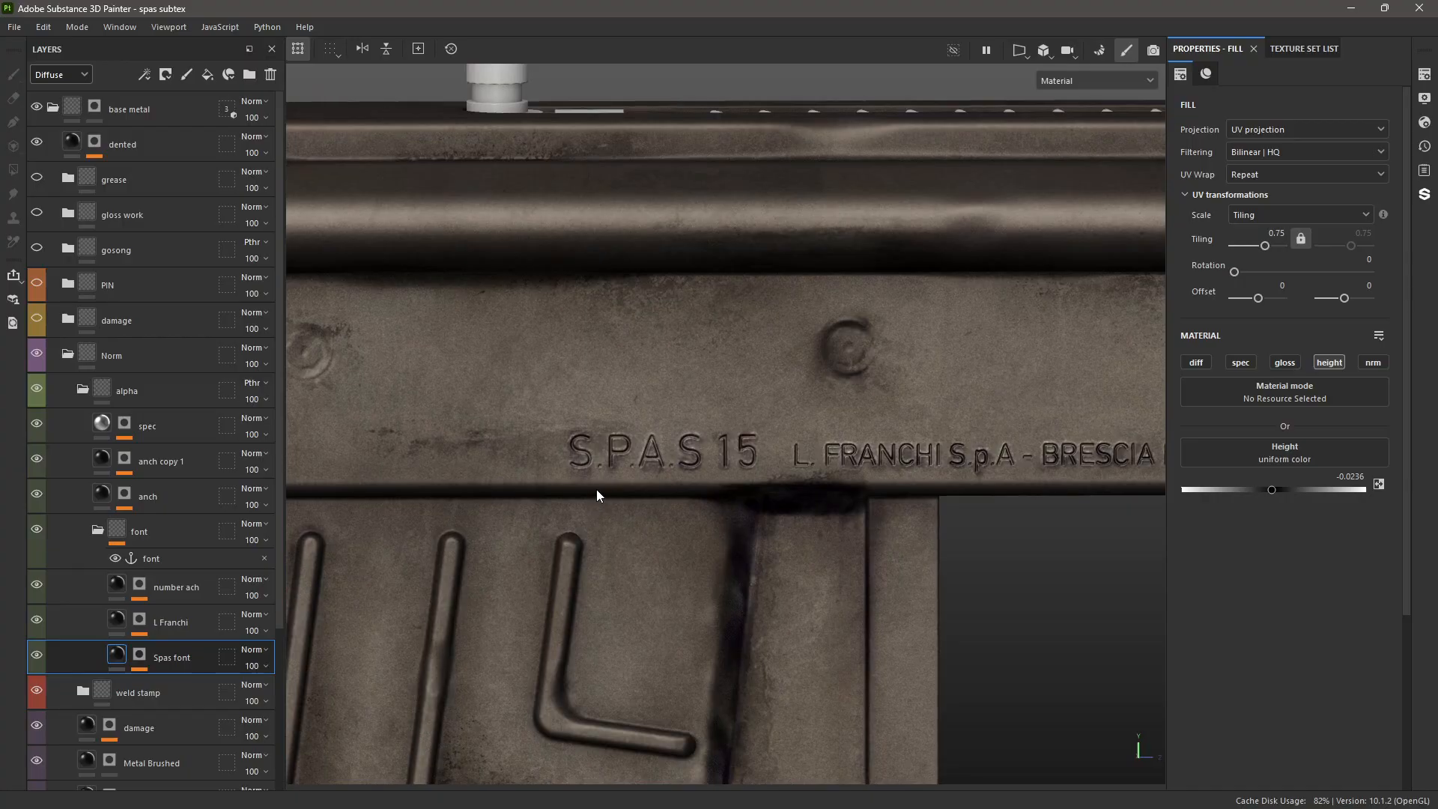
pyautogui.keyDown('alt'); pyautogui.moveTo(717, 480); pyautogui.dragTo(597, 501, button='middle'); pyautogui.keyUp('alt')
pyautogui.scroll(2, 597, 501)
pyautogui.moveTo(597, 500)
pyautogui.keyDown('alt'); pyautogui.mouseDown()
pyautogui.moveTo(584, 472)
pyautogui.moveTo(577, 494)
pyautogui.mouseUp(); pyautogui.keyUp('alt')
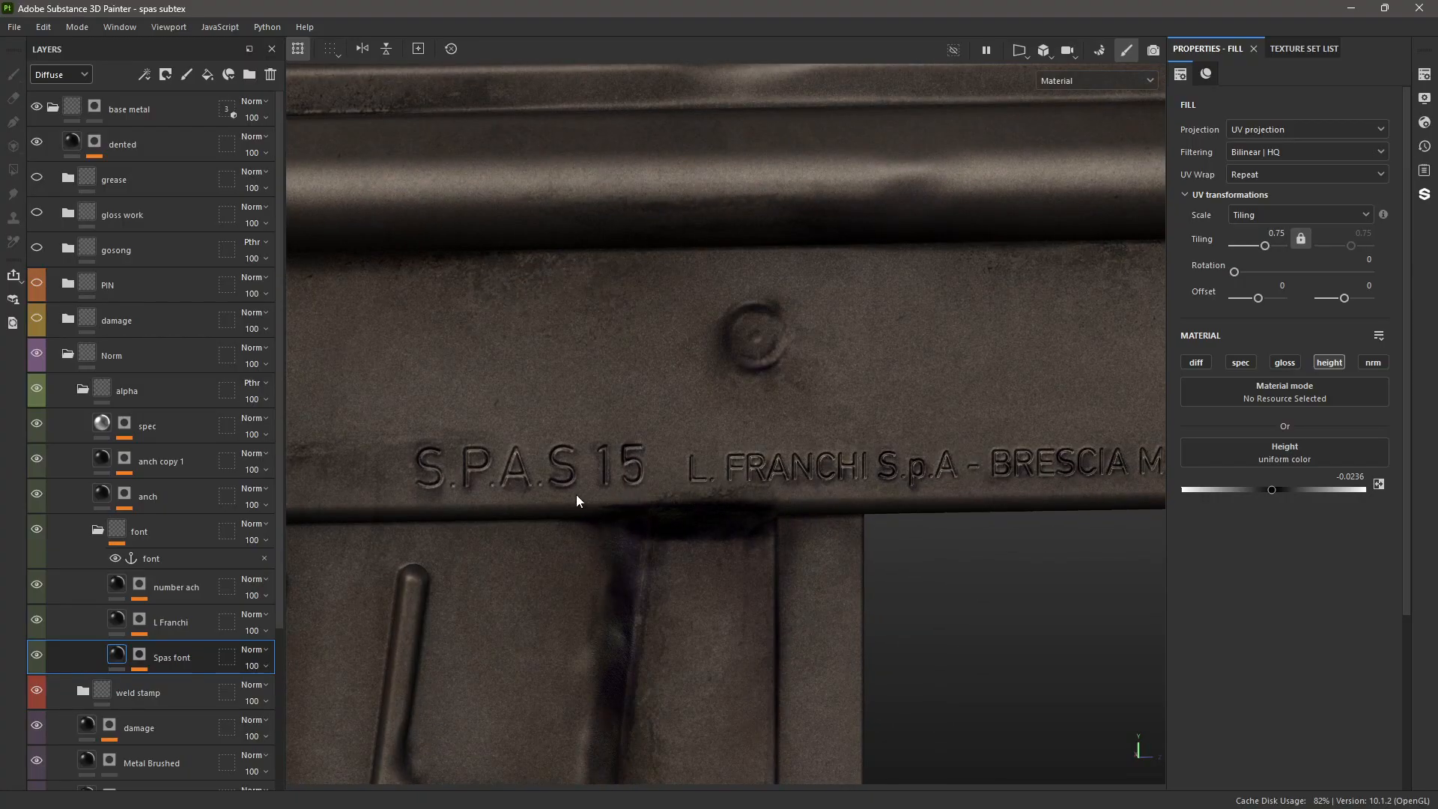
pyautogui.scroll(-3, 577, 495)
pyautogui.keyDown('alt'); pyautogui.moveTo(614, 505); pyautogui.dragTo(530, 536, button='middle'); pyautogui.keyUp('alt')
pyautogui.keyDown('alt'); pyautogui.moveTo(570, 524); pyautogui.dragTo(597, 537); pyautogui.keyUp('alt')
pyautogui.scroll(2, 597, 536)
pyautogui.keyDown('alt'); pyautogui.moveTo(532, 524); pyautogui.dragTo(609, 480, button='middle'); pyautogui.keyUp('alt')
pyautogui.keyDown('alt'); pyautogui.moveTo(608, 479); pyautogui.dragTo(605, 484); pyautogui.keyUp('alt')
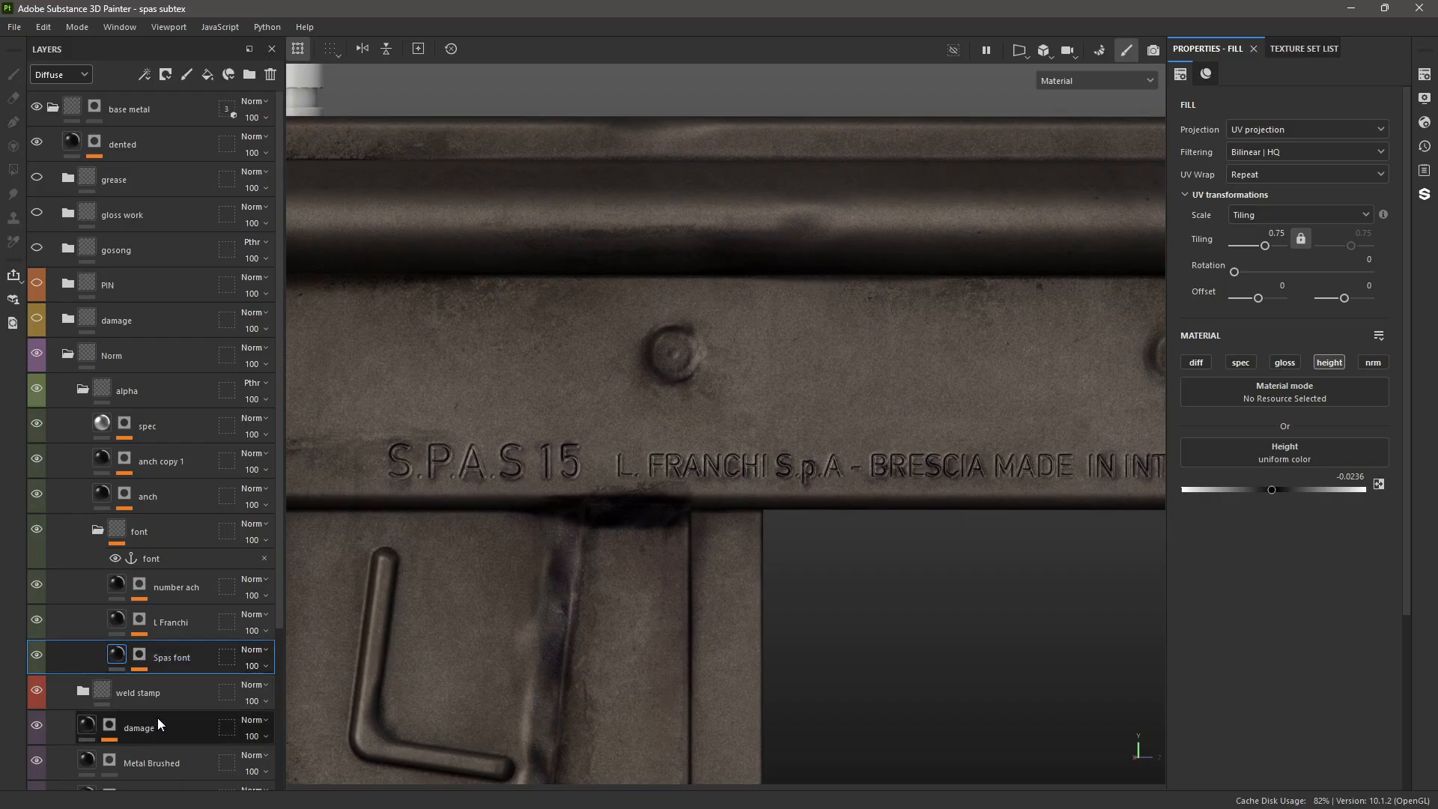
# - Display the Spas font mask, hide the effects above its base Paint, and re-enable them from the lower Blur upward
pyautogui.keyDown('alt'); pyautogui.click(140, 655); pyautogui.keyUp('alt')
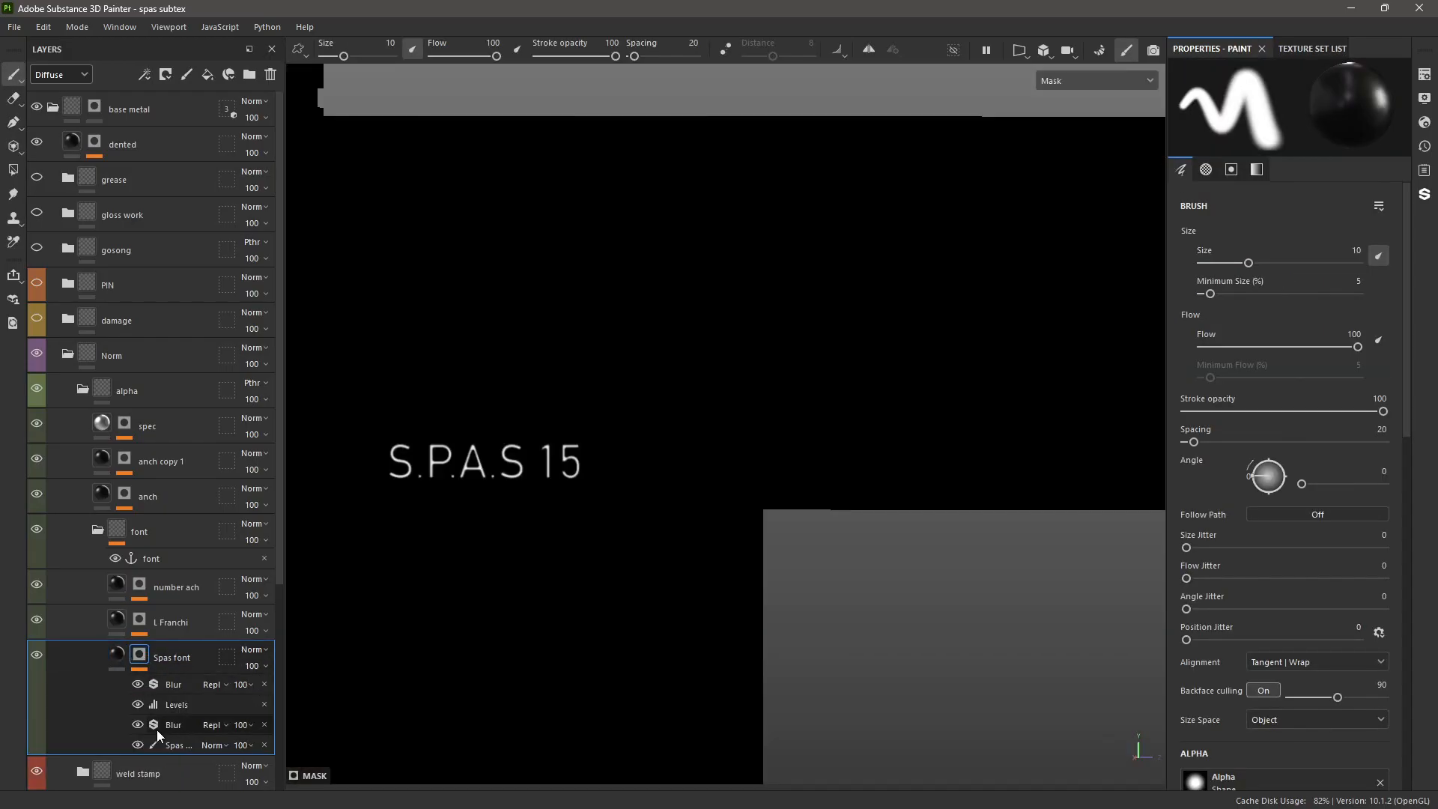
pyautogui.keyDown('alt'); pyautogui.moveTo(479, 628); pyautogui.dragTo(695, 629, button='middle'); pyautogui.keyUp('alt')
pyautogui.scroll(4, 672, 514)
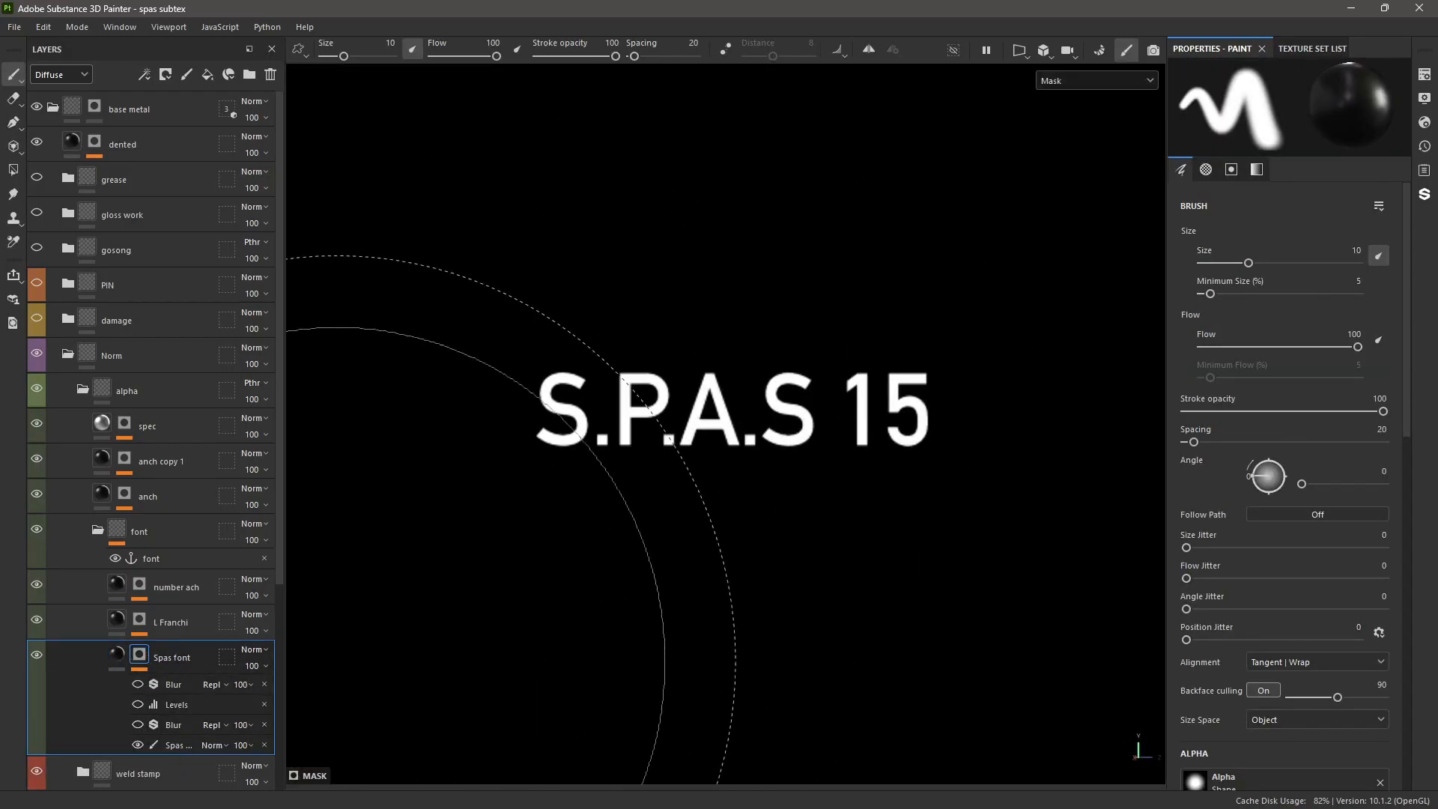
pyautogui.click(137, 725)
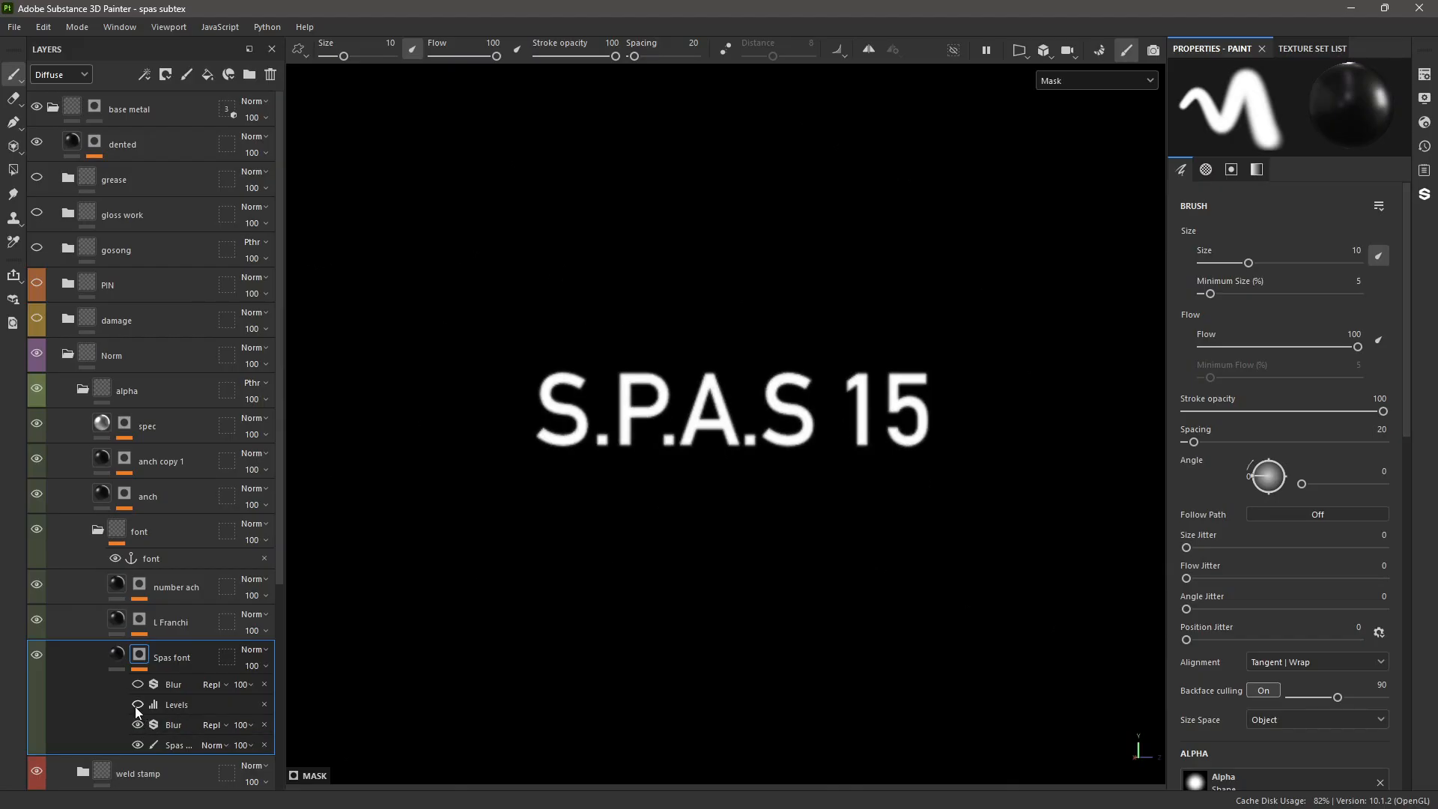
pyautogui.click(137, 705)
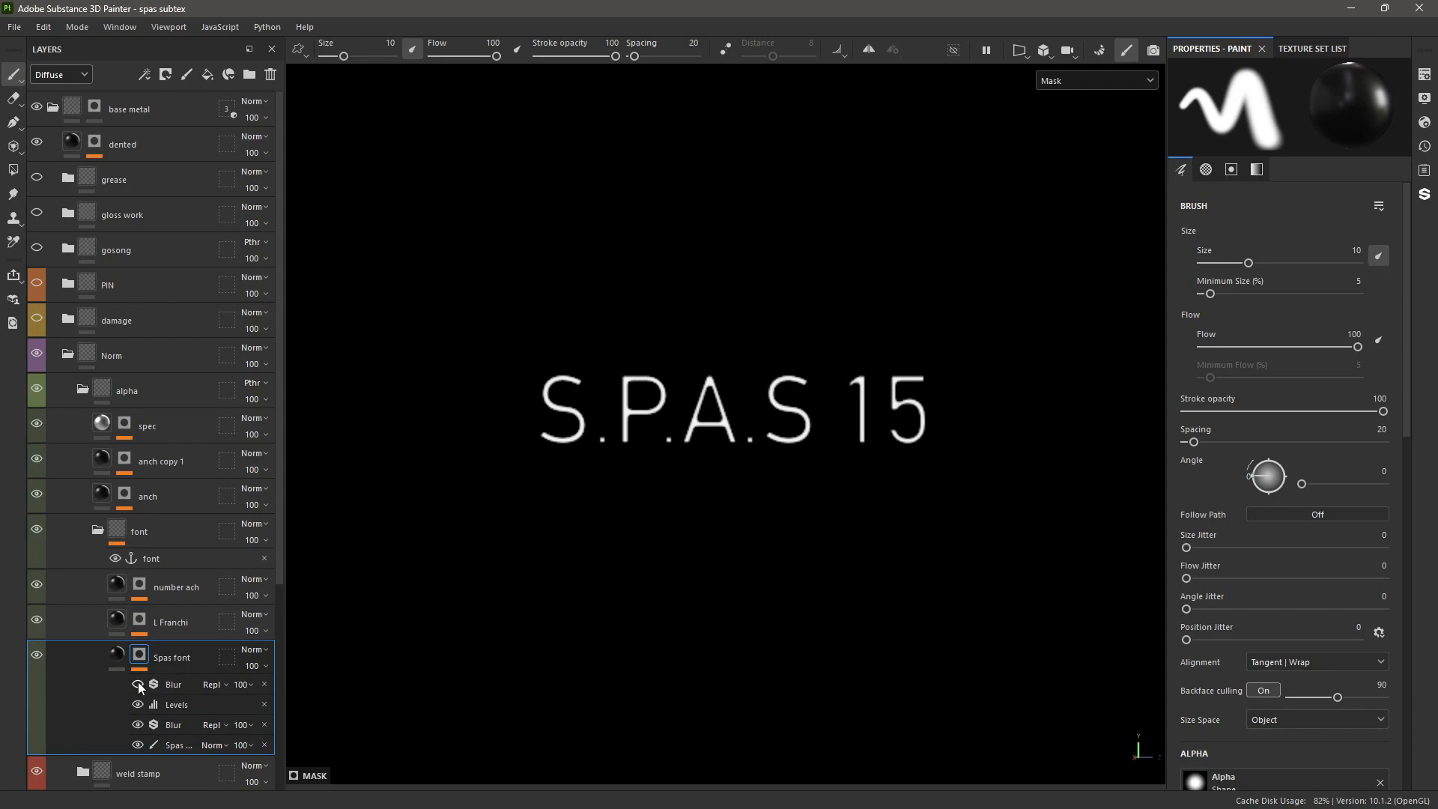
# - Check the Spas font layer's height fill against the close-up lettering and display the L Franchi layer's mask
pyautogui.click(117, 654)
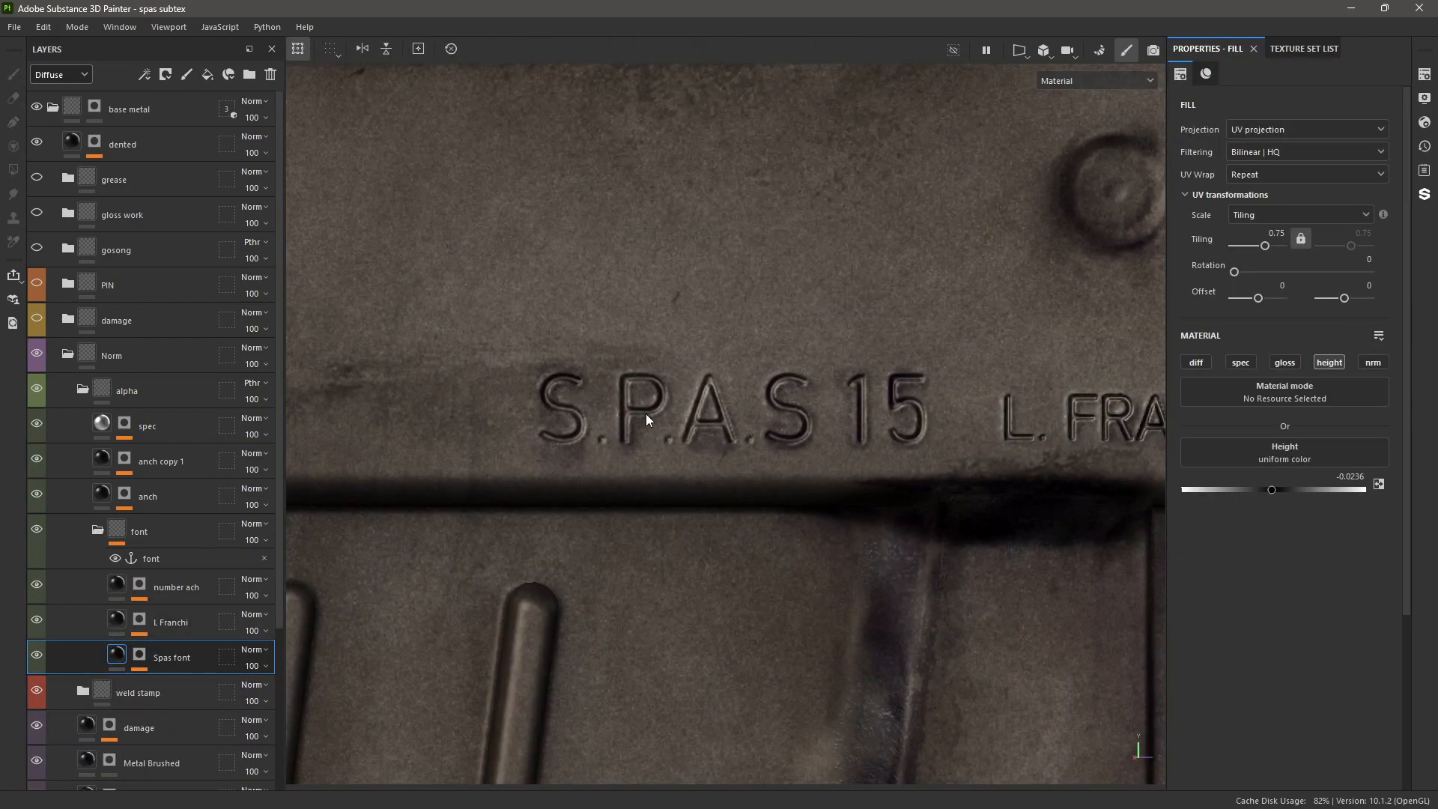
pyautogui.scroll(3, 645, 419)
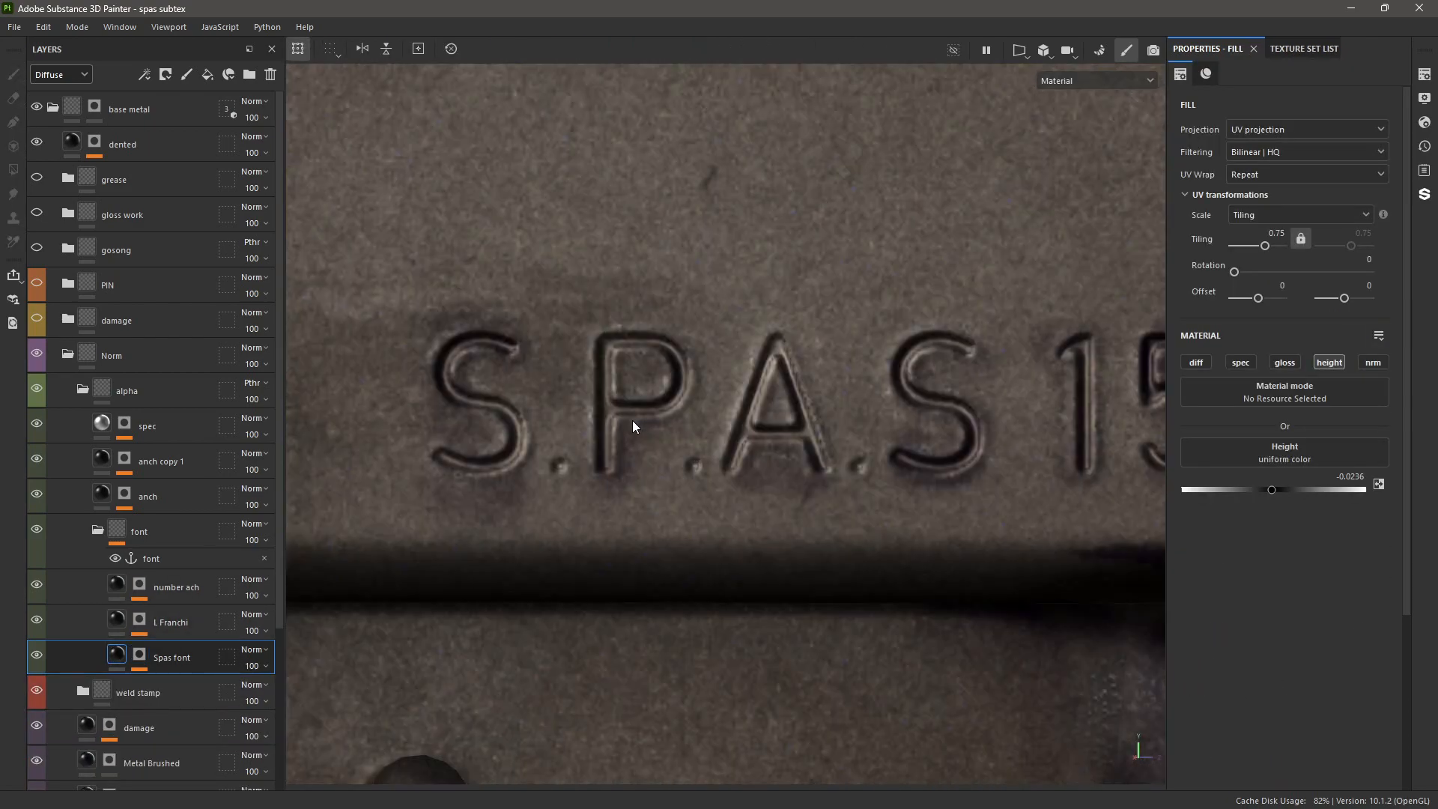
pyautogui.keyDown('alt'); pyautogui.click(138, 620); pyautogui.keyUp('alt')
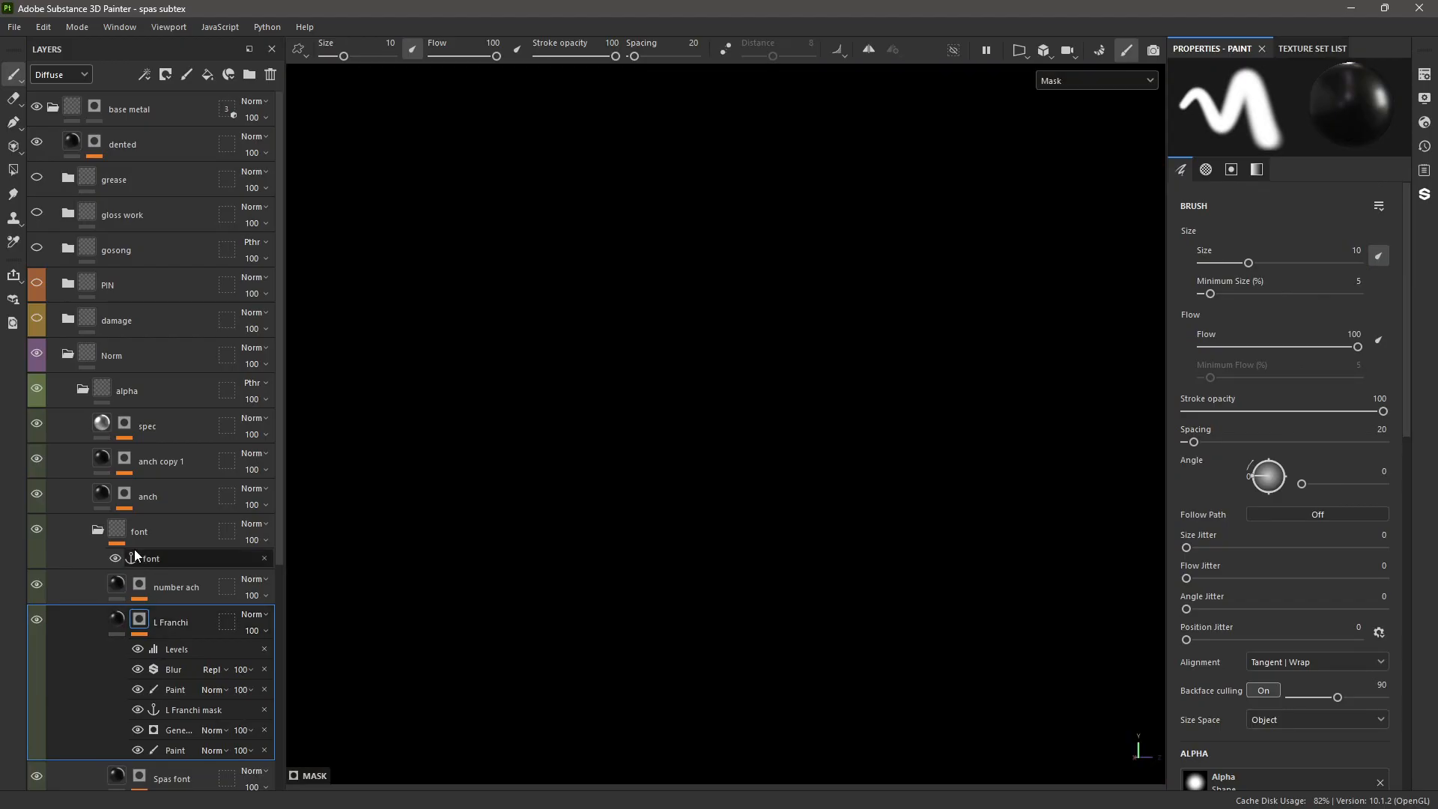
# - Hide the spec, anch copy 1 and anch layers, and view the L. FRANCHI lettering in the material display
pyautogui.press('m')
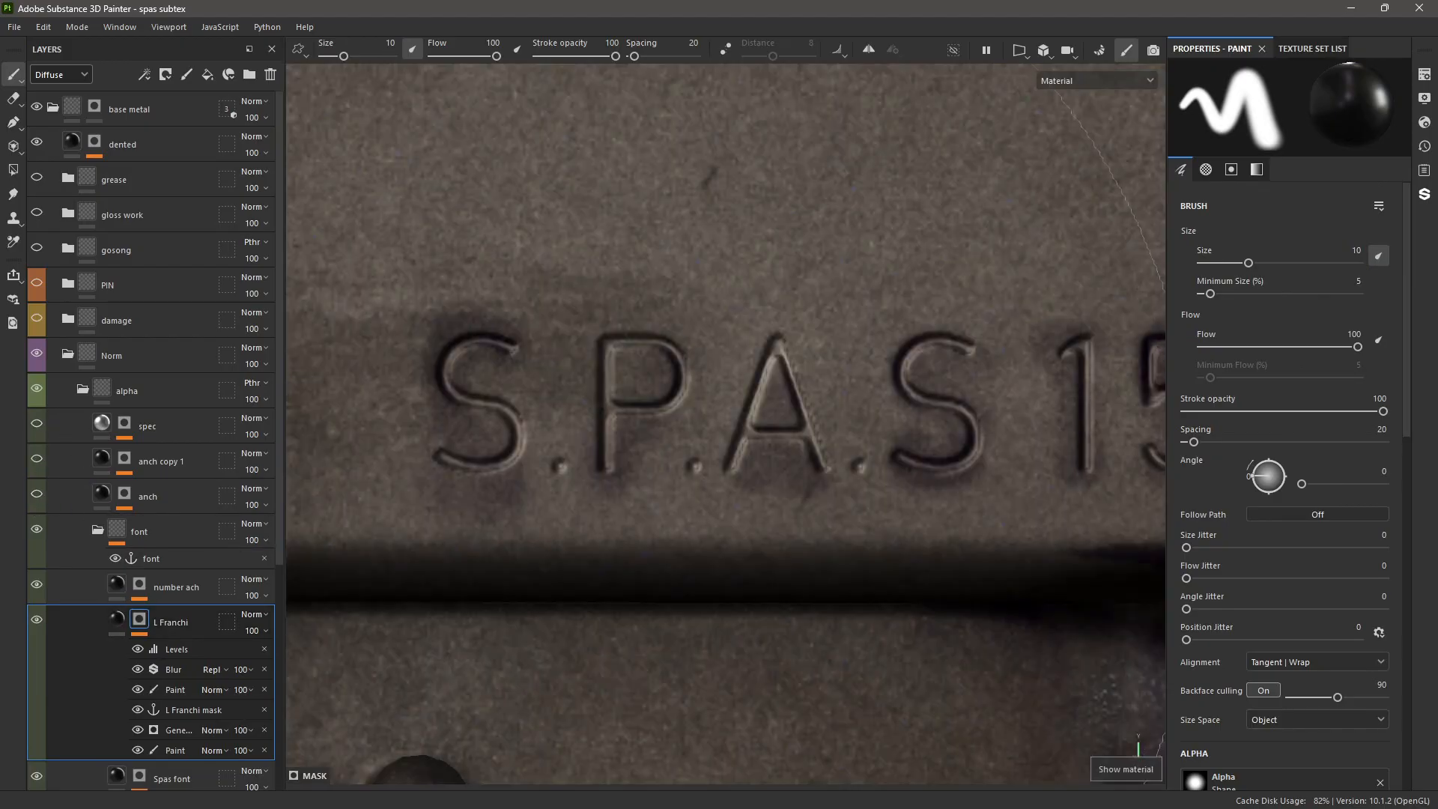
pyautogui.scroll(-2, 554, 483)
pyautogui.scroll(-2, 787, 442)
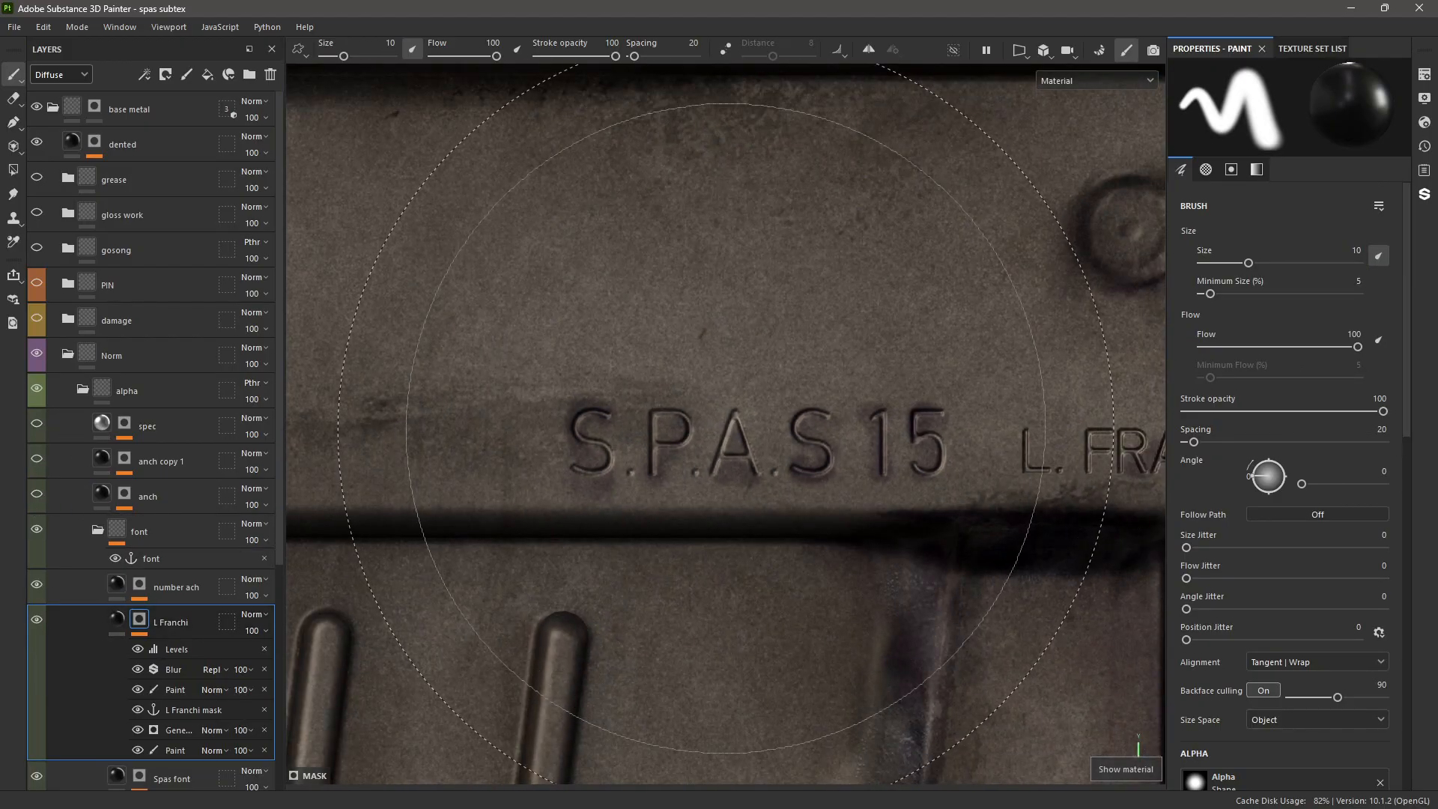
pyautogui.scroll(2, 494, 517)
pyautogui.scroll(-2, 610, 551)
pyautogui.keyDown('alt'); pyautogui.moveTo(1064, 524); pyautogui.dragTo(569, 522, button='middle'); pyautogui.keyUp('alt')
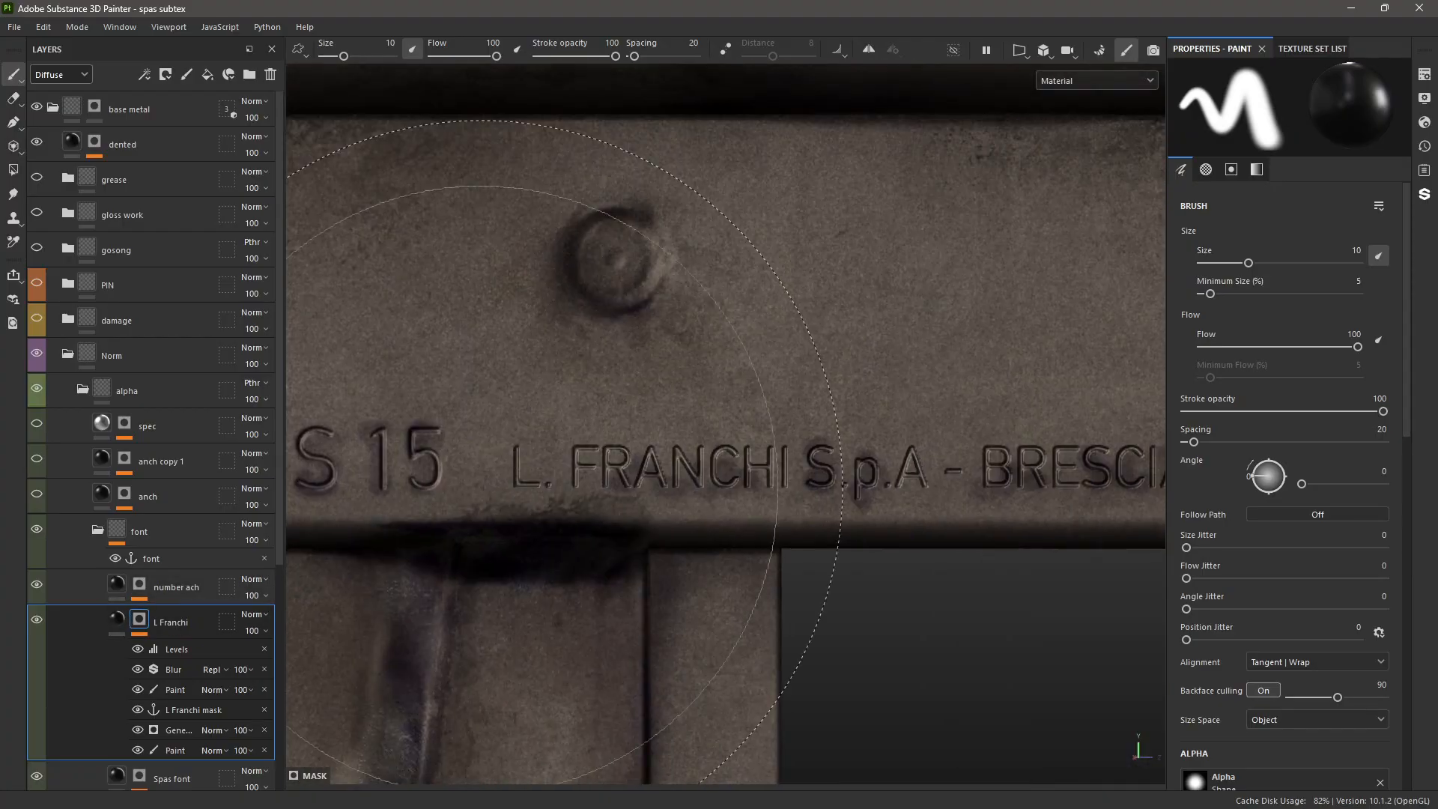
pyautogui.keyDown('alt'); pyautogui.moveTo(741, 554); pyautogui.dragTo(495, 547, button='middle'); pyautogui.keyUp('alt')
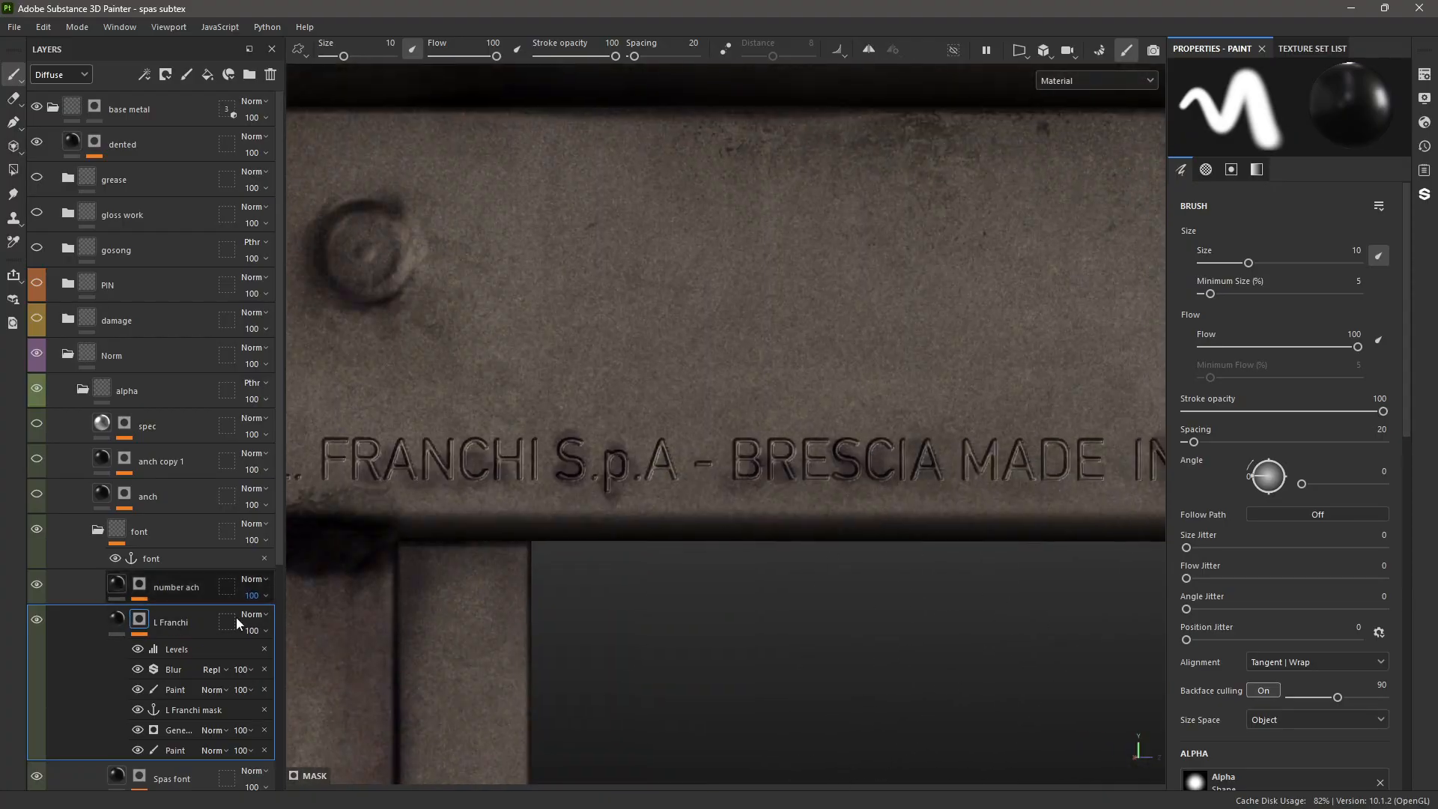
# - Hide the L Franchi mask effects to compare the lettering without them, and re-enable the whole effect stack
pyautogui.click(173, 751)
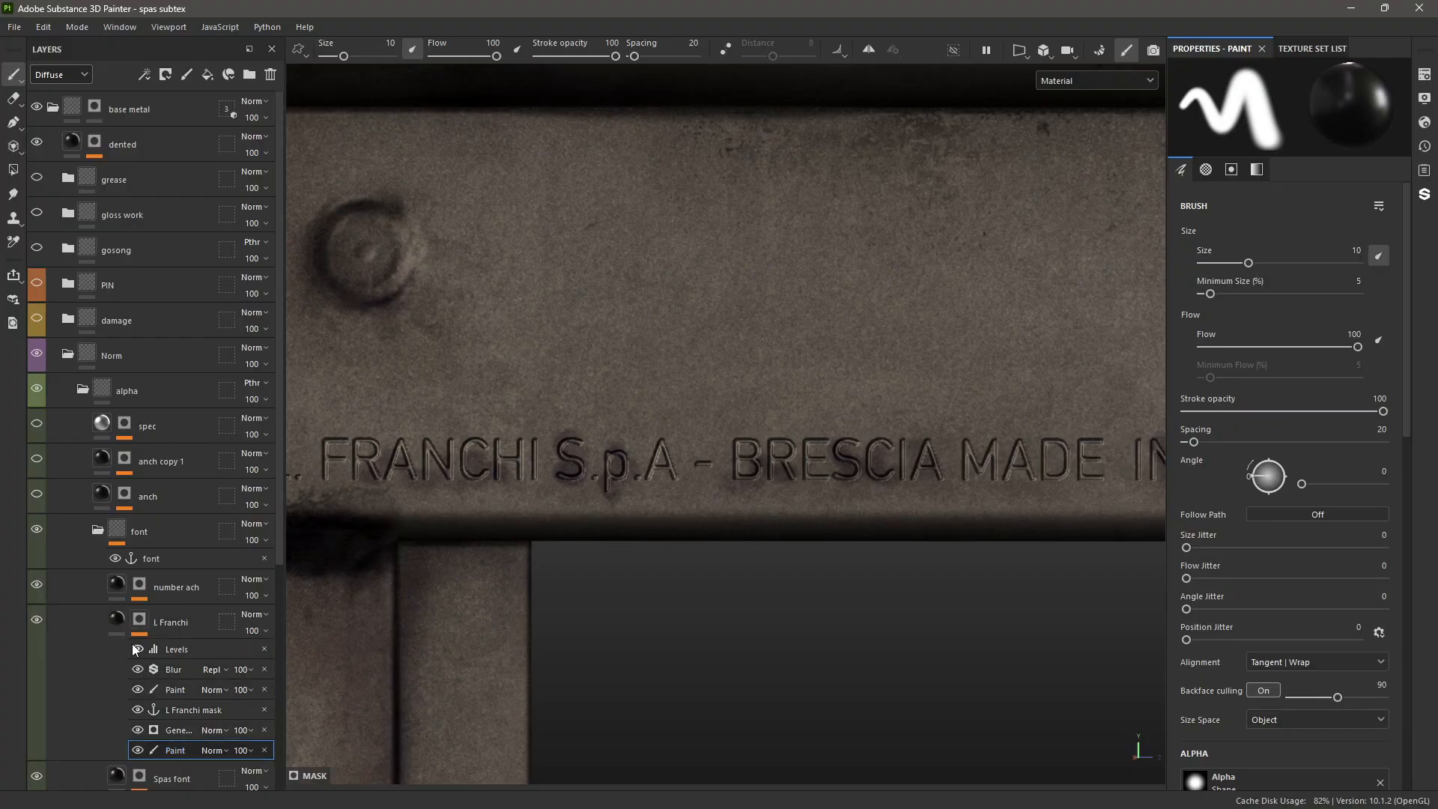
pyautogui.moveTo(135, 712); pyautogui.dragTo(138, 732)
pyautogui.scroll(-2, 605, 511)
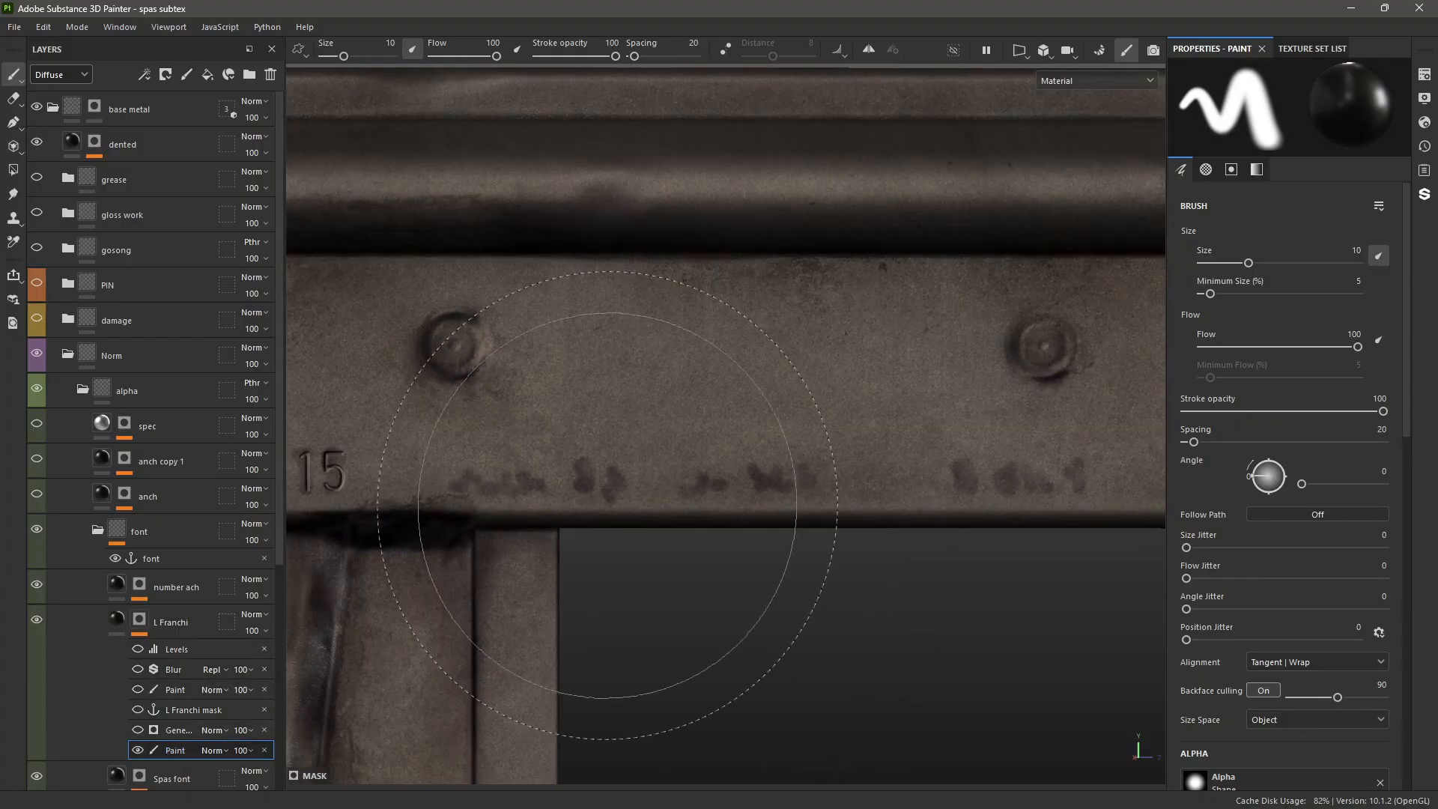
pyautogui.scroll(-3, 609, 501)
pyautogui.scroll(2, 605, 509)
pyautogui.keyDown('alt'); pyautogui.moveTo(615, 534); pyautogui.dragTo(561, 517); pyautogui.keyUp('alt')
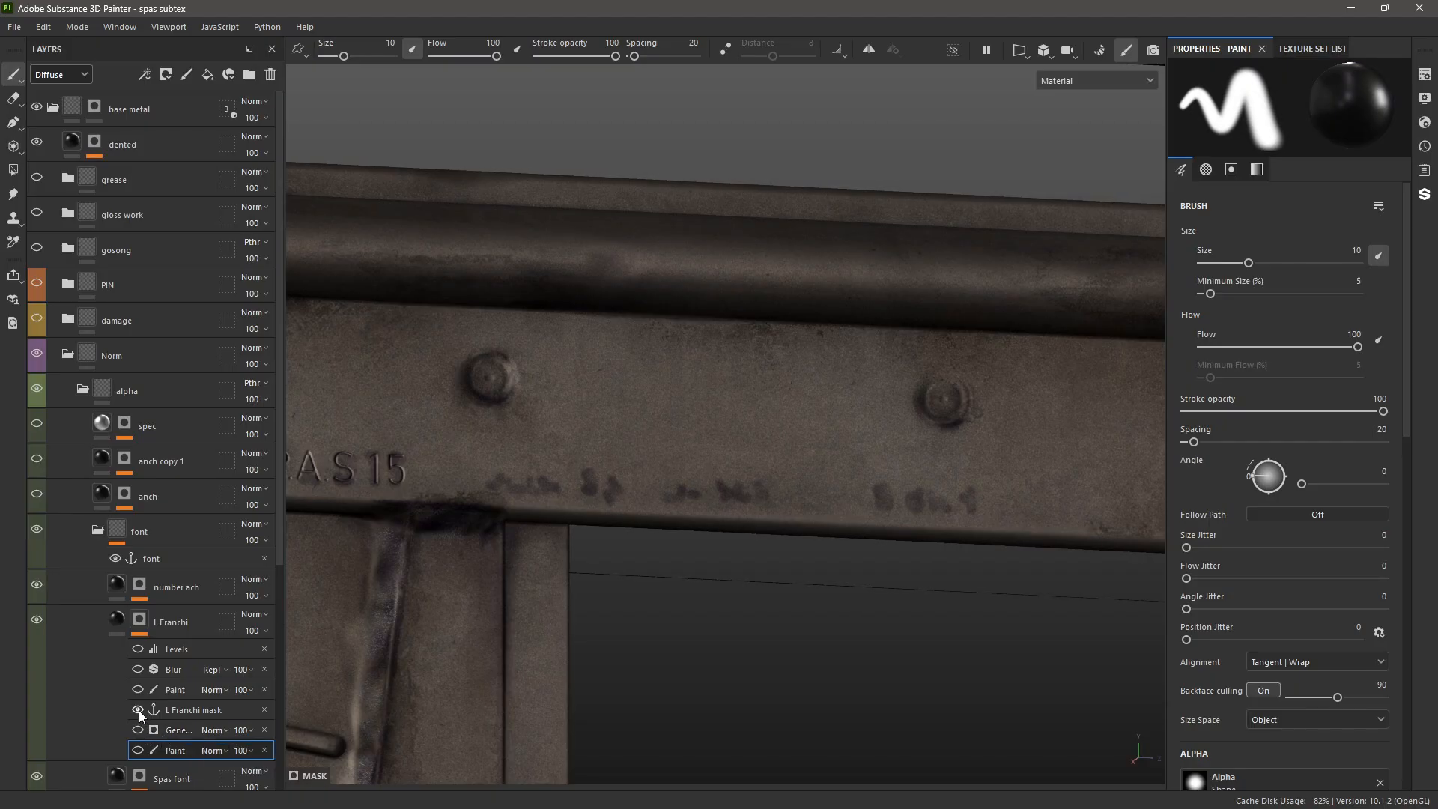
pyautogui.click(139, 730)
pyautogui.click(139, 749)
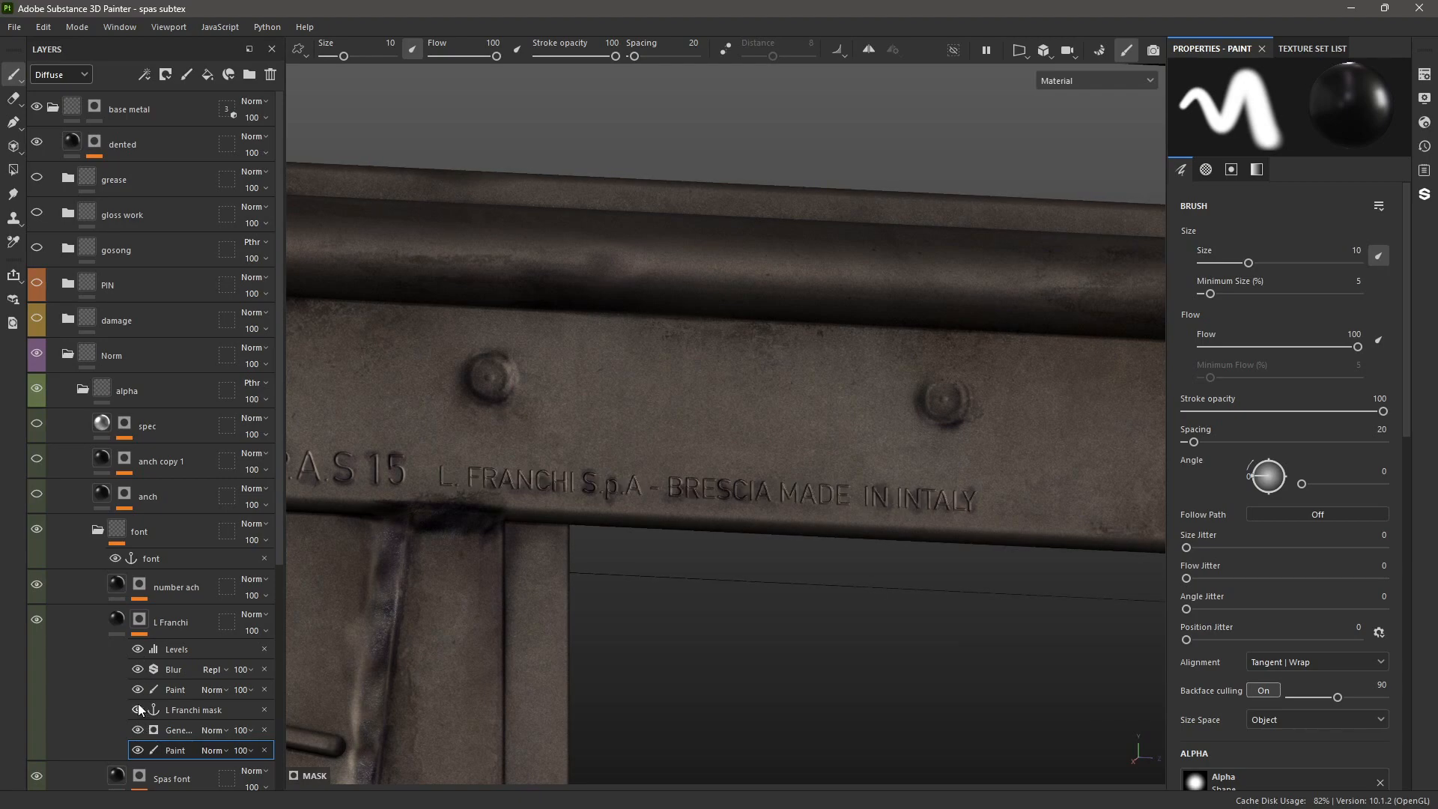
# - Display the number ach layer's mask and locate the engraved serial number up close
pyautogui.click(127, 618)
pyautogui.keyDown('alt'); pyautogui.click(140, 584); pyautogui.keyUp('alt')
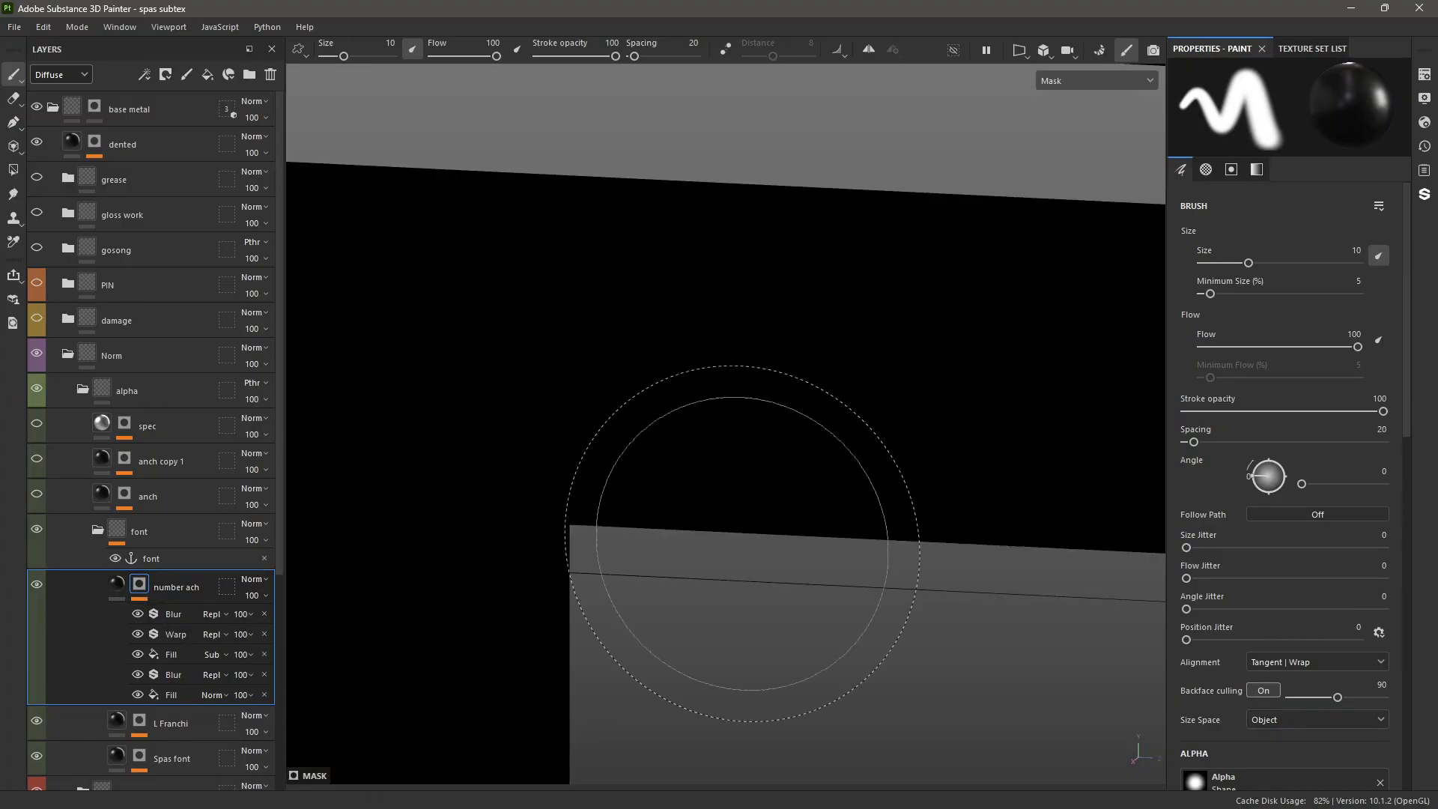
pyautogui.scroll(-3, 742, 544)
pyautogui.keyDown('alt'); pyautogui.moveTo(794, 524); pyautogui.dragTo(517, 483, button='middle'); pyautogui.keyUp('alt')
pyautogui.scroll(8, 802, 424)
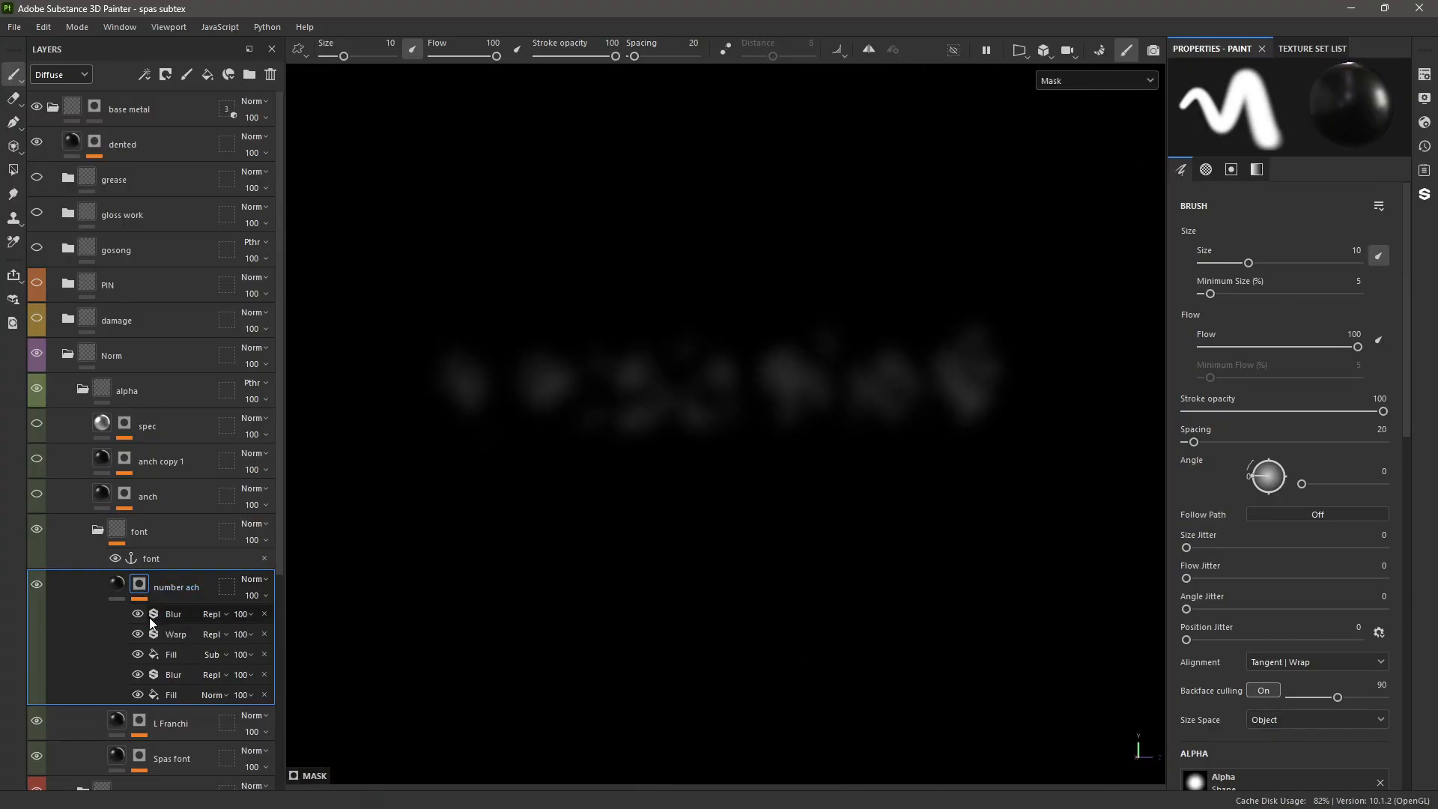
# - Hide the number ach mask effects above the base Fill, check that Fill's anchor source, and re-enable the effects from the lower Blur upward
pyautogui.moveTo(138, 614); pyautogui.dragTo(139, 686)
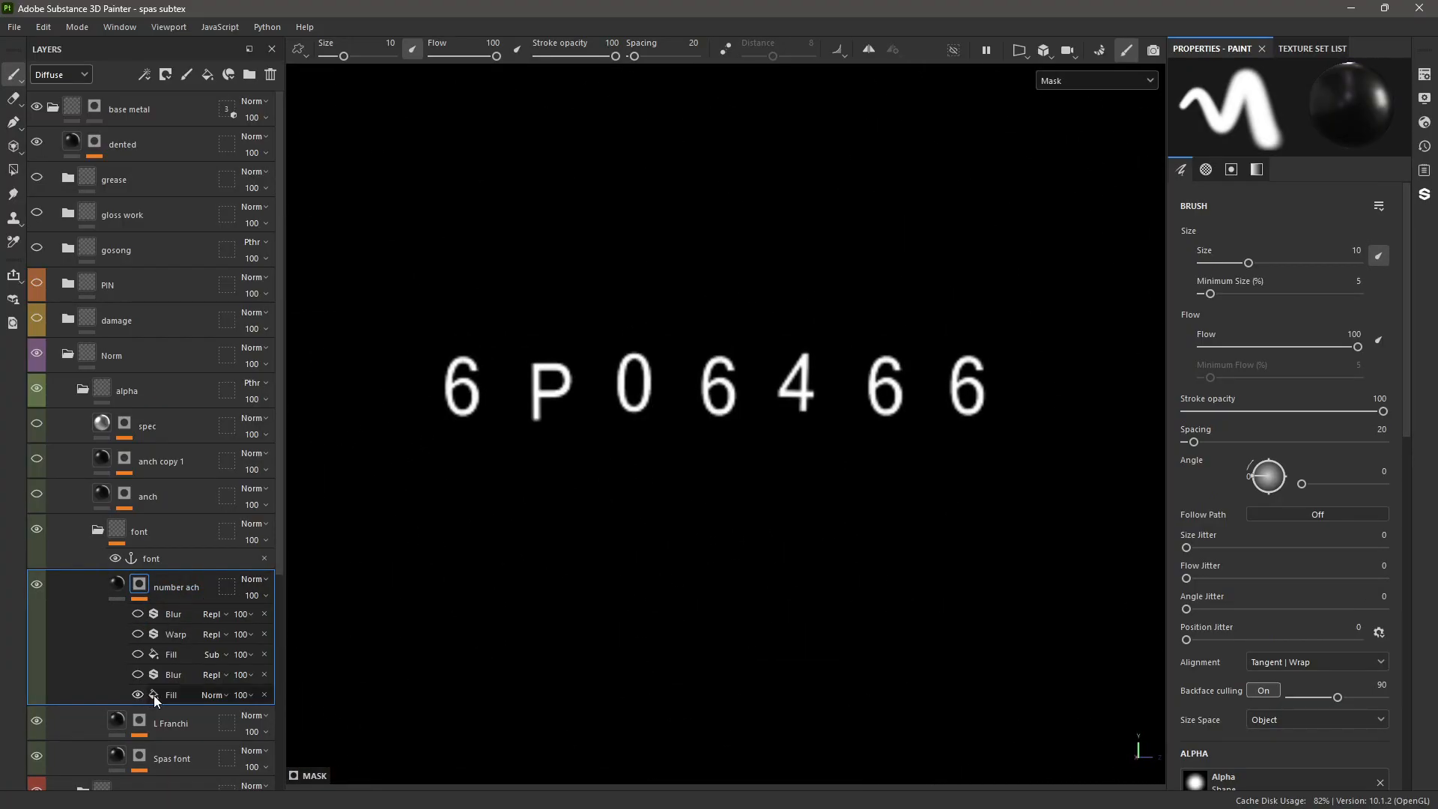
pyautogui.click(137, 673)
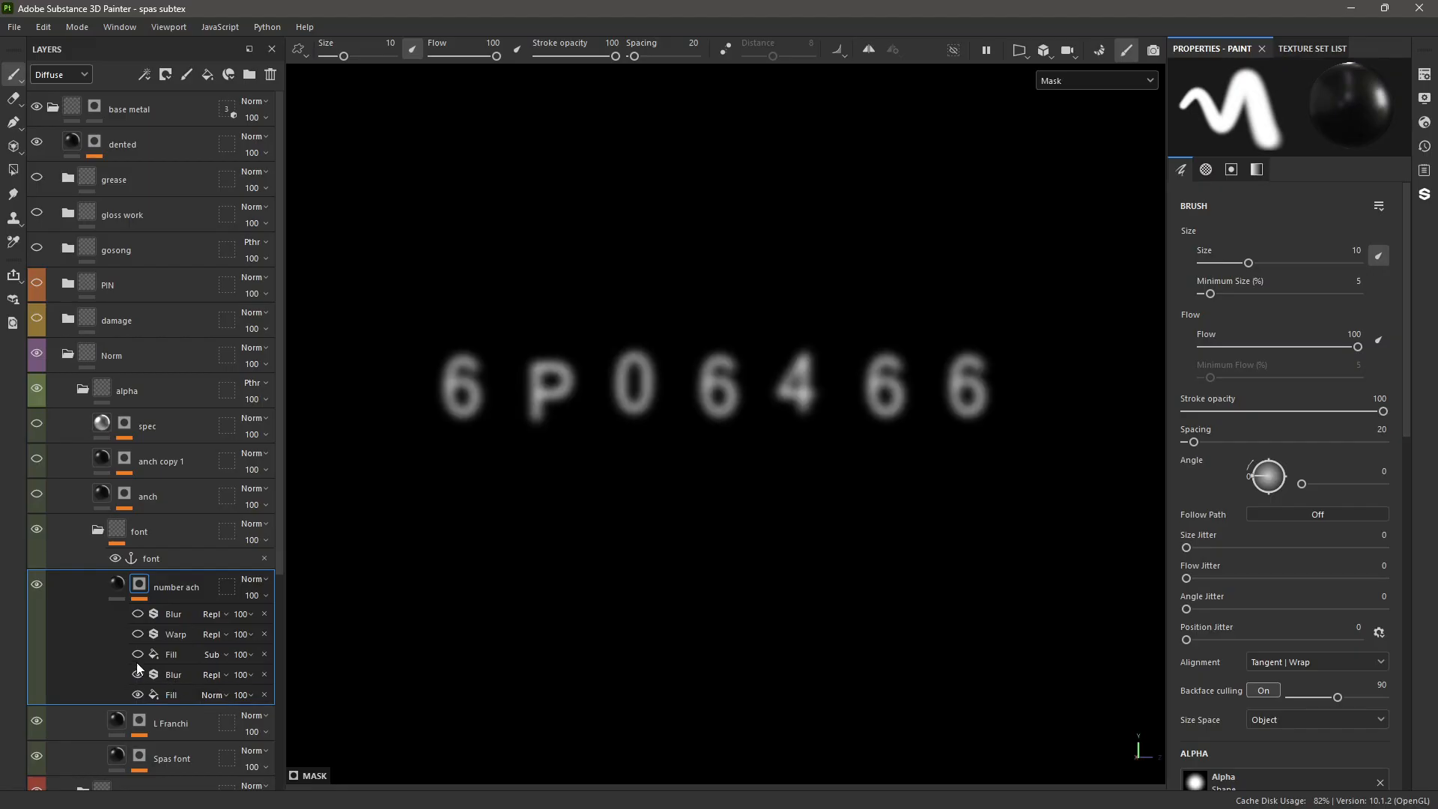
pyautogui.click(173, 688)
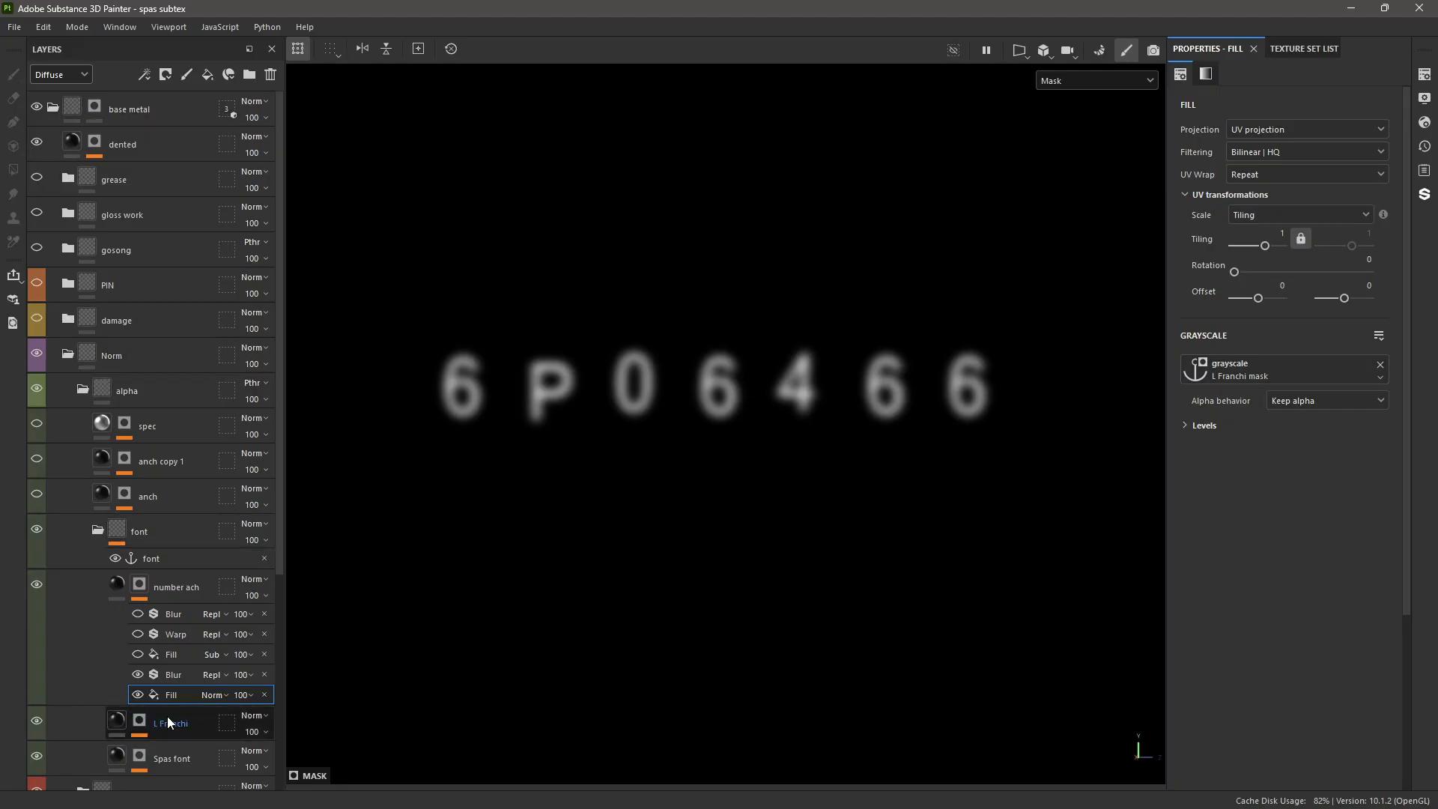
pyautogui.click(139, 654)
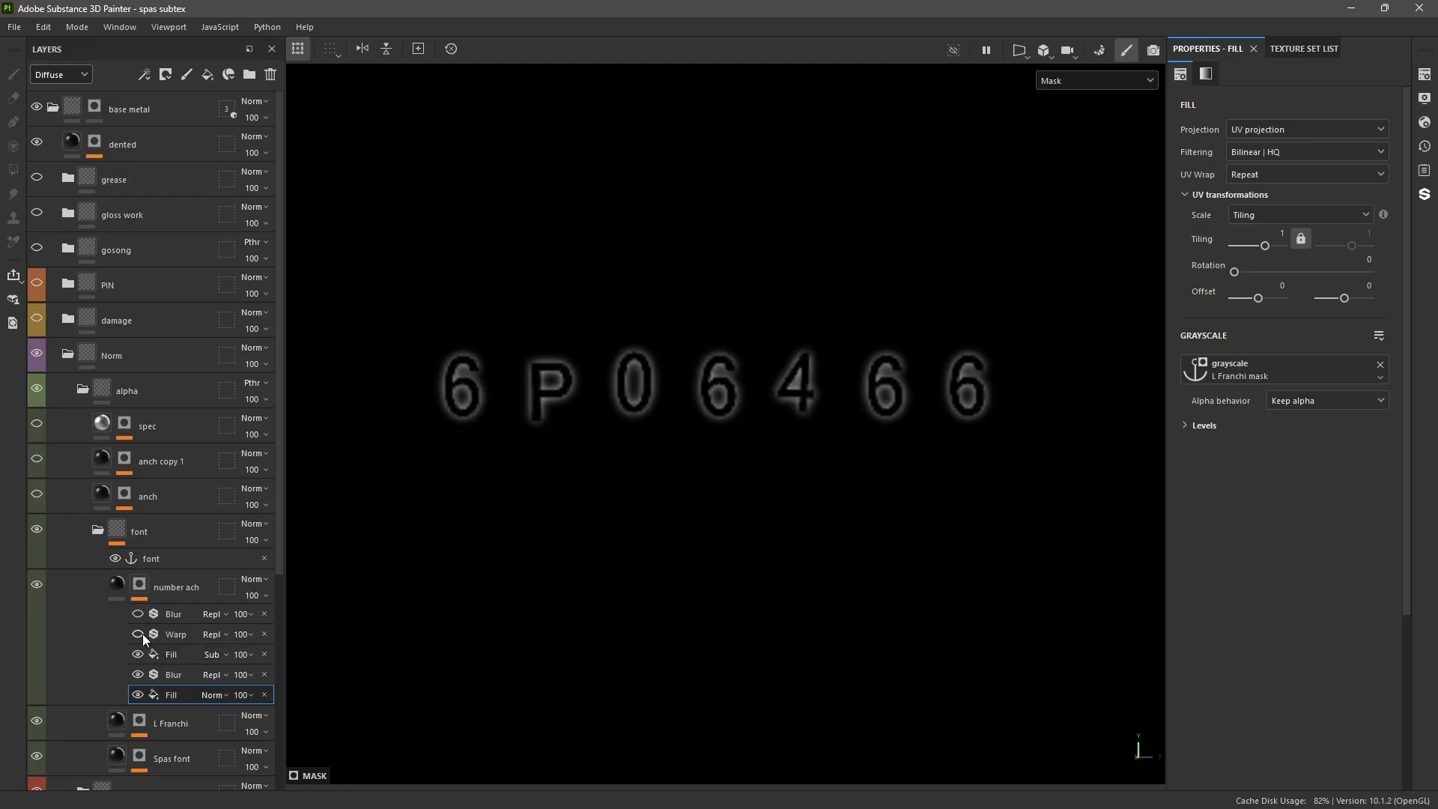
pyautogui.click(138, 613)
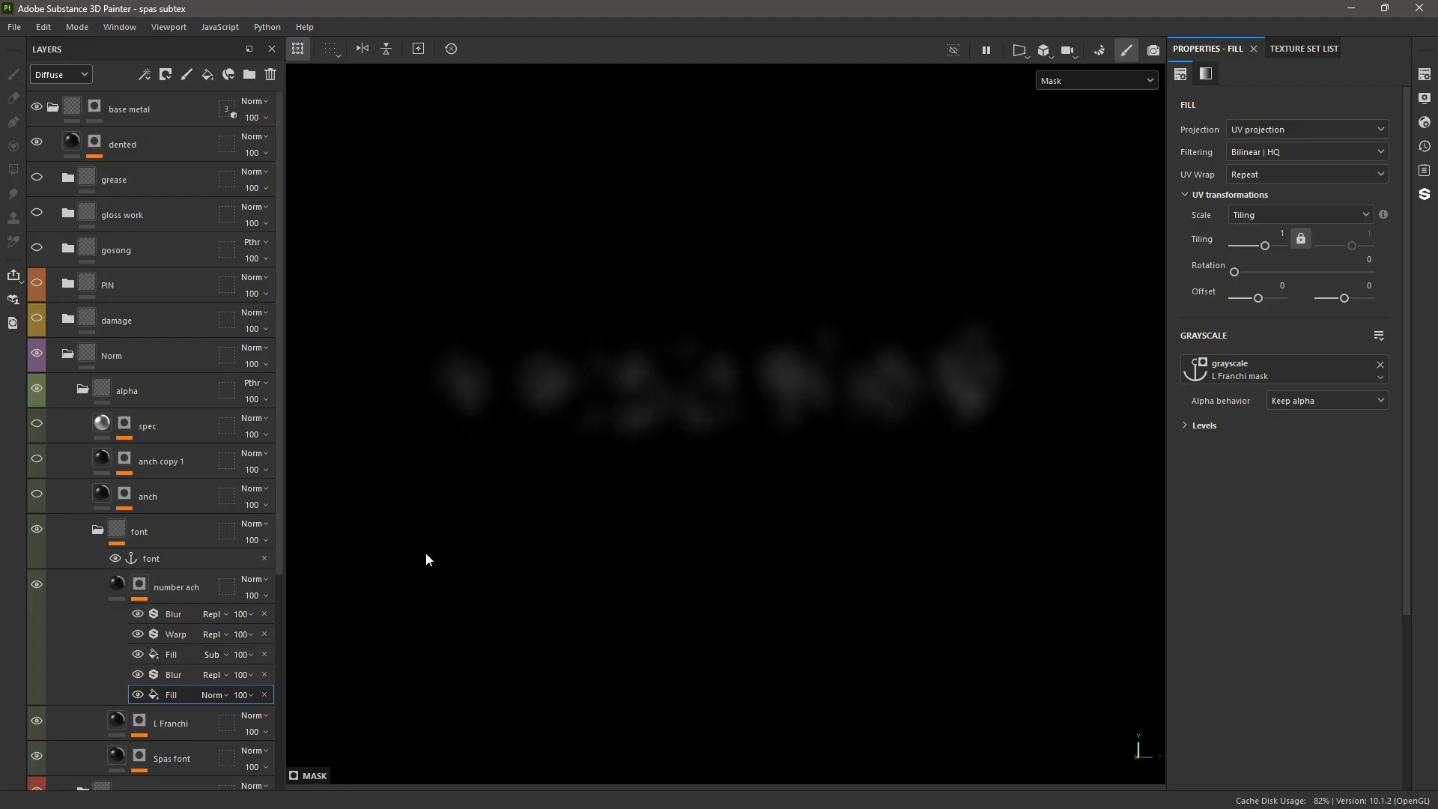
# - Return to the material display, check the number ach layer's height fill, and collapse the font folder
pyautogui.press('m')
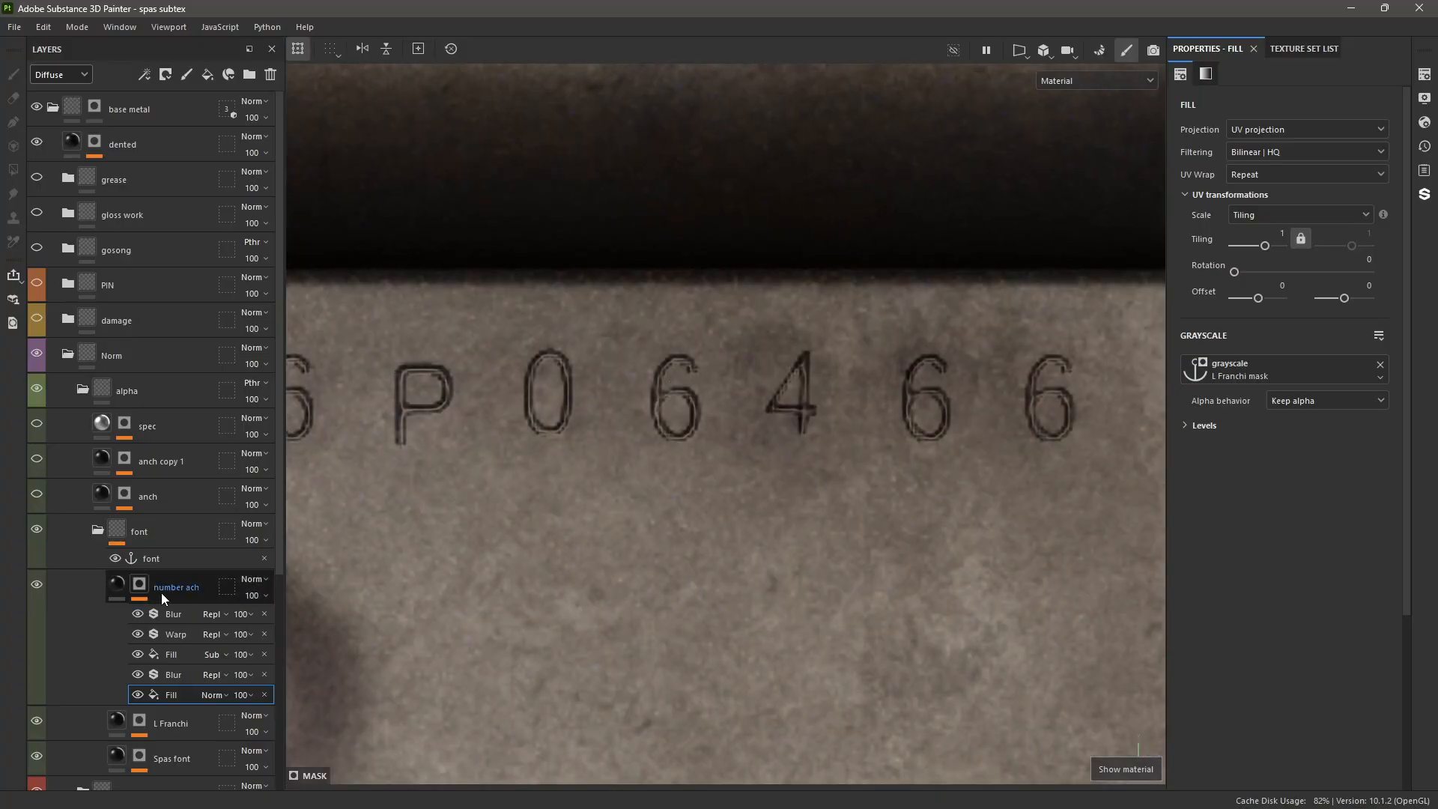
pyautogui.click(118, 583)
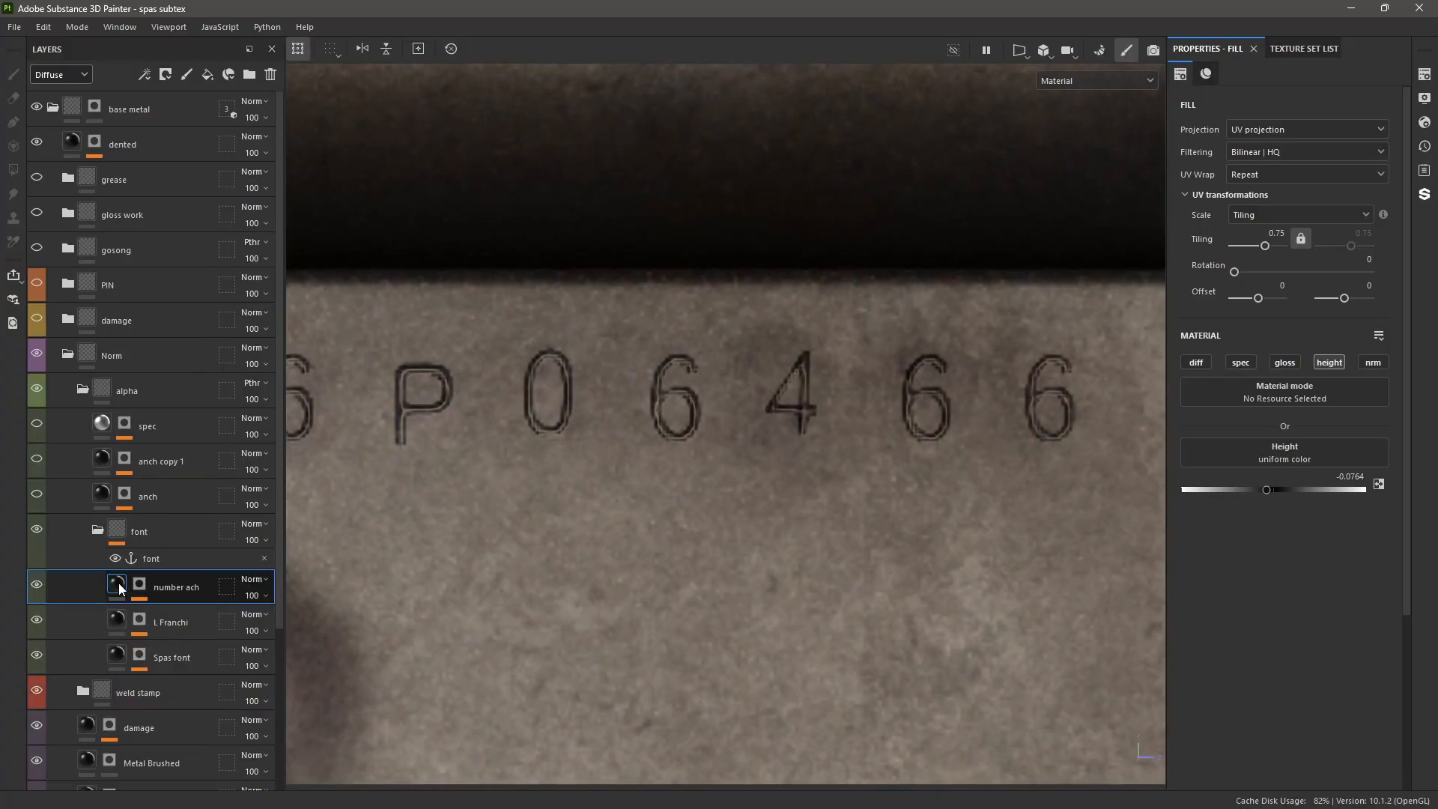
pyautogui.click(98, 530)
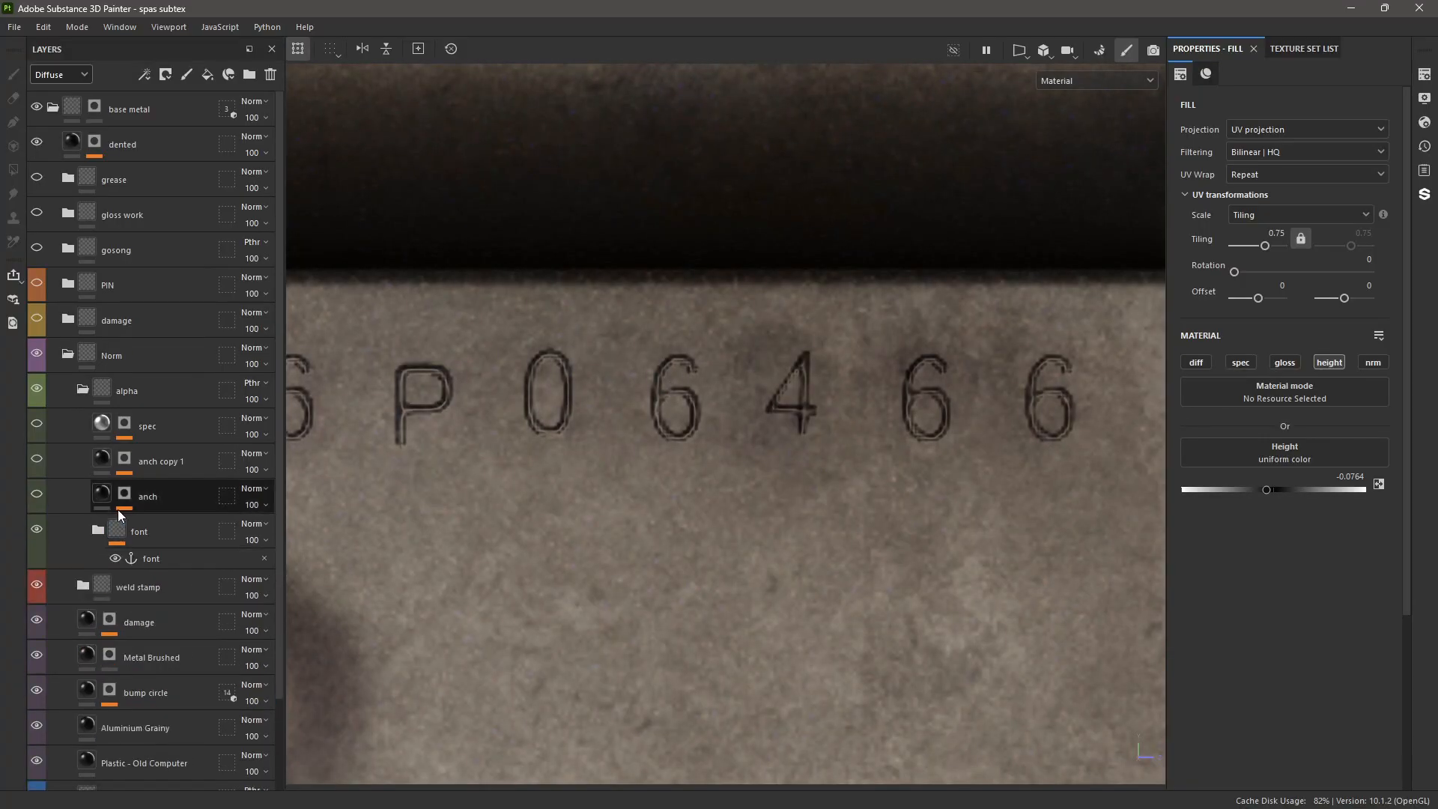
# - Show the anch layer and follow the engraved text along the side of the receiver
pyautogui.click(36, 494)
pyautogui.scroll(-3, 478, 530)
pyautogui.scroll(-3, 478, 529)
pyautogui.keyDown('alt'); pyautogui.moveTo(478, 528); pyautogui.dragTo(861, 493, button='middle'); pyautogui.keyUp('alt')
pyautogui.scroll(-3, 583, 504)
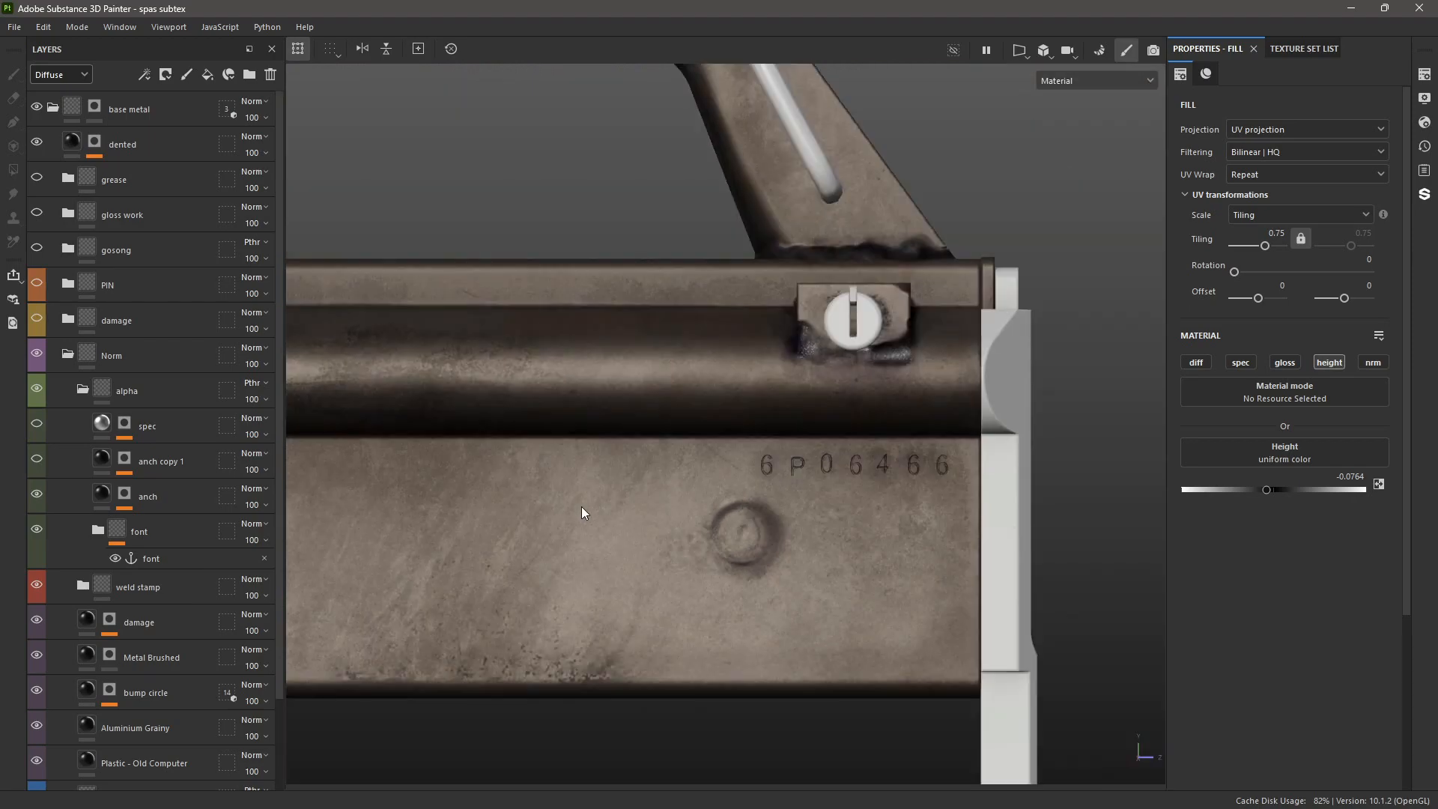
pyautogui.keyDown('alt'); pyautogui.moveTo(329, 526); pyautogui.dragTo(624, 511, button='middle'); pyautogui.keyUp('alt')
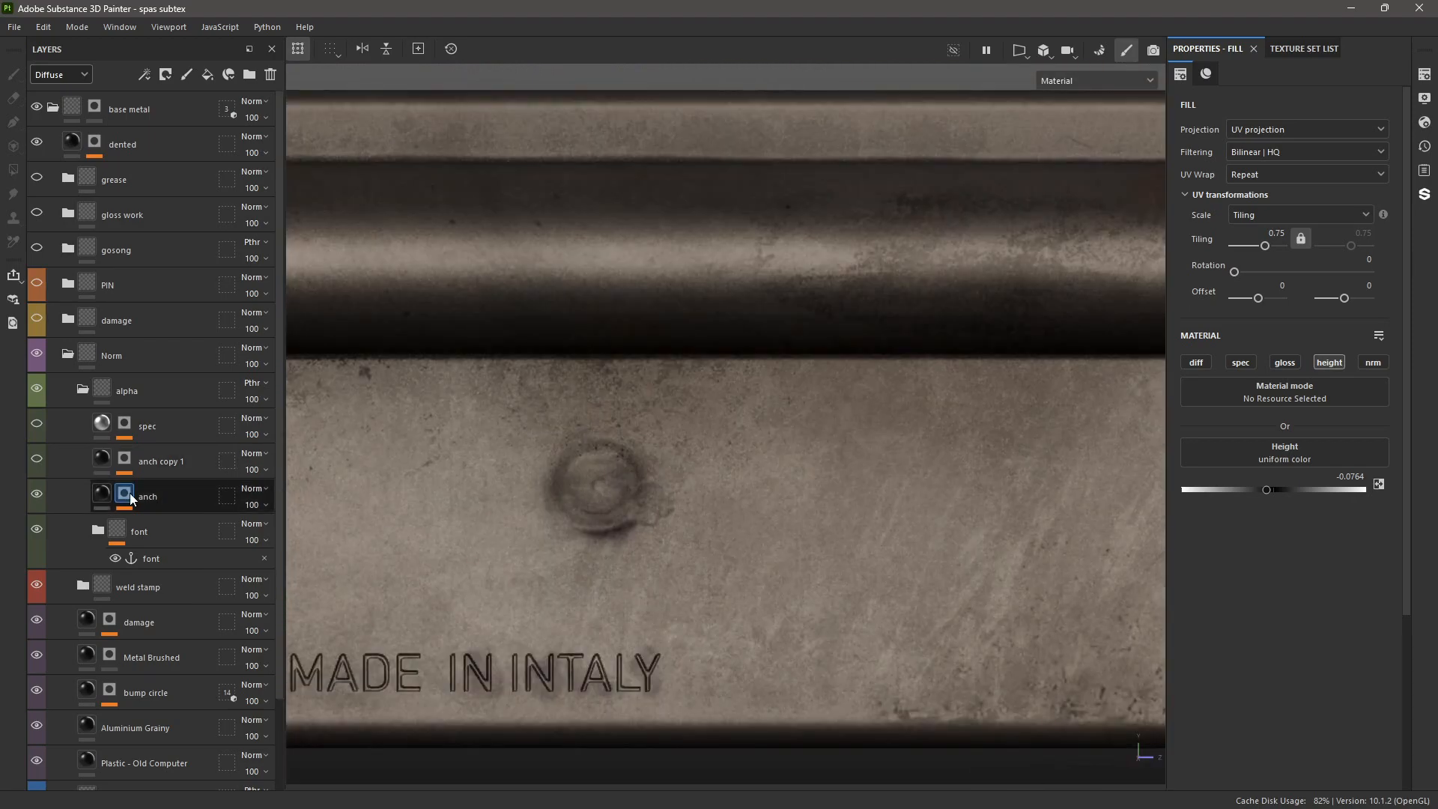
# - Display the anch layer's mask on the S.P.A.S 15 lettering and compare it with the material display up close
pyautogui.click(127, 493)
pyautogui.scroll(-3, 587, 565)
pyautogui.keyDown('alt'); pyautogui.moveTo(450, 574); pyautogui.dragTo(617, 498, button='middle'); pyautogui.keyUp('alt')
pyautogui.scroll(5, 617, 497)
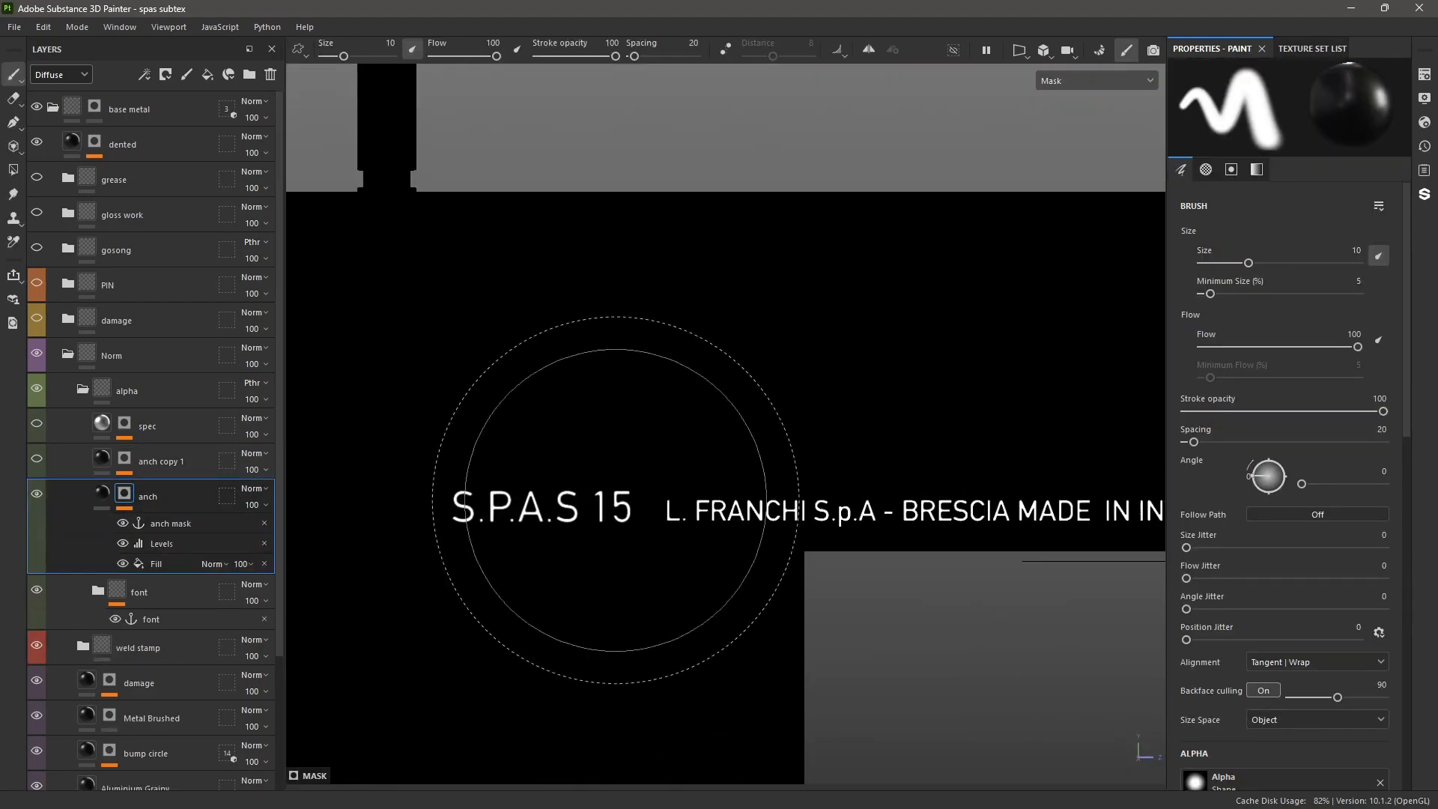
pyautogui.keyDown('alt'); pyautogui.moveTo(437, 515); pyautogui.dragTo(560, 505, button='middle'); pyautogui.keyUp('alt')
pyautogui.press('m')
pyautogui.scroll(4, 591, 509)
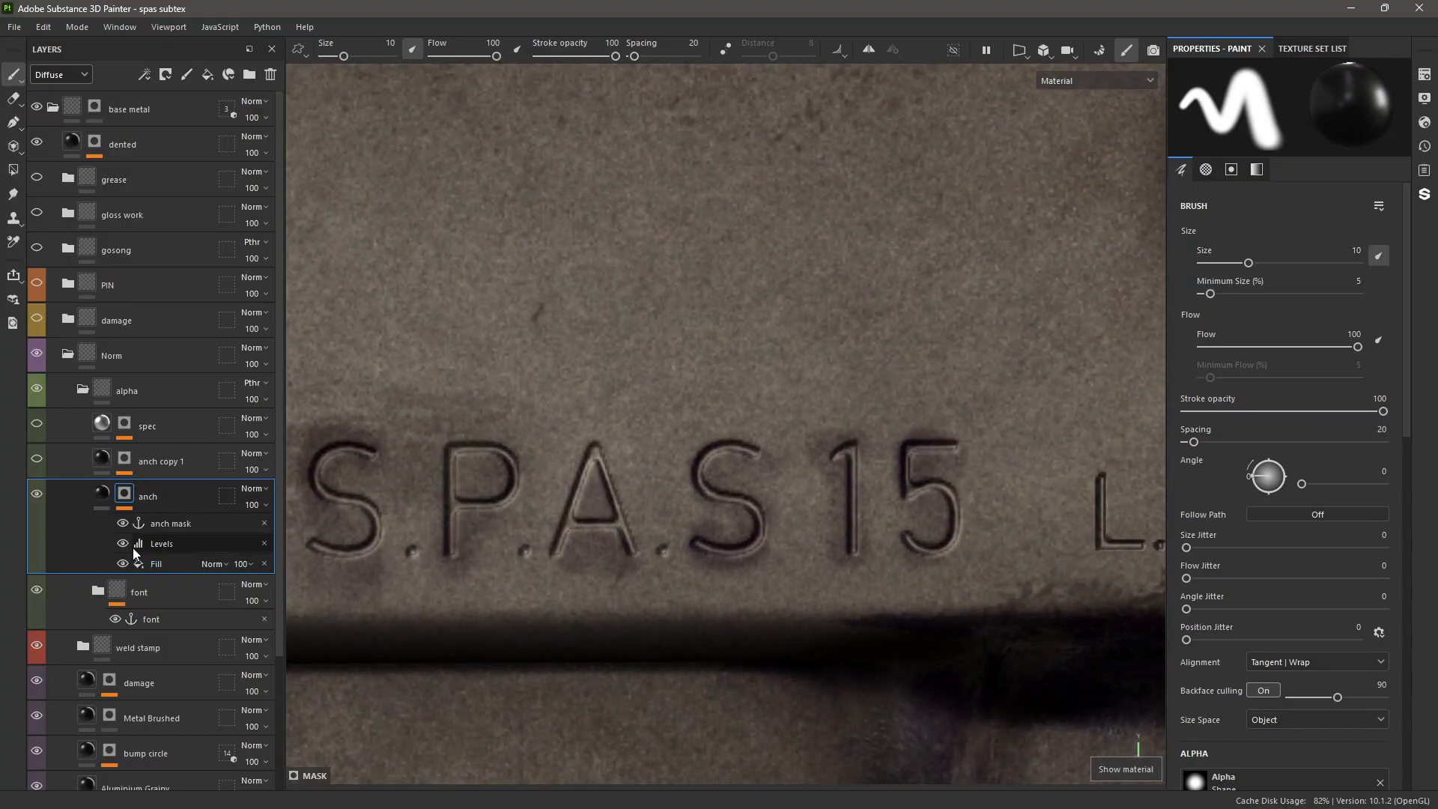
# - Toggle the Levels effect in the anch mask and examine its Fill source and the layer's material settings
pyautogui.click(122, 543)
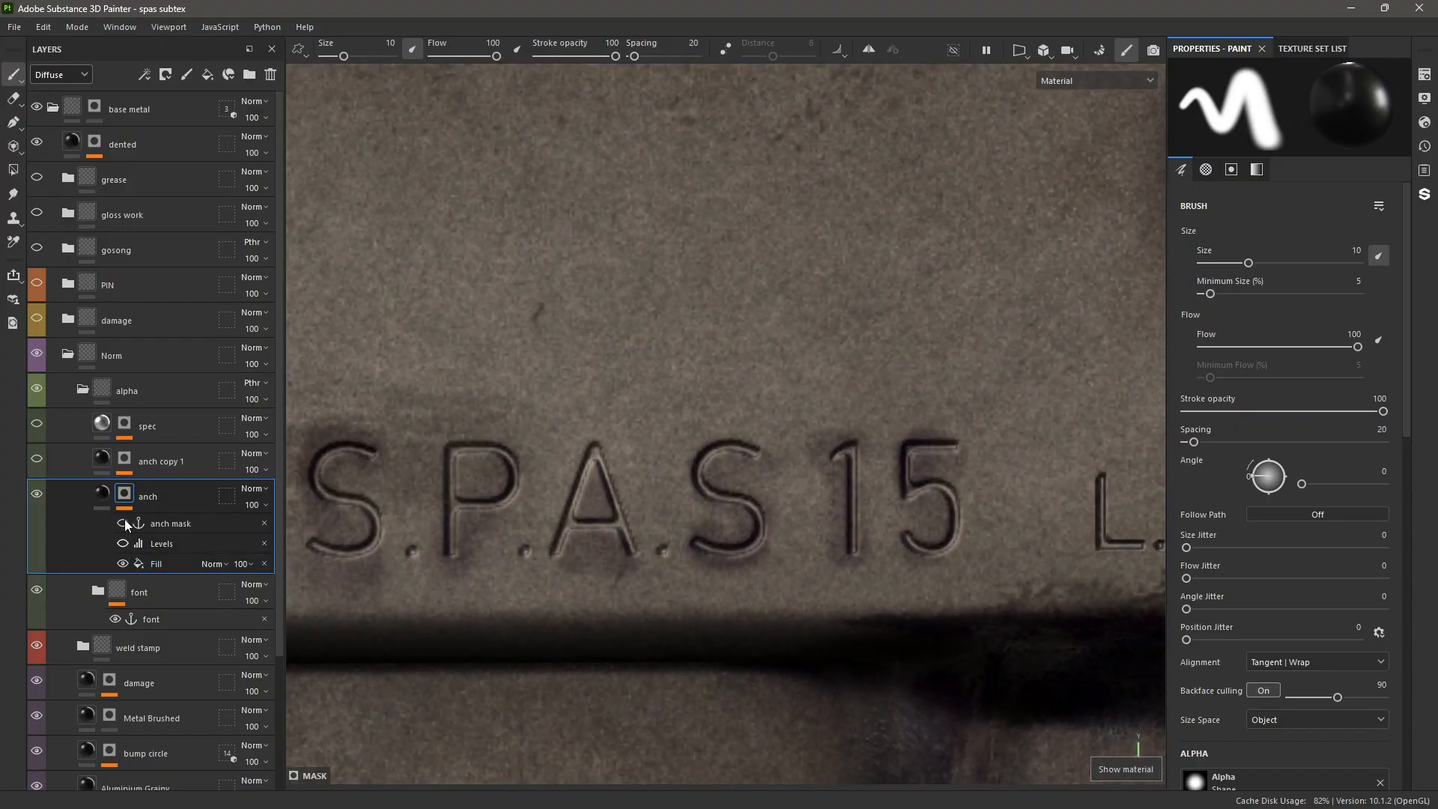
pyautogui.click(159, 562)
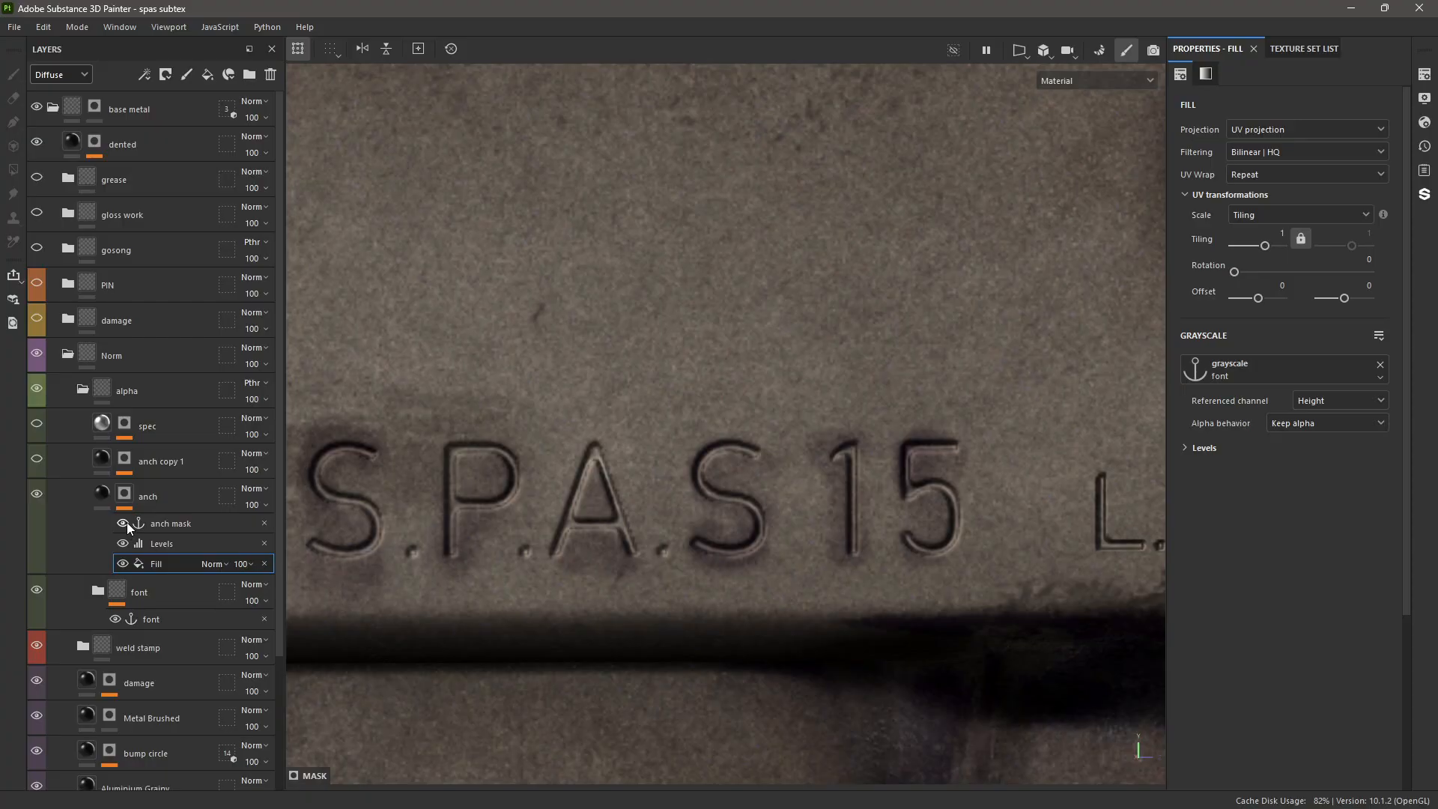
pyautogui.click(105, 488)
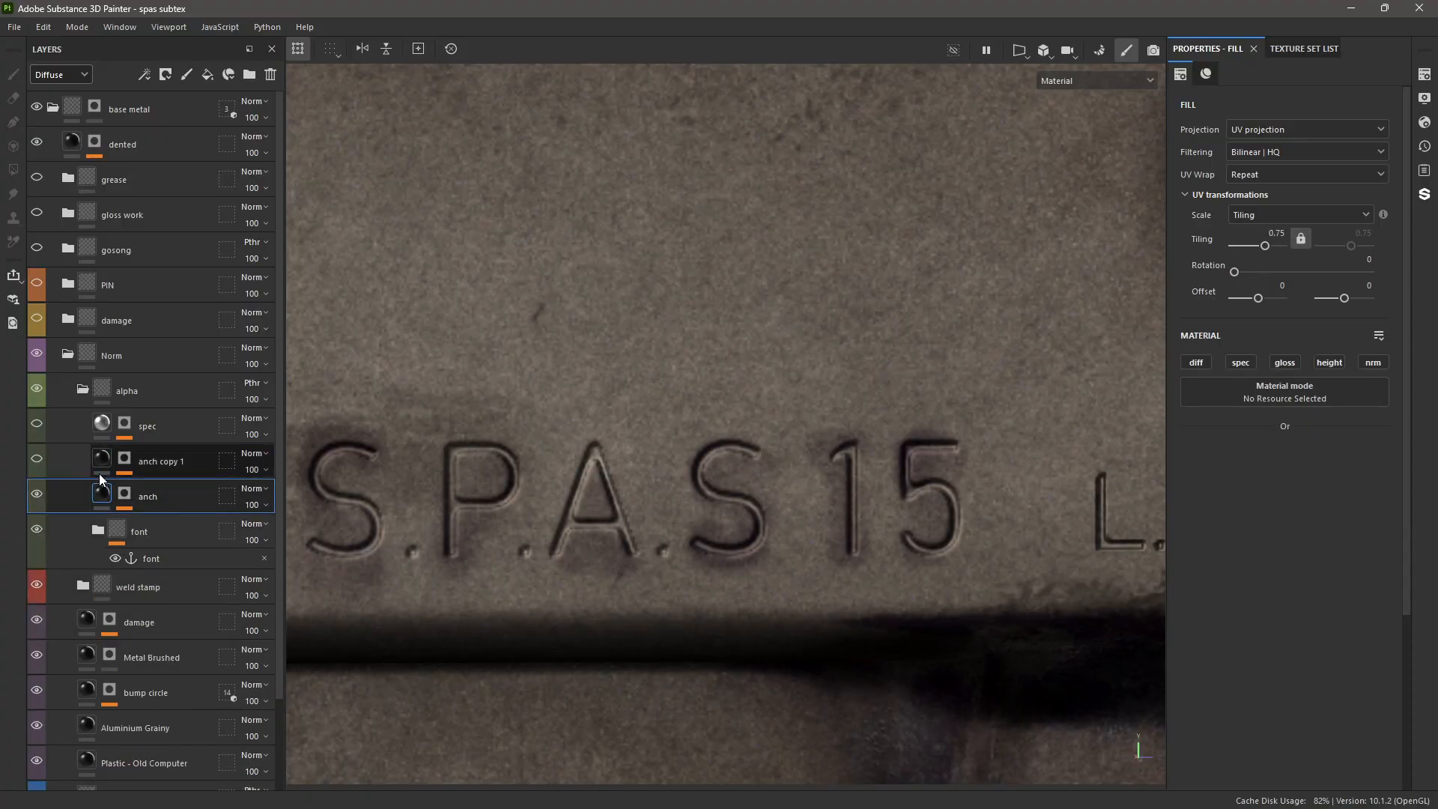
# - Show the anch copy 1 layer and examine the Fill and Blur effects in its mask against the anch mask anchor
pyautogui.click(39, 457)
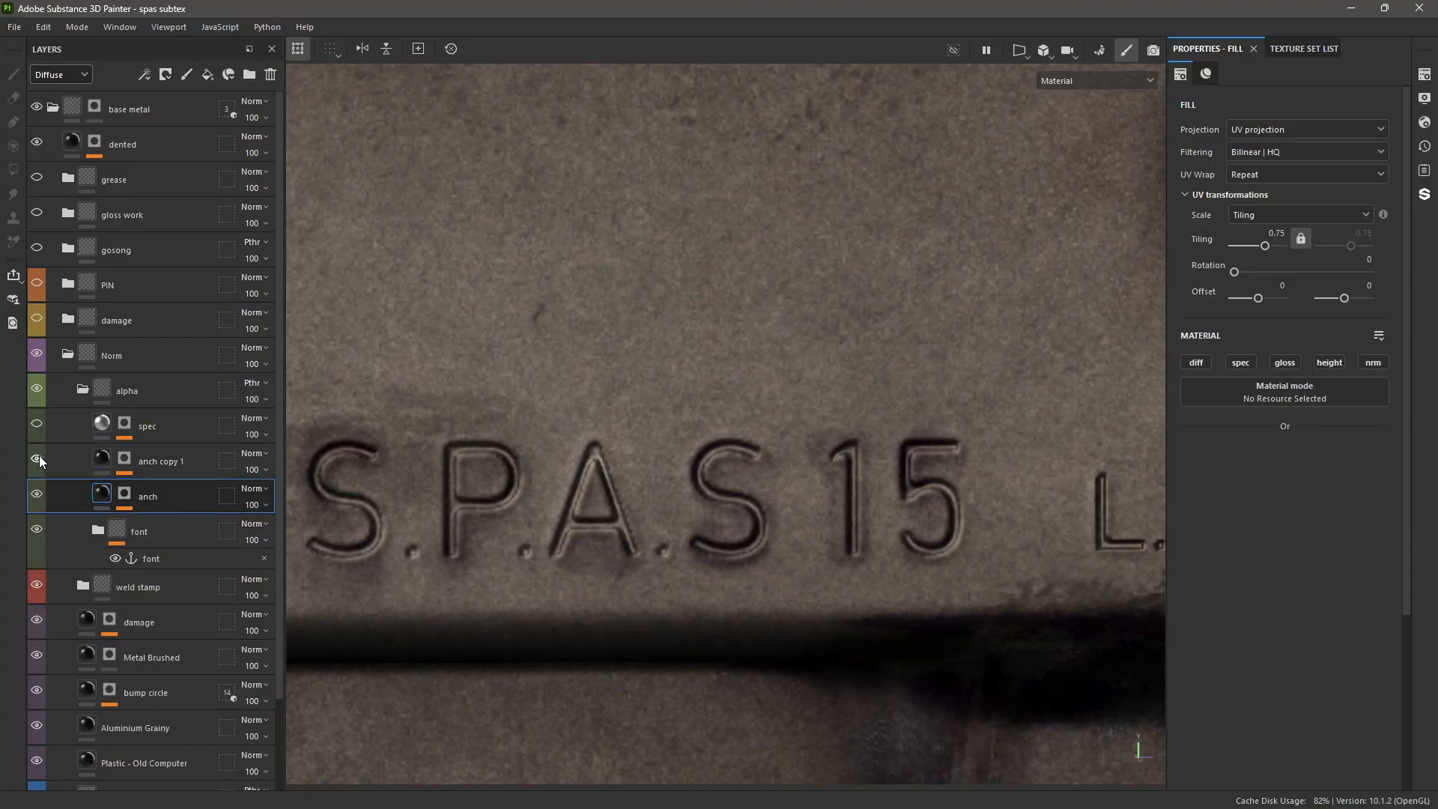
pyautogui.click(137, 460)
pyautogui.click(155, 546)
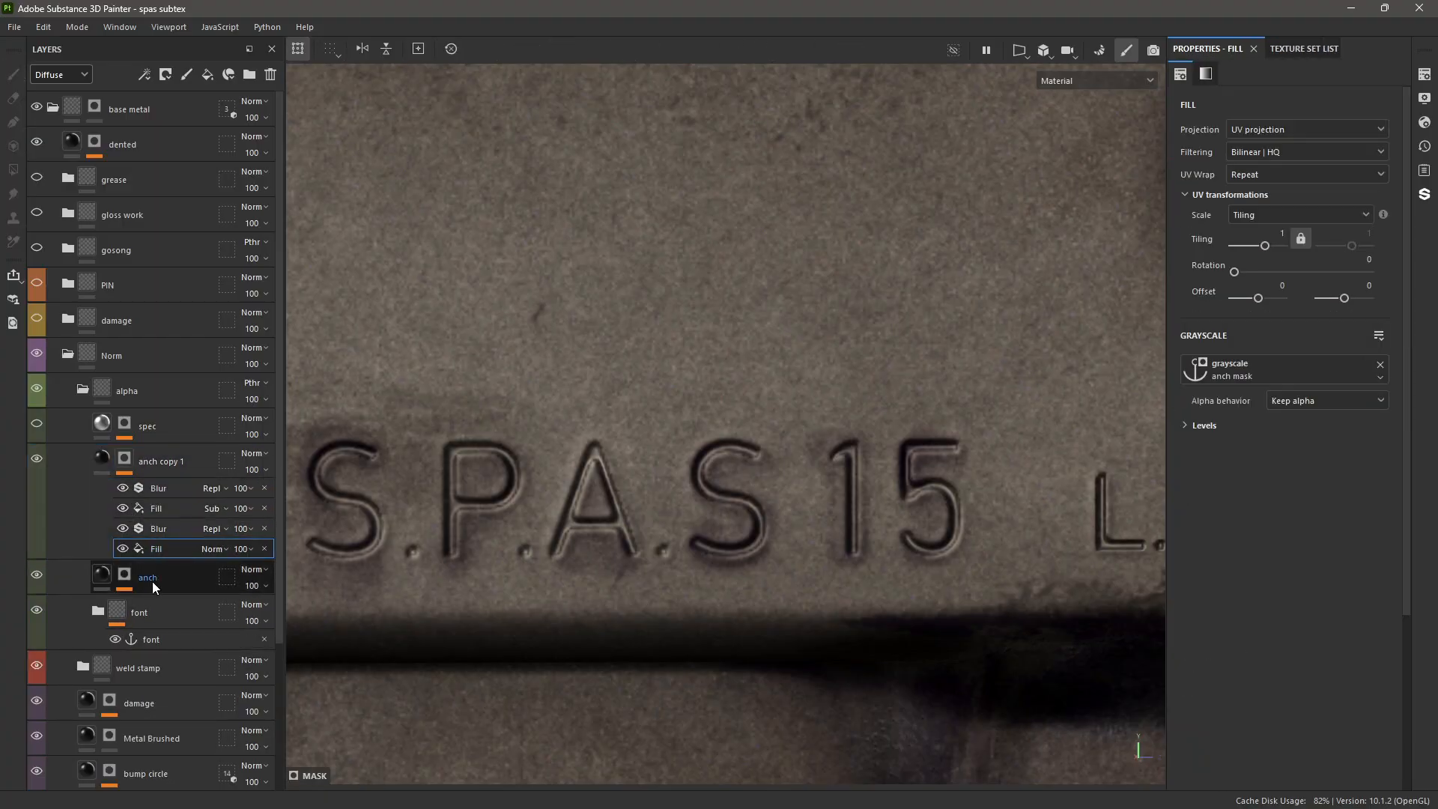
pyautogui.click(122, 576)
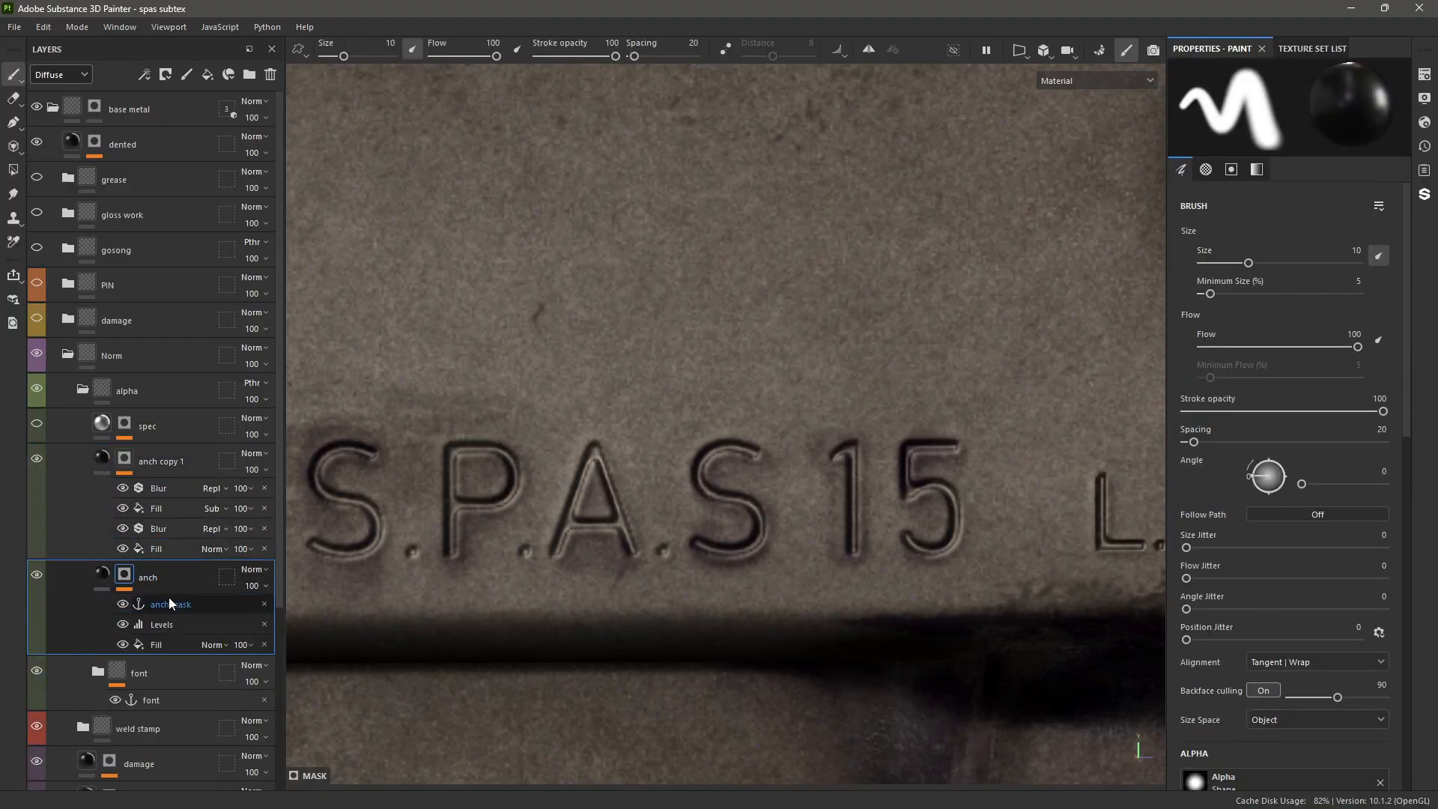
pyautogui.click(160, 547)
pyautogui.click(174, 524)
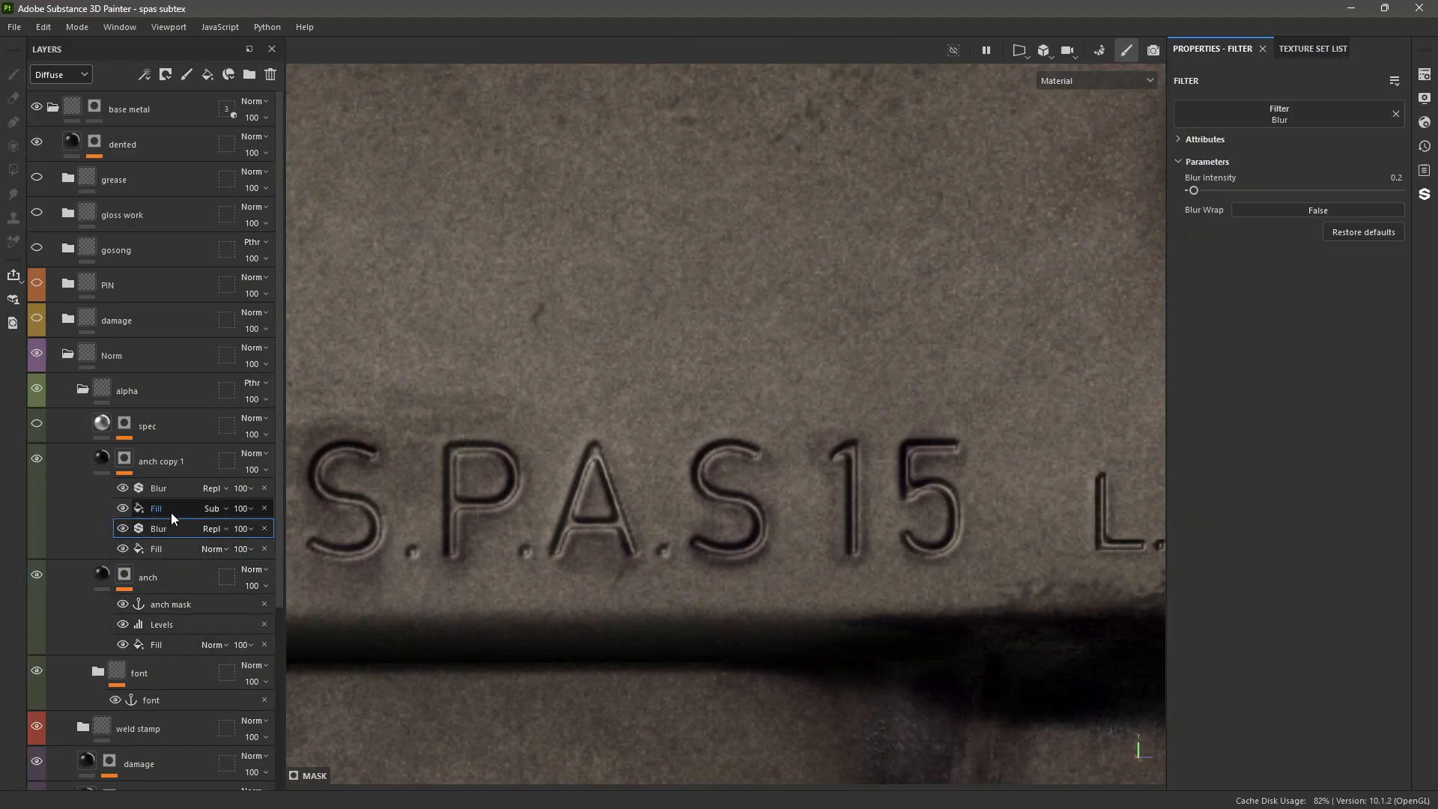
pyautogui.click(168, 505)
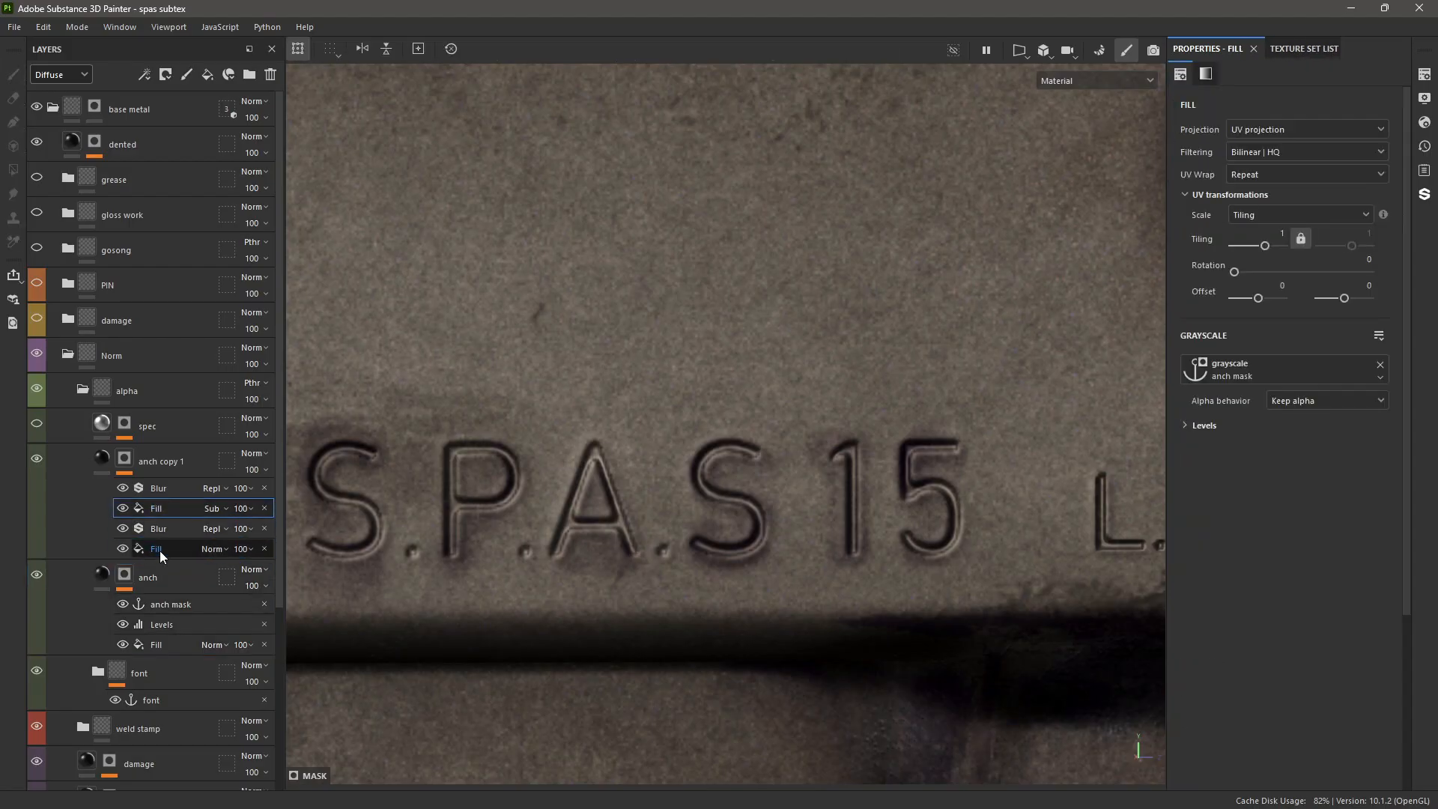
pyautogui.click(165, 492)
# - Show the spec layer and inspect the L. FRANCHI lettering from different distances and angles
pyautogui.scroll(-6, 673, 473)
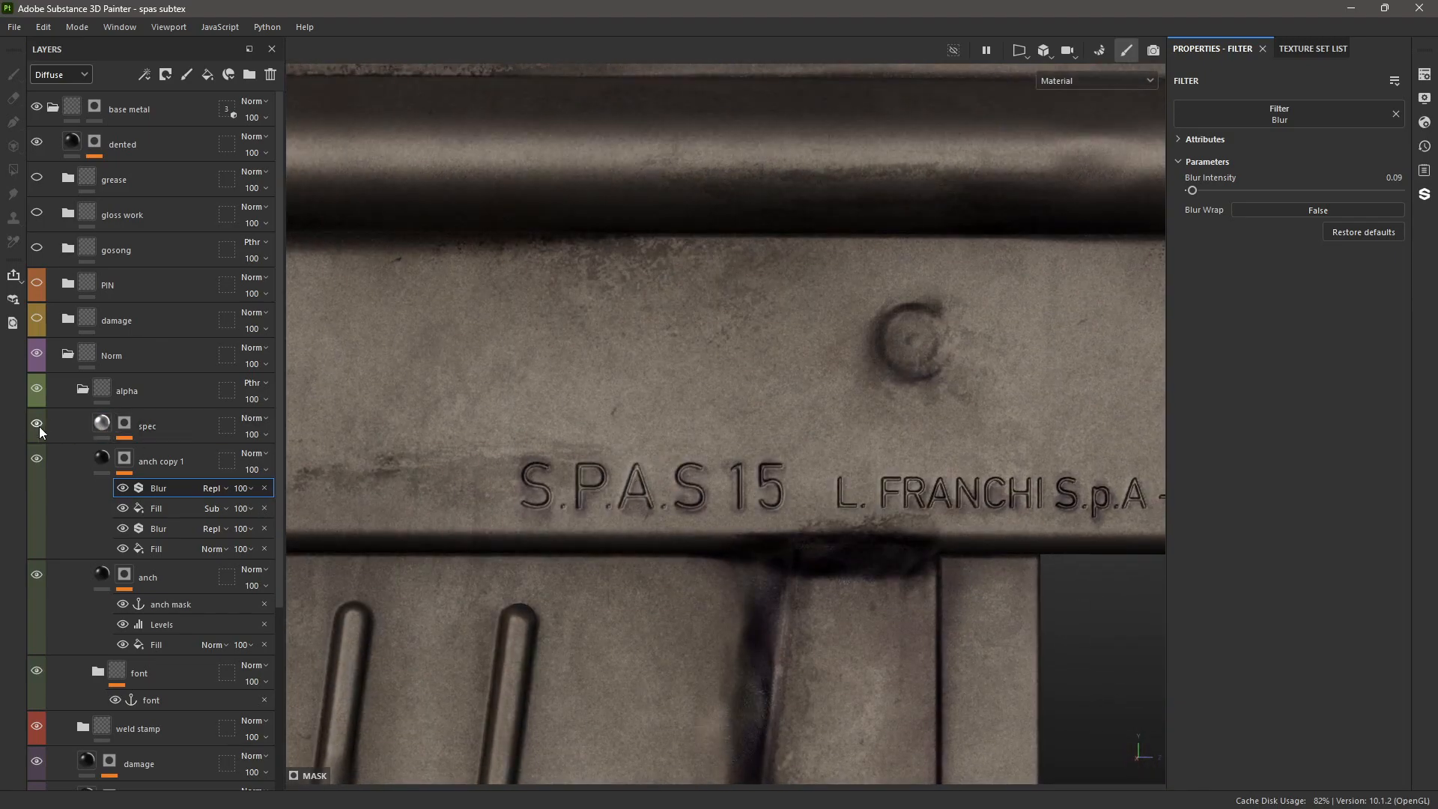
pyautogui.click(38, 424)
pyautogui.scroll(-3, 783, 506)
pyautogui.keyDown('alt'); pyautogui.moveTo(783, 505); pyautogui.dragTo(673, 502, button='middle'); pyautogui.keyUp('alt')
pyautogui.scroll(3, 673, 502)
pyautogui.keyDown('alt'); pyautogui.moveTo(673, 502); pyautogui.dragTo(616, 507); pyautogui.keyUp('alt')
pyautogui.scroll(5, 763, 519)
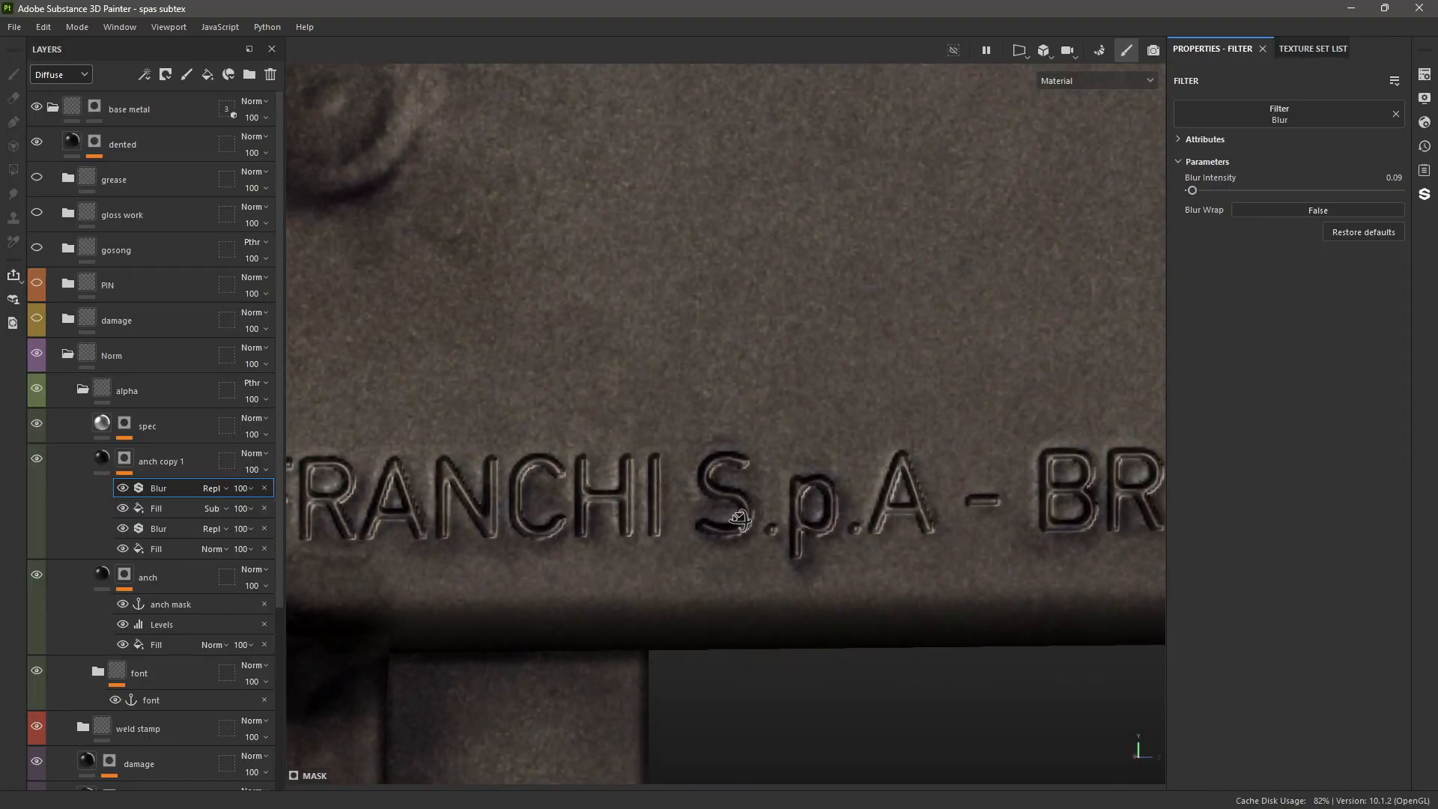
# - Examine the effects in the spec layer's mask against the L. FRANCHI lettering and inspect the source of its lowest Fill
pyautogui.keyDown('alt'); pyautogui.moveTo(740, 520); pyautogui.dragTo(688, 505); pyautogui.keyUp('alt')
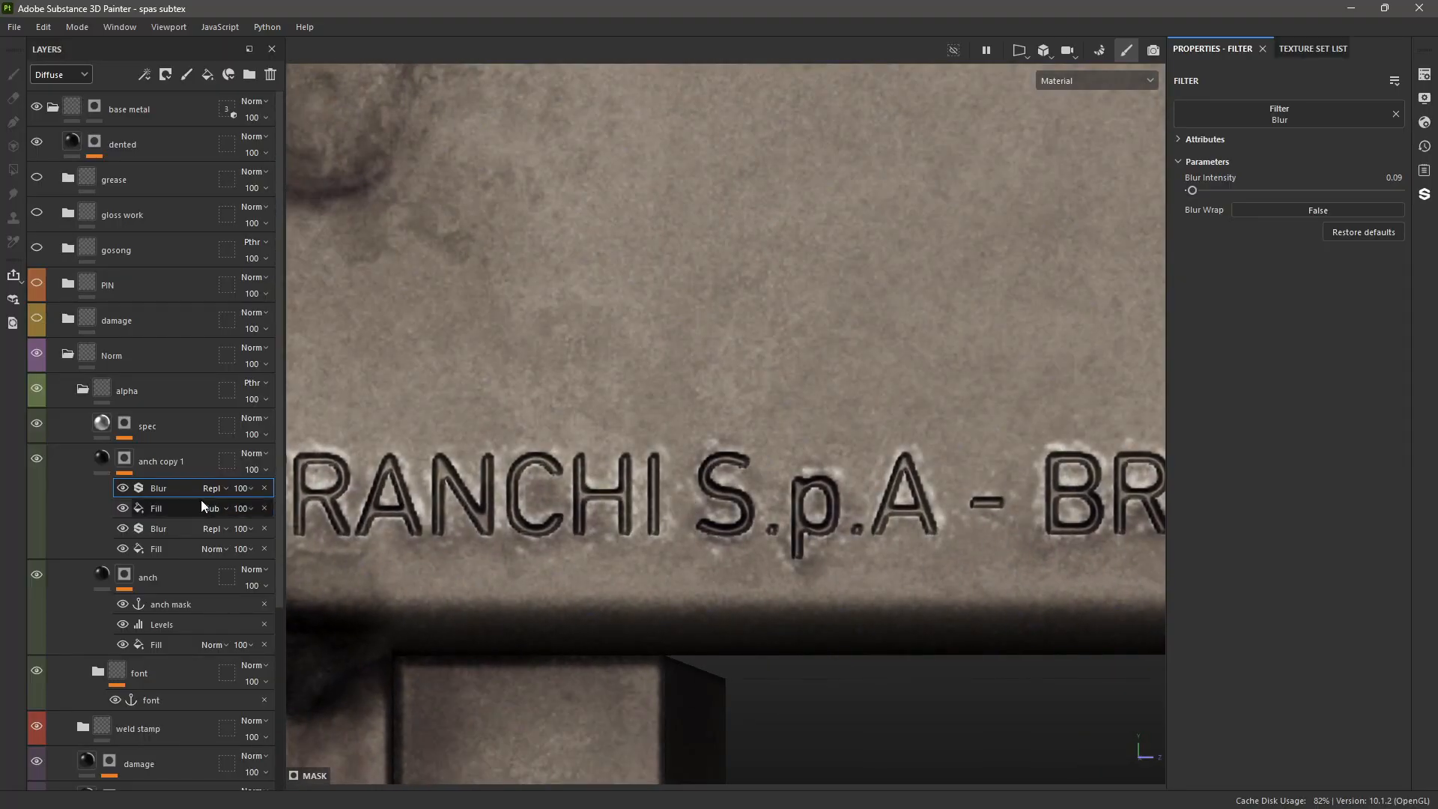
pyautogui.click(124, 423)
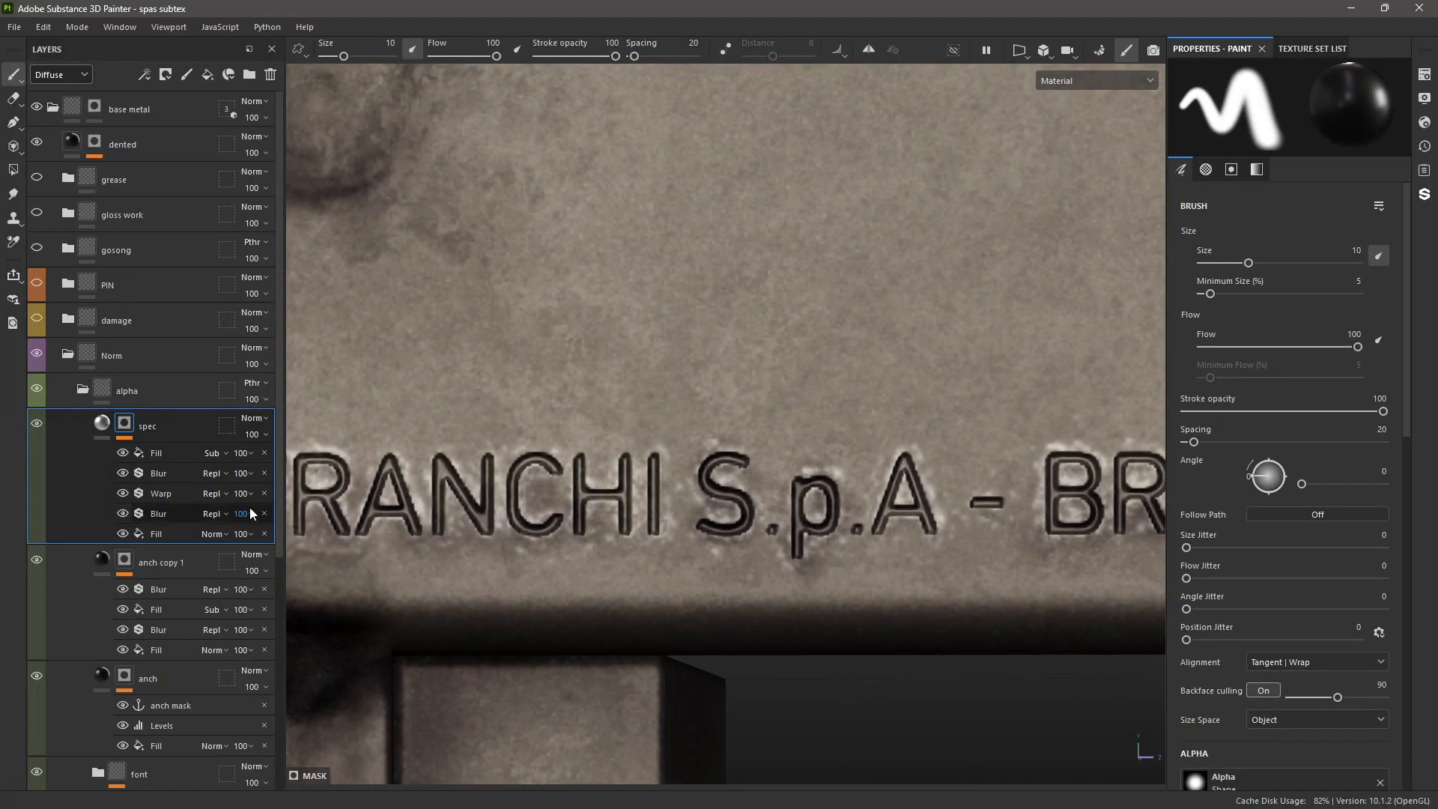
pyautogui.scroll(-5, 641, 490)
pyautogui.keyDown('alt'); pyautogui.moveTo(653, 489); pyautogui.dragTo(614, 494); pyautogui.keyUp('alt')
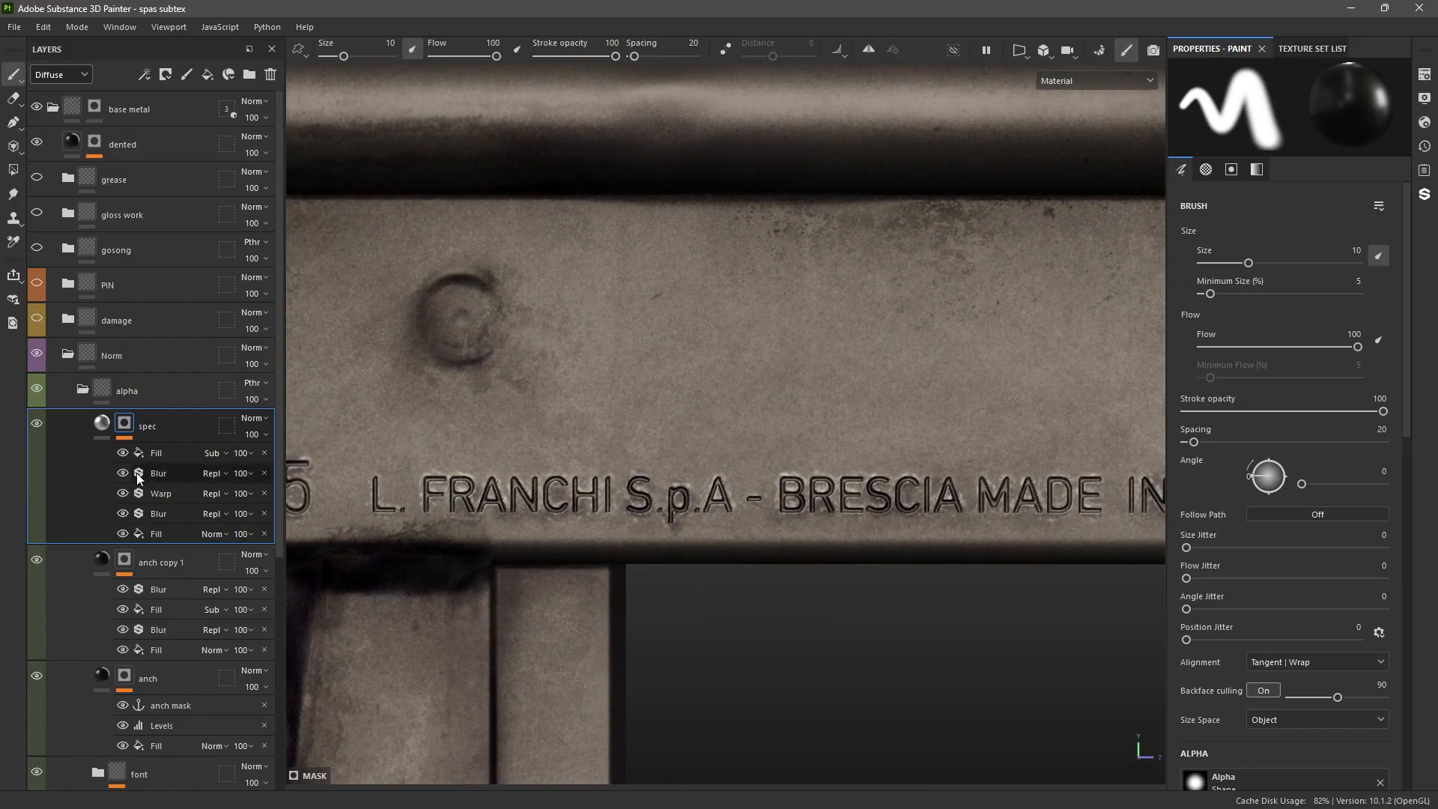
pyautogui.scroll(-6, 723, 525)
pyautogui.scroll(7, 723, 483)
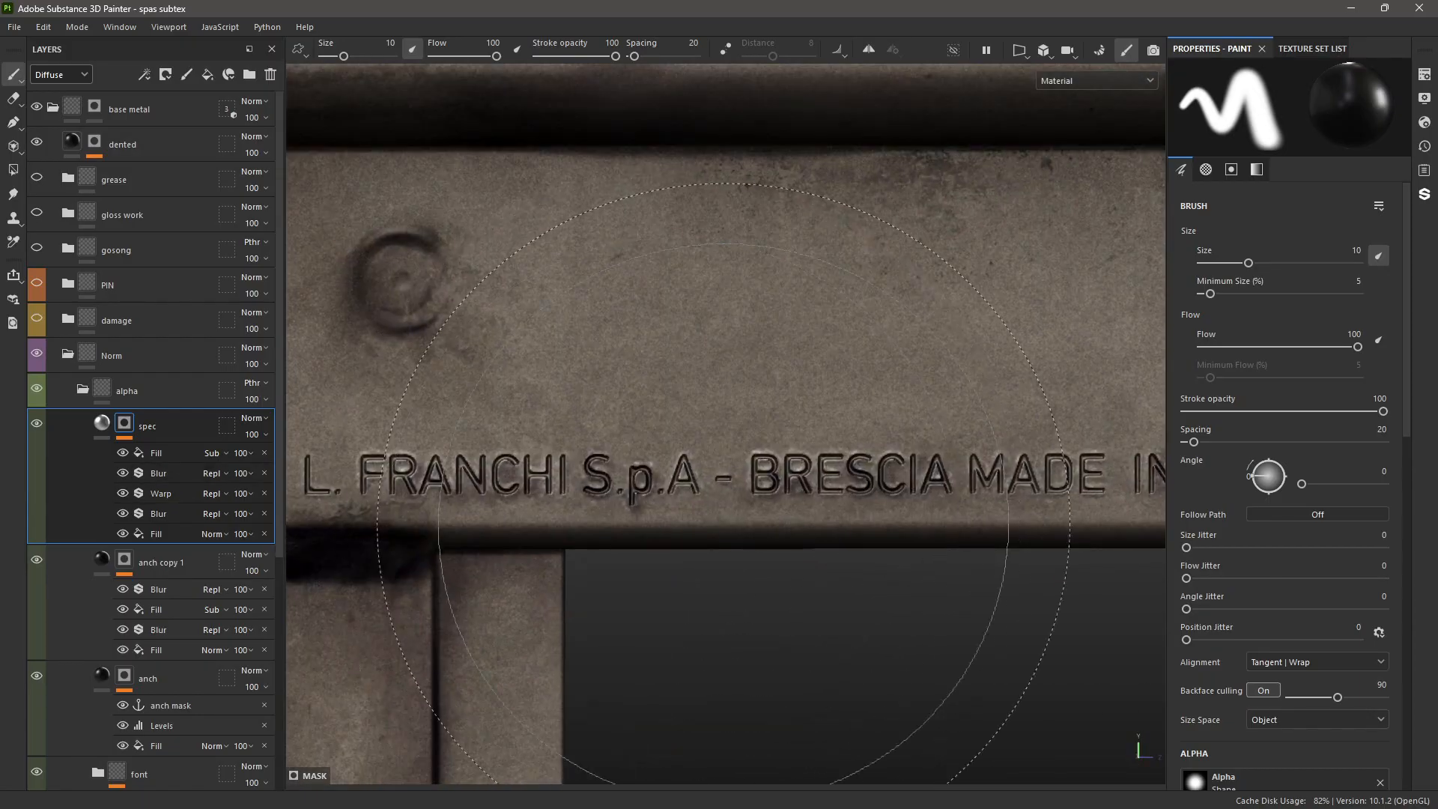
pyautogui.keyDown('alt'); pyautogui.moveTo(723, 484); pyautogui.dragTo(629, 491); pyautogui.keyUp('alt')
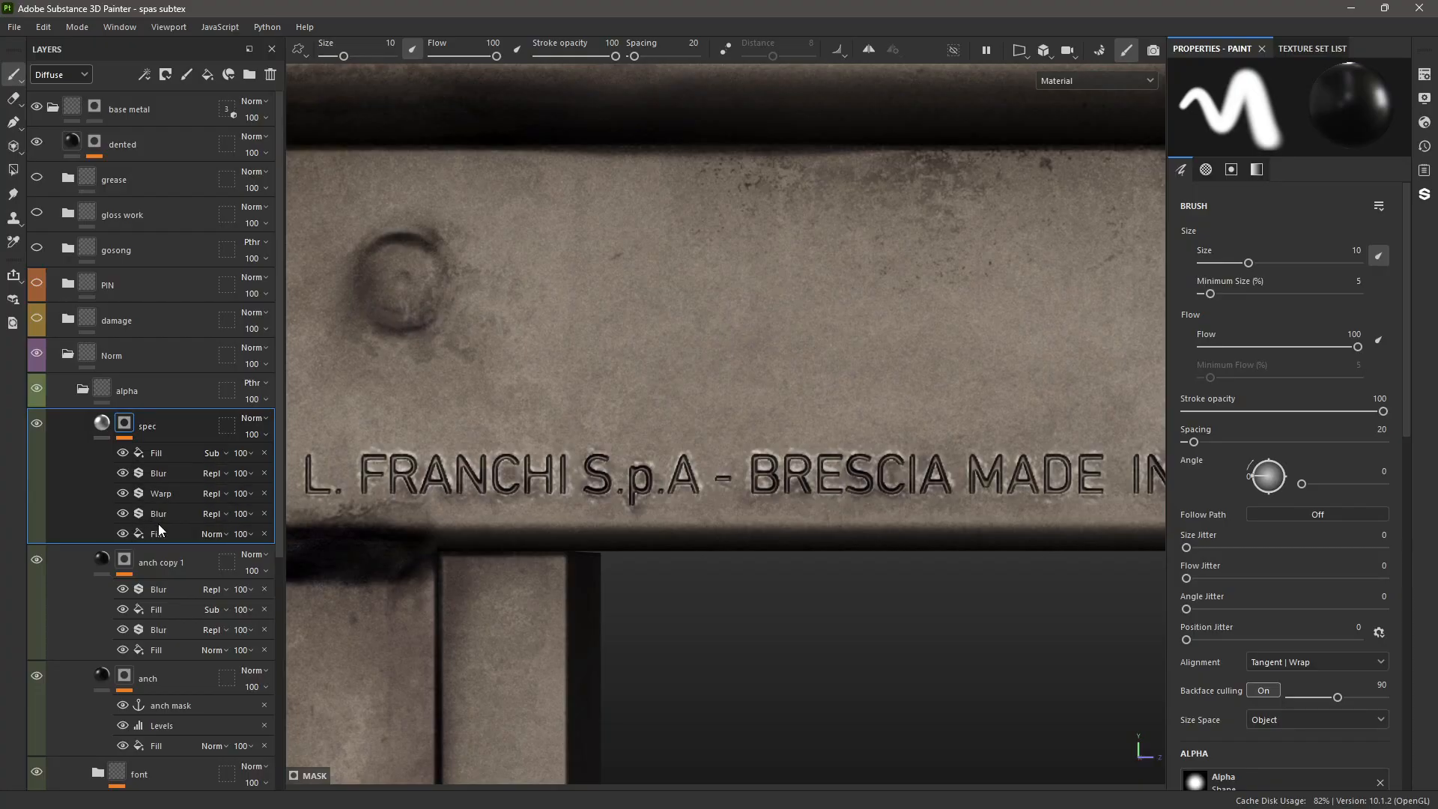
pyautogui.click(206, 532)
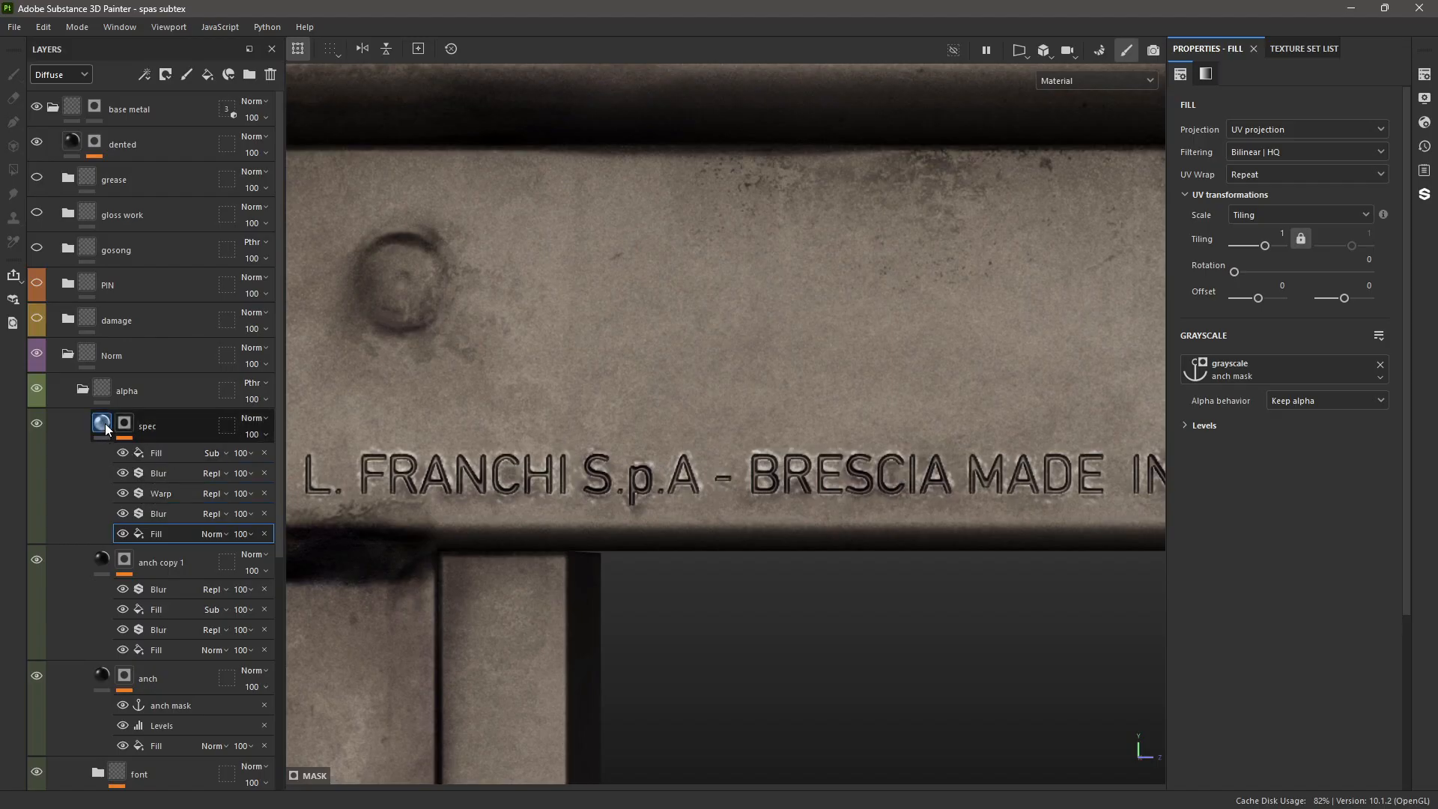
# - Collapse the alpha and Norm folders, then show the damage folder's contents with only its spec layer visible
pyautogui.click(82, 391)
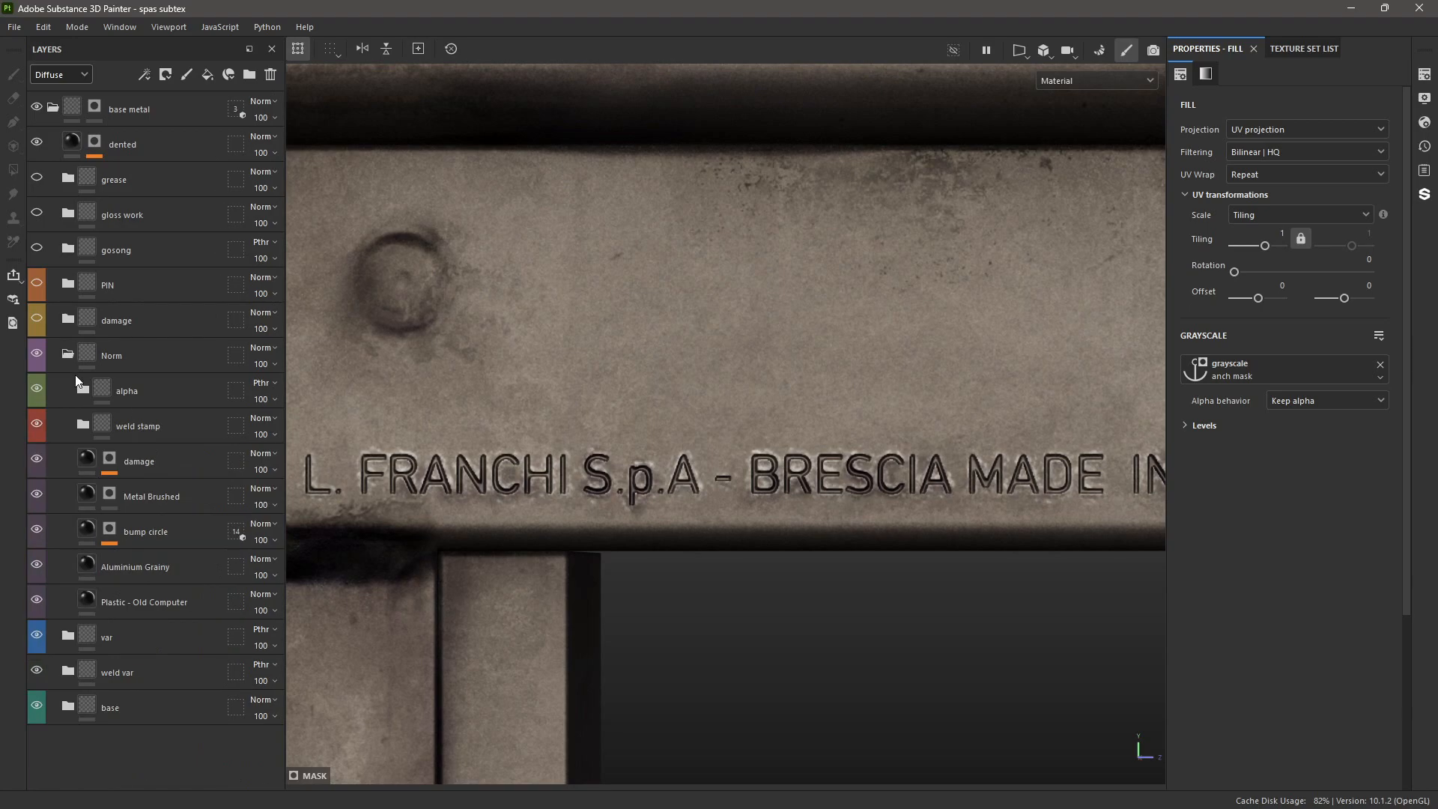
pyautogui.click(67, 356)
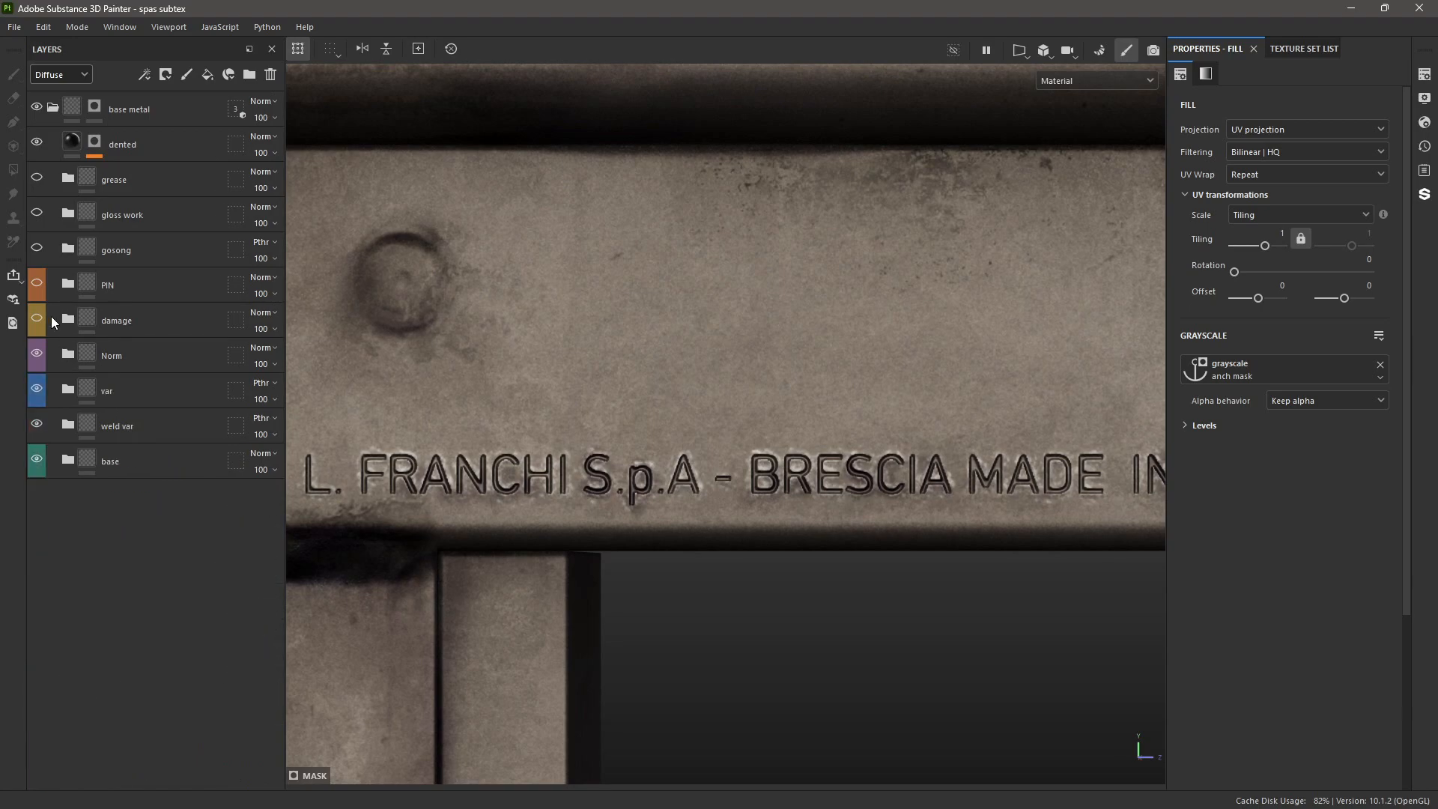
pyautogui.click(67, 320)
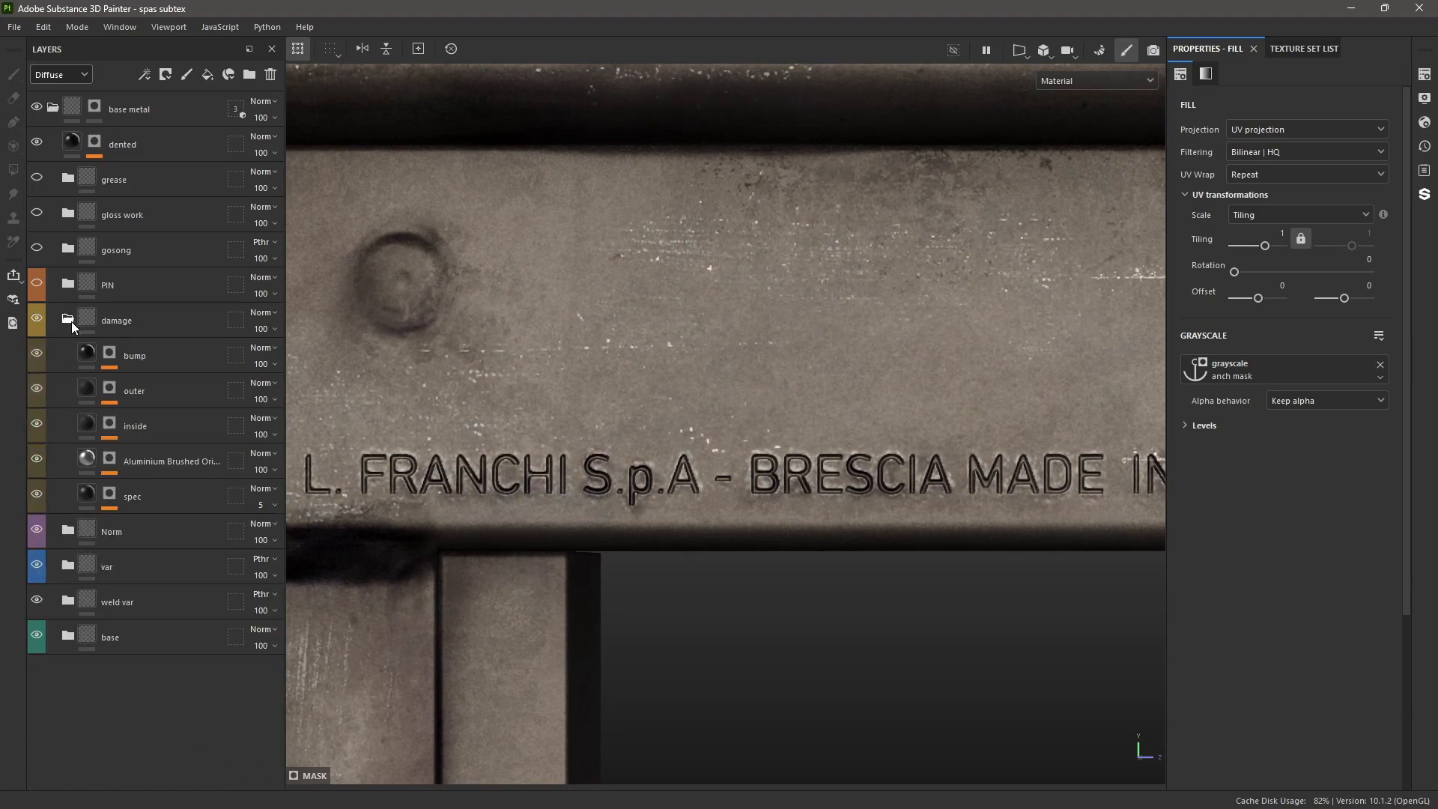
pyautogui.click(142, 493)
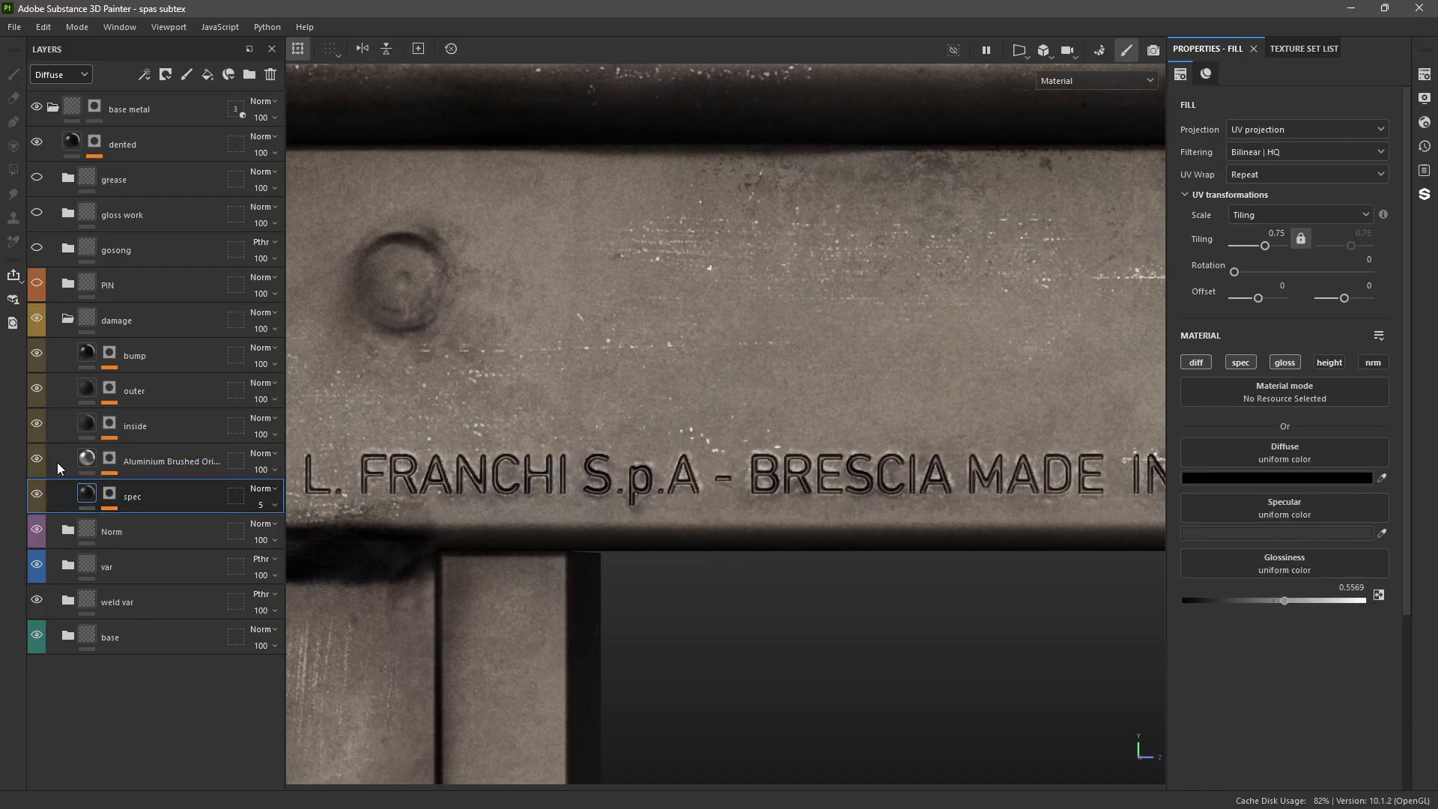
pyautogui.moveTo(45, 388); pyautogui.dragTo(40, 355)
# - Display the damage spec layer's mask on the receiver and compare it with the material display from several distances
pyautogui.scroll(-8, 663, 439)
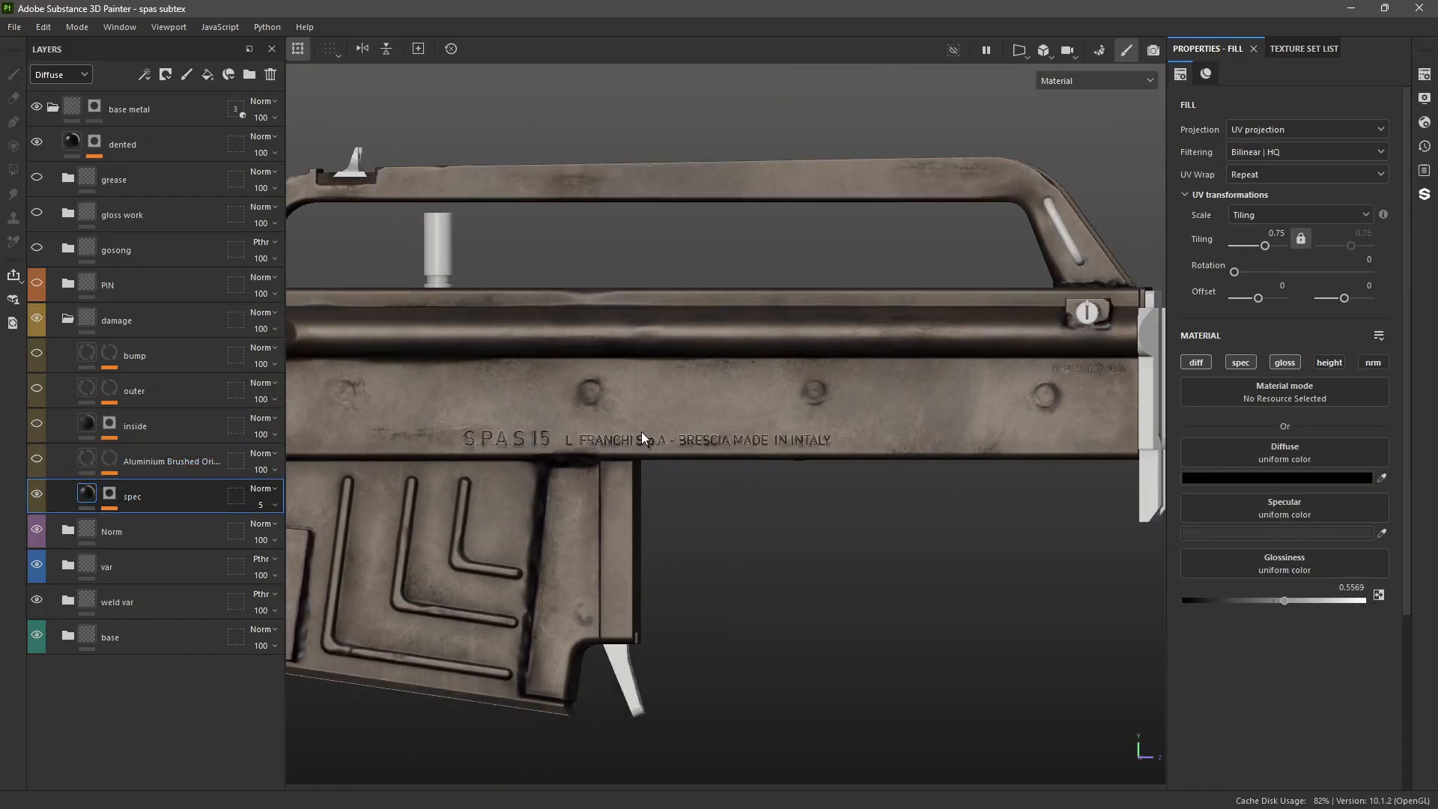
pyautogui.scroll(3, 338, 496)
pyautogui.keyDown('alt'); pyautogui.click(110, 492); pyautogui.keyUp('alt')
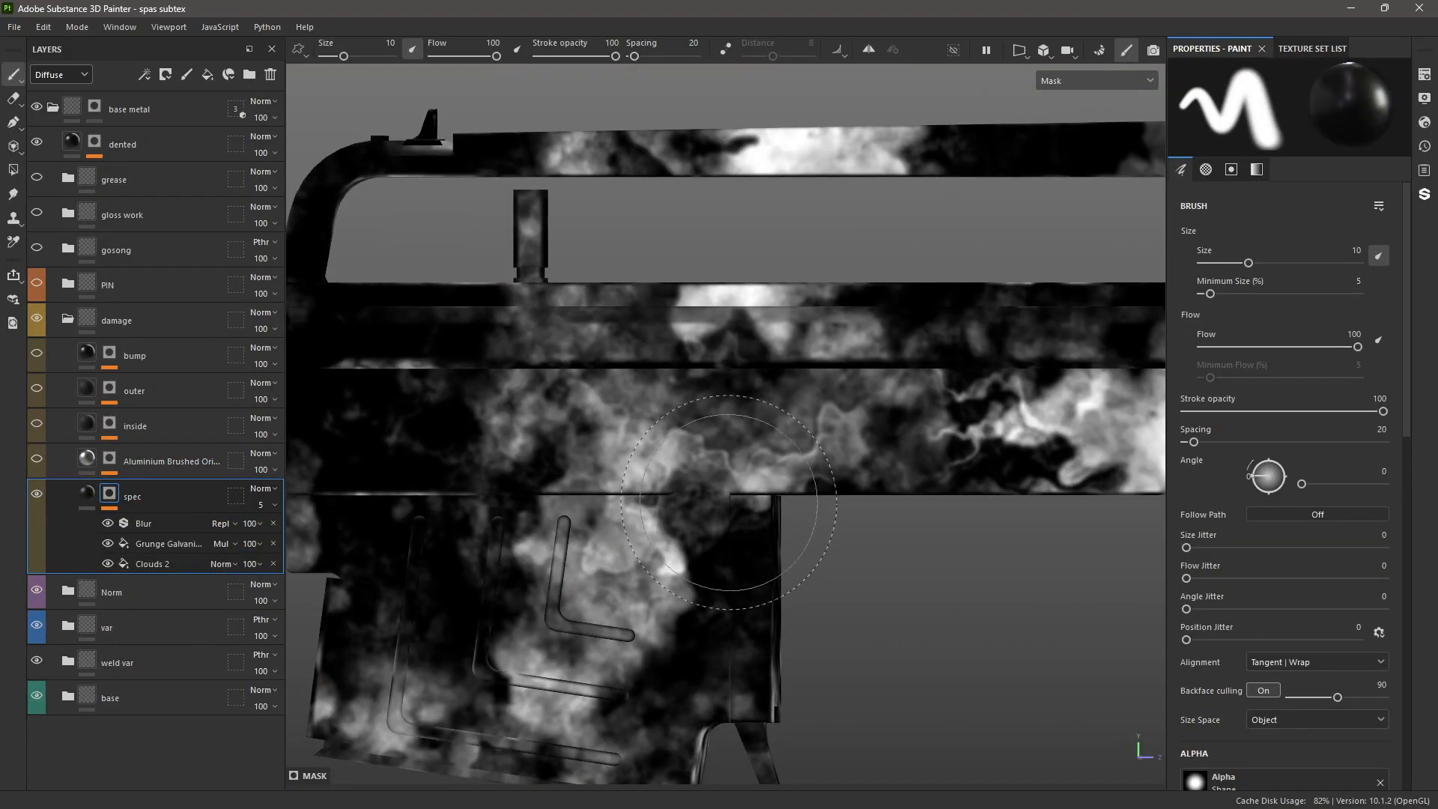
pyautogui.keyDown('alt'); pyautogui.moveTo(742, 512); pyautogui.dragTo(682, 525, button='middle'); pyautogui.keyUp('alt')
pyautogui.scroll(3, 682, 524)
pyautogui.press('m')
pyautogui.scroll(4, 721, 510)
pyautogui.moveTo(663, 525)
pyautogui.keyDown('alt'); pyautogui.mouseDown()
pyautogui.moveTo(734, 491)
pyautogui.moveTo(685, 518)
pyautogui.mouseUp(); pyautogui.keyUp('alt')
pyautogui.scroll(-4, 685, 518)
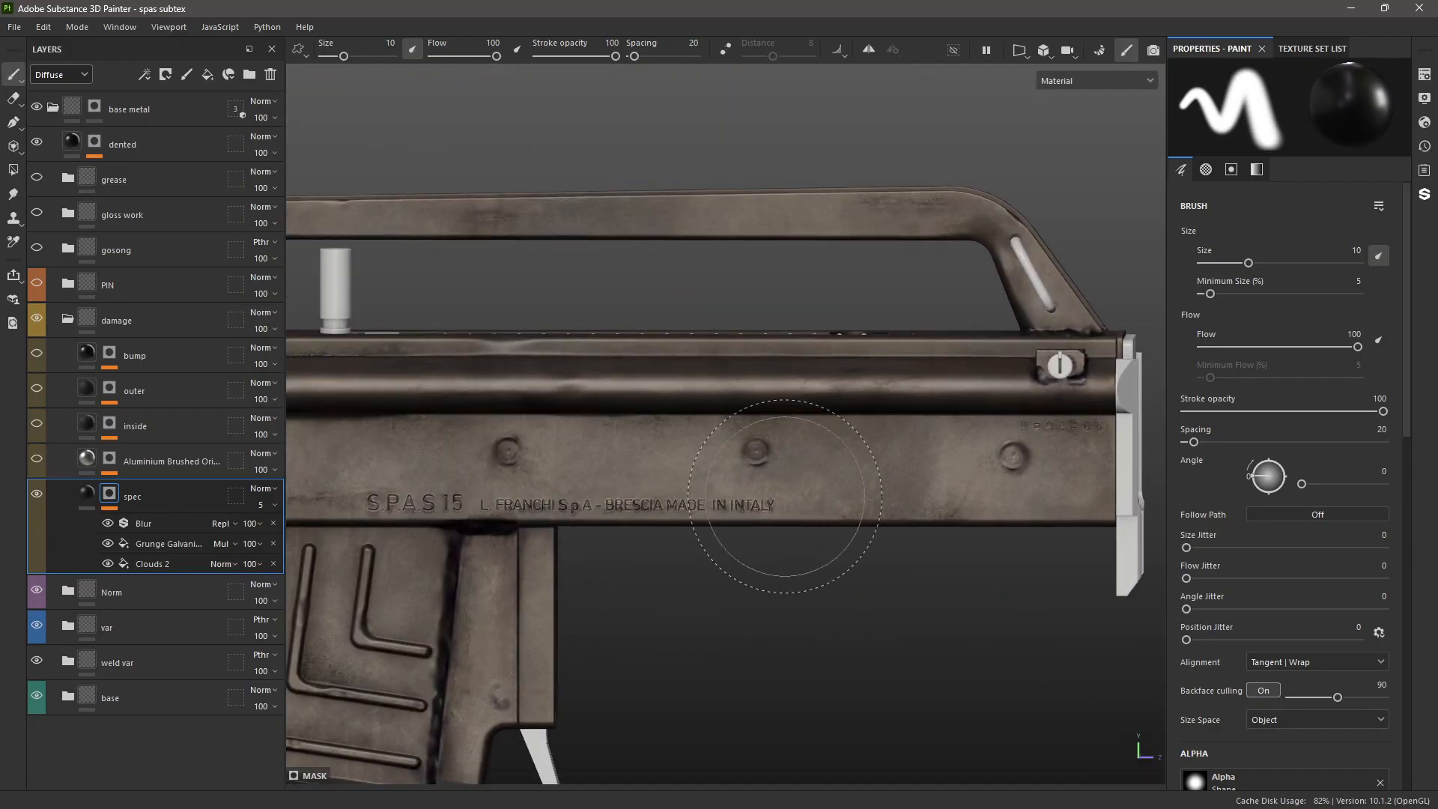
pyautogui.scroll(-5, 623, 512)
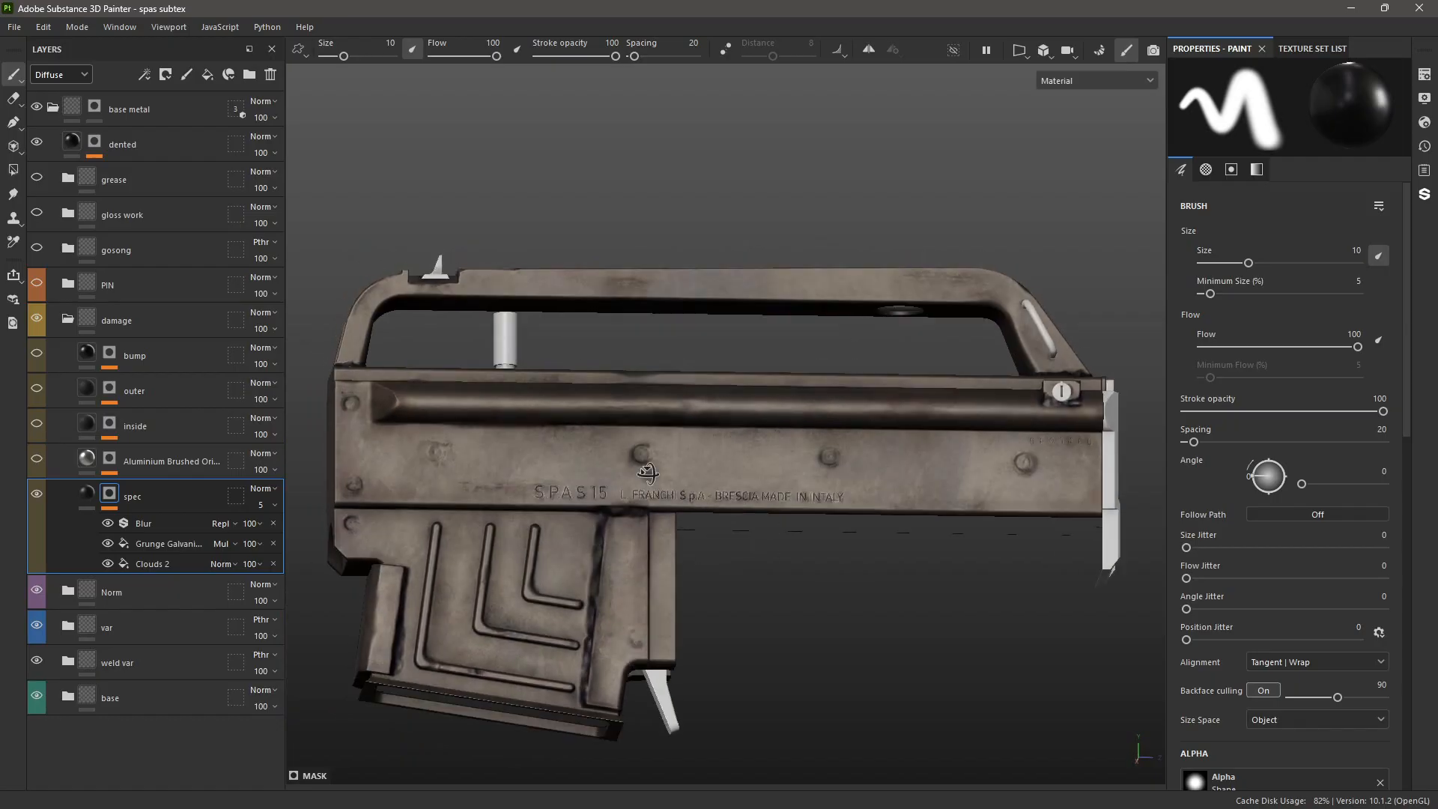
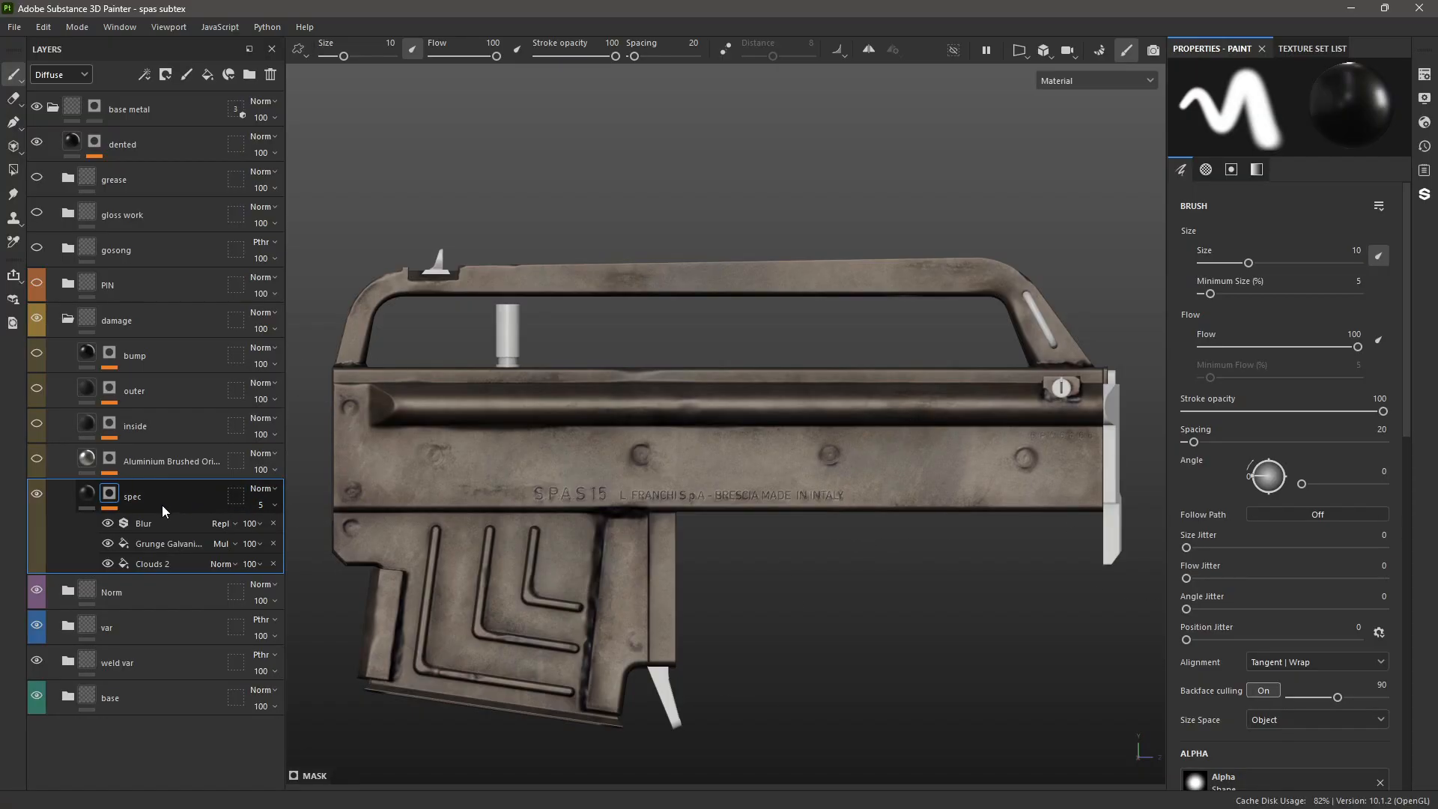
# - Examine the Clouds 2 fill in the spec mask with the Blur and Grunge effects toggled, and return to the layer's material settings
pyautogui.scroll(2, 792, 449)
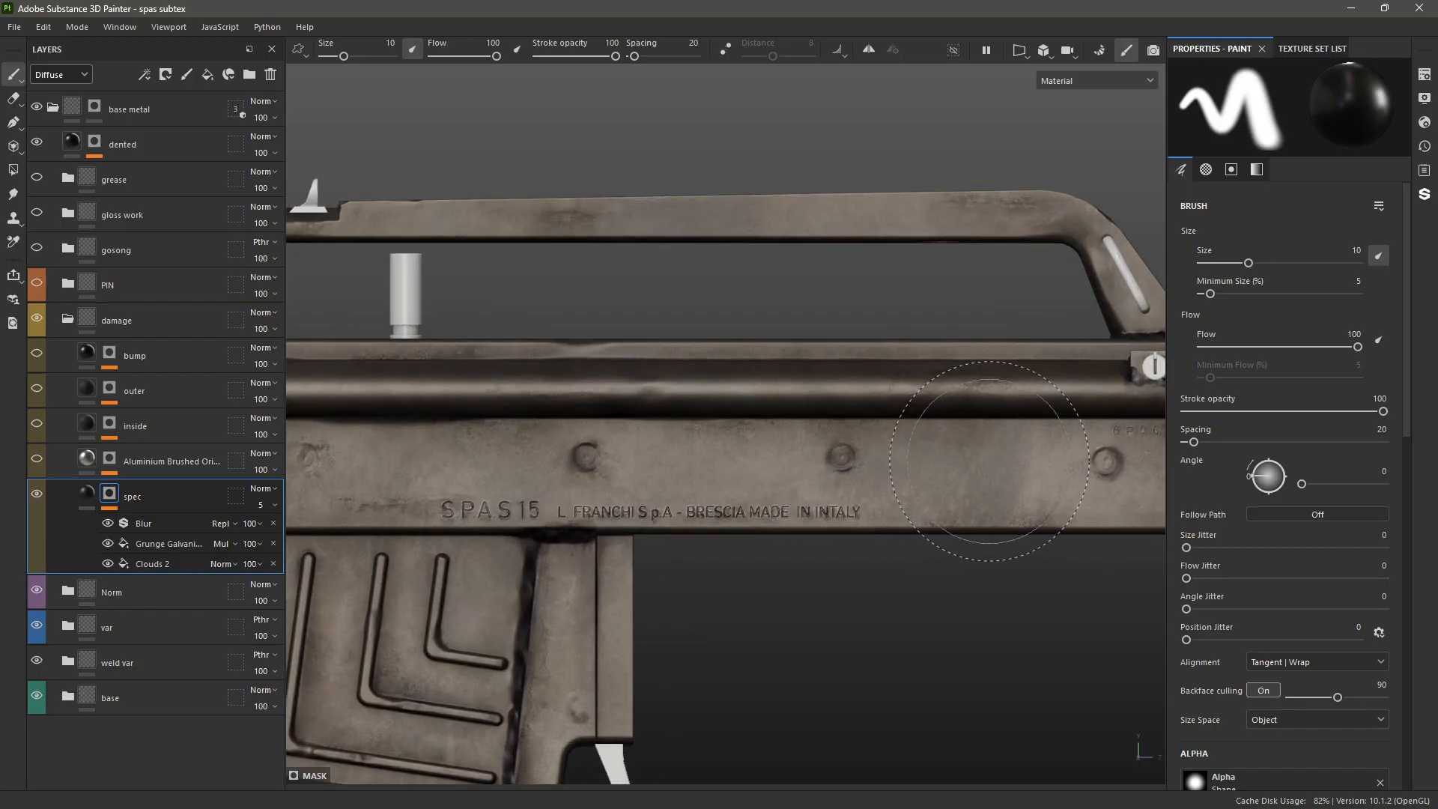
pyautogui.click(145, 563)
pyautogui.keyDown('alt'); pyautogui.click(109, 495); pyautogui.keyUp('alt')
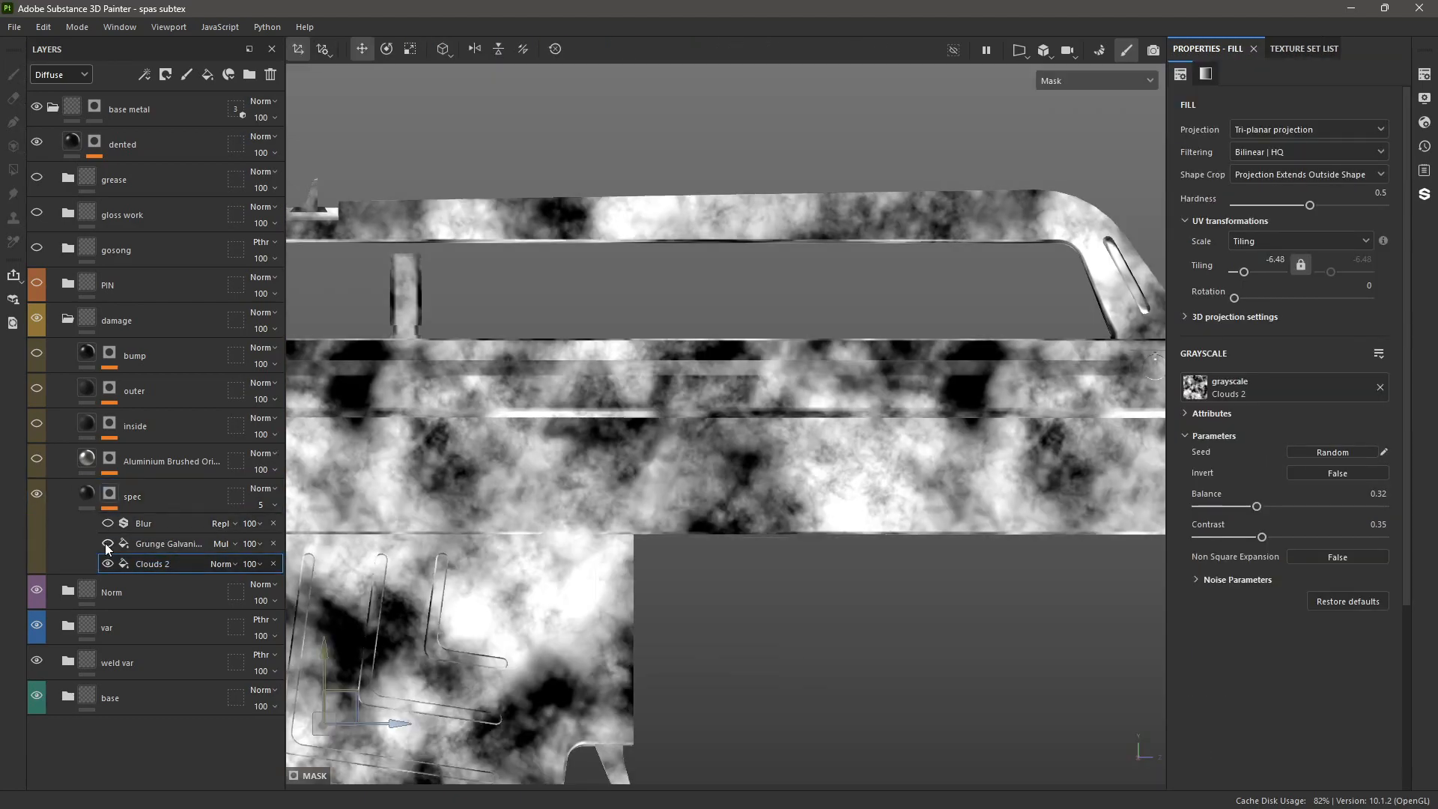
pyautogui.click(108, 543)
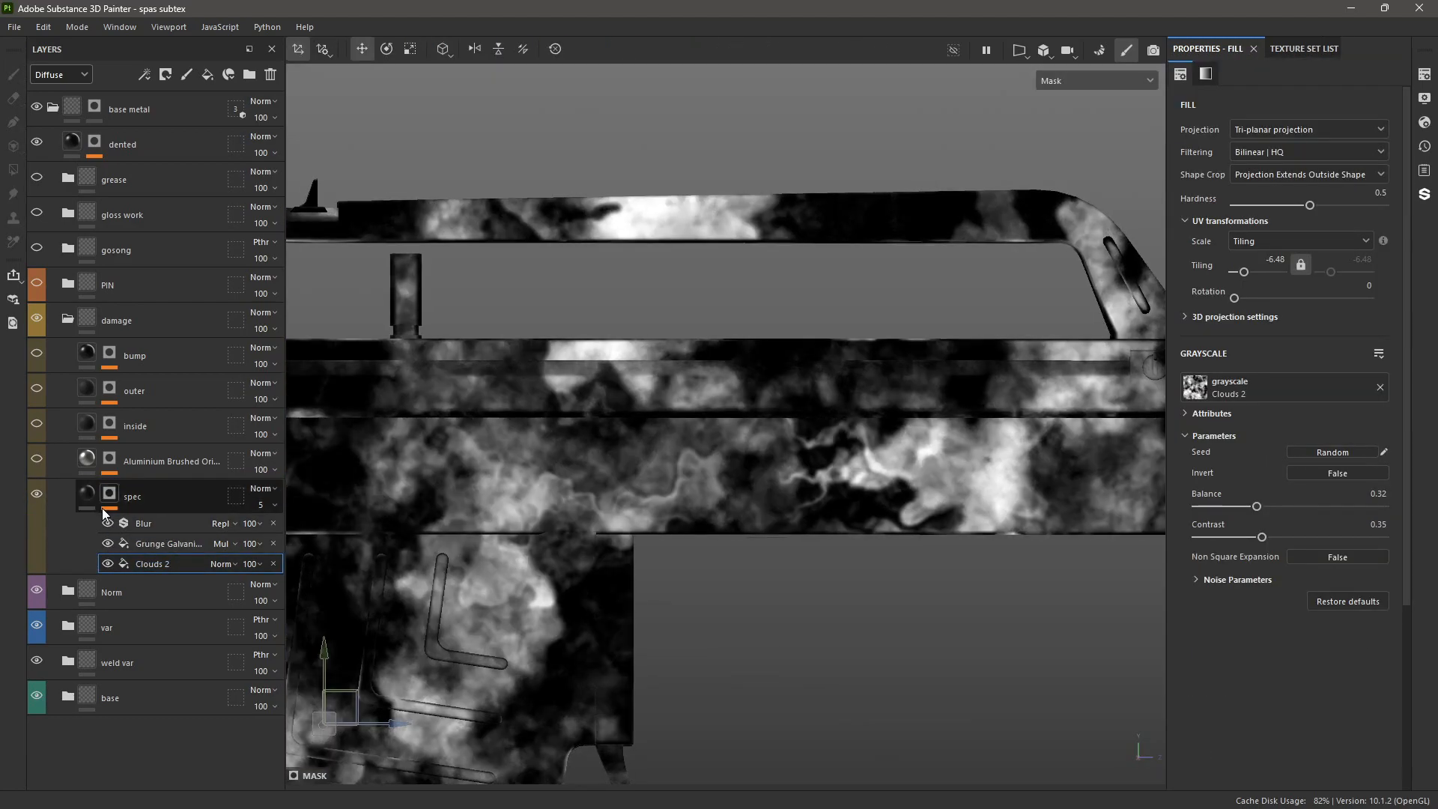
pyautogui.click(88, 491)
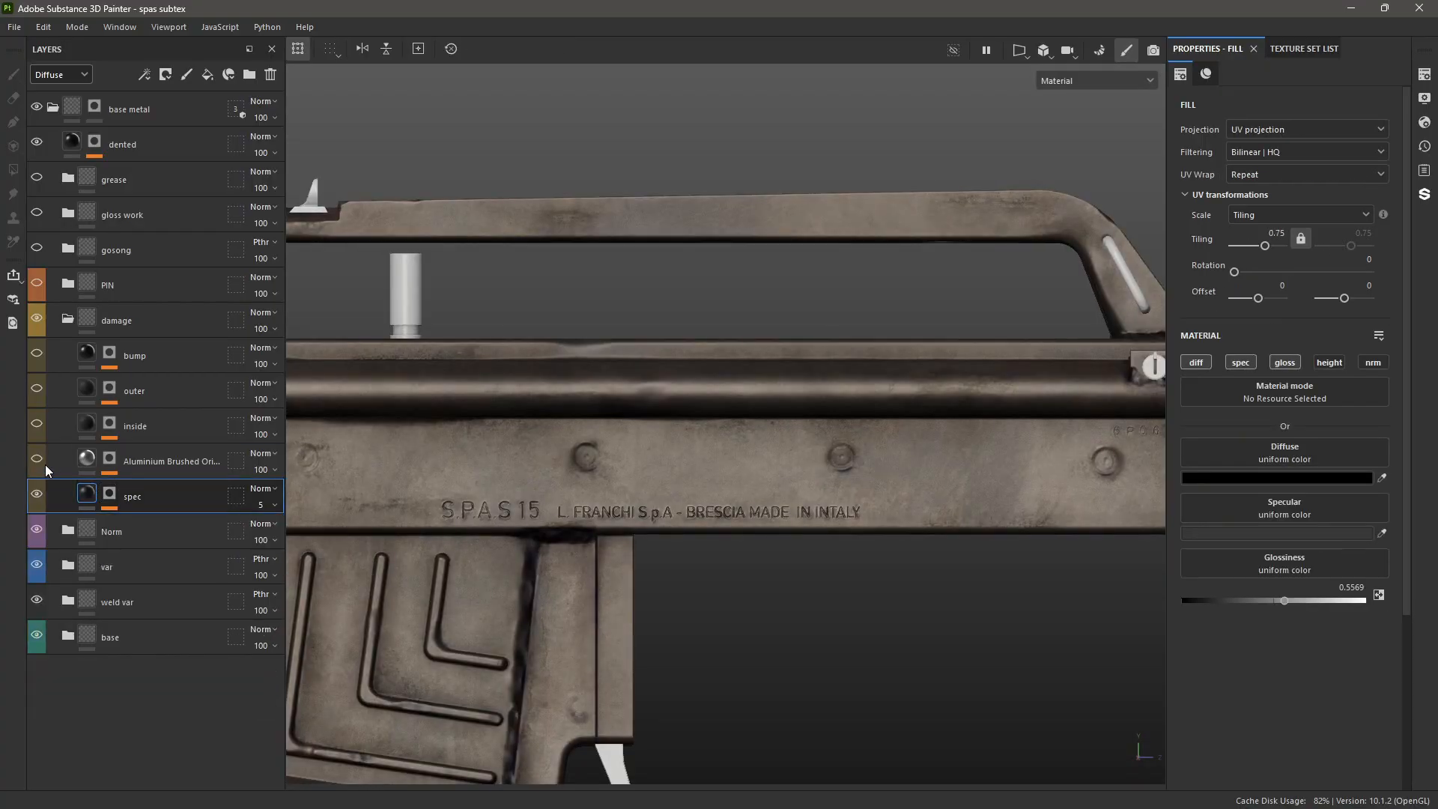
# - Show the Aluminium Brushed Oriented layer in the damage folder and inspect its scratches along the receiver
pyautogui.click(91, 465)
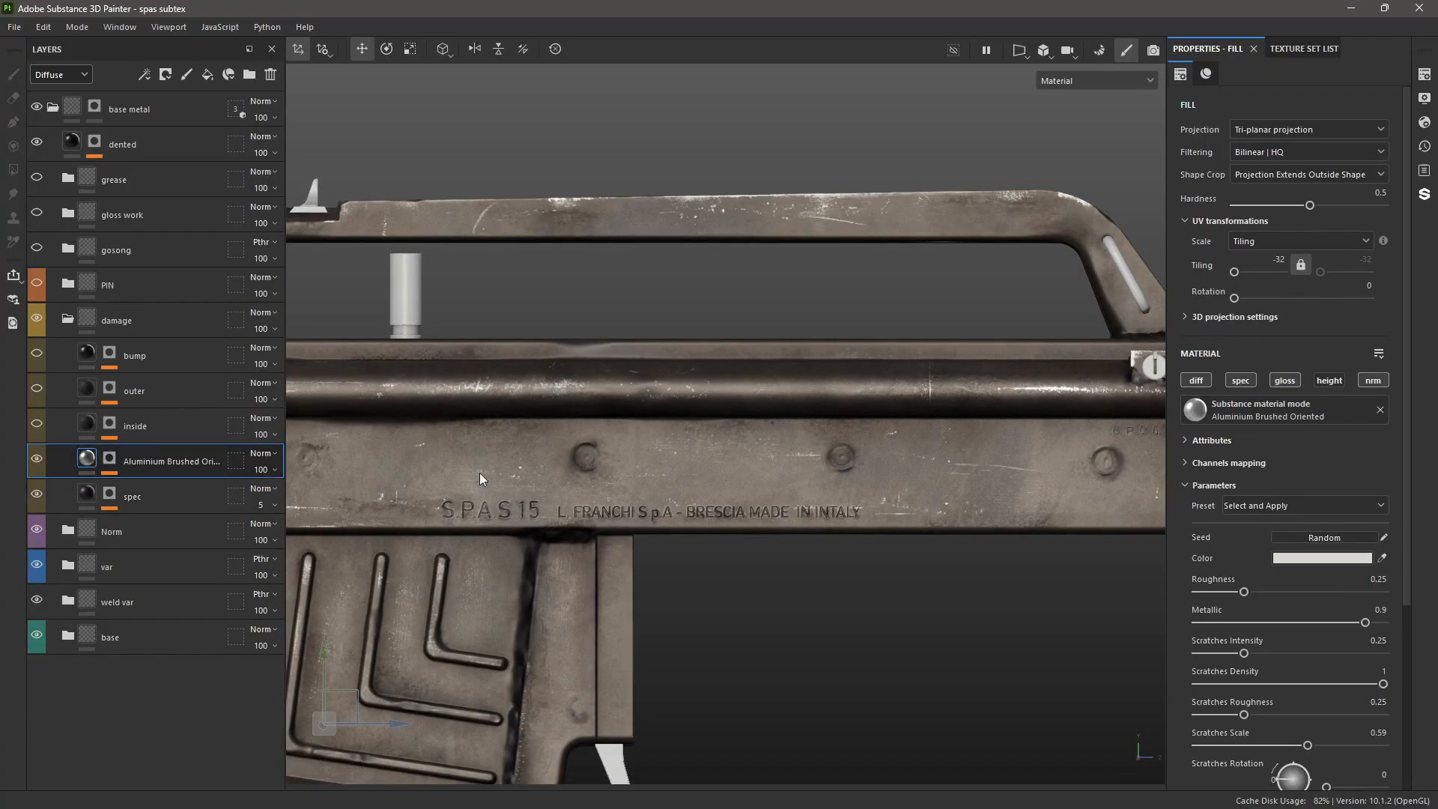
pyautogui.scroll(-5, 479, 474)
pyautogui.scroll(8, 636, 484)
pyautogui.keyDown('alt'); pyautogui.moveTo(674, 433); pyautogui.dragTo(634, 479); pyautogui.keyUp('alt')
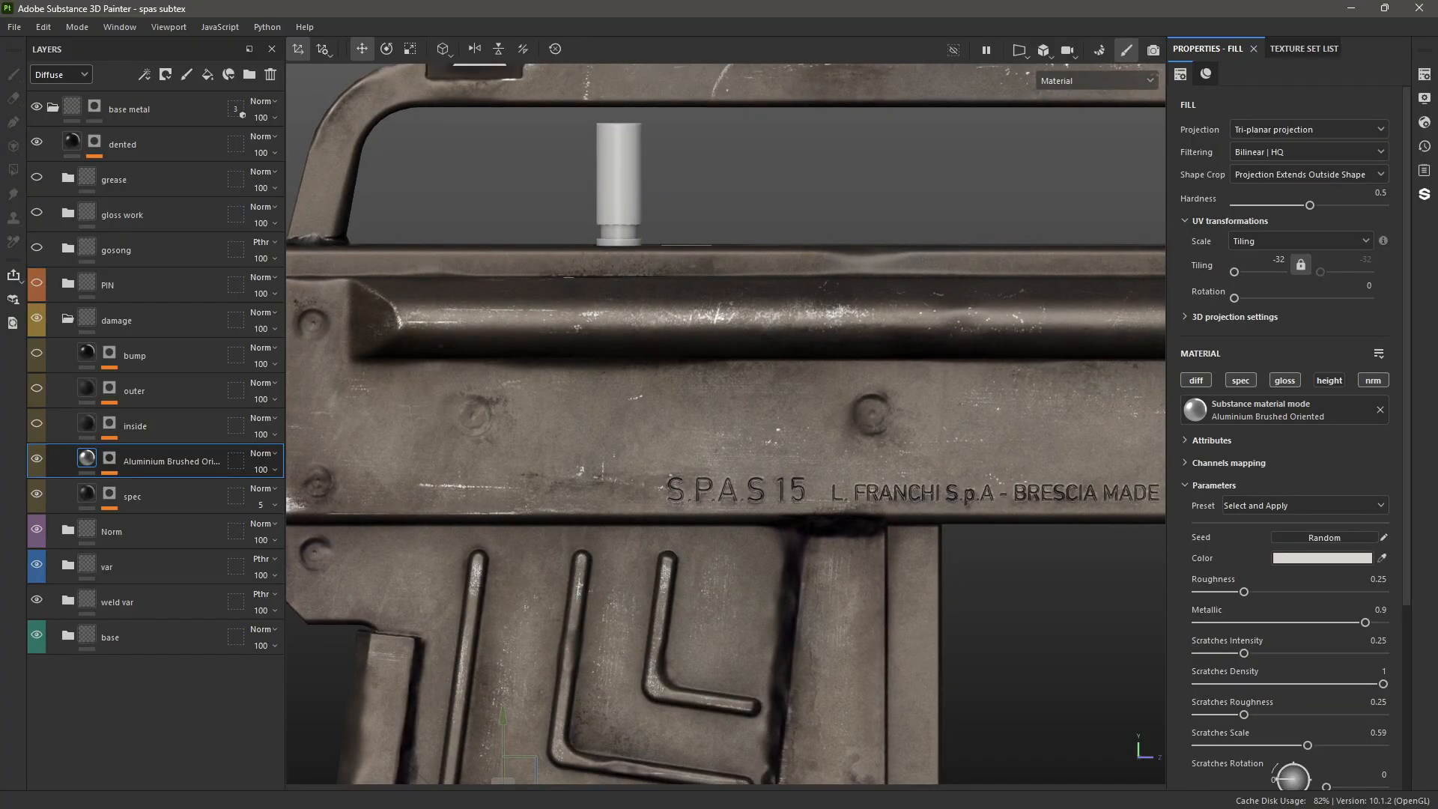
pyautogui.scroll(-4, 752, 406)
pyautogui.scroll(6, 509, 455)
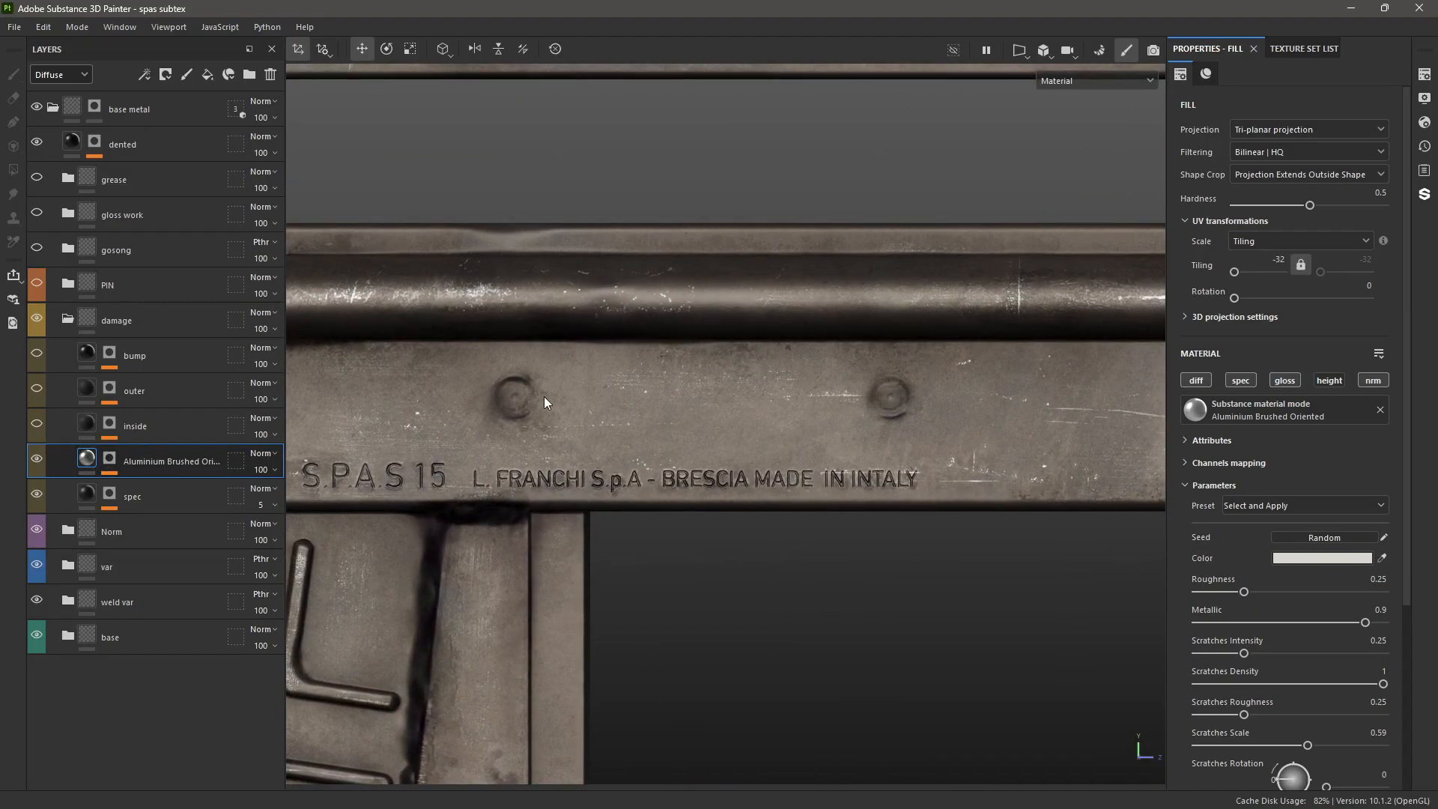
pyautogui.moveTo(544, 397); pyautogui.dragTo(716, 422, button='middle')
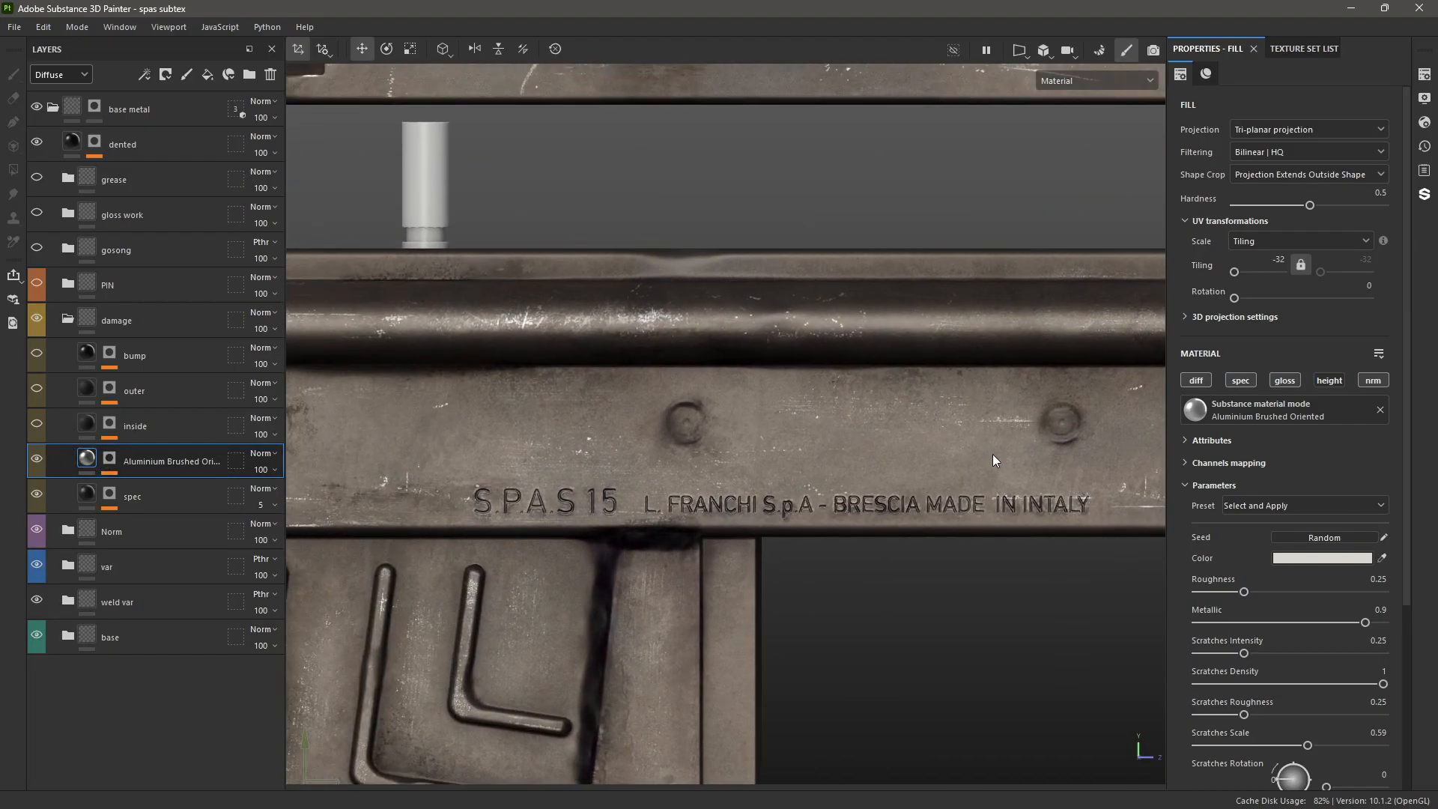
# - Examine the brushed aluminium scratches on the whole receiver, the upper tube and the lettering from different angles
pyautogui.scroll(-7, 711, 515)
pyautogui.moveTo(710, 515)
pyautogui.keyDown('alt'); pyautogui.mouseDown()
pyautogui.moveTo(672, 479)
pyautogui.moveTo(708, 512)
pyautogui.mouseUp(); pyautogui.keyUp('alt')
pyautogui.scroll(1, 869, 493)
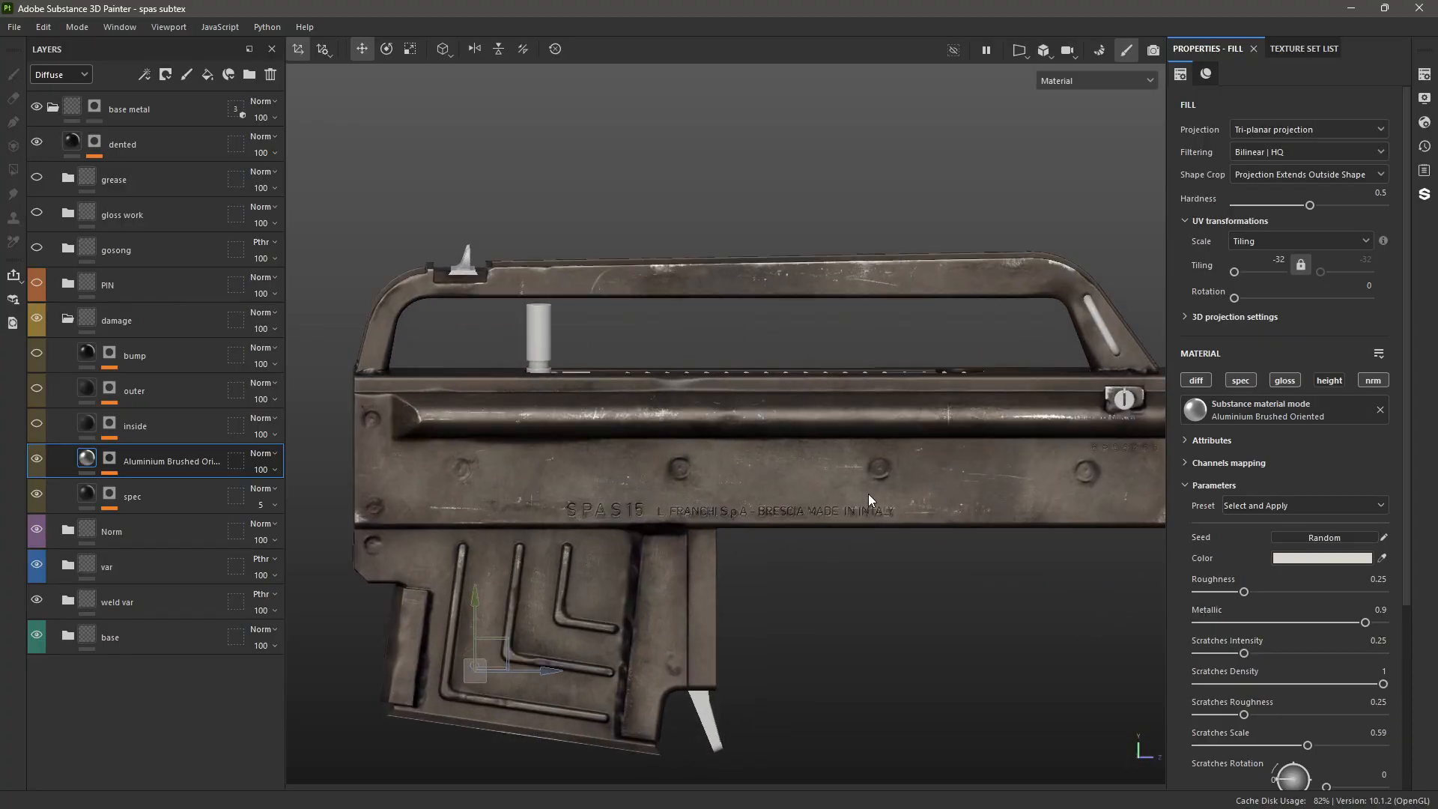
pyautogui.scroll(4, 869, 493)
pyautogui.moveTo(510, 492); pyautogui.dragTo(694, 482, button='middle')
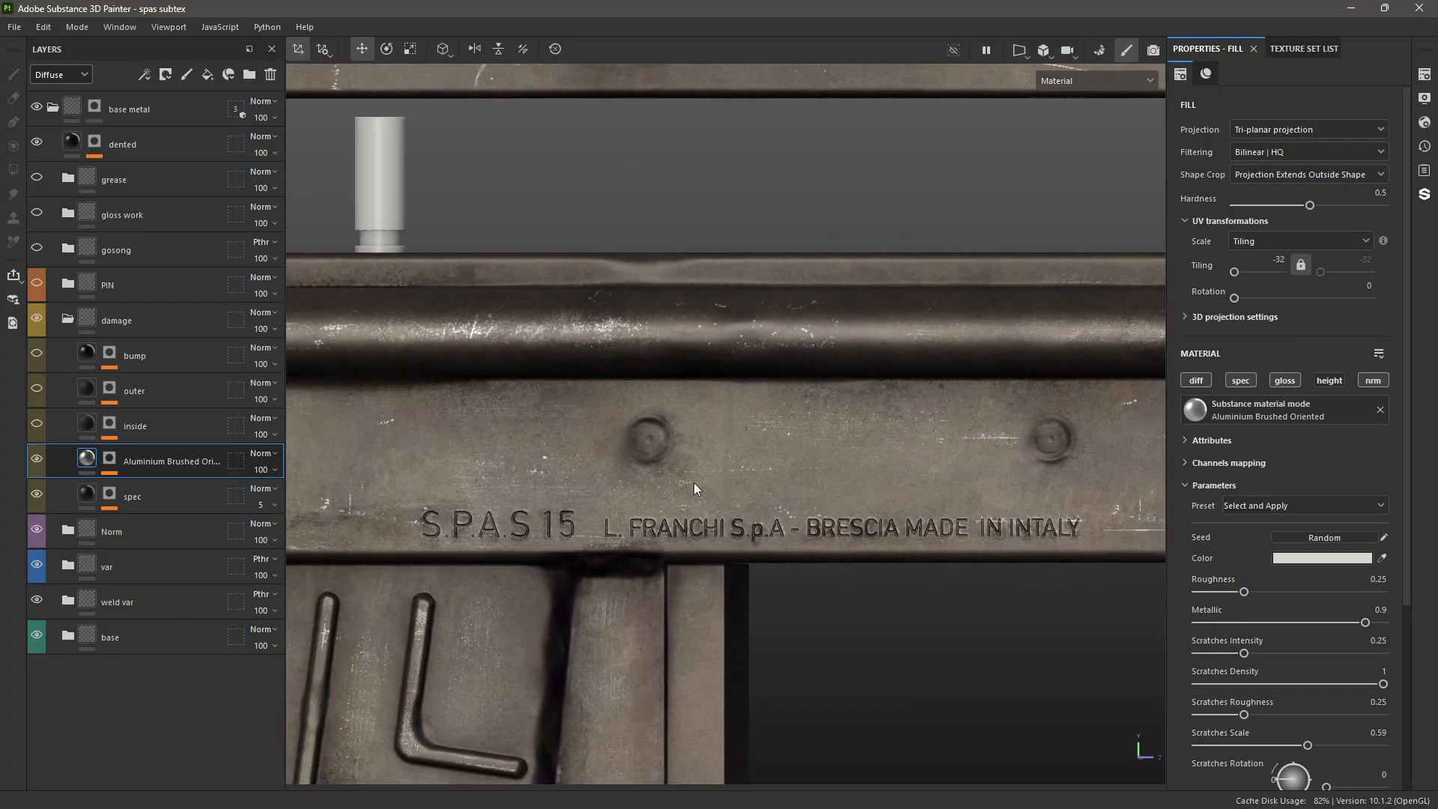
pyautogui.scroll(4, 606, 467)
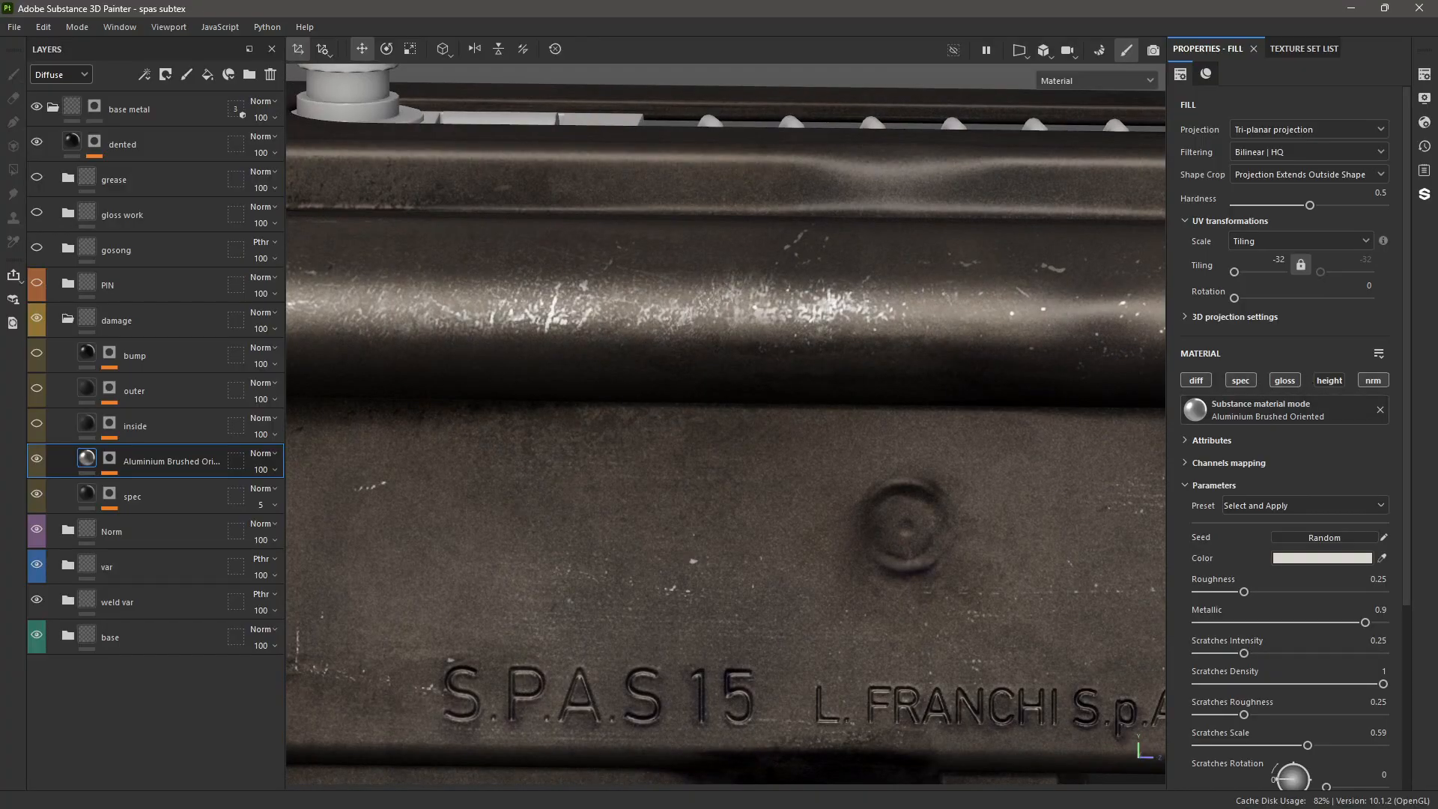
pyautogui.scroll(-4, 770, 472)
pyautogui.scroll(2, 770, 472)
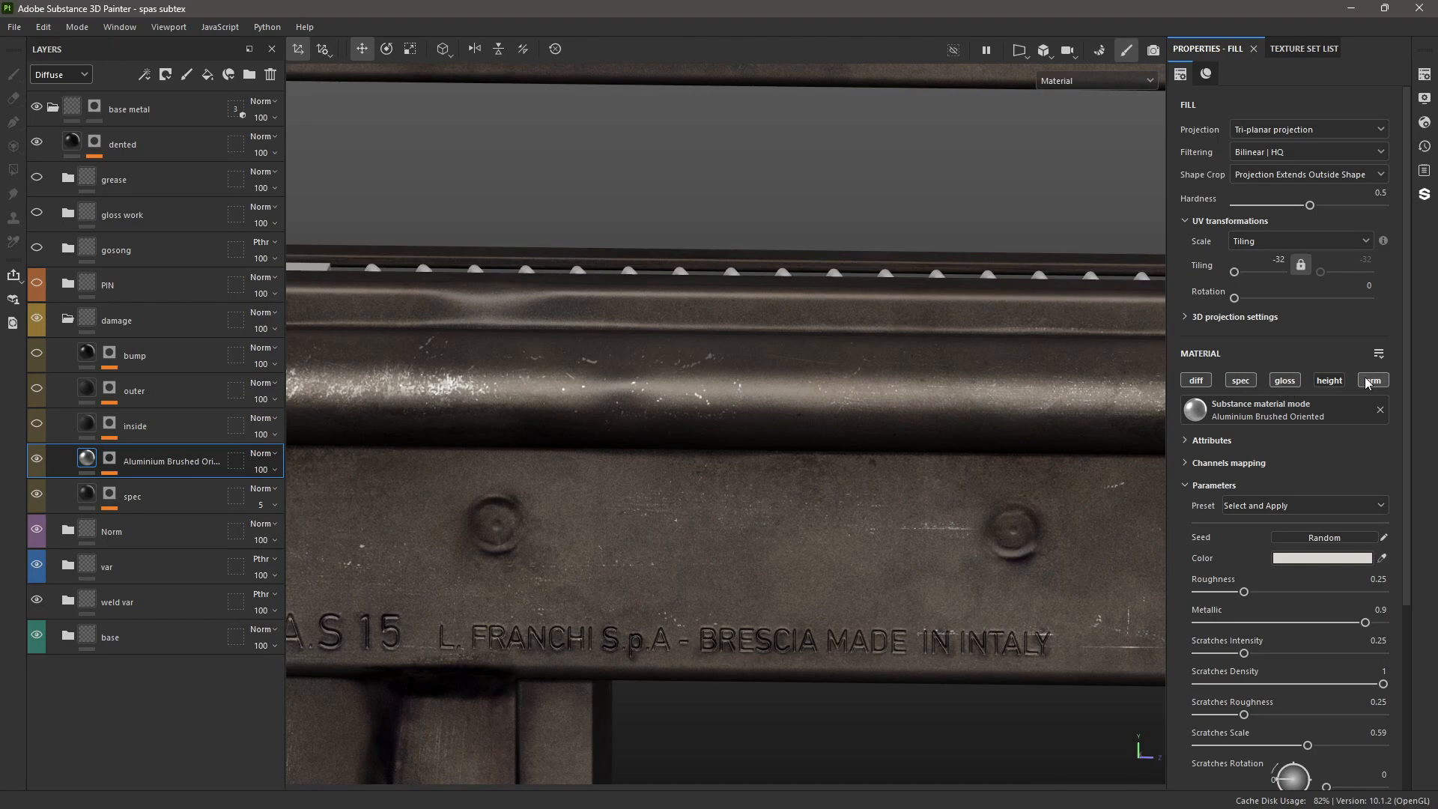
pyautogui.scroll(-2, 812, 402)
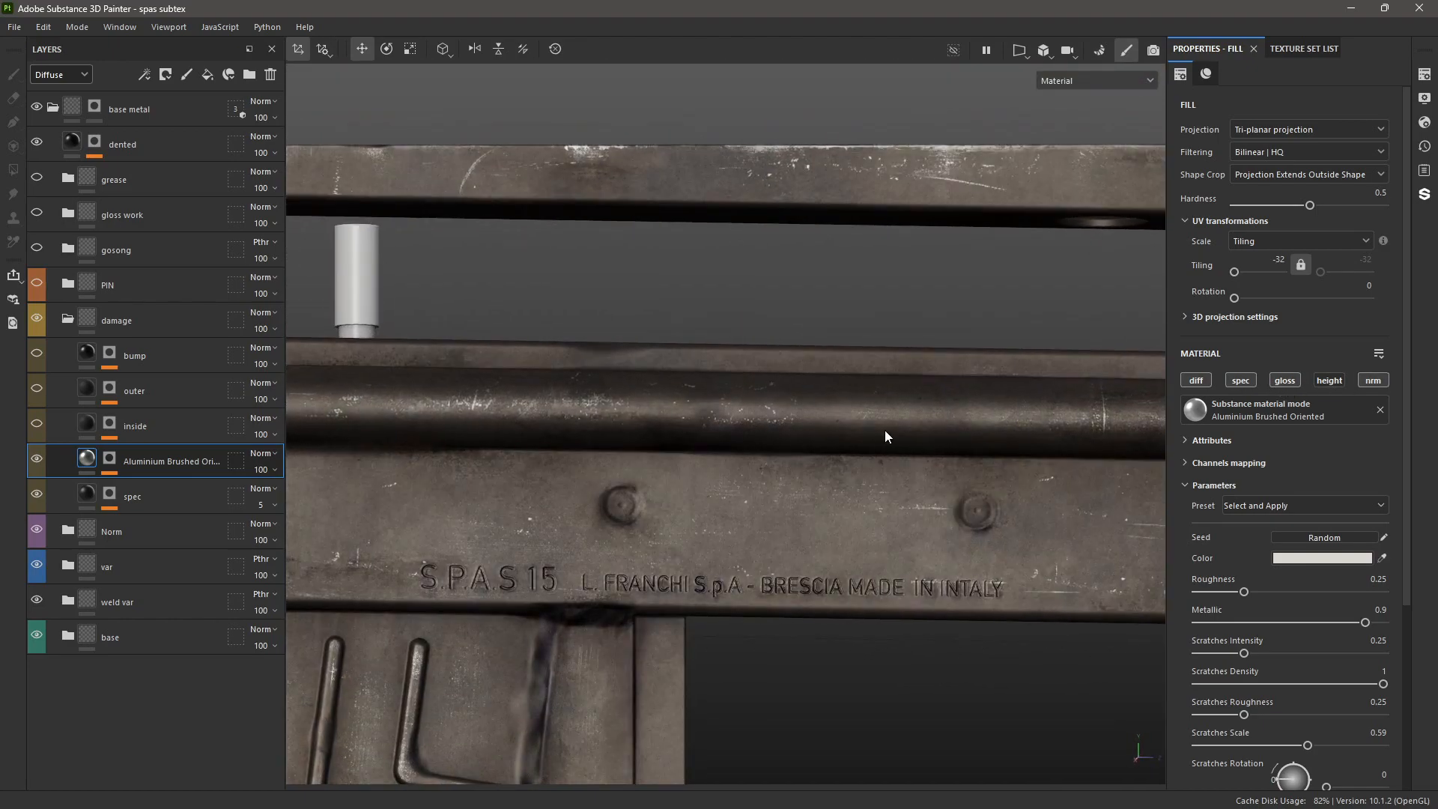
pyautogui.scroll(-2, 507, 497)
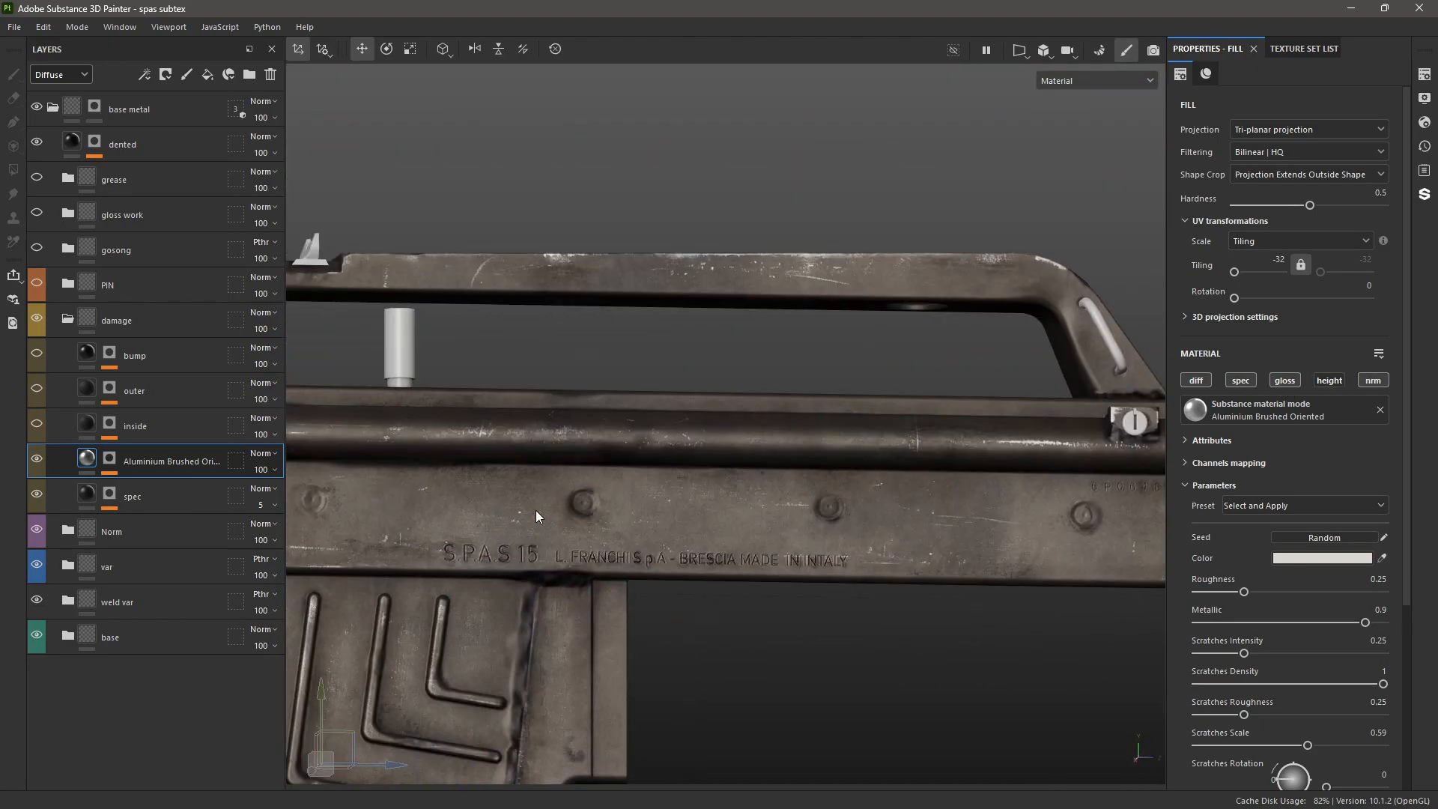
# - Display the Aluminium Brushed Oriented layer's mask, select its Multiply Paint effect and view the effect types that can be added
pyautogui.keyDown('alt'); pyautogui.click(110, 458); pyautogui.keyUp('alt')
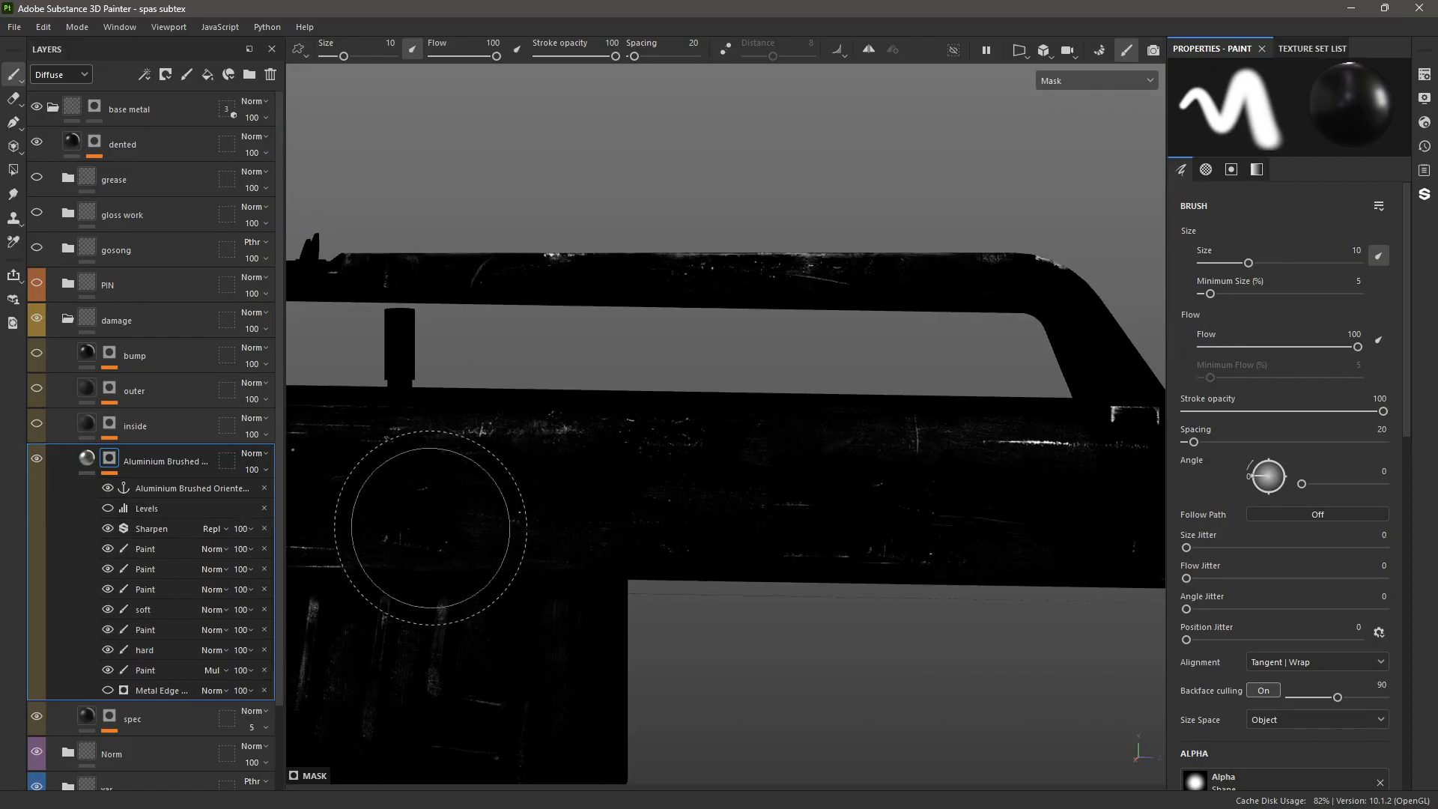
pyautogui.moveTo(418, 513); pyautogui.dragTo(571, 402, button='middle')
pyautogui.click(151, 670)
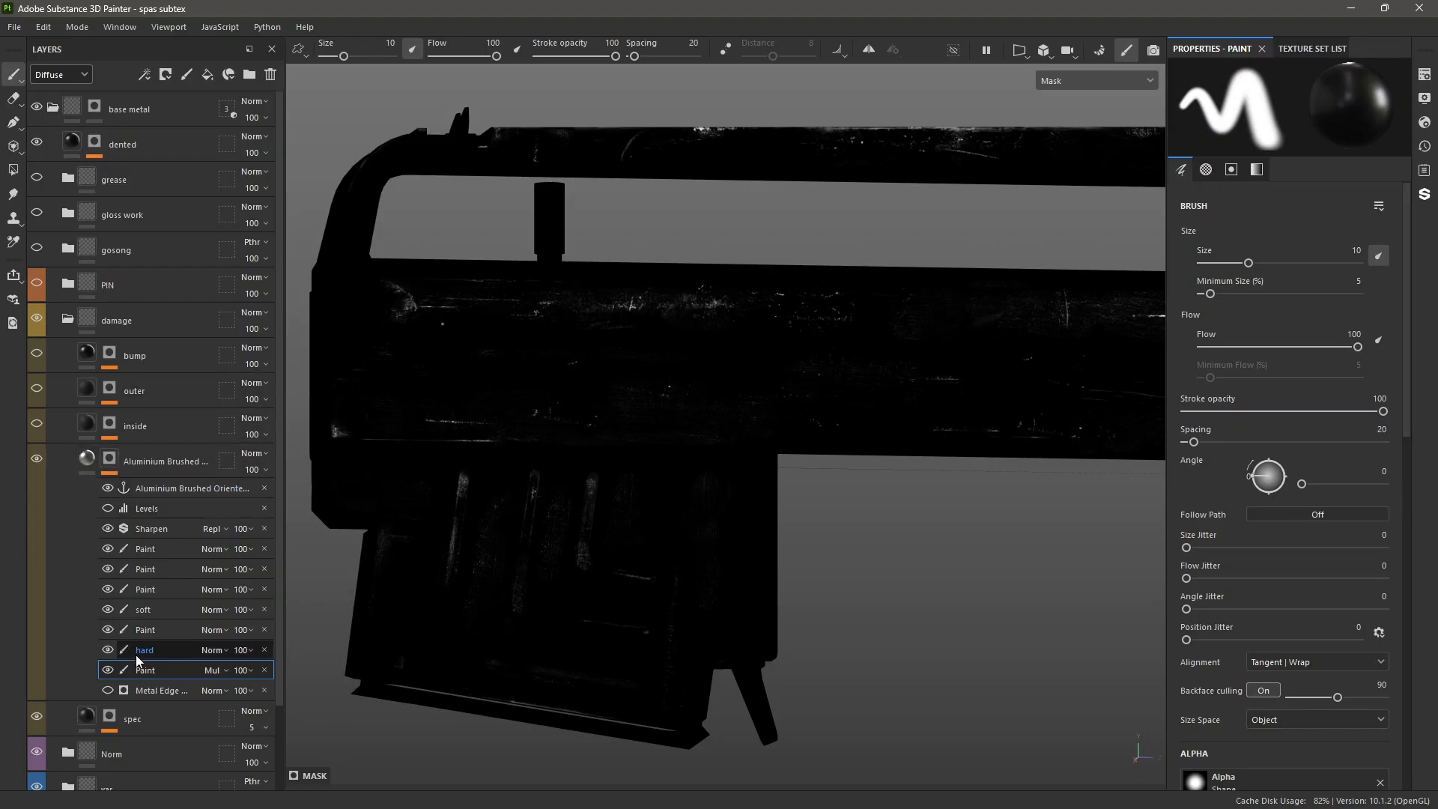
pyautogui.click(154, 75)
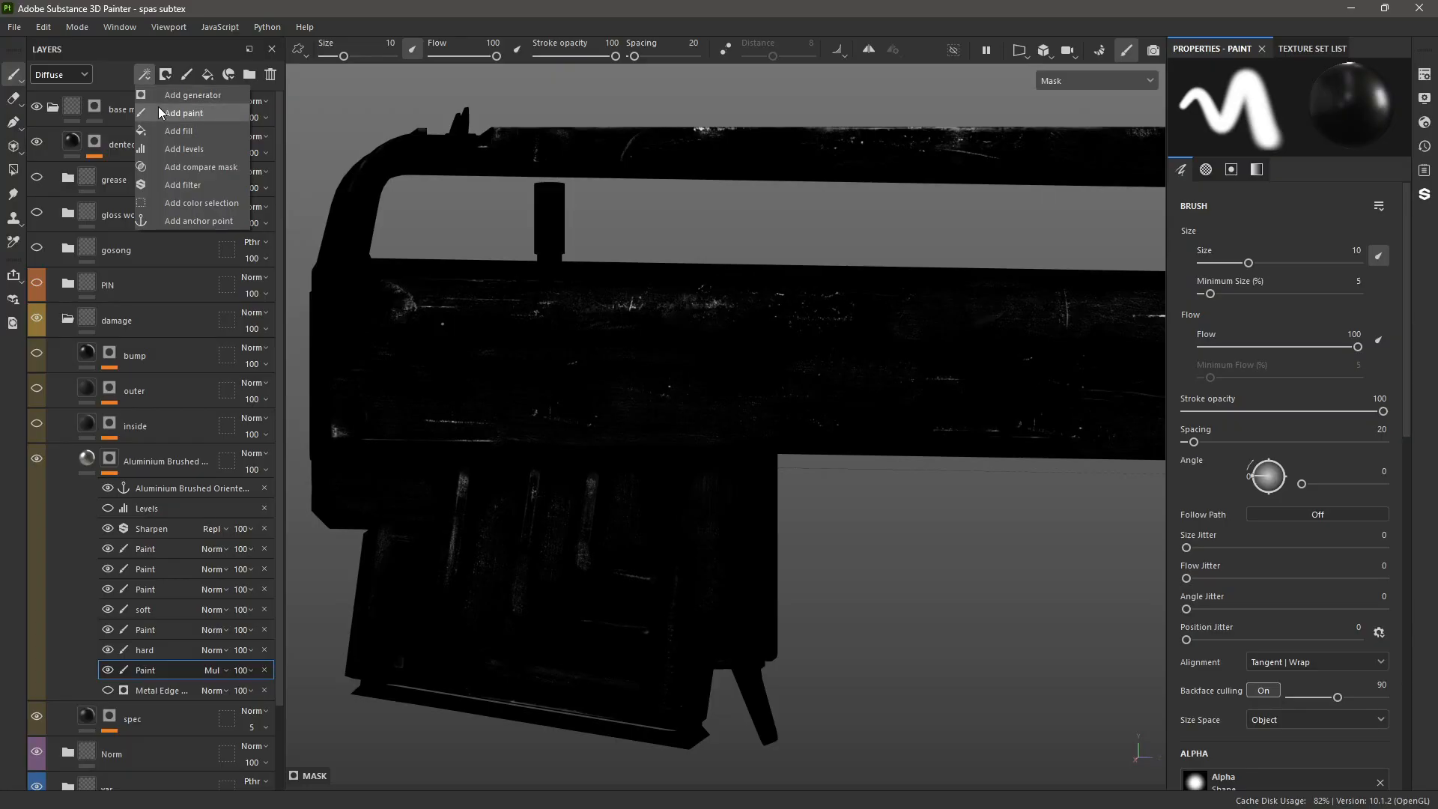
pyautogui.press('Escape')
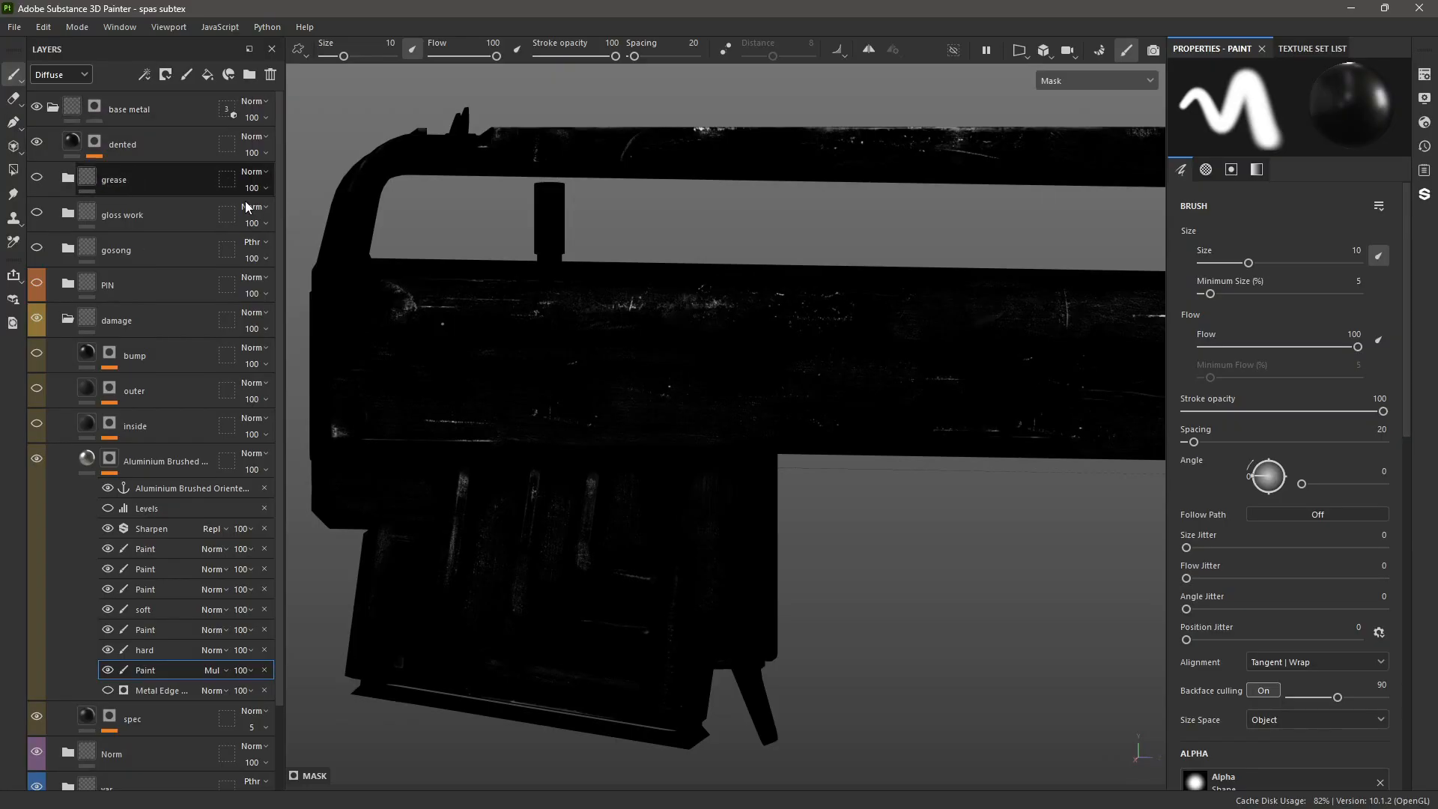
# - Inspect the painted scratches in the aluminium mask up close and compare them with the material display
pyautogui.scroll(4, 579, 499)
pyautogui.scroll(2, 562, 468)
pyautogui.scroll(-4, 535, 534)
pyautogui.scroll(3, 667, 371)
pyautogui.keyDown('alt'); pyautogui.moveTo(668, 344); pyautogui.dragTo(545, 435, button='middle'); pyautogui.keyUp('alt')
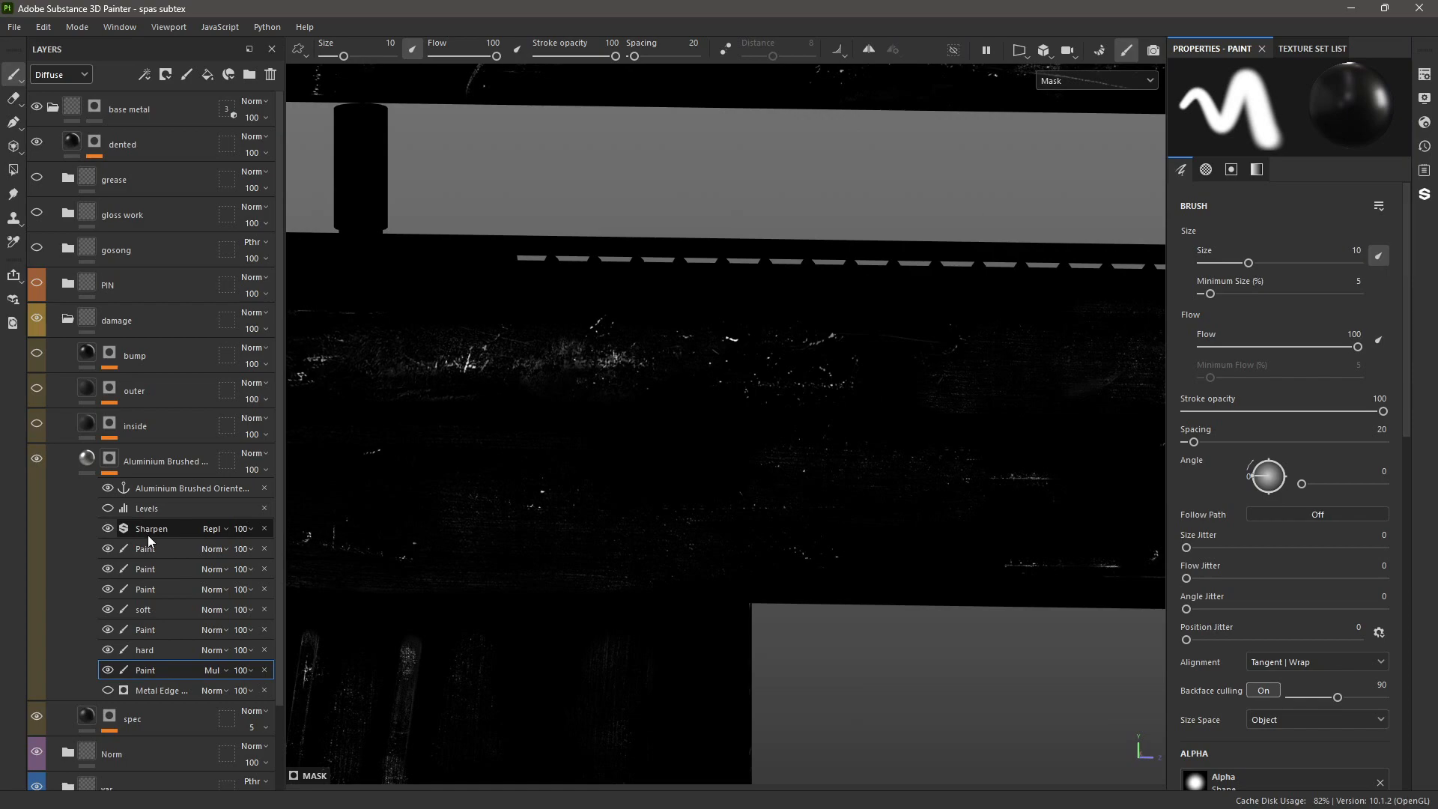
pyautogui.press('m')
pyautogui.scroll(3, 419, 524)
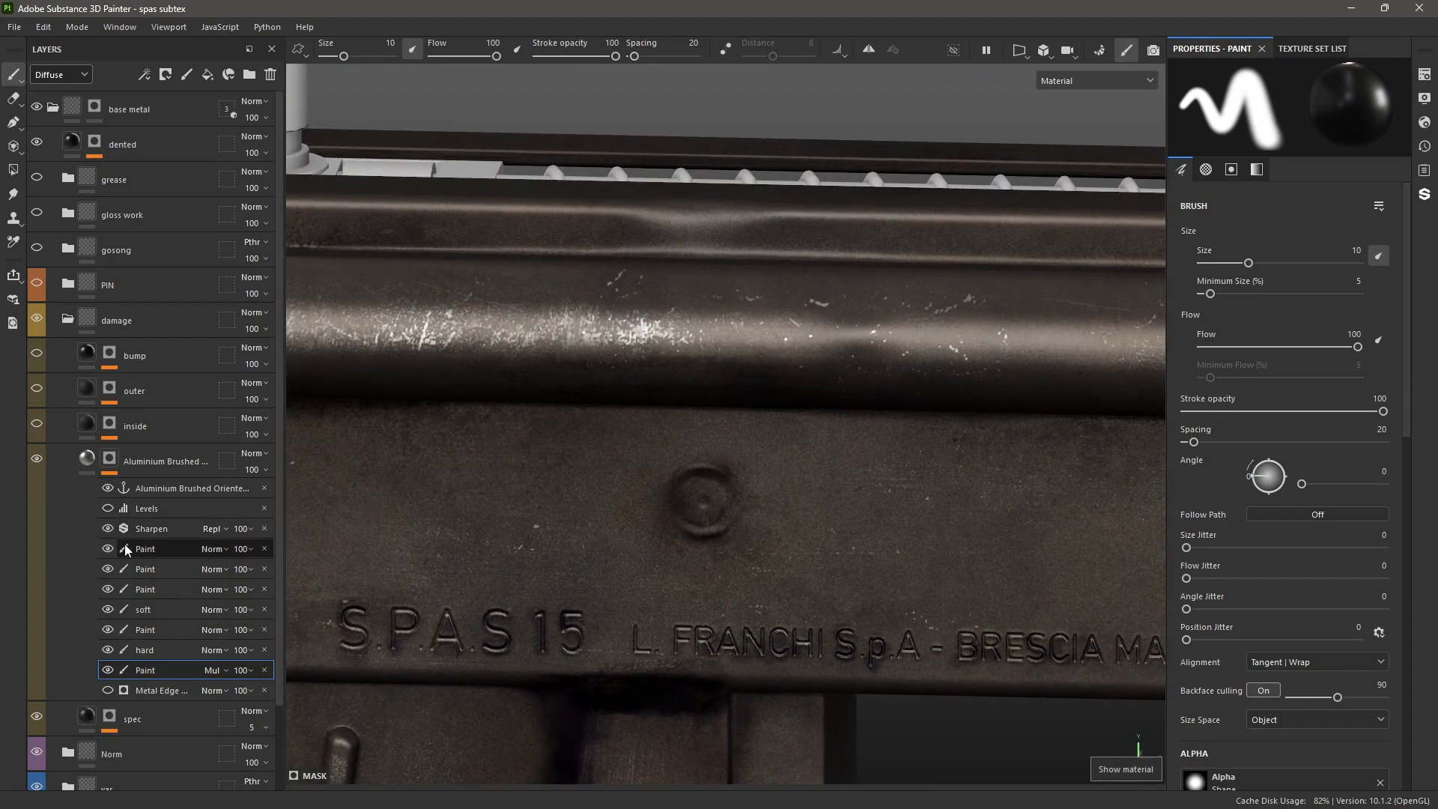
# - Isolate the Multiply Paint effect in the aluminium mask and inspect the receiver in mask and material display
pyautogui.scroll(-5, 417, 529)
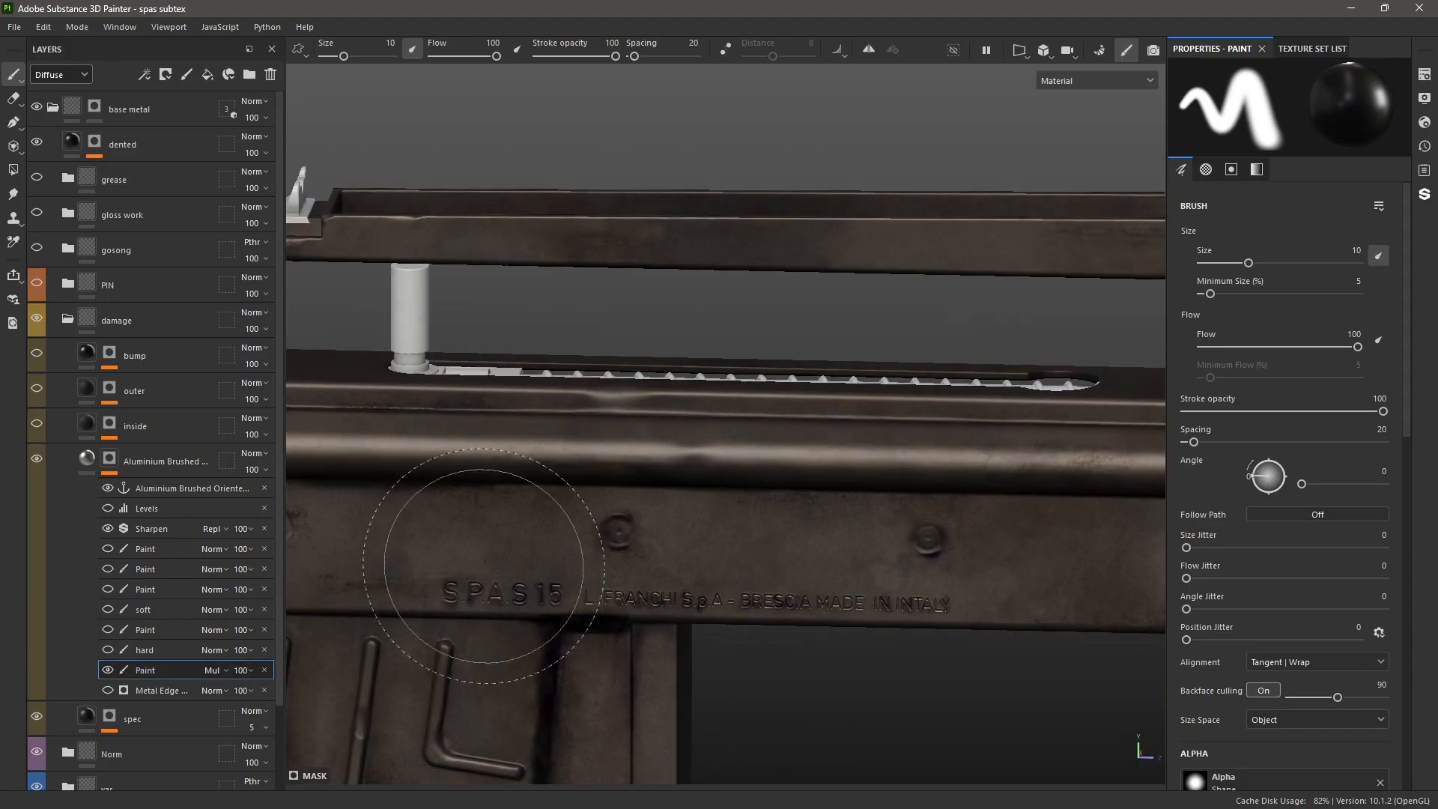
pyautogui.press('m')
pyautogui.moveTo(626, 500)
pyautogui.keyDown('alt'); pyautogui.mouseDown()
pyautogui.moveTo(561, 523)
pyautogui.moveTo(911, 520)
pyautogui.moveTo(866, 469)
pyautogui.moveTo(725, 403)
pyautogui.moveTo(771, 520)
pyautogui.moveTo(963, 504)
pyautogui.moveTo(946, 344)
pyautogui.moveTo(356, 491)
pyautogui.mouseUp(); pyautogui.keyUp('alt')
pyautogui.keyDown('alt'); pyautogui.moveTo(356, 491); pyautogui.dragTo(882, 410, button='middle'); pyautogui.keyUp('alt')
pyautogui.keyDown('alt'); pyautogui.moveTo(507, 469); pyautogui.dragTo(598, 605, button='middle'); pyautogui.keyUp('alt')
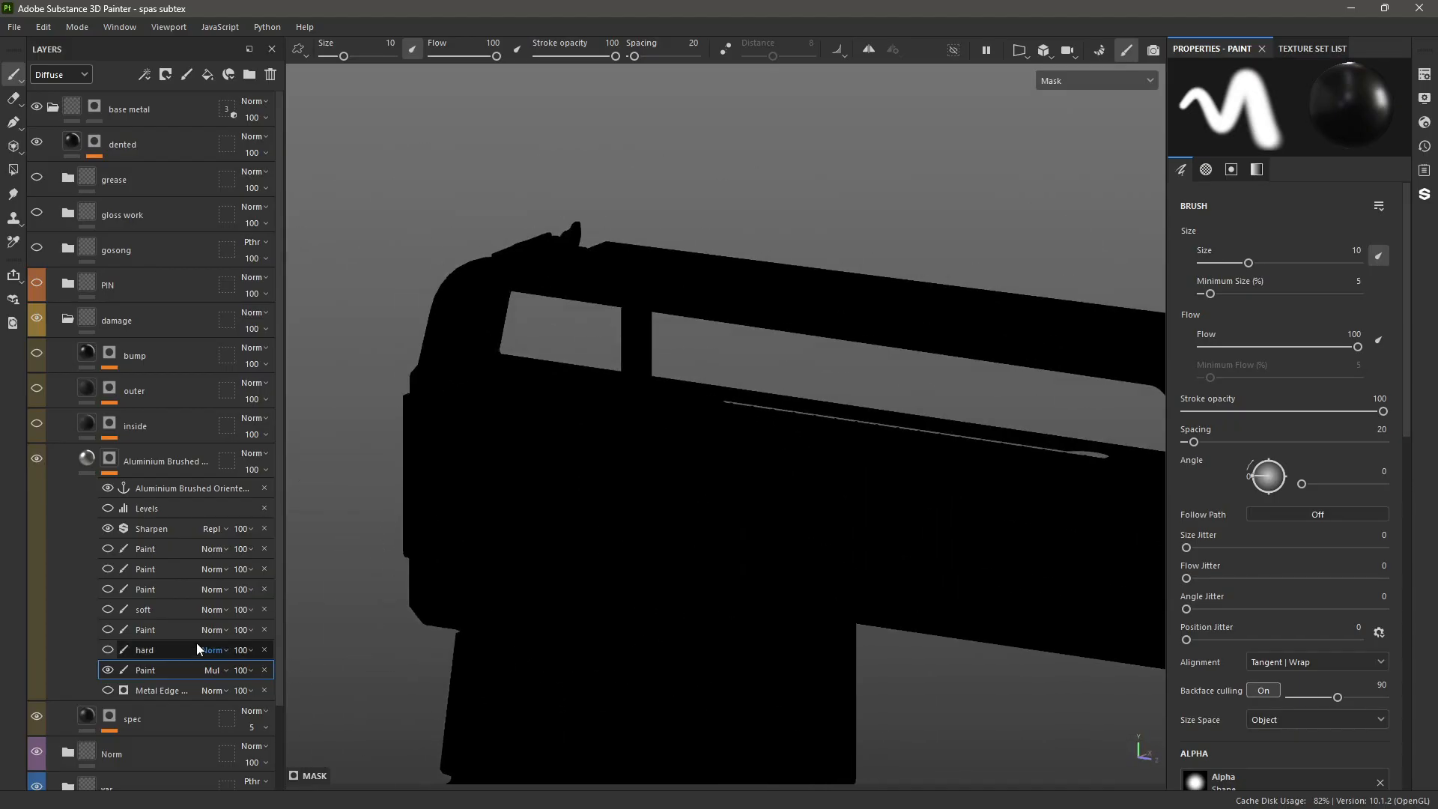
# - Show only the hard Paint effect in the aluminium mask and inspect its scratches along the upper tube
pyautogui.keyDown('alt'); pyautogui.moveTo(532, 419); pyautogui.dragTo(567, 502); pyautogui.keyUp('alt')
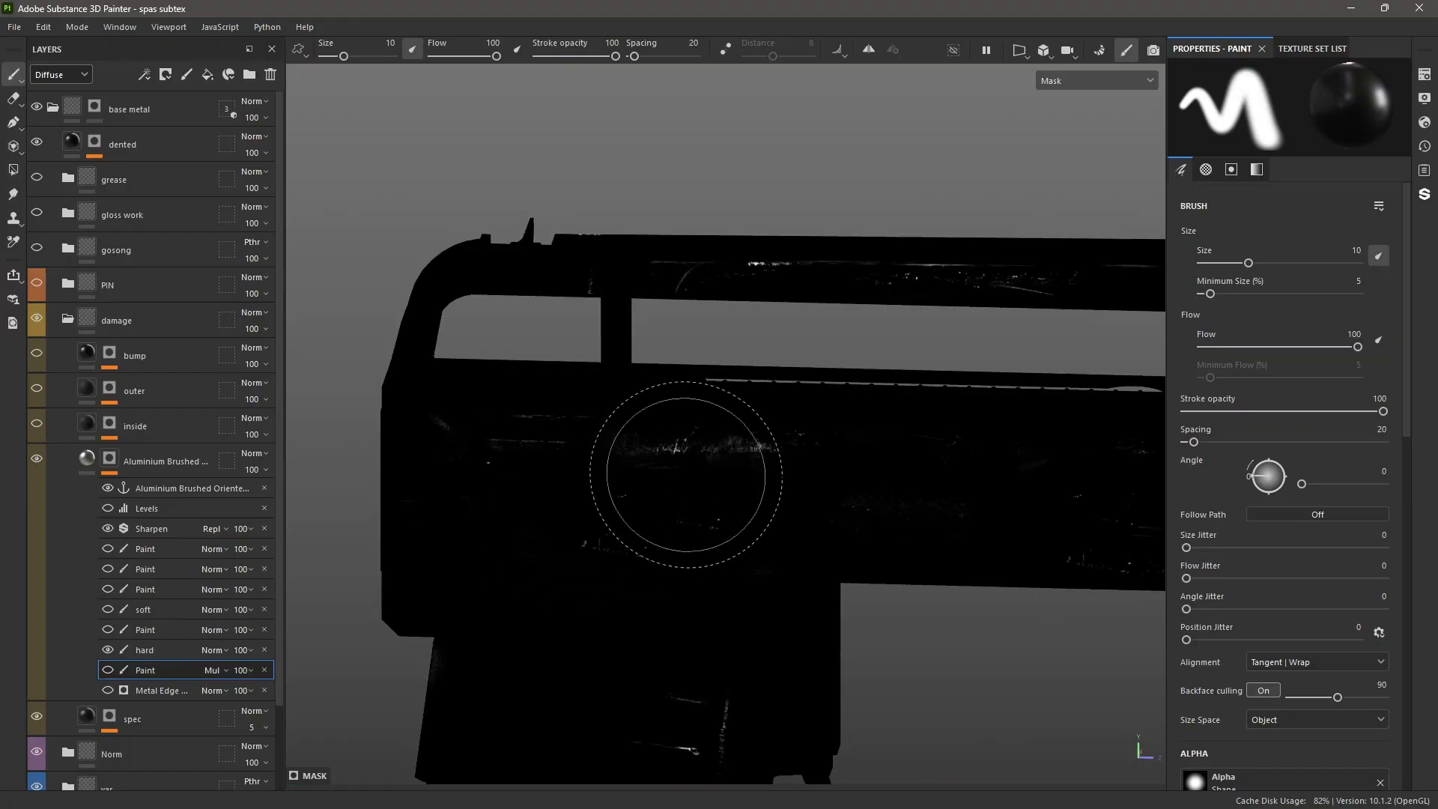
pyautogui.keyDown('alt'); pyautogui.moveTo(685, 478); pyautogui.dragTo(608, 496, button='middle'); pyautogui.keyUp('alt')
pyautogui.scroll(5, 631, 464)
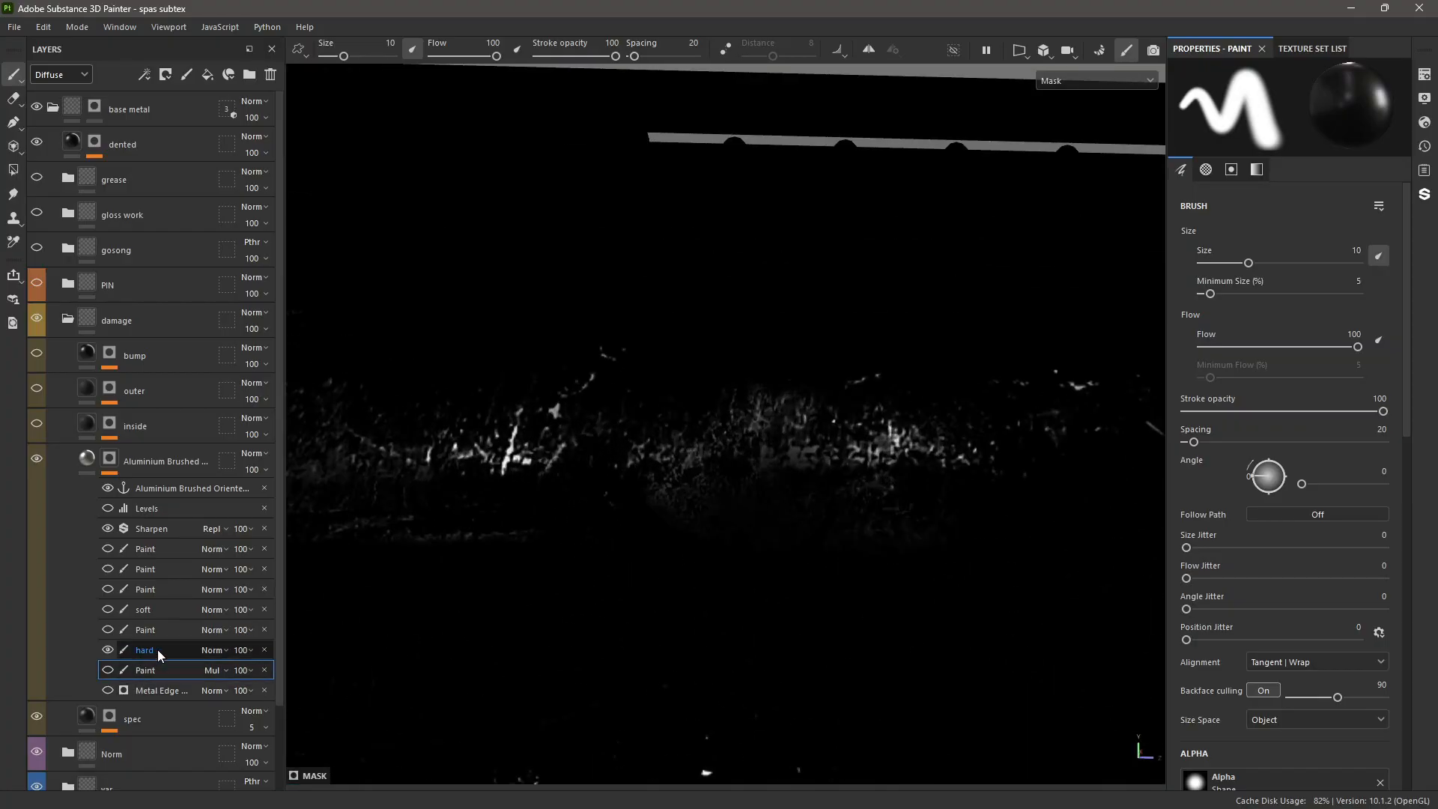
# - Select the hard Paint effect, compare its scratches in material and mask display, and hide the excluded geometry around the receiver
pyautogui.click(157, 649)
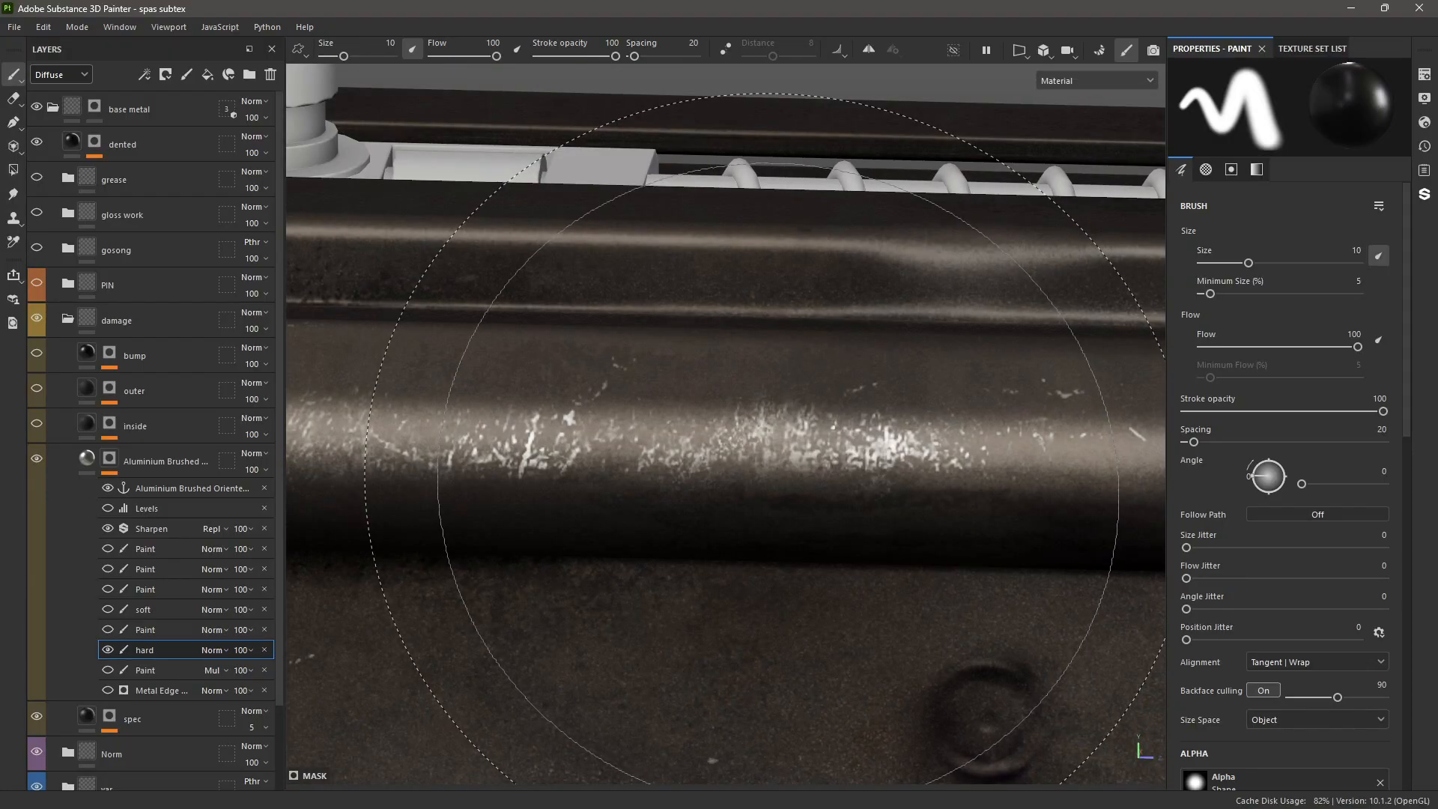
pyautogui.scroll(-2, 751, 522)
pyautogui.press('m')
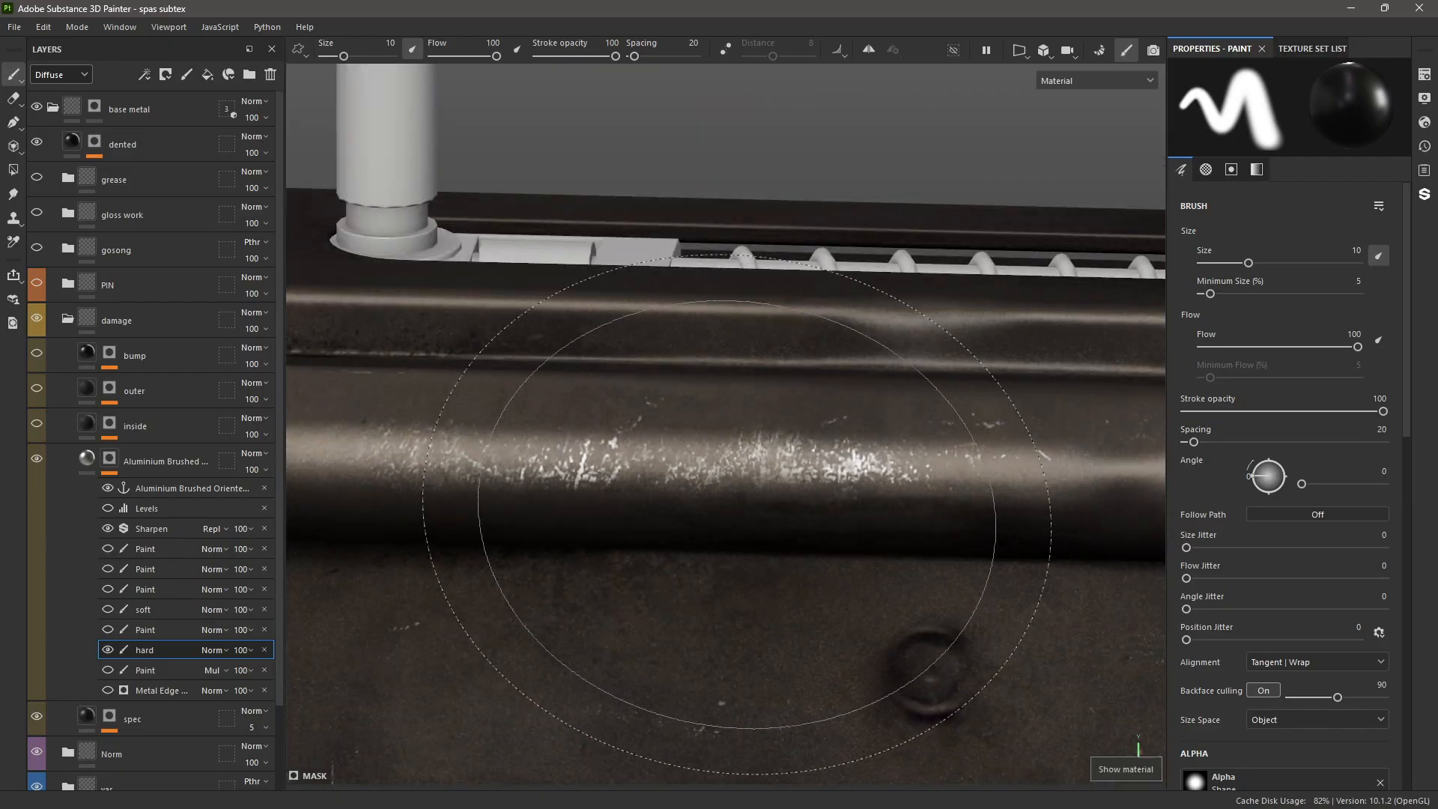
pyautogui.hotkey('alt', 'h')
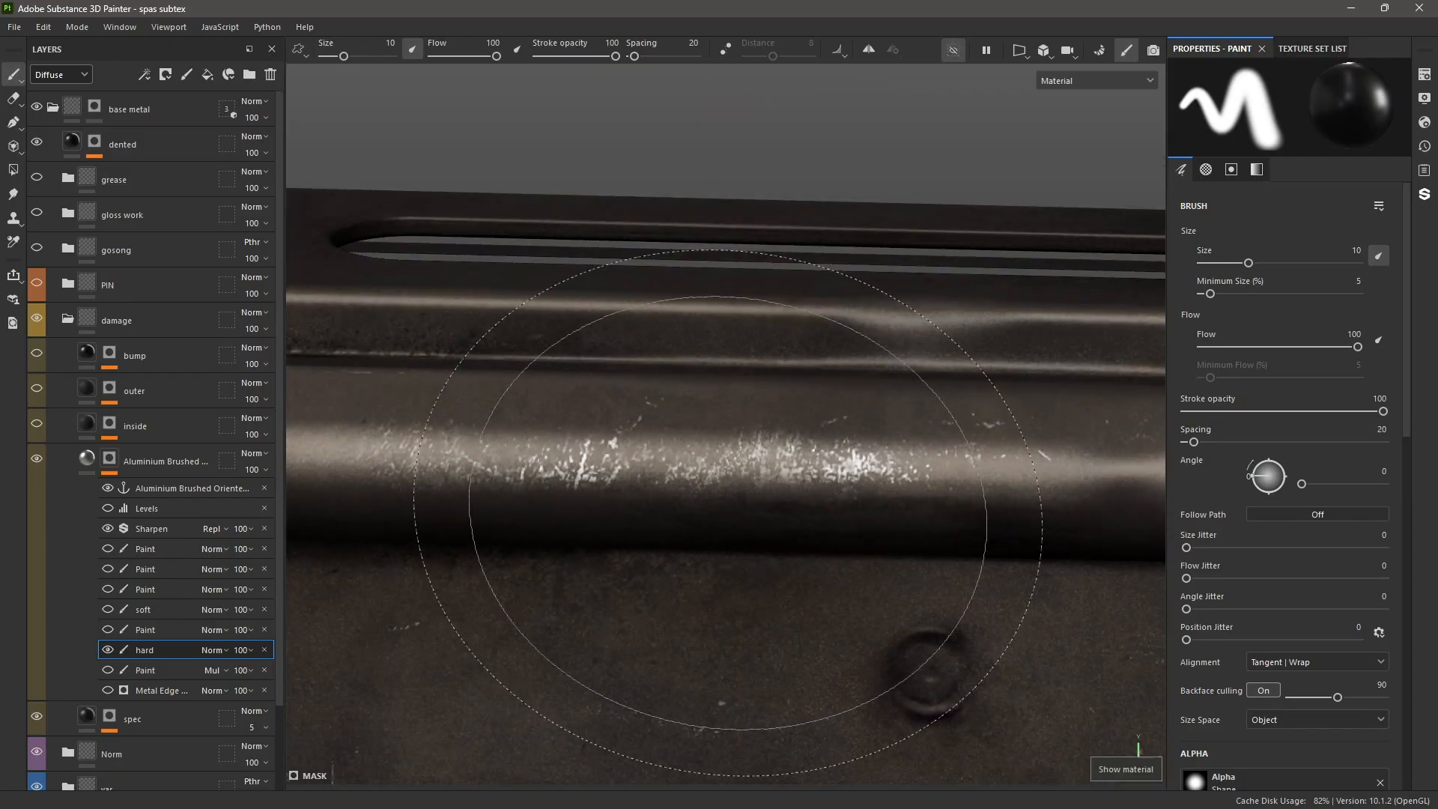
pyautogui.press('c')
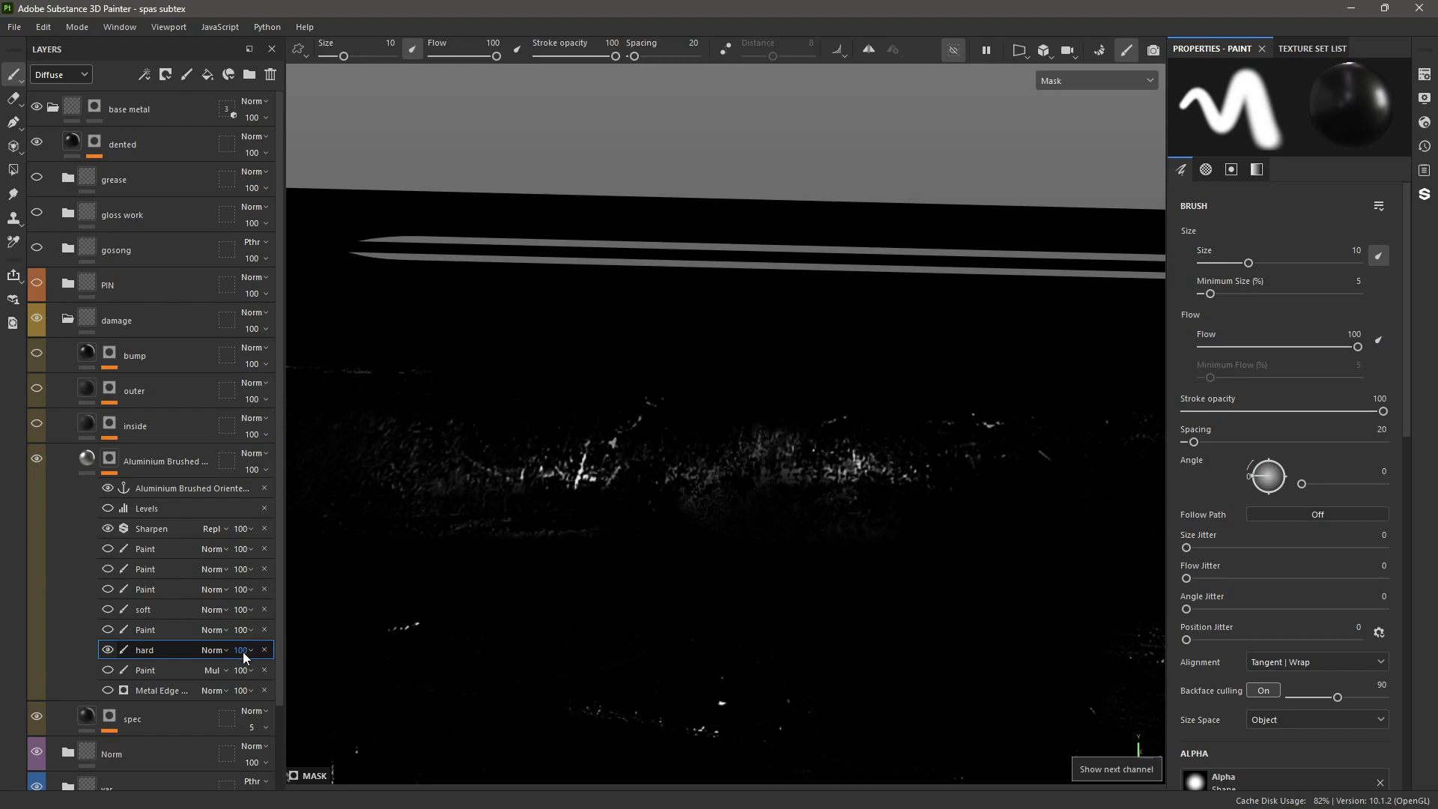
# - Test lower opacities down to 26 on the hard Paint effect in mask and material display, and set it back to 100
pyautogui.click(281, 677)
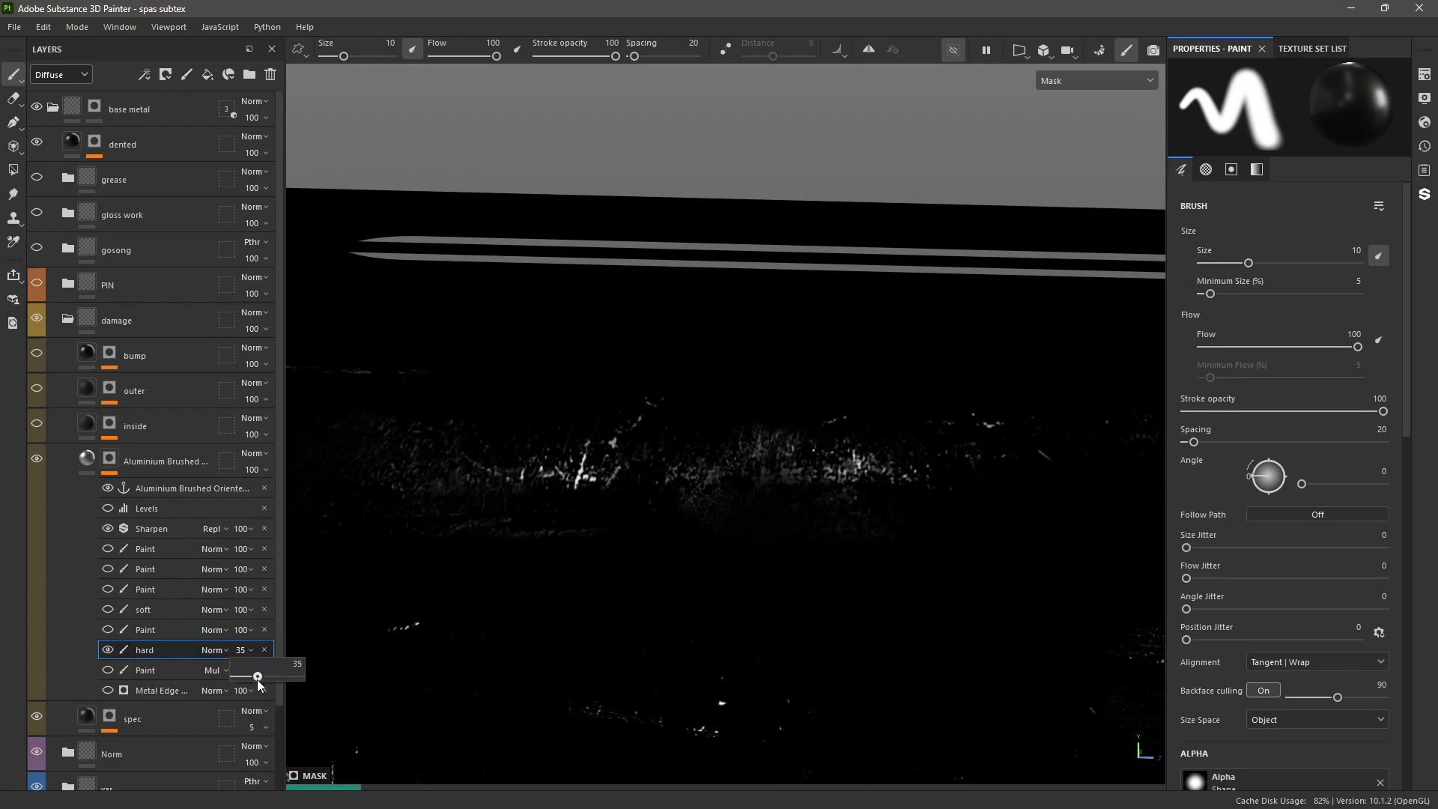
pyautogui.moveTo(258, 680); pyautogui.dragTo(261, 680)
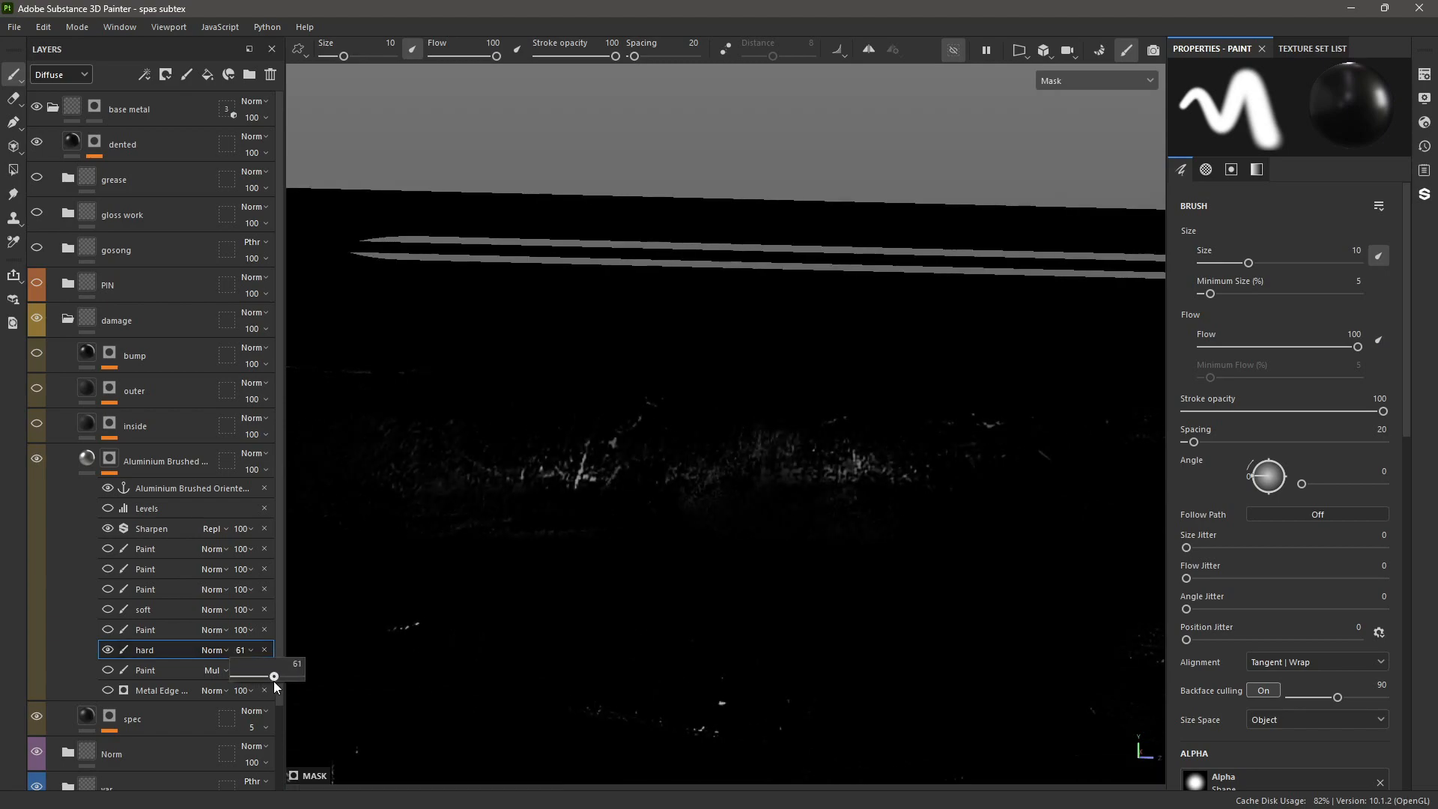
pyautogui.moveTo(269, 685)
pyautogui.mouseDown()
pyautogui.moveTo(302, 687)
pyautogui.moveTo(251, 689)
pyautogui.mouseUp()
pyautogui.press('m')
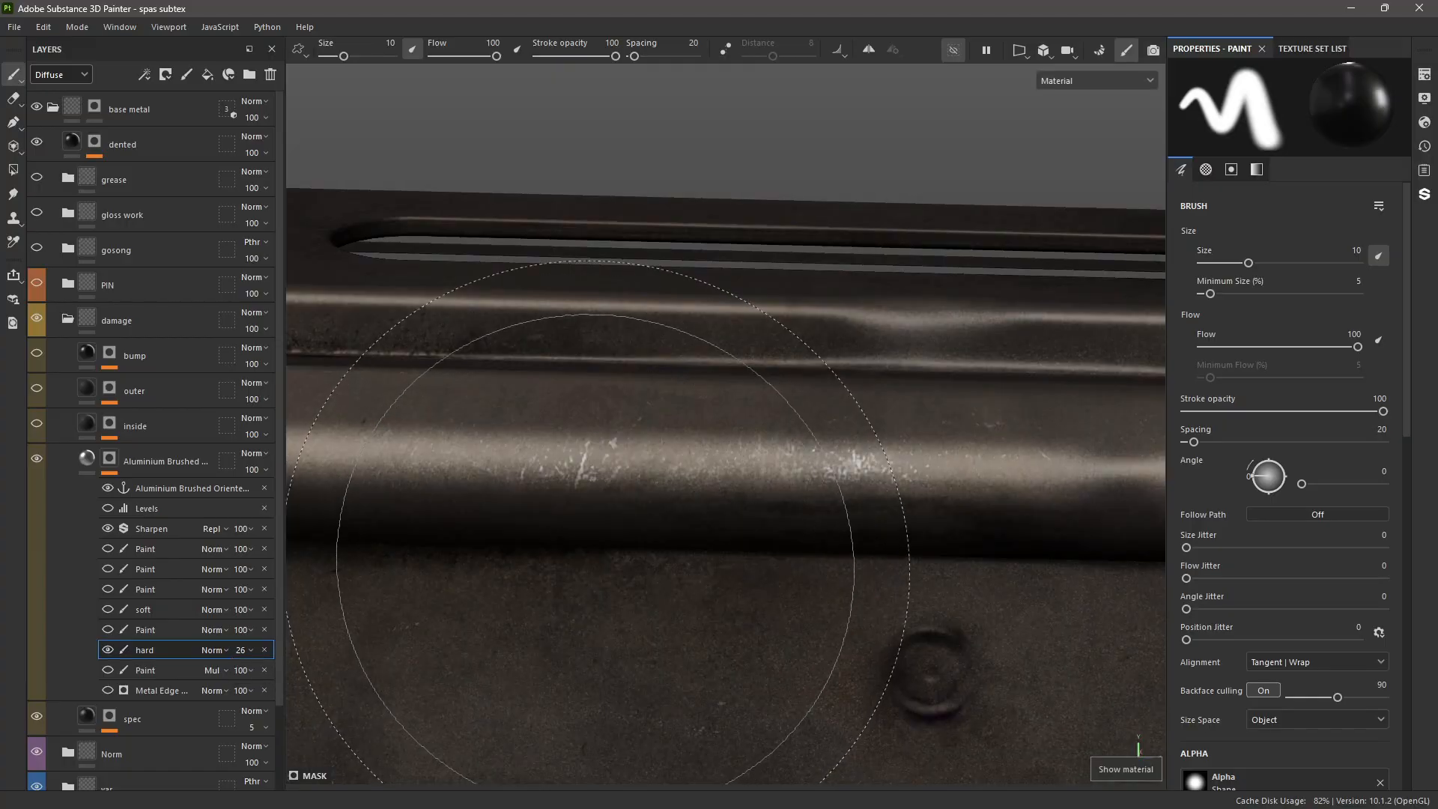
pyautogui.scroll(-3, 595, 567)
pyautogui.moveTo(596, 566)
pyautogui.keyDown('alt'); pyautogui.mouseDown()
pyautogui.moveTo(602, 481)
pyautogui.moveTo(639, 501)
pyautogui.moveTo(606, 555)
pyautogui.mouseUp(); pyautogui.keyUp('alt')
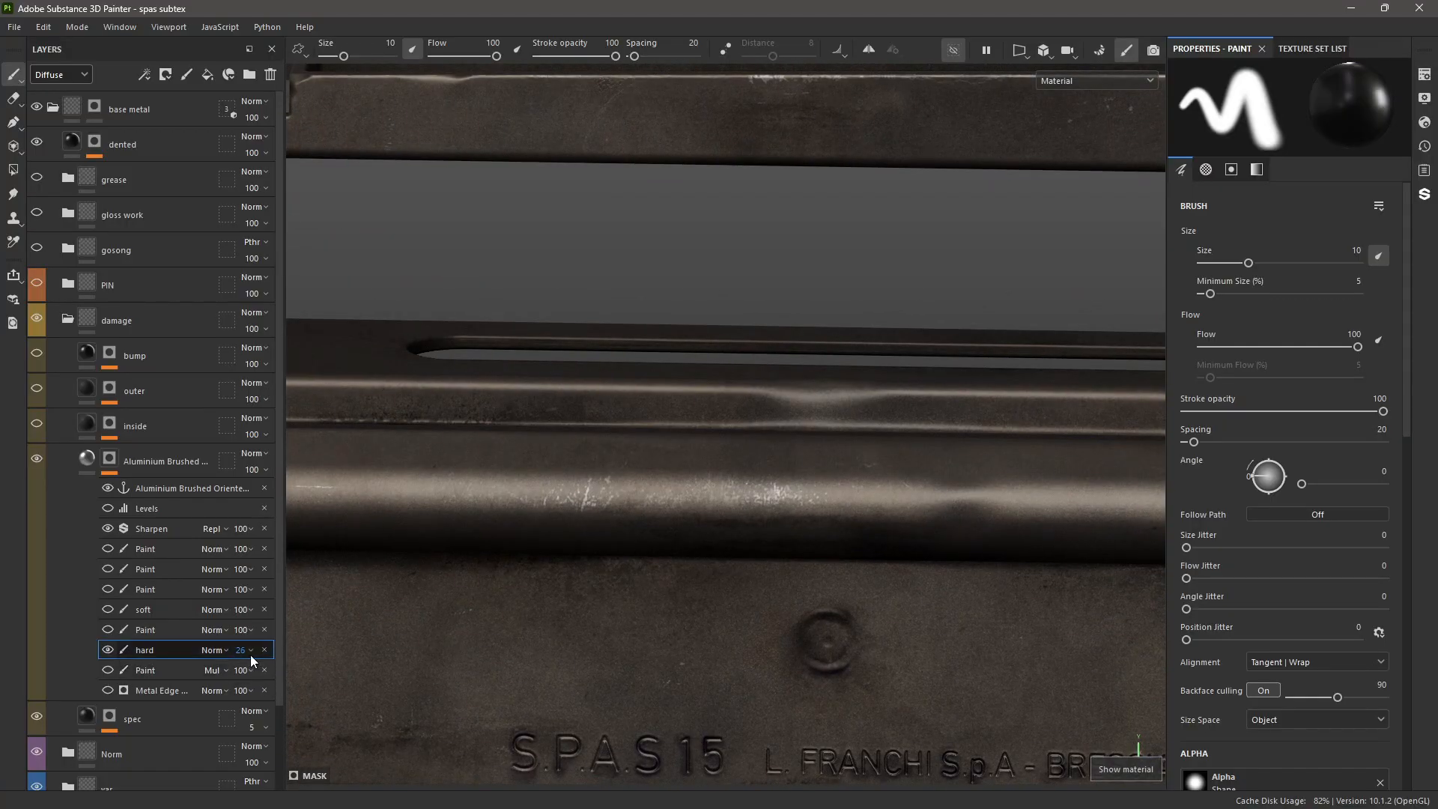
pyautogui.moveTo(263, 676); pyautogui.dragTo(301, 674)
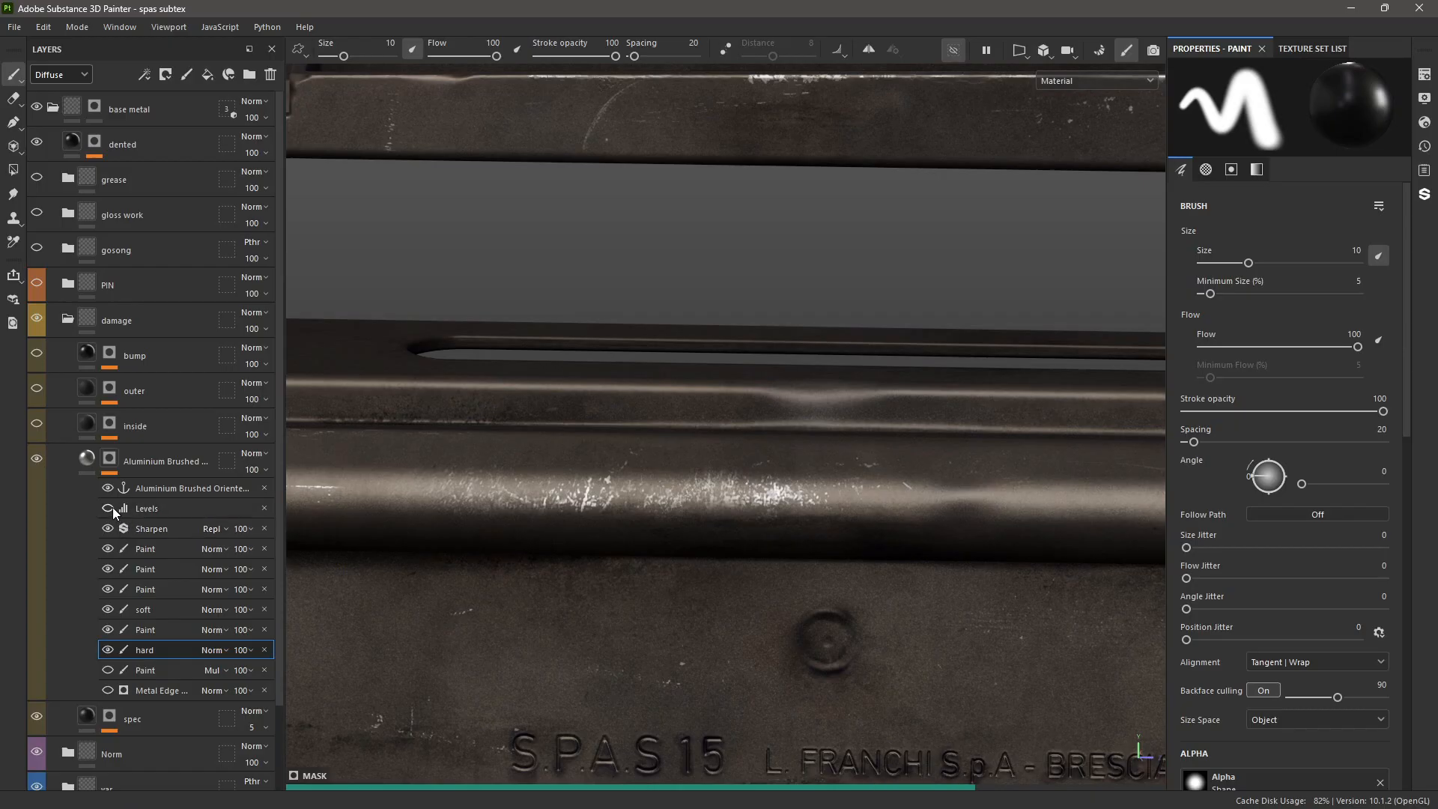
# - Turn on the other Paint effects and the Levels effect in the aluminium mask and examine the scratches on the receiver
pyautogui.keyDown('alt'); pyautogui.moveTo(692, 503); pyautogui.dragTo(845, 495, button='right'); pyautogui.keyUp('alt')
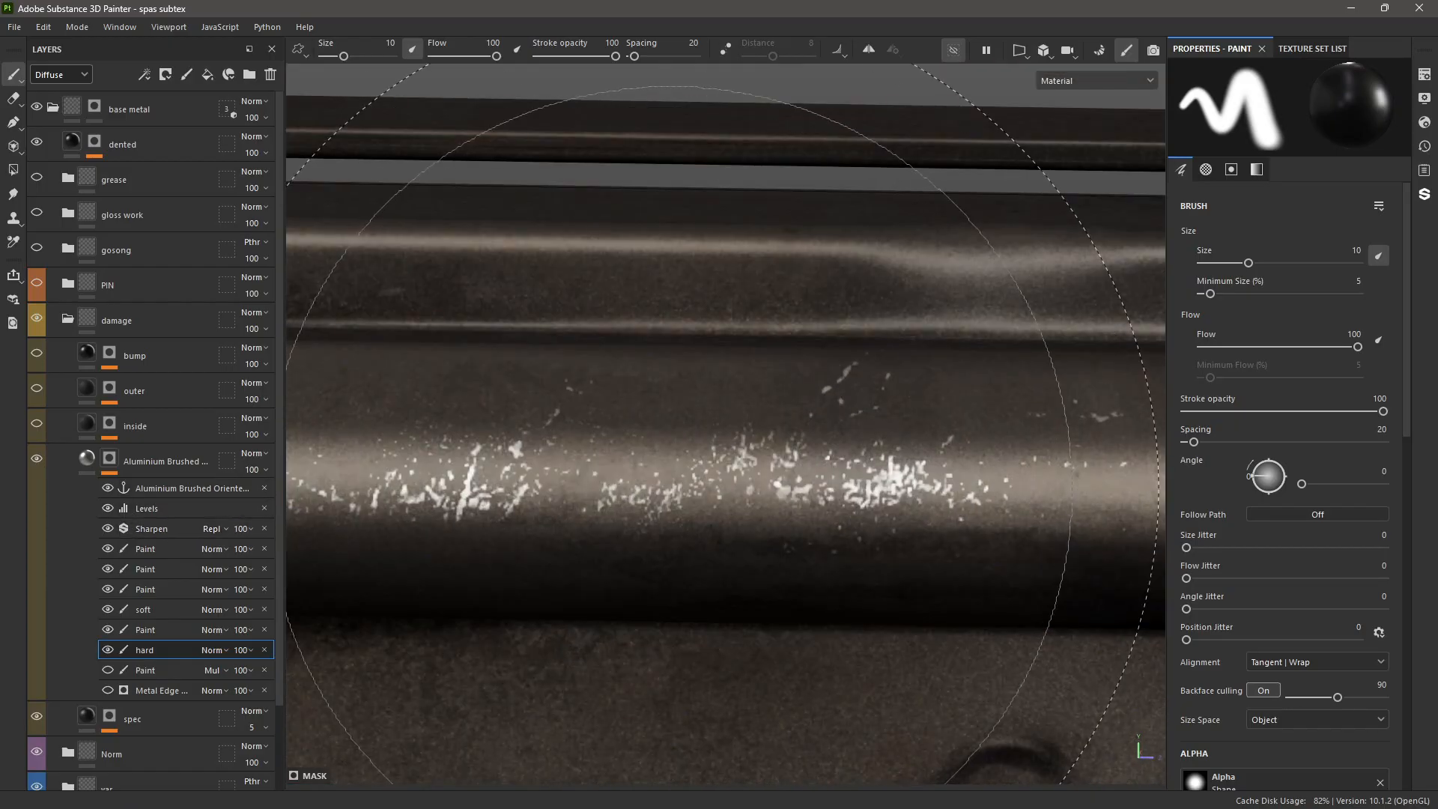
pyautogui.scroll(-8, 663, 489)
pyautogui.keyDown('alt'); pyautogui.moveTo(590, 480); pyautogui.dragTo(595, 530, button='middle'); pyautogui.keyUp('alt')
pyautogui.scroll(2, 594, 529)
pyautogui.keyDown('alt'); pyautogui.moveTo(595, 530); pyautogui.dragTo(524, 543); pyautogui.keyUp('alt')
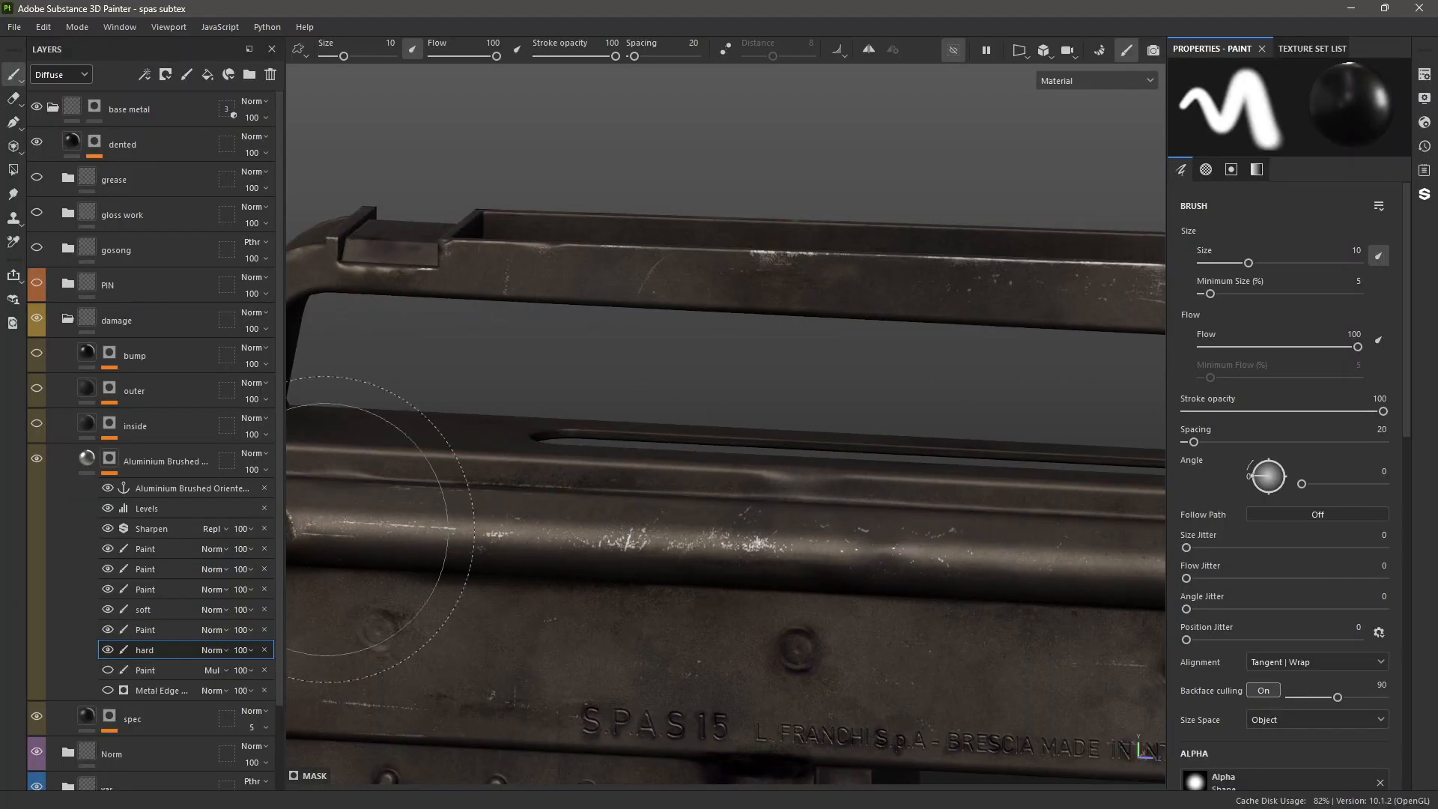
# - Turn on the inside layer, compare its mask with the material display and select the bottom Fill effect in its mask
pyautogui.click(88, 458)
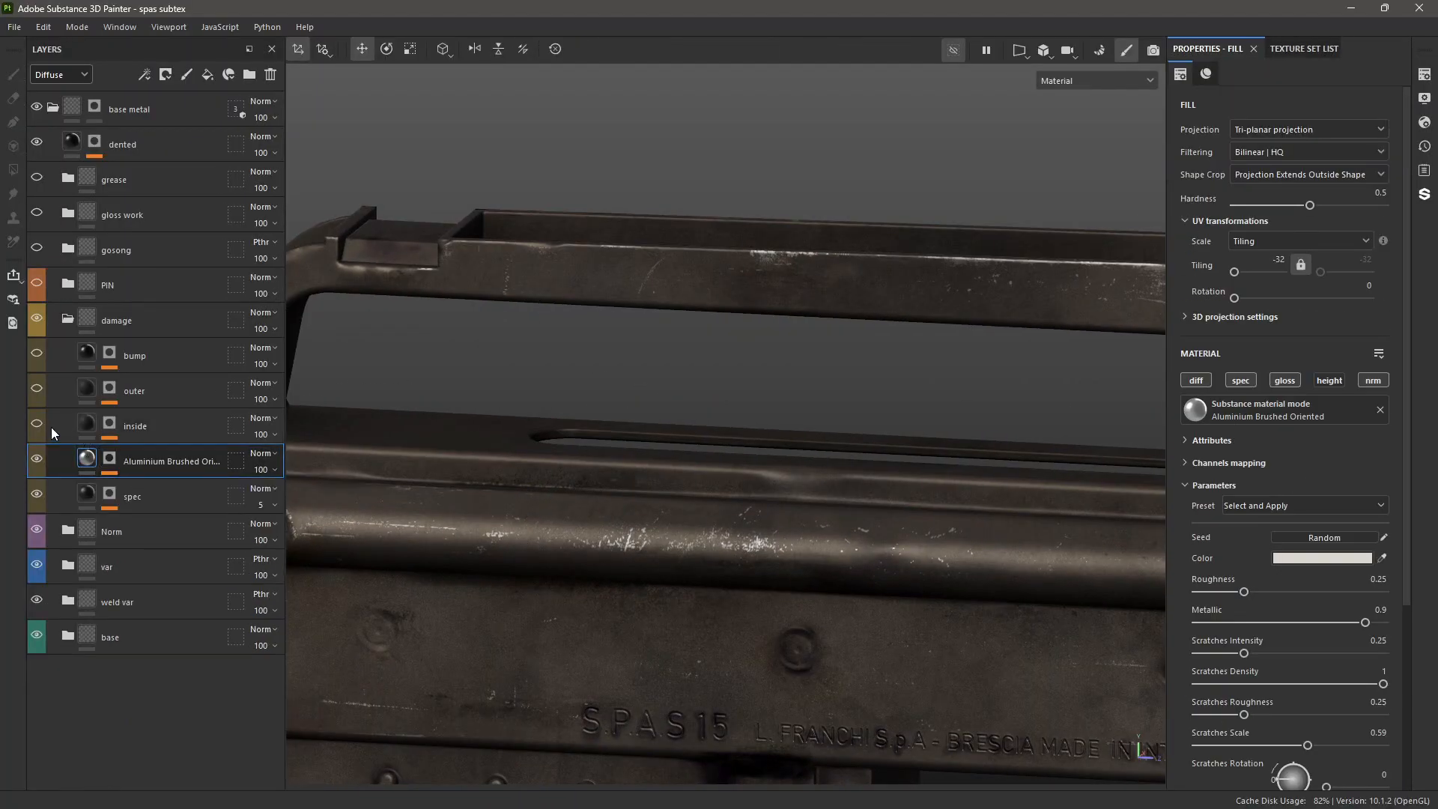
pyautogui.keyDown('alt'); pyautogui.click(113, 423); pyautogui.keyUp('alt')
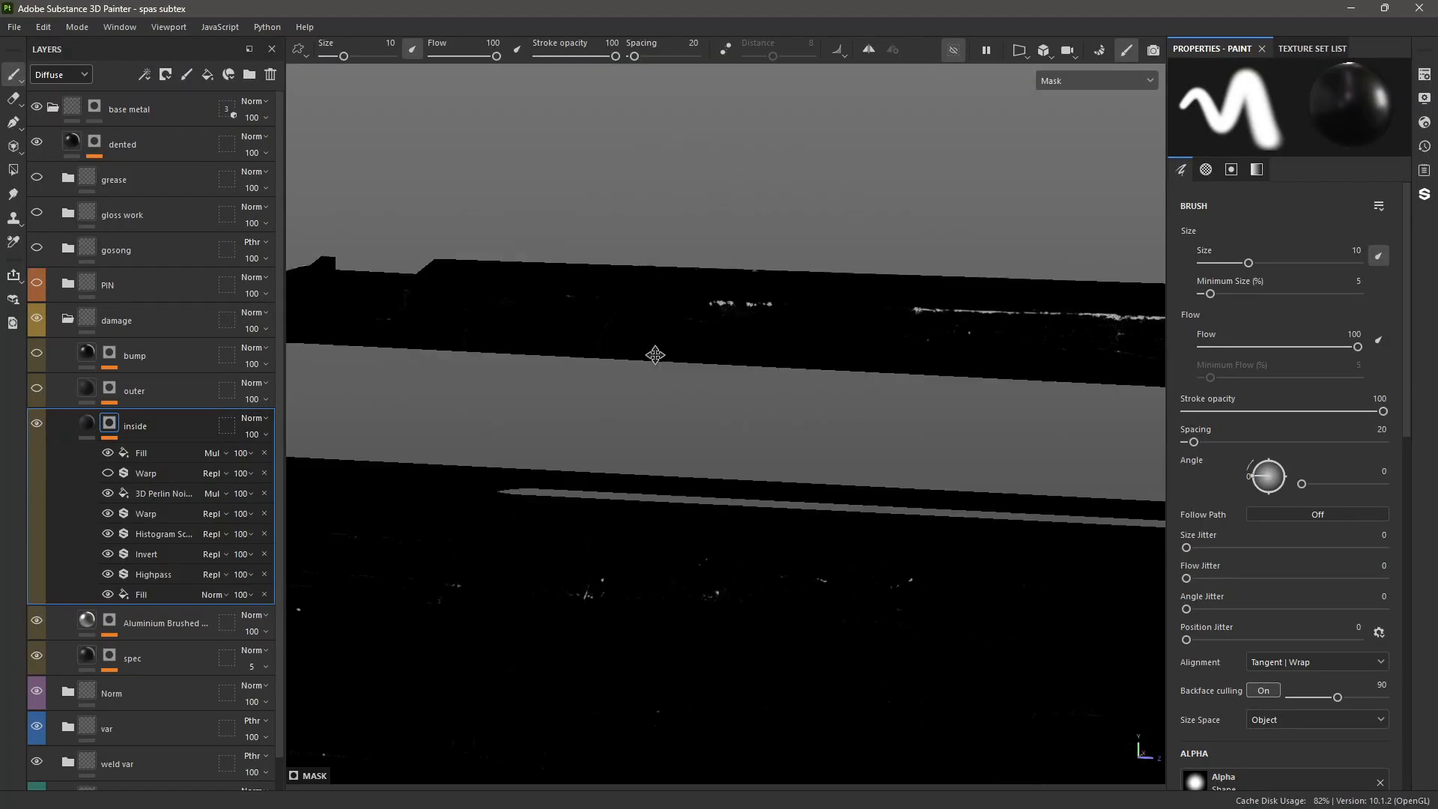
pyautogui.press('m')
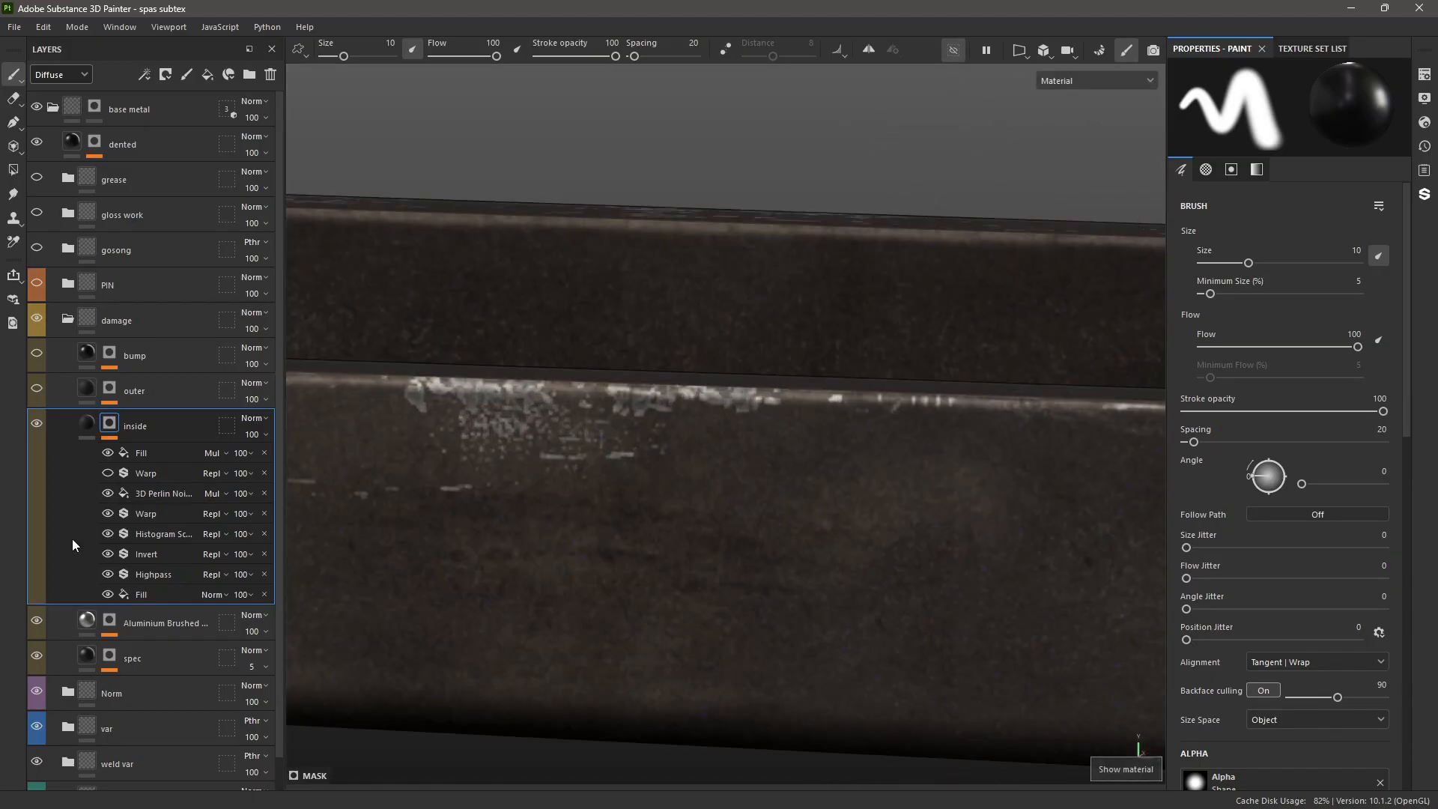
pyautogui.click(142, 594)
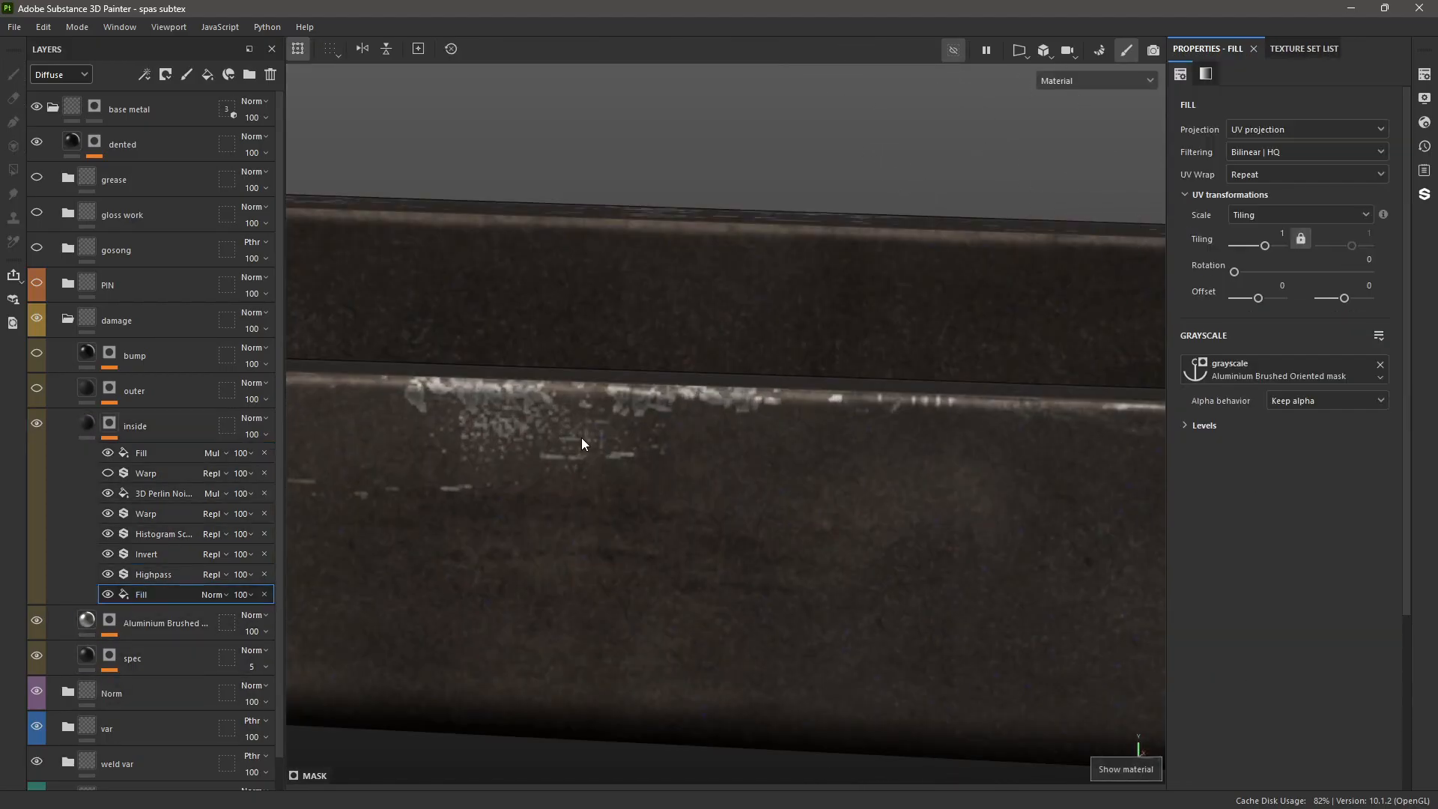
# - Examine the scratches on the receiver's carry handle from afar and up close with the interface hidden
pyautogui.scroll(3, 606, 433)
pyautogui.scroll(-5, 632, 433)
pyautogui.press('Tab')
pyautogui.keyDown('alt'); pyautogui.moveTo(832, 427); pyautogui.dragTo(488, 577); pyautogui.keyUp('alt')
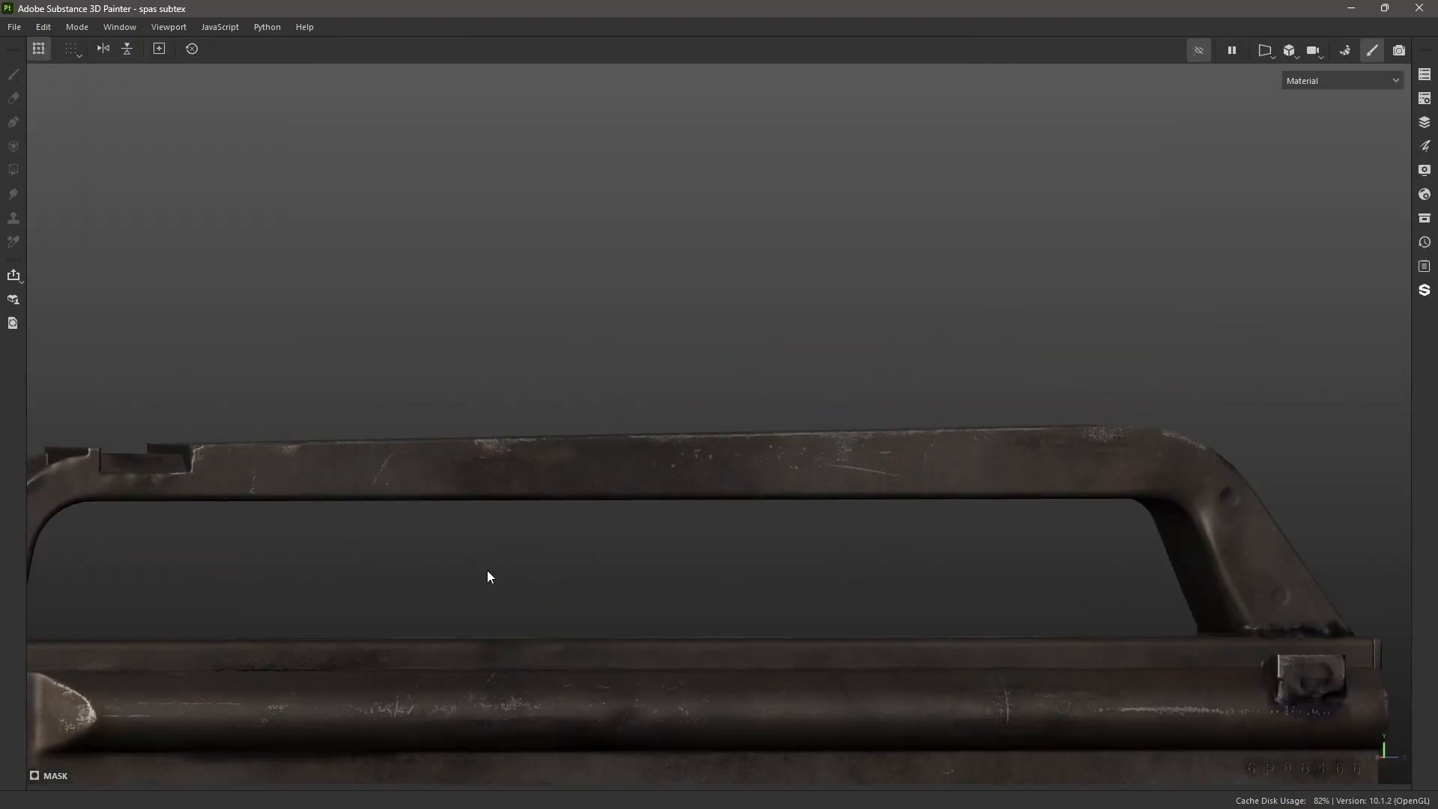
pyautogui.scroll(3, 602, 496)
pyautogui.scroll(8, 601, 497)
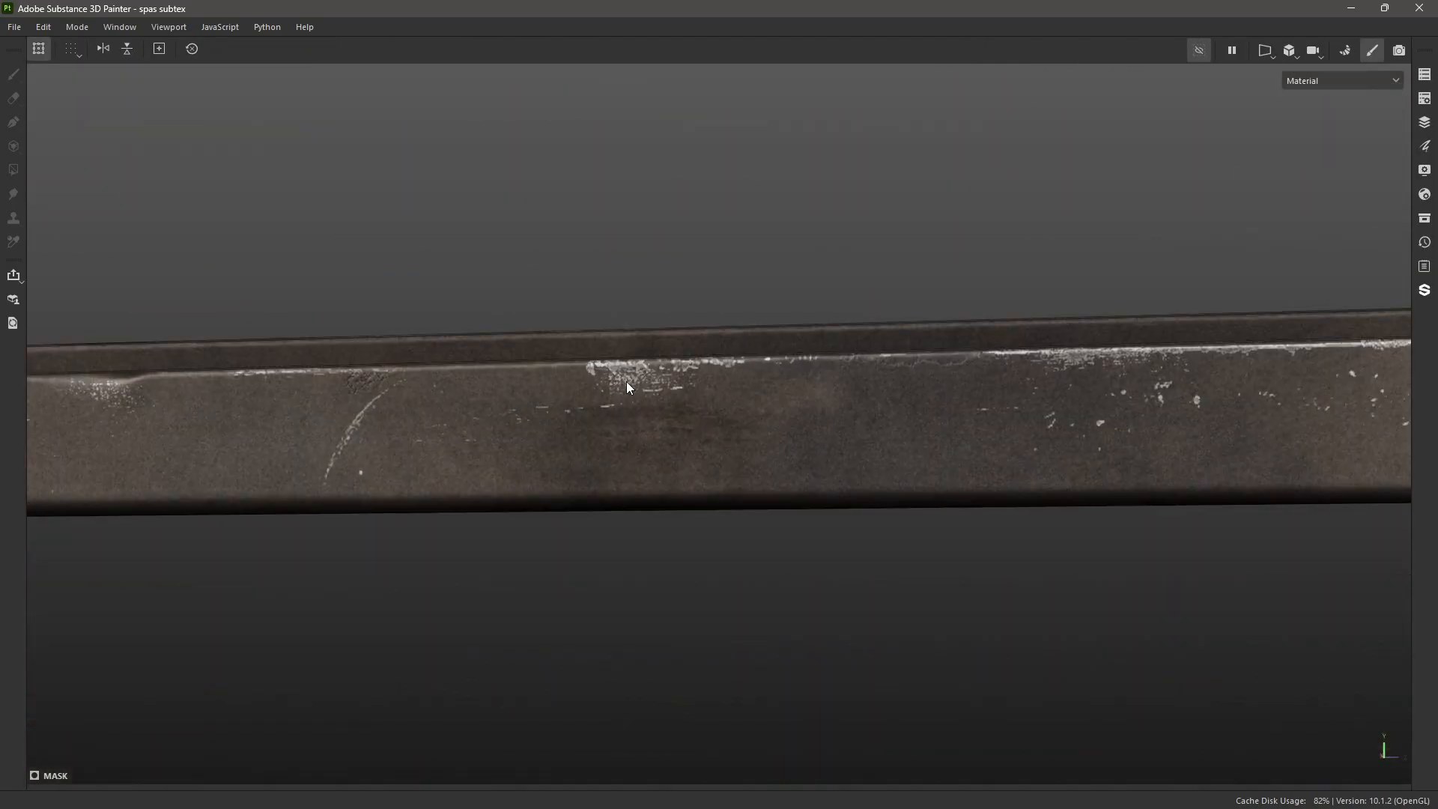
pyautogui.press('Tab')
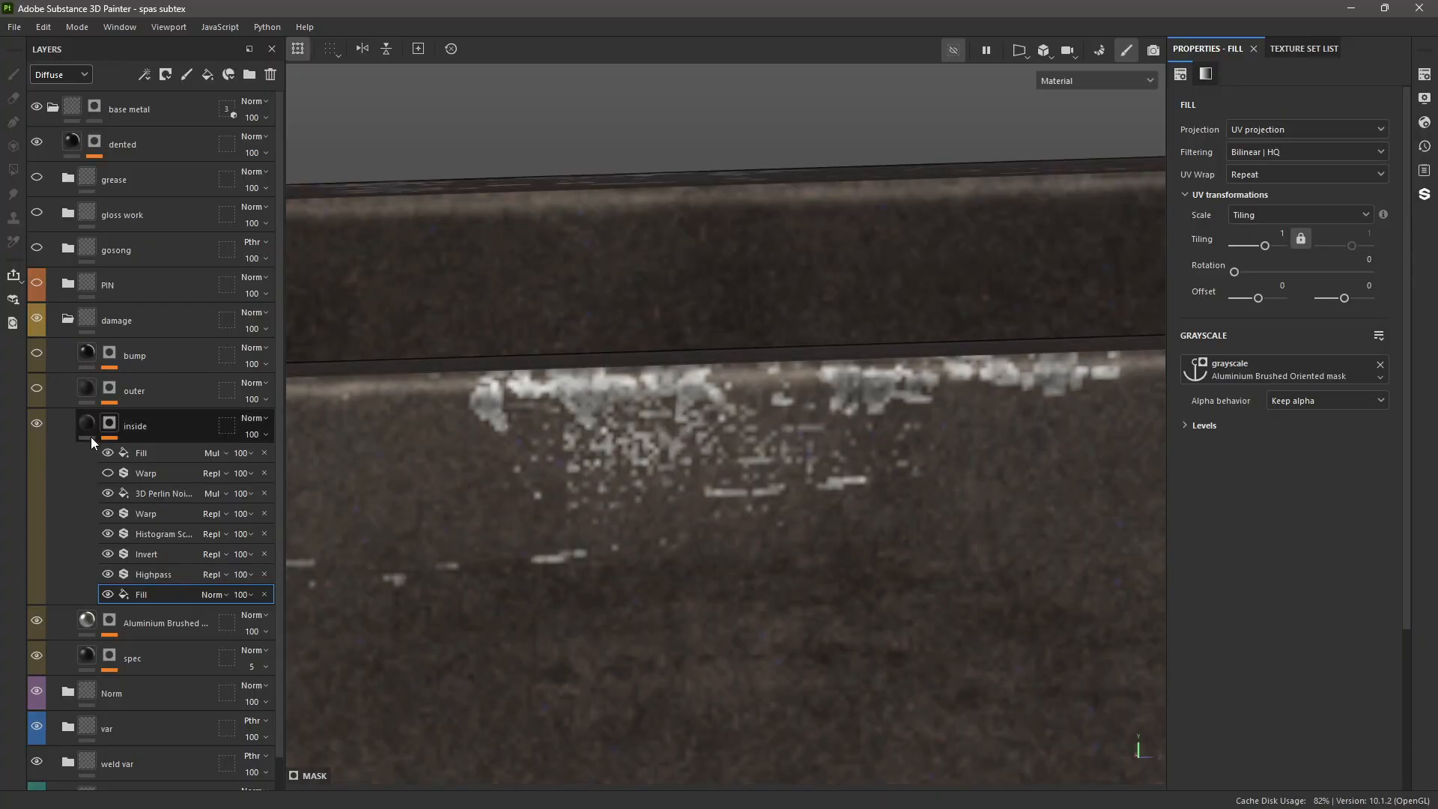
# - Compare the inside layer's mask with the chipped handle edge under rotated lighting and view the layer's fill properties
pyautogui.keyDown('alt'); pyautogui.click(105, 426); pyautogui.keyUp('alt')
pyautogui.scroll(3, 575, 375)
pyautogui.press('m')
pyautogui.moveTo(570, 386)
pyautogui.keyDown('alt'); pyautogui.mouseDown()
pyautogui.moveTo(574, 399)
pyautogui.moveTo(586, 353)
pyautogui.moveTo(582, 399)
pyautogui.mouseUp(); pyautogui.keyUp('alt')
pyautogui.scroll(-3, 581, 400)
pyautogui.keyDown('shift'); pyautogui.moveTo(520, 467); pyautogui.dragTo(493, 467, button='right'); pyautogui.keyUp('shift')
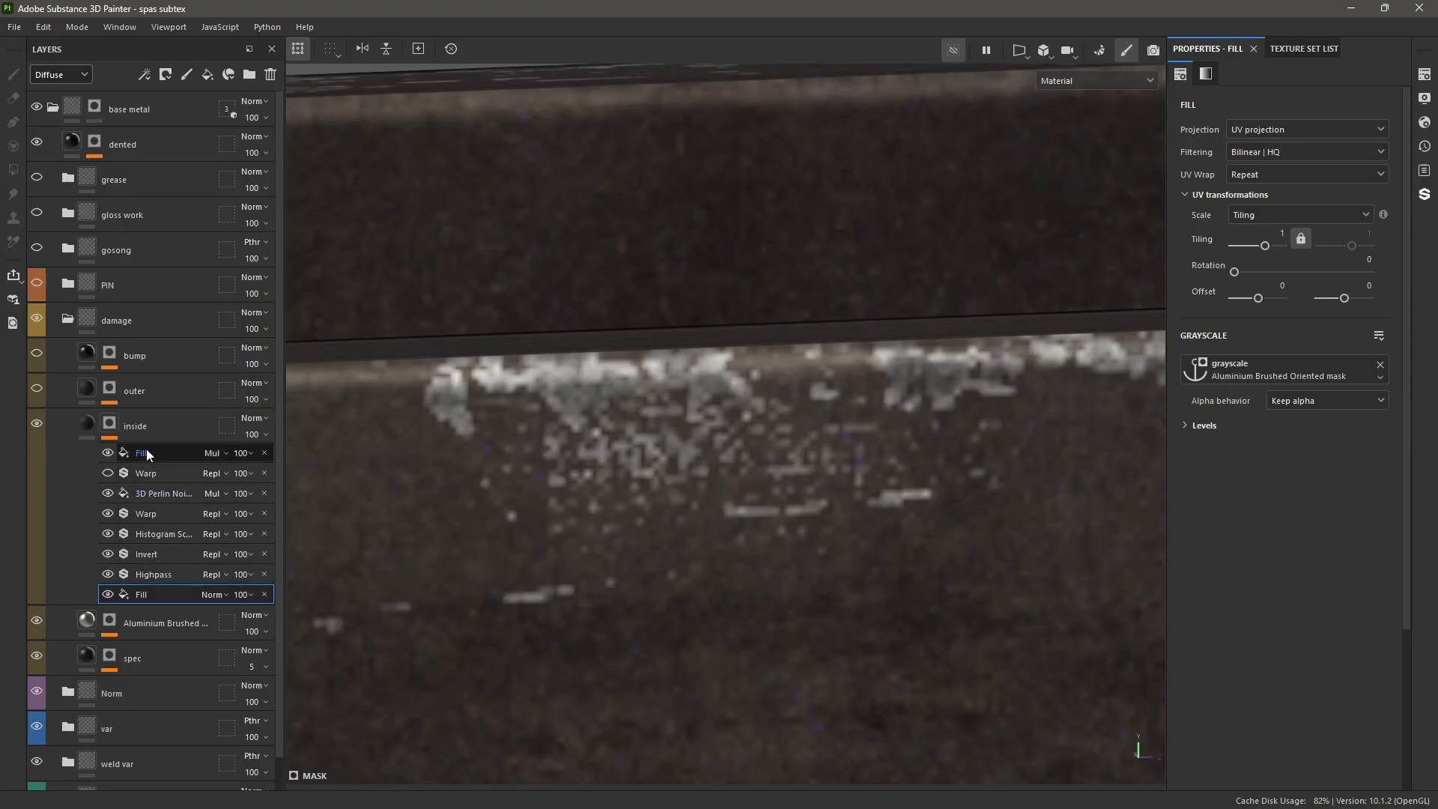
pyautogui.click(87, 424)
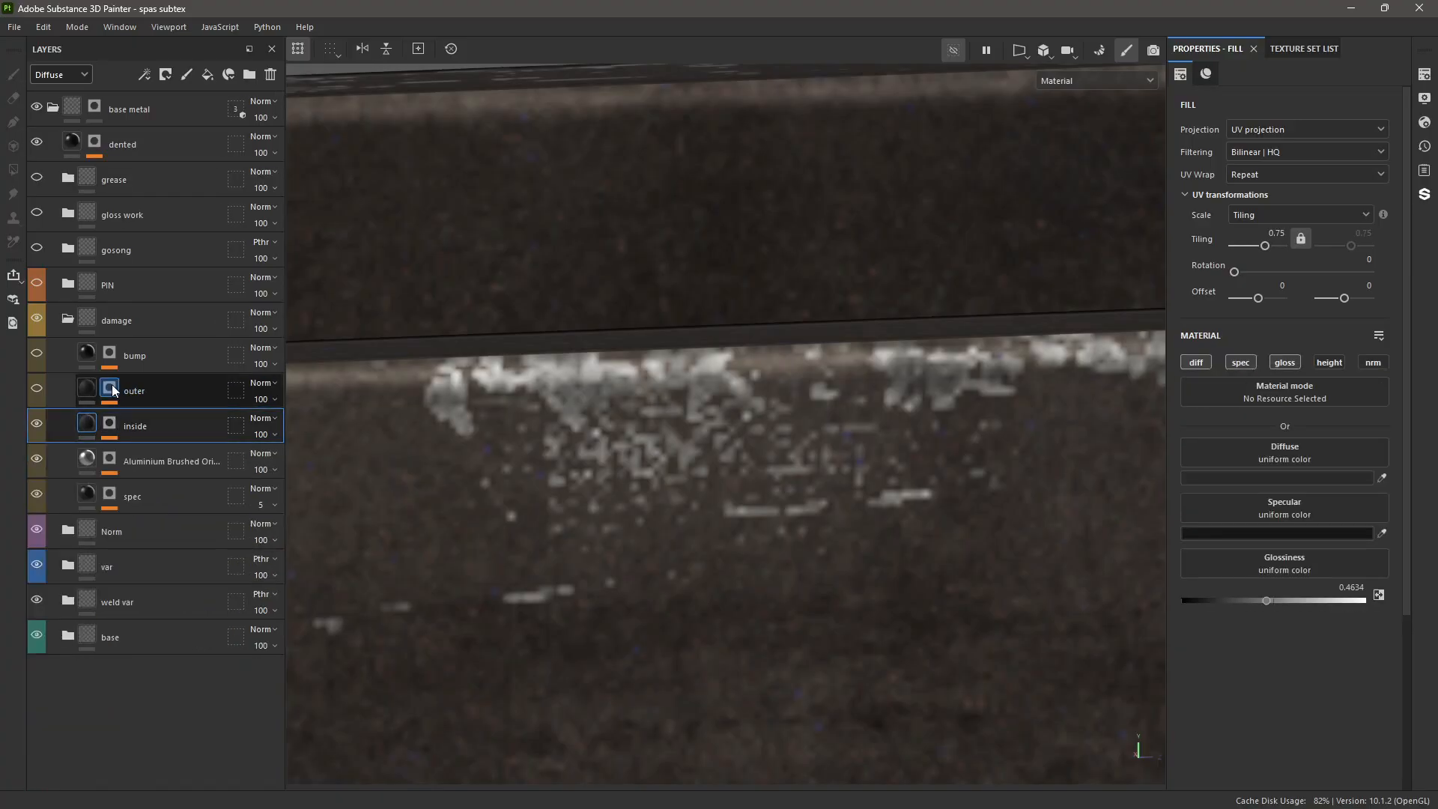
# - Turn on the outer layer, display its mask and view the settings of its bottom Fill effect and fill material
pyautogui.keyDown('alt'); pyautogui.moveTo(559, 480); pyautogui.dragTo(567, 405); pyautogui.keyUp('alt')
pyautogui.click(111, 388)
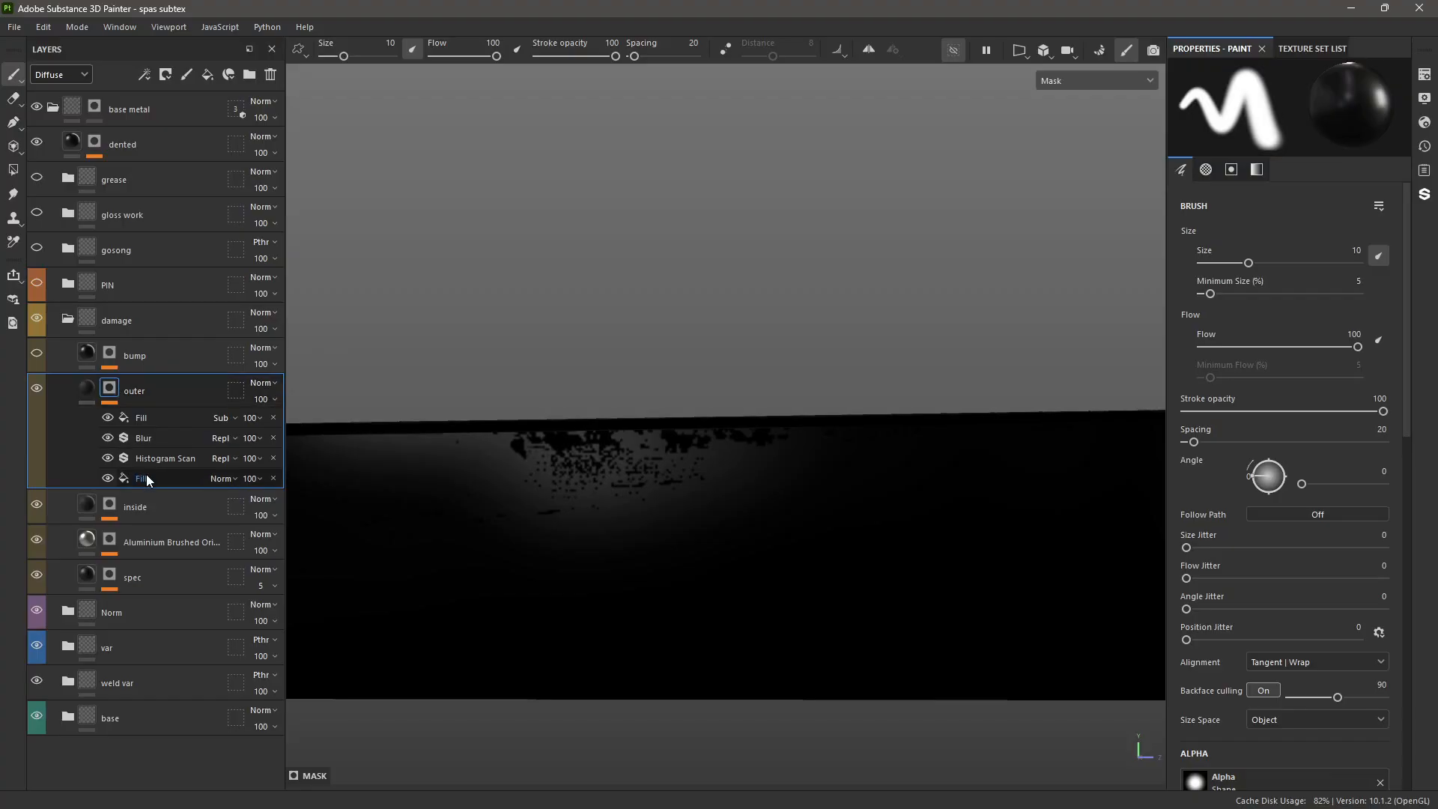
pyautogui.click(146, 477)
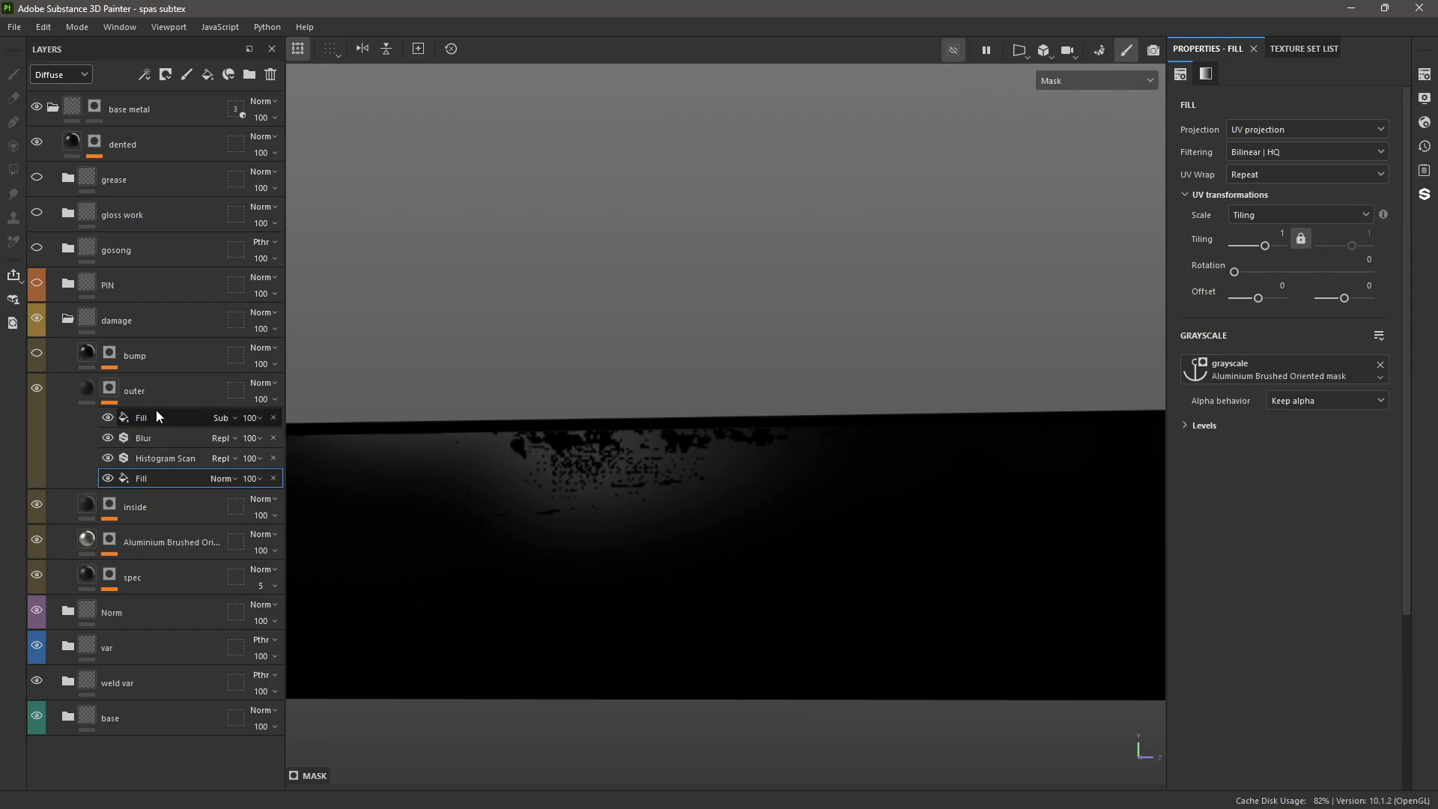
pyautogui.click(88, 390)
# - Turn on the bump layer, inspect the handle's chipped edge up close and view the layer's mask Fill and height properties
pyautogui.click(105, 357)
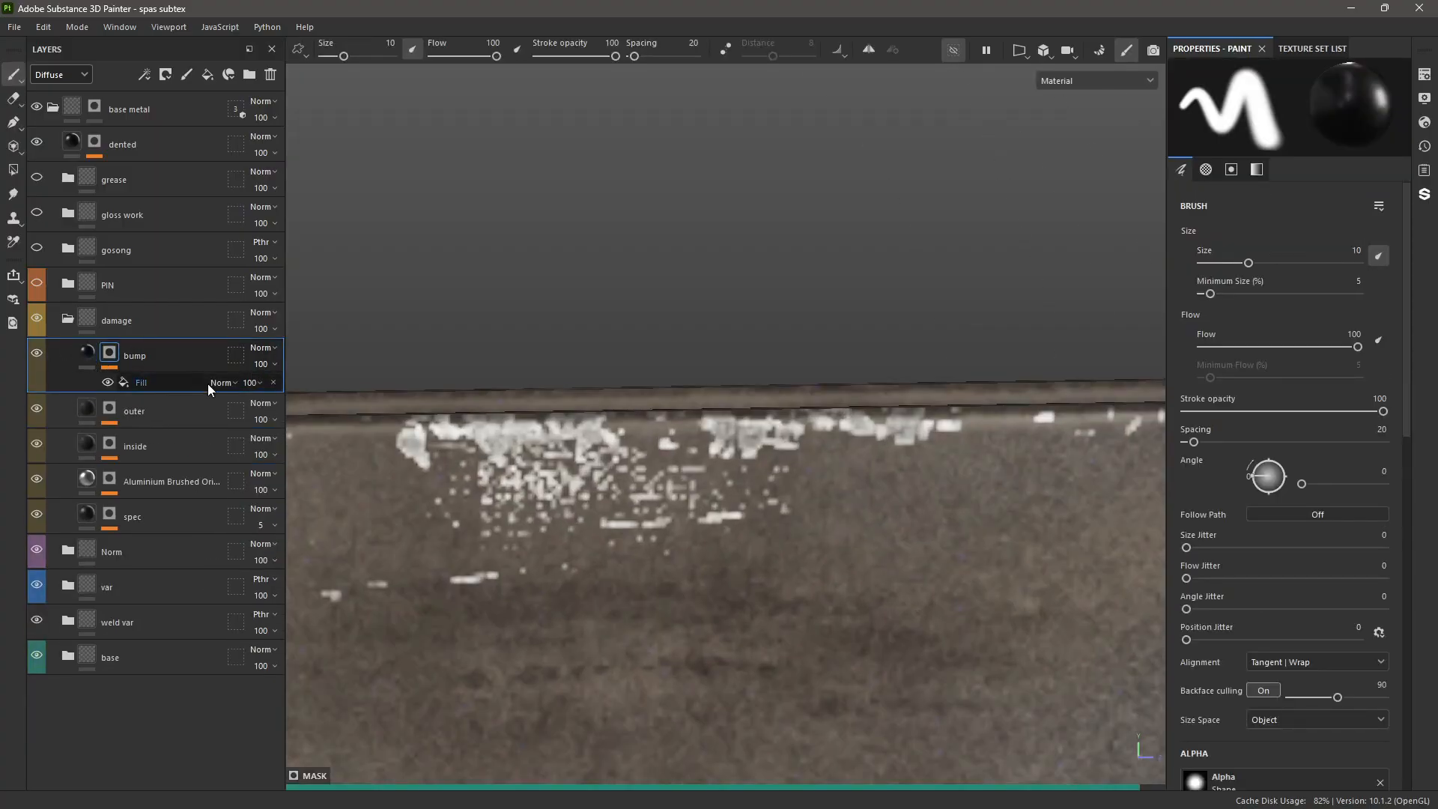
pyautogui.keyDown('alt'); pyautogui.moveTo(615, 458); pyautogui.dragTo(574, 441); pyautogui.keyUp('alt')
pyautogui.scroll(3, 614, 449)
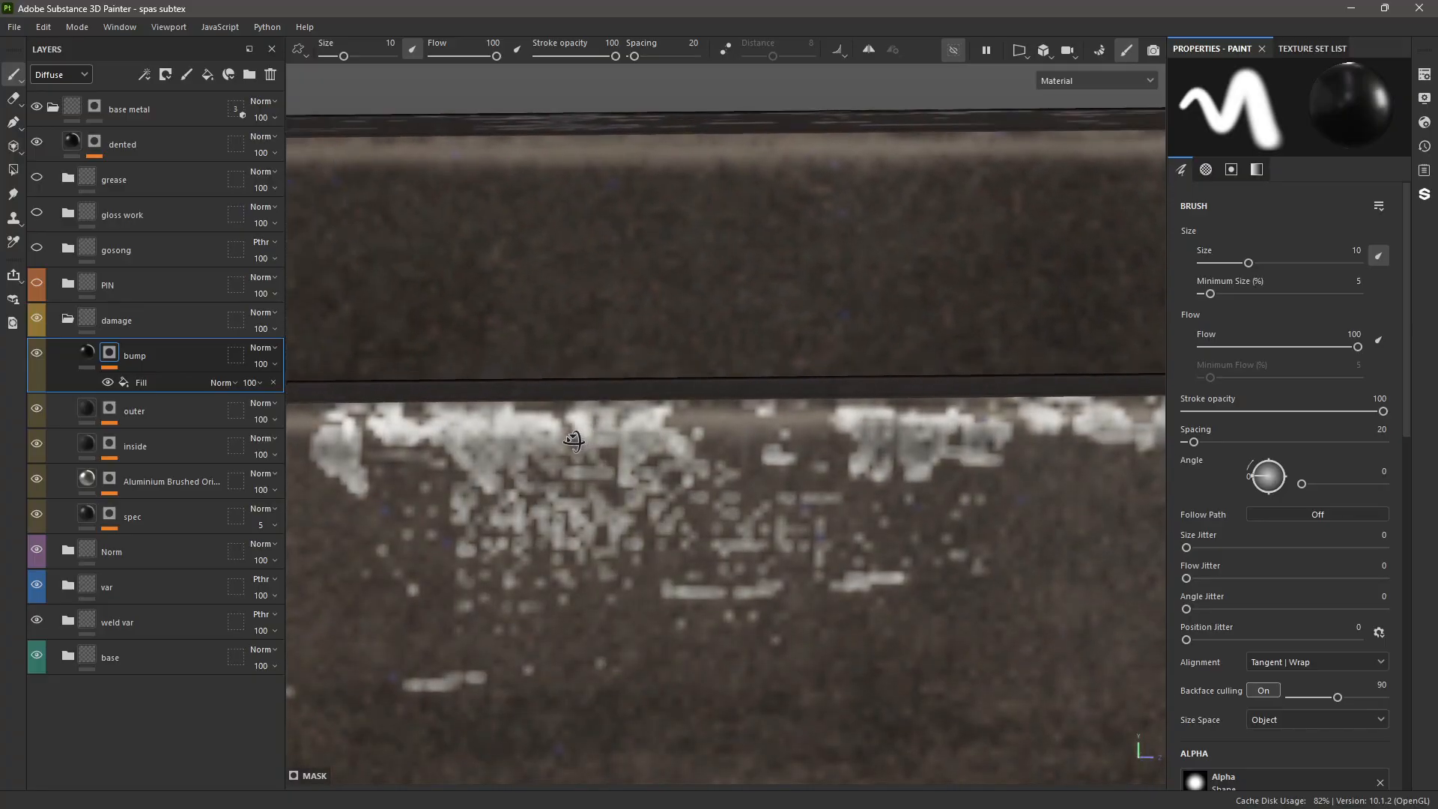
pyautogui.click(141, 383)
pyautogui.click(131, 358)
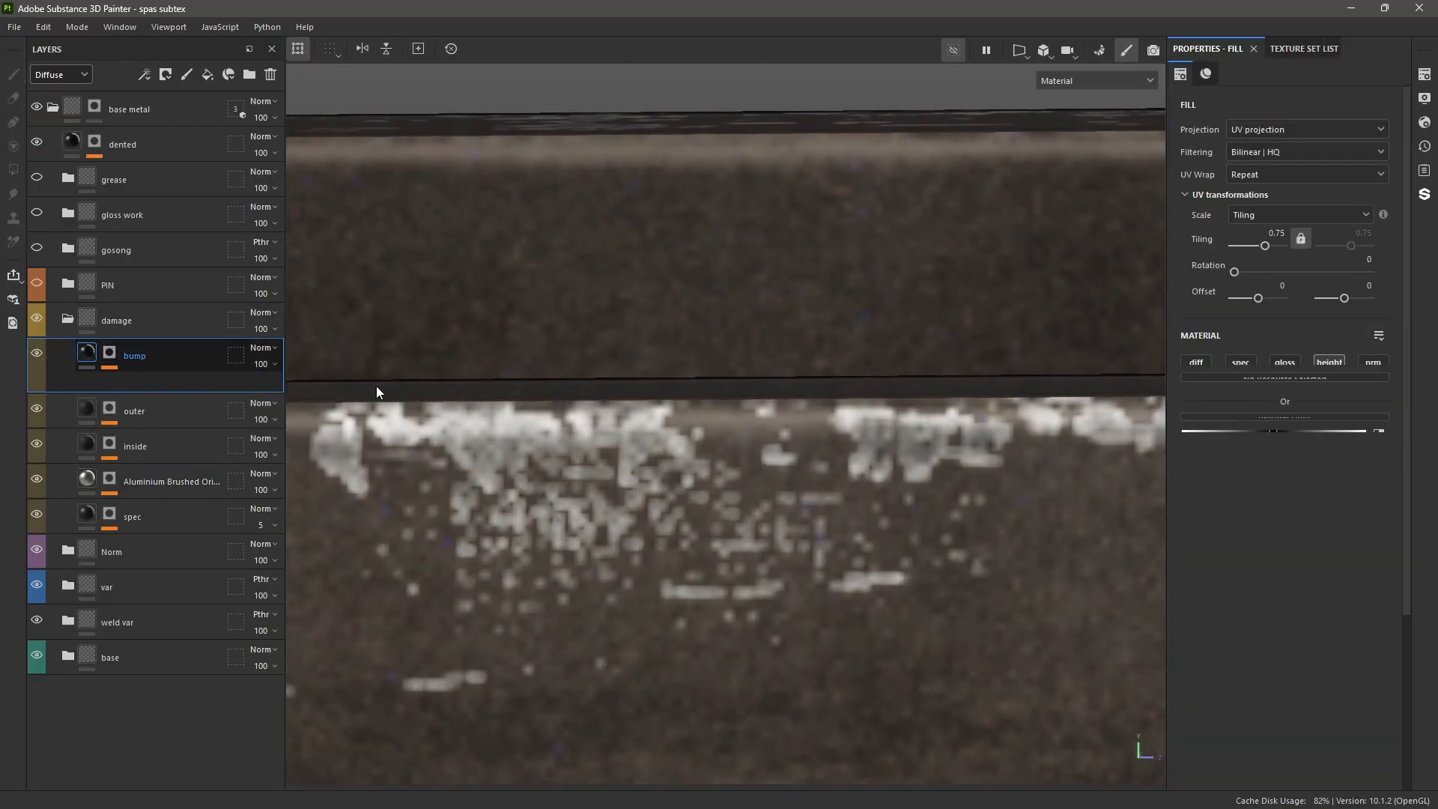
# - Collapse the damage folder, show and expand the PIN and Pin base folders, and select the Metal Scratched And Dented layer
pyautogui.click(67, 315)
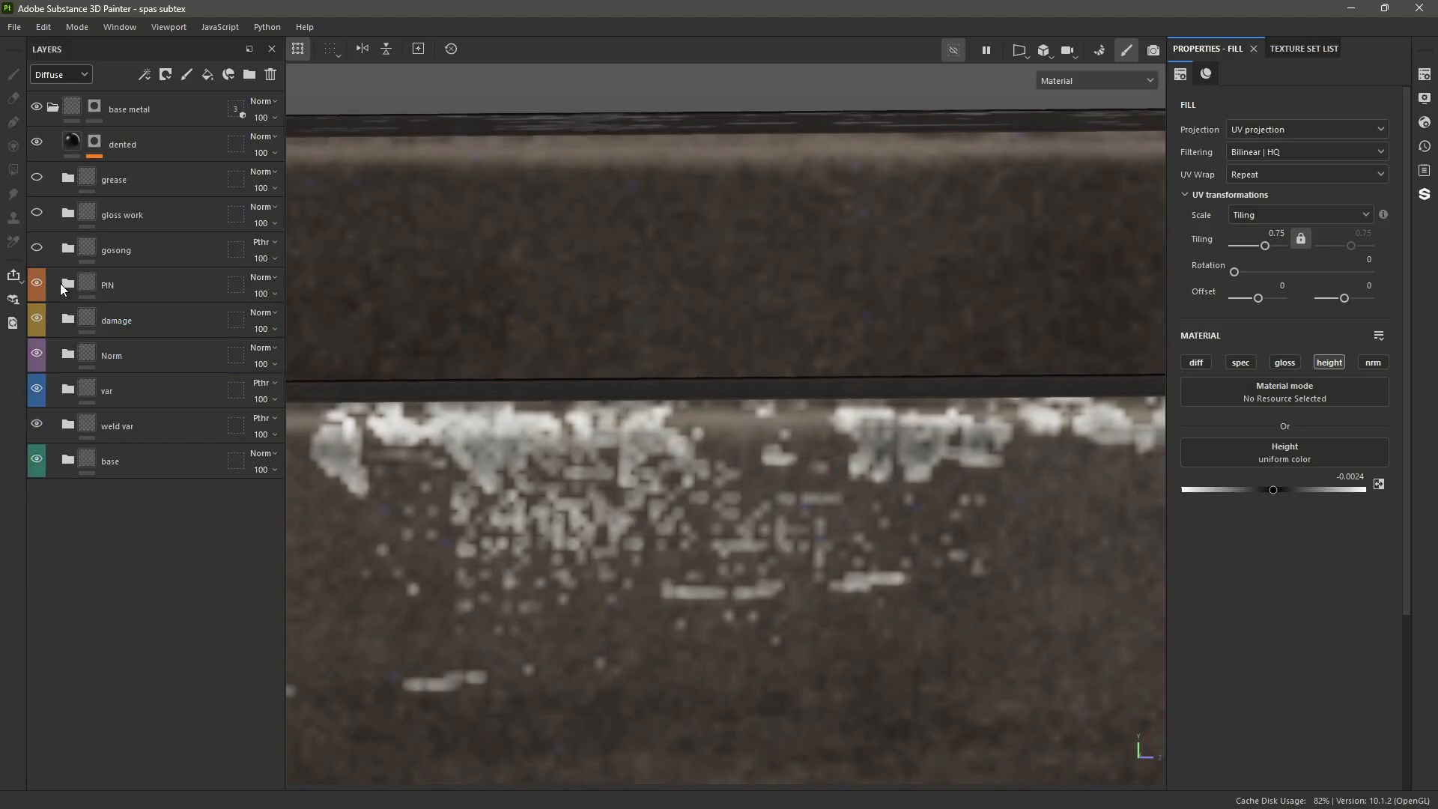
pyautogui.click(66, 285)
pyautogui.click(135, 380)
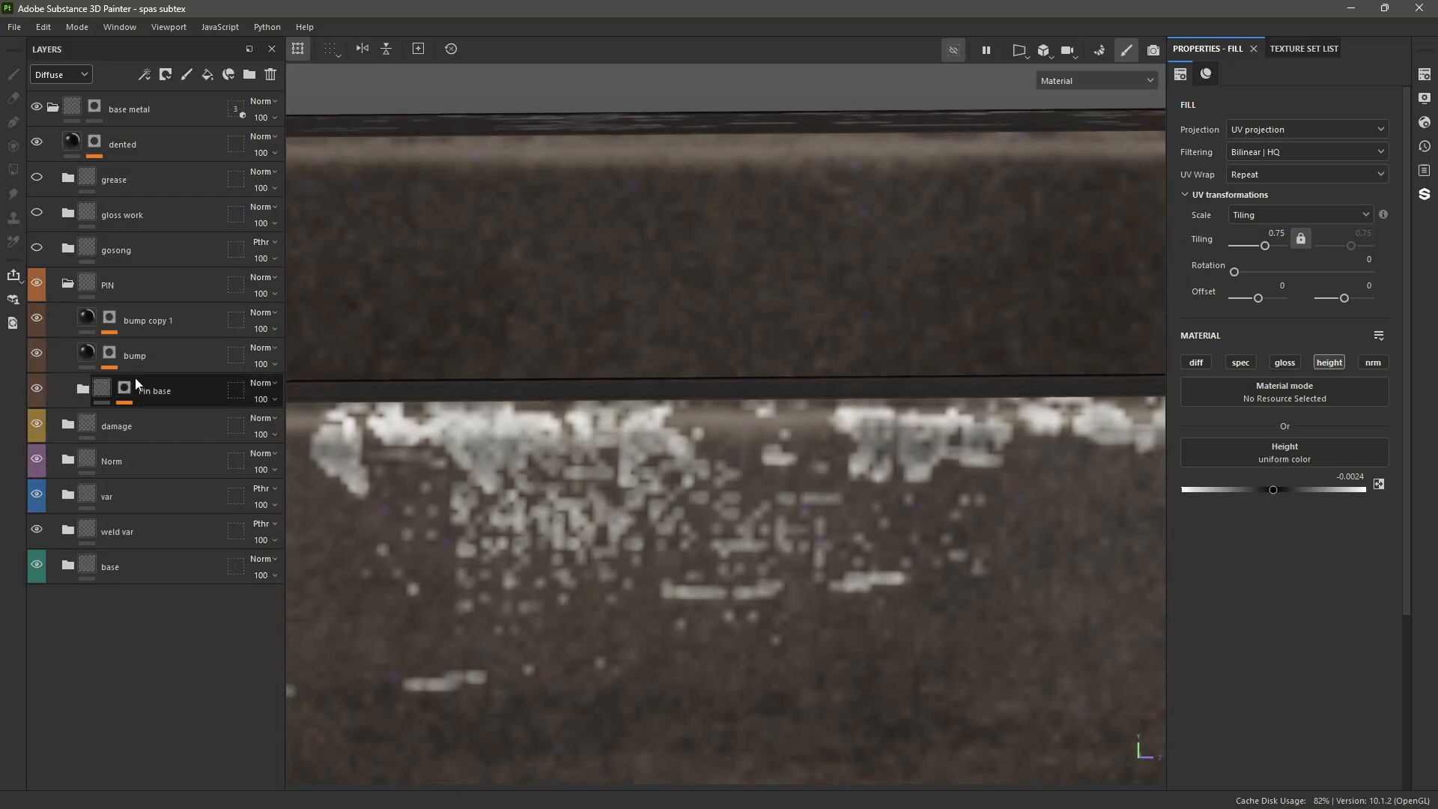
pyautogui.click(83, 389)
pyautogui.click(161, 433)
# - Display the Pin base mask on the receiver's lower pin and compare it up close with the material display
pyautogui.scroll(-10, 730, 566)
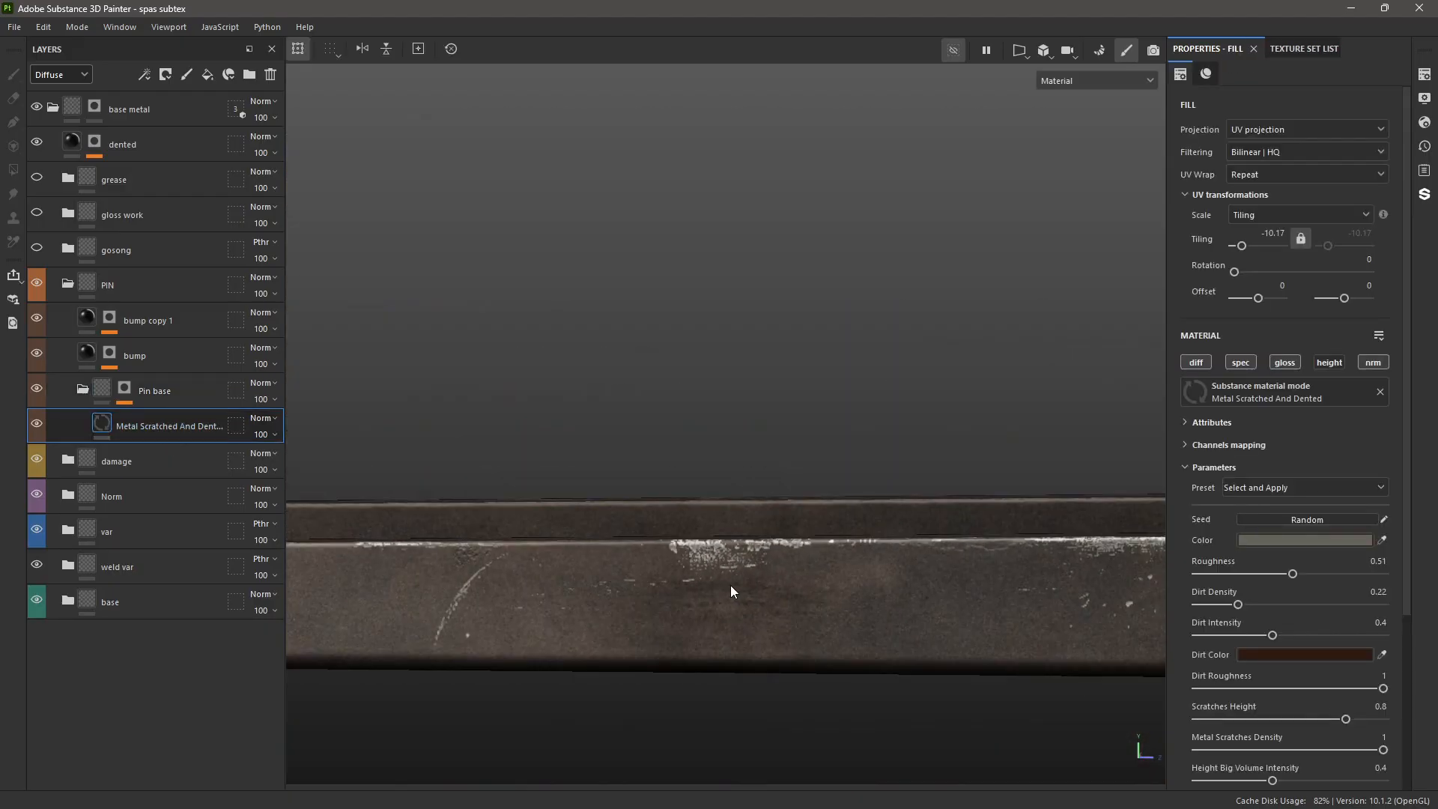
pyautogui.scroll(-8, 730, 585)
pyautogui.scroll(8, 641, 525)
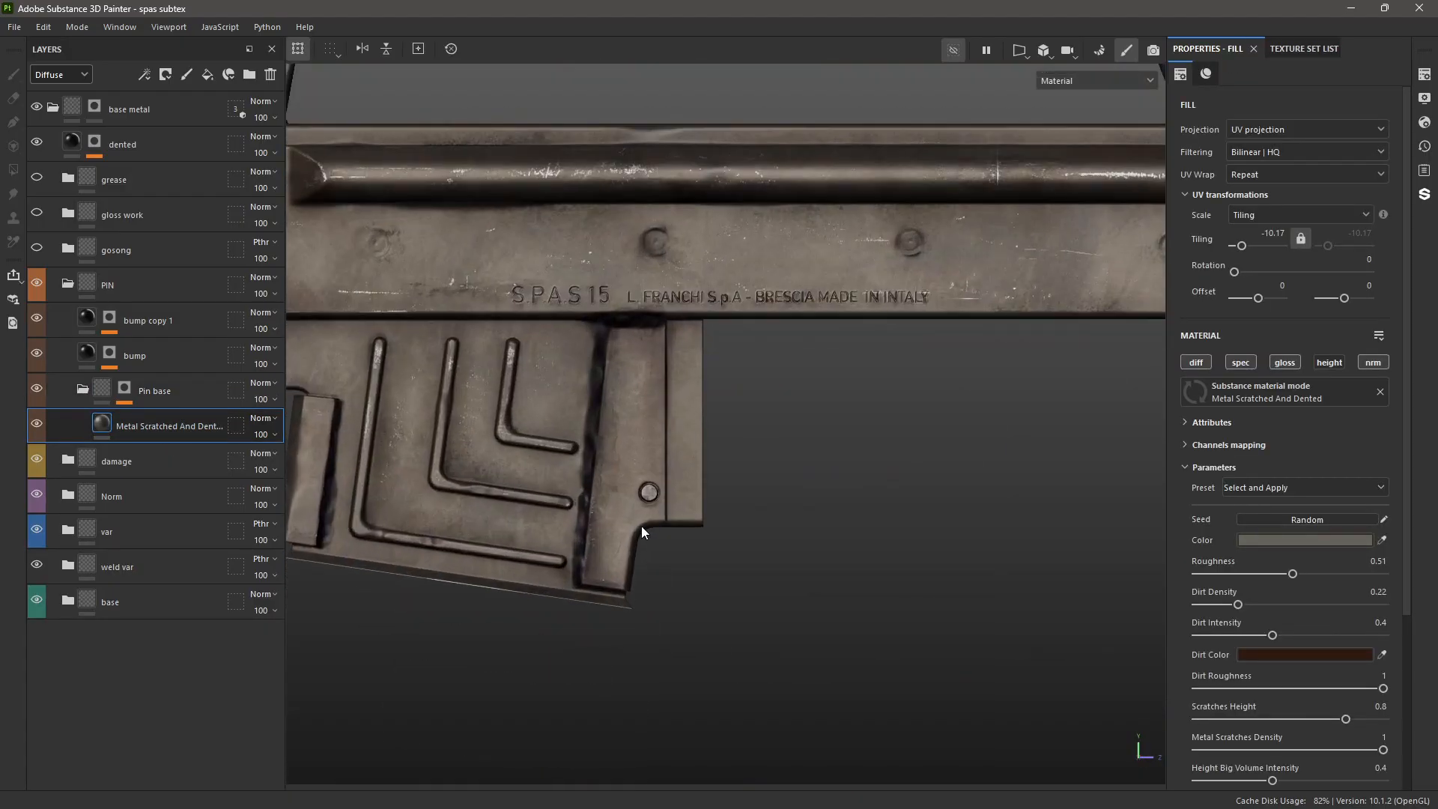
pyautogui.scroll(3, 641, 526)
pyautogui.keyDown('alt'); pyautogui.click(126, 388); pyautogui.keyUp('alt')
pyautogui.scroll(5, 651, 473)
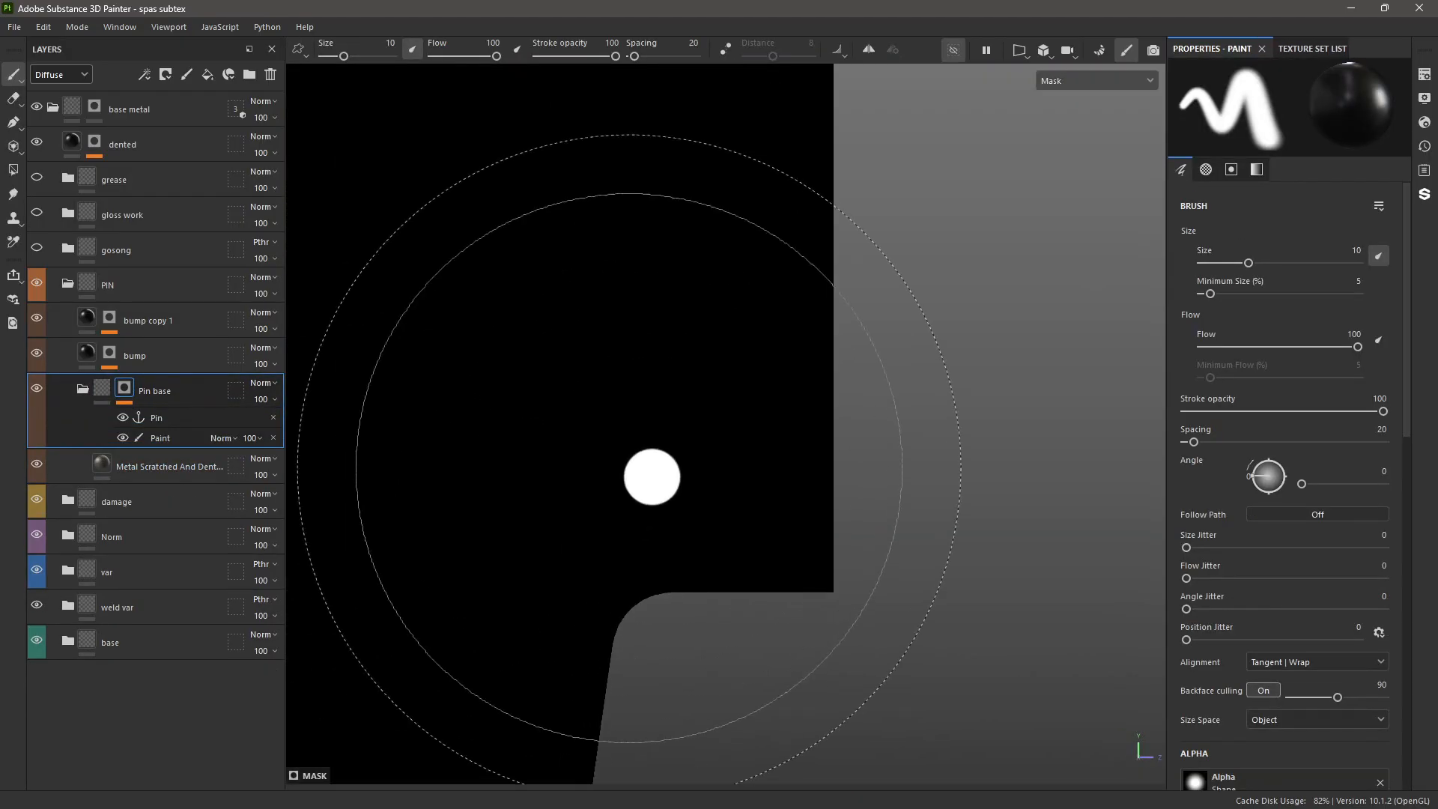
pyautogui.press('m')
pyautogui.scroll(5, 629, 470)
pyautogui.moveTo(704, 466)
pyautogui.keyDown('alt'); pyautogui.mouseDown()
pyautogui.moveTo(774, 417)
pyautogui.moveTo(704, 465)
pyautogui.mouseUp(); pyautogui.keyUp('alt')
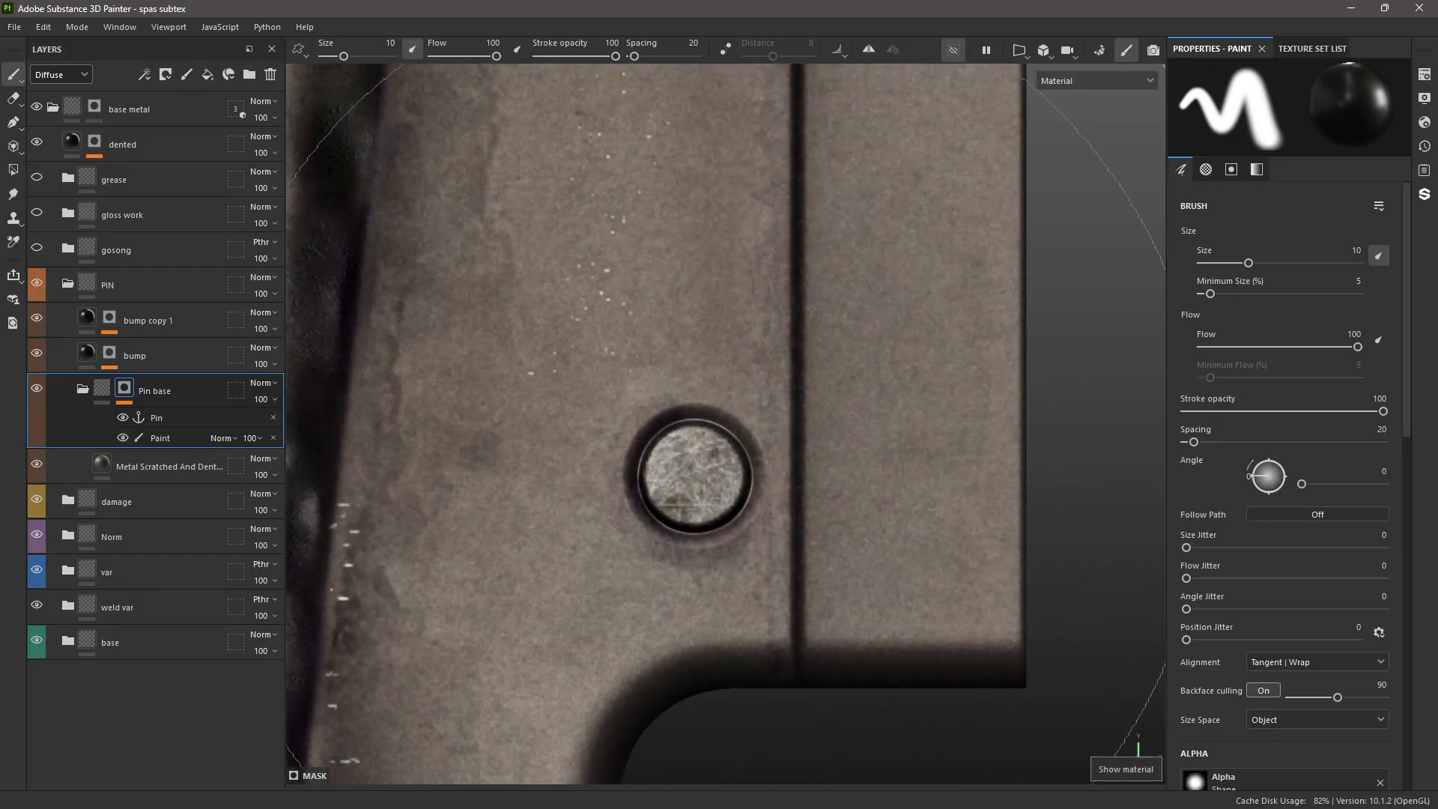
# - Switch to the SPAS 15 reference board, examine the pin near the magazine up close, and return to Substance 3D Painter
pyautogui.hotkey('alt', 'Tab')
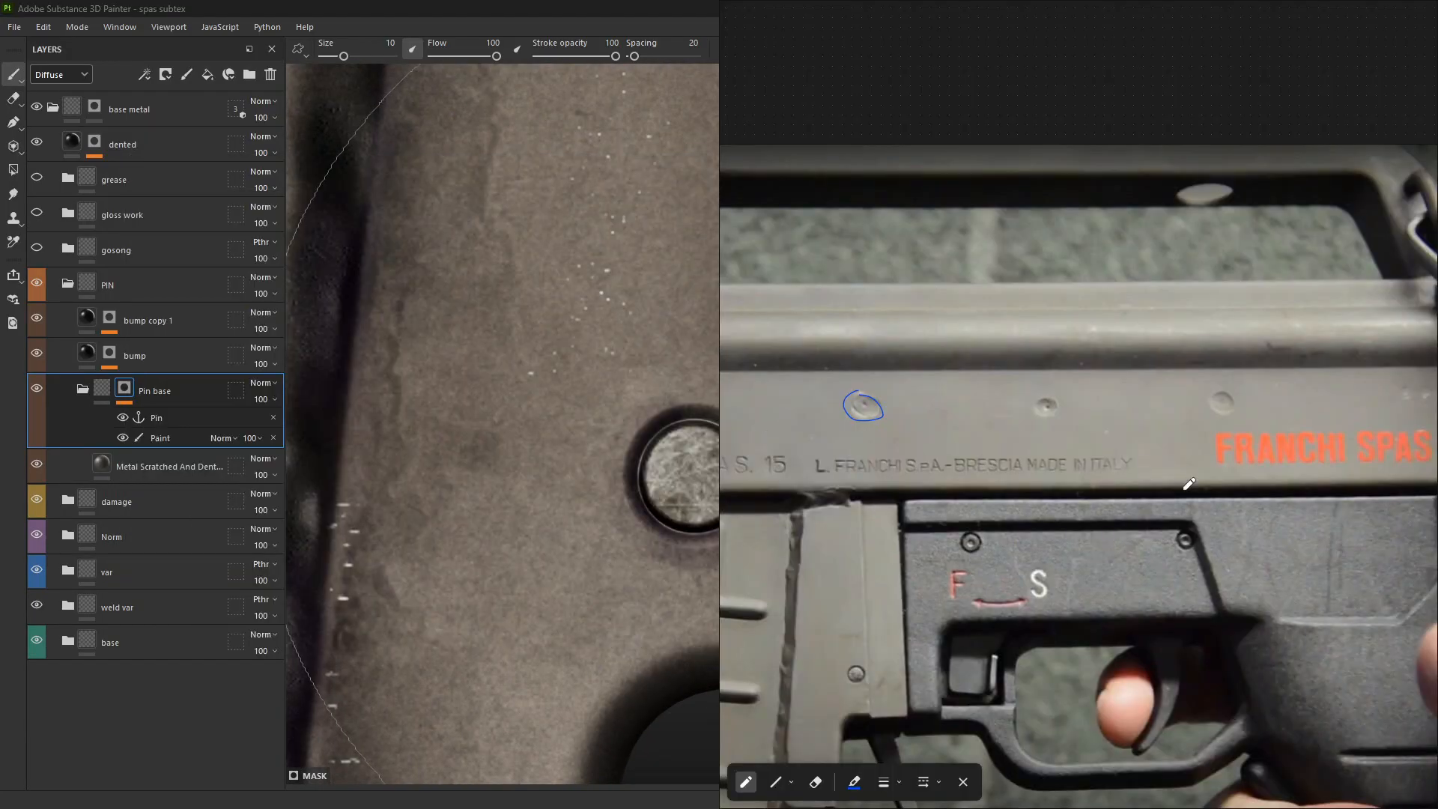
pyautogui.scroll(-4, 1191, 588)
pyautogui.moveTo(992, 659); pyautogui.dragTo(970, 515, button='middle')
pyautogui.scroll(9, 996, 490)
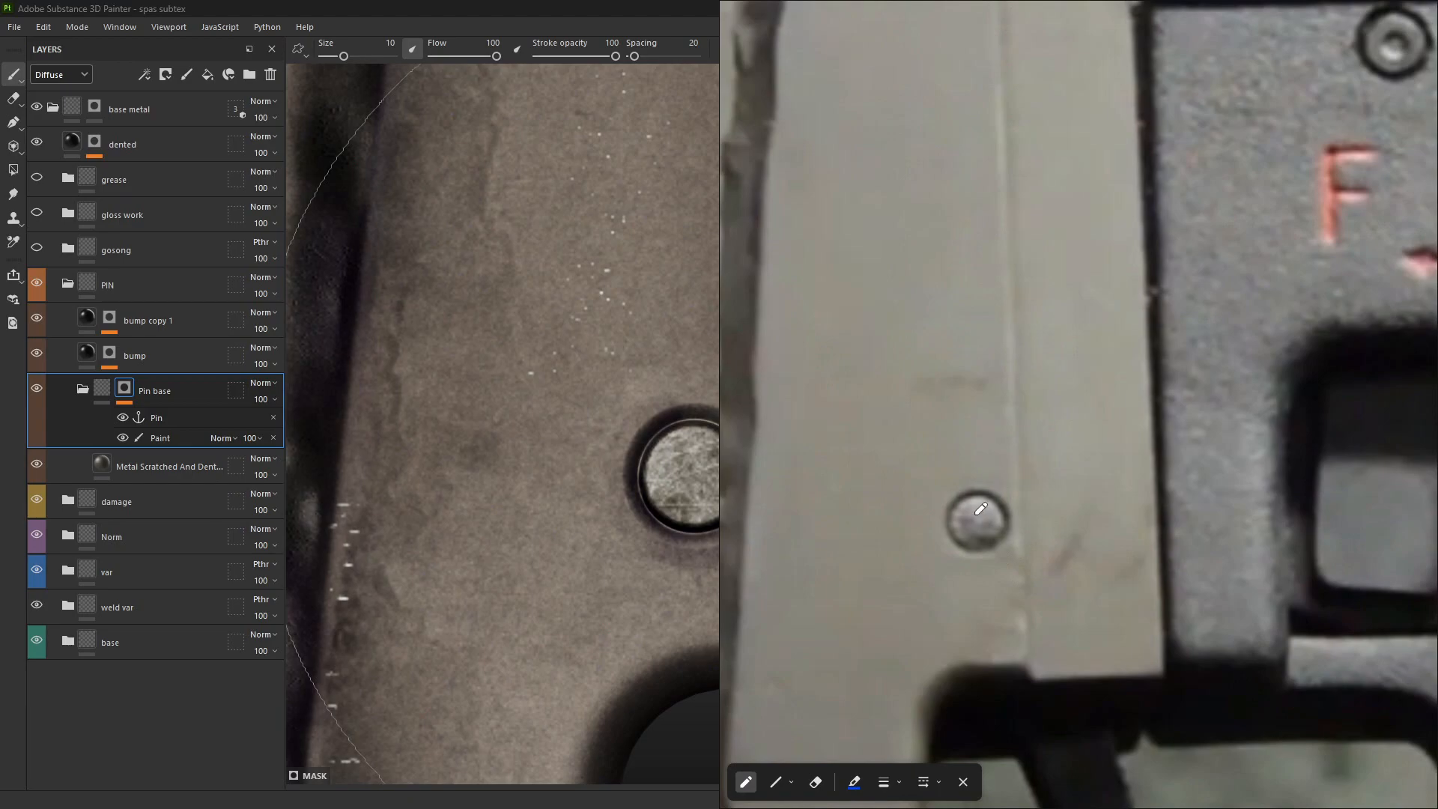
pyautogui.press('Escape')
pyautogui.scroll(-12, 975, 514)
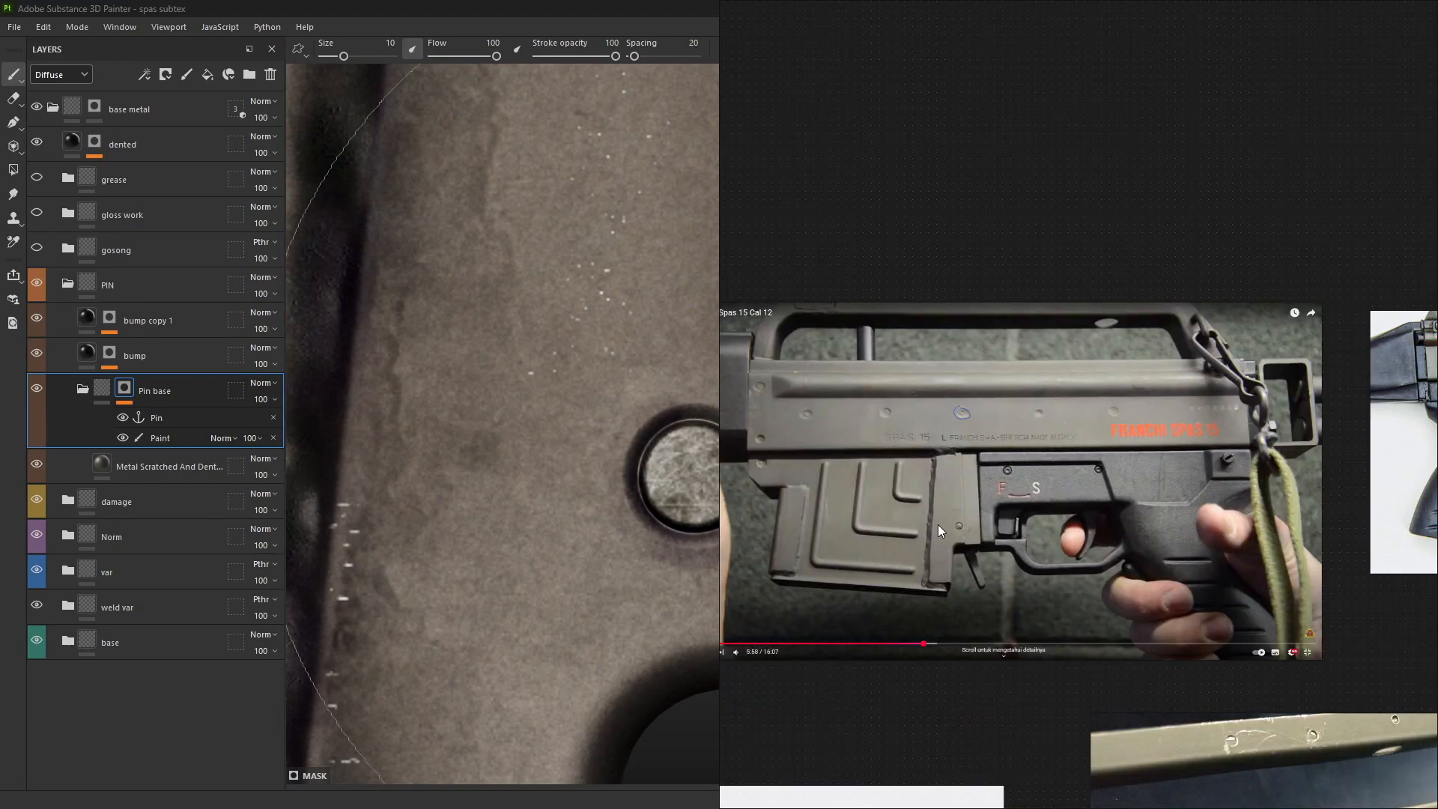
pyautogui.scroll(8, 946, 532)
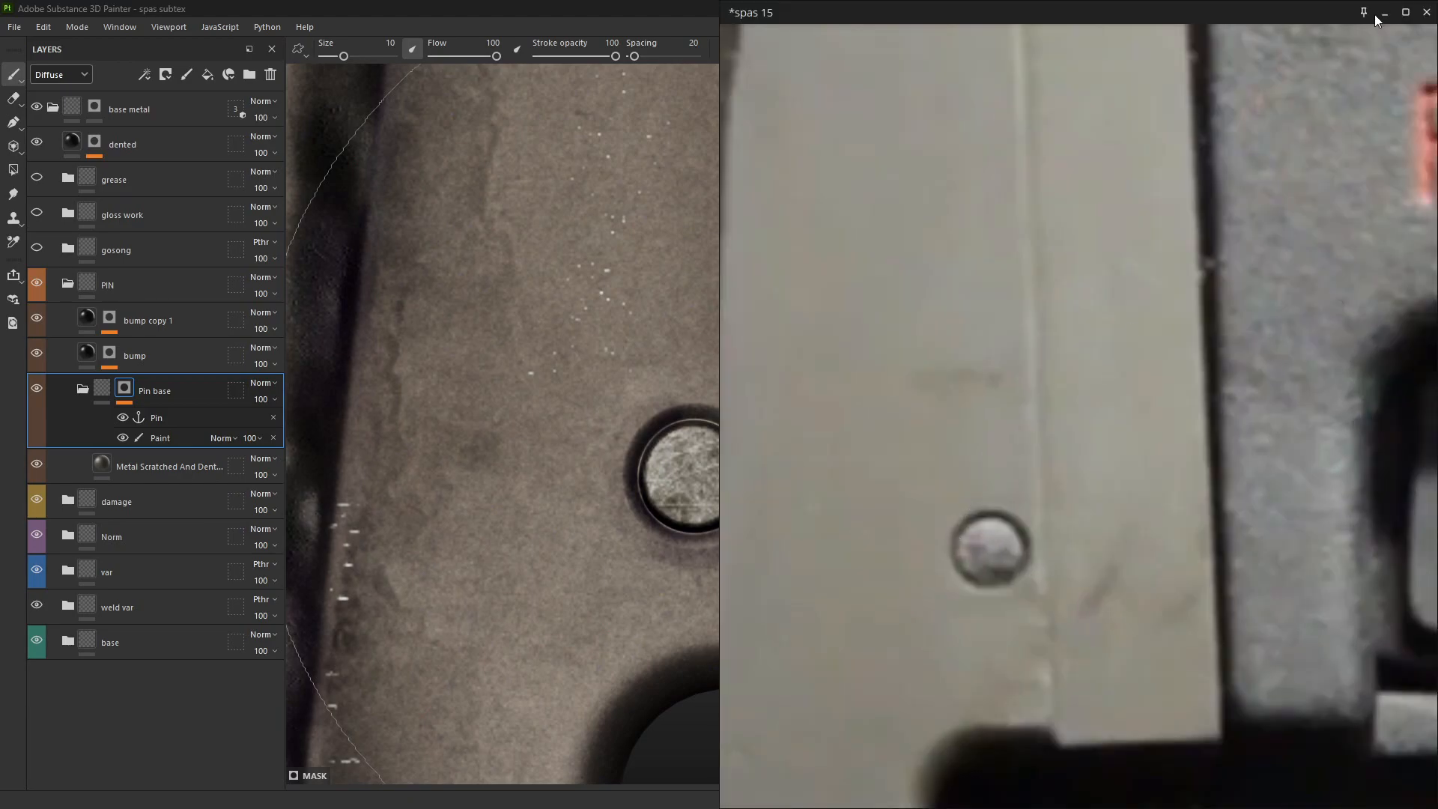
pyautogui.click(1383, 12)
# - View the Metal Scratched And Dented layer's fill settings and inspect its effect on the pin up close
pyautogui.scroll(-3, 929, 509)
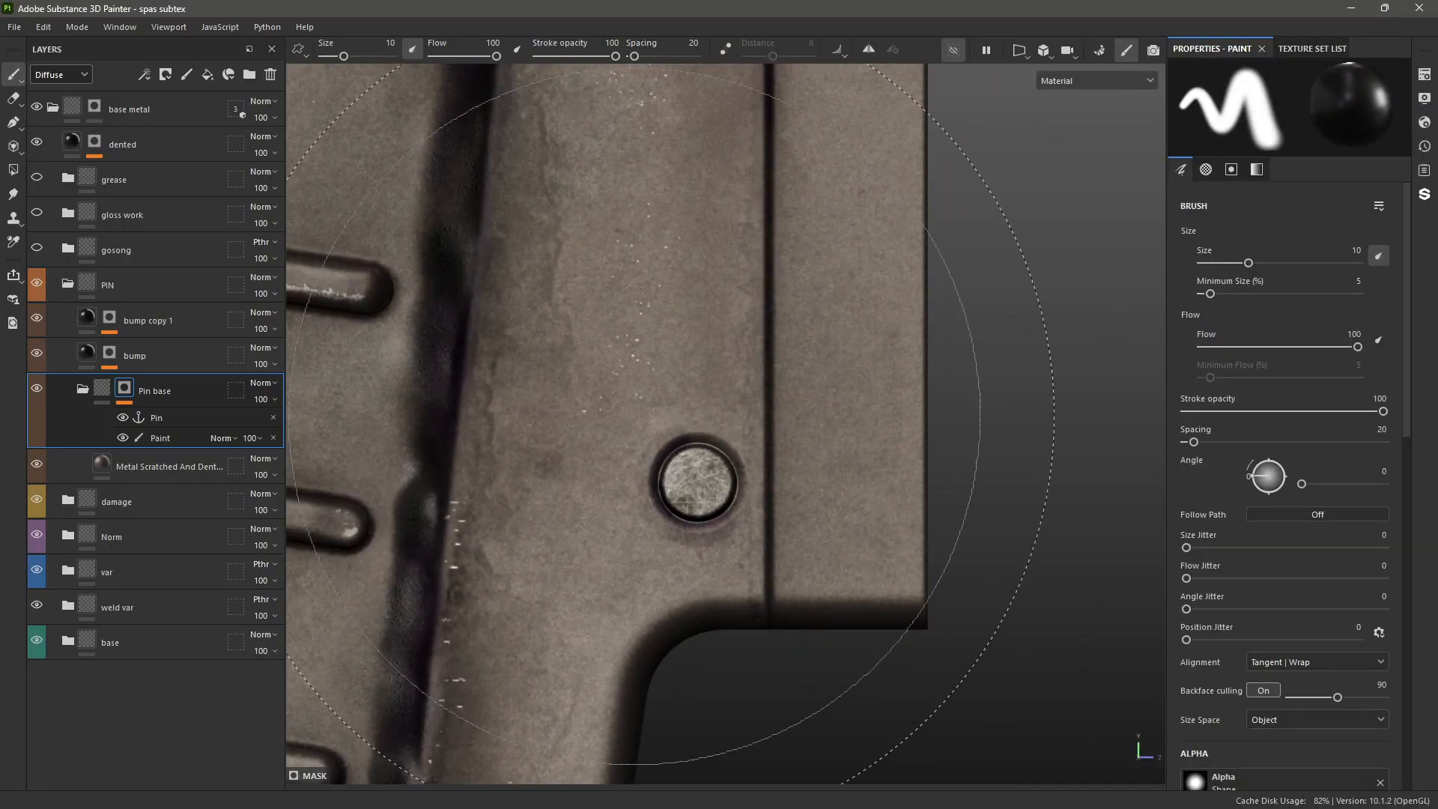
pyautogui.click(146, 466)
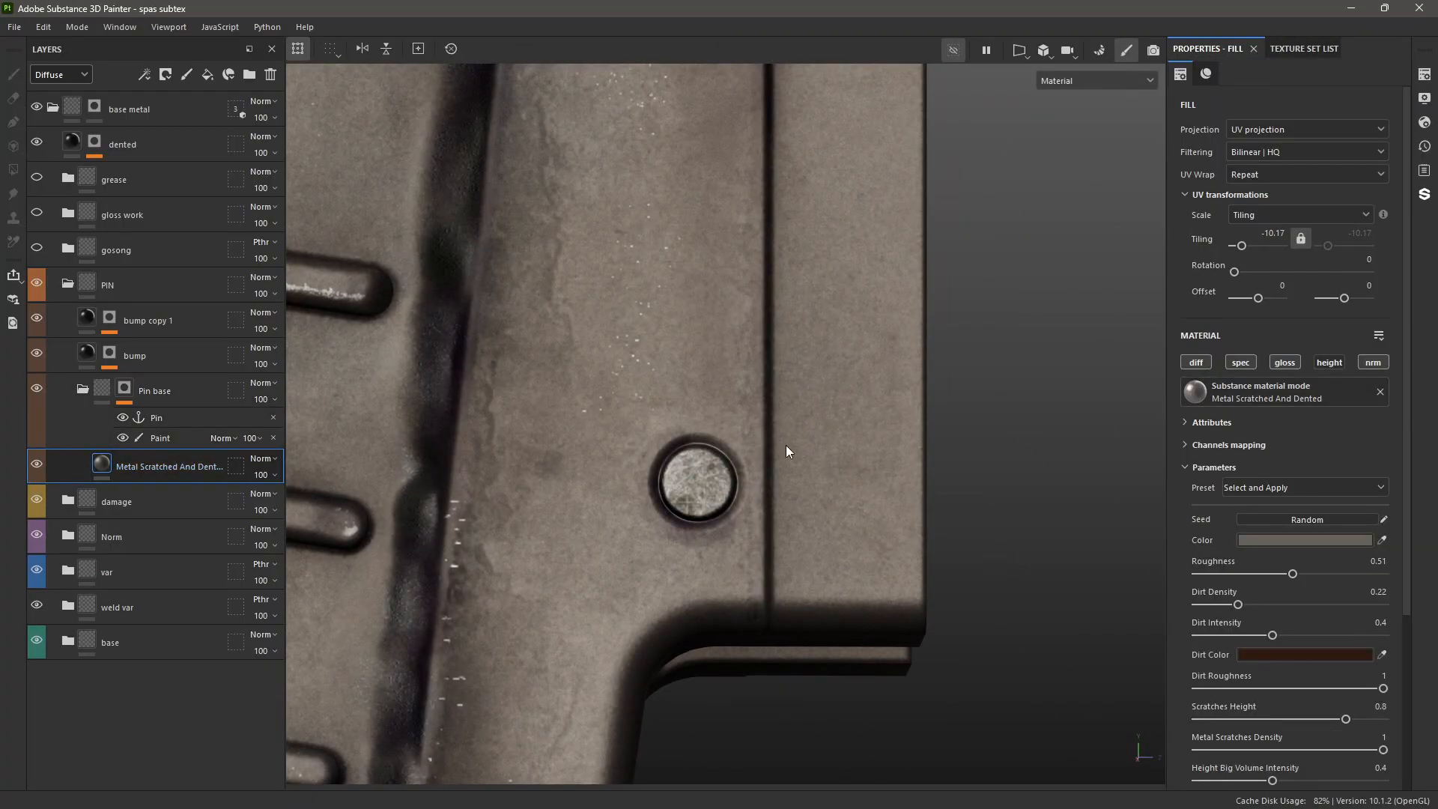
pyautogui.scroll(4, 659, 479)
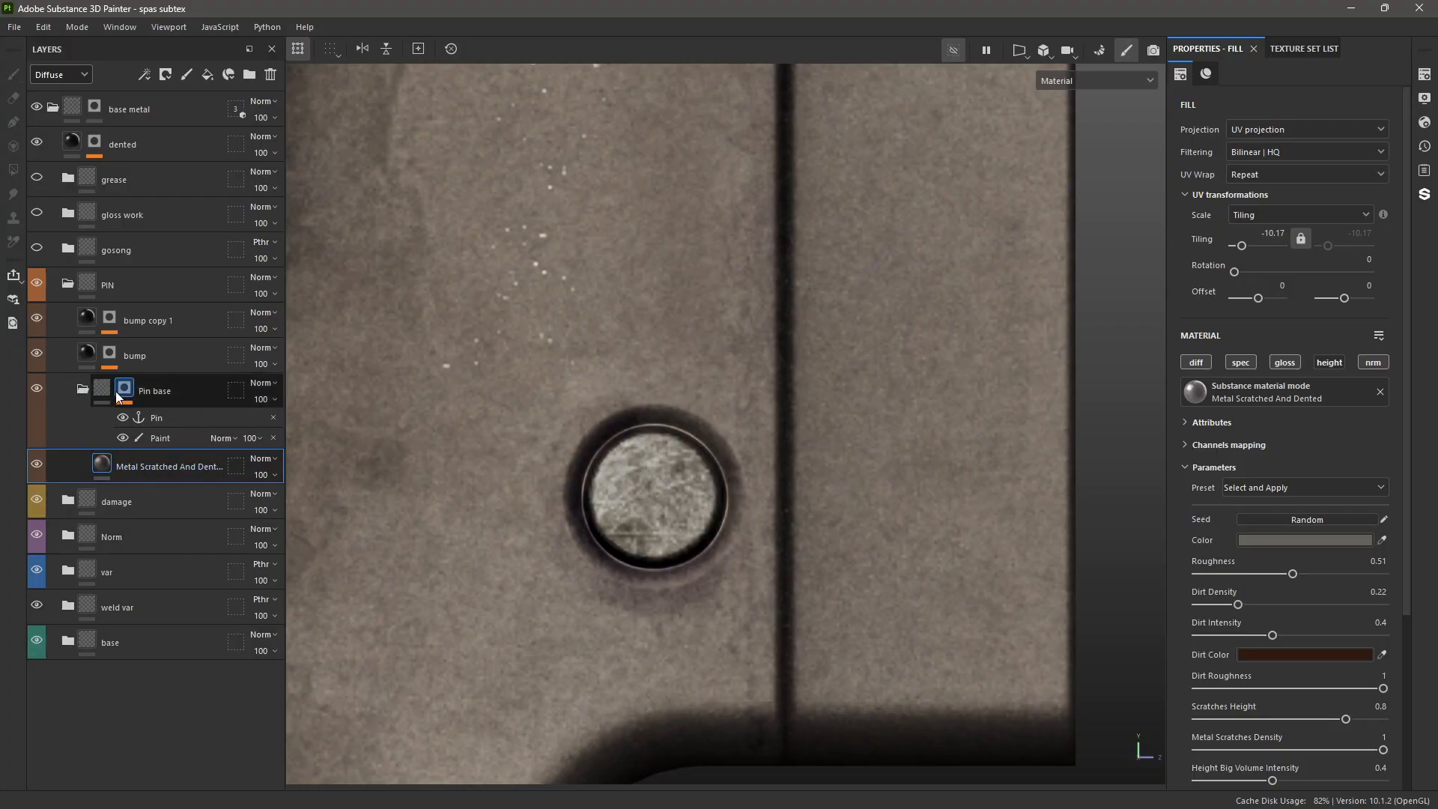
pyautogui.moveTo(620, 464)
pyautogui.keyDown('alt'); pyautogui.mouseDown(button='right')
pyautogui.moveTo(647, 491)
pyautogui.moveTo(614, 460)
pyautogui.mouseUp(button='right'); pyautogui.keyUp('alt')
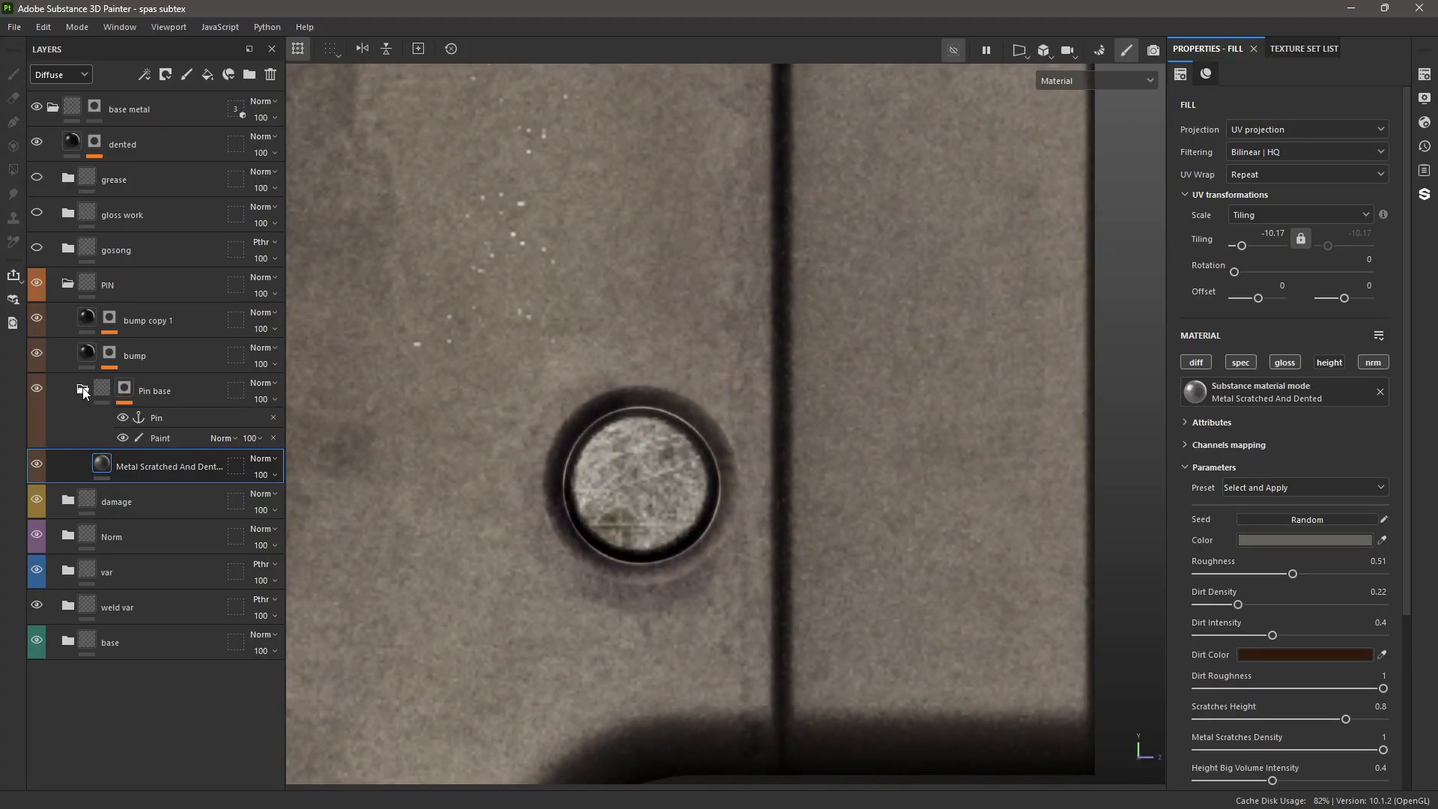
pyautogui.scroll(-5, 660, 505)
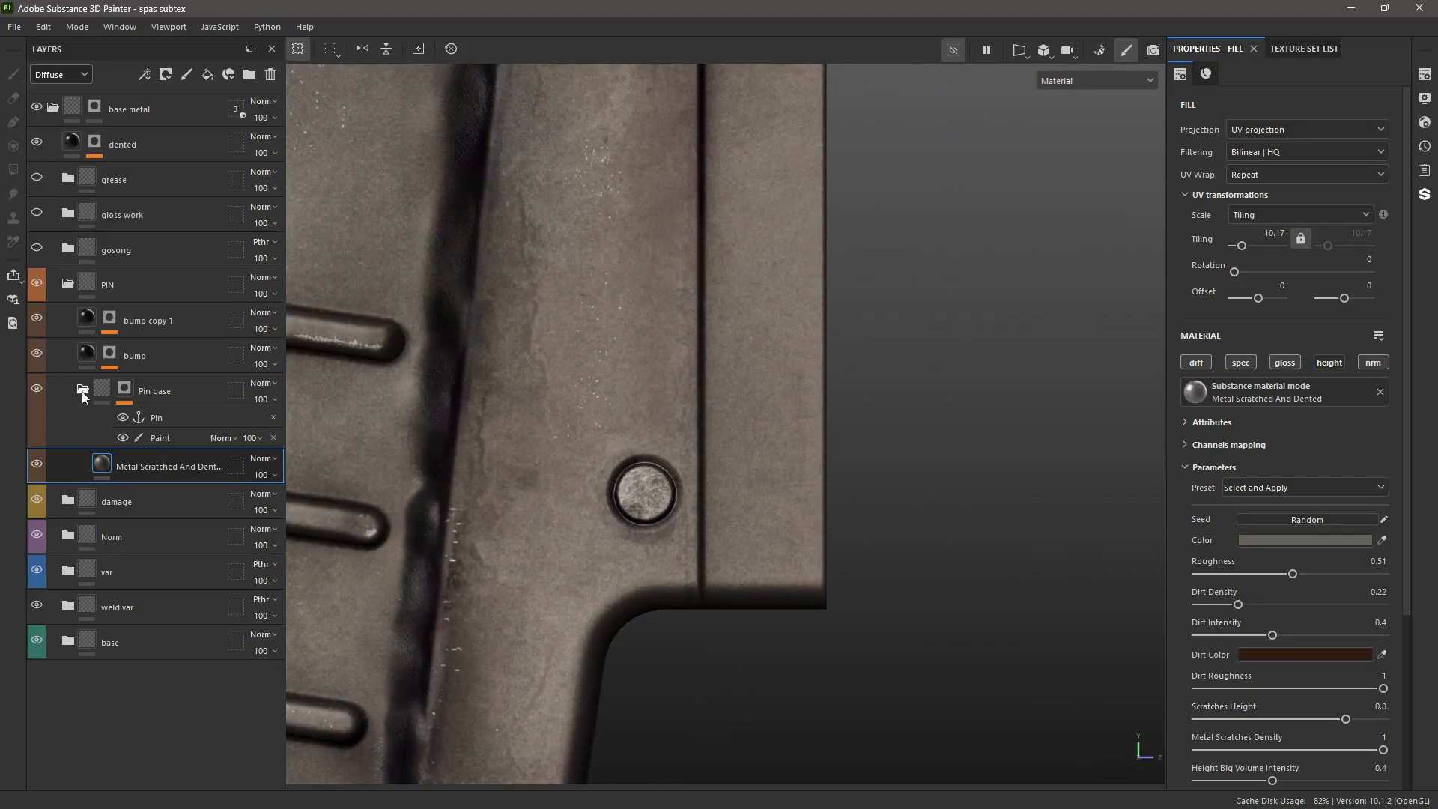
# - Collapse the Pin base folder and view the mask and height properties of the PIN folder's bump layer
pyautogui.click(82, 391)
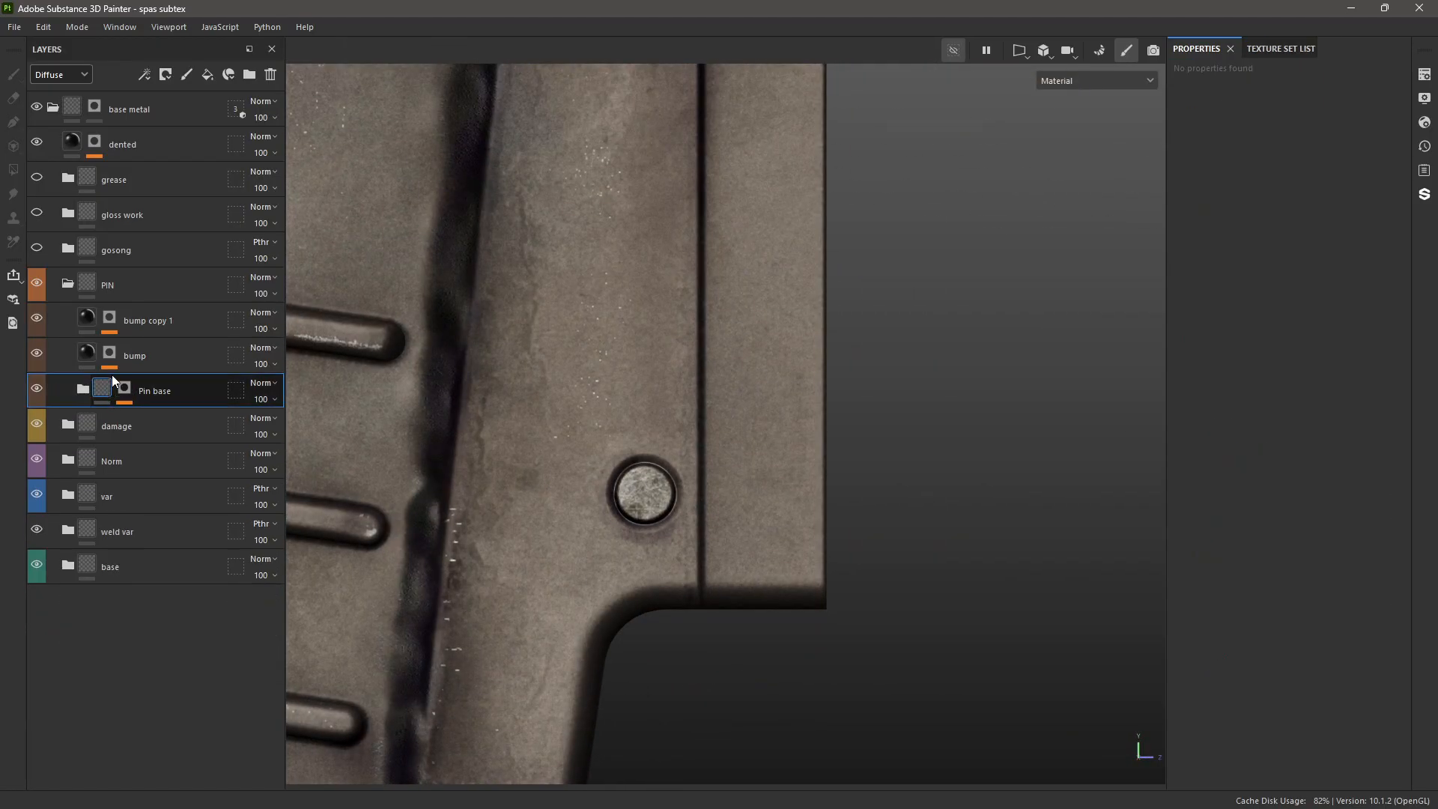
pyautogui.click(123, 357)
pyautogui.keyDown('alt'); pyautogui.click(110, 353); pyautogui.keyUp('alt')
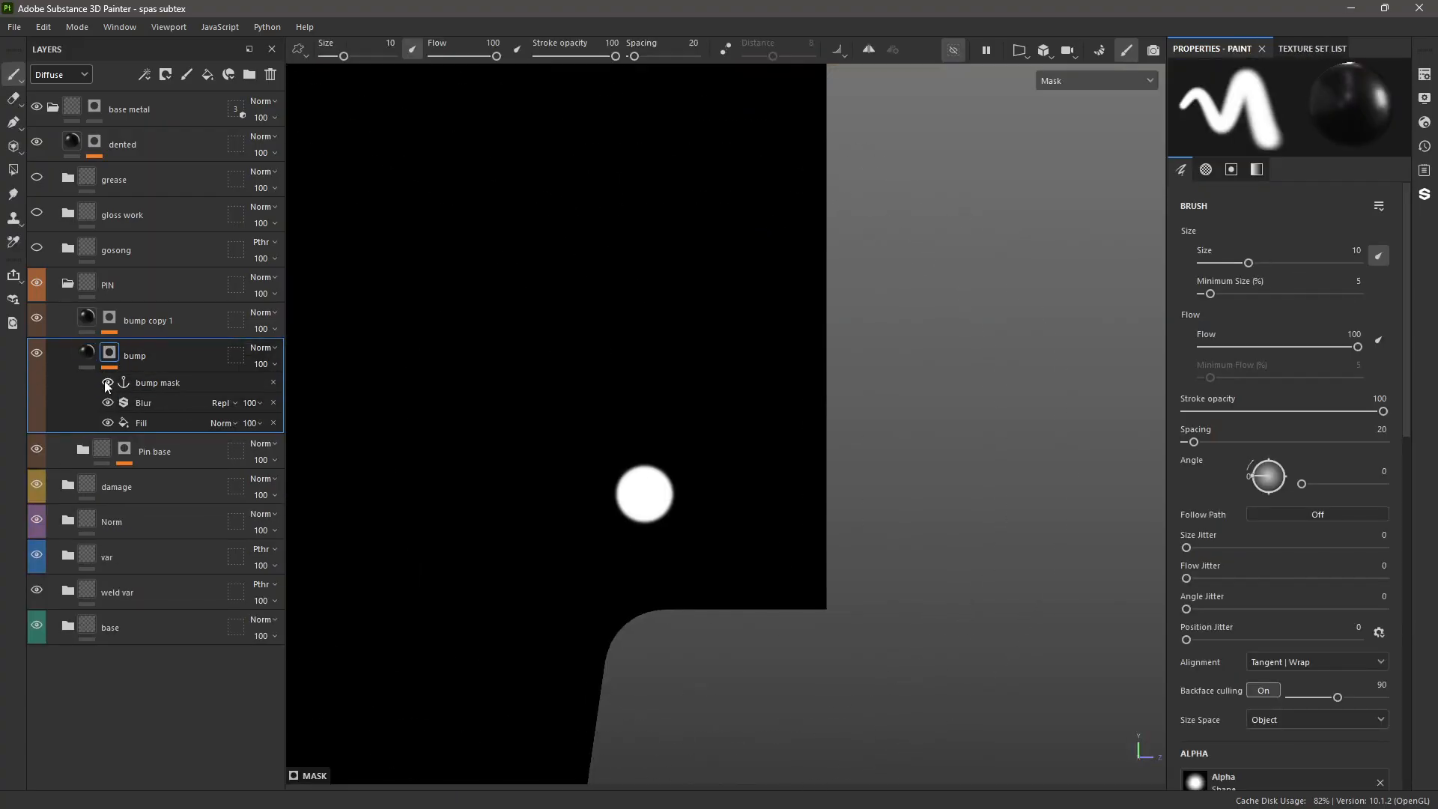
pyautogui.click(83, 357)
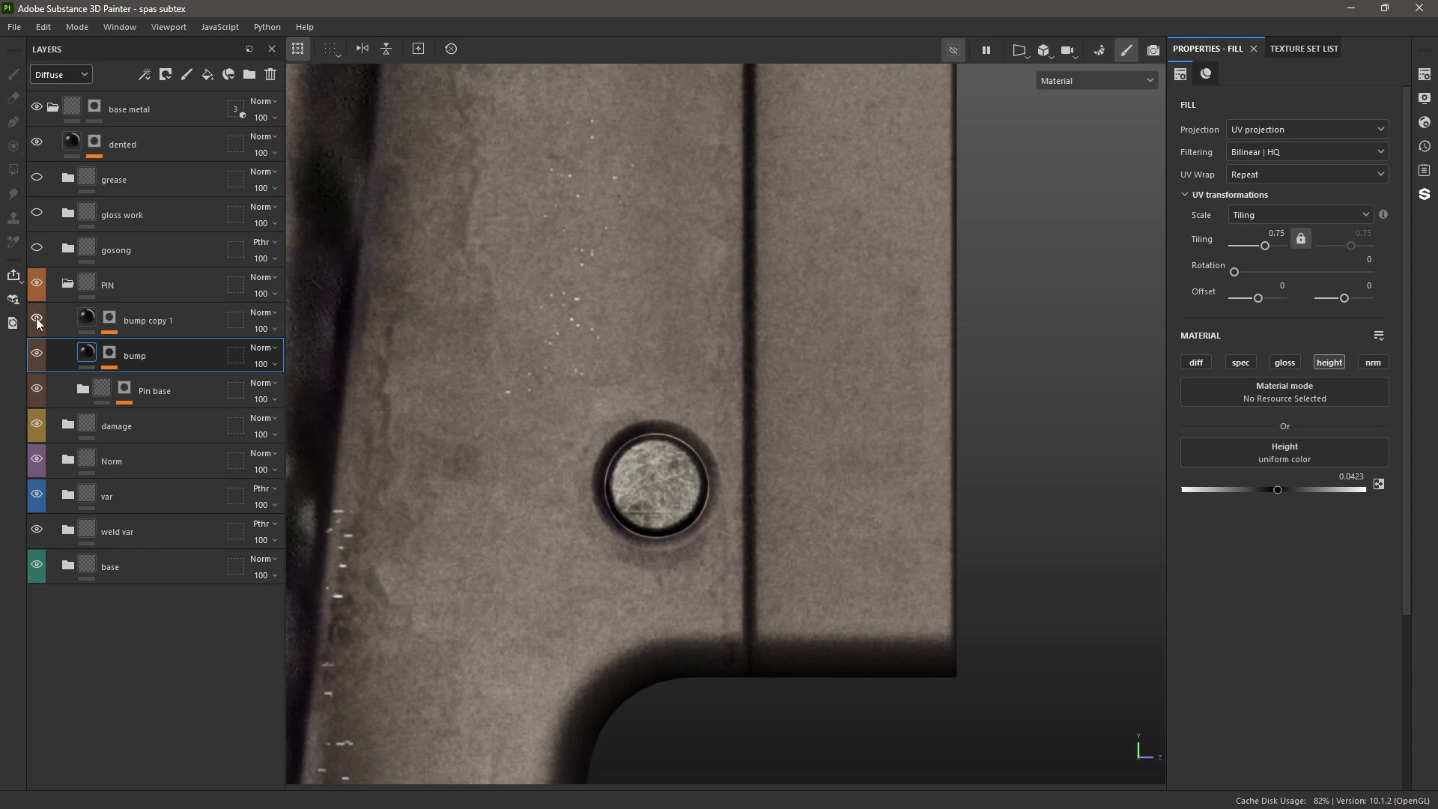
# - Toggle the bump copy 1 layer off and on to compare the recess around the pin
pyautogui.click(38, 321)
pyautogui.click(38, 320)
pyautogui.click(37, 320)
pyautogui.click(37, 321)
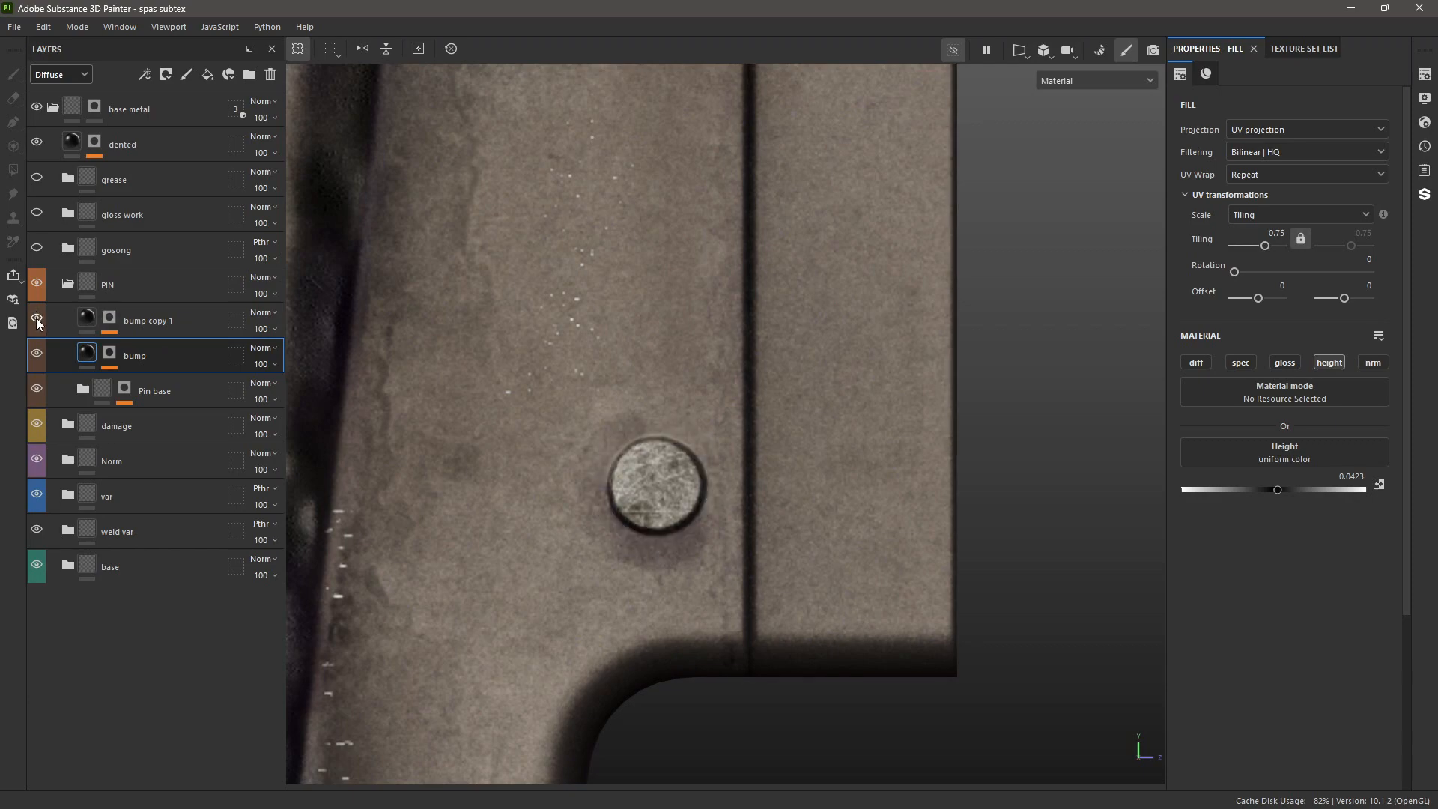
# - Collapse the PIN folder, then show and expand the gosong folder with the magazine area in view
pyautogui.click(67, 285)
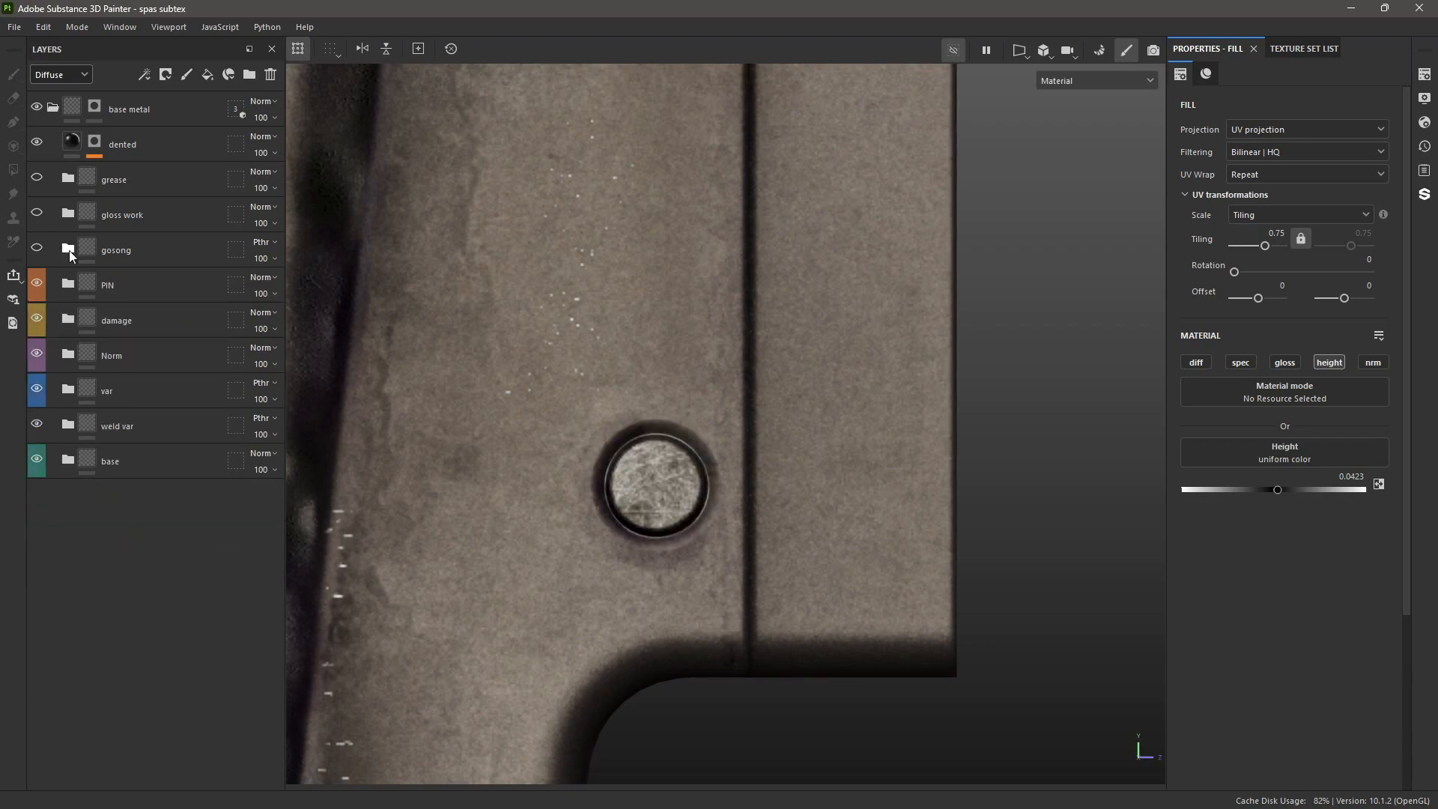
pyautogui.click(67, 249)
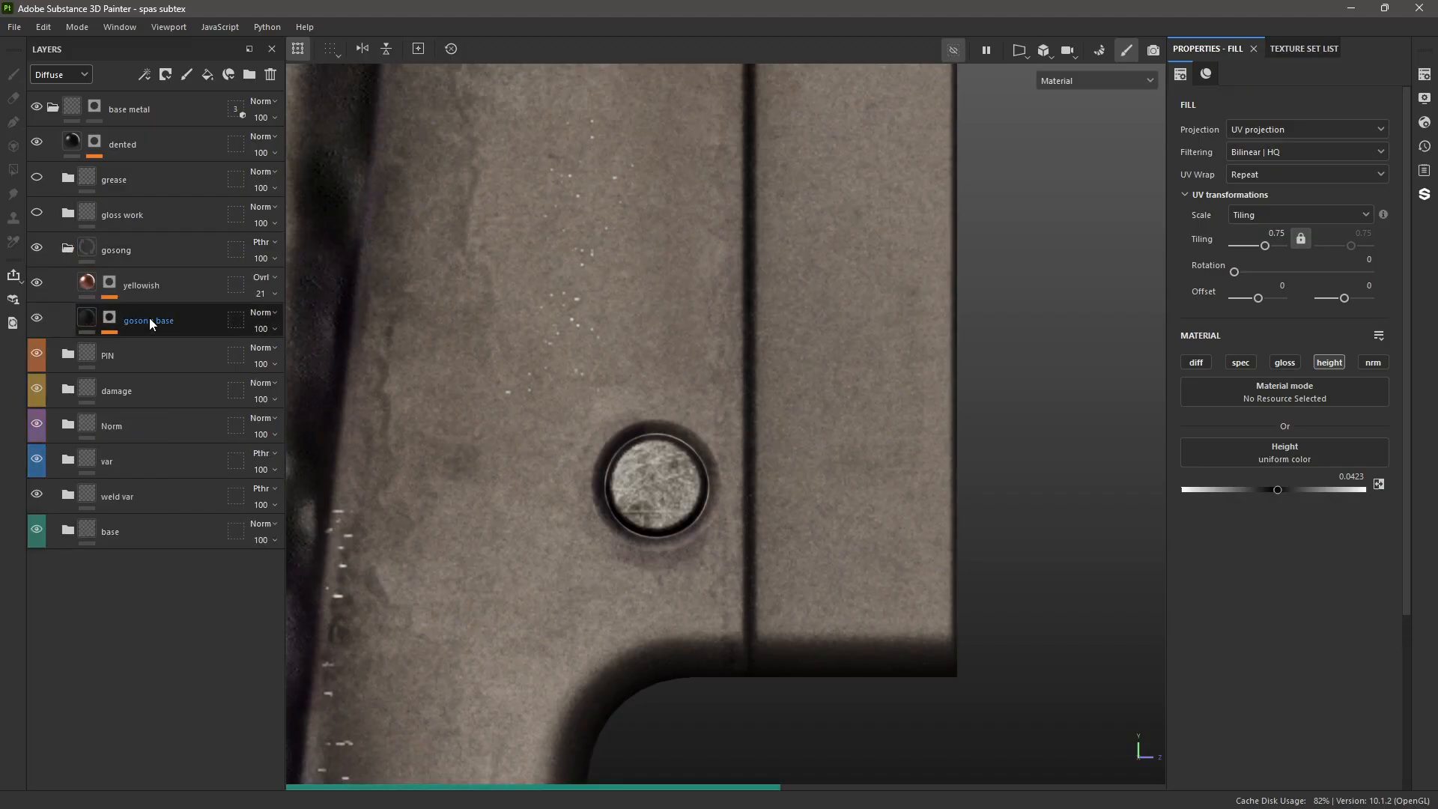
pyautogui.keyDown('alt'); pyautogui.moveTo(757, 411); pyautogui.dragTo(575, 424, button='right'); pyautogui.keyUp('alt')
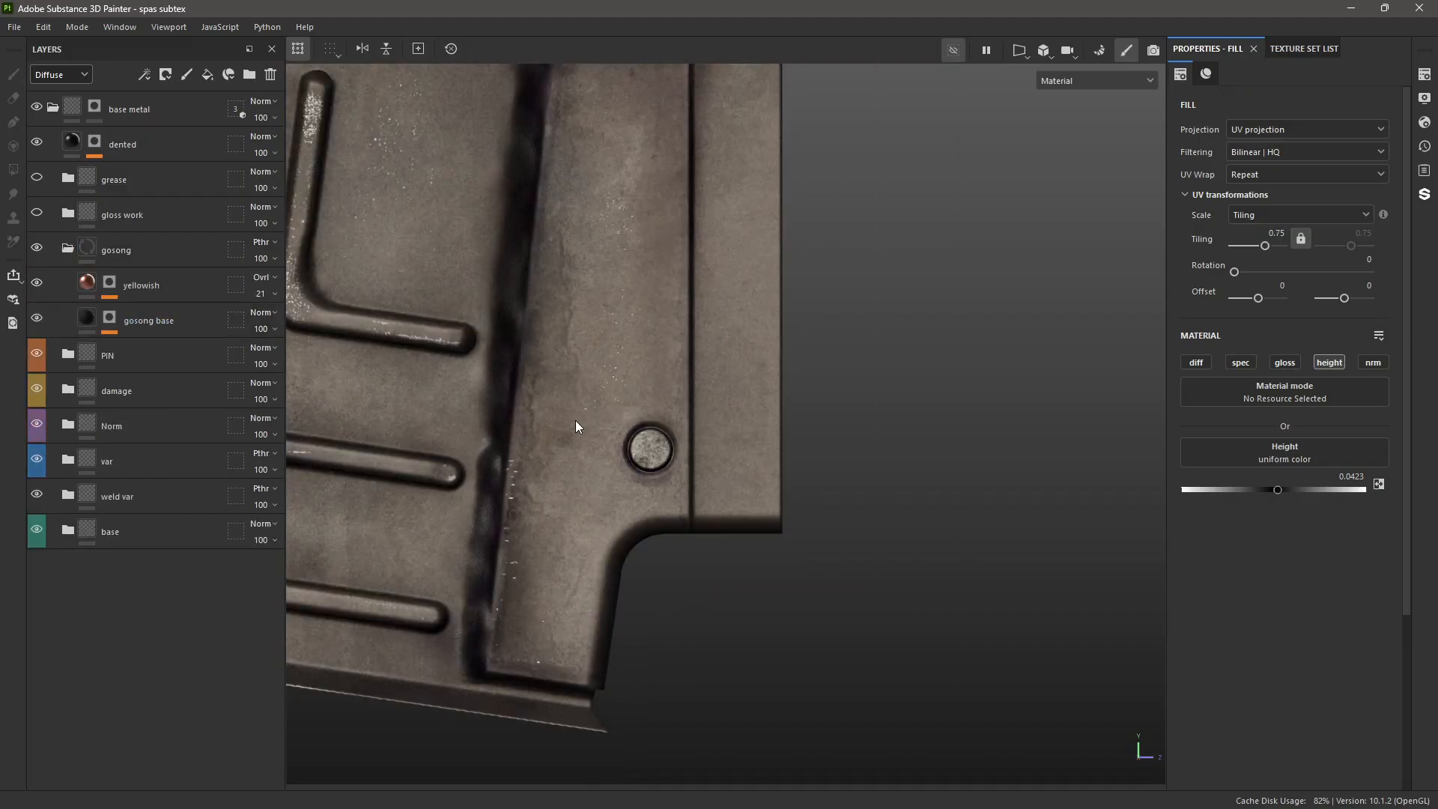
pyautogui.keyDown('alt'); pyautogui.moveTo(575, 424); pyautogui.dragTo(718, 476, button='middle'); pyautogui.keyUp('alt')
# - Display the gosong base mask on the magazine and compare it with the material display from several distances
pyautogui.keyDown('alt'); pyautogui.click(110, 322); pyautogui.keyUp('alt')
pyautogui.keyDown('alt'); pyautogui.moveTo(757, 425); pyautogui.dragTo(713, 434, button='right'); pyautogui.keyUp('alt')
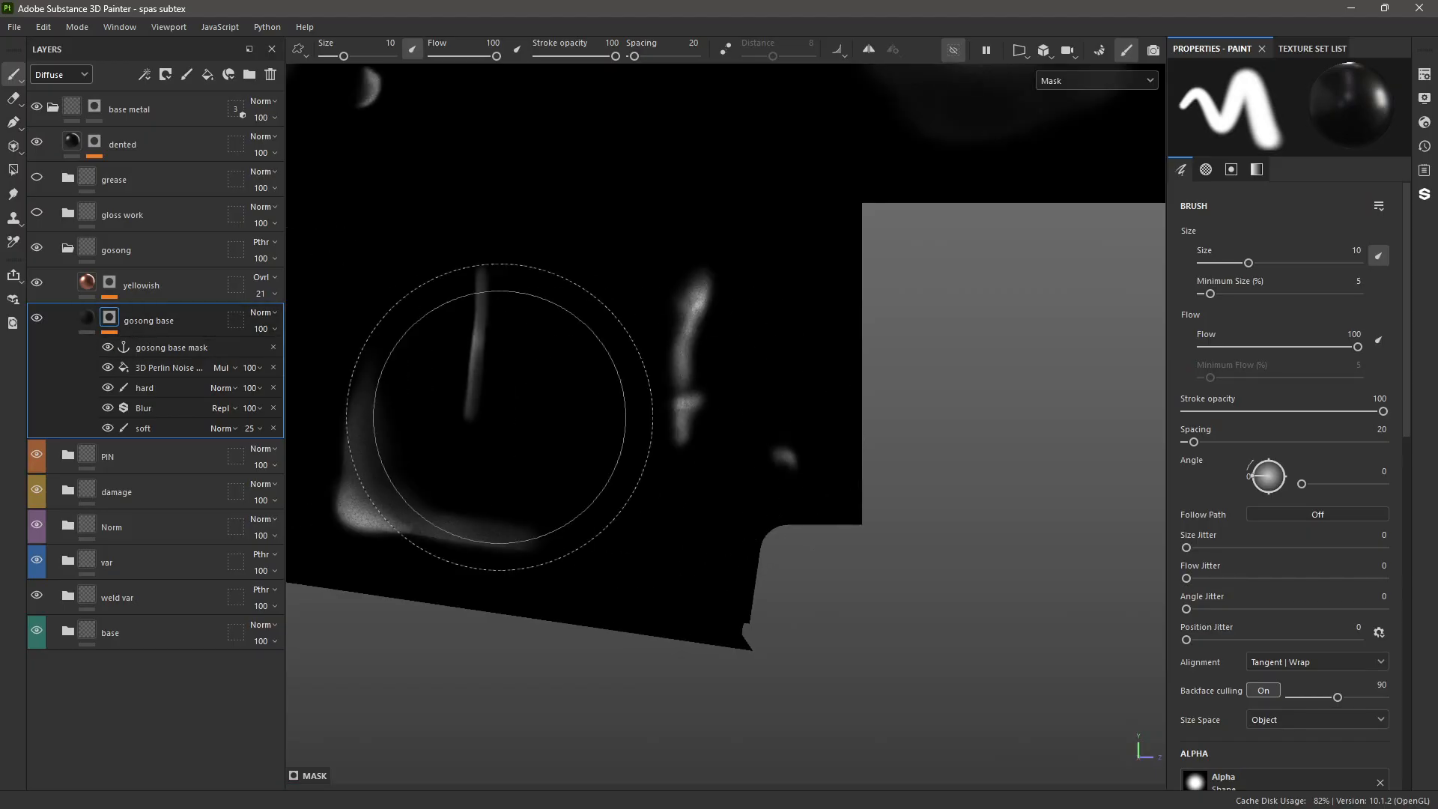
pyautogui.keyDown('alt'); pyautogui.moveTo(456, 427); pyautogui.dragTo(553, 454, button='middle'); pyautogui.keyUp('alt')
pyautogui.moveTo(553, 454)
pyautogui.keyDown('alt'); pyautogui.mouseDown(button='right')
pyautogui.moveTo(568, 453)
pyautogui.moveTo(509, 457)
pyautogui.mouseUp(button='right'); pyautogui.keyUp('alt')
pyautogui.press('m')
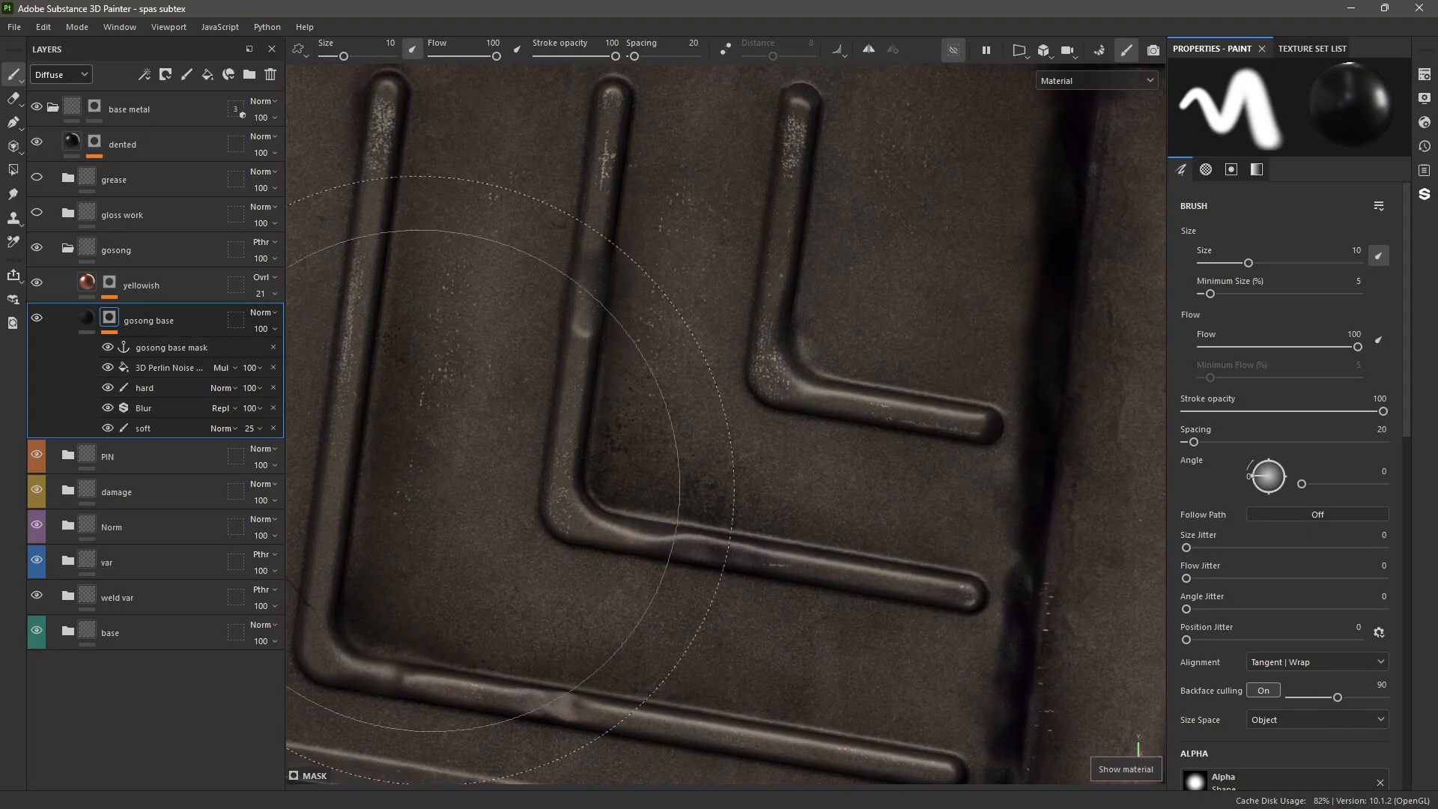
pyautogui.keyDown('alt'); pyautogui.moveTo(679, 471); pyautogui.dragTo(625, 450, button='right'); pyautogui.keyUp('alt')
pyautogui.keyDown('alt'); pyautogui.moveTo(625, 450); pyautogui.dragTo(660, 408); pyautogui.keyUp('alt')
pyautogui.keyDown('alt'); pyautogui.moveTo(659, 408); pyautogui.dragTo(693, 404, button='right'); pyautogui.keyUp('alt')
pyautogui.keyDown('alt'); pyautogui.moveTo(693, 404); pyautogui.dragTo(730, 509, button='middle'); pyautogui.keyUp('alt')
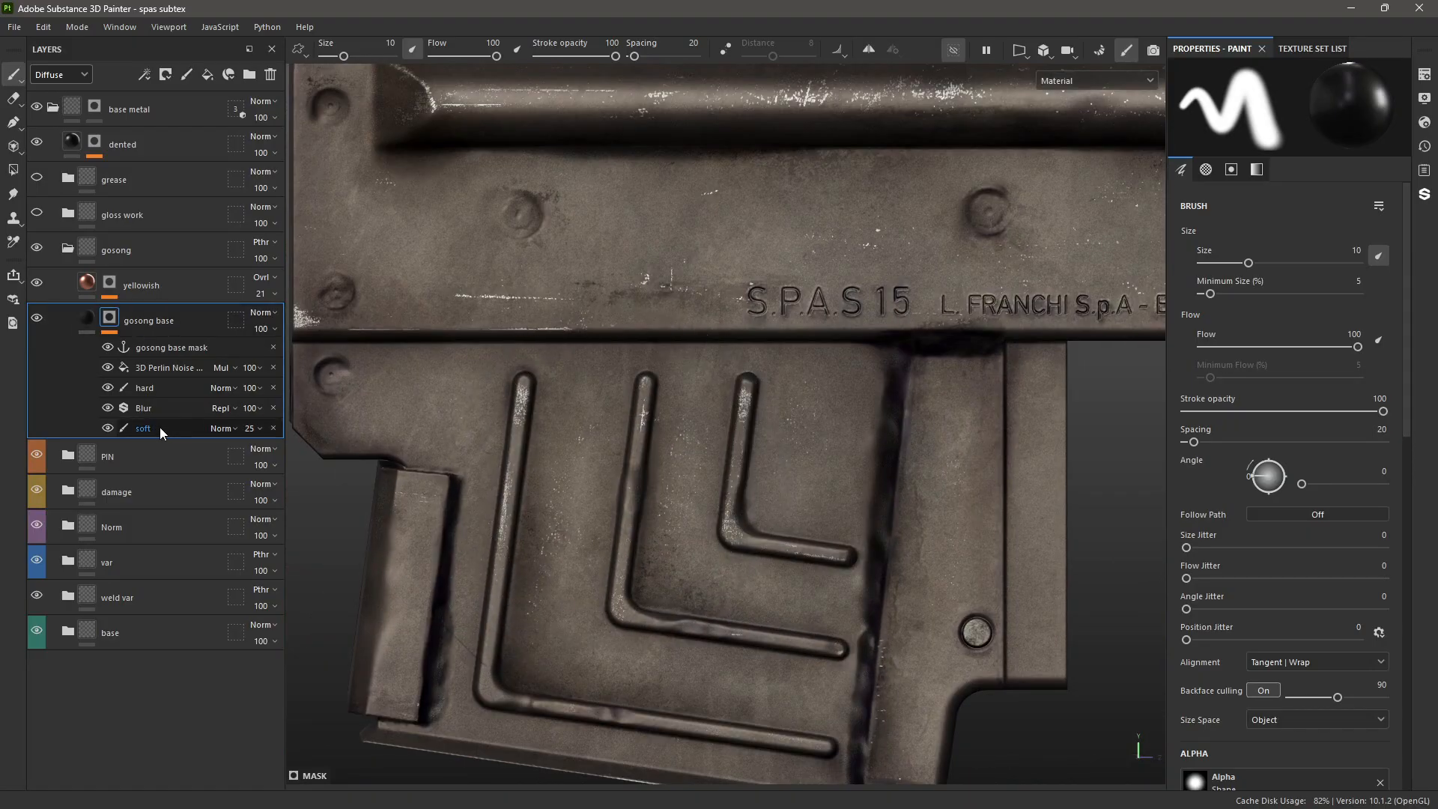
# - Display the yellowish layer's mask and compare it with the material display near the magazine's ribbed lower corner
pyautogui.click(92, 313)
pyautogui.click(110, 282)
pyautogui.click(139, 351)
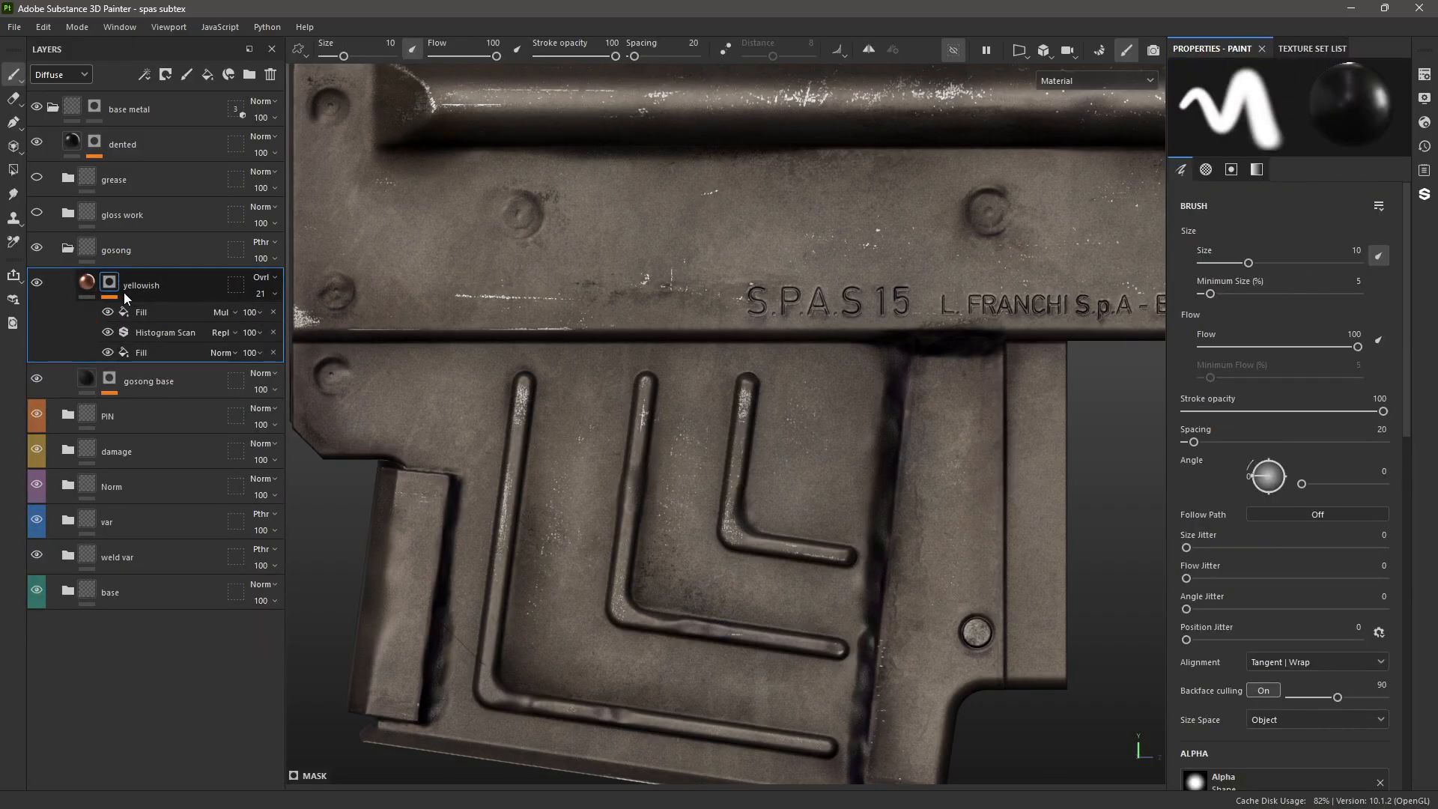
pyautogui.keyDown('alt'); pyautogui.click(110, 282); pyautogui.keyUp('alt')
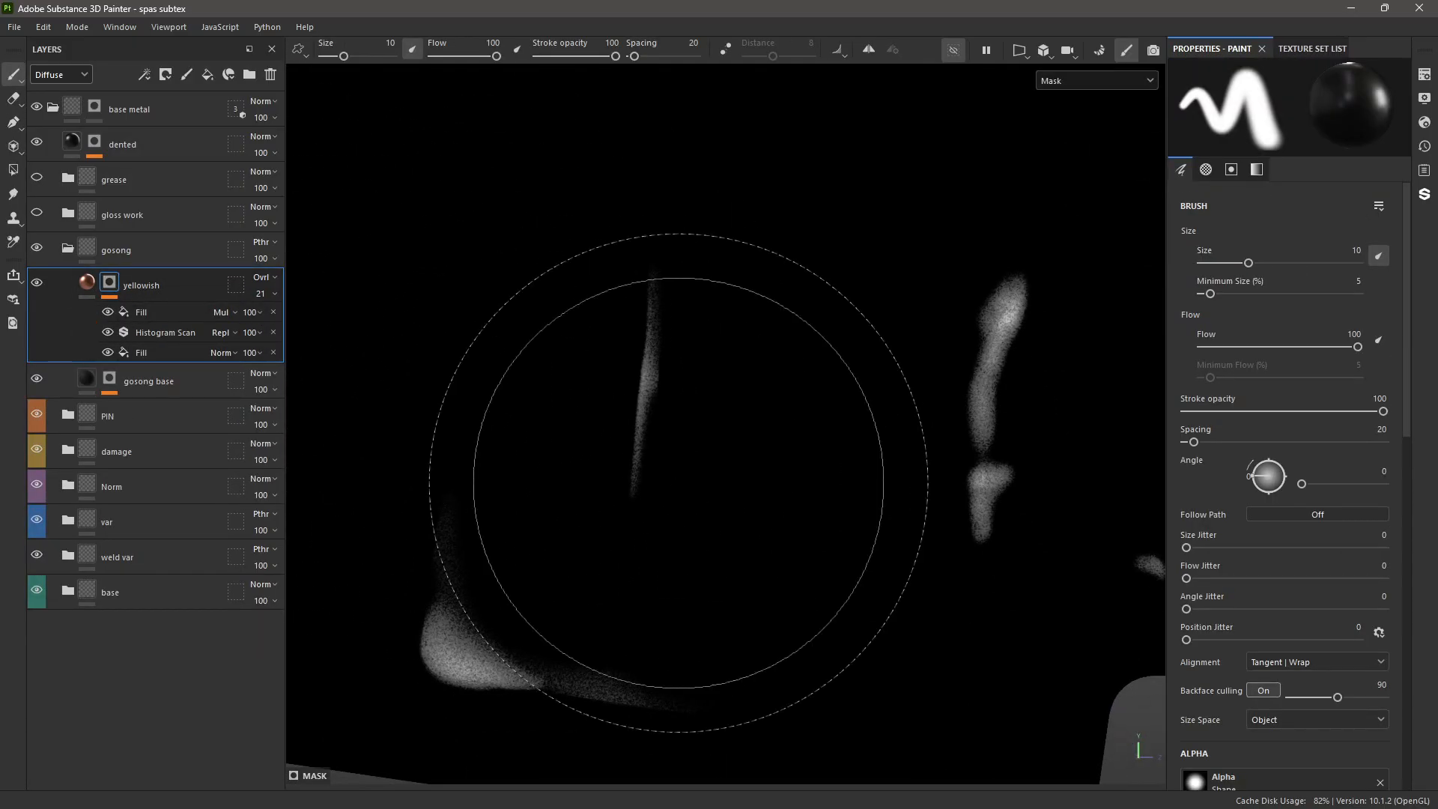
pyautogui.press('m')
pyautogui.scroll(3, 550, 540)
pyautogui.keyDown('alt'); pyautogui.moveTo(550, 535); pyautogui.dragTo(487, 517); pyautogui.keyUp('alt')
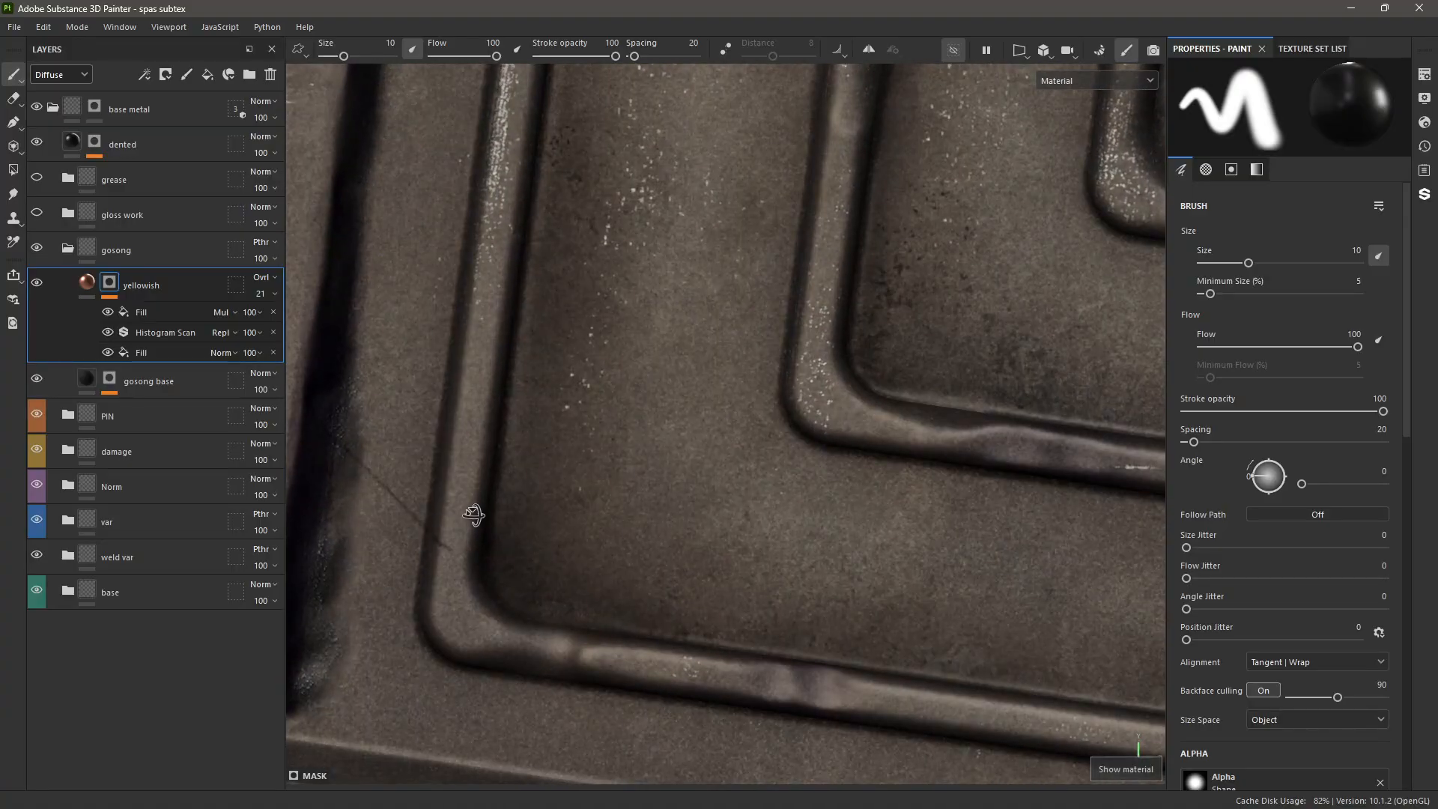
# - View the yellowish layer's diffuse and specular fill colours and its mask's Fill and Histogram Scan effects
pyautogui.click(86, 282)
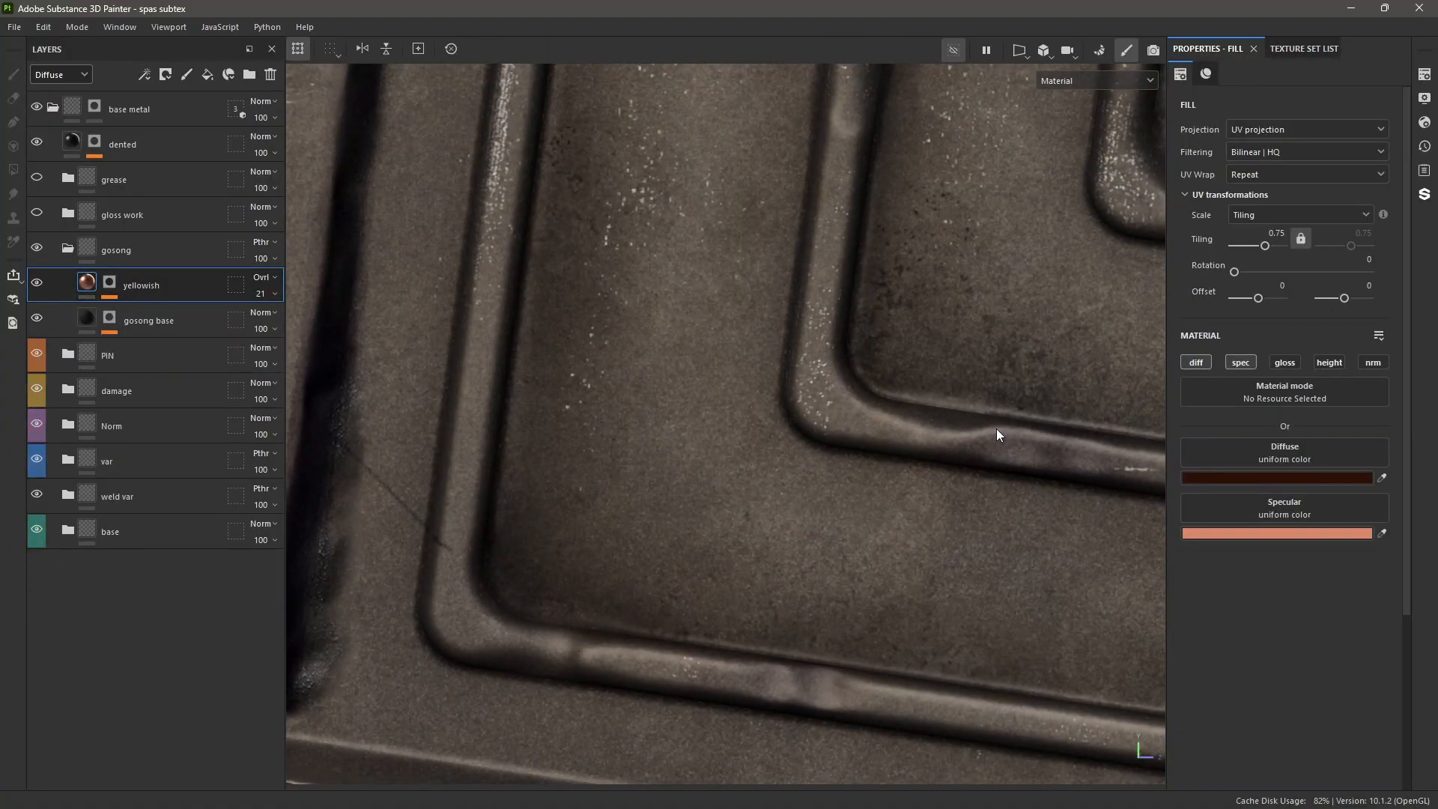
pyautogui.moveTo(813, 529)
pyautogui.keyDown('alt'); pyautogui.mouseDown()
pyautogui.moveTo(621, 536)
pyautogui.moveTo(553, 476)
pyautogui.moveTo(529, 411)
pyautogui.moveTo(469, 469)
pyautogui.moveTo(516, 450)
pyautogui.mouseUp(); pyautogui.keyUp('alt')
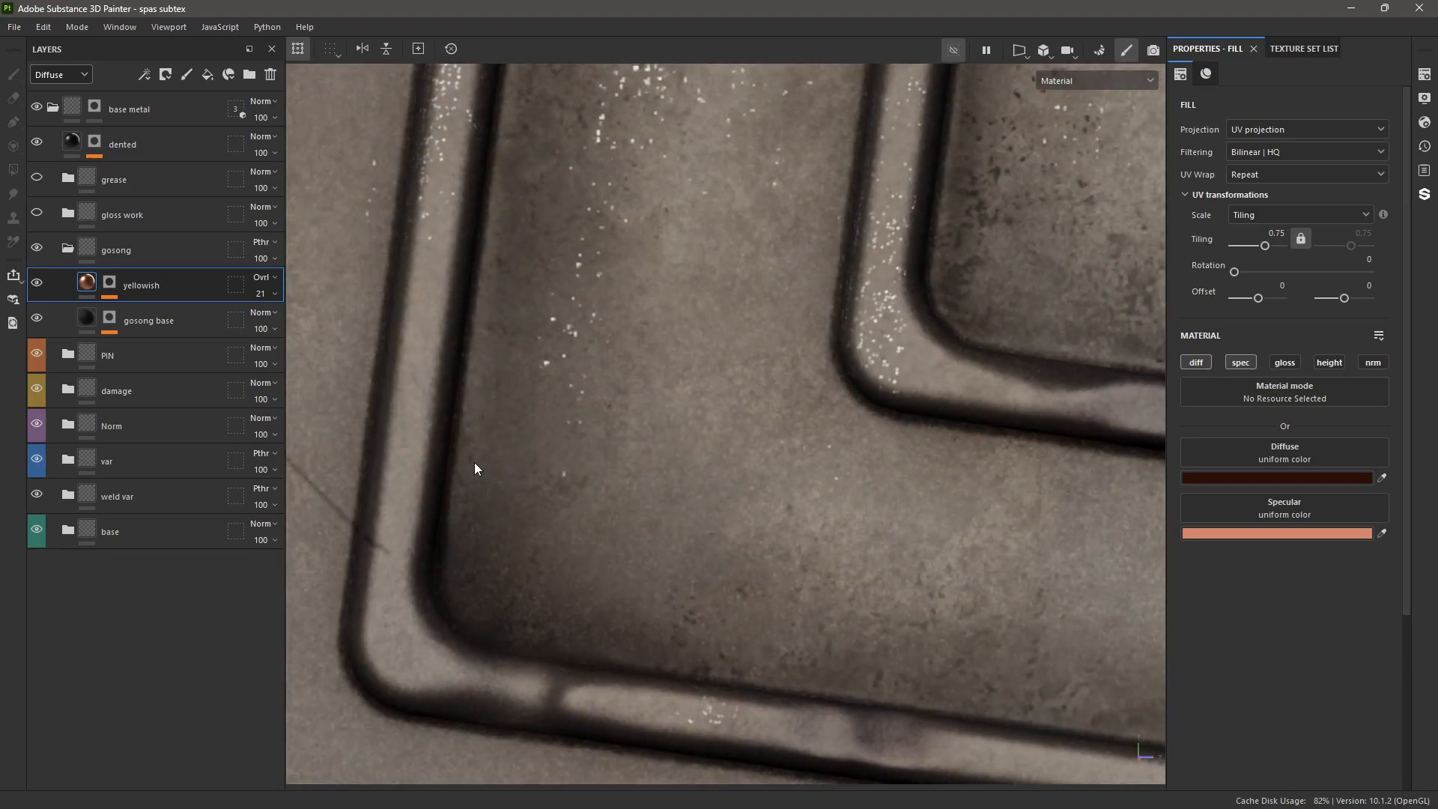
pyautogui.click(111, 282)
pyautogui.click(139, 351)
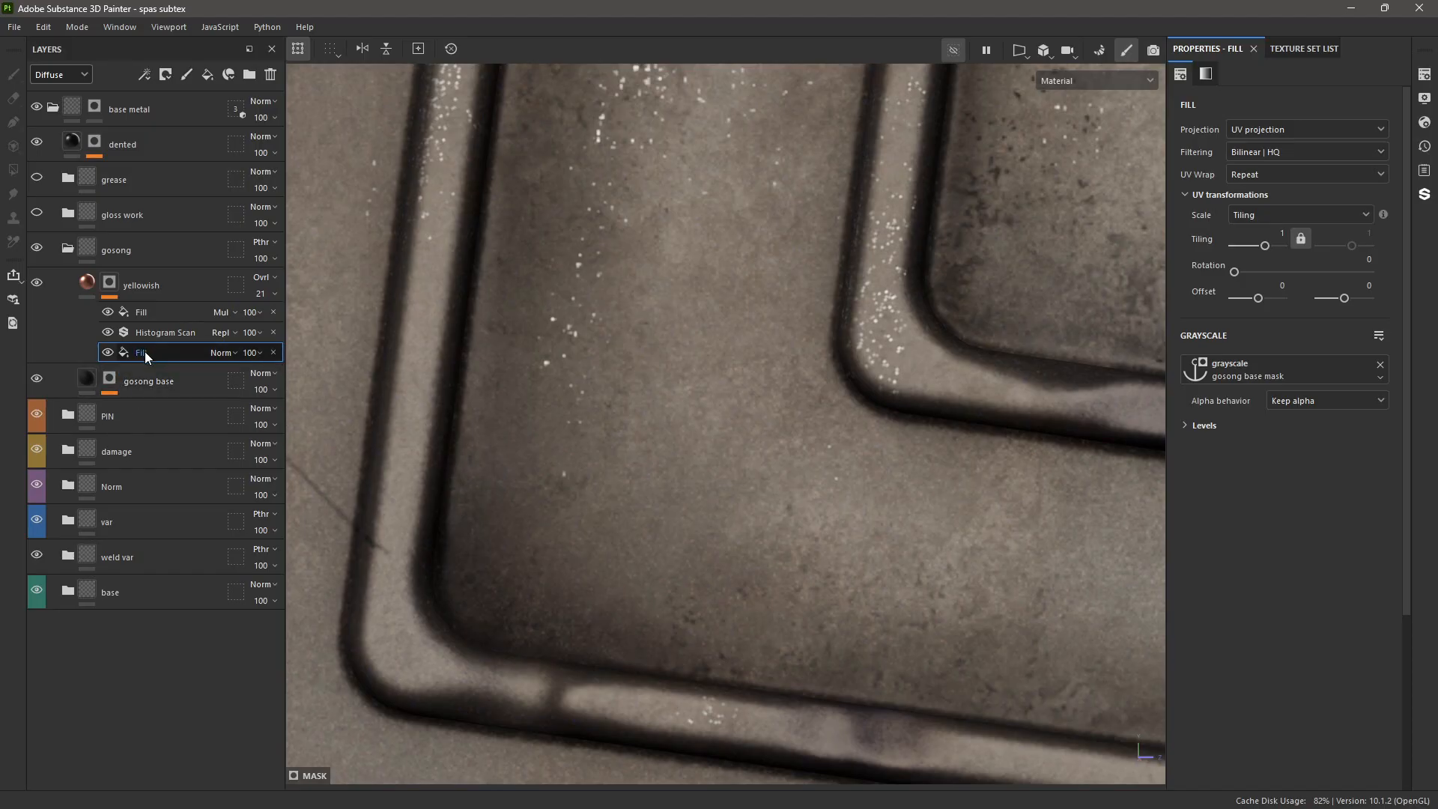
pyautogui.click(150, 327)
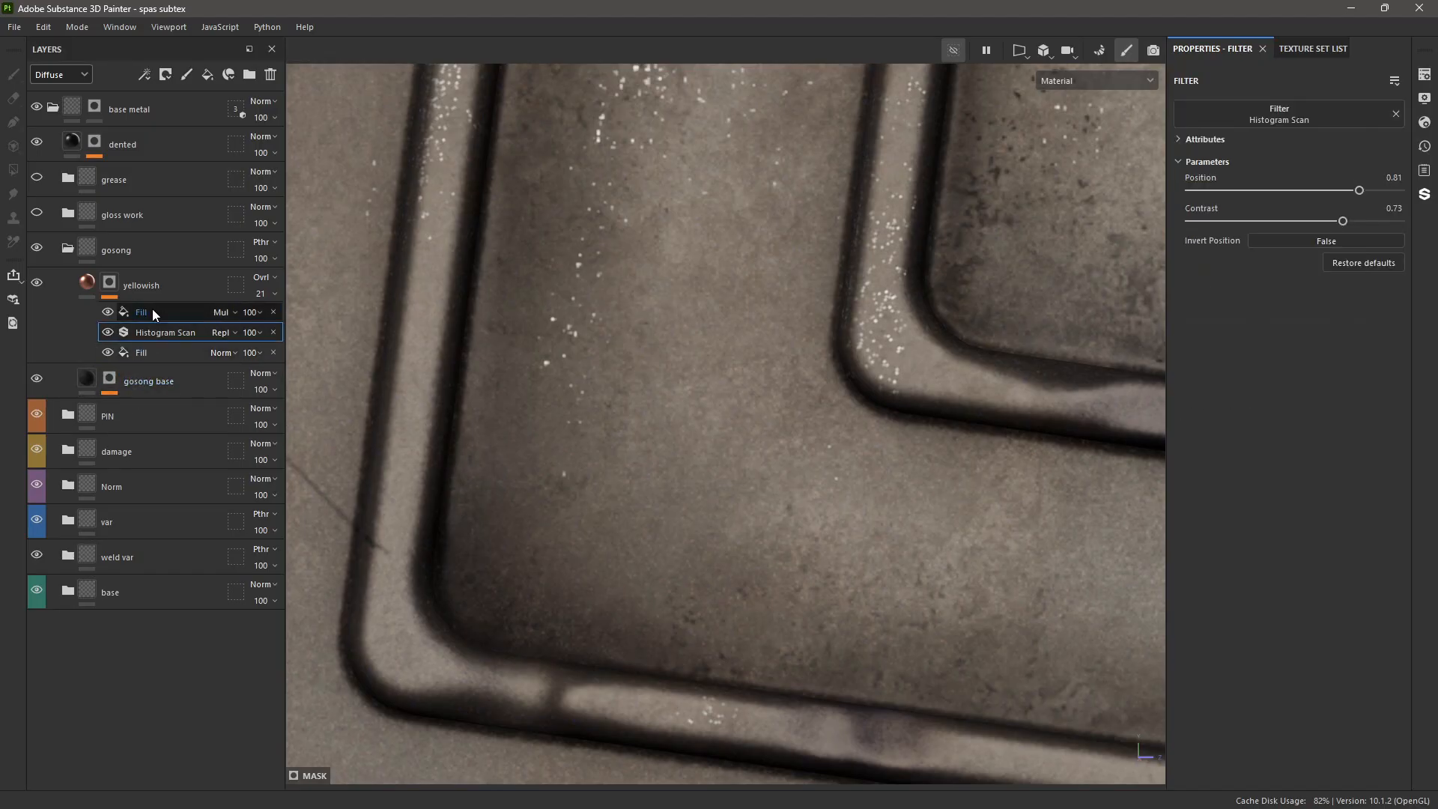
pyautogui.click(87, 282)
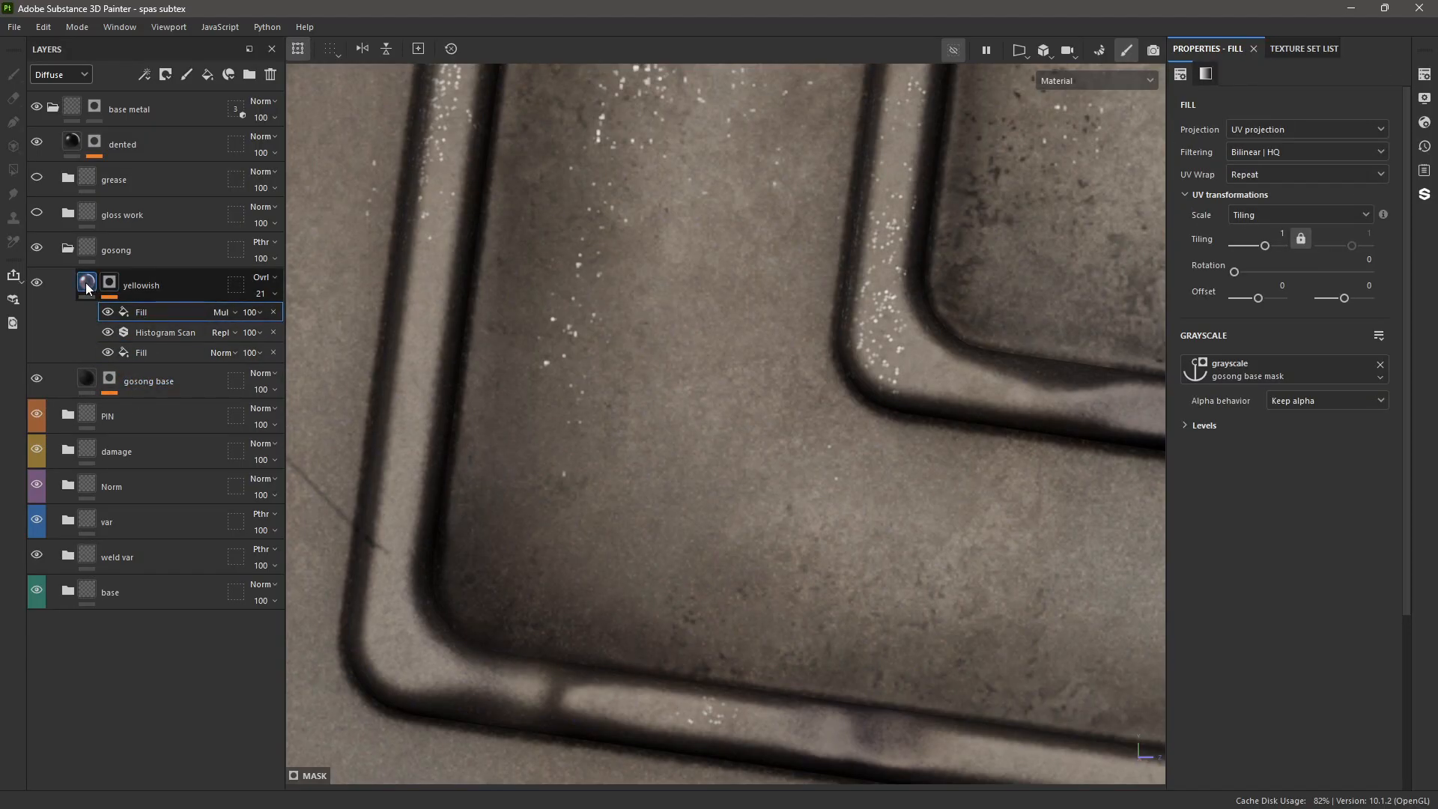
# - Collapse the gosong folder, show and expand the gloss work folder, and select its gloss layer
pyautogui.click(63, 248)
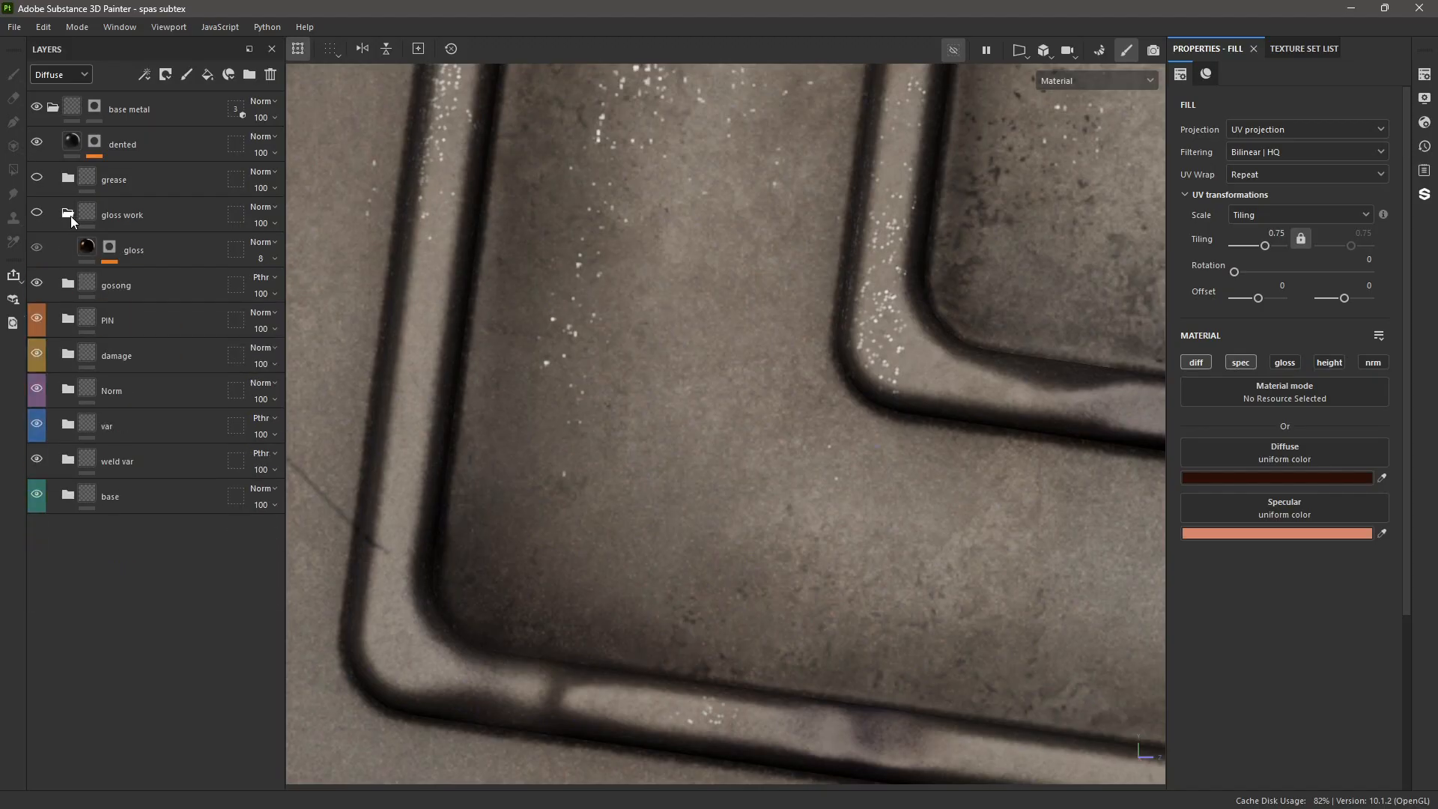
pyautogui.click(36, 213)
pyautogui.click(67, 215)
pyautogui.click(113, 251)
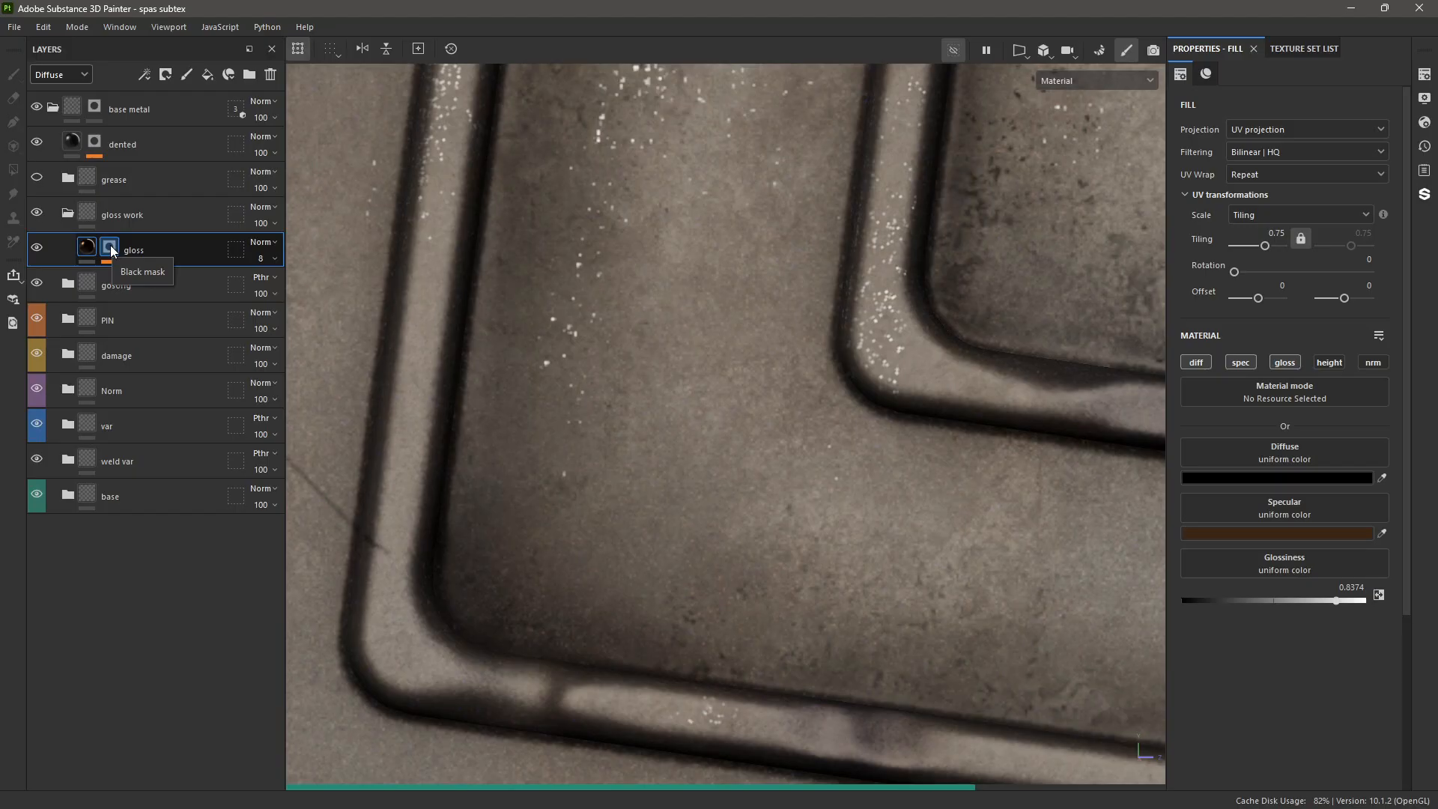
# - Display the gloss layer's mask across the magazine and receiver, then view the layer's fill properties
pyautogui.scroll(-6, 713, 466)
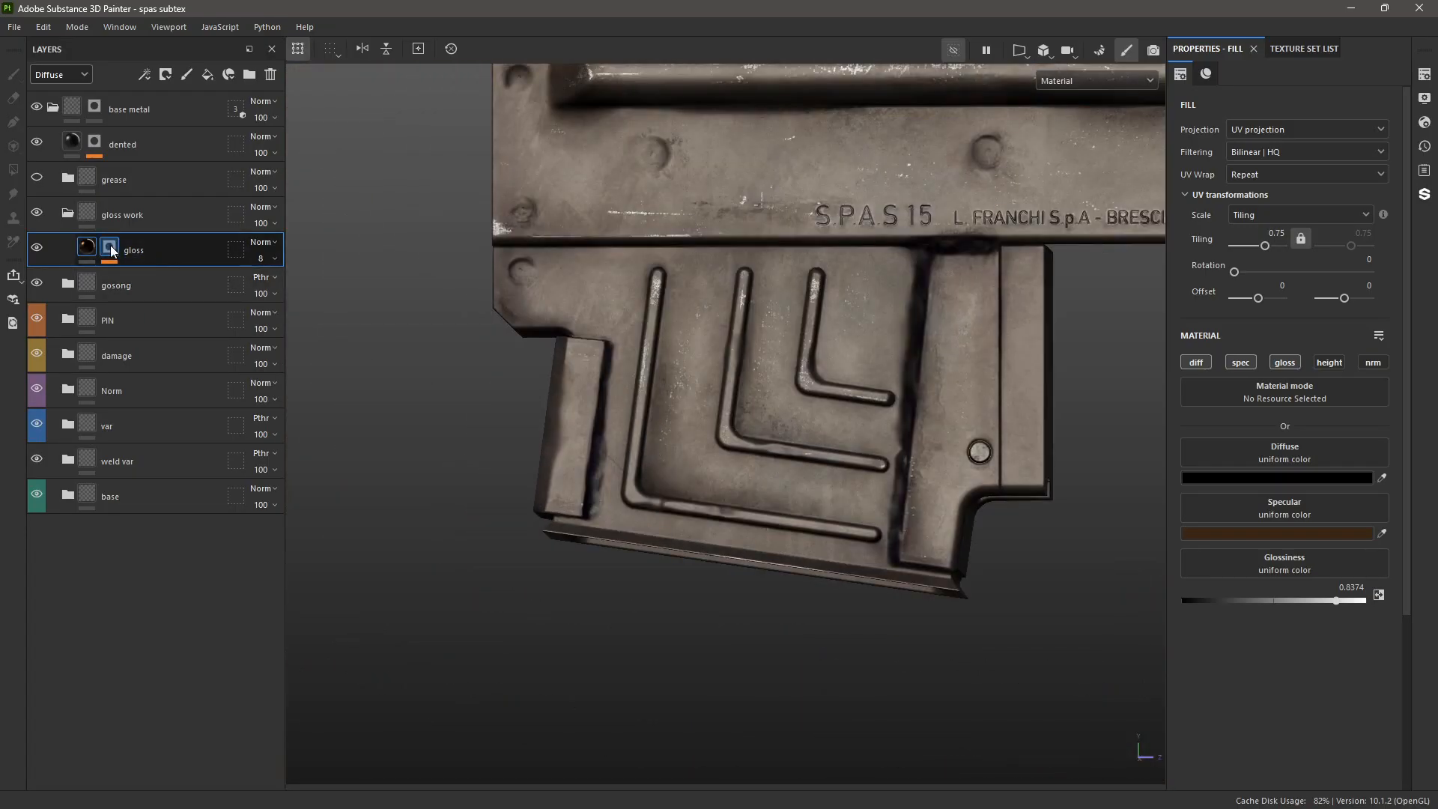
pyautogui.keyDown('alt'); pyautogui.click(110, 248); pyautogui.keyUp('alt')
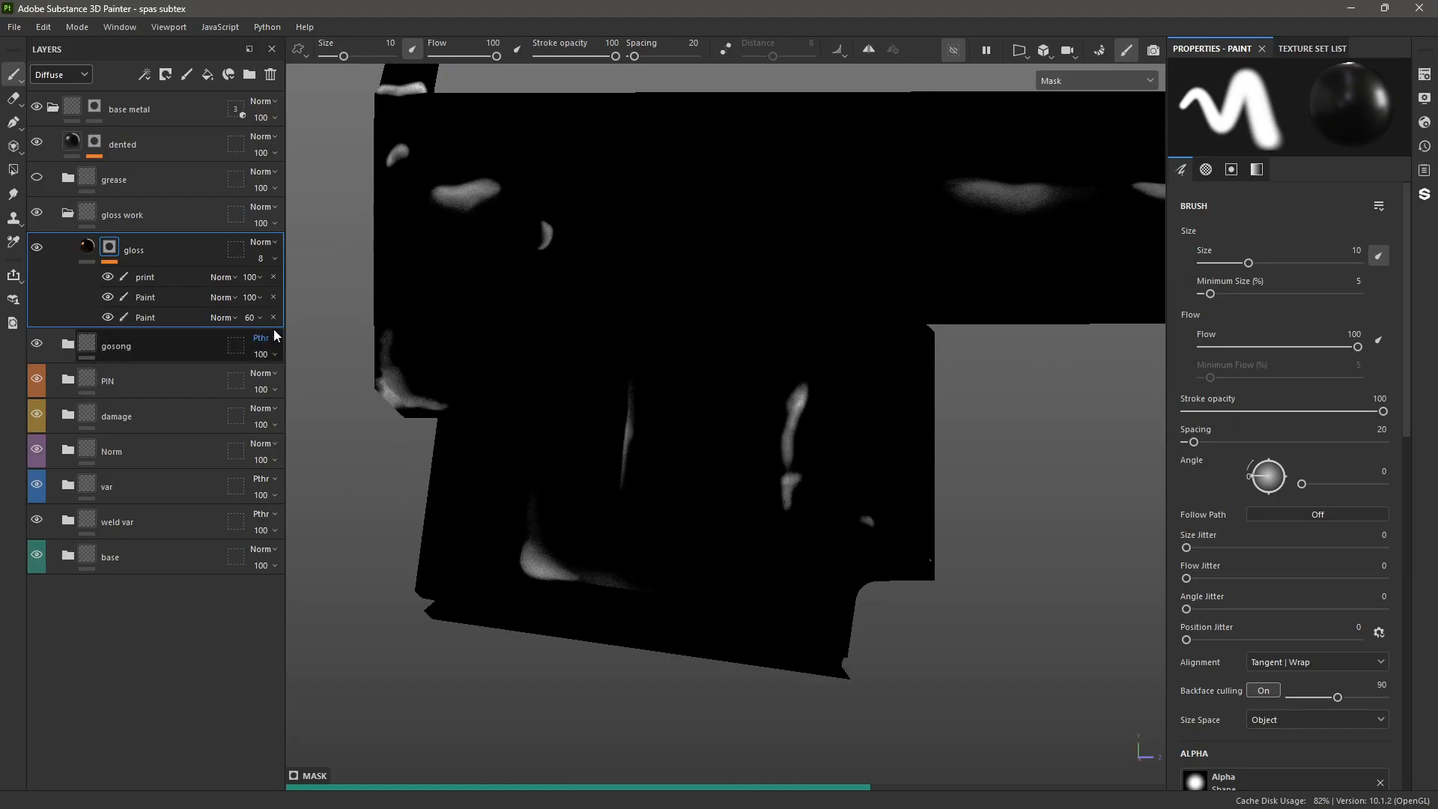
pyautogui.click(85, 248)
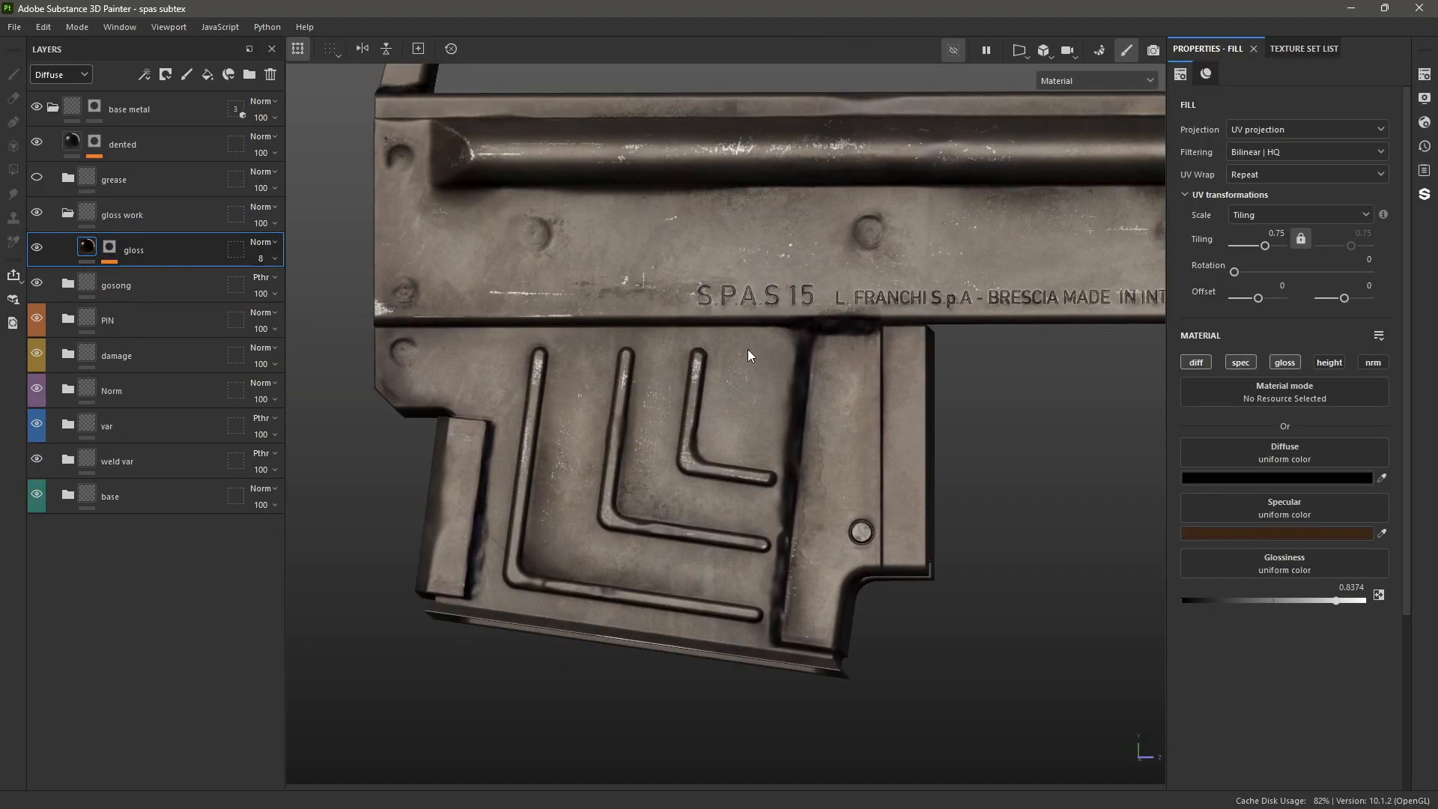
# - Inspect the gloss layer's reflections on the magazine and receiver from different angles and distances
pyautogui.scroll(4, 798, 406)
pyautogui.keyDown('alt'); pyautogui.moveTo(798, 407); pyautogui.dragTo(674, 375); pyautogui.keyUp('alt')
pyautogui.scroll(-3, 537, 407)
pyautogui.keyDown('alt'); pyautogui.moveTo(536, 408); pyautogui.dragTo(524, 359); pyautogui.keyUp('alt')
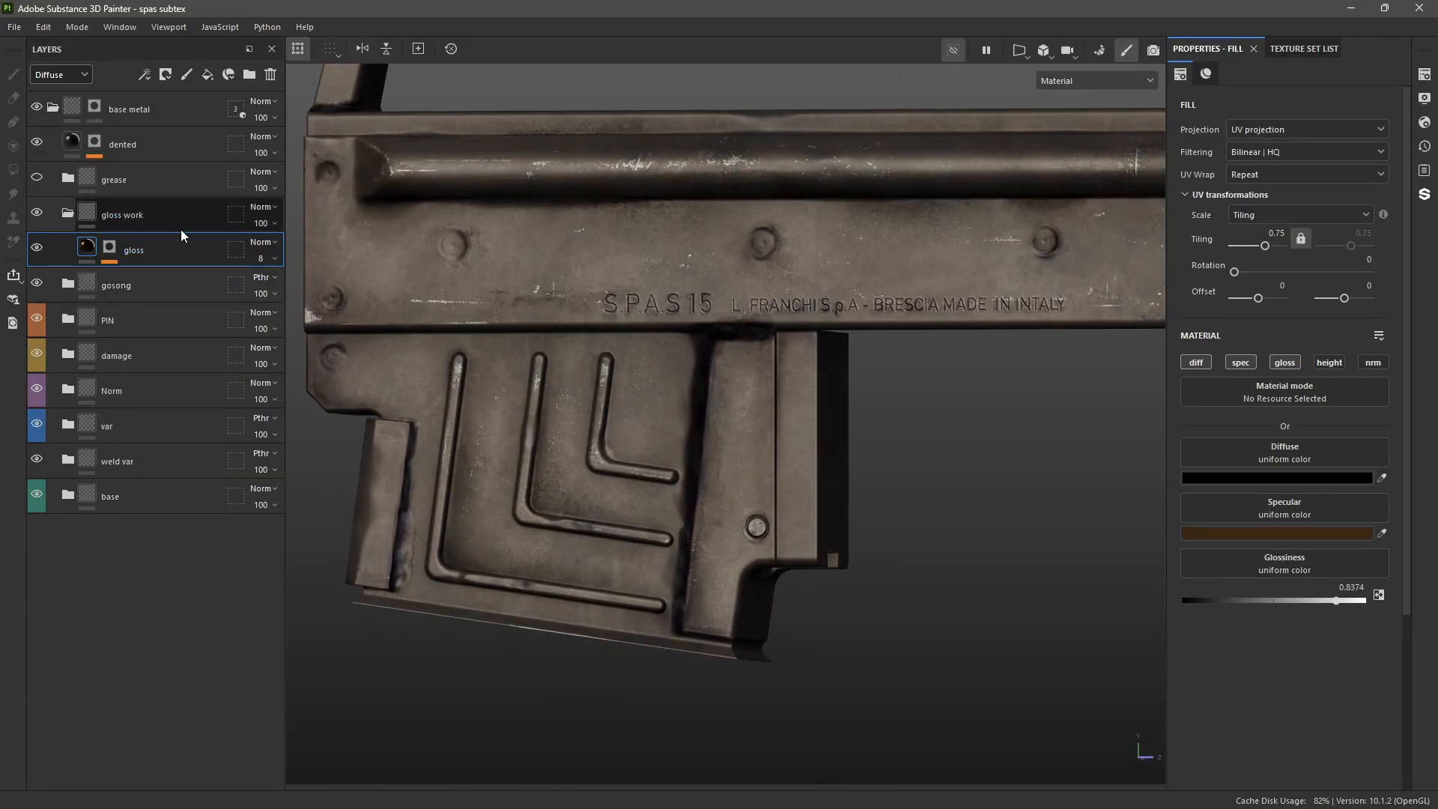
pyautogui.scroll(5, 511, 397)
pyautogui.keyDown('alt'); pyautogui.moveTo(564, 366); pyautogui.dragTo(553, 397); pyautogui.keyUp('alt')
# - Cycle the viewport through the single-channel displays and show the Diffuse channel of the magazine area
pyautogui.press('c')
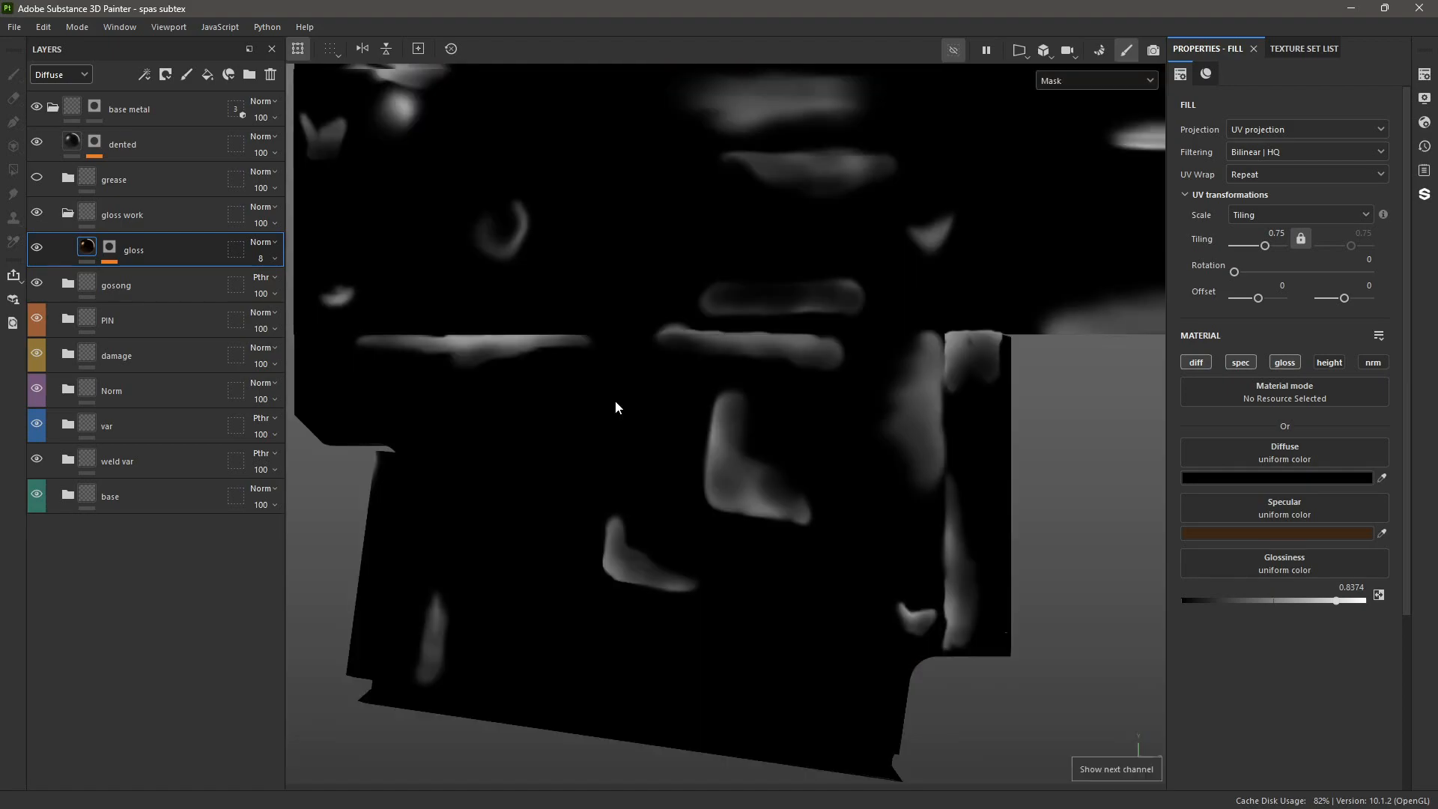
pyautogui.press('c')
pyautogui.hotkey('shift', 'c')
pyautogui.press('c')
pyautogui.press('c')
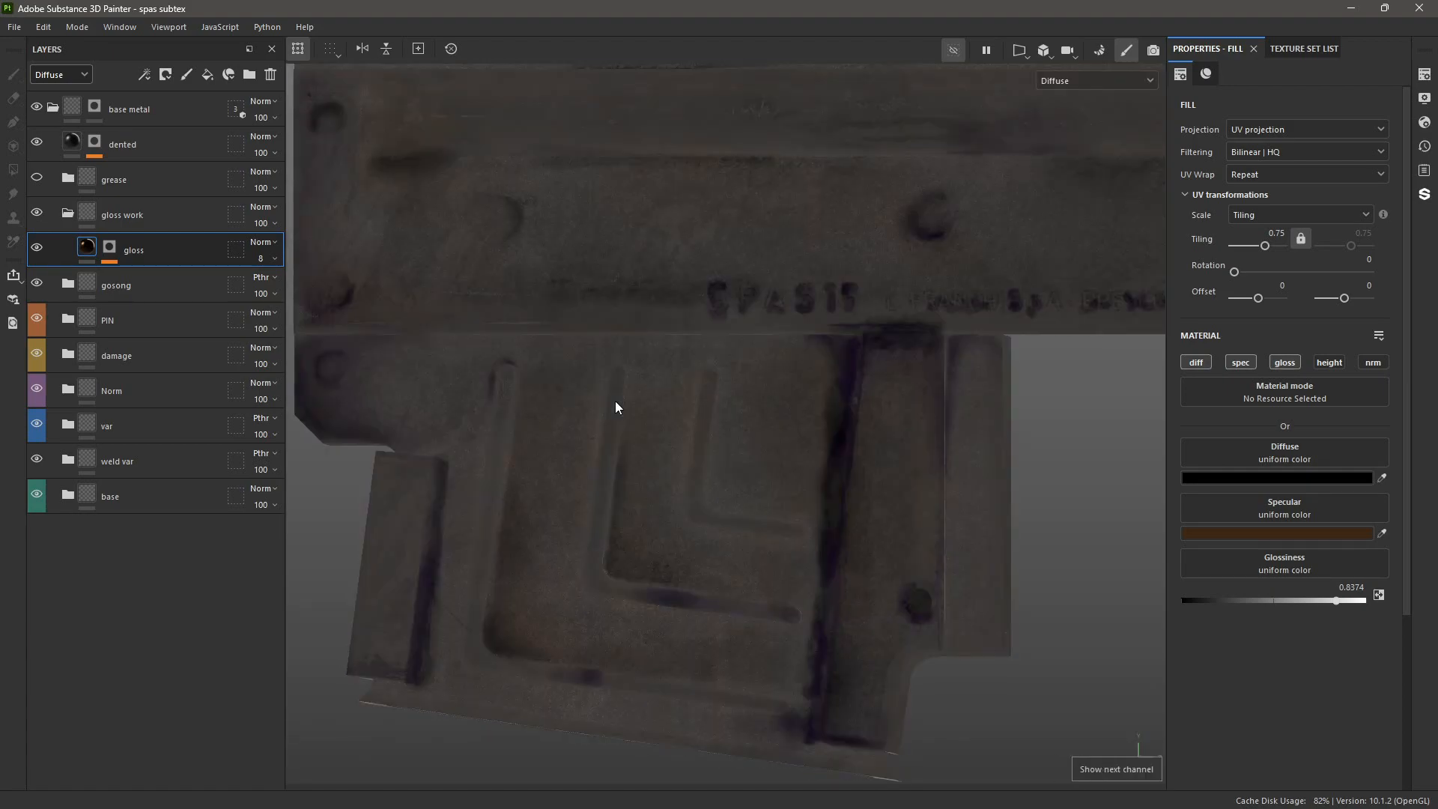
# - Show the Glossiness channel around the magazine, check the gloss layer's mask effects, and return to the layer's fill
pyautogui.press('c')
pyautogui.press('c')
pyautogui.scroll(3, 614, 407)
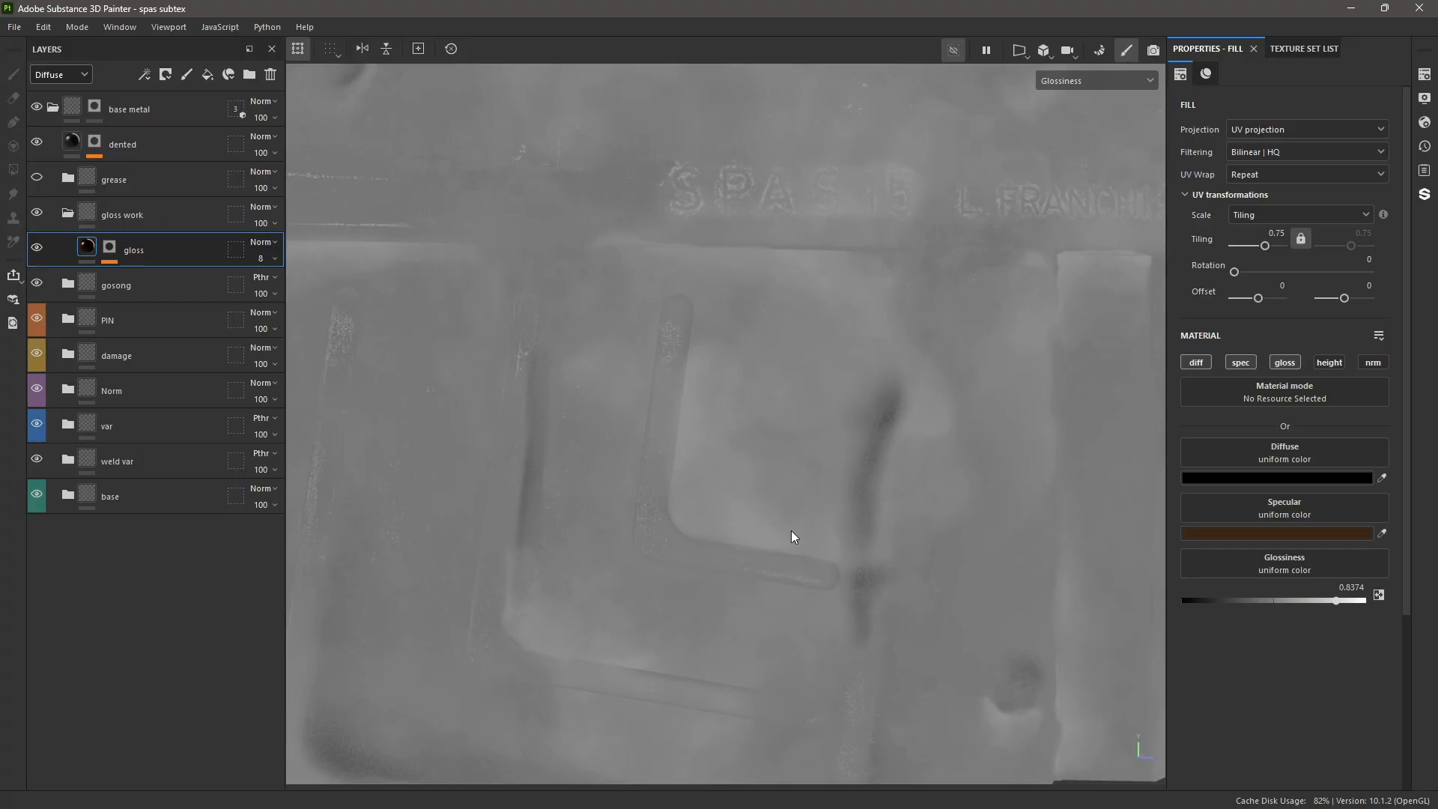
pyautogui.click(109, 249)
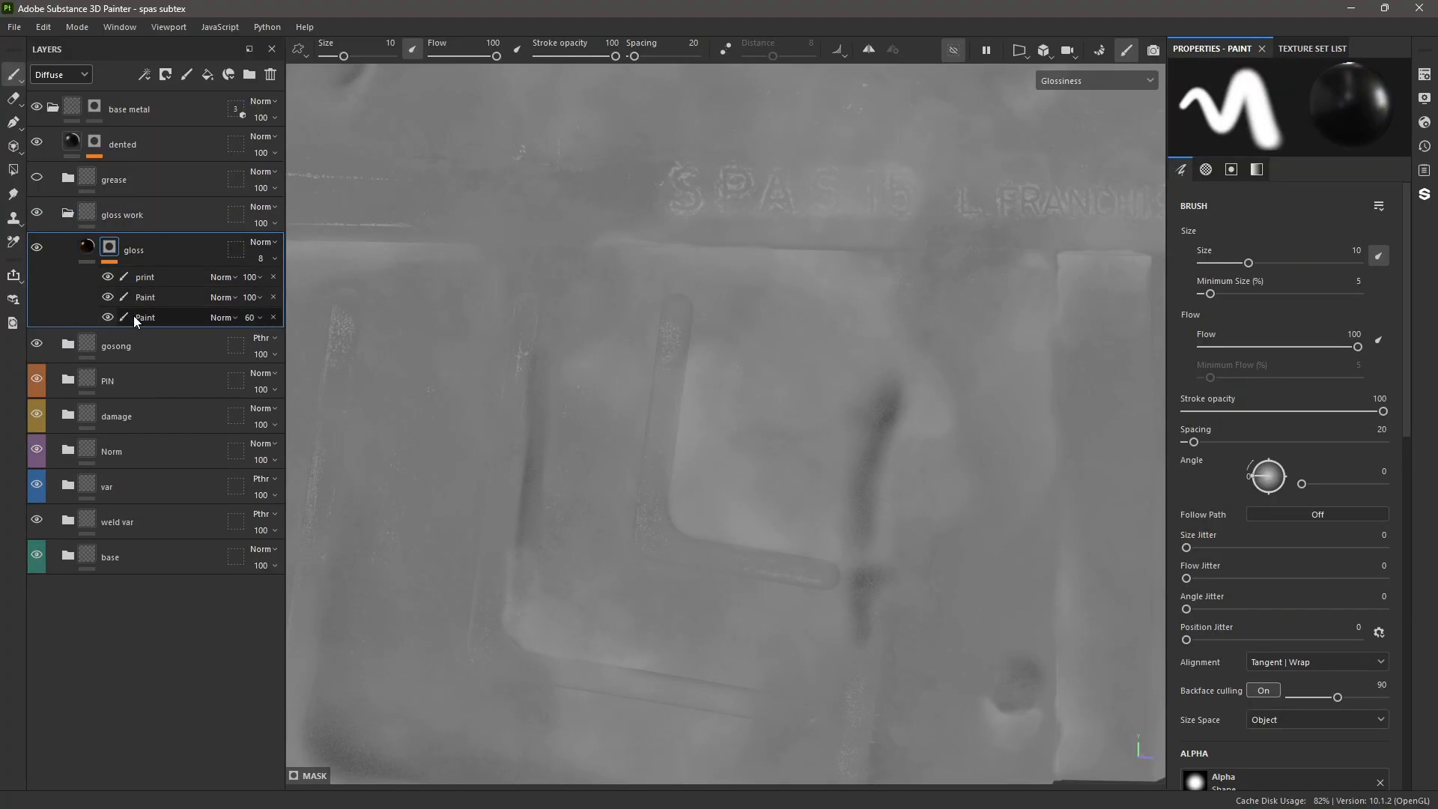
pyautogui.click(87, 247)
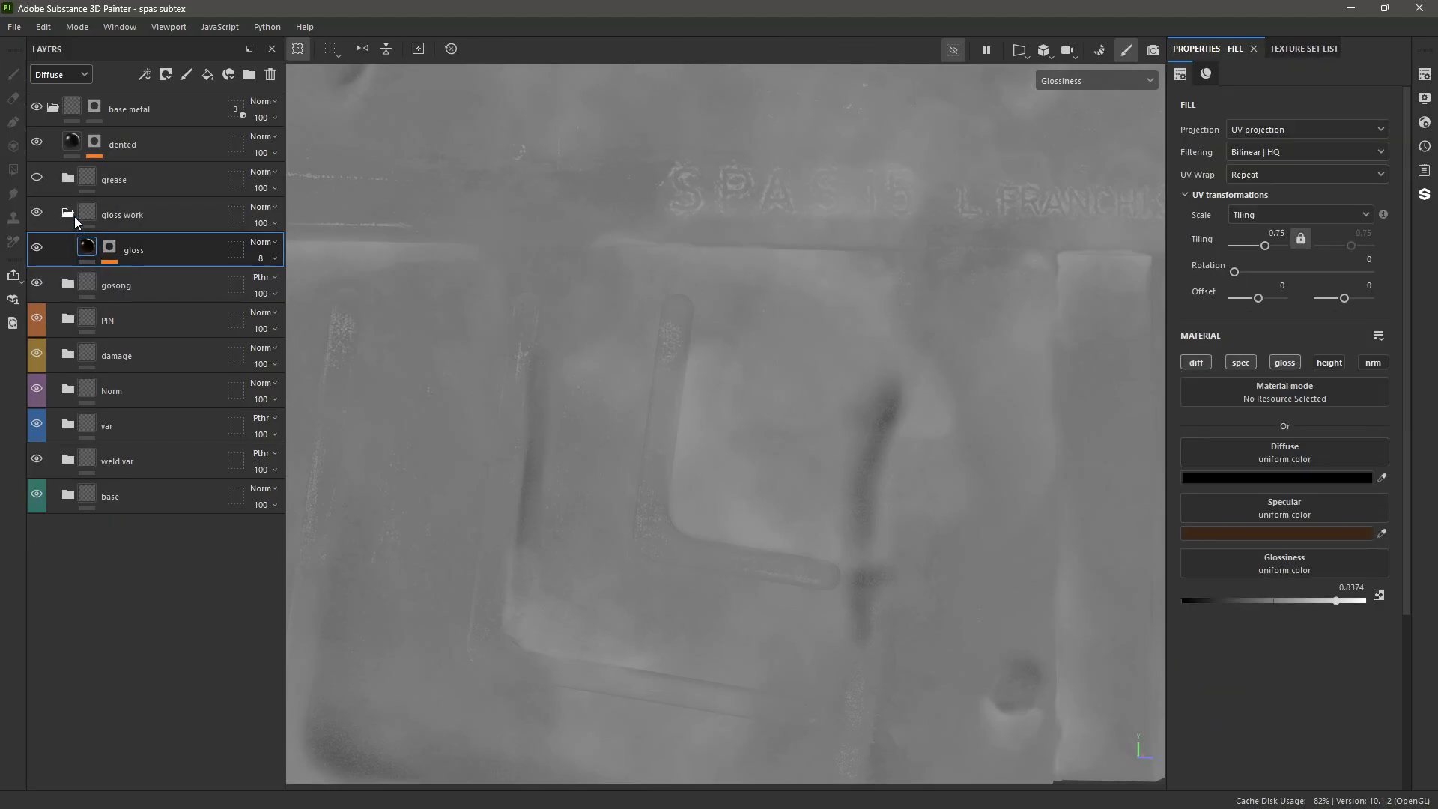
# - Collapse the gloss work folder, select the dented layer and display its mask over the receiver and magazine
pyautogui.click(68, 214)
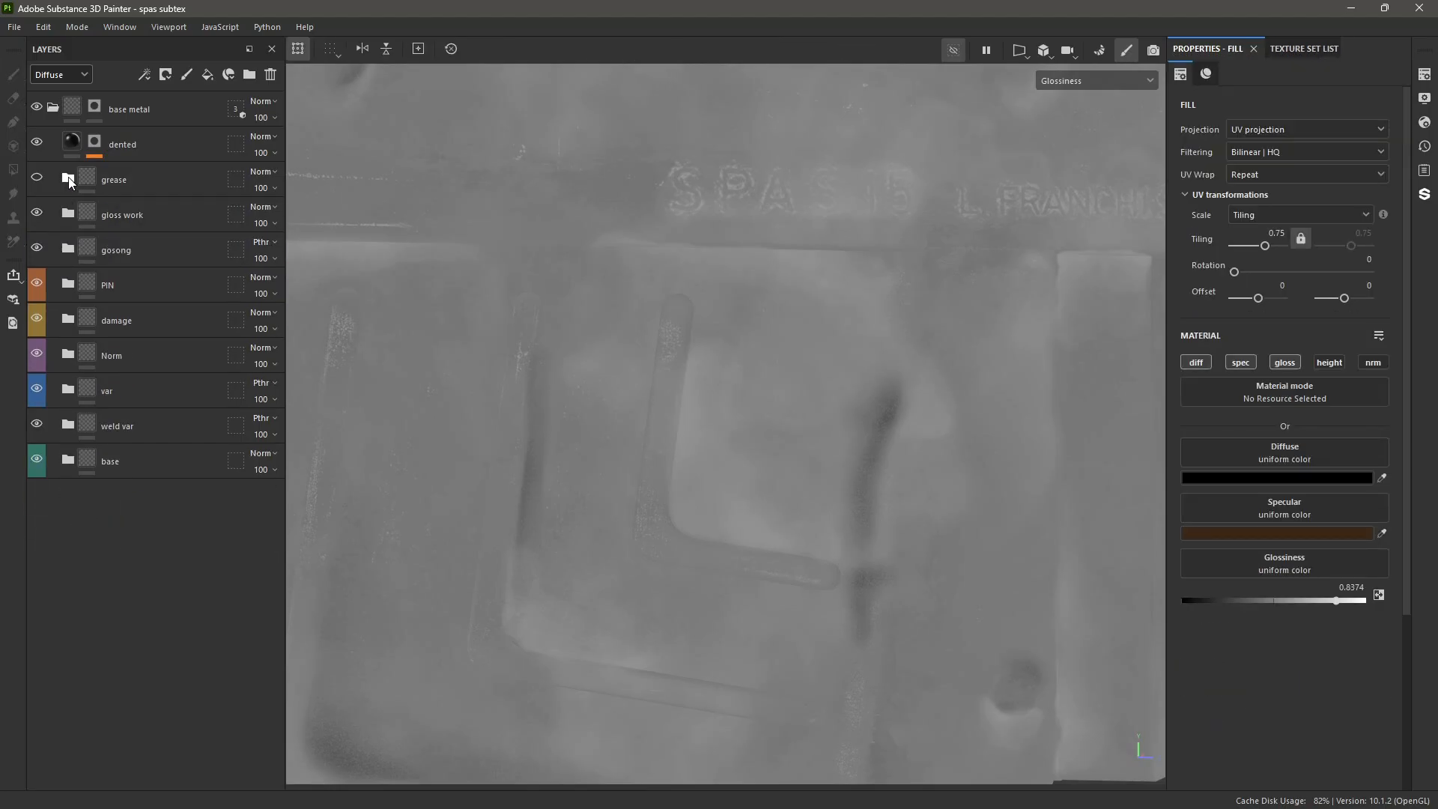
pyautogui.scroll(-5, 505, 375)
pyautogui.keyDown('alt'); pyautogui.moveTo(575, 313); pyautogui.dragTo(599, 478, button='middle'); pyautogui.keyUp('alt')
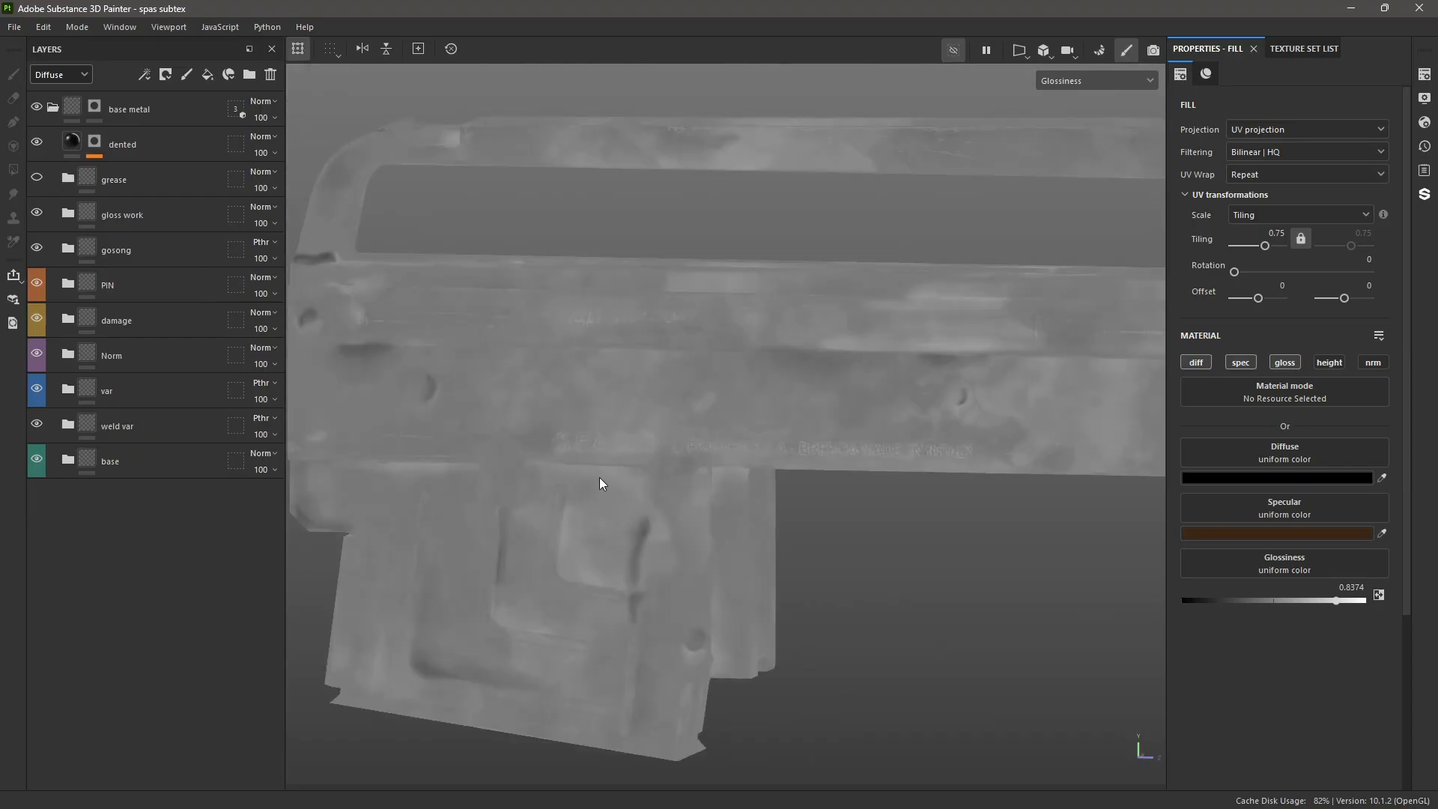
pyautogui.click(123, 147)
pyautogui.keyDown('alt'); pyautogui.click(95, 141); pyautogui.keyUp('alt')
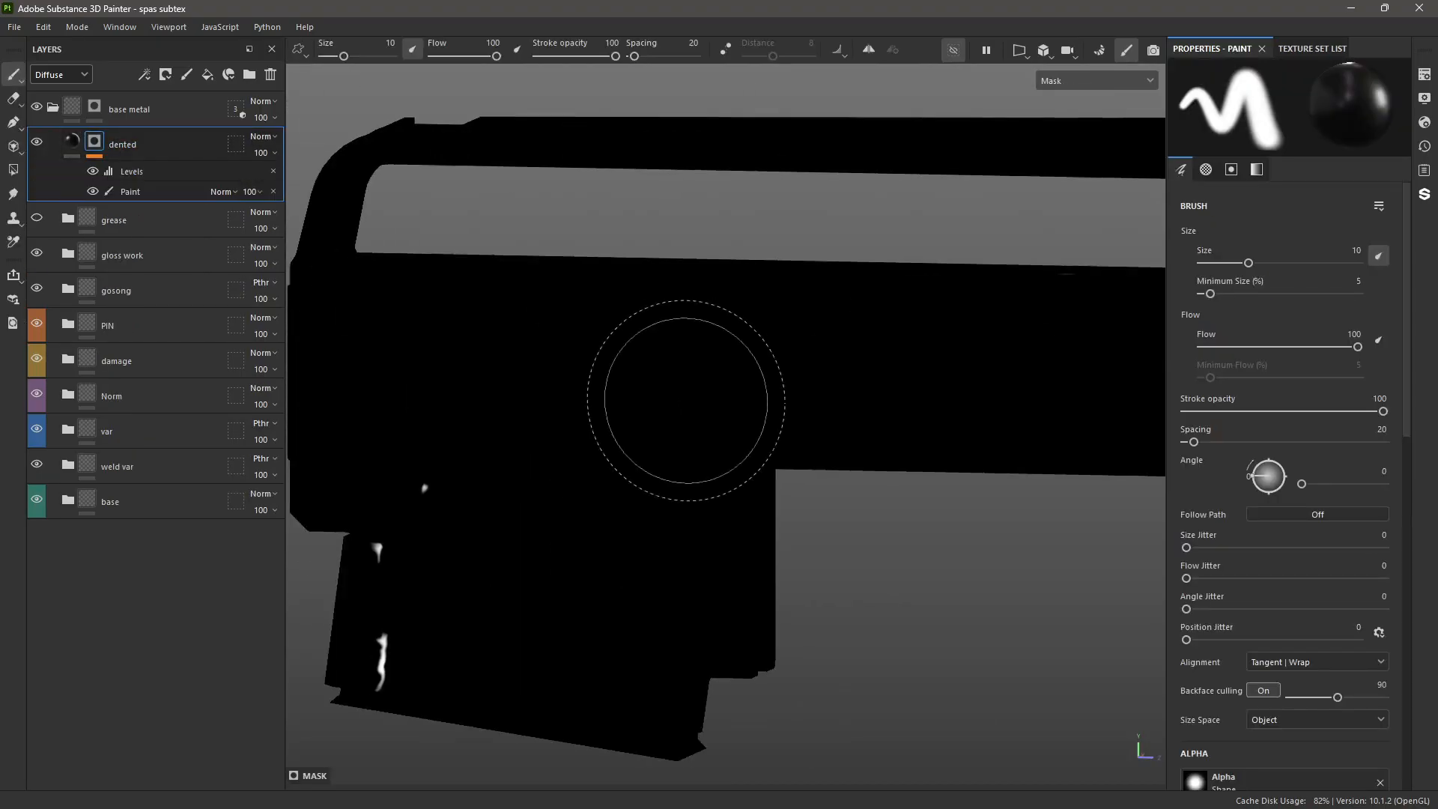
# - Return to the material display and examine the dents on the magazine's rear edge and ribs from several angles
pyautogui.scroll(7, 786, 419)
pyautogui.press('m')
pyautogui.keyDown('alt'); pyautogui.moveTo(737, 524); pyautogui.dragTo(704, 509); pyautogui.keyUp('alt')
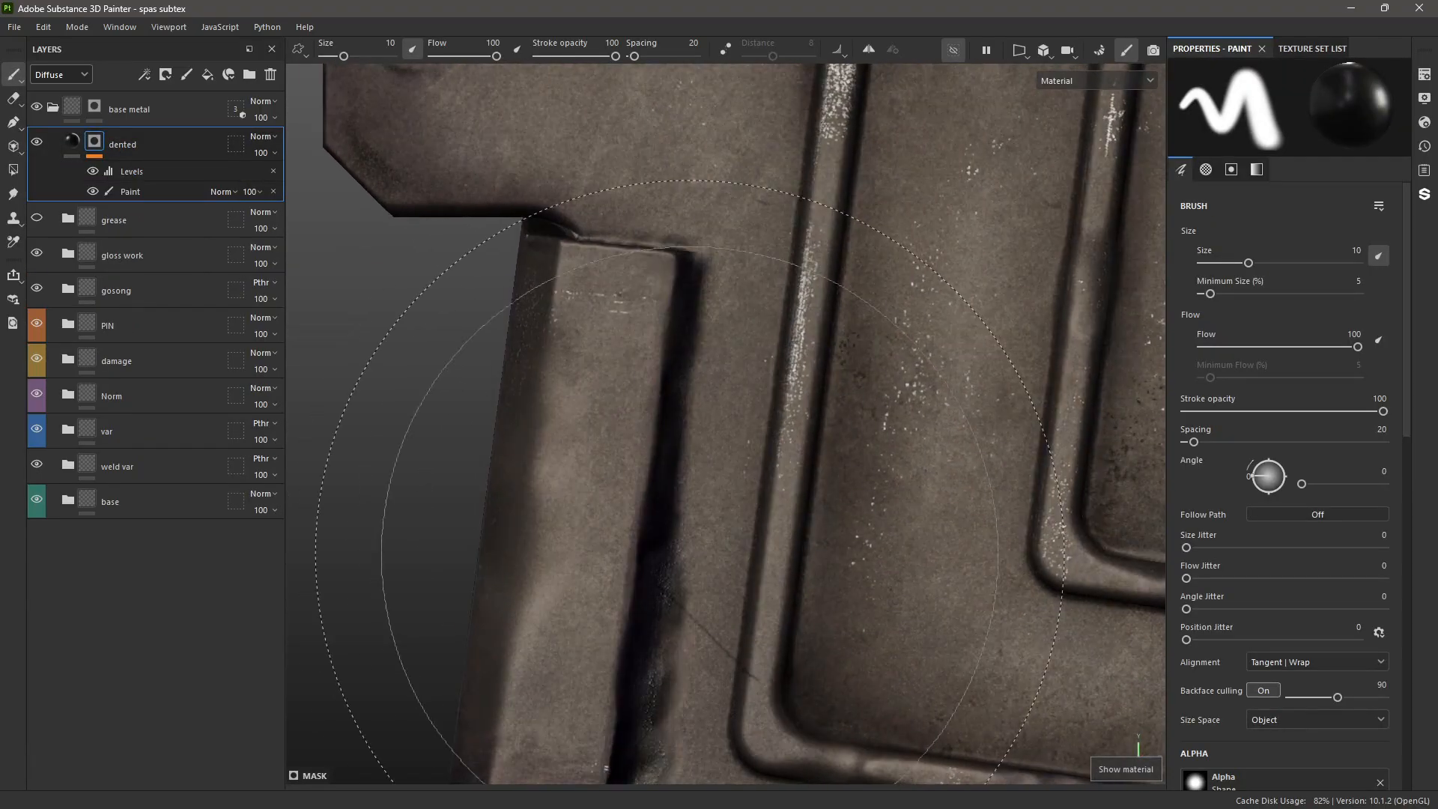
pyautogui.keyDown('alt'); pyautogui.moveTo(702, 614); pyautogui.dragTo(680, 405, button='middle'); pyautogui.keyUp('alt')
pyautogui.keyDown('alt'); pyautogui.moveTo(680, 425); pyautogui.dragTo(475, 555); pyautogui.keyUp('alt')
pyautogui.scroll(-3, 626, 450)
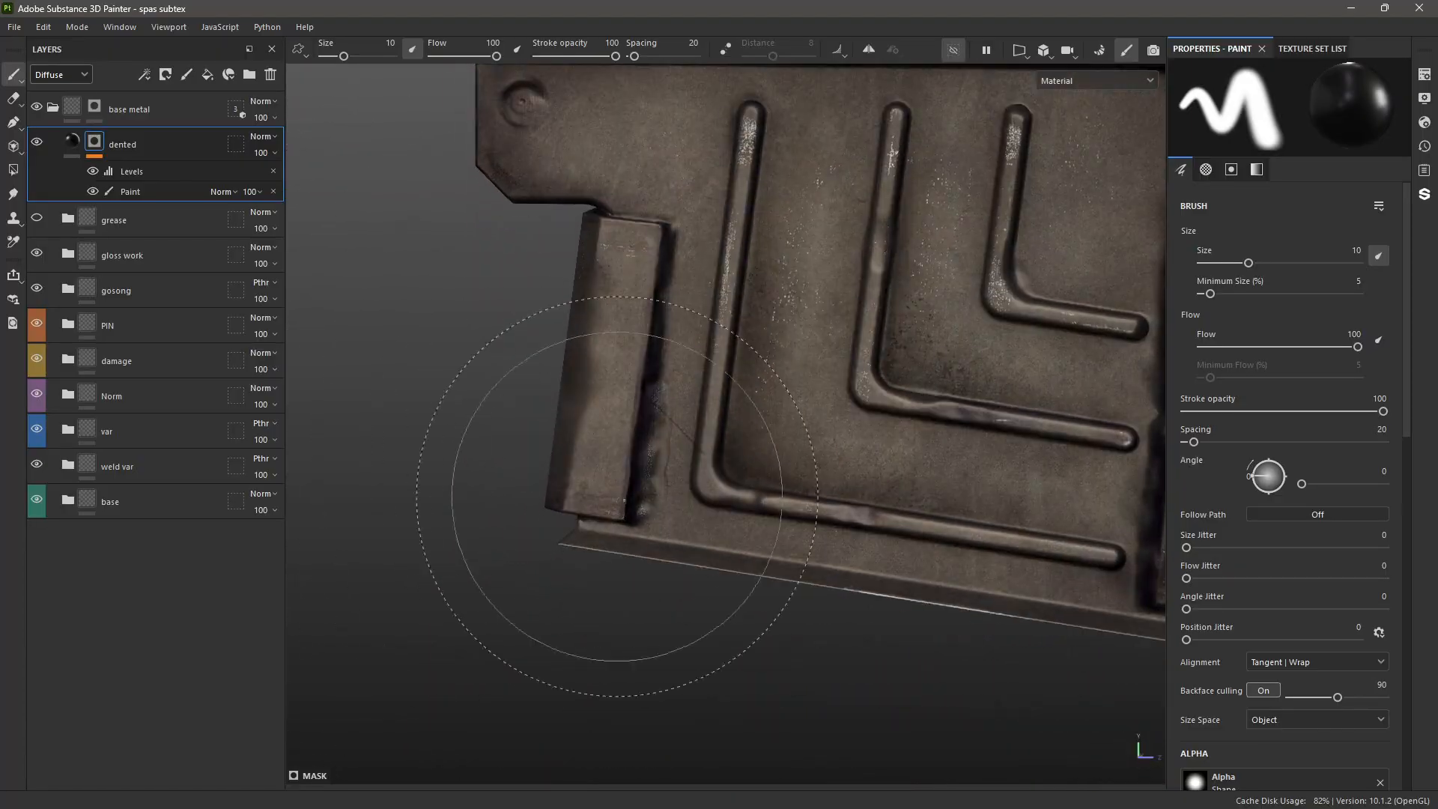
pyautogui.scroll(3, 572, 519)
pyautogui.scroll(-3, 572, 519)
pyautogui.keyDown('alt'); pyautogui.moveTo(516, 479); pyautogui.dragTo(555, 393); pyautogui.keyUp('alt')
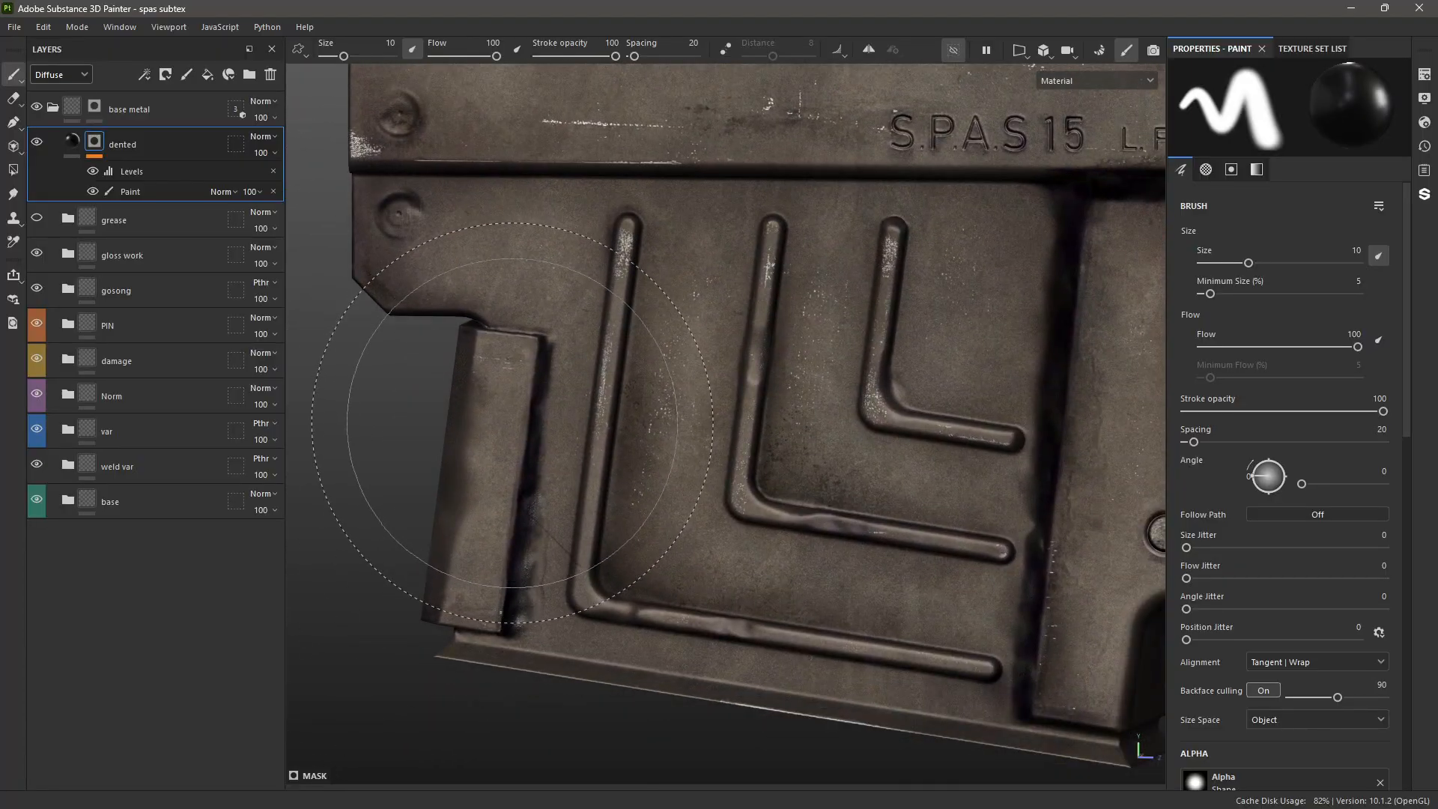
pyautogui.scroll(3, 555, 392)
pyautogui.scroll(-5, 566, 387)
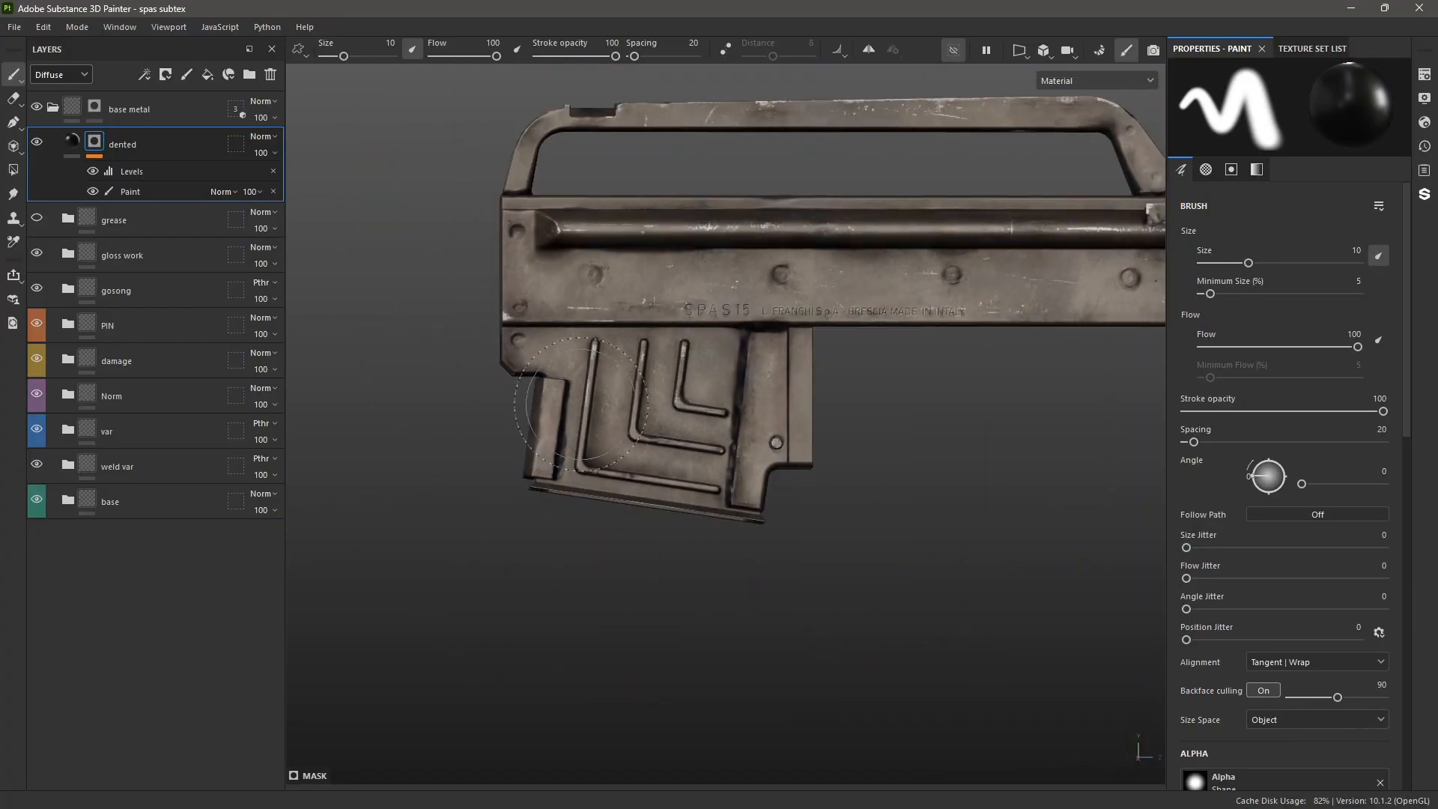
# - Turn off texture set isolation, inspect the whole gun from the side, and view the dented layer's fill properties
pyautogui.hotkey('alt', 'q')
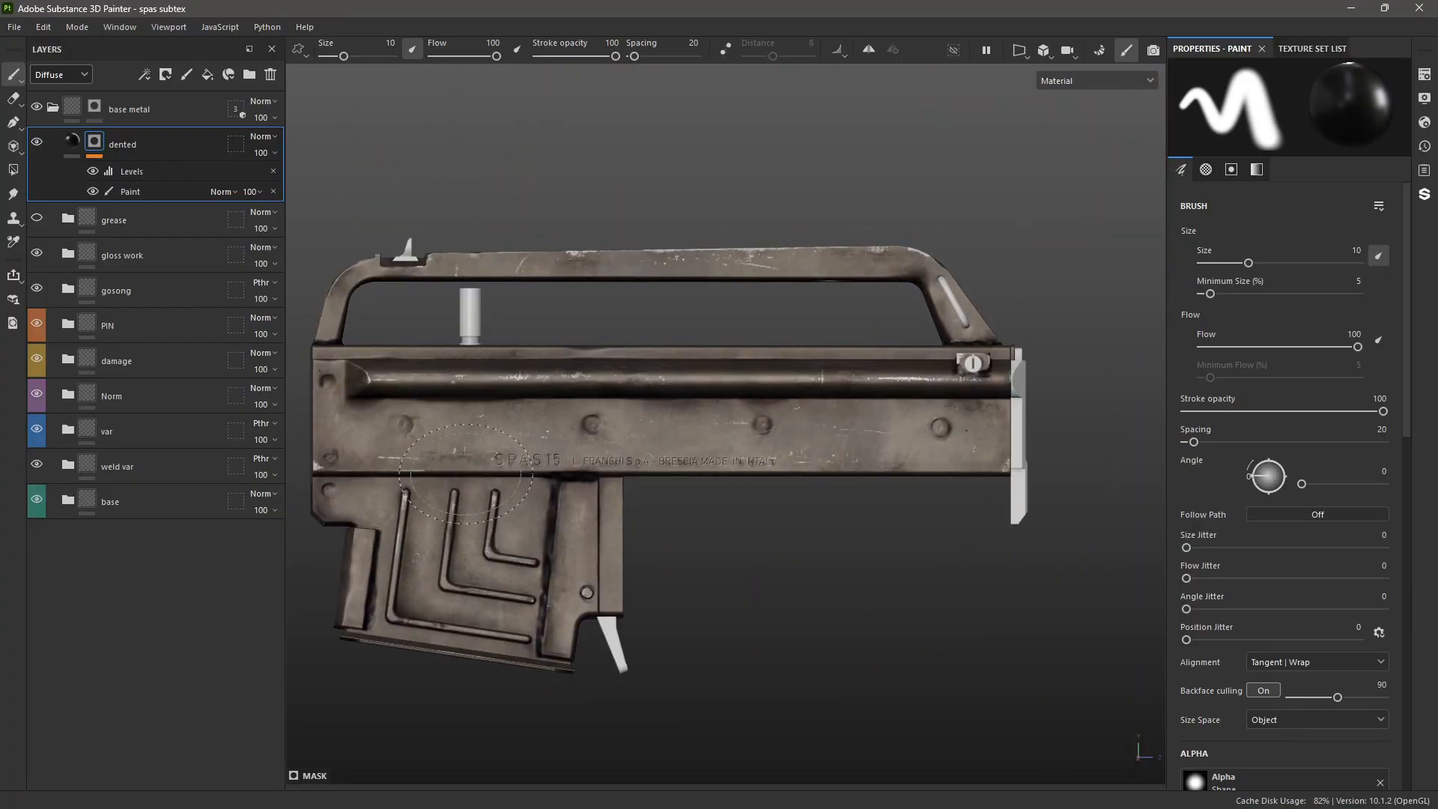
pyautogui.keyDown('alt'); pyautogui.moveTo(465, 474); pyautogui.dragTo(614, 476, button='middle'); pyautogui.keyUp('alt')
pyautogui.moveTo(616, 477)
pyautogui.keyDown('alt'); pyautogui.mouseDown()
pyautogui.moveTo(642, 359)
pyautogui.moveTo(624, 492)
pyautogui.mouseUp(); pyautogui.keyUp('alt')
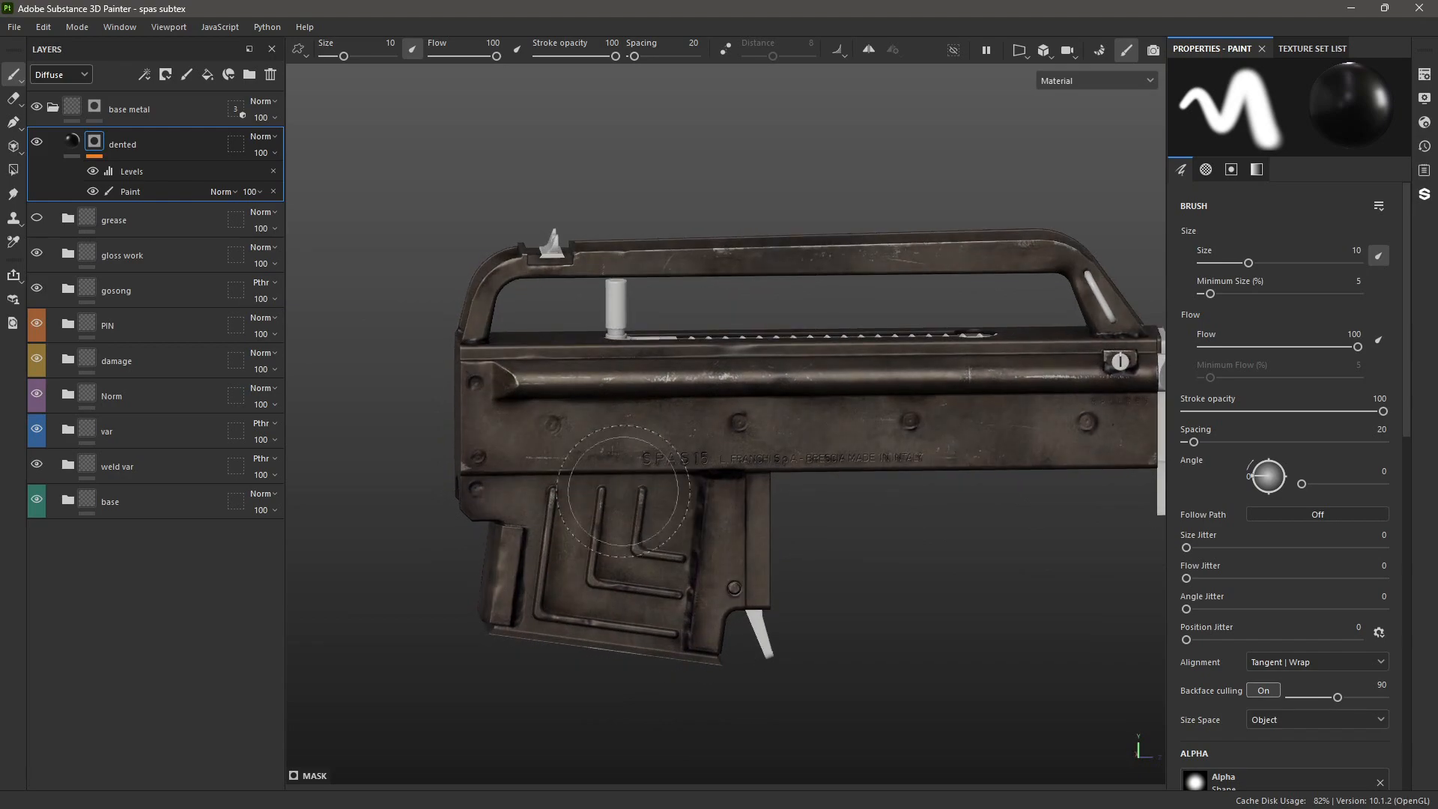
pyautogui.scroll(2, 629, 473)
pyautogui.keyDown('alt'); pyautogui.moveTo(623, 491); pyautogui.dragTo(530, 473, button='middle'); pyautogui.keyUp('alt')
pyautogui.scroll(2, 530, 474)
pyautogui.keyDown('alt'); pyautogui.moveTo(529, 473); pyautogui.dragTo(553, 455); pyautogui.keyUp('alt')
pyautogui.scroll(-3, 585, 488)
pyautogui.click(80, 143)
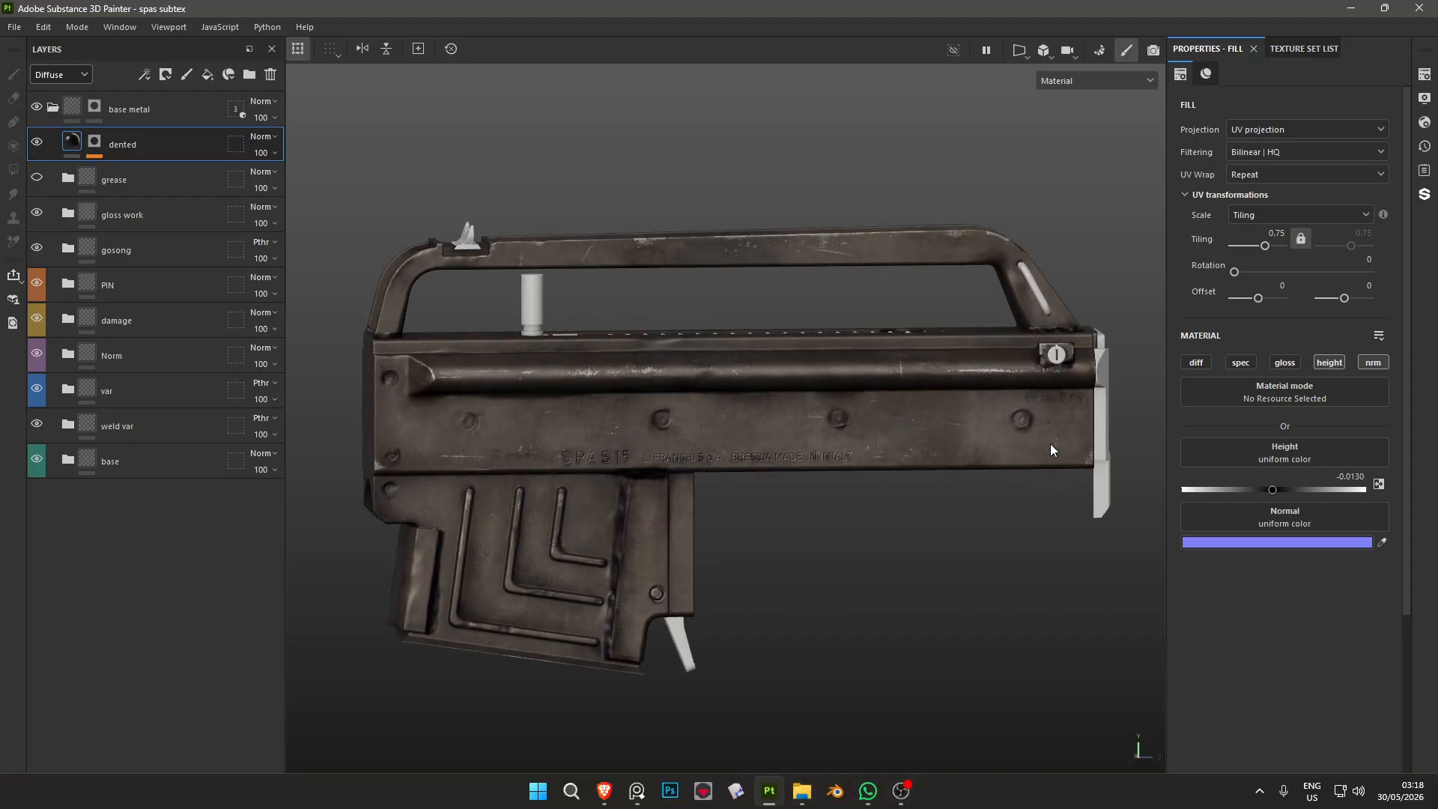
# - Switch to the reference board and examine the Franchi Spas 15 photo's stamped text, magazine and receiver up close
pyautogui.click(637, 793)
pyautogui.scroll(-10, 1009, 487)
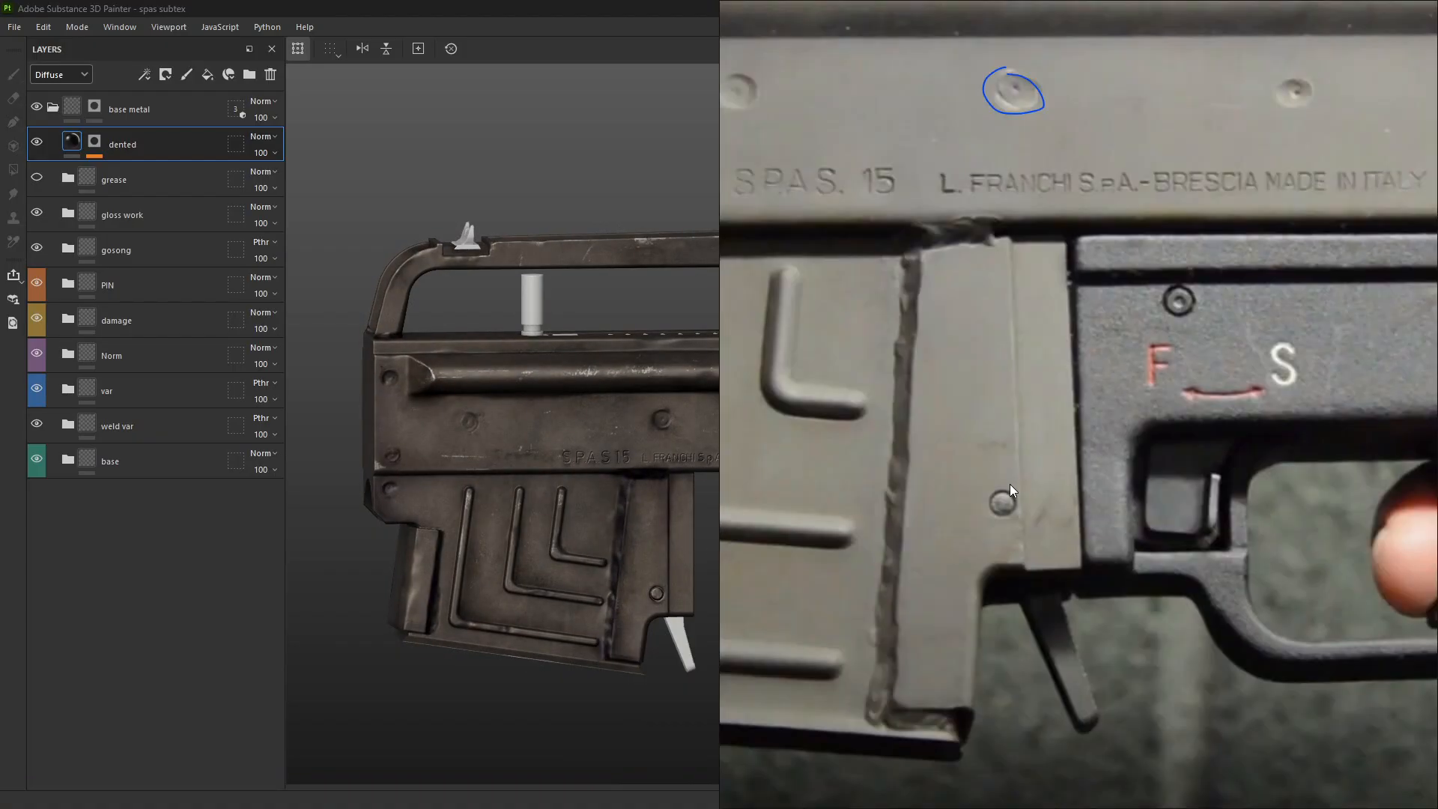
pyautogui.moveTo(824, 425); pyautogui.dragTo(924, 398, button='middle')
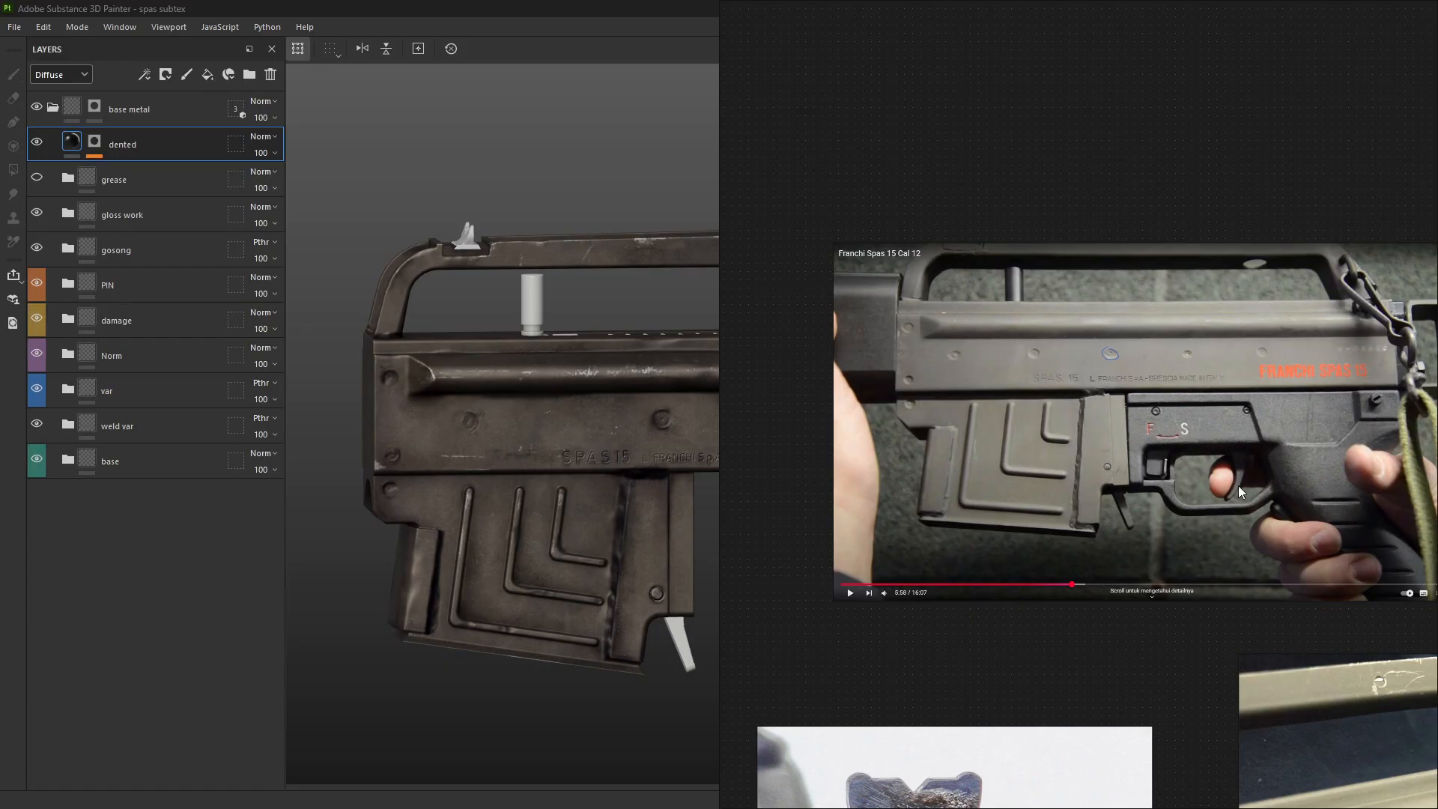
pyautogui.scroll(3, 1034, 366)
pyautogui.scroll(-3, 1023, 352)
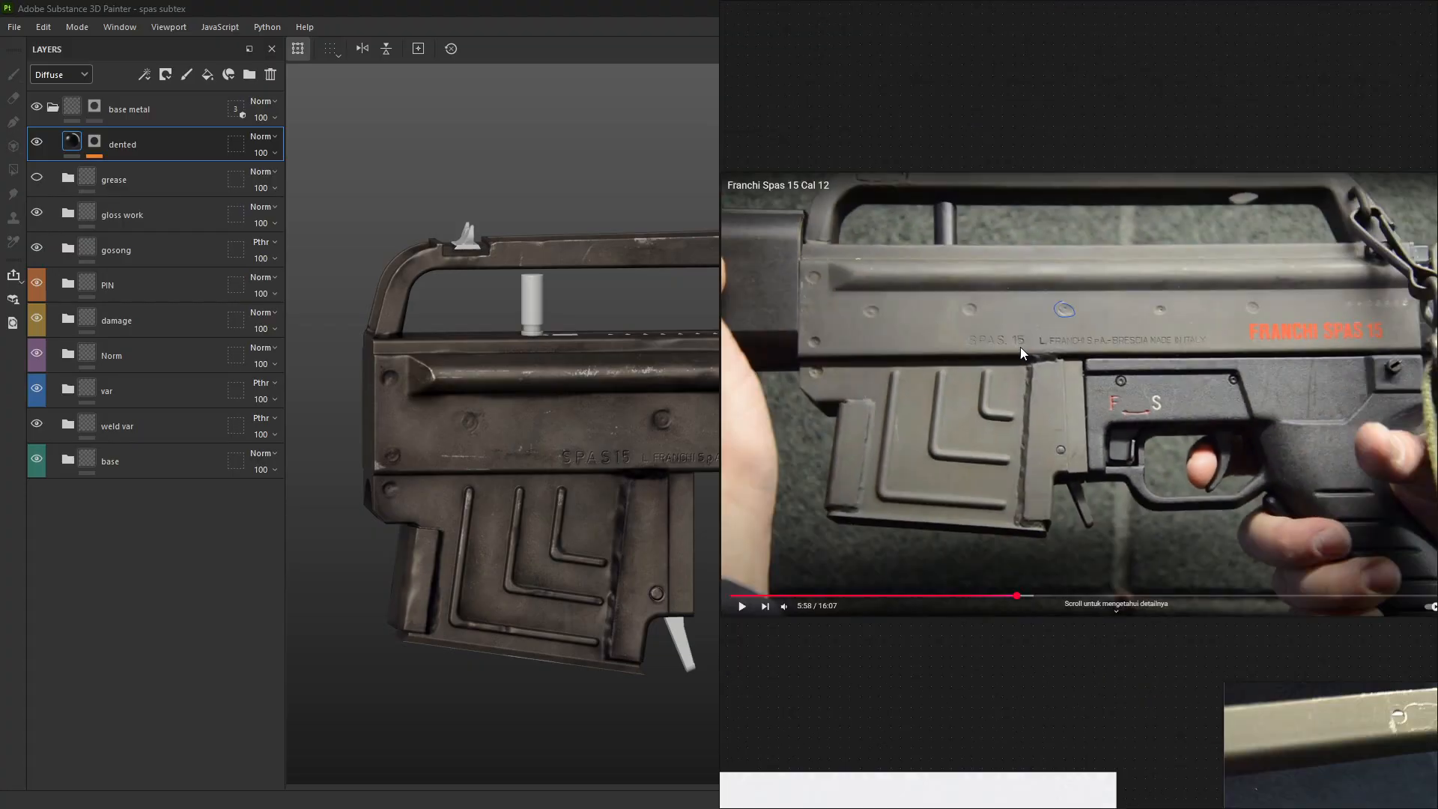
# - Survey the wider reference board, covering the gun photos, the Galvanis note and the hand-drawn layer pyramid
pyautogui.scroll(-3, 1149, 398)
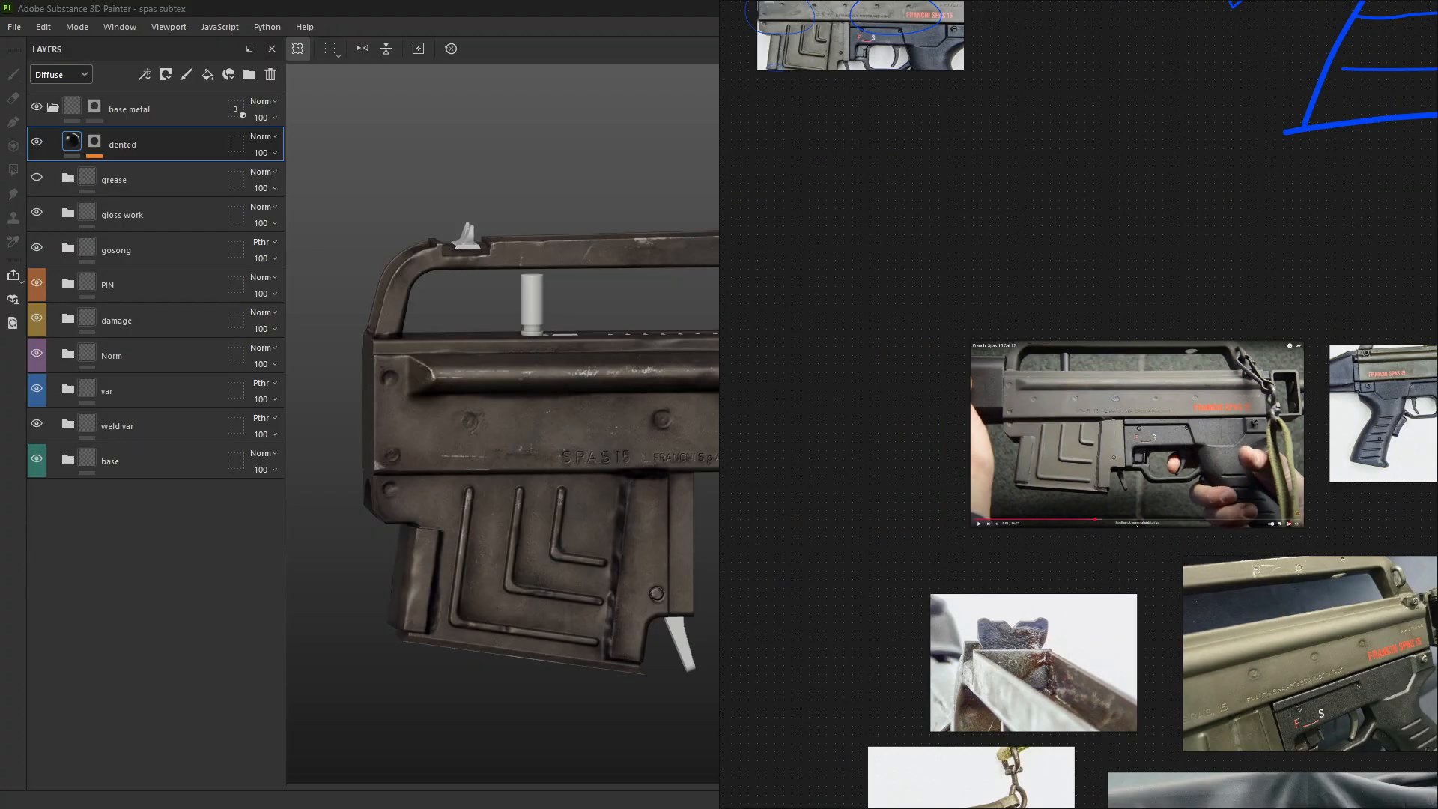
pyautogui.moveTo(961, 793)
pyautogui.scroll(-4, 1069, 537)
pyautogui.moveTo(1117, 409); pyautogui.dragTo(927, 415, button='middle')
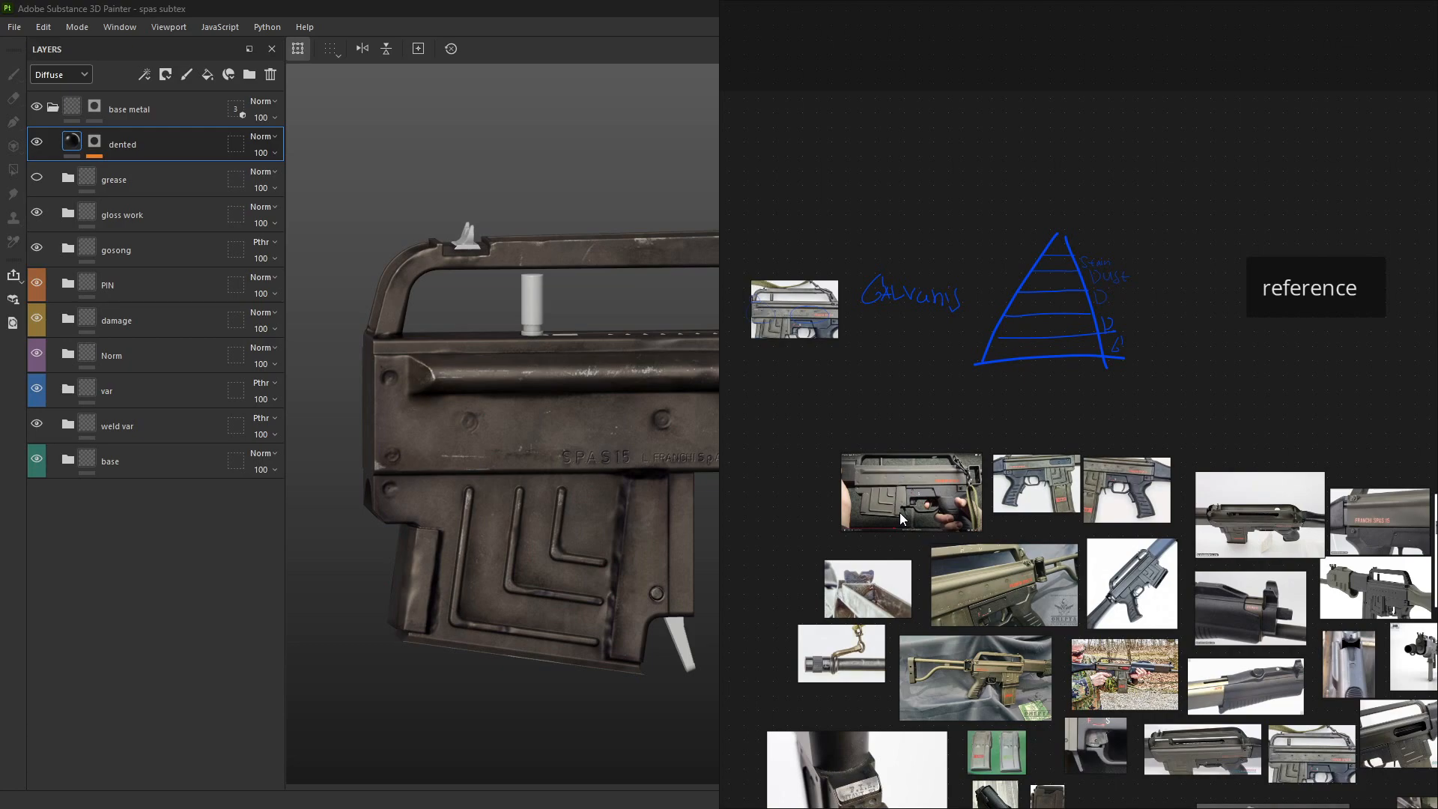
pyautogui.moveTo(823, 456); pyautogui.dragTo(938, 477, button='middle')
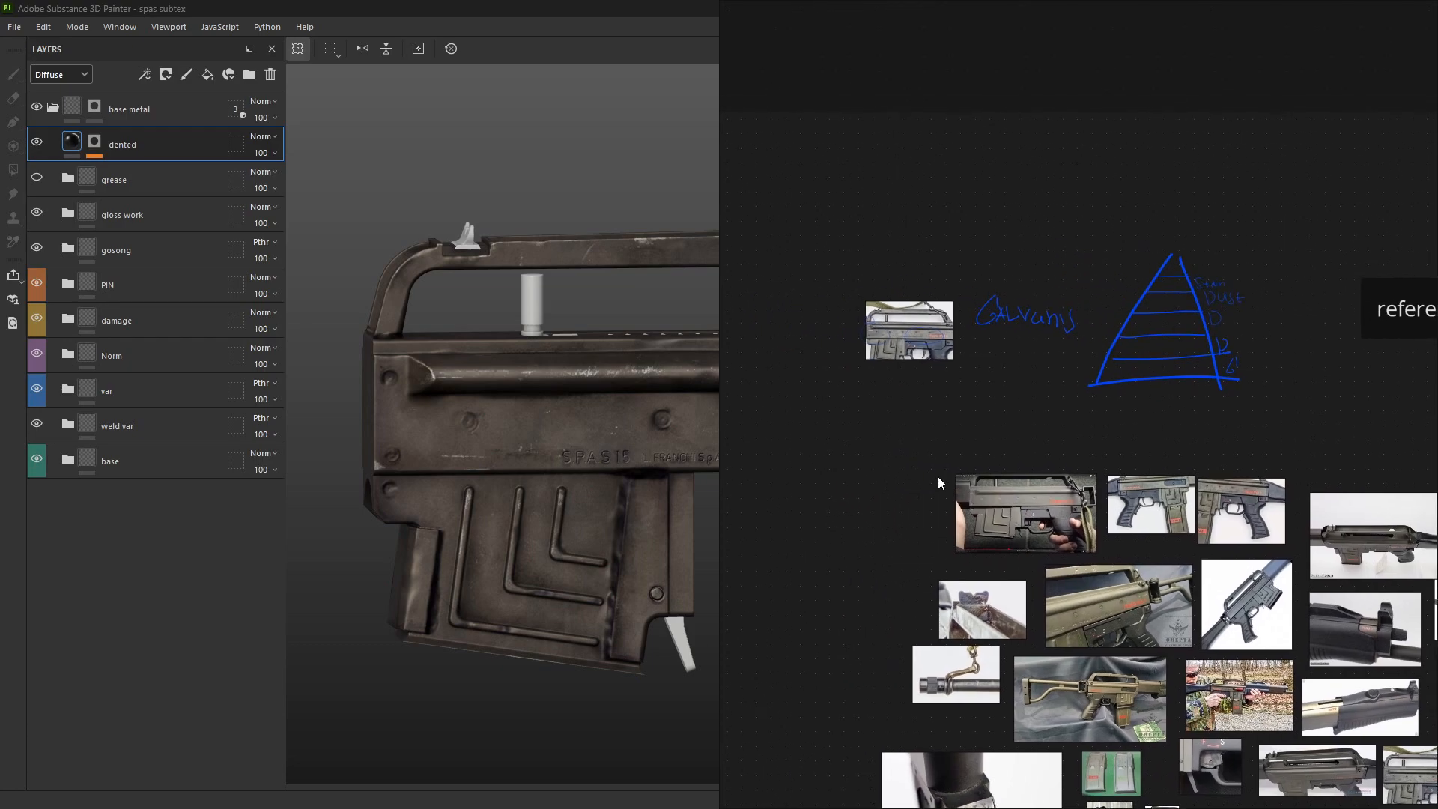